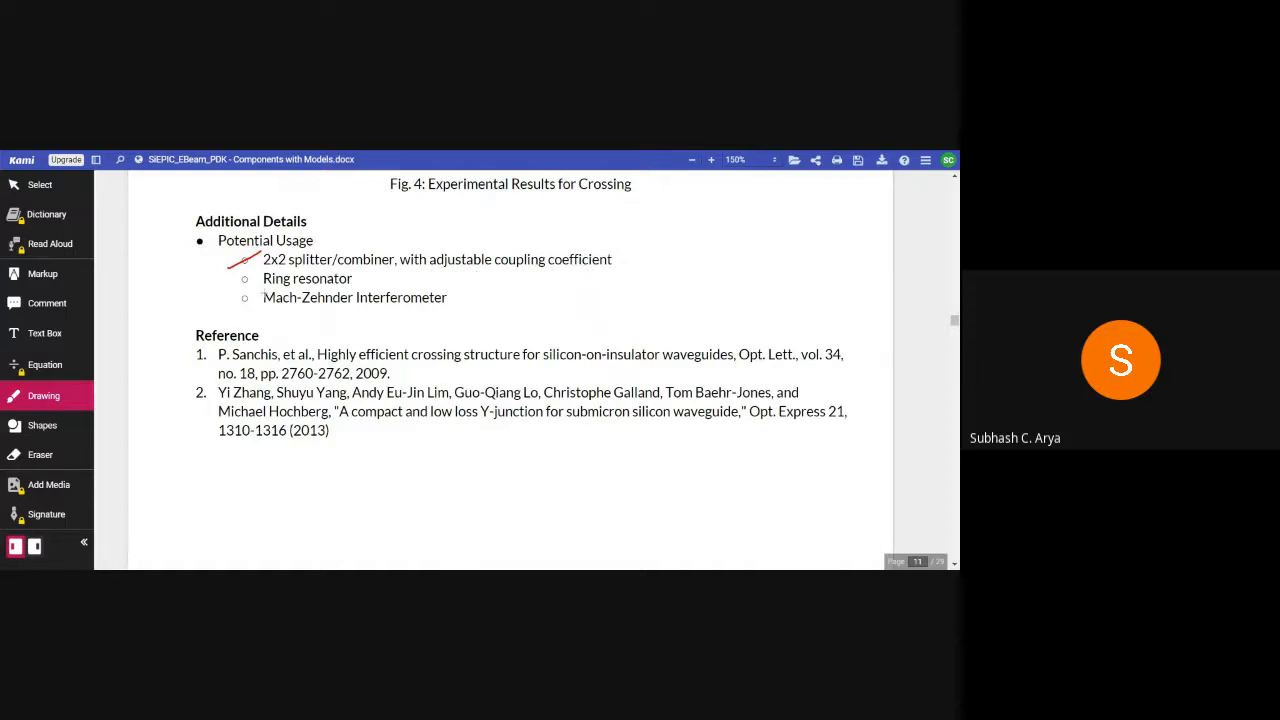
- Tick the remaining potential usages and the Reference heading, and underline the first reference's journal, volume, issue, pages and year in red
mouse_move(230, 289)
mouse_down()
mouse_move(256, 278)
mouse_move(248, 303)
mouse_move(258, 297)
mouse_up()
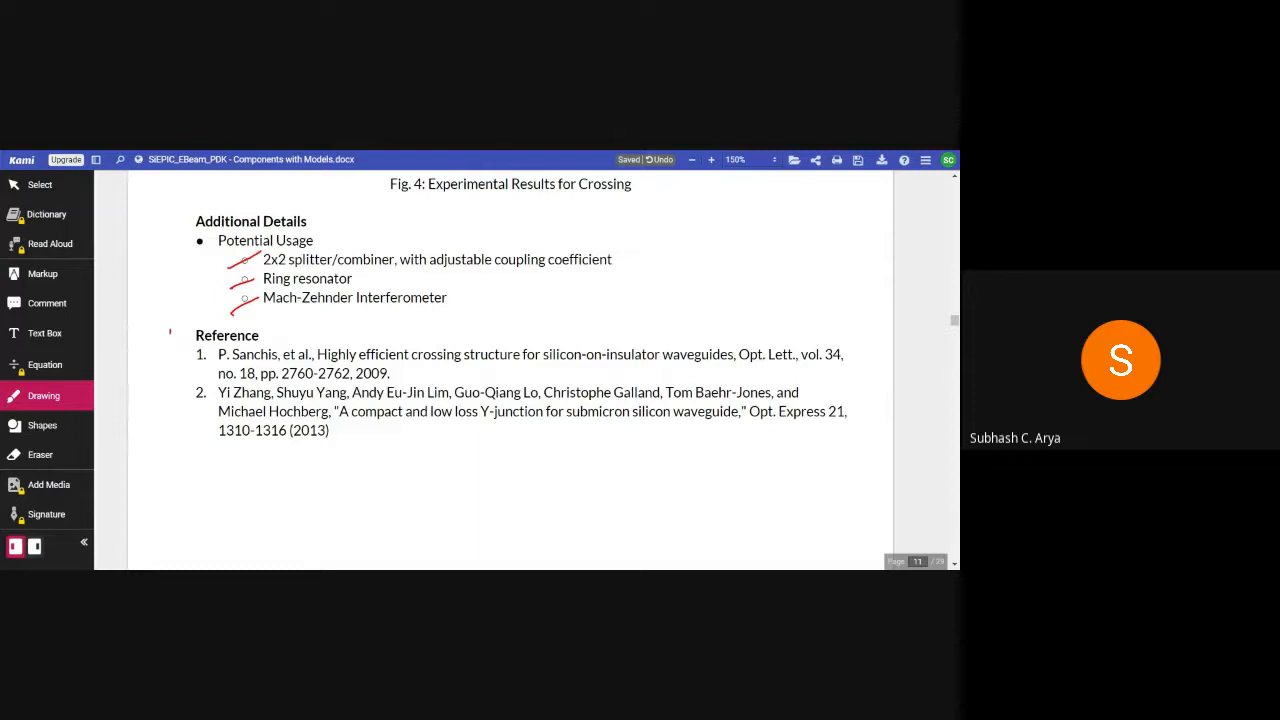
drag(170, 332, 212, 326)
drag(741, 365, 855, 364)
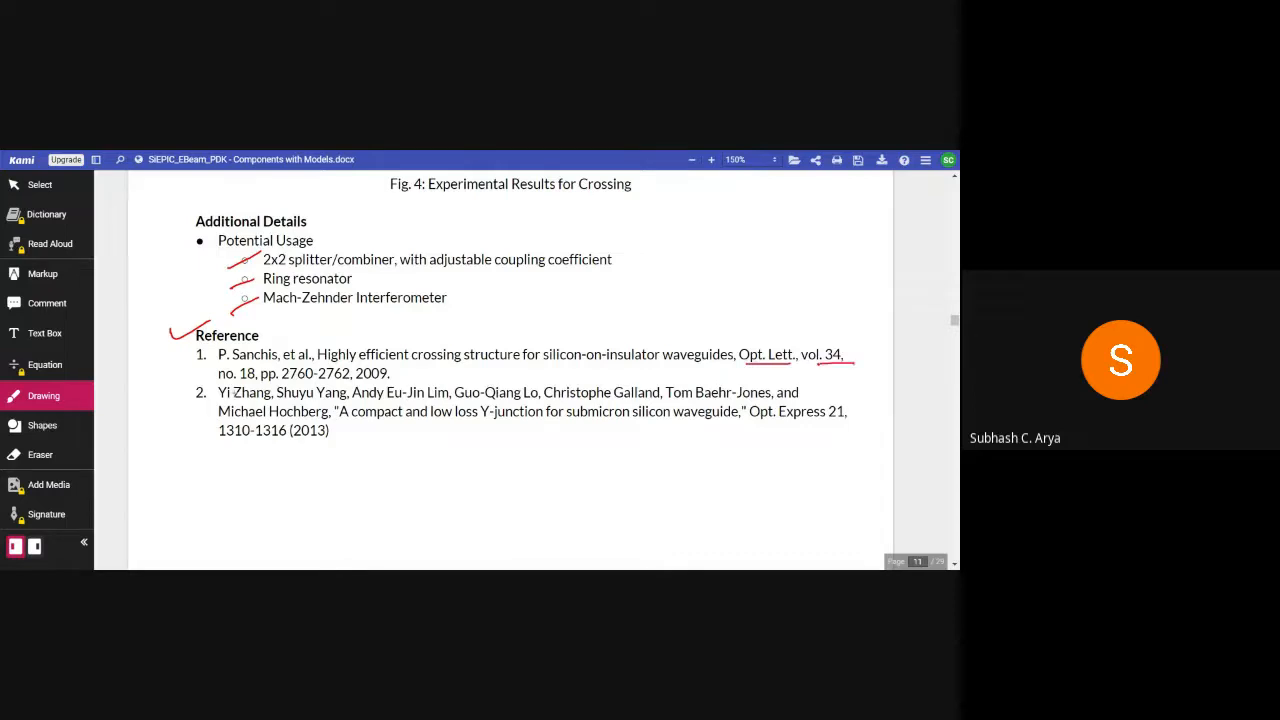
drag(213, 382, 306, 377)
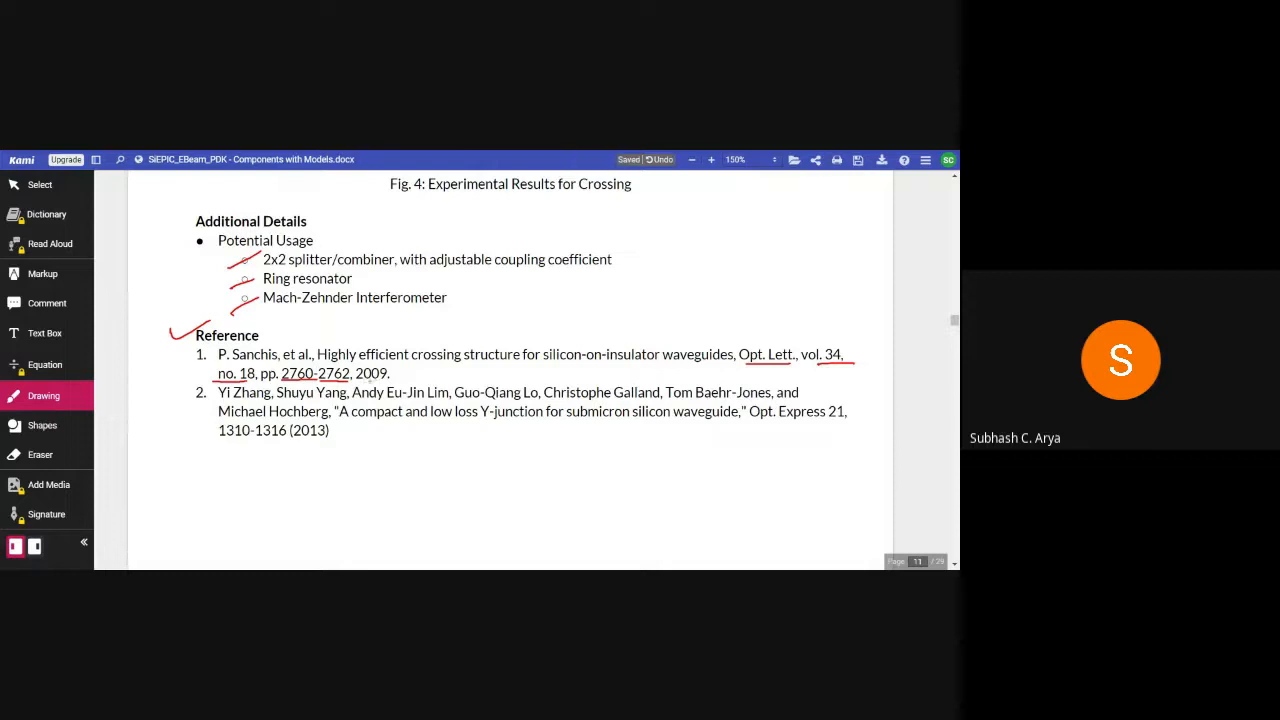
drag(356, 379, 403, 377)
- Tick the second reference in red and underline its last author, the journal Opt. Express and the year 2013
drag(165, 397, 205, 388)
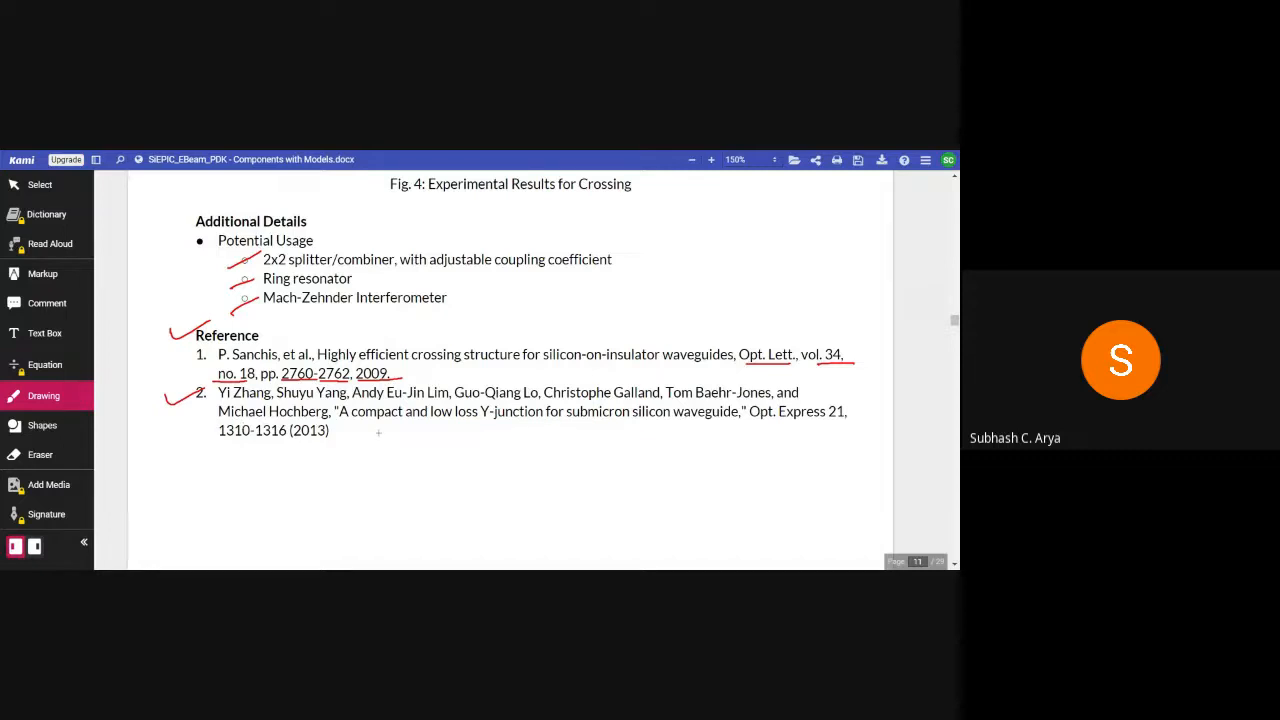
drag(217, 420, 328, 418)
drag(192, 436, 215, 412)
drag(751, 421, 824, 420)
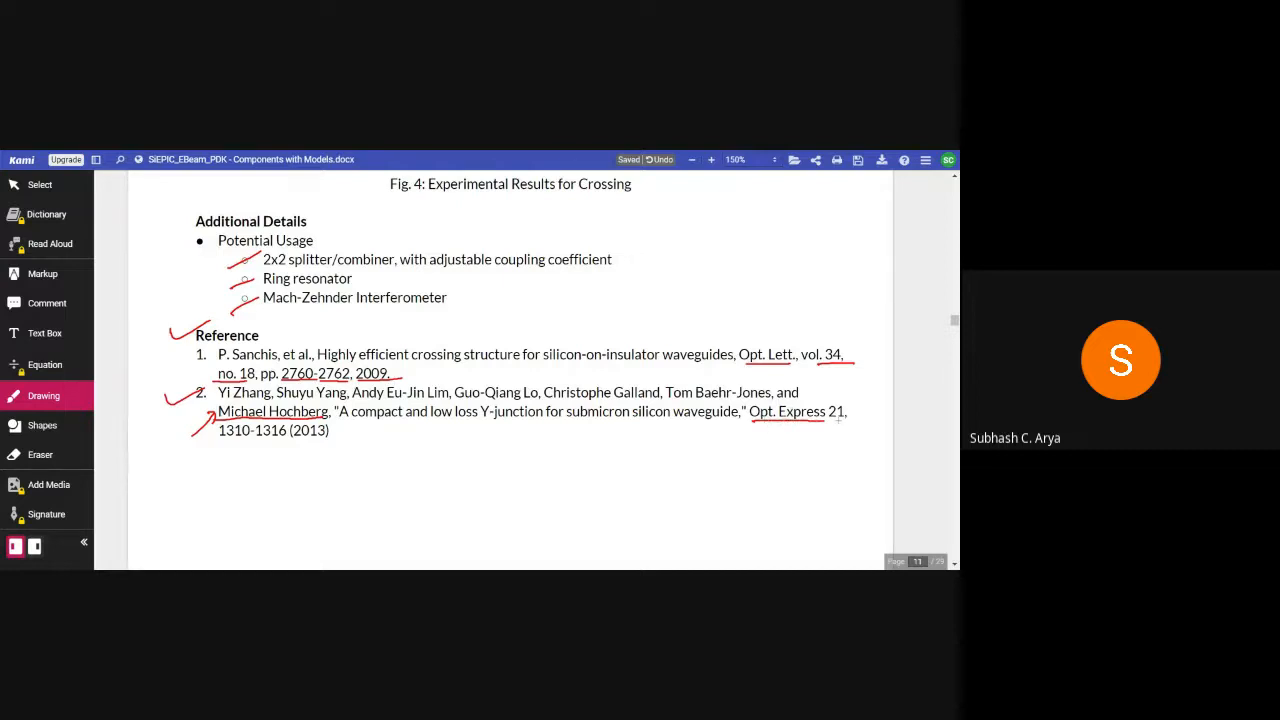
drag(292, 438, 342, 430)
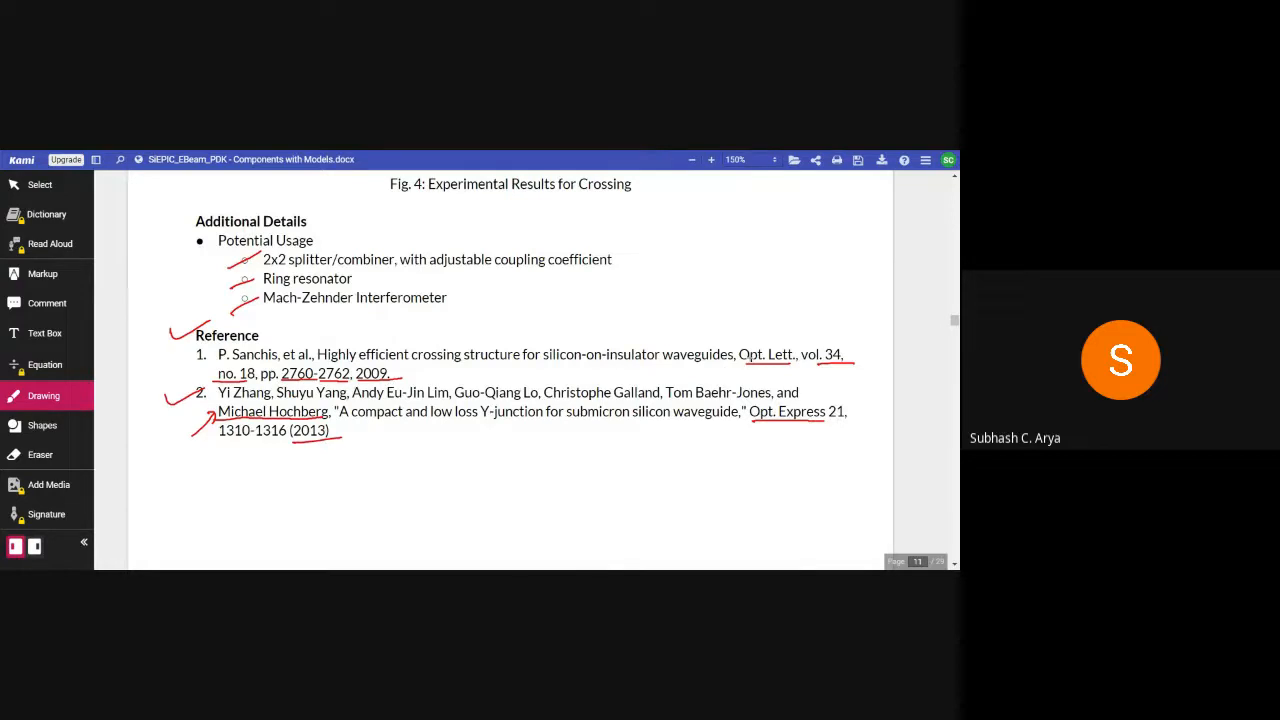
drag(760, 340, 782, 331)
- Underline the word "waveguides" in the implementation bullet of the crossing's Compact Model Information on page 10
scroll(385, 393, down, 1)
scroll(383, 395, up, 10)
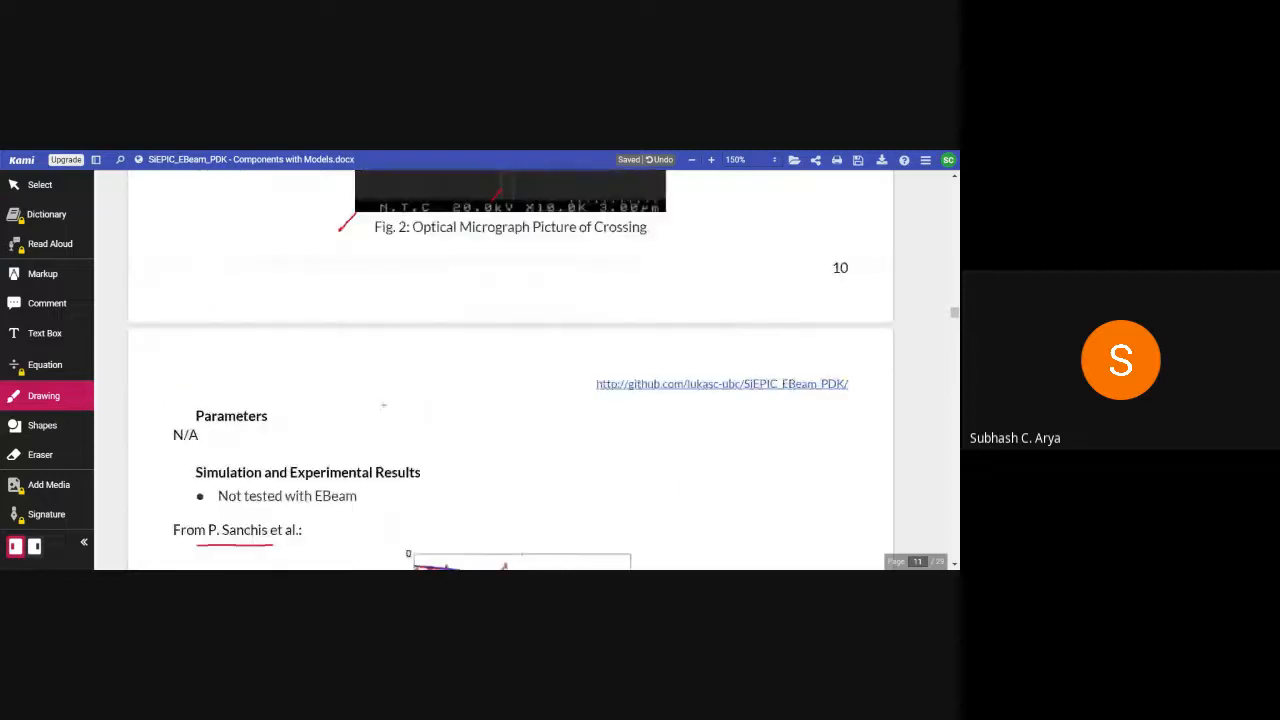
scroll(380, 420, up, 4)
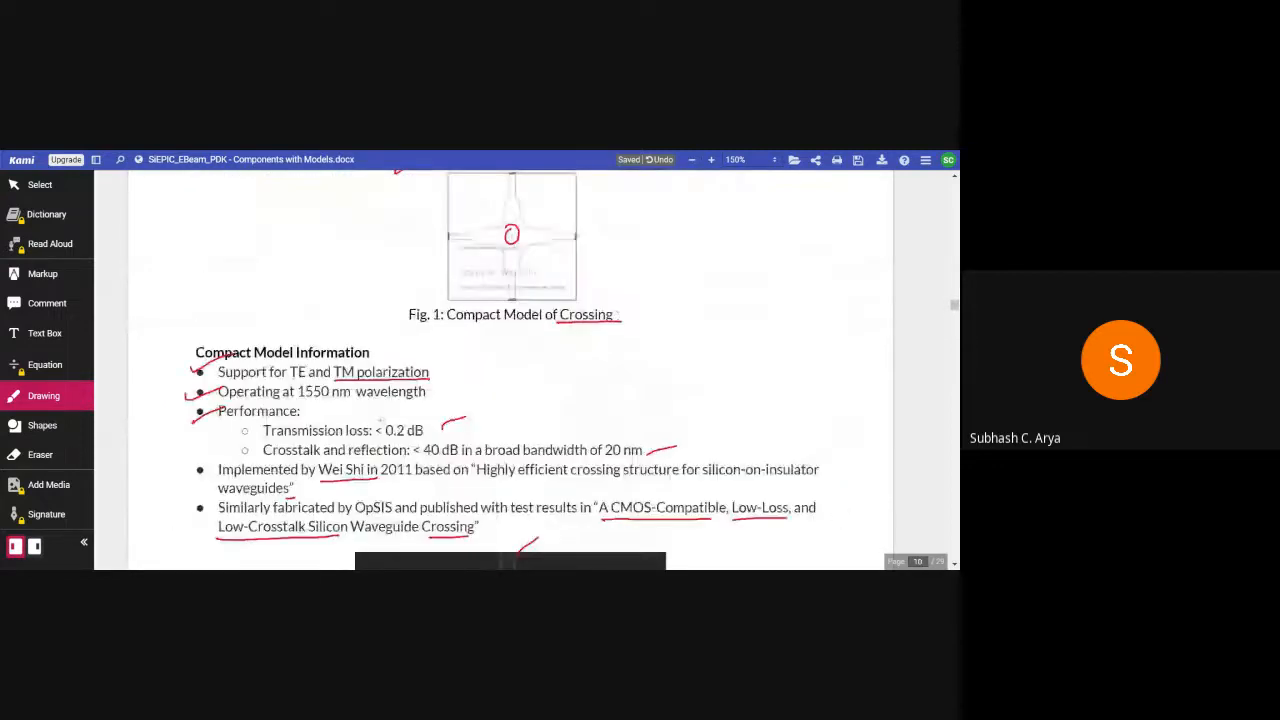
scroll(380, 421, down, 3)
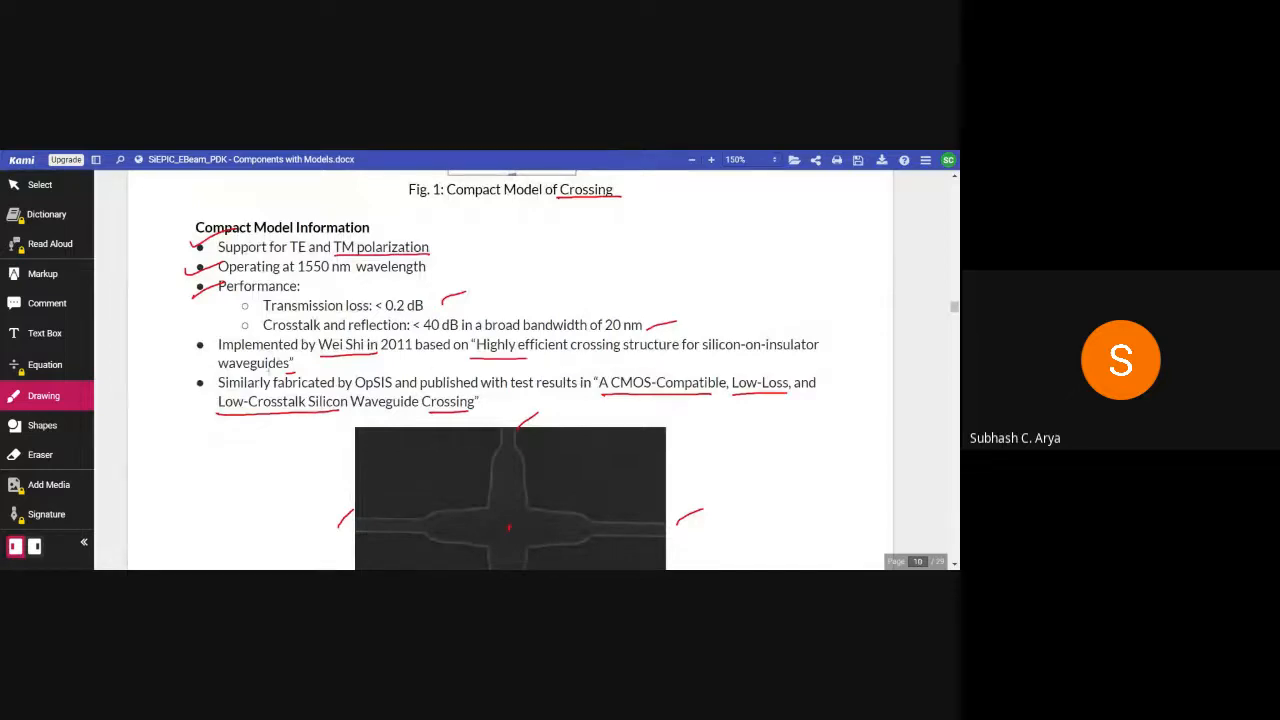
drag(216, 371, 281, 370)
scroll(953, 306, down, 10)
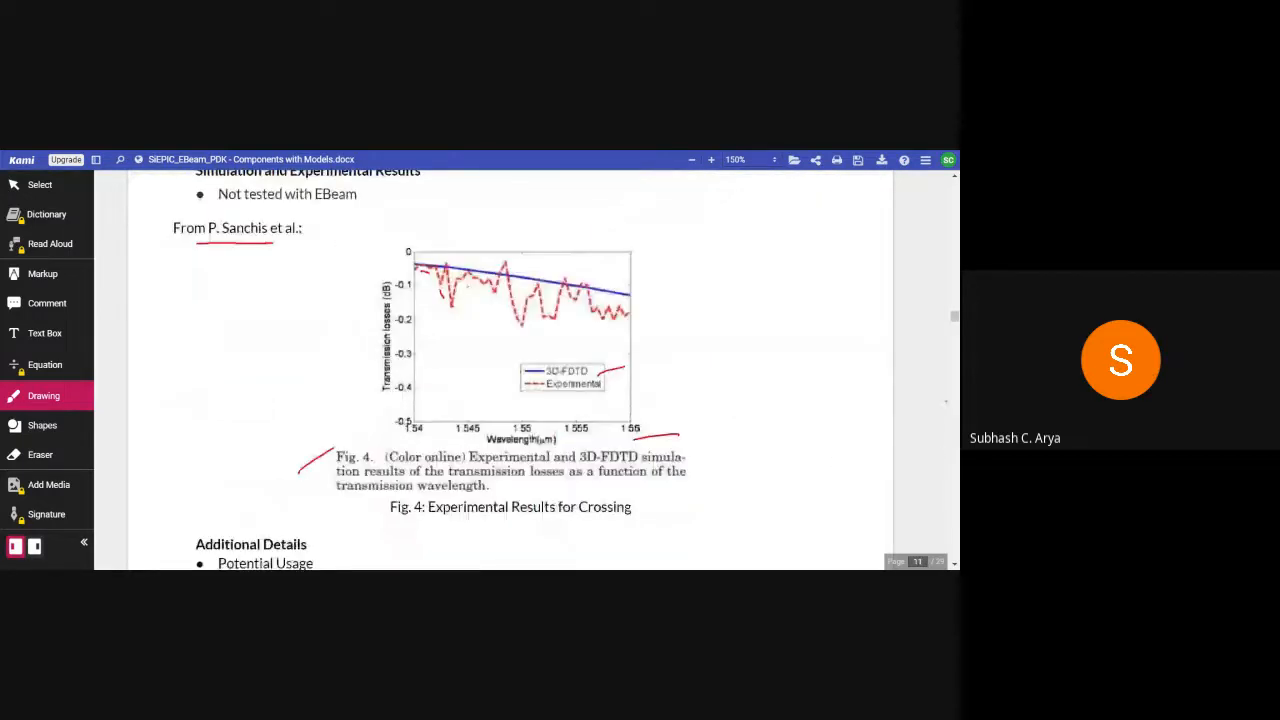
scroll(953, 316, down, 5)
scroll(953, 320, down, 5)
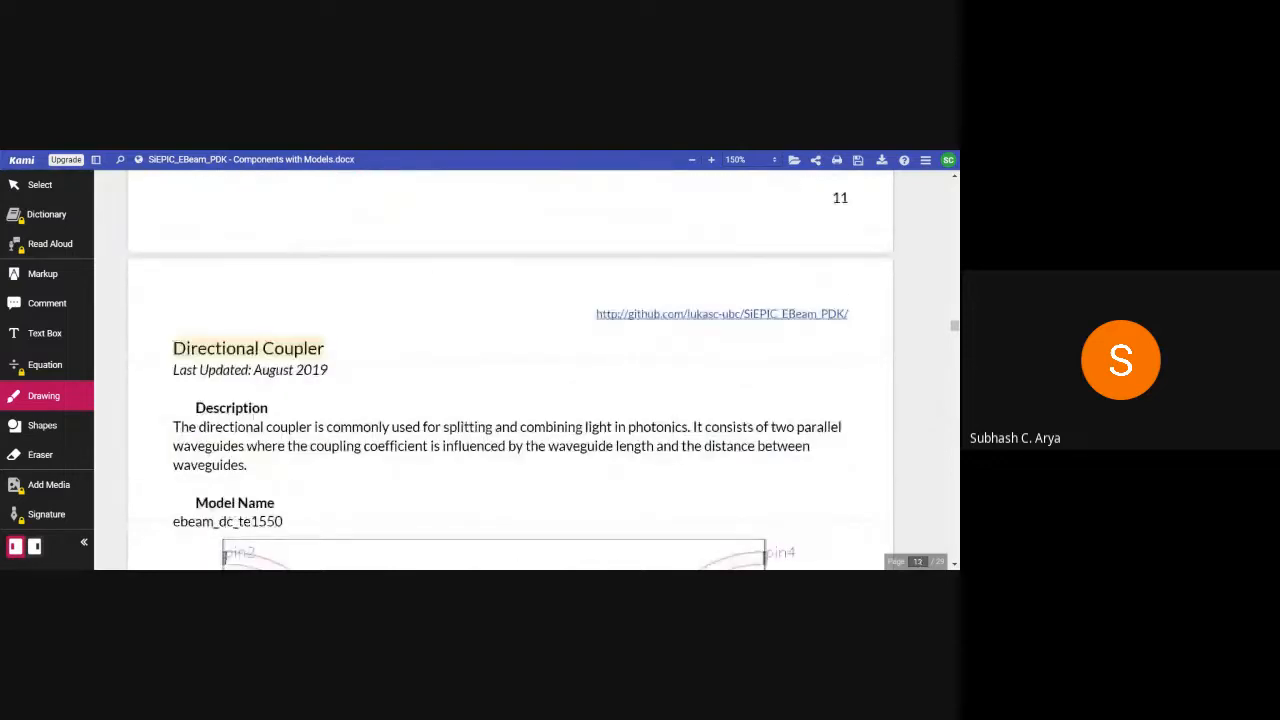
scroll(953, 320, up, 15)
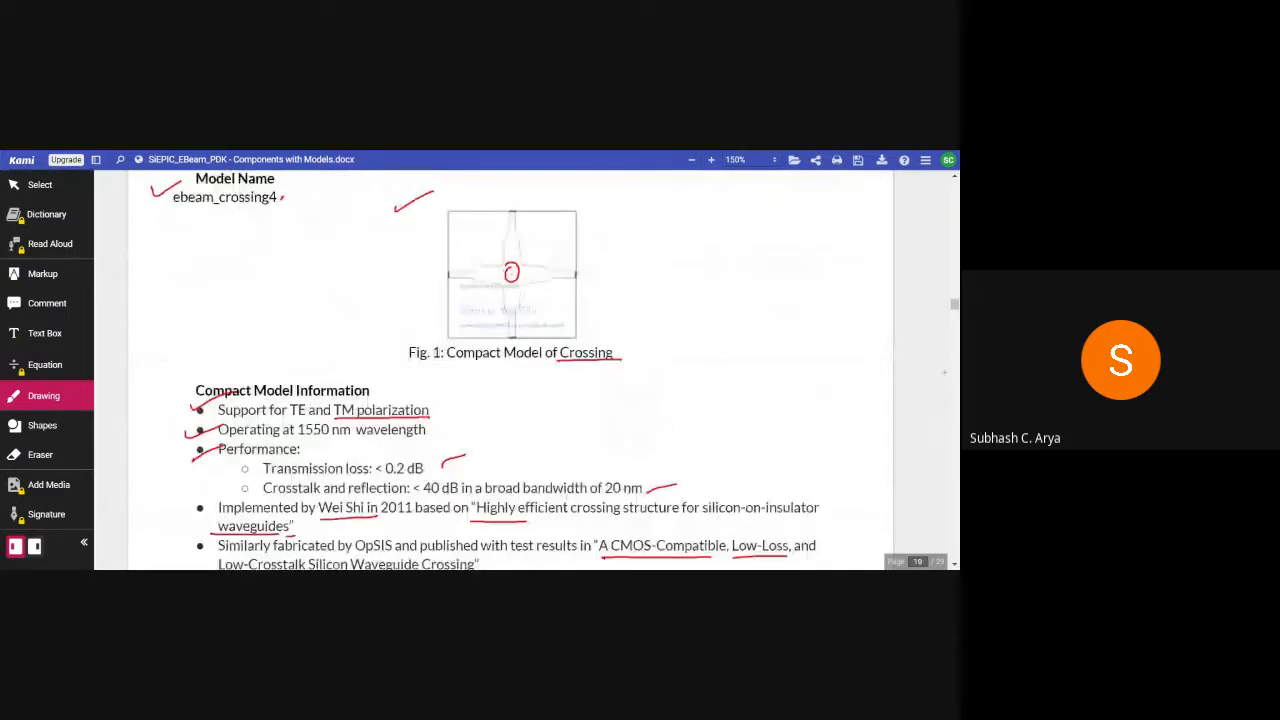
scroll(944, 372, down, 1)
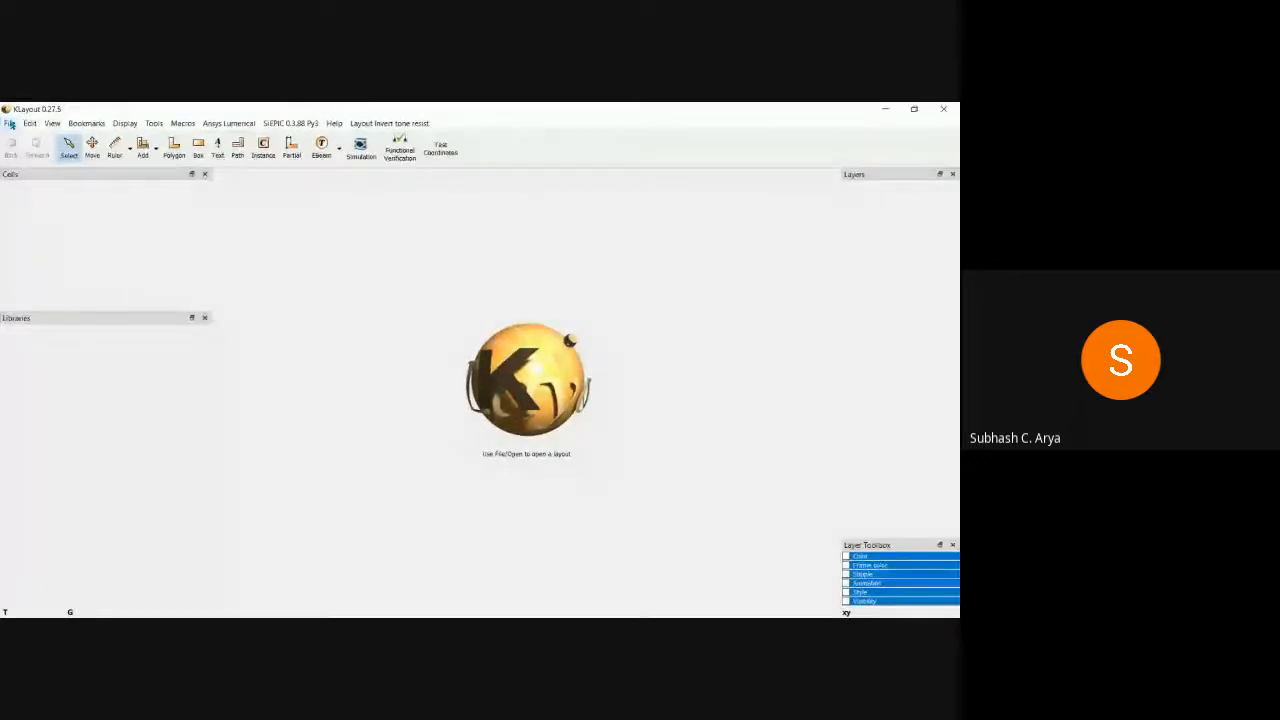
- Switch to KLayout and create a new EBeam technology layout with the top cell named TOP_Crossing_SCA_24Jan
key(ctrl+n)
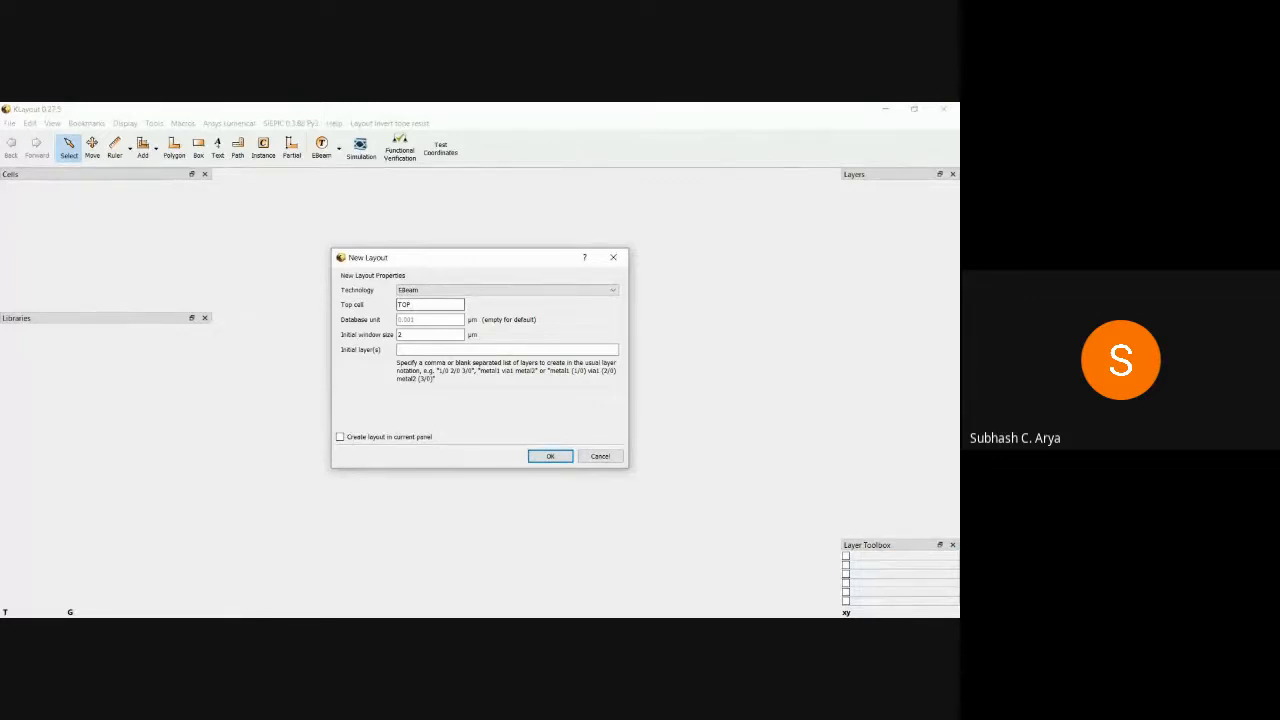
text(_Crossing_)
text(SCA_24jan)
key(BackSpace)
key(BackSpace)
key(BackSpace)
text(Jan)
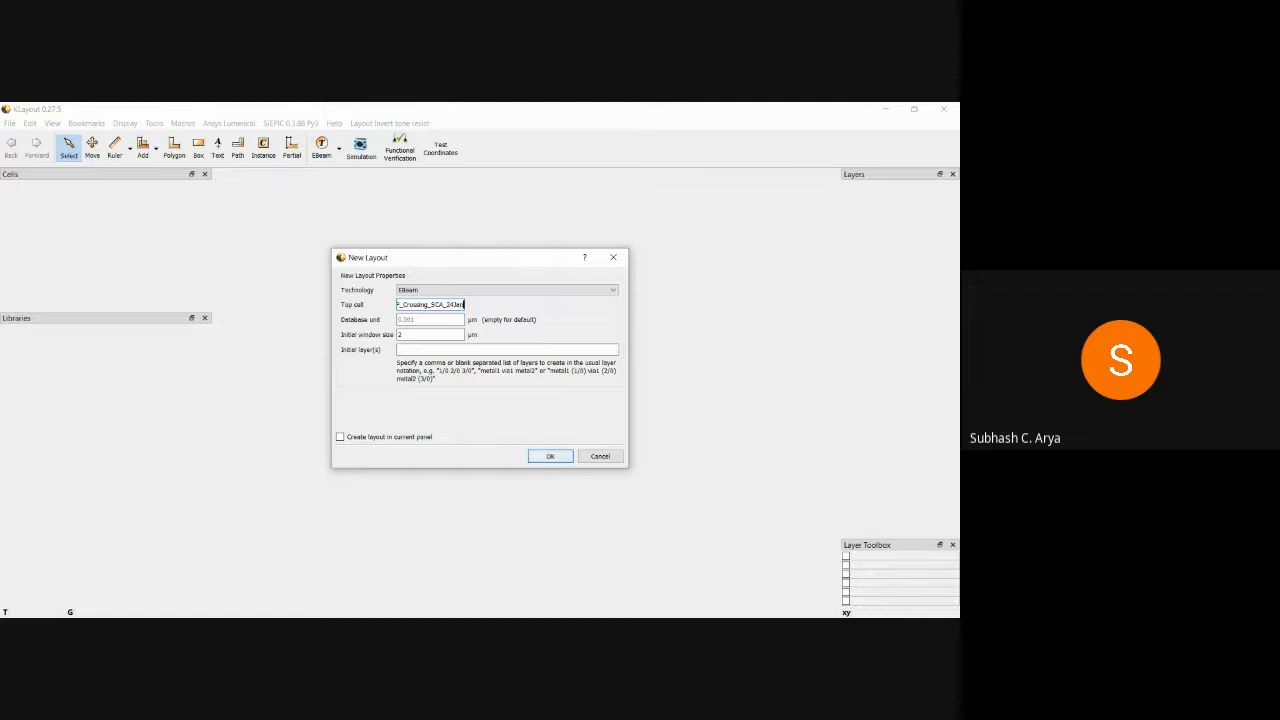
click(550, 456)
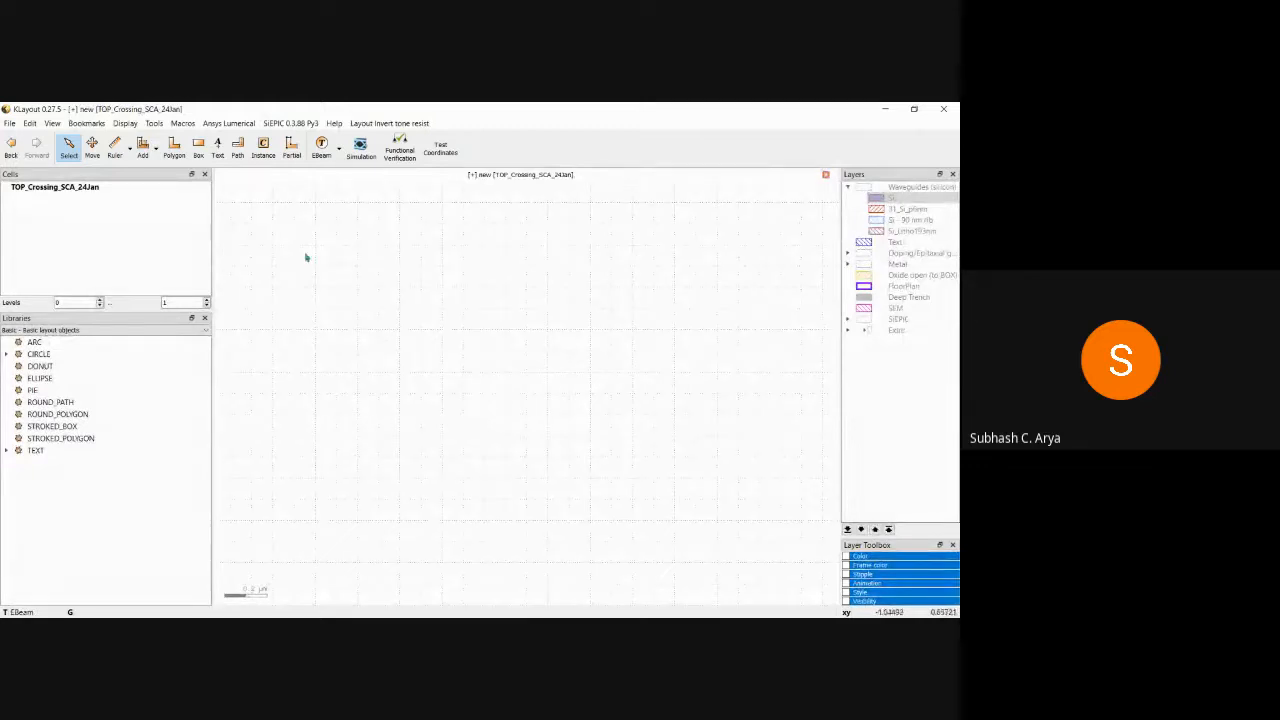
- Draw a box on the FloorPlan layer, about 2.55 µm wide and 1.69 µm high
click(864, 289)
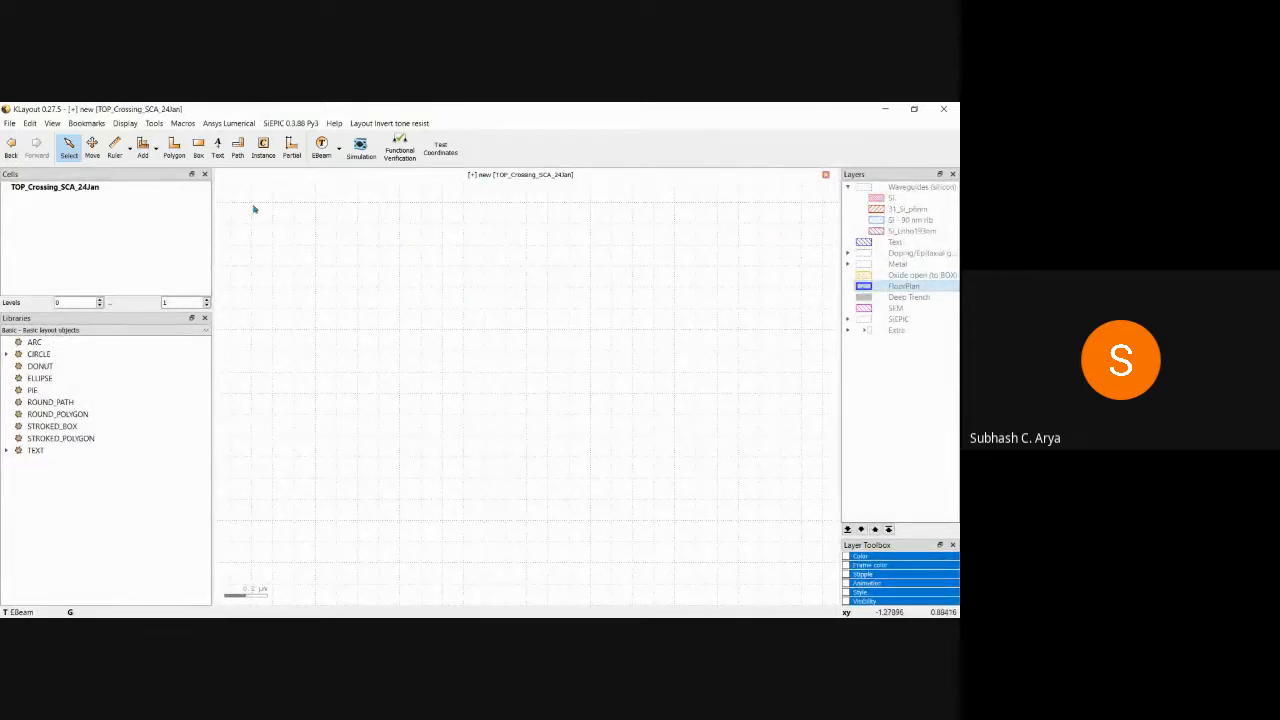
click(199, 148)
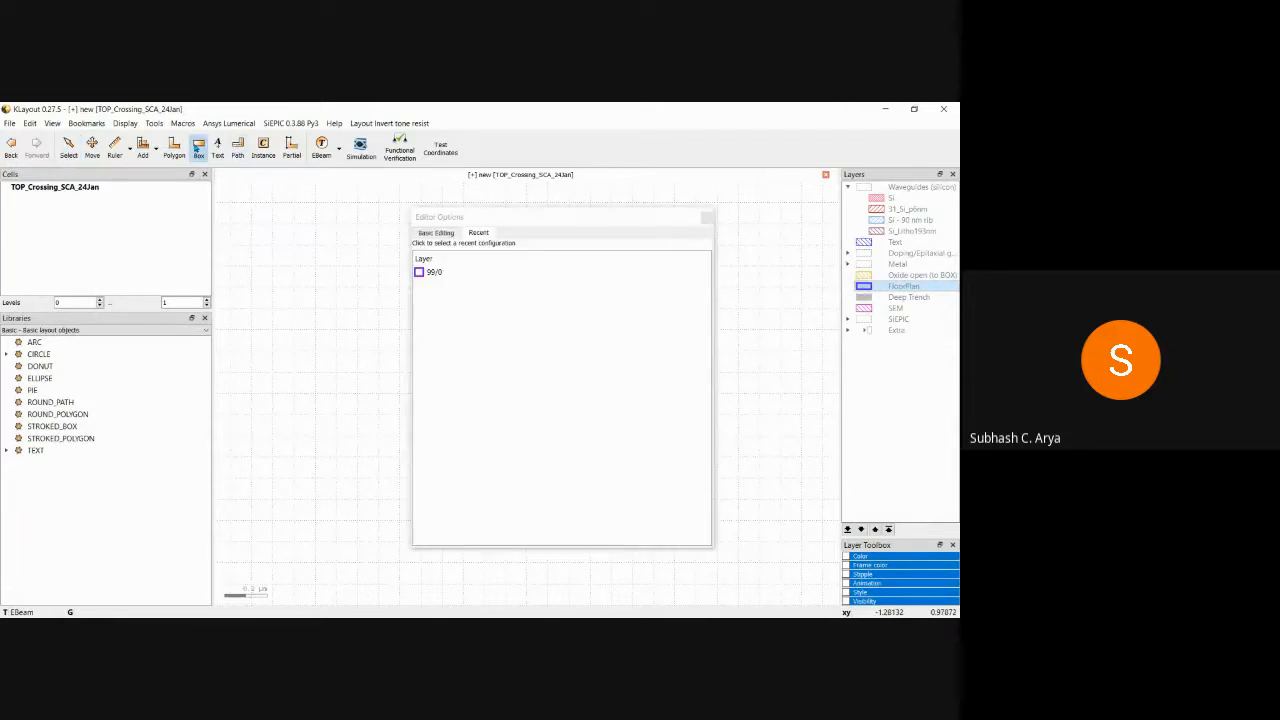
click(707, 217)
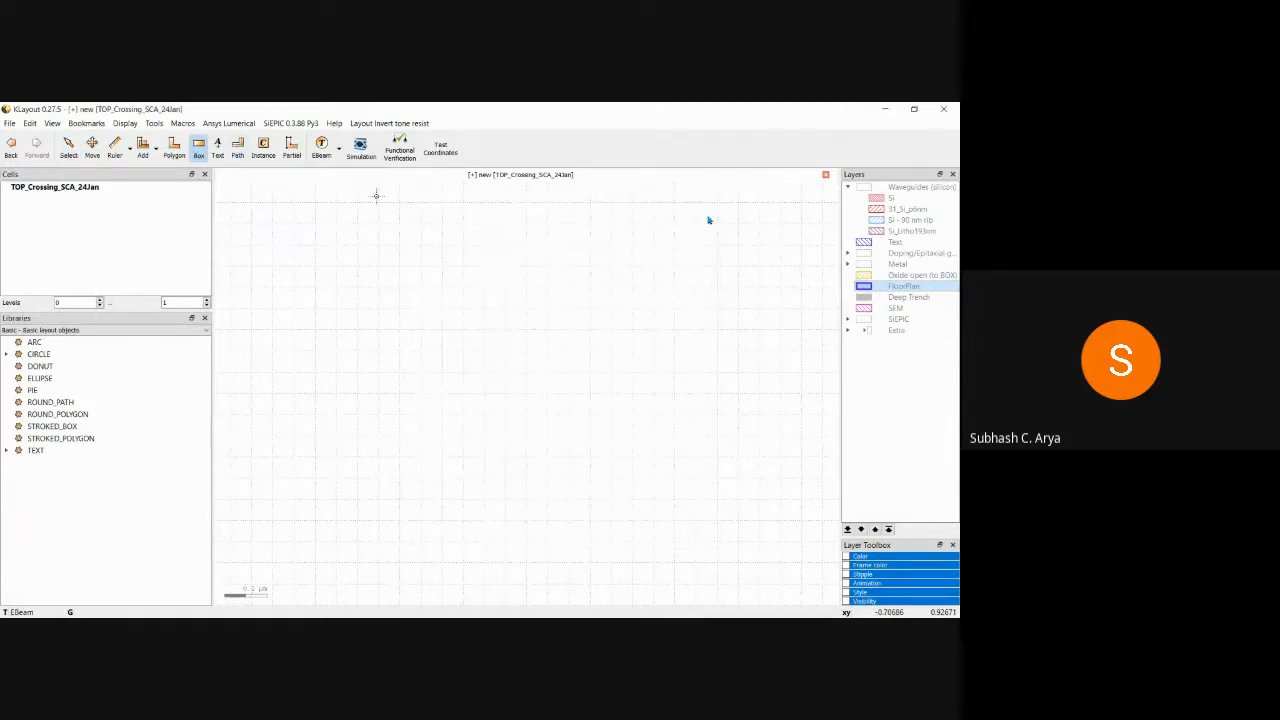
click(266, 206)
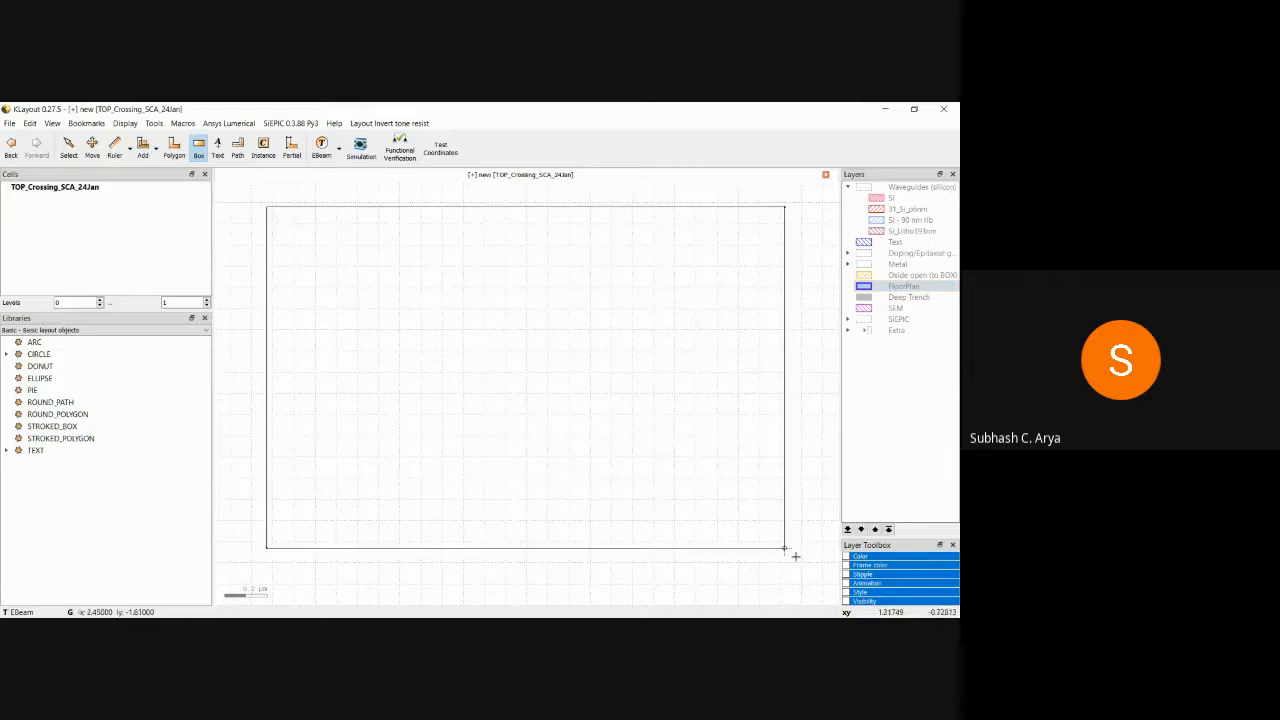
click(806, 564)
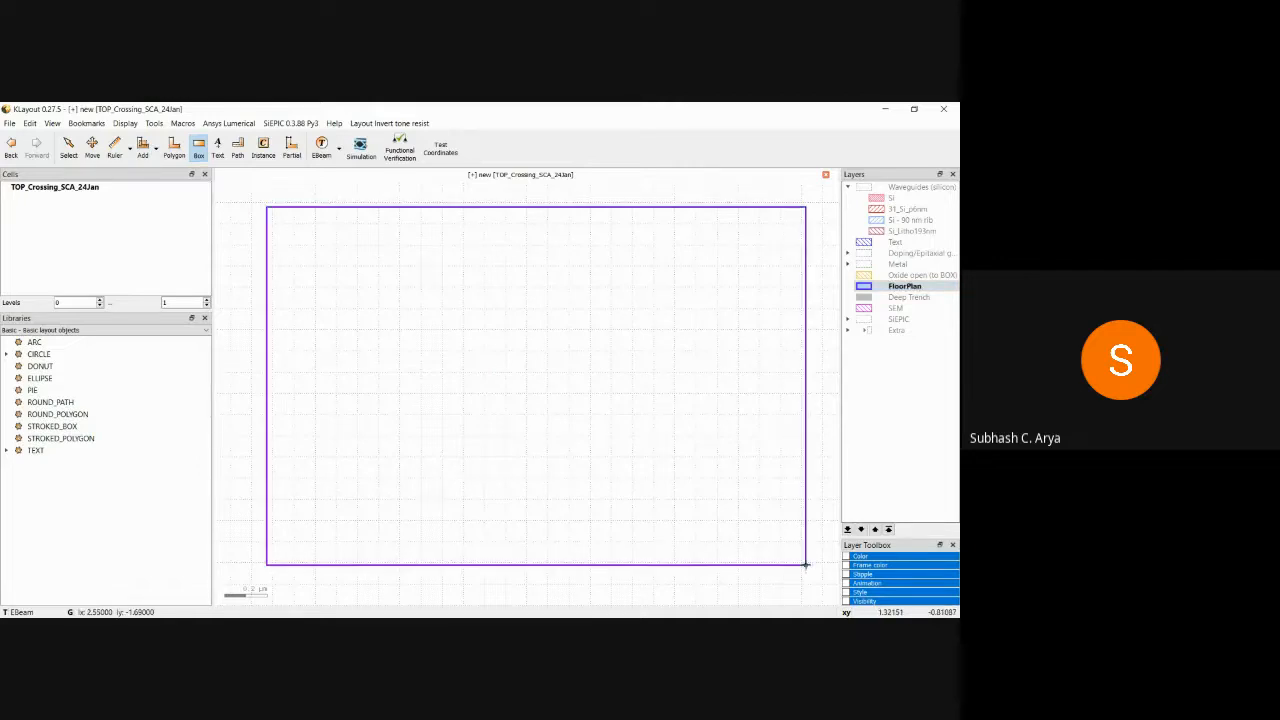
key(Escape)
- Set the floor plan box's corner coordinates to (0, 0) and (605, 410) µm and fit the whole box in view
click(355, 262)
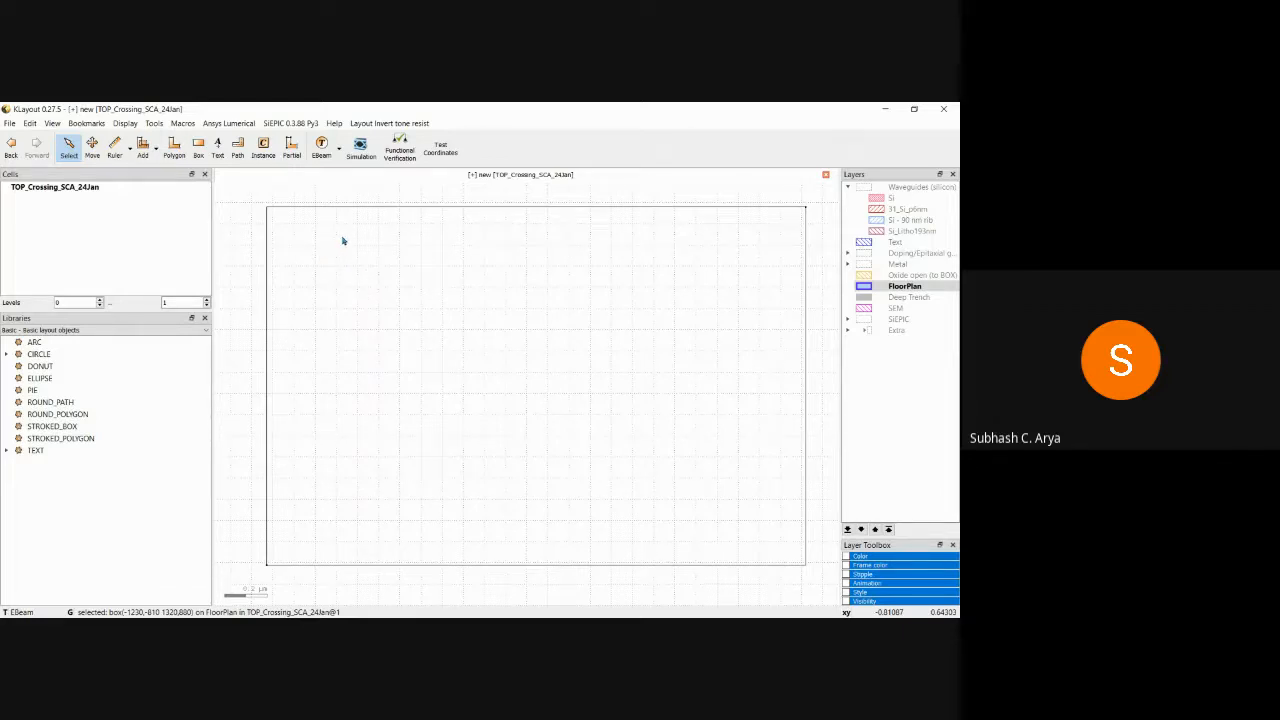
key(q)
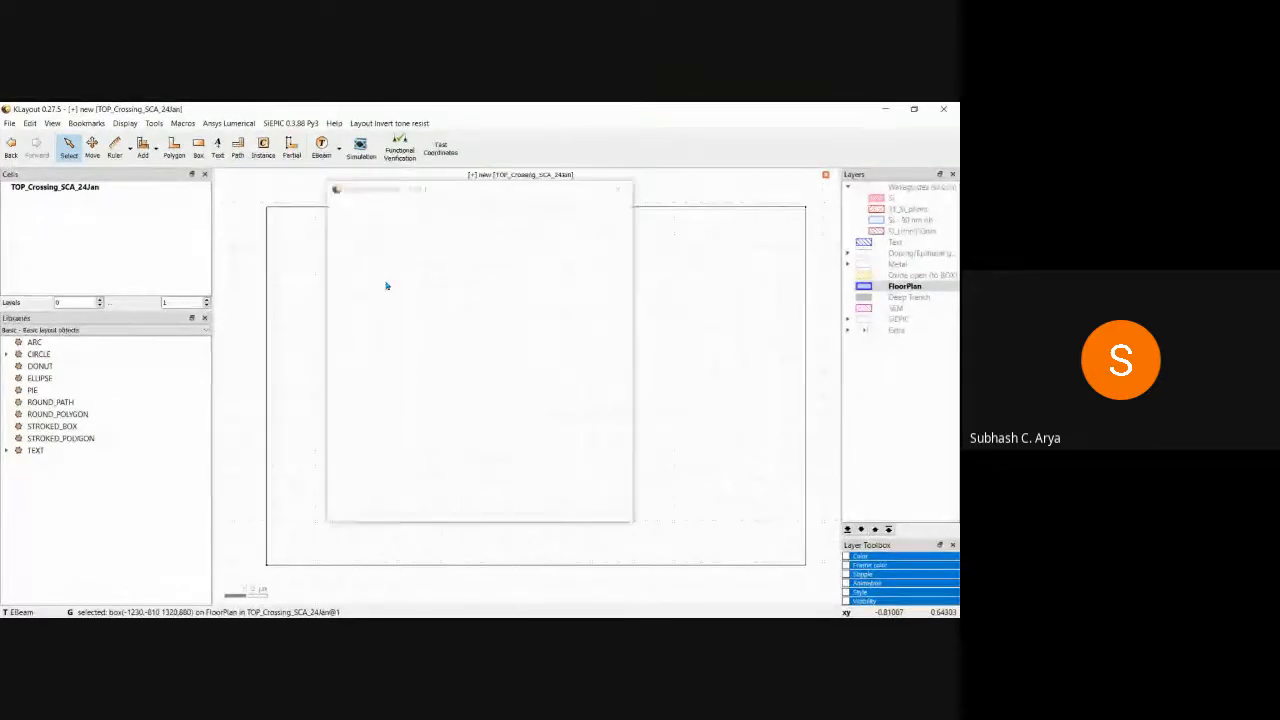
key(Escape)
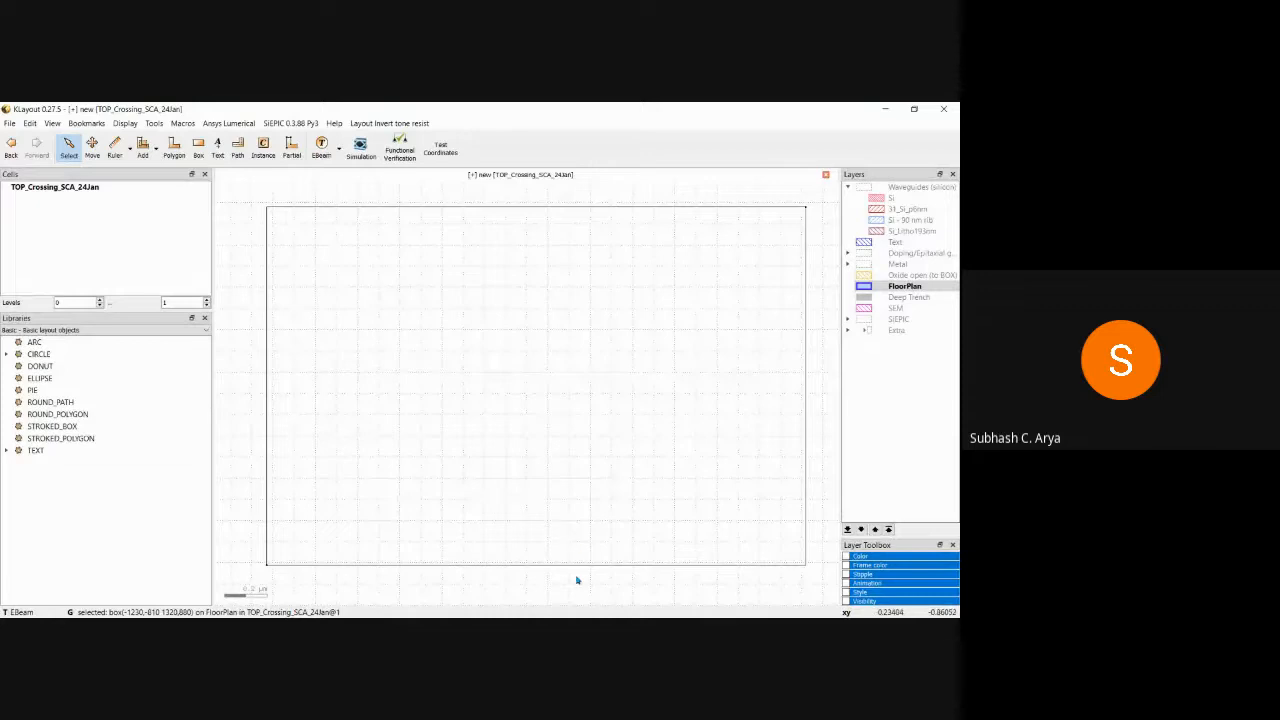
click(582, 628)
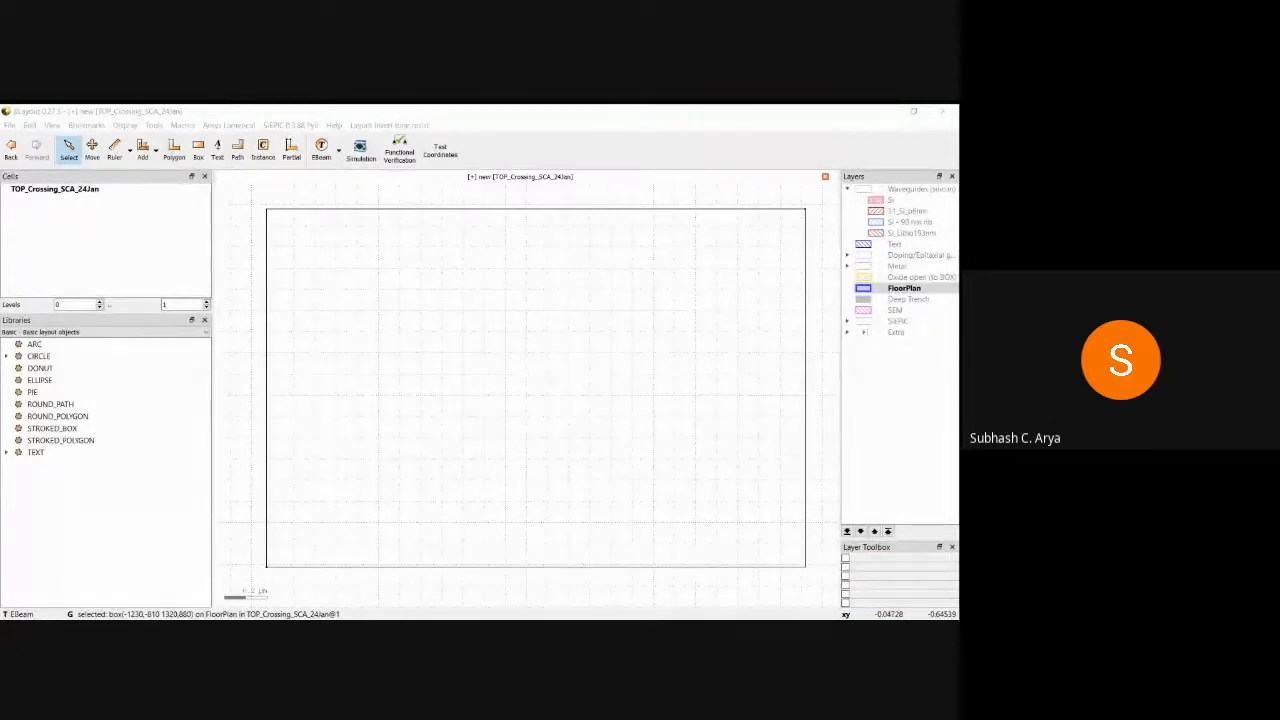
key(Tab)
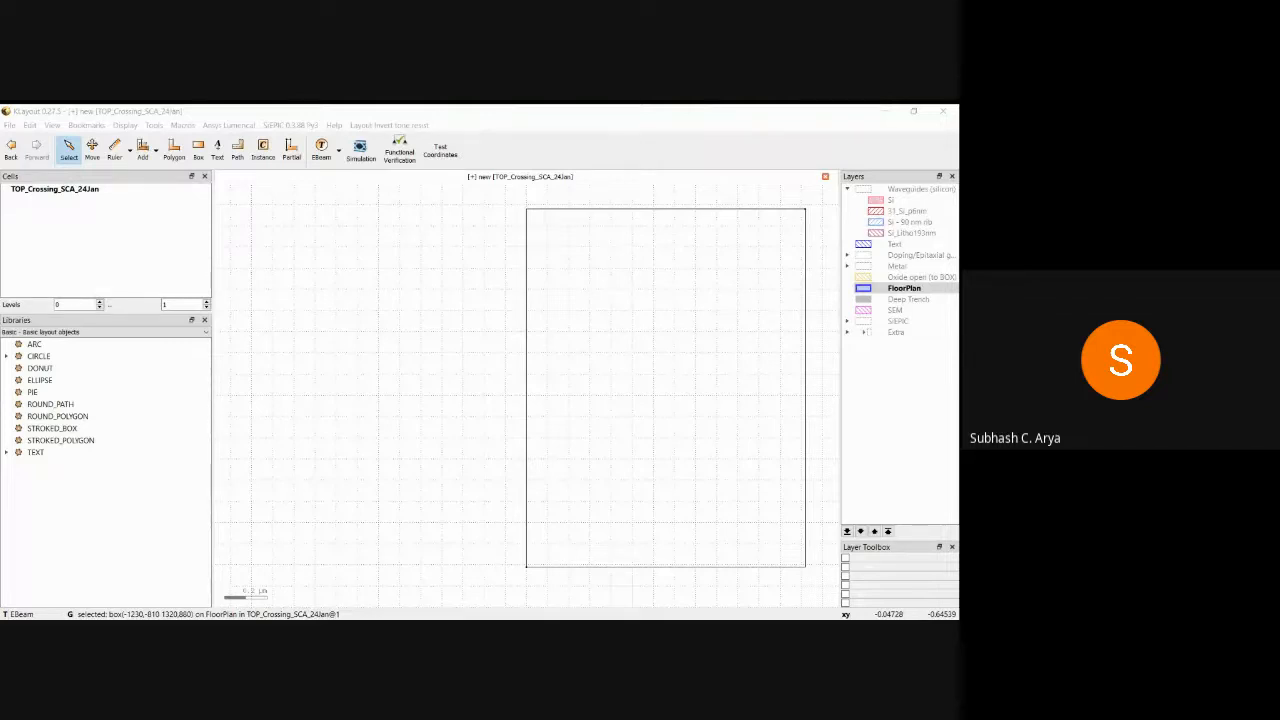
key(Tab)
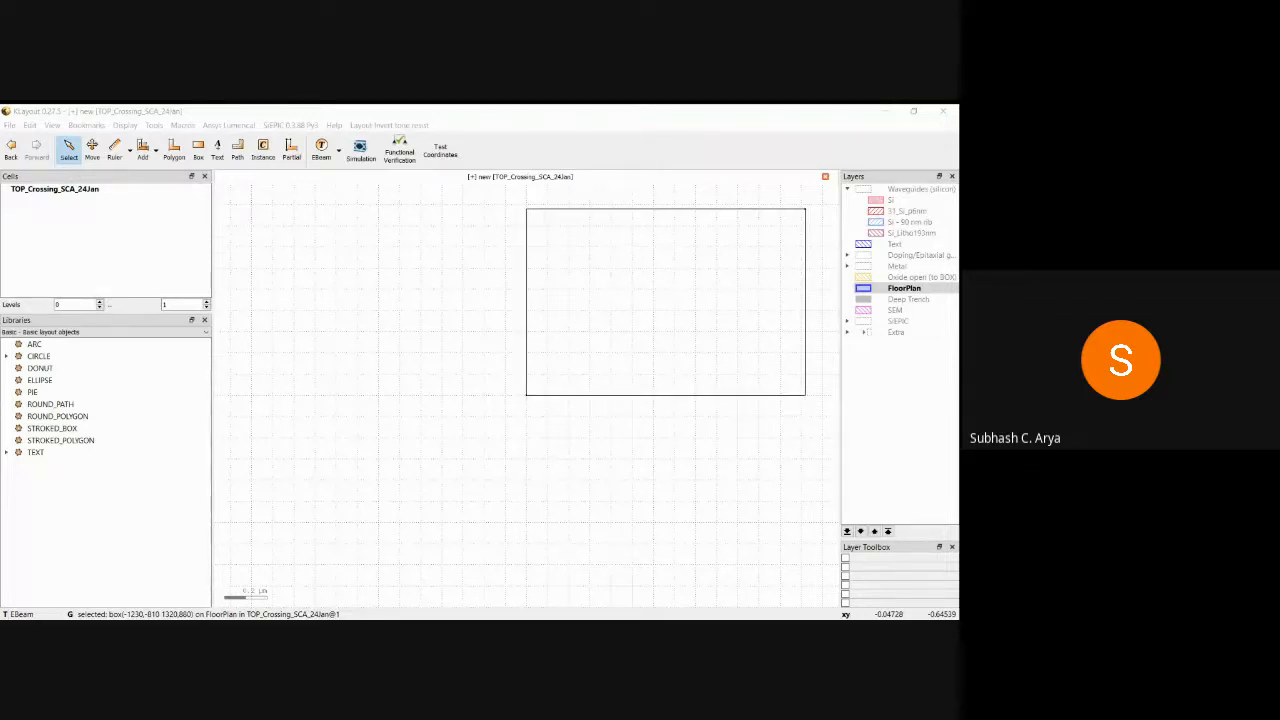
key(Tab)
click(557, 514)
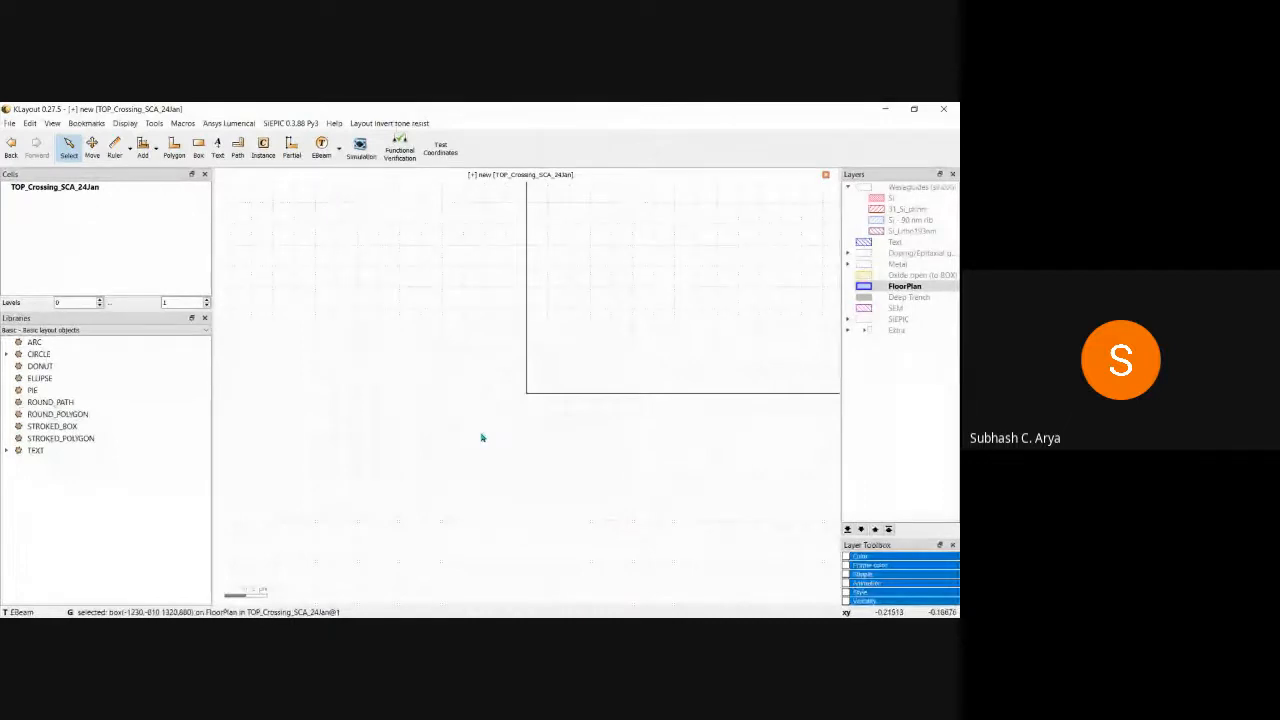
key(F2)
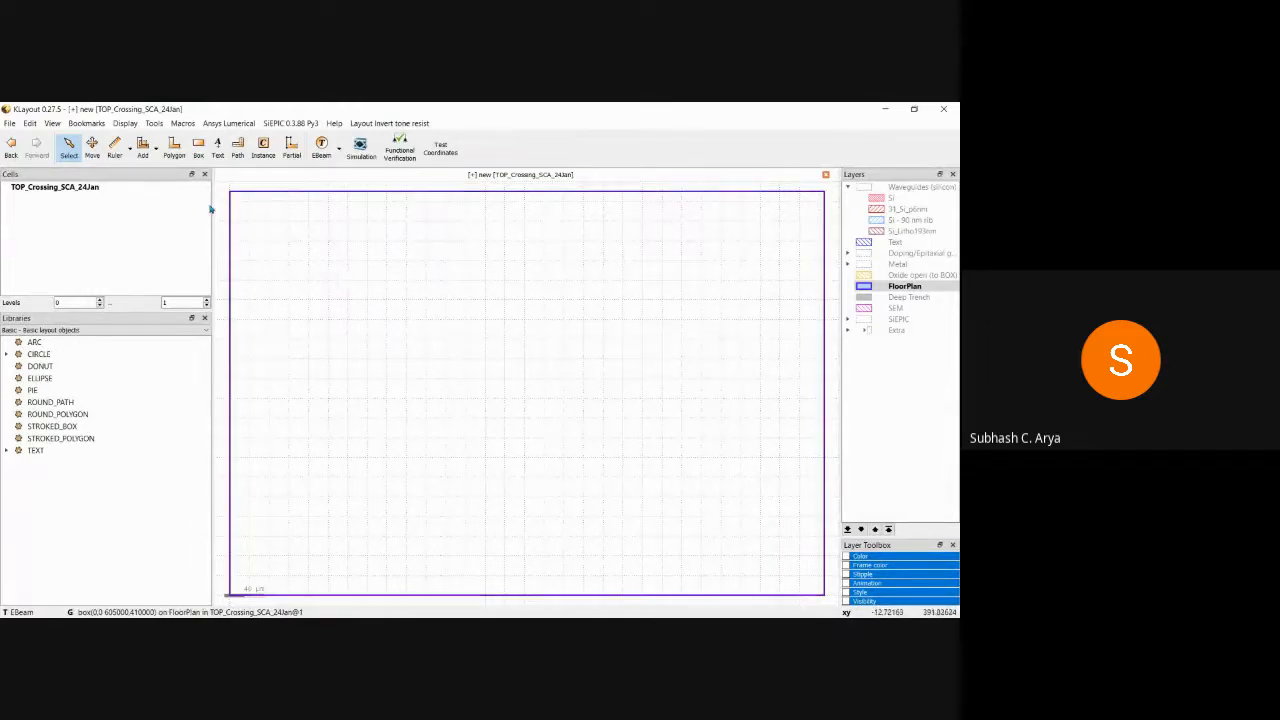
- Show the EBeam v0.3.39 "Components with models" library and make the Si layer current
click(142, 333)
click(134, 355)
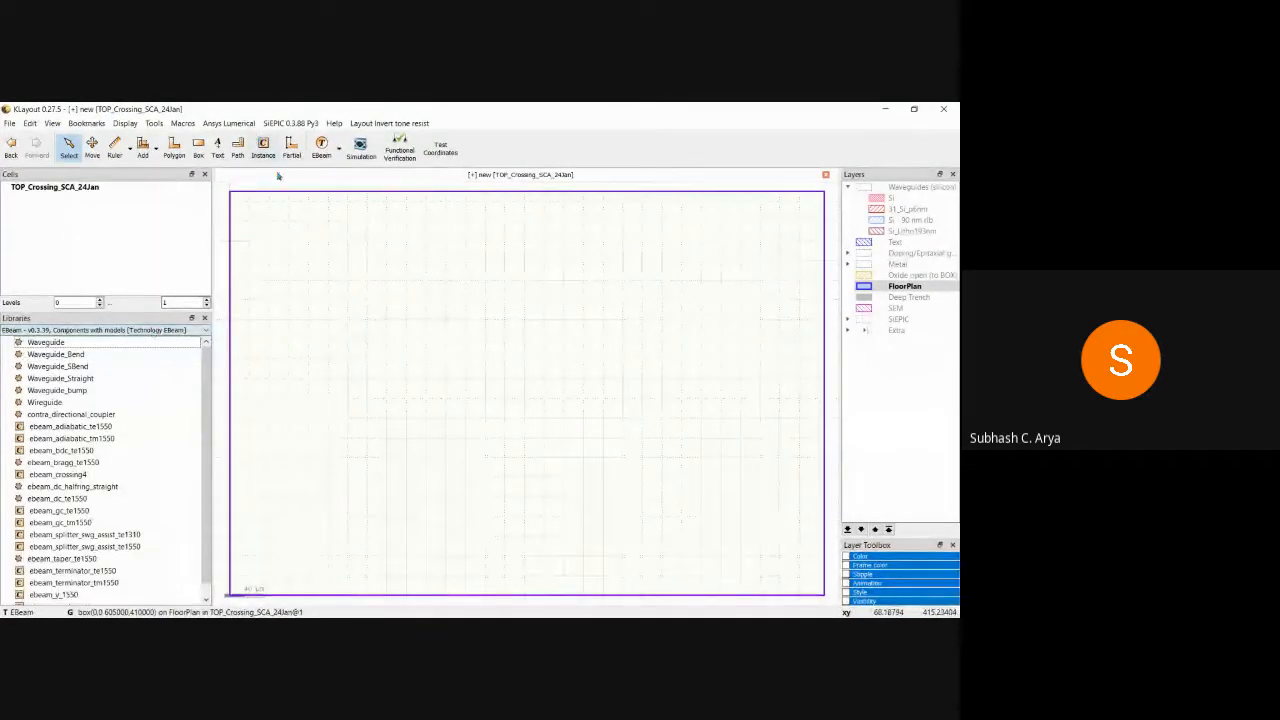
click(876, 198)
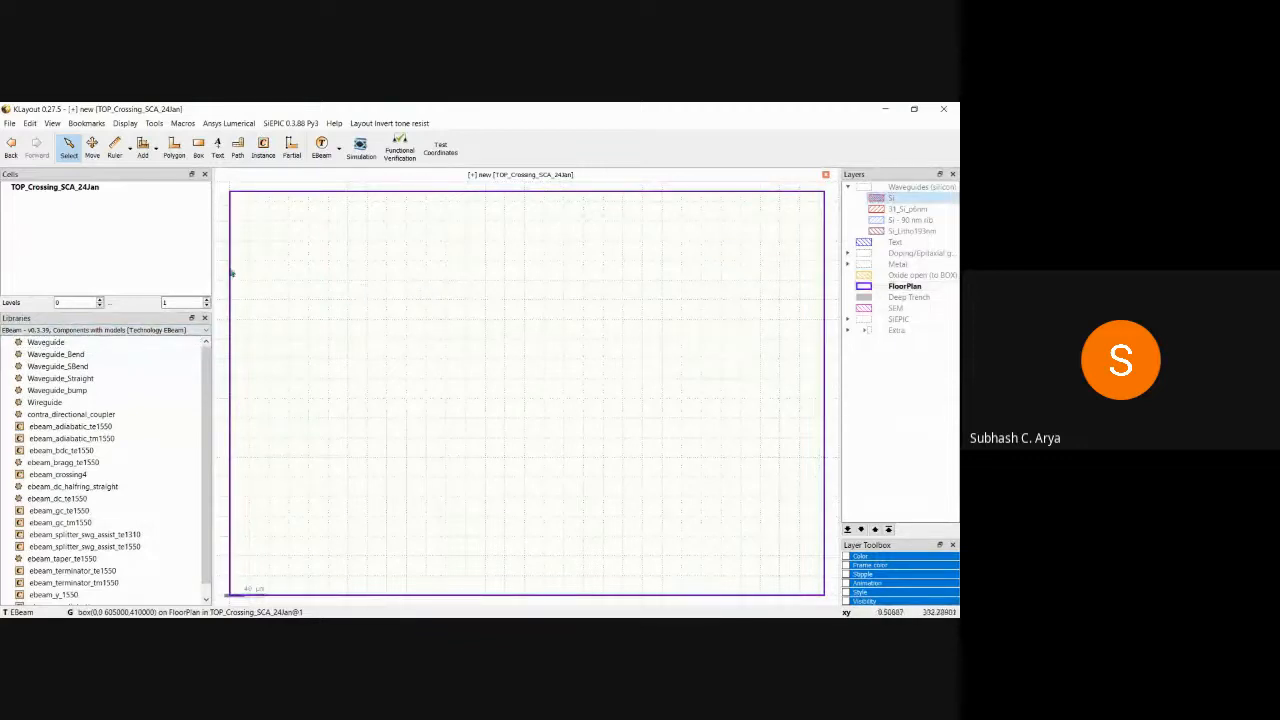
- Place a 7-row array of ebeam_gc_te1550 grating couplers with a 127 µm vertical row step along the floor plan's left edge, starting at (34.6, 12.72) µm
click(263, 148)
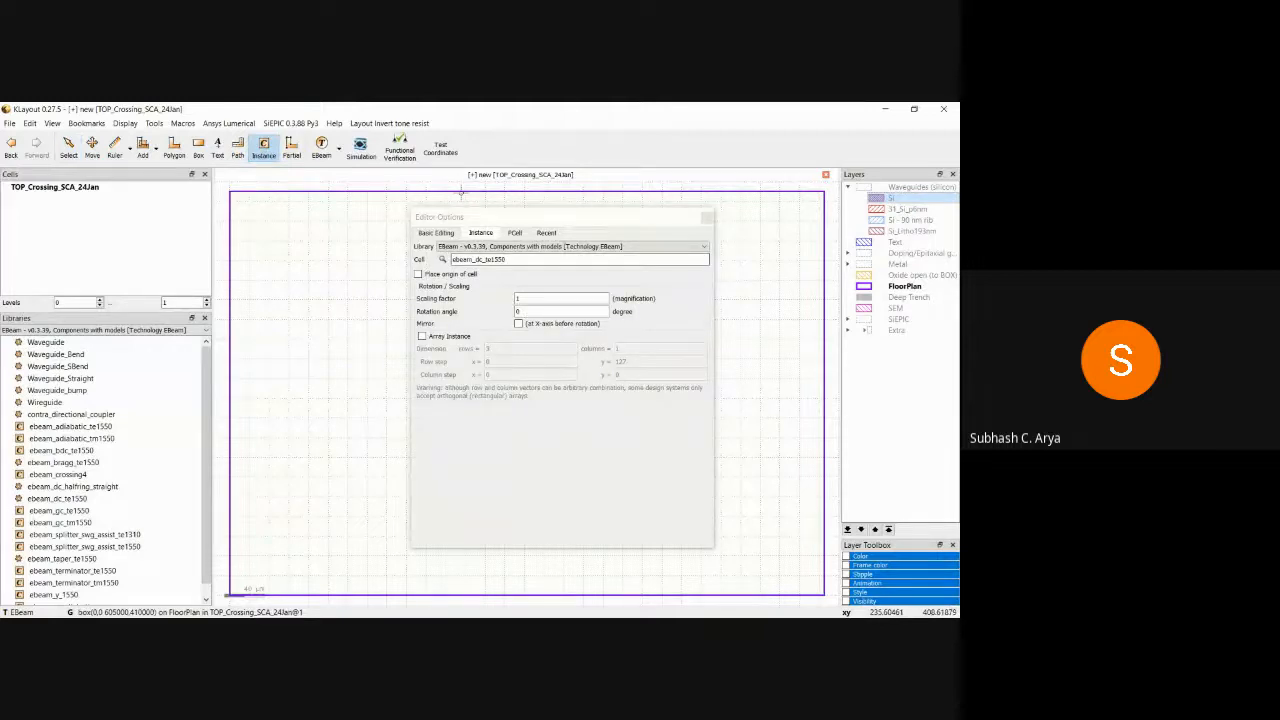
click(443, 260)
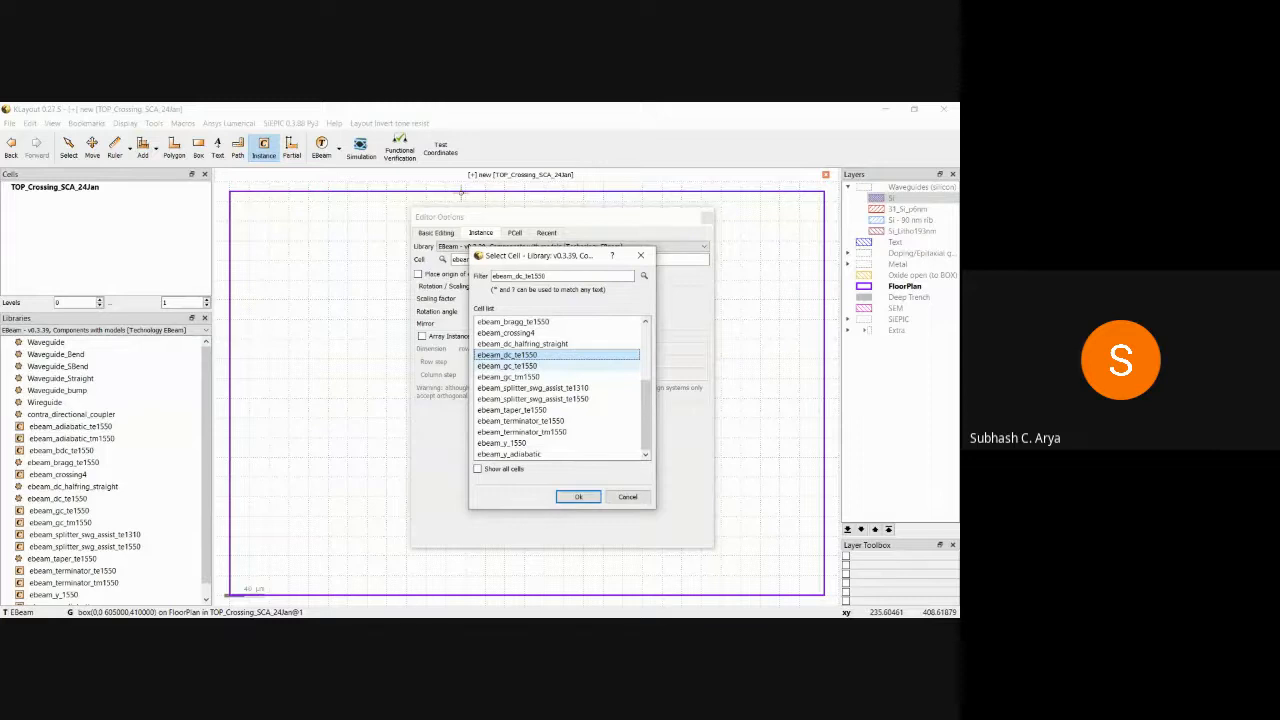
click(508, 366)
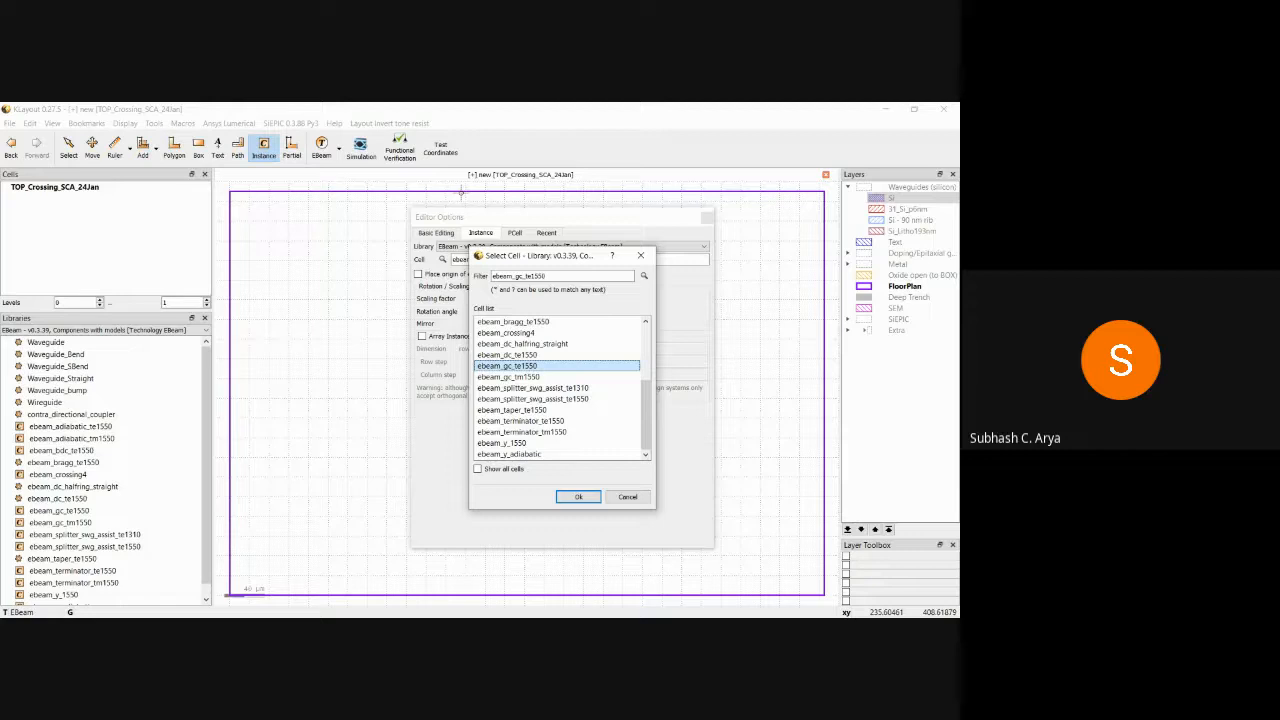
click(578, 497)
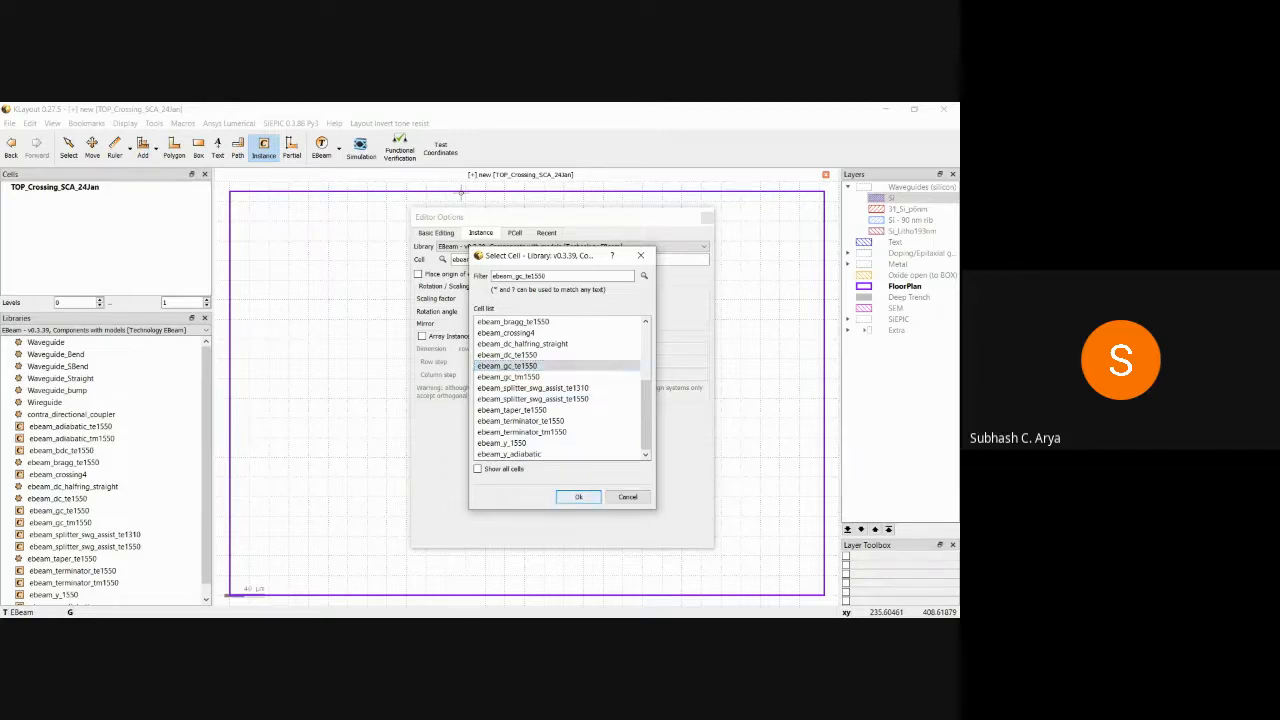
click(422, 336)
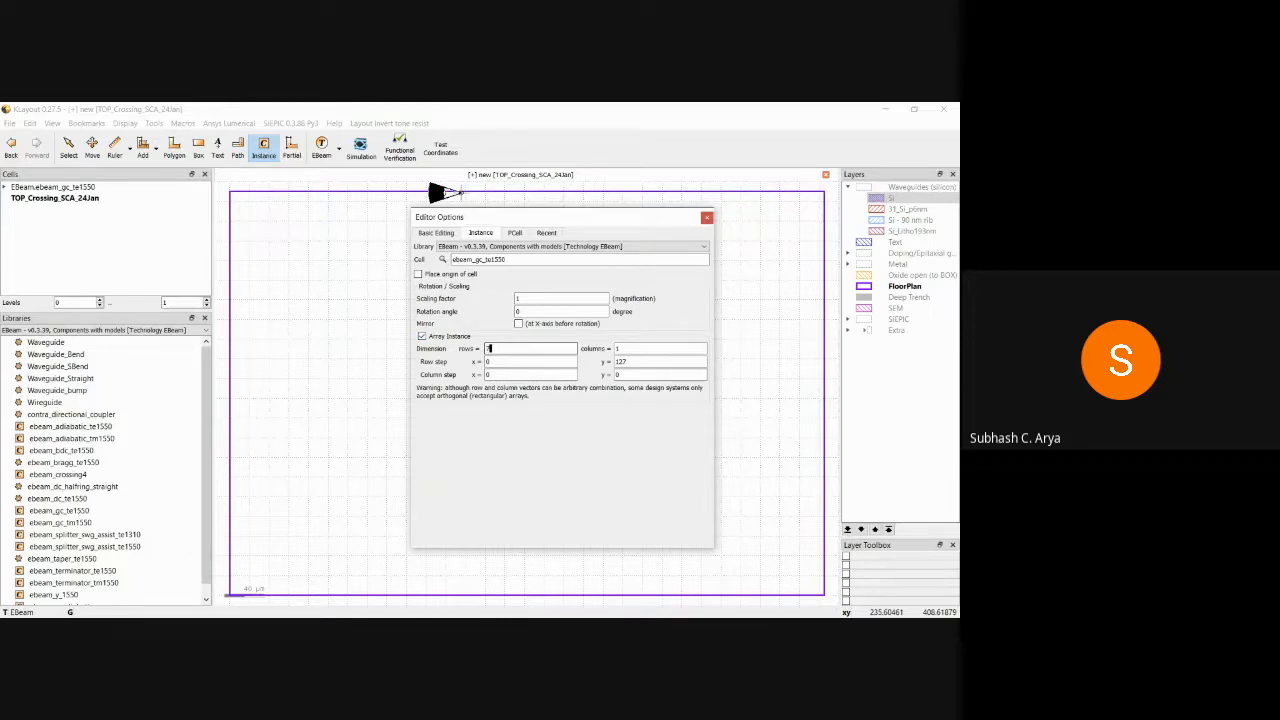
text(2)
click(707, 217)
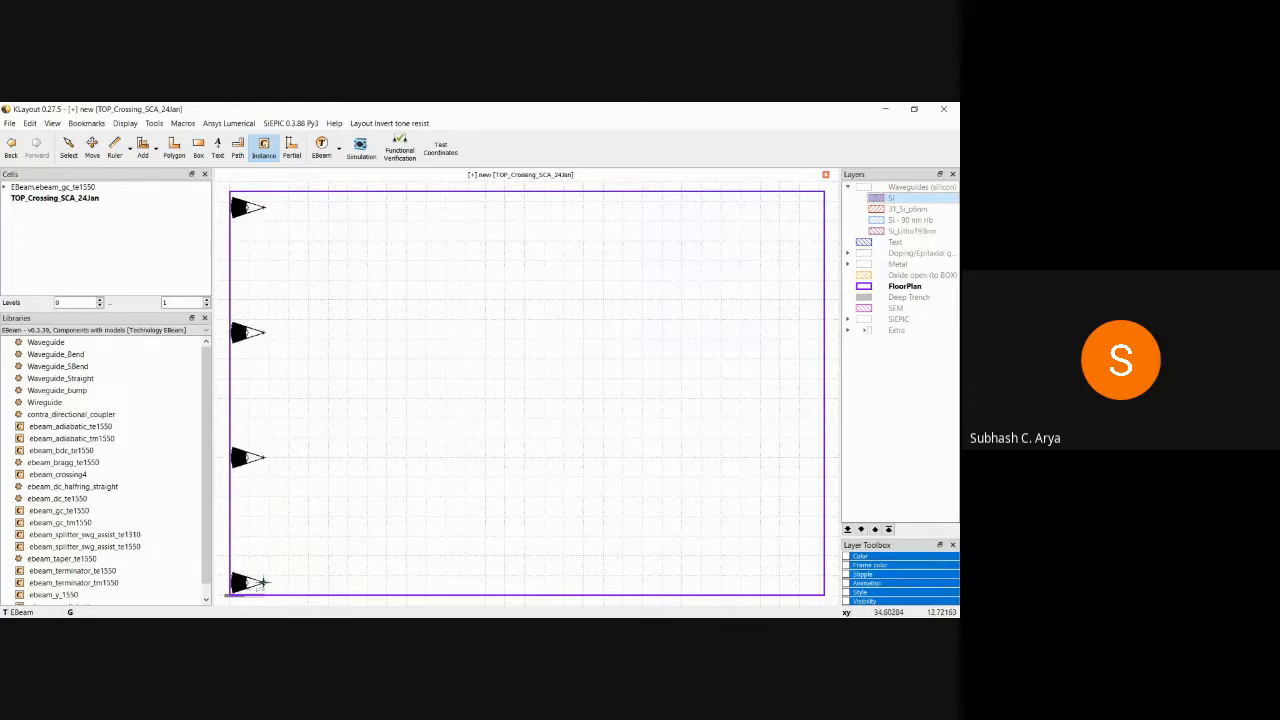
click(262, 582)
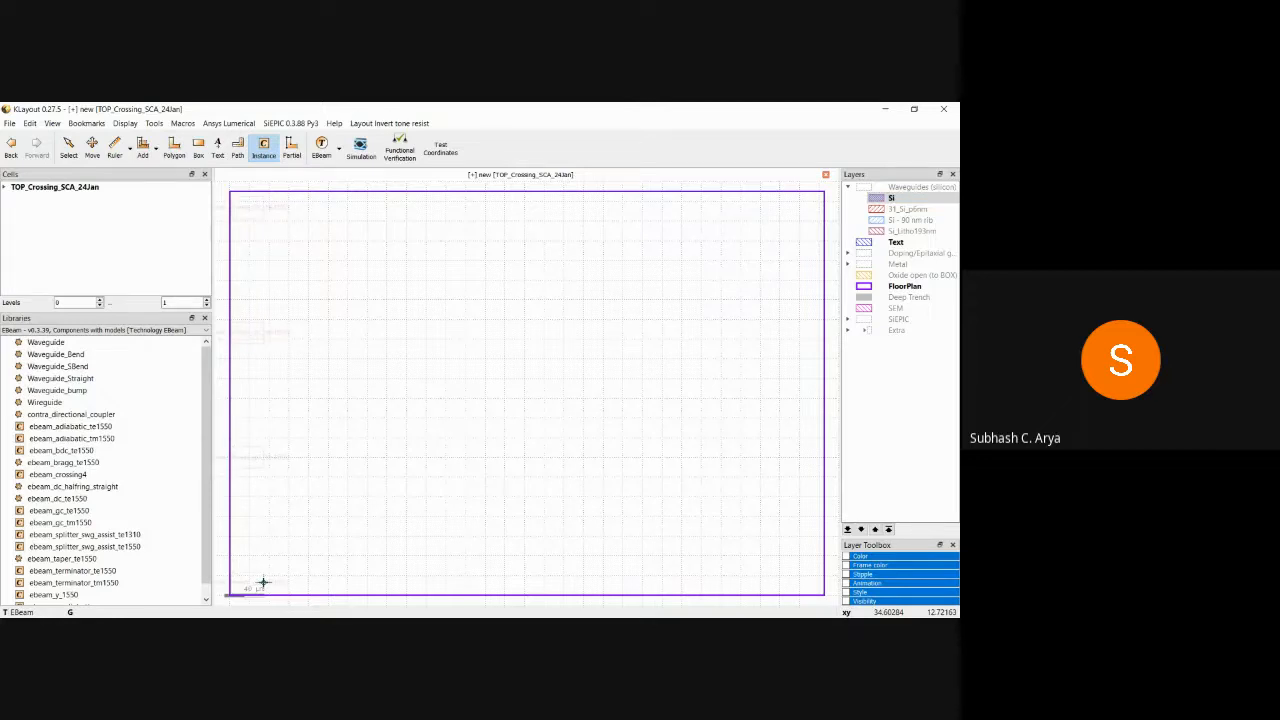
key(Escape)
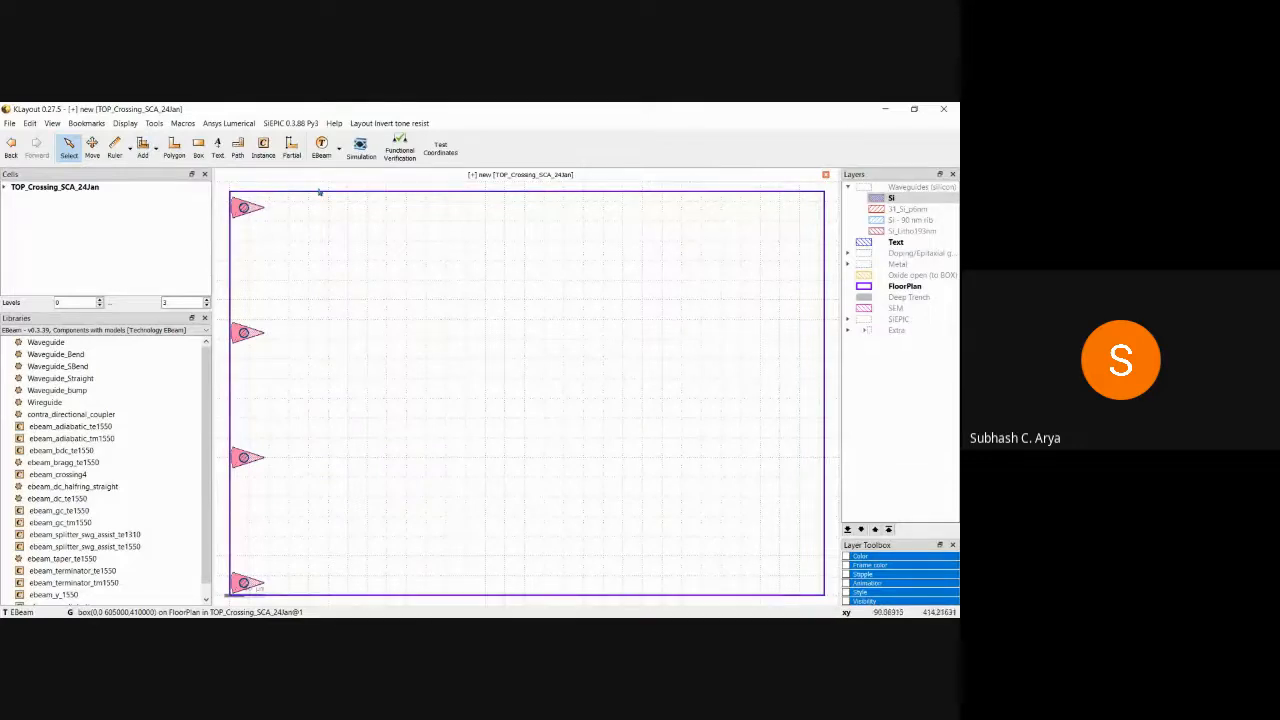
- Set up a new instance array of the ebeam_gc_tm1550 grating coupler with 4 rows
click(264, 147)
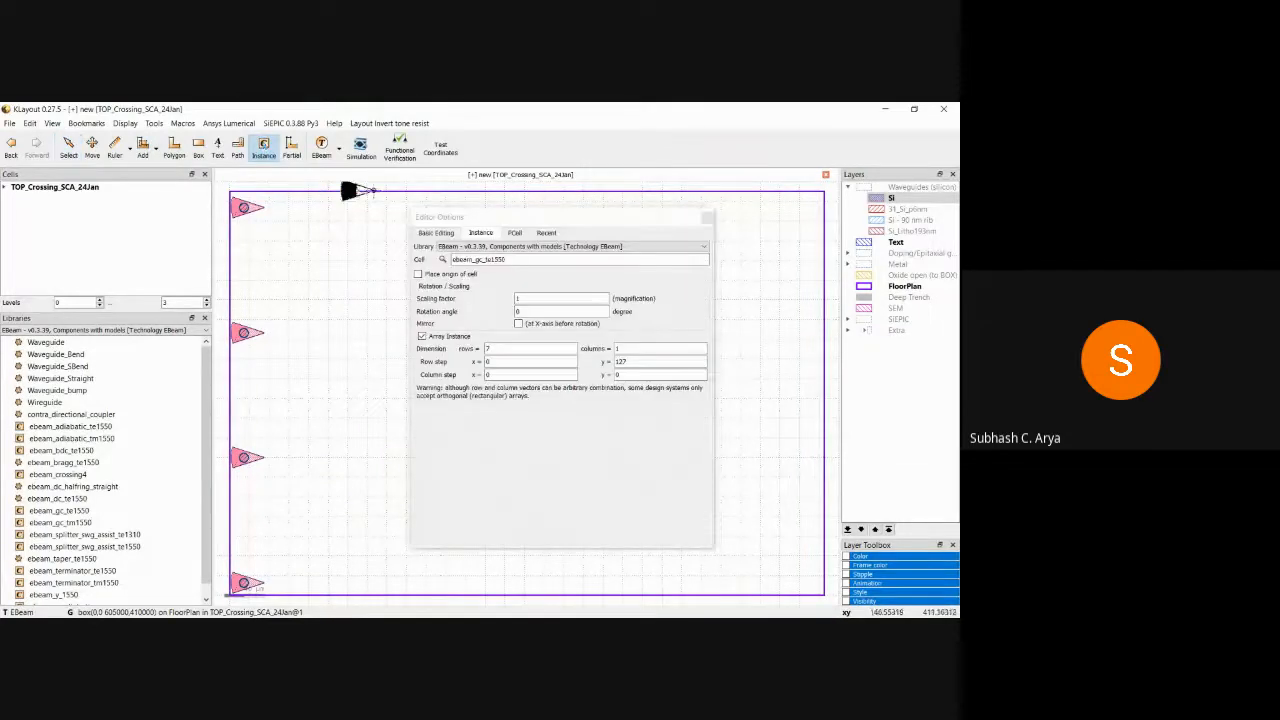
click(443, 259)
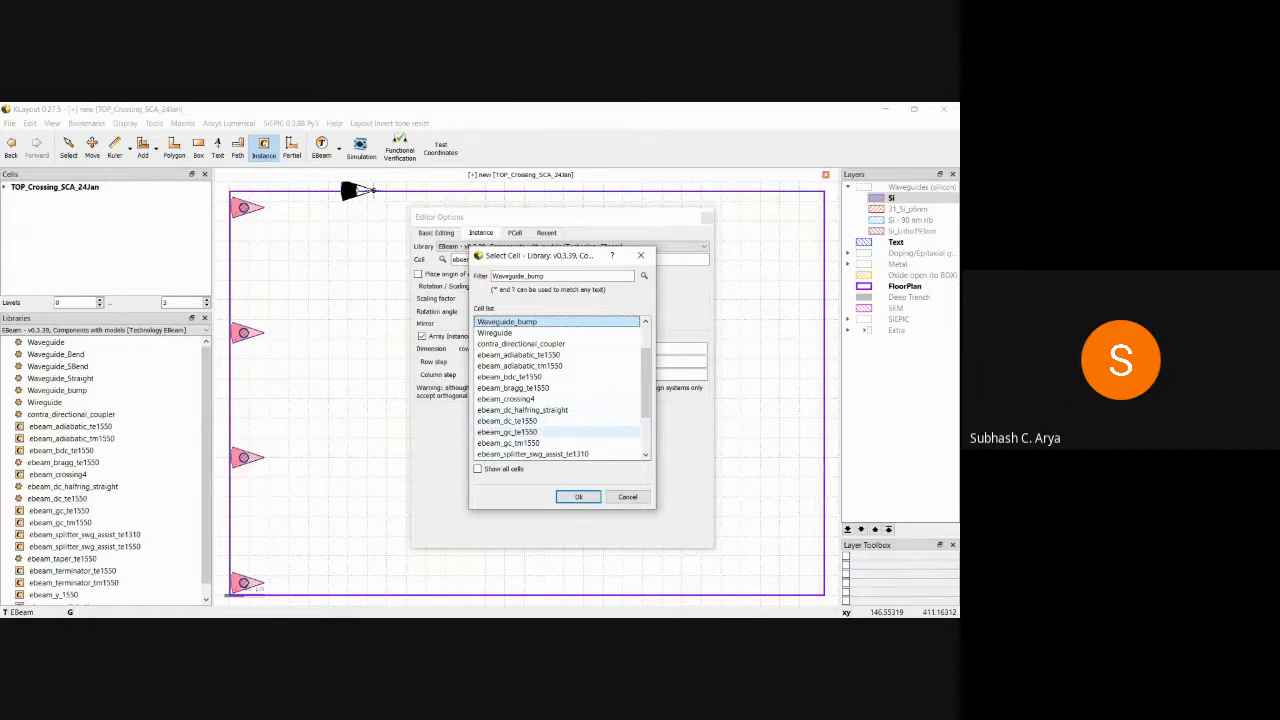
click(520, 431)
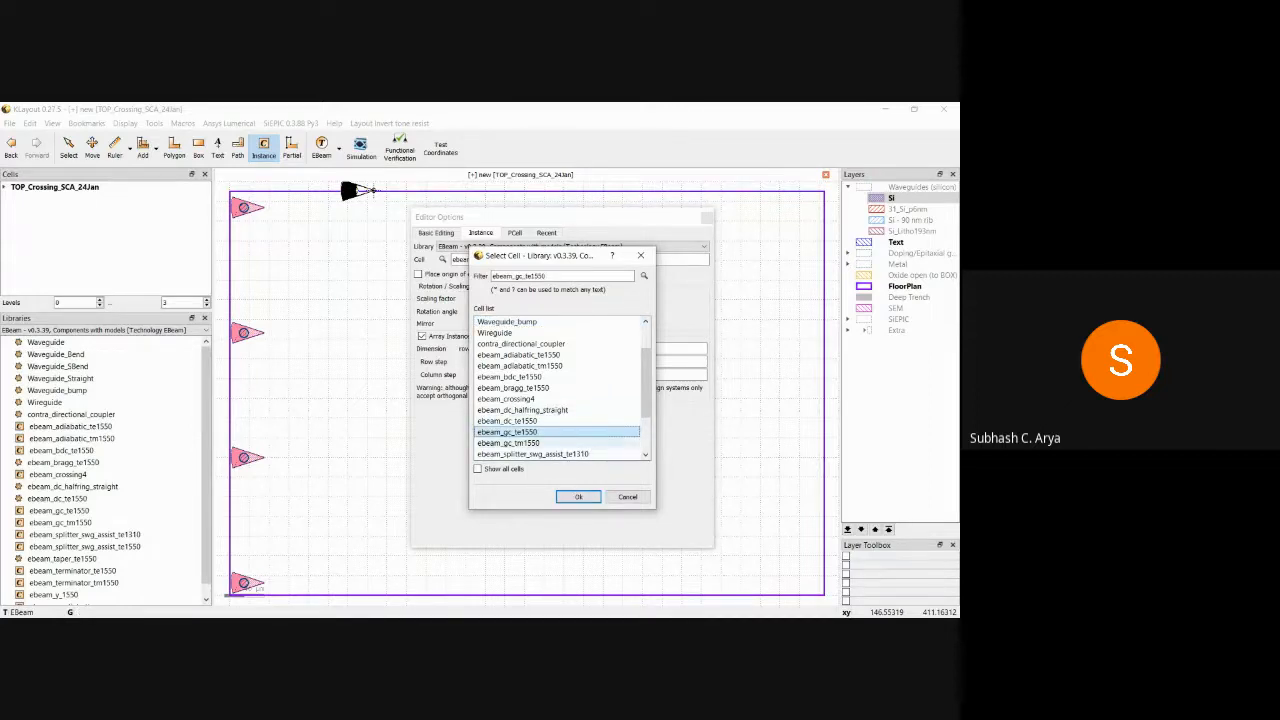
click(520, 443)
click(578, 497)
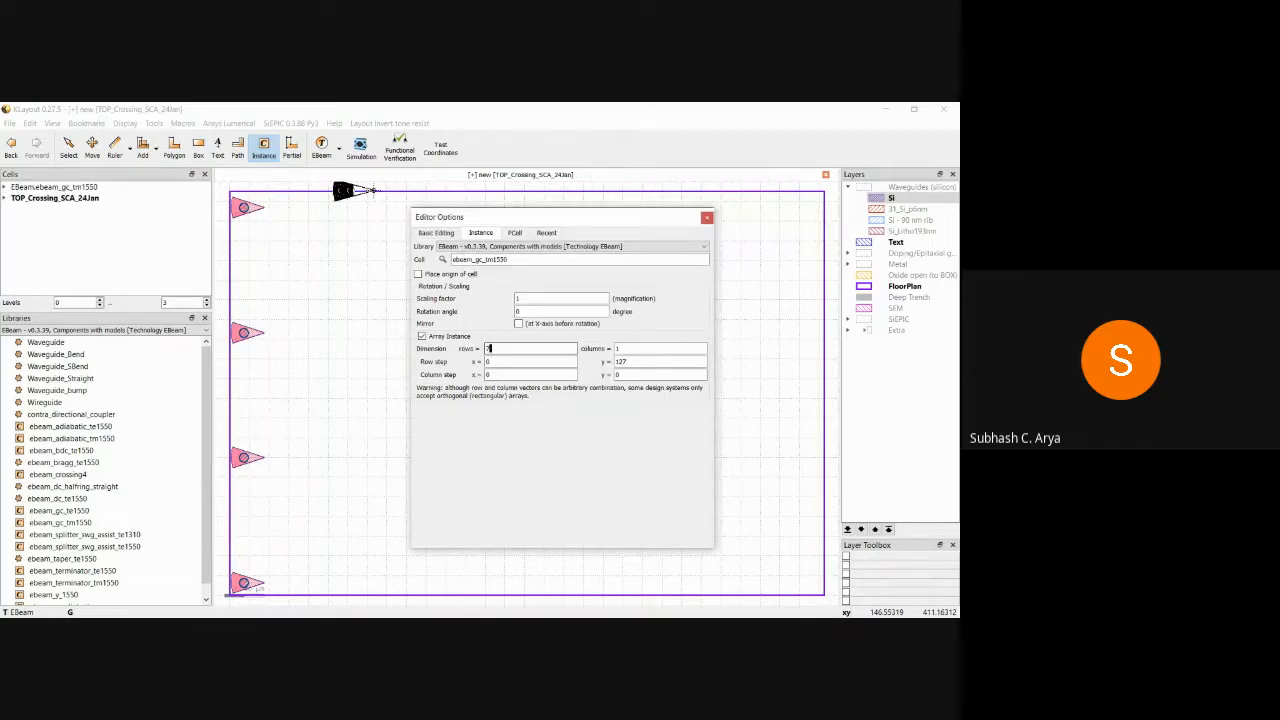
key(BackSpace)
click(707, 217)
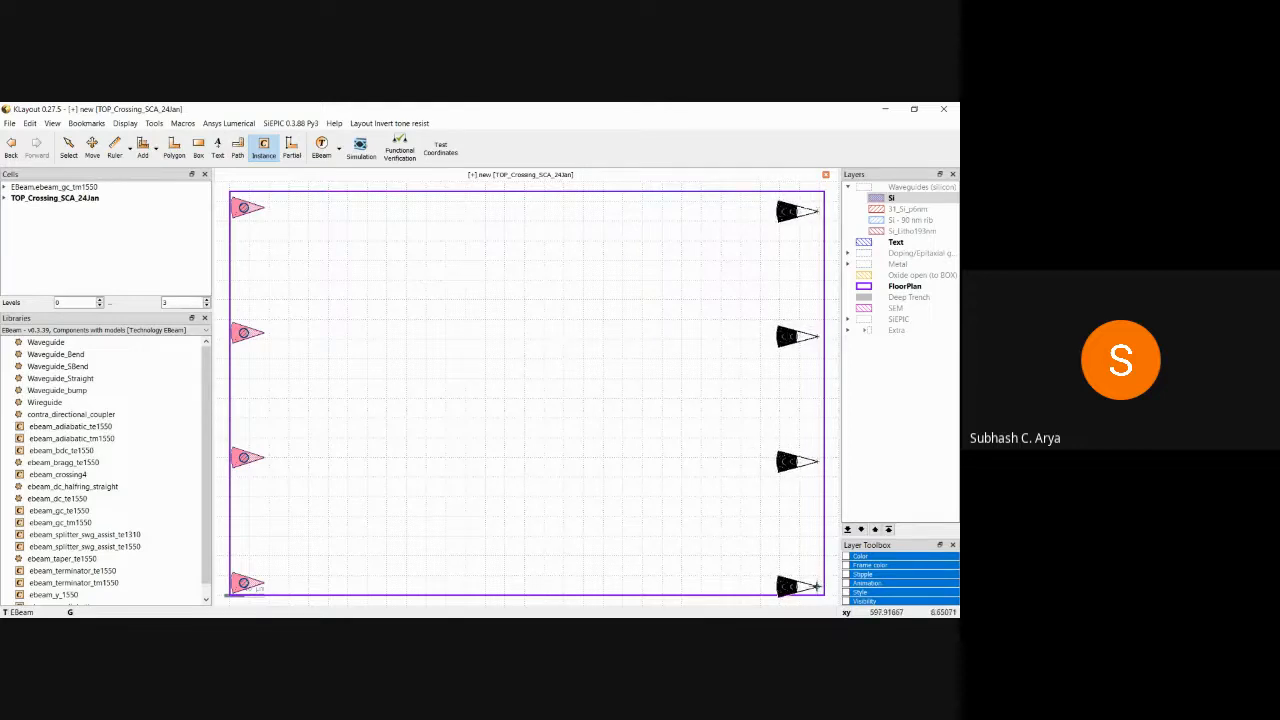
key(Escape)
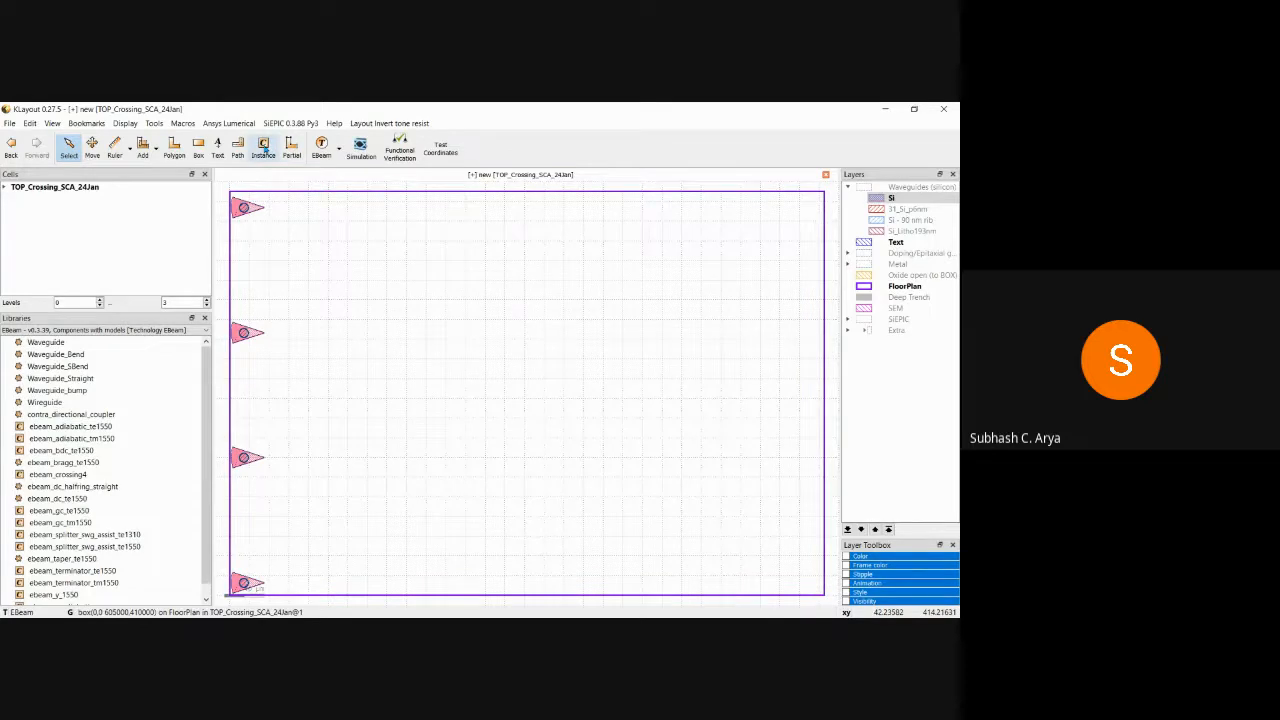
- Rotate the 4-row ebeam_gc_tm1550 array by 180 degrees and place it along the floor plan's right edge, starting at about (561.3, 13.2) µm
click(264, 148)
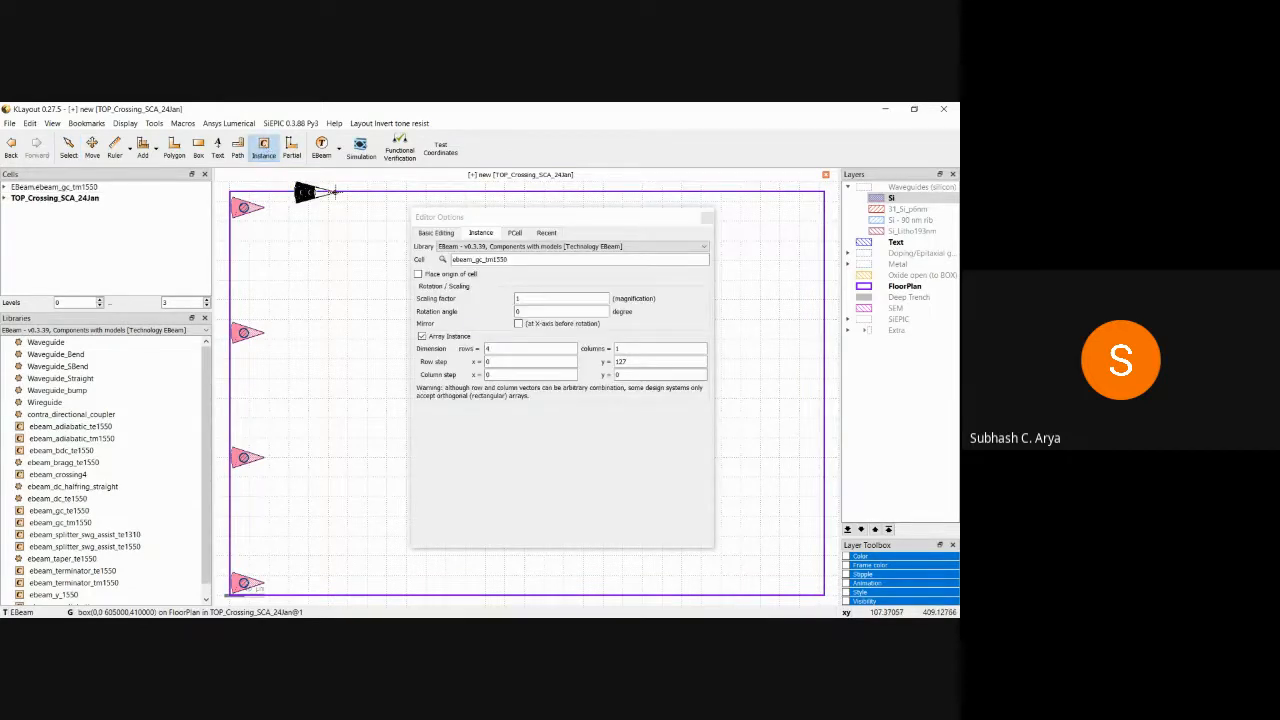
click(548, 312)
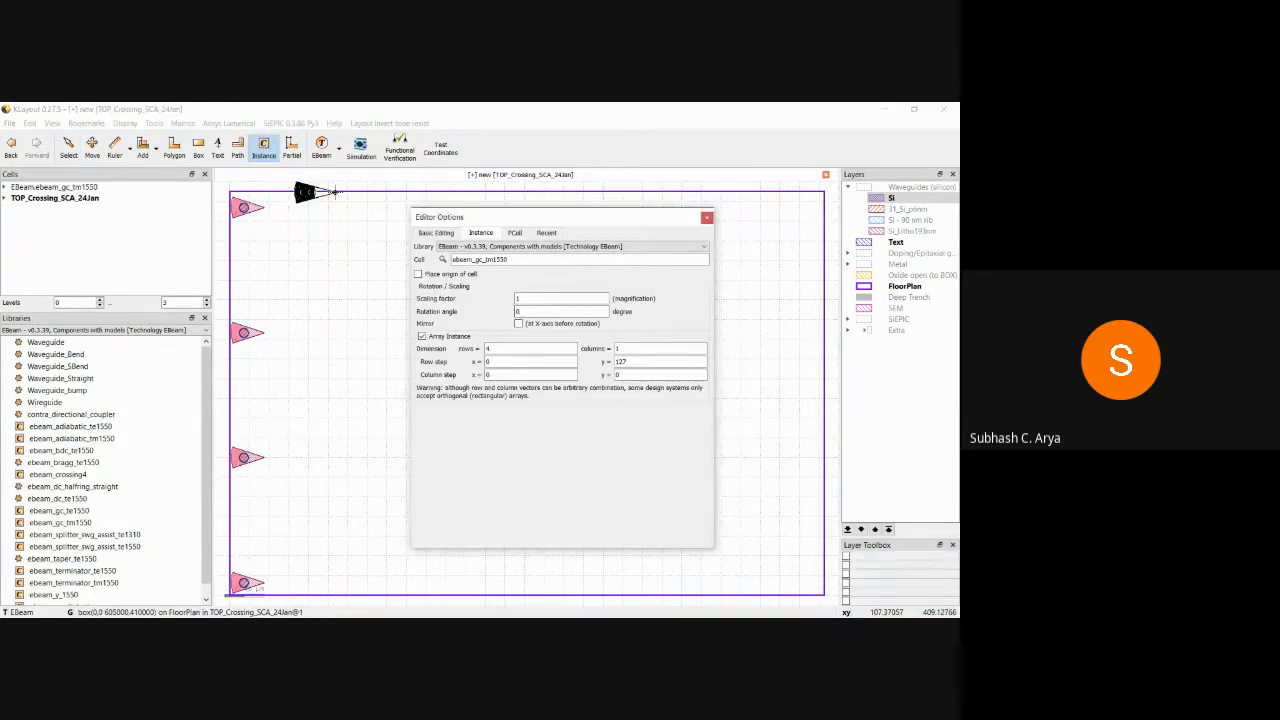
key(ctrl+a)
text(180)
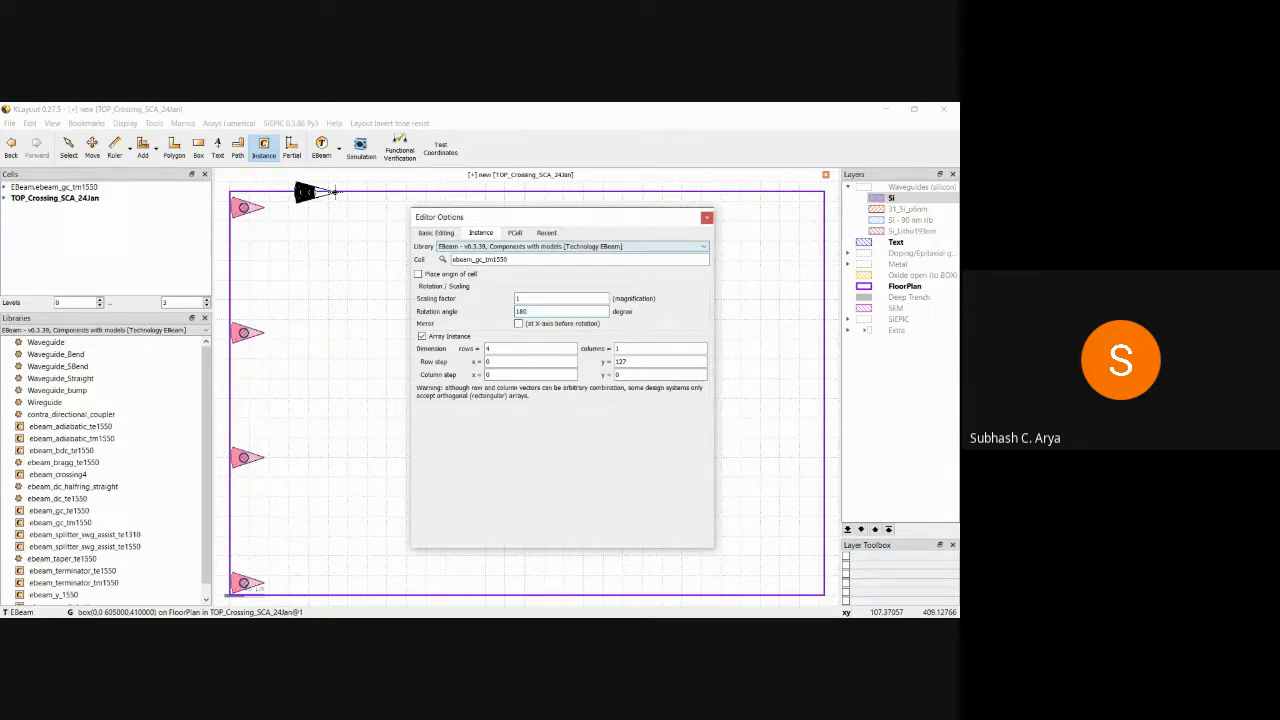
click(707, 217)
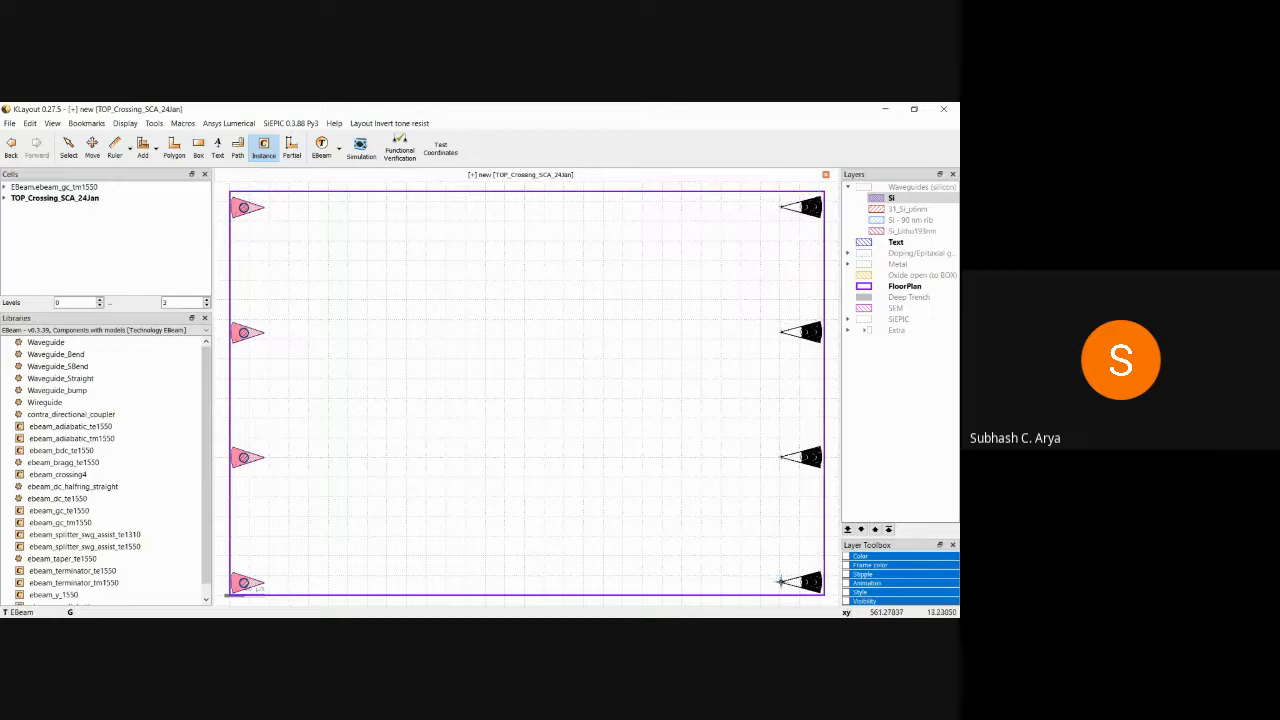
click(781, 581)
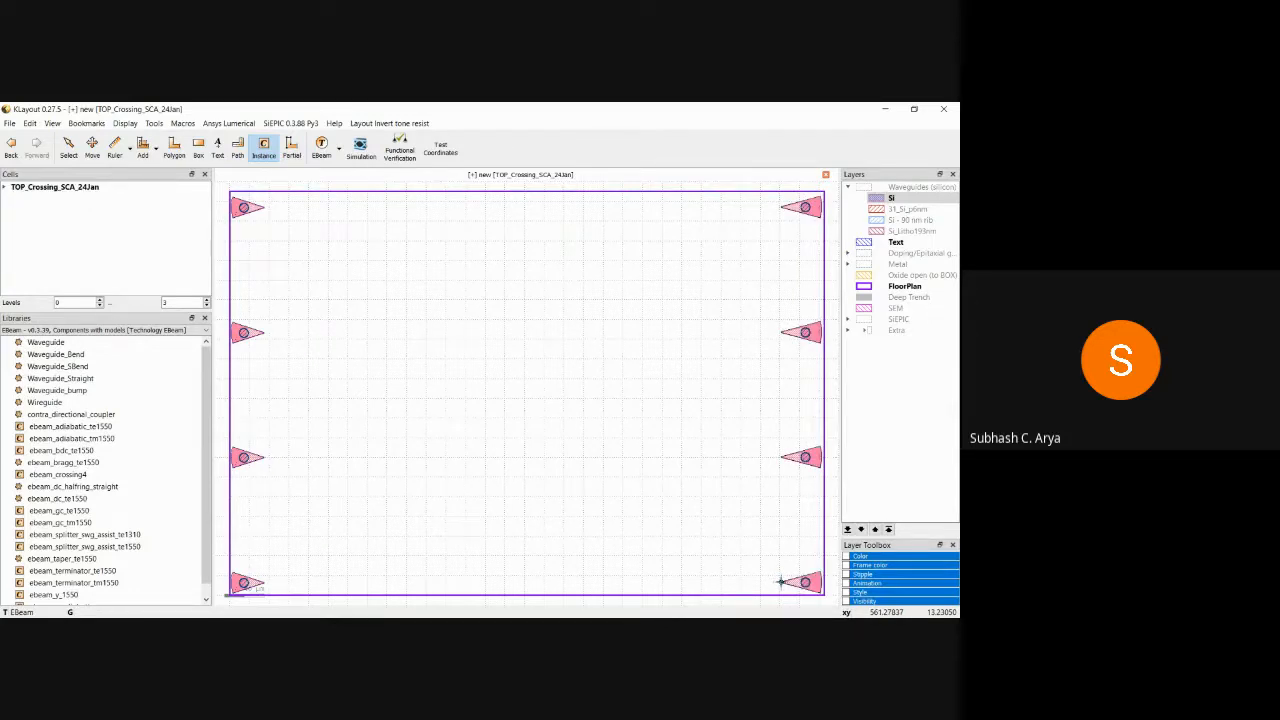
key(Escape)
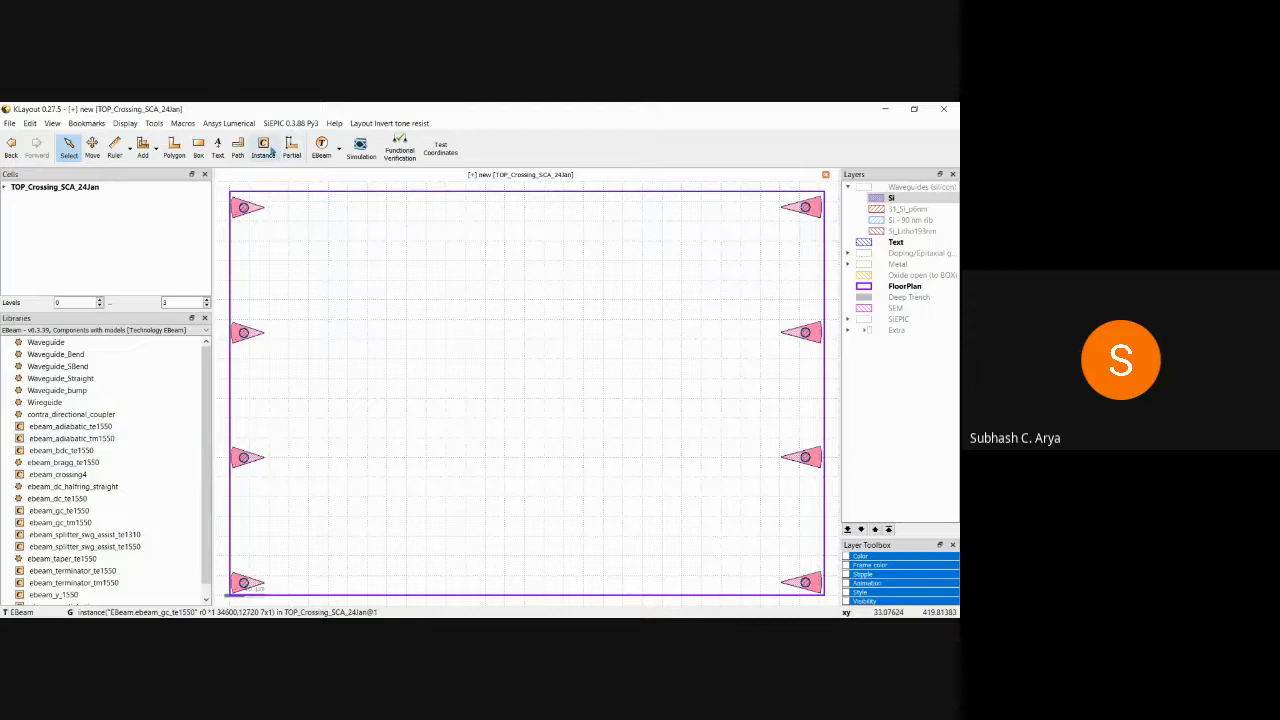
- Place two single ebeam_crossing4 instances at 0 degrees rotation, without array placement, at about (101.8, 223.9) and (493.6, 212.2) µm
click(264, 147)
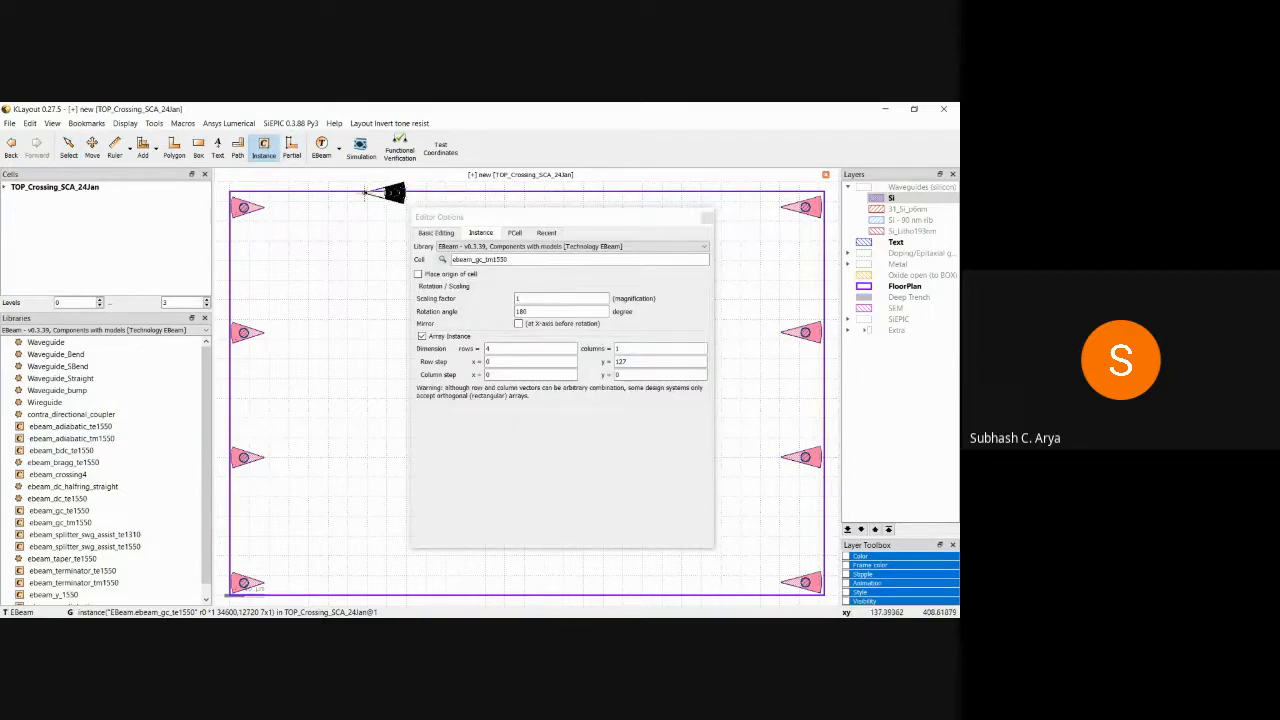
click(443, 259)
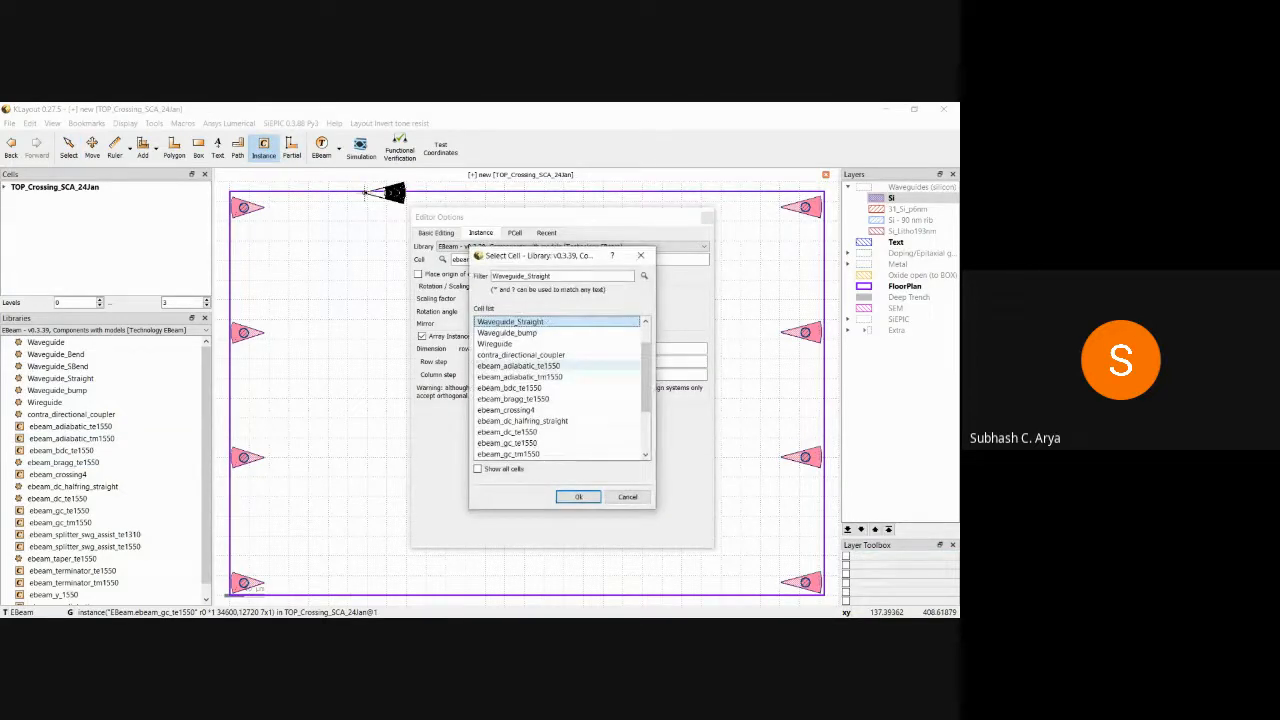
click(506, 410)
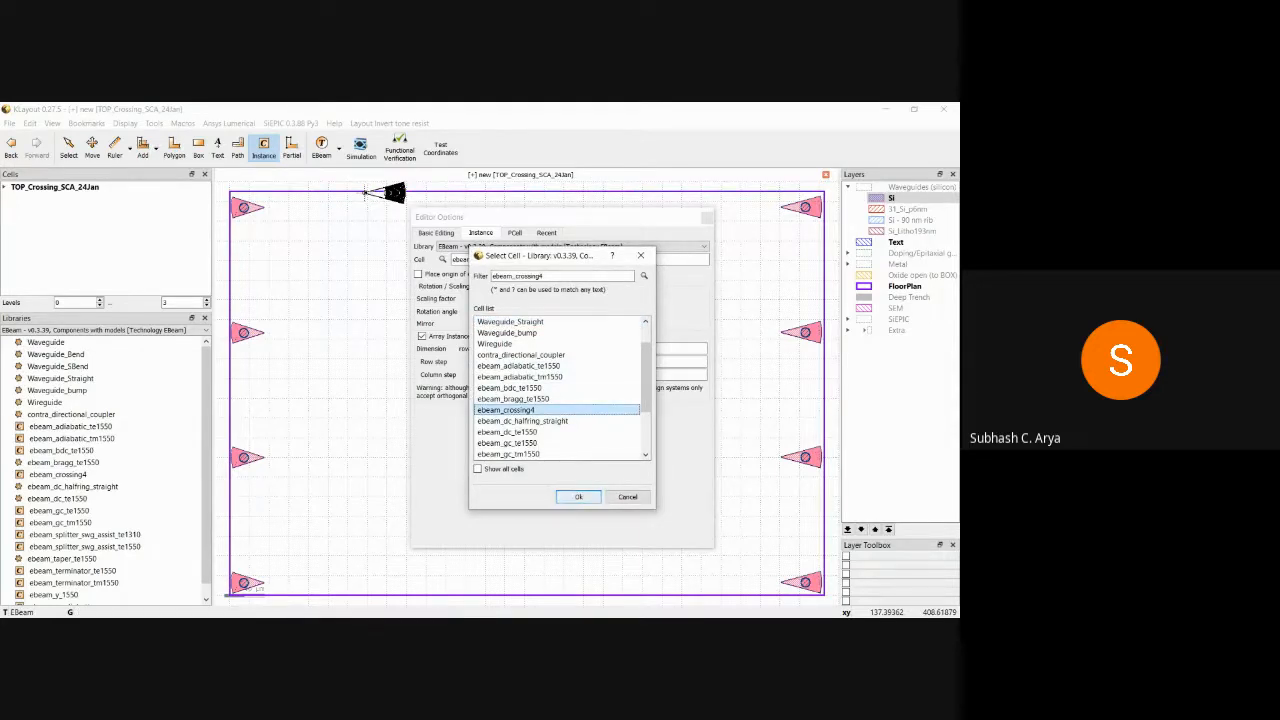
key(Return)
click(365, 192)
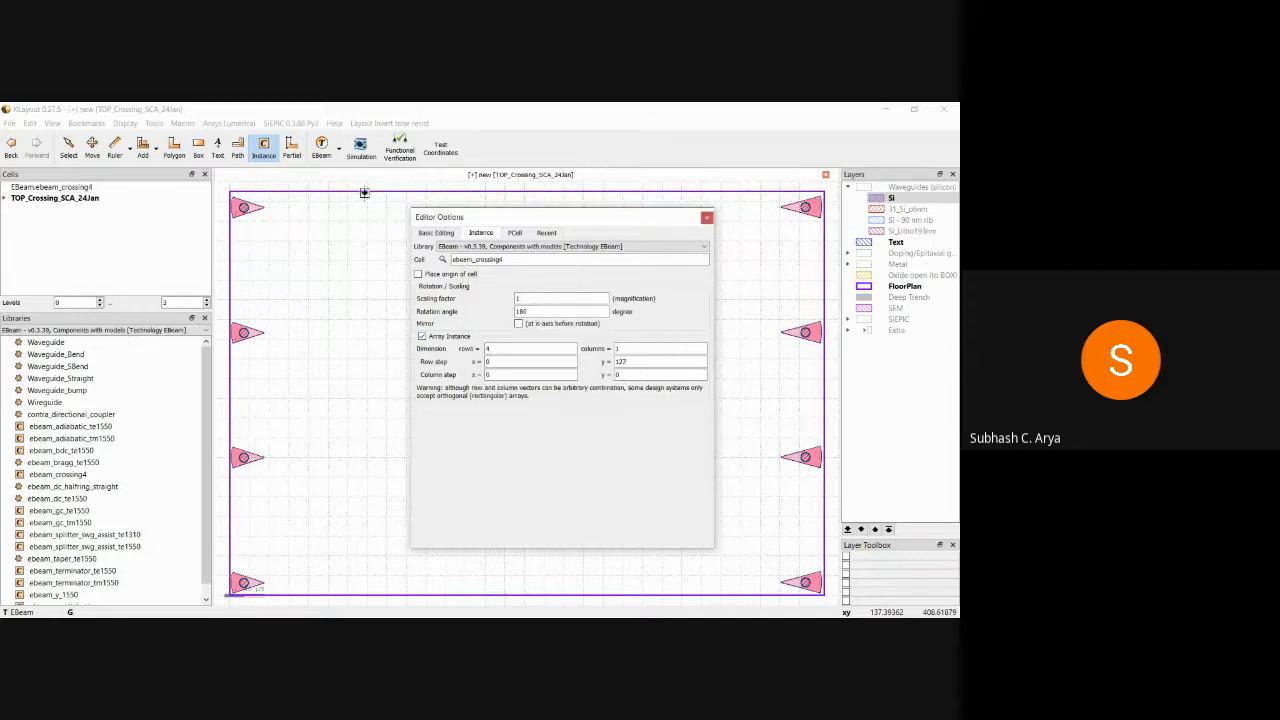
click(422, 336)
drag(530, 311, 513, 311)
text(0)
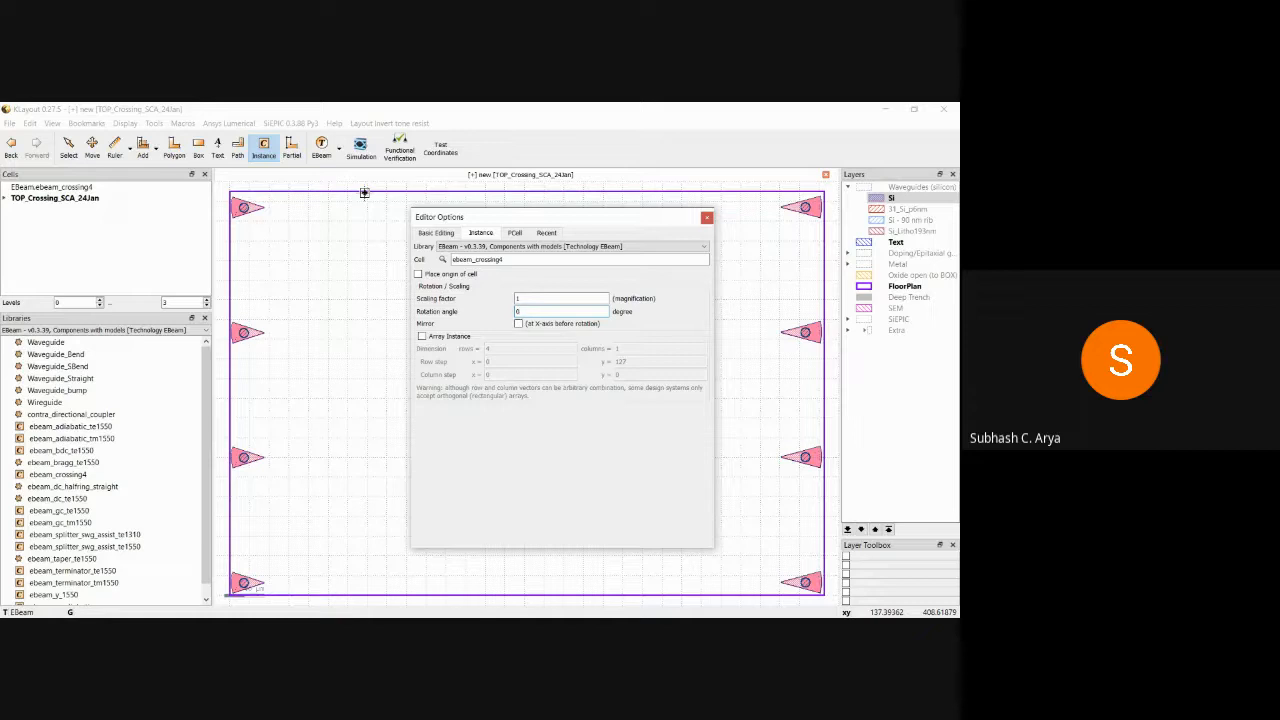
click(707, 217)
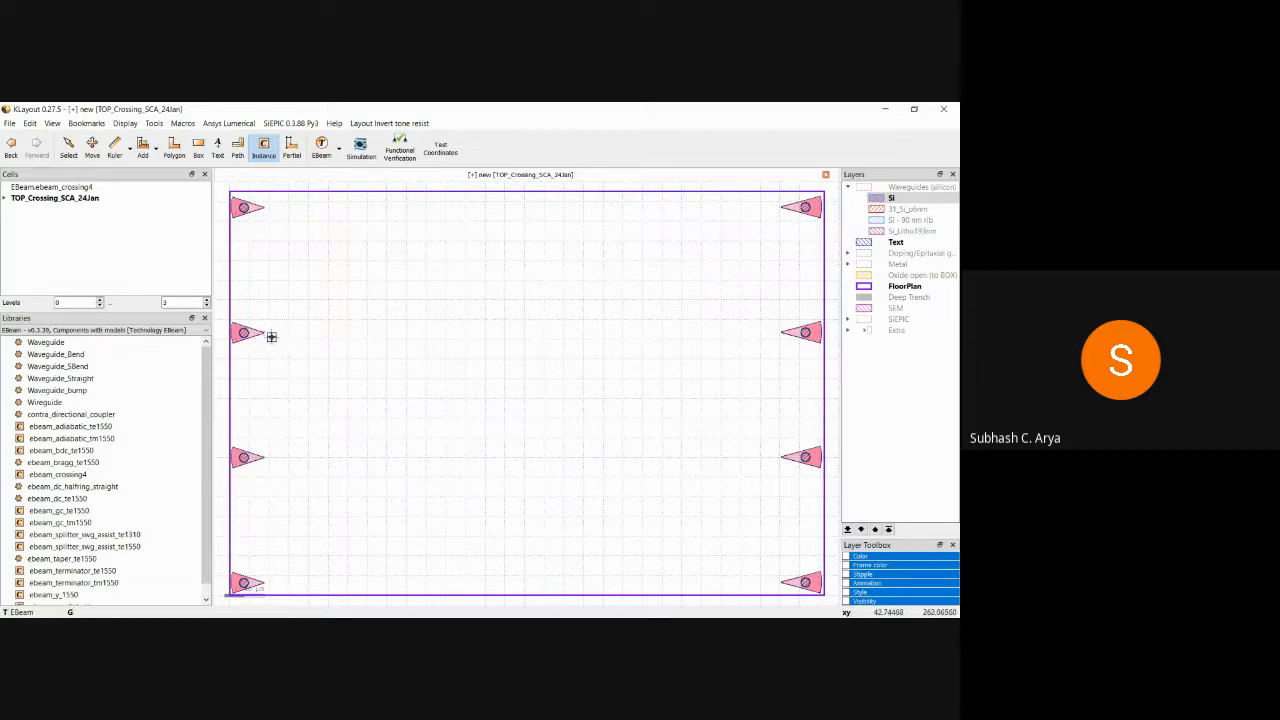
click(329, 374)
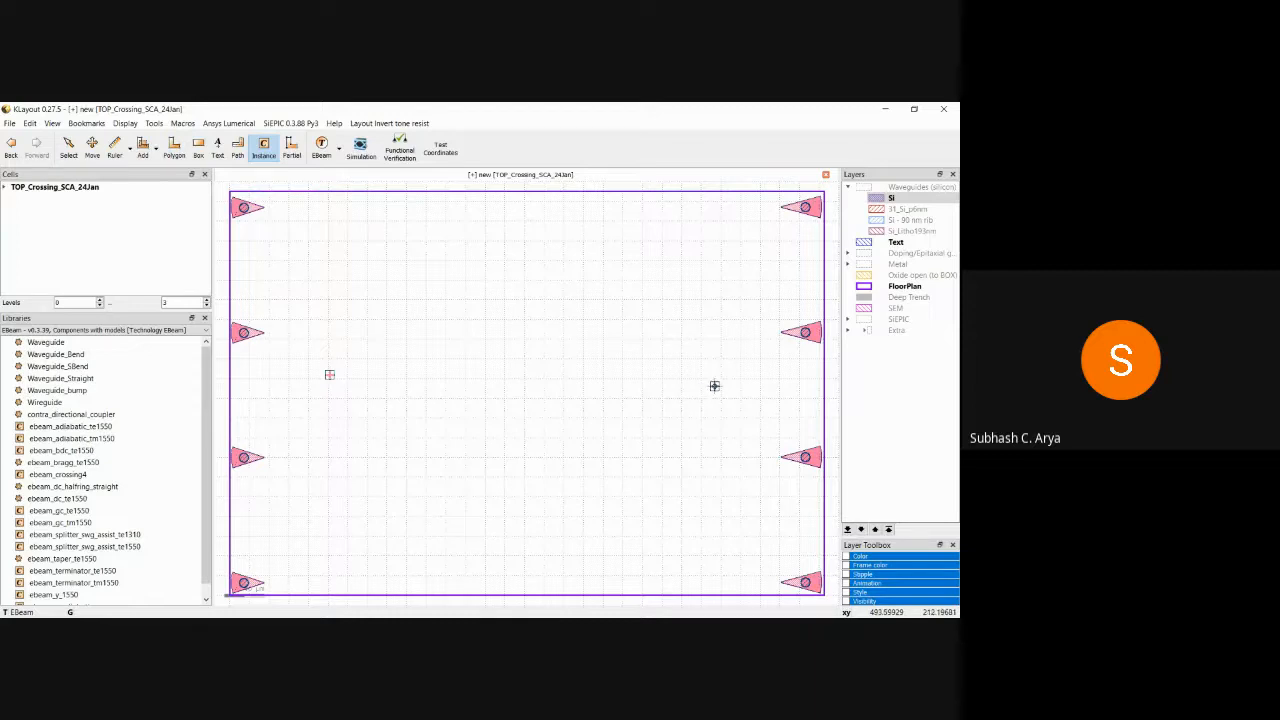
key(Escape)
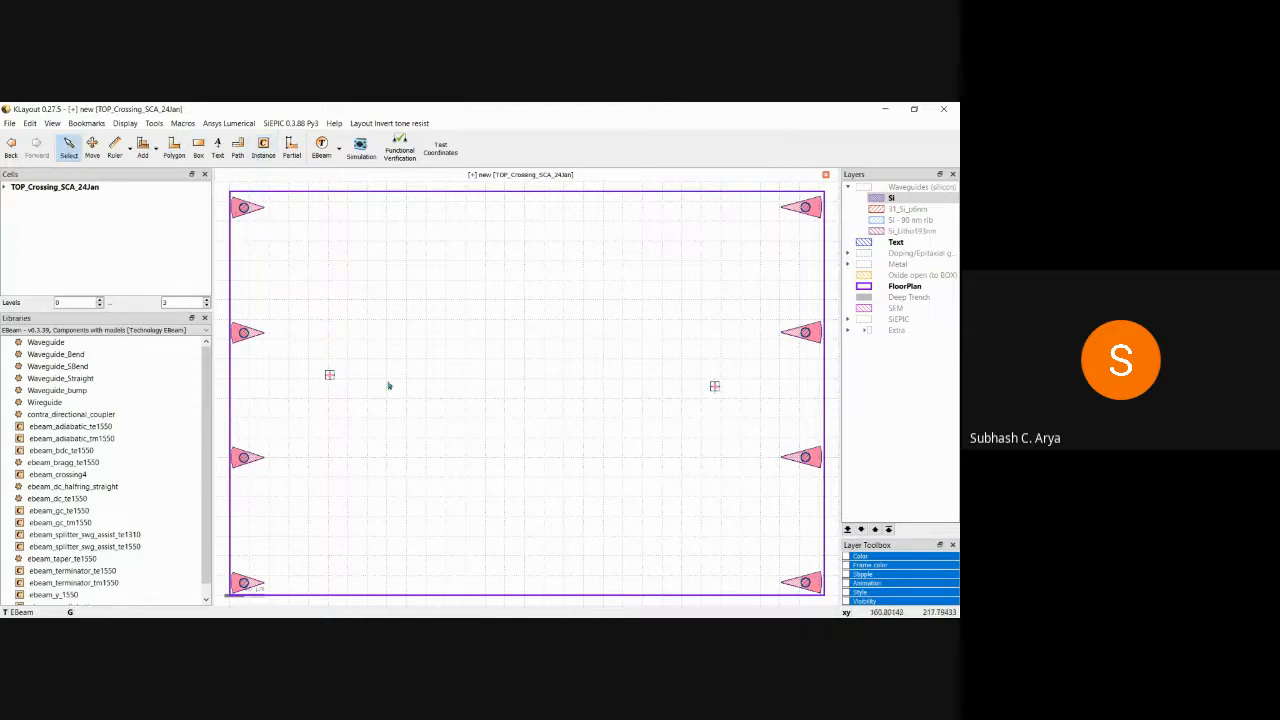
- Examine the shape, centre and port pins of the ebeam_crossing4 instance in the left half of the floor plan
scroll(326, 378, up, 5)
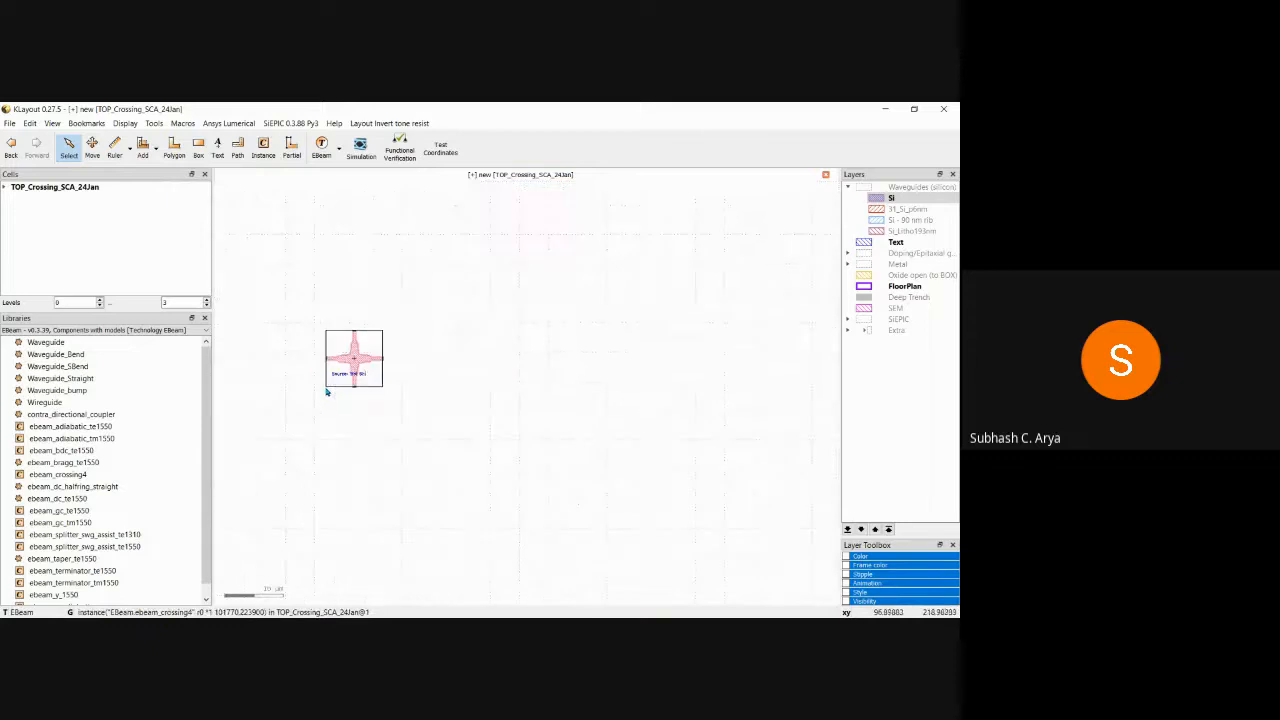
scroll(330, 375, up, 4)
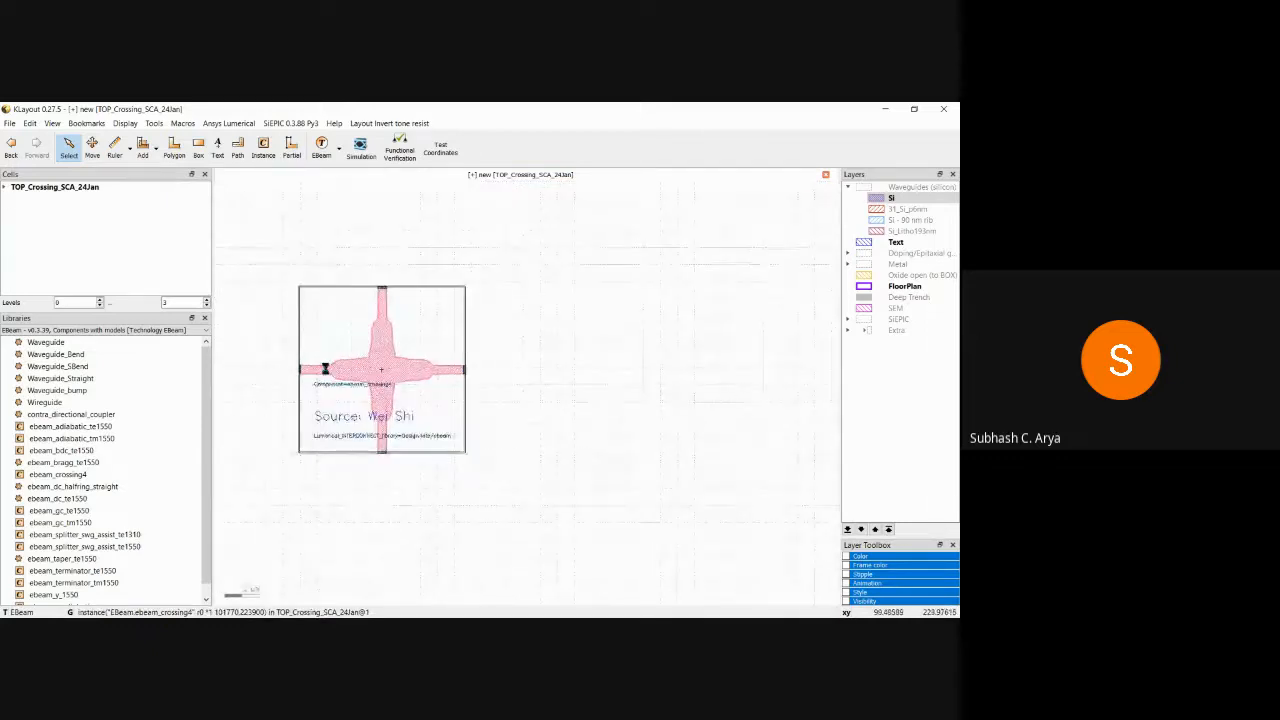
scroll(329, 369, up, 3)
scroll(437, 378, up, 5)
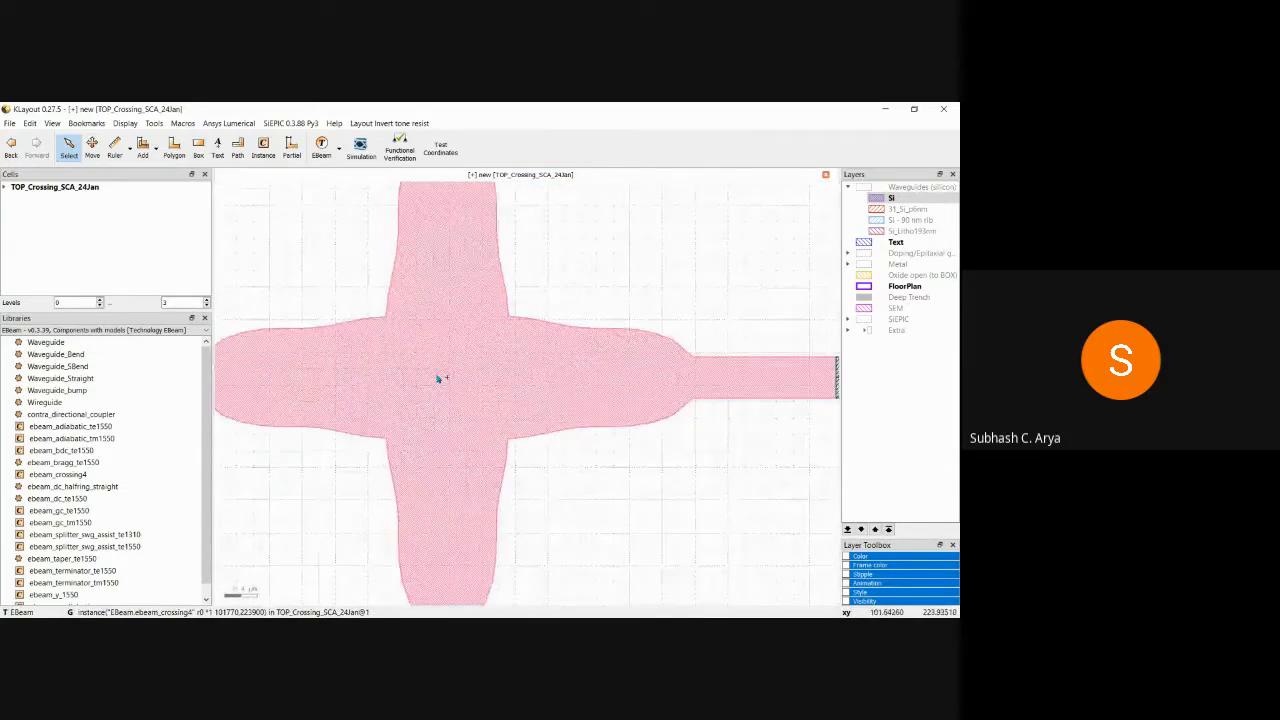
scroll(440, 378, up, 5)
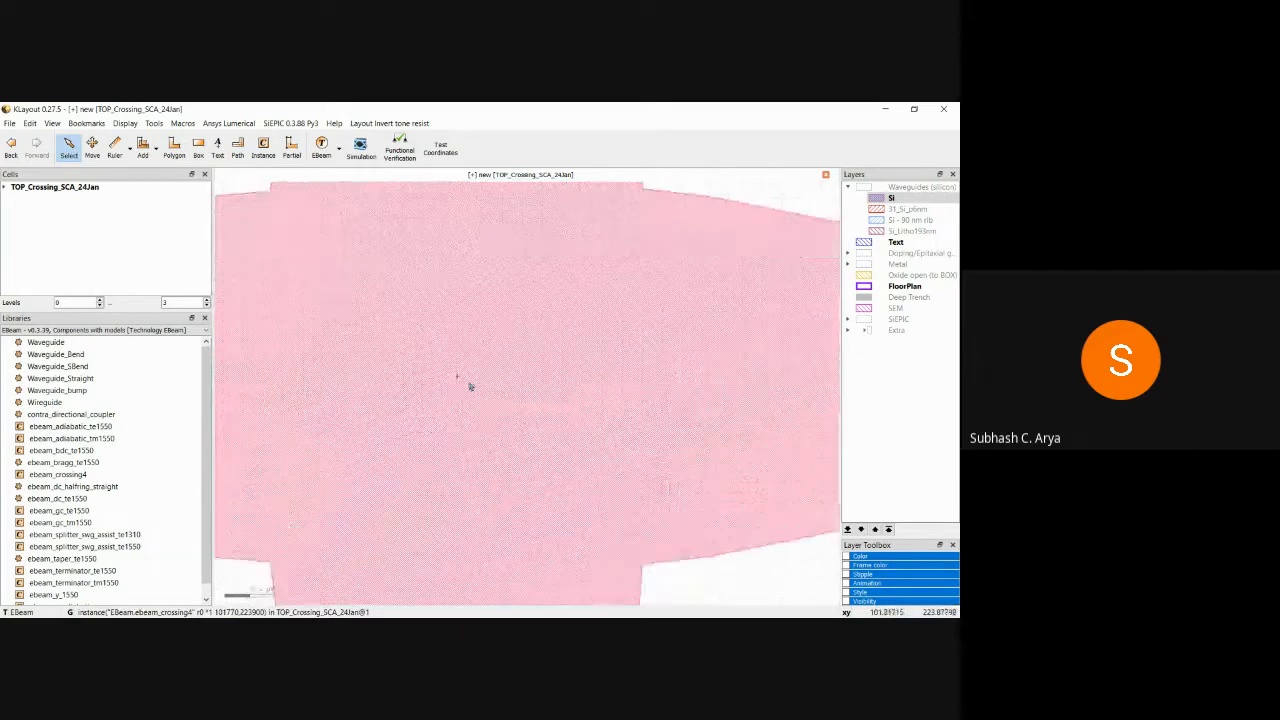
scroll(470, 386, up, 2)
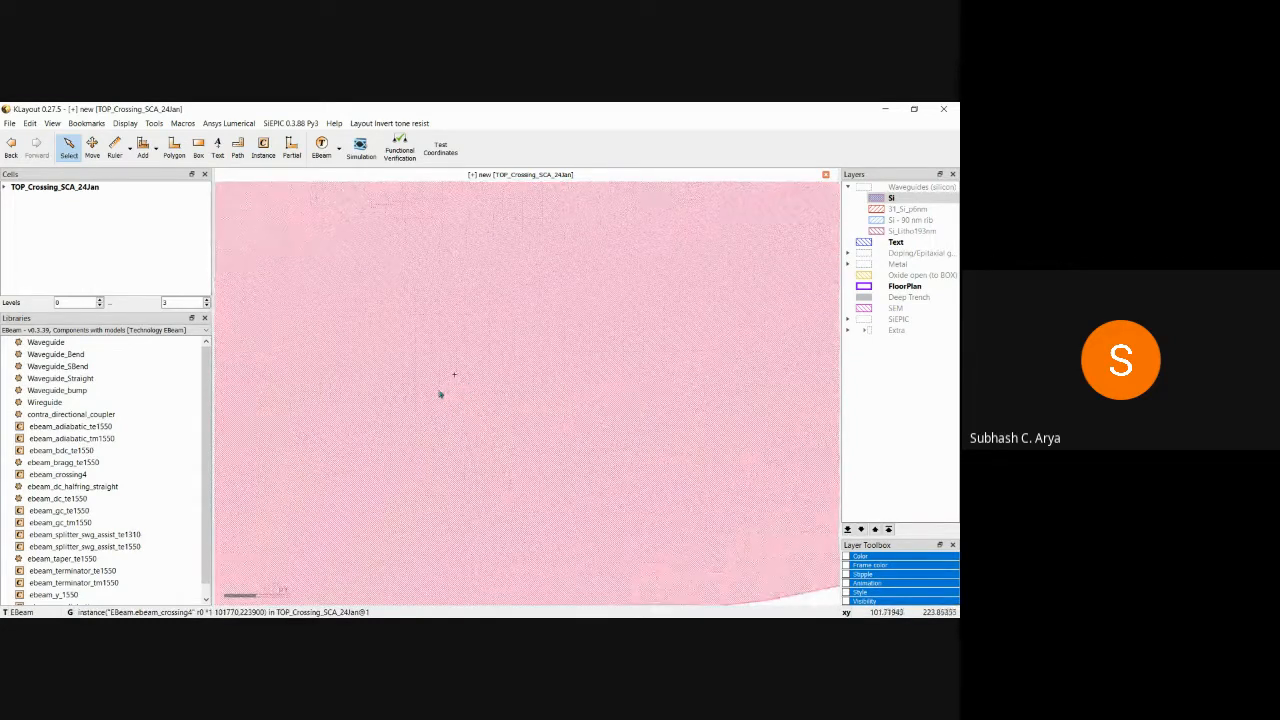
scroll(440, 394, down, 5)
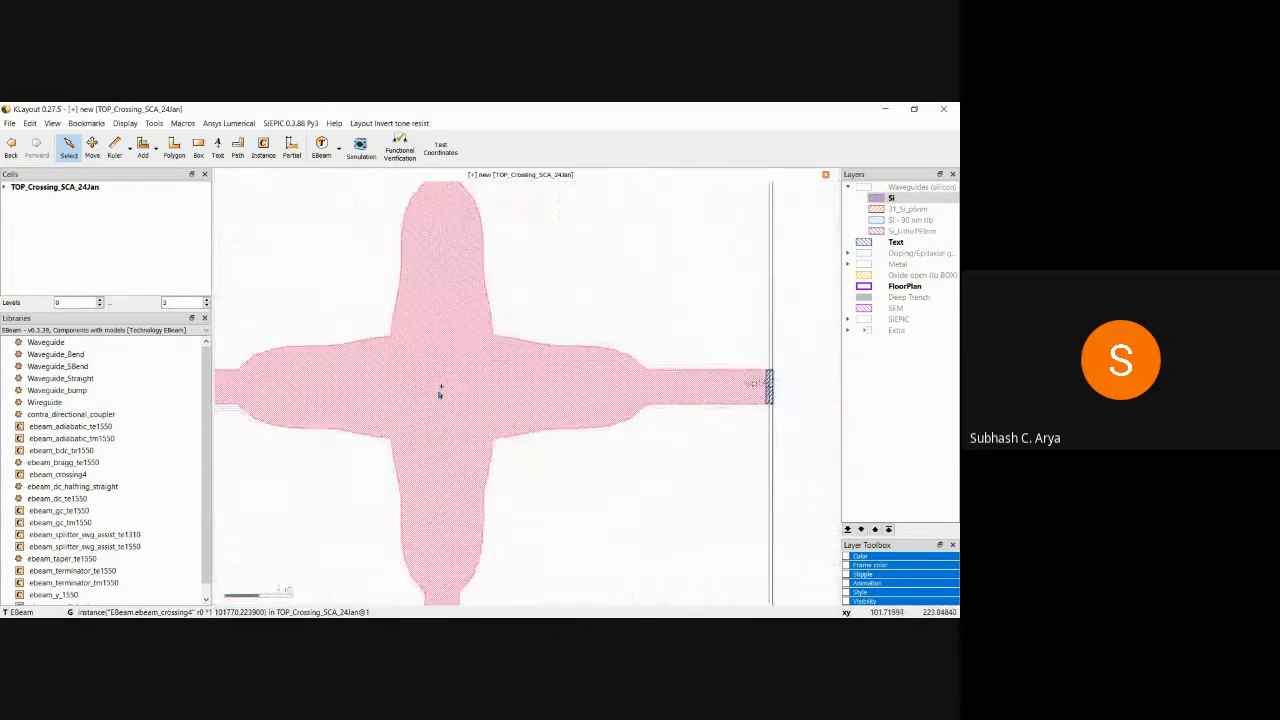
scroll(439, 394, down, 2)
scroll(438, 394, up, 3)
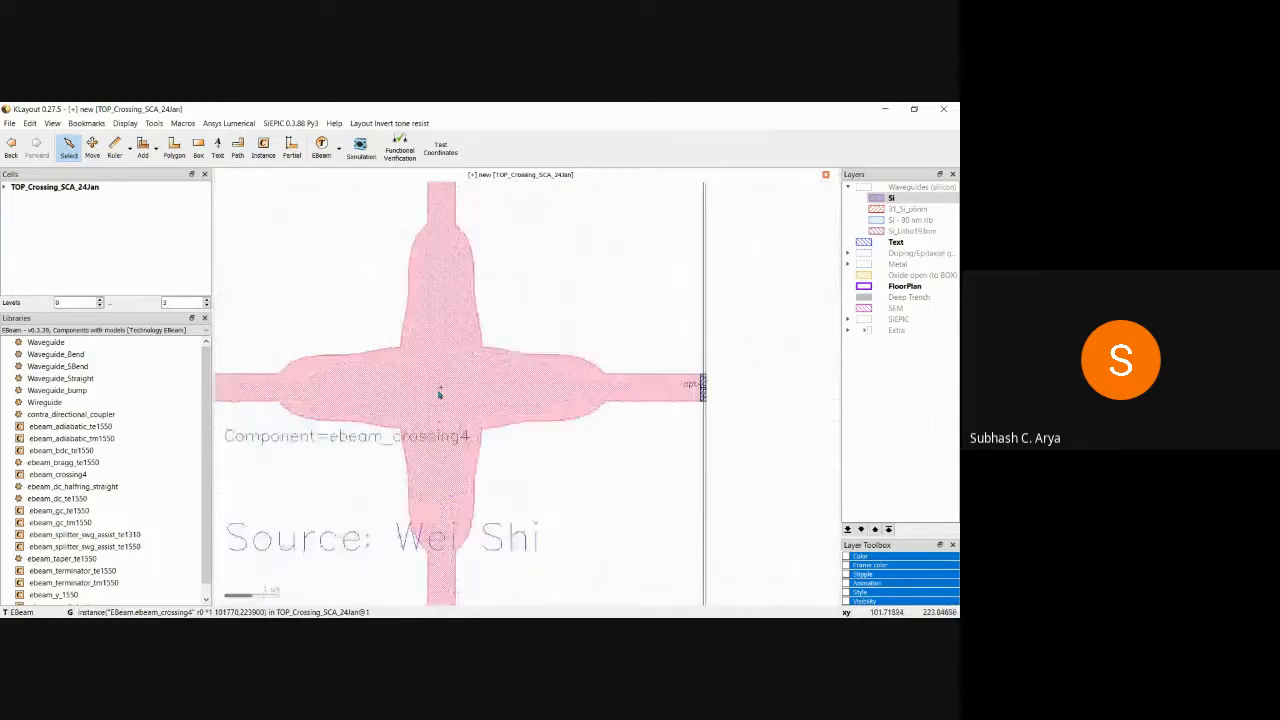
- Reduce the ebeam_gc_te1550 coupler array along the floor plan's left edge to 4 rows
key(F2)
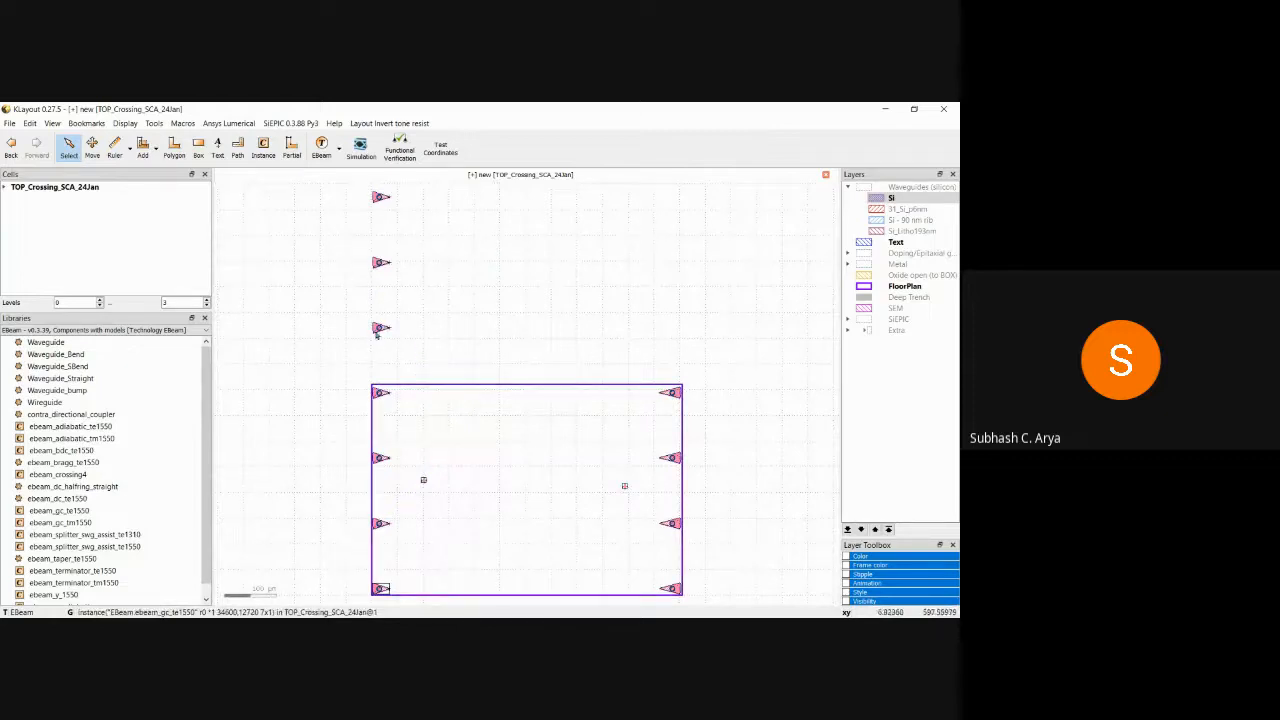
click(381, 459)
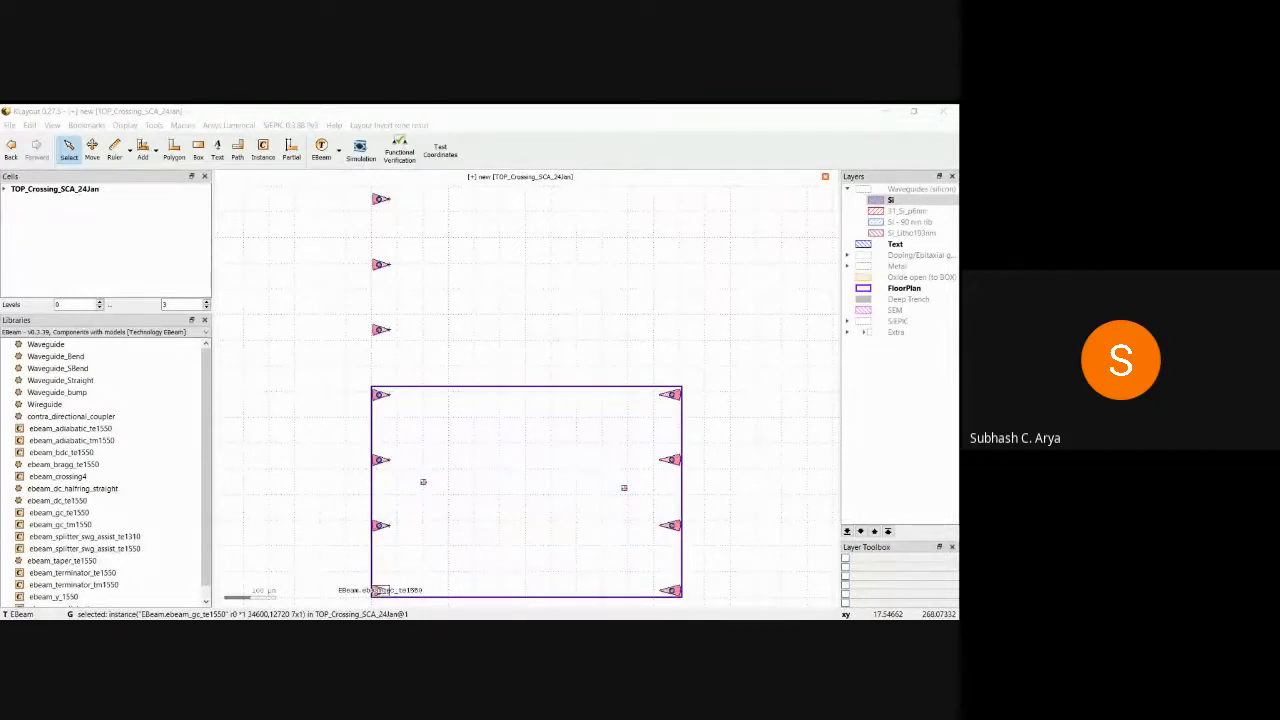
click(557, 517)
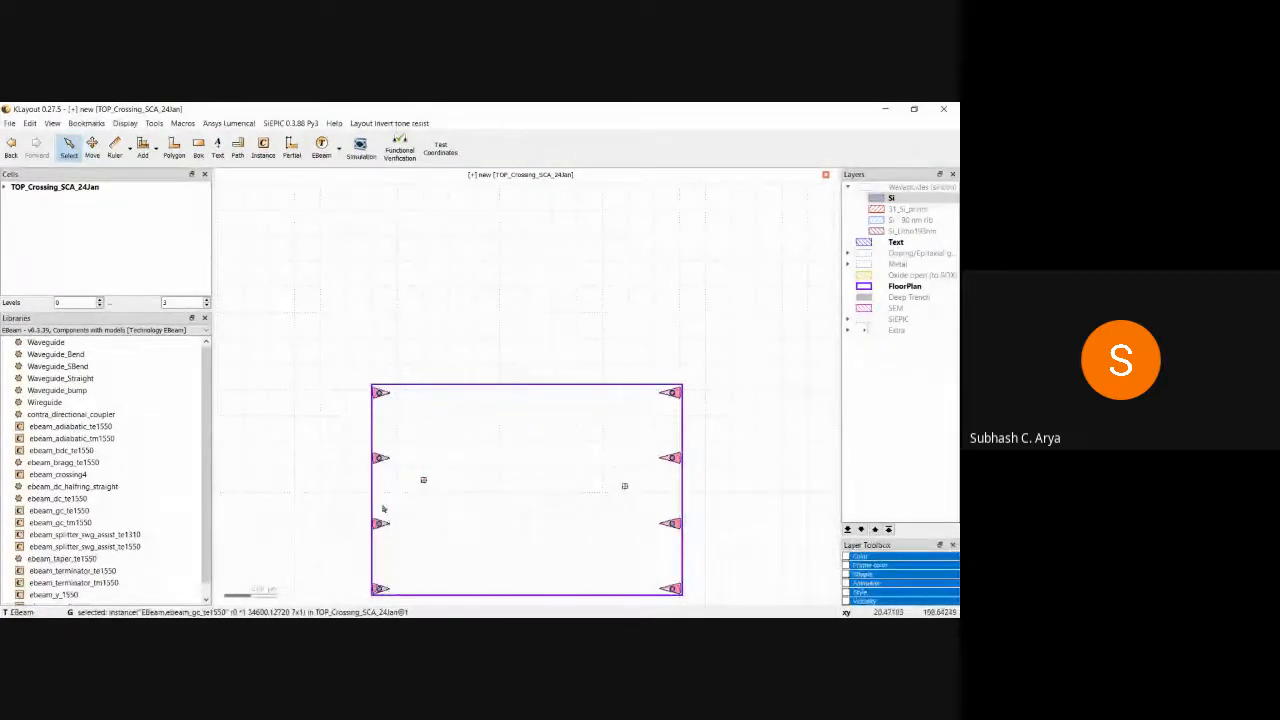
scroll(390, 495, up, 1)
scroll(403, 498, down, 3)
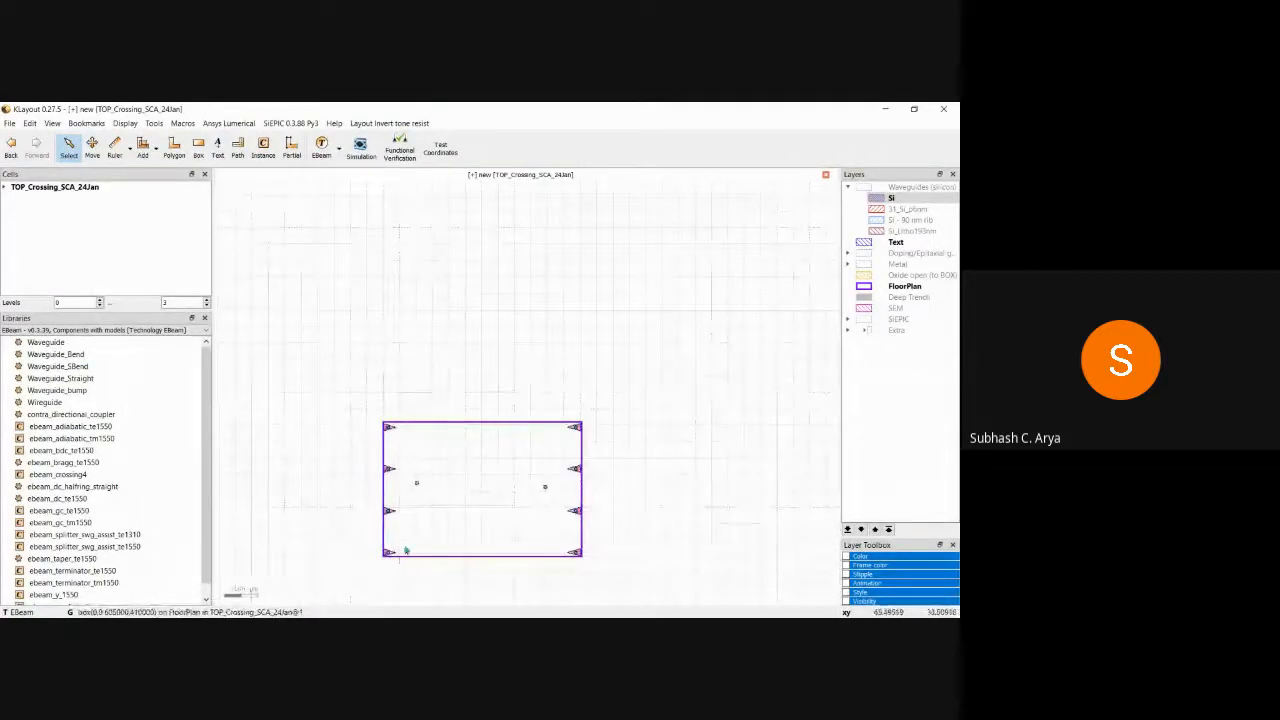
scroll(406, 548, down, 2)
key(F2)
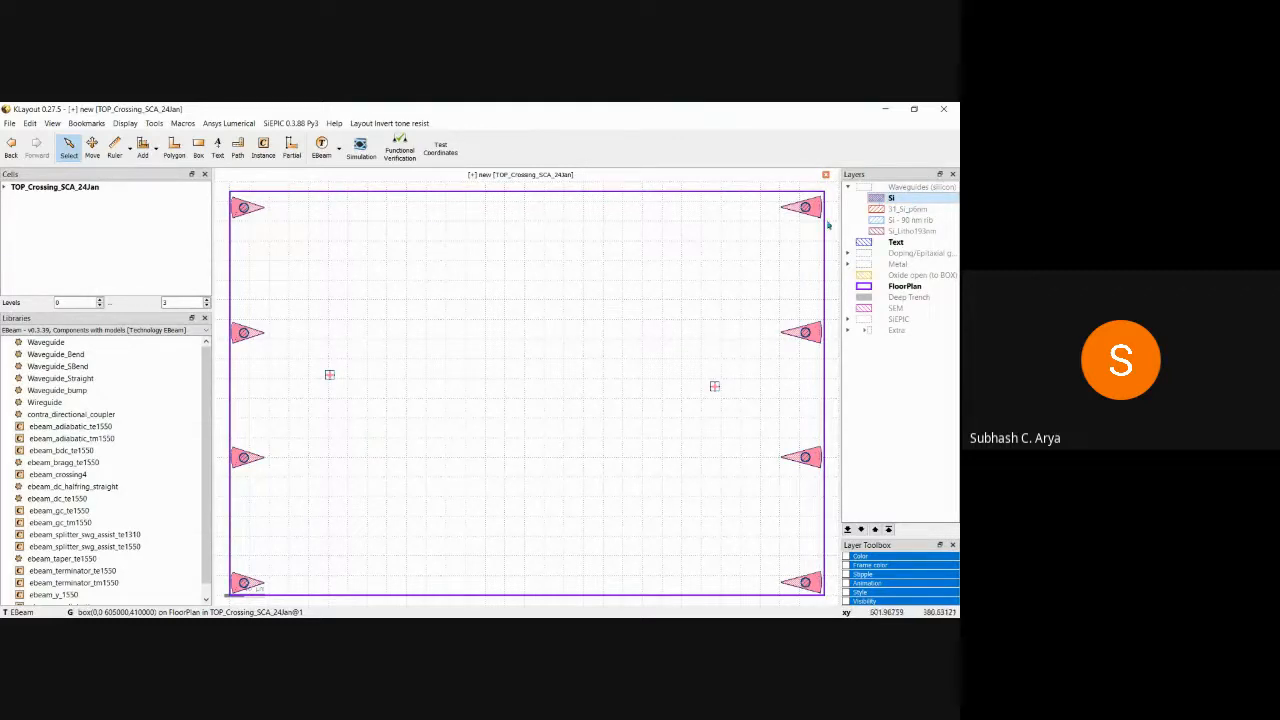
- Draw a 0.5 µm wide Si path from the second-highest left coupler through about (72.7, 266.7) and (72.7, 223.9) µm to the nearer crossing's left port
click(237, 146)
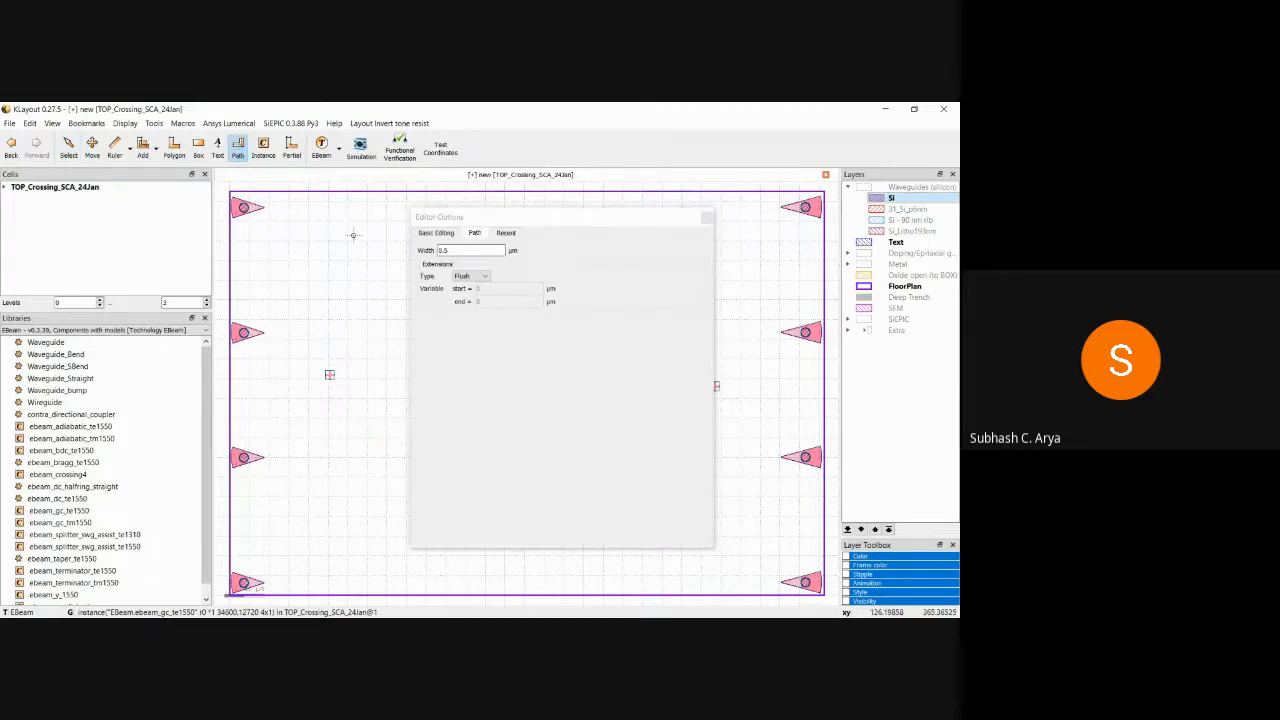
click(707, 217)
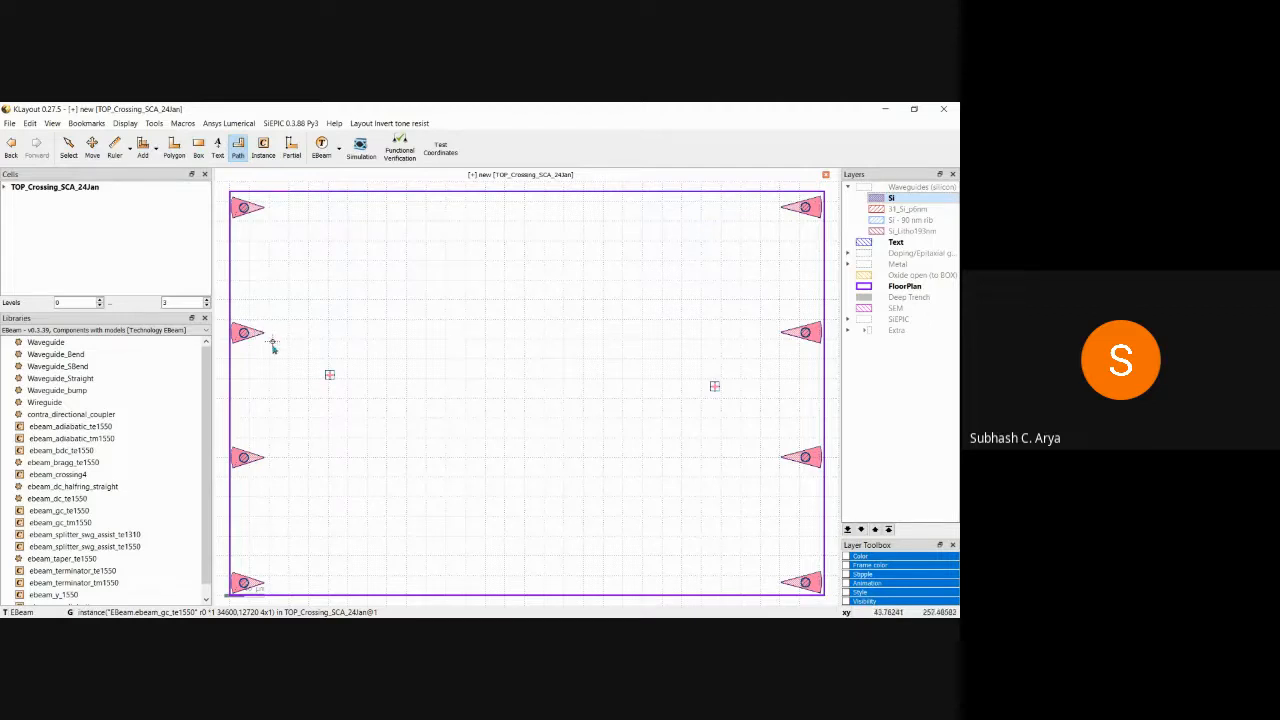
scroll(255, 345, up, 3)
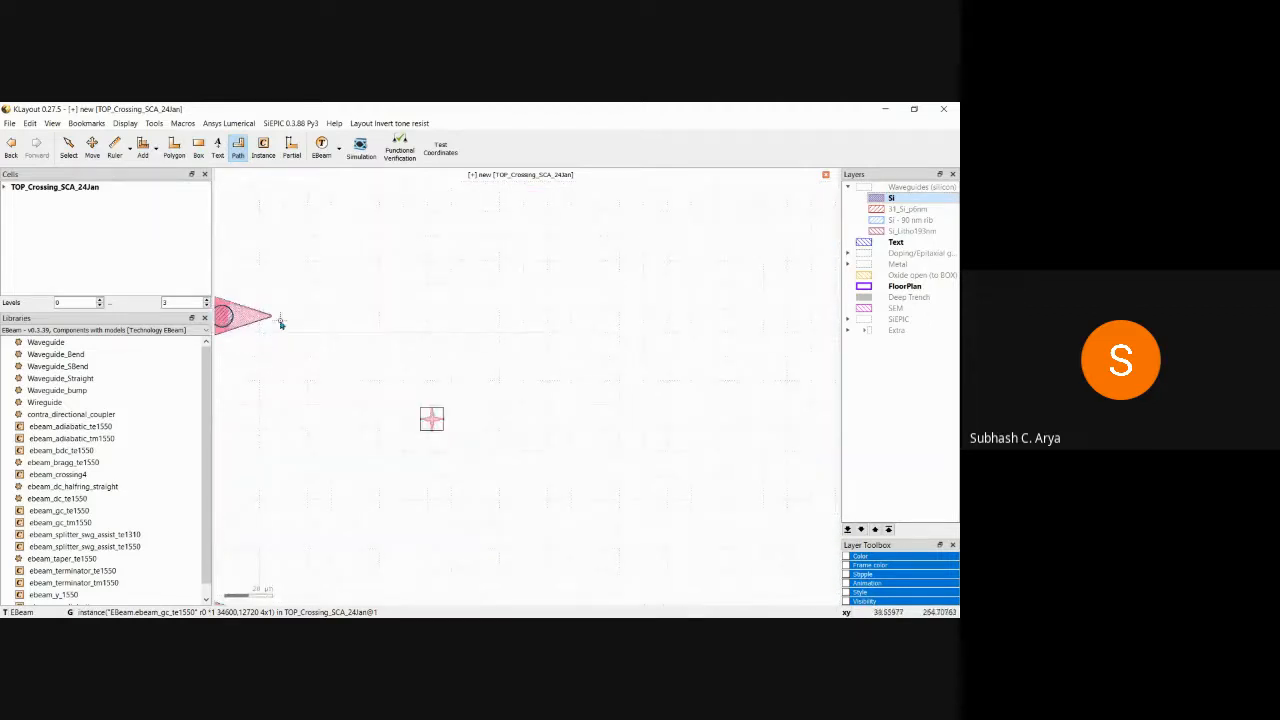
scroll(281, 321, up, 1)
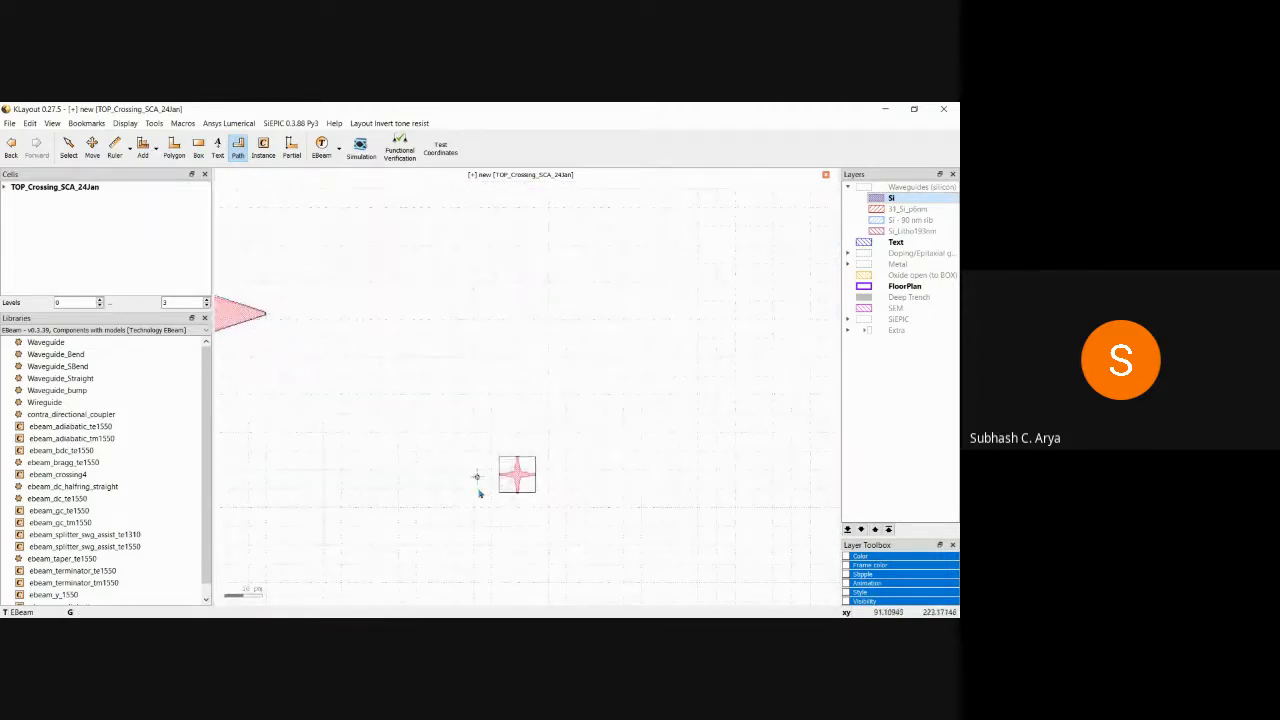
scroll(285, 330, up, 1)
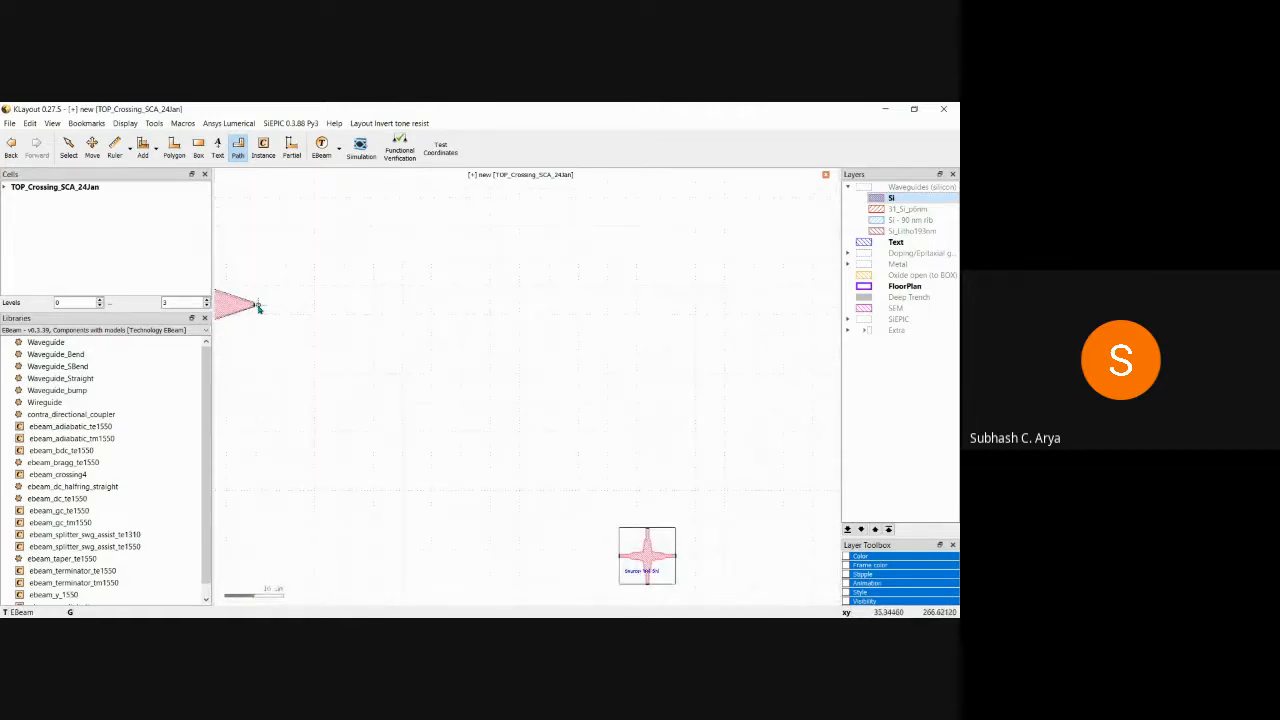
click(257, 305)
click(470, 305)
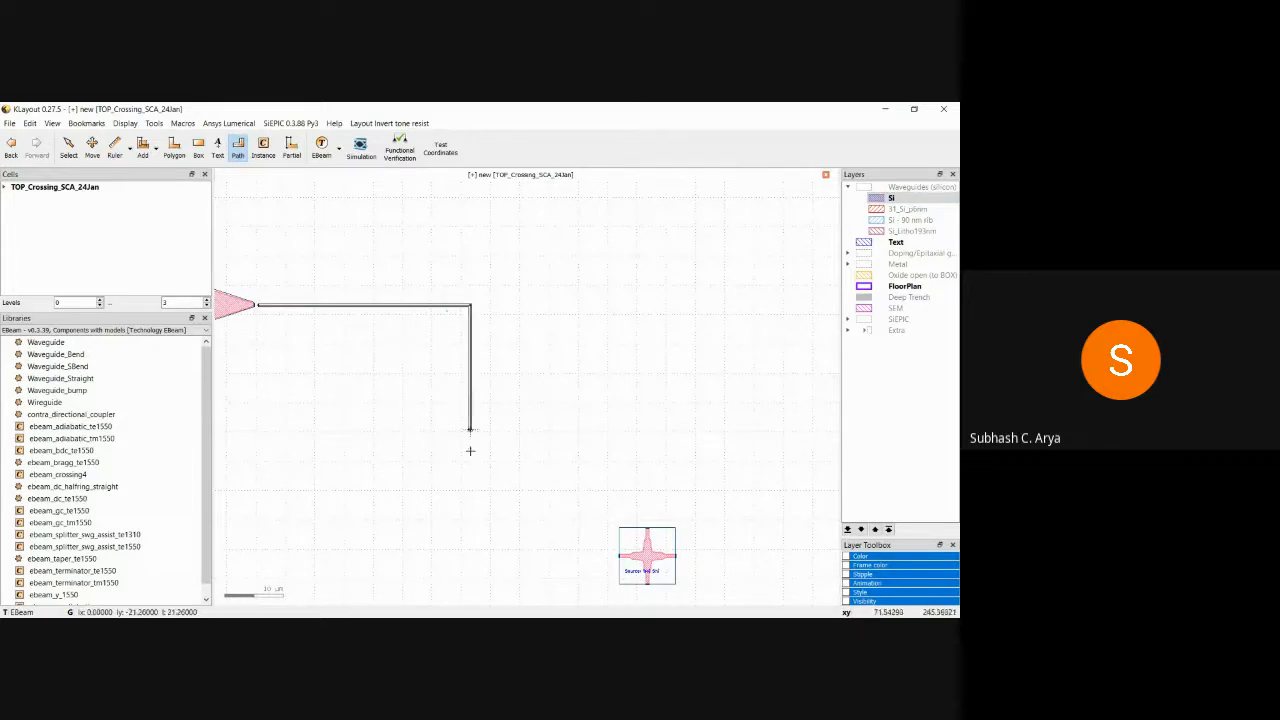
click(477, 562)
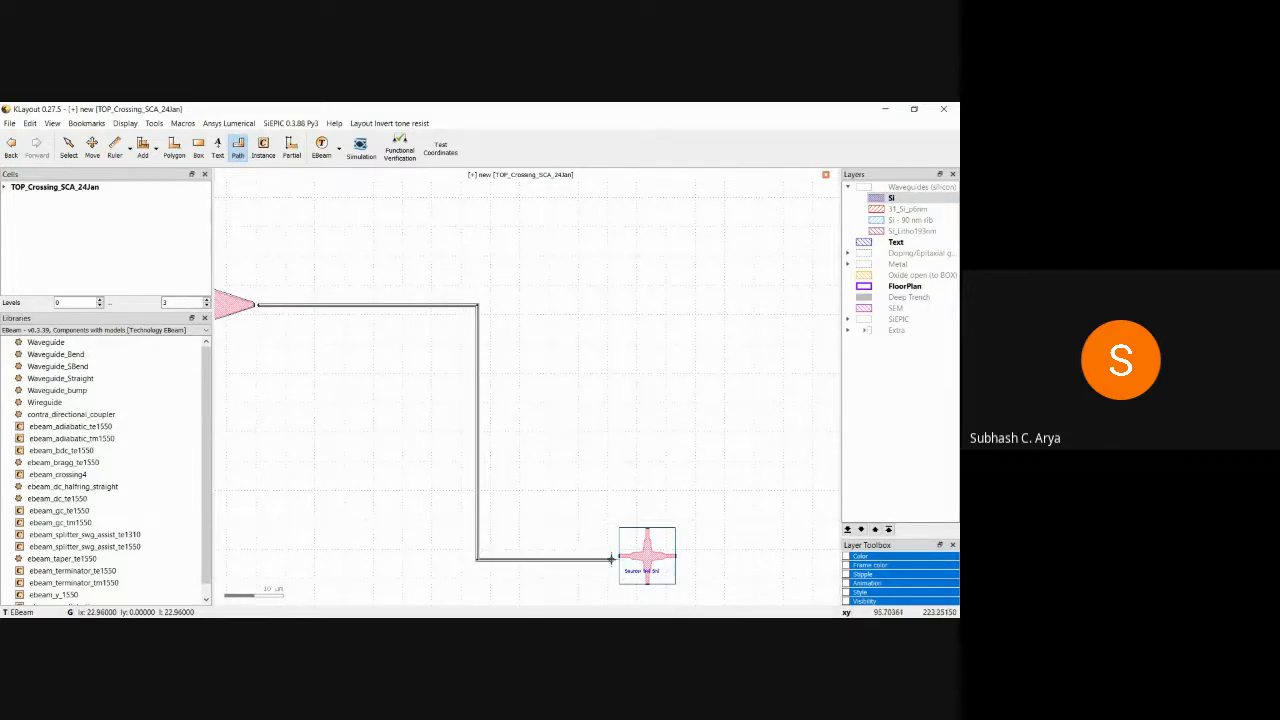
scroll(612, 559, up, 5)
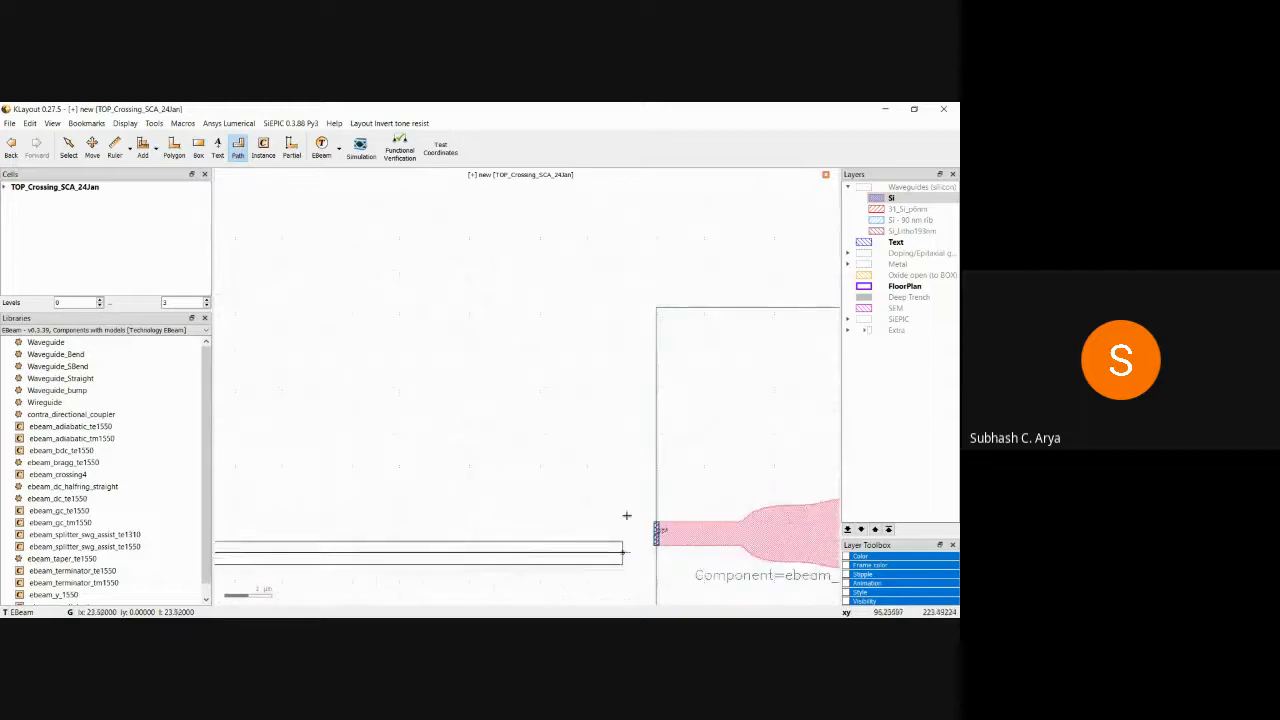
scroll(645, 530, up, 3)
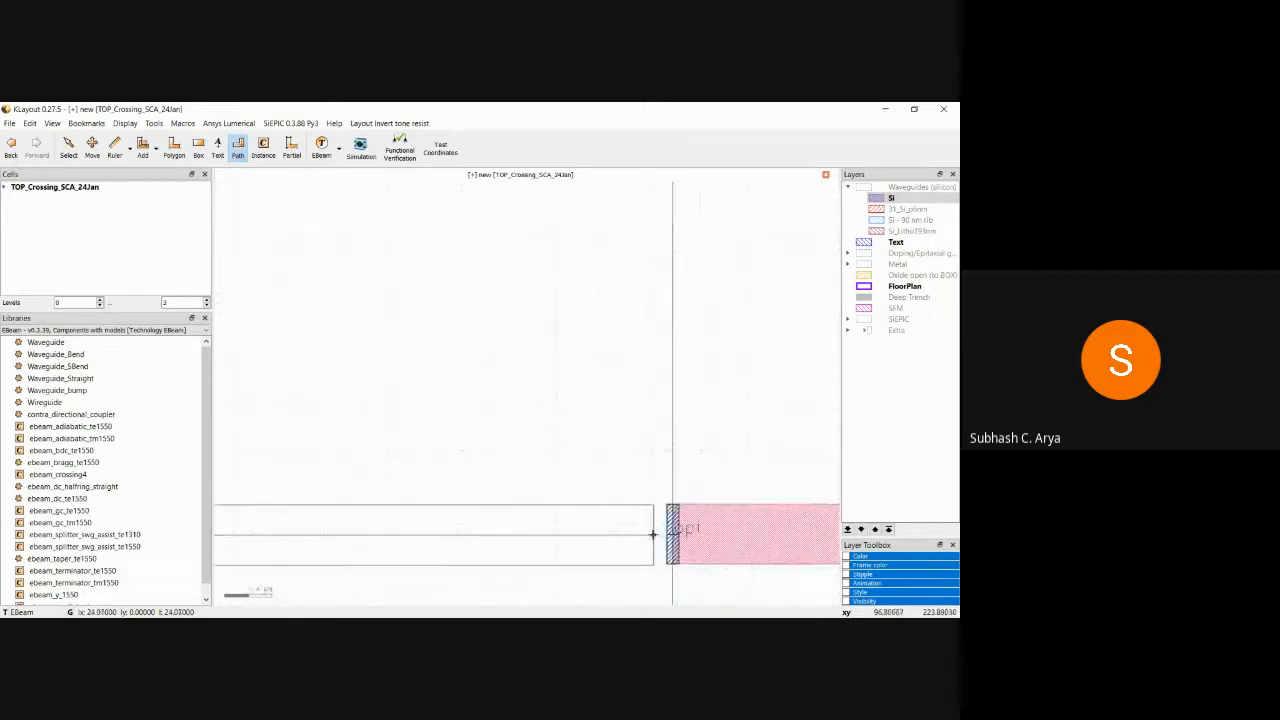
scroll(656, 534, up, 1)
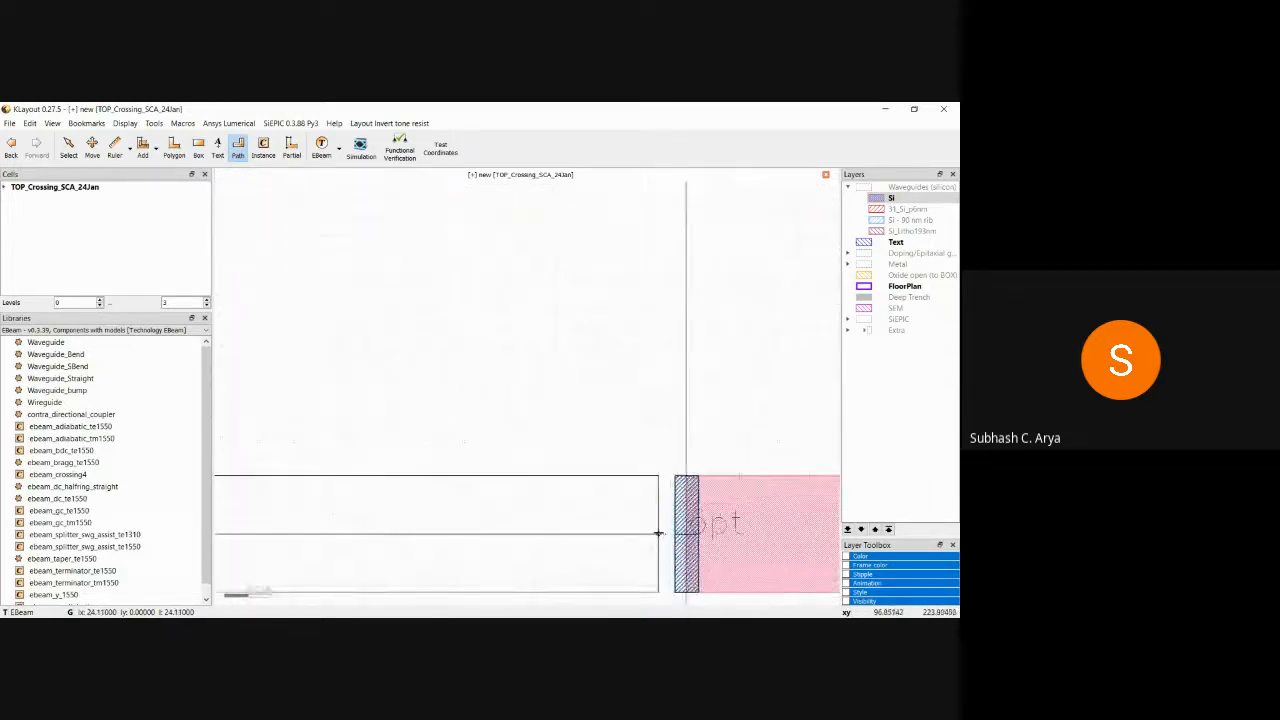
scroll(659, 532, down, 1)
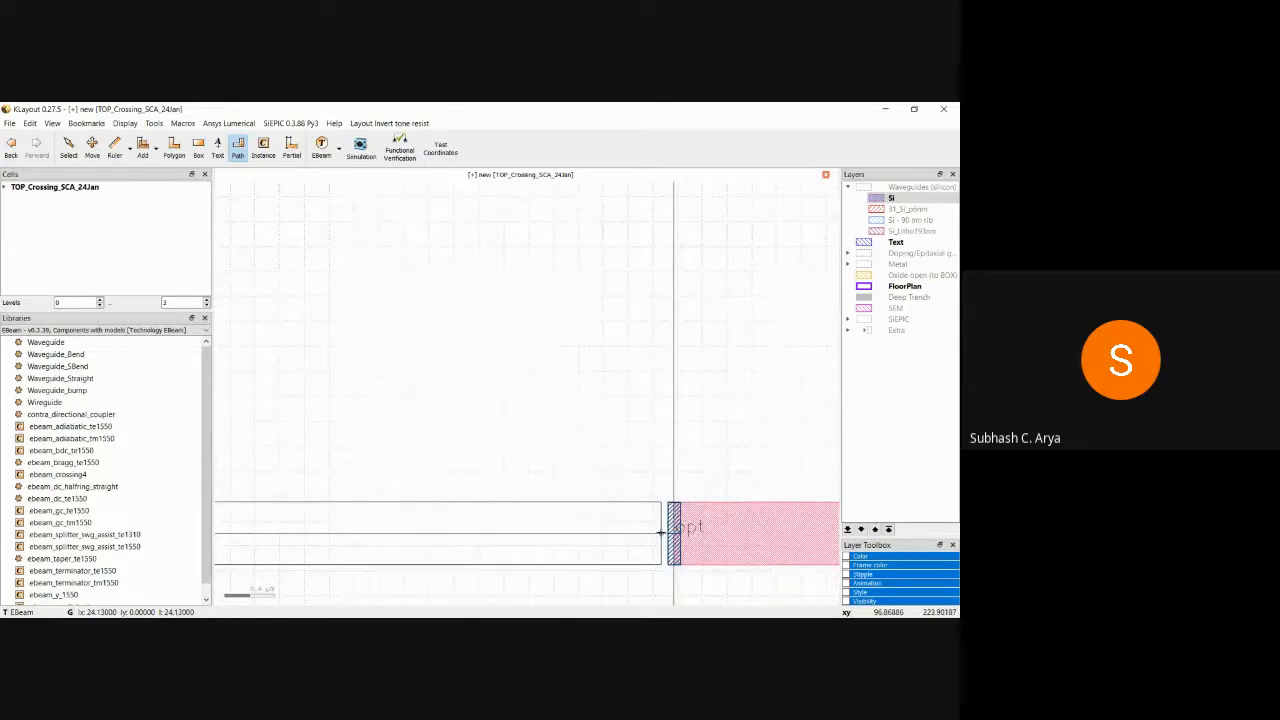
double_click(660, 532)
scroll(594, 534, down, 3)
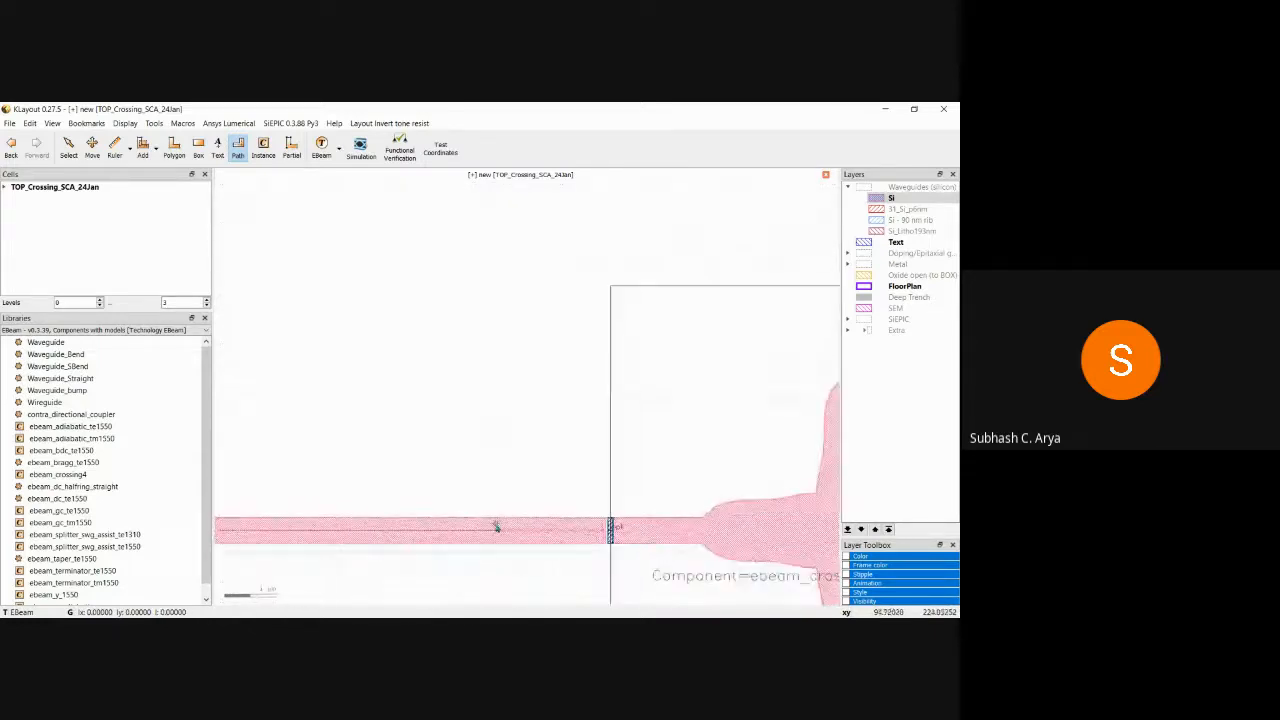
- Convert the Si path between the second-highest left coupler and the crossing into a waveguide with rounded bends
key(F2)
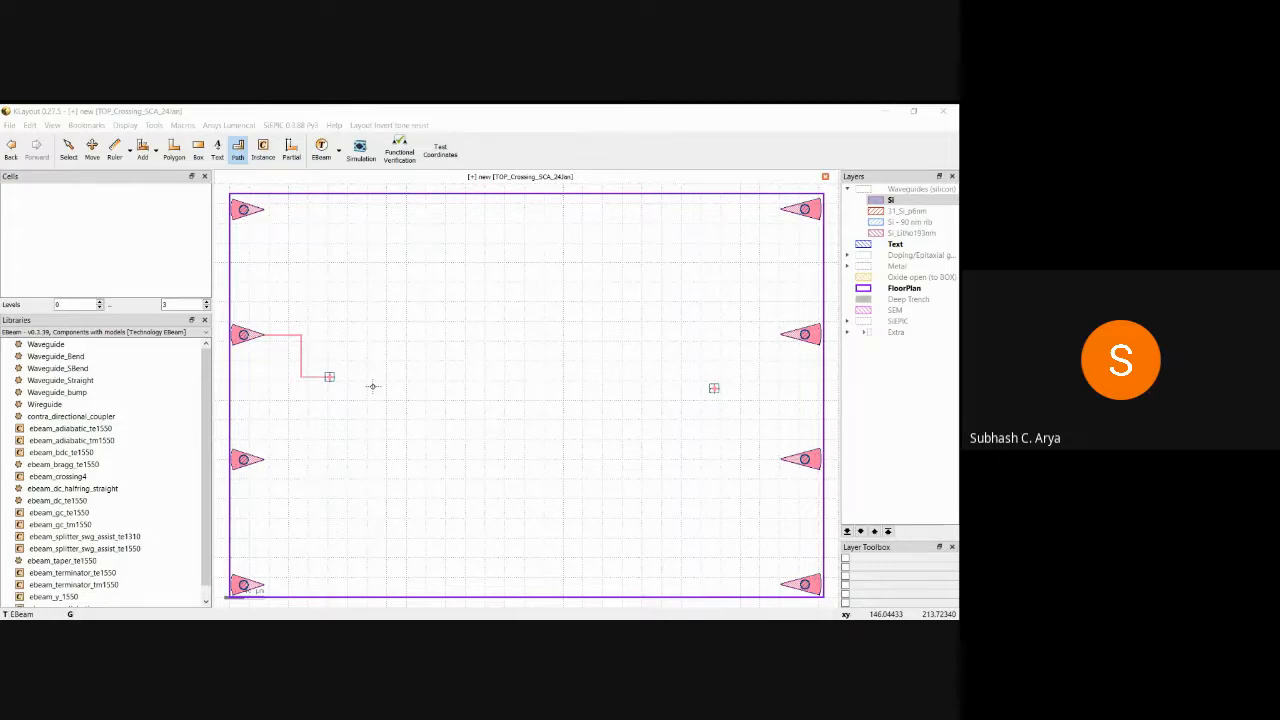
key(alt+Tab)
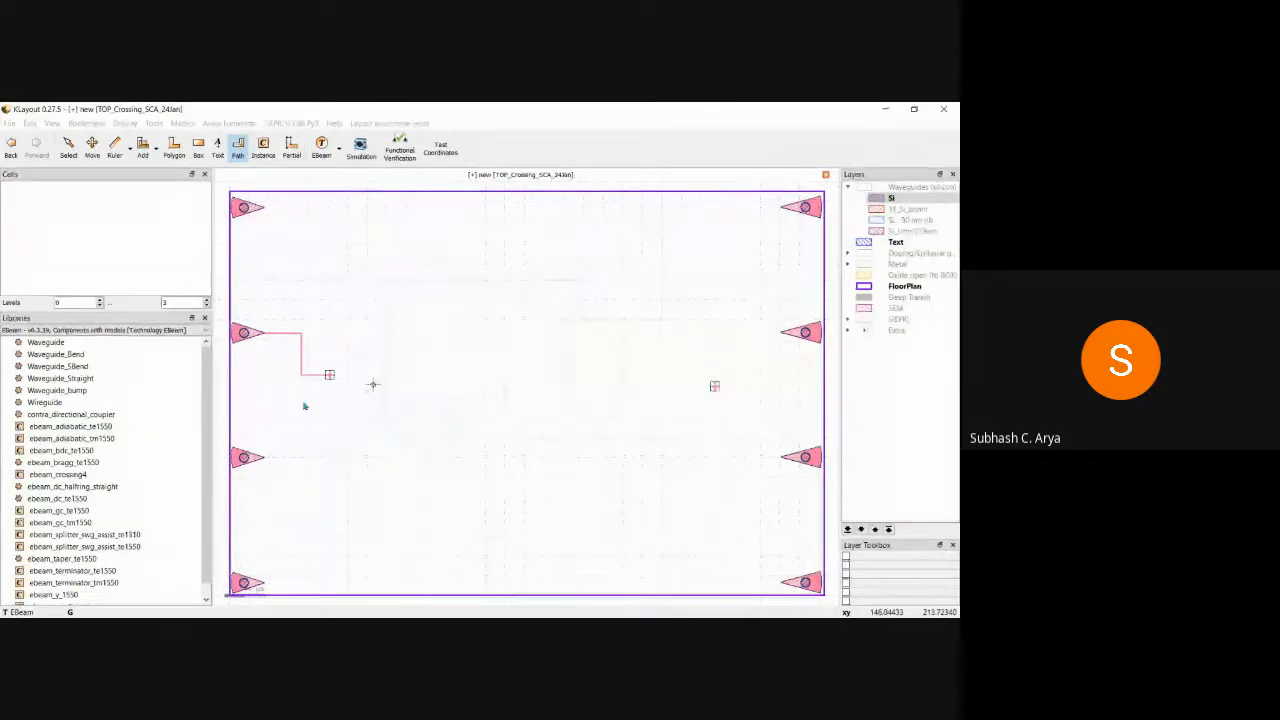
scroll(329, 374, up, 3)
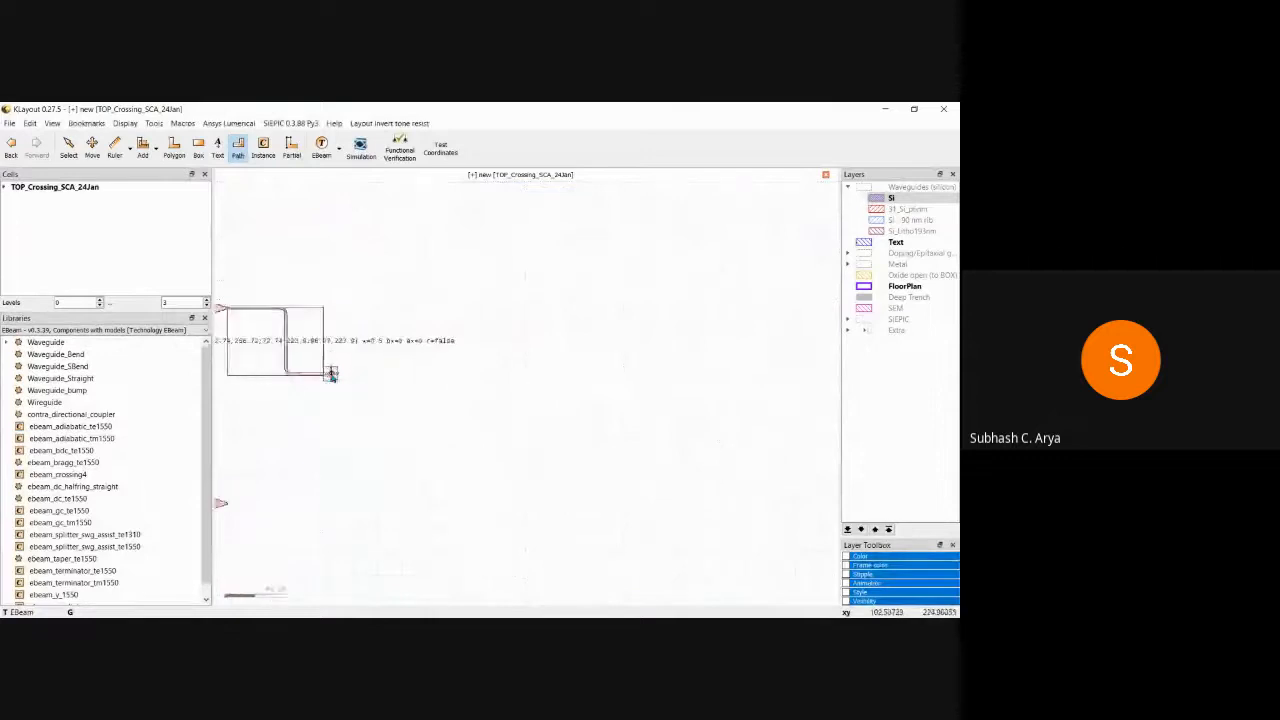
scroll(346, 400, down, 1)
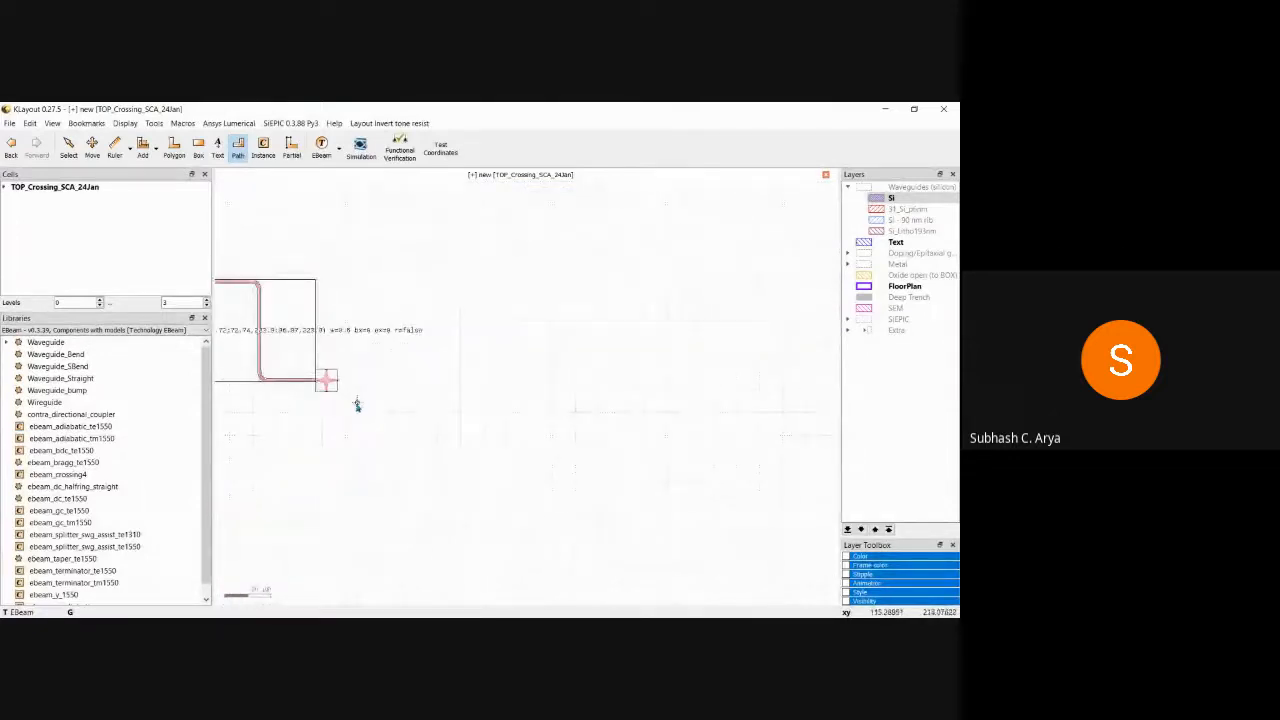
scroll(350, 408, down, 1)
scroll(335, 412, down, 3)
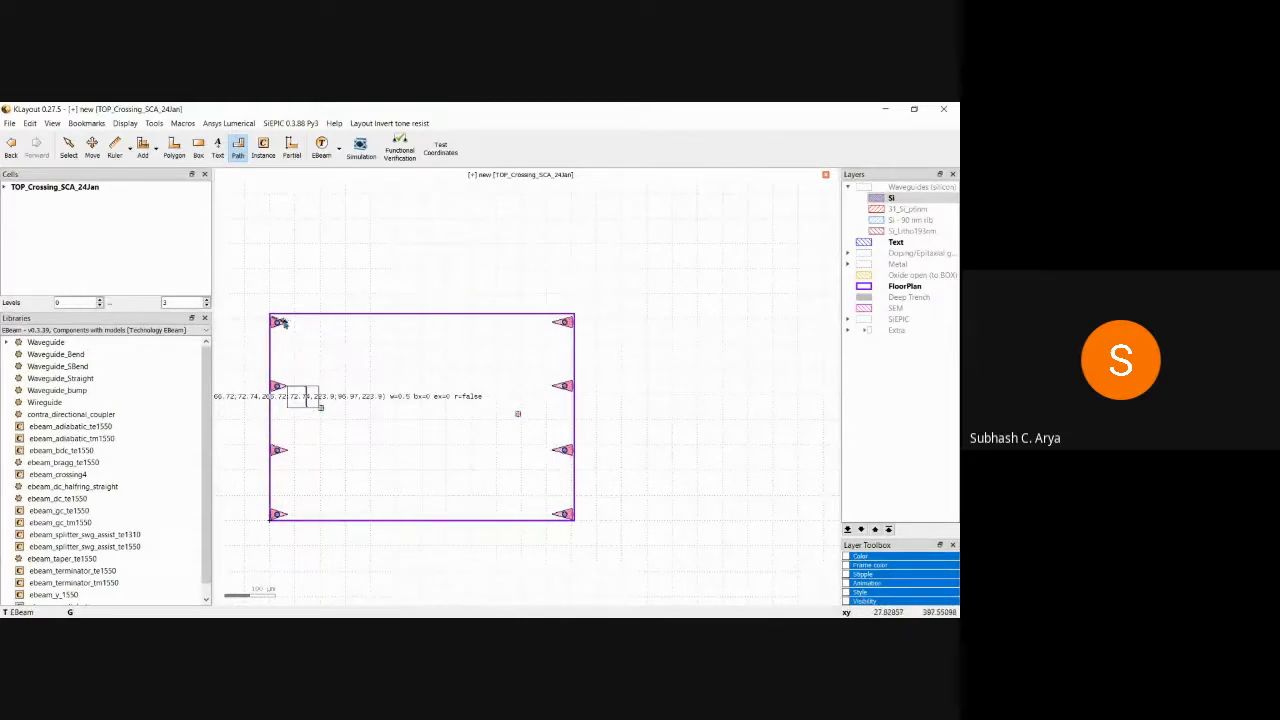
- Draw an L-shaped Si path from the highest left coupler, running right and then about 165 µm down to the left crossing's upper port
scroll(283, 322, up, 1)
scroll(281, 322, up, 1)
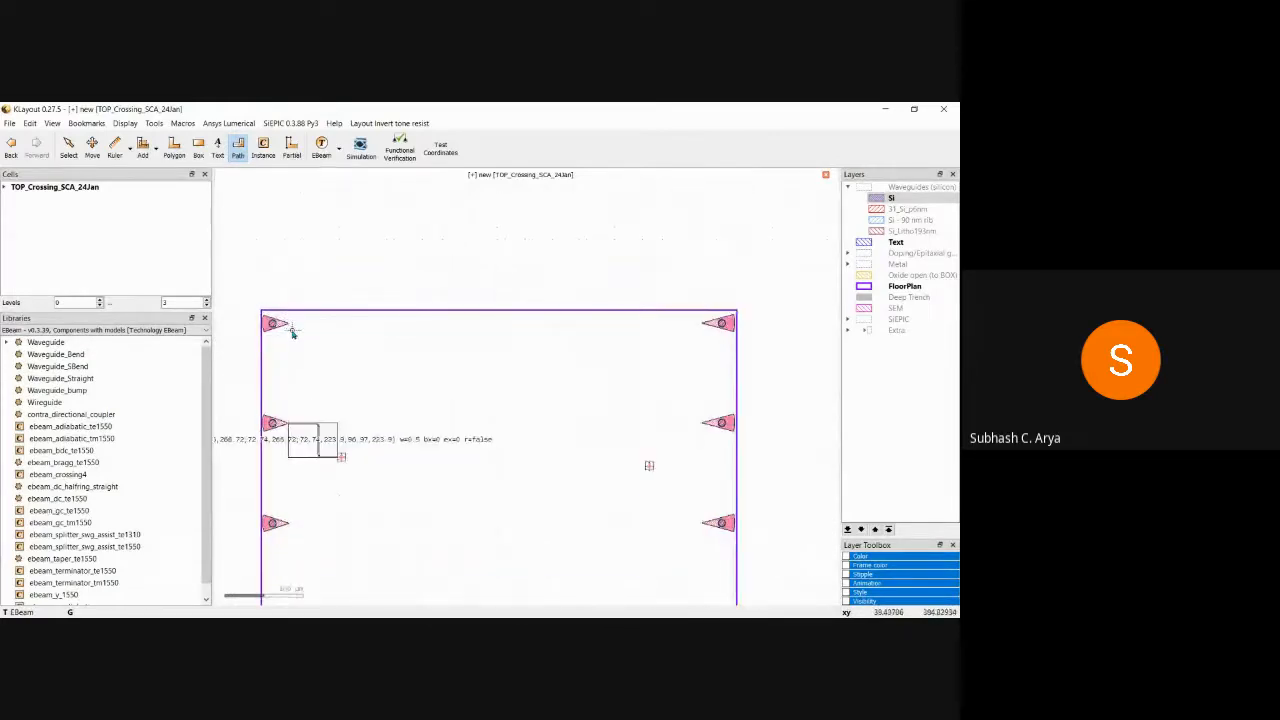
scroll(290, 332, down, 2)
scroll(302, 330, up, 3)
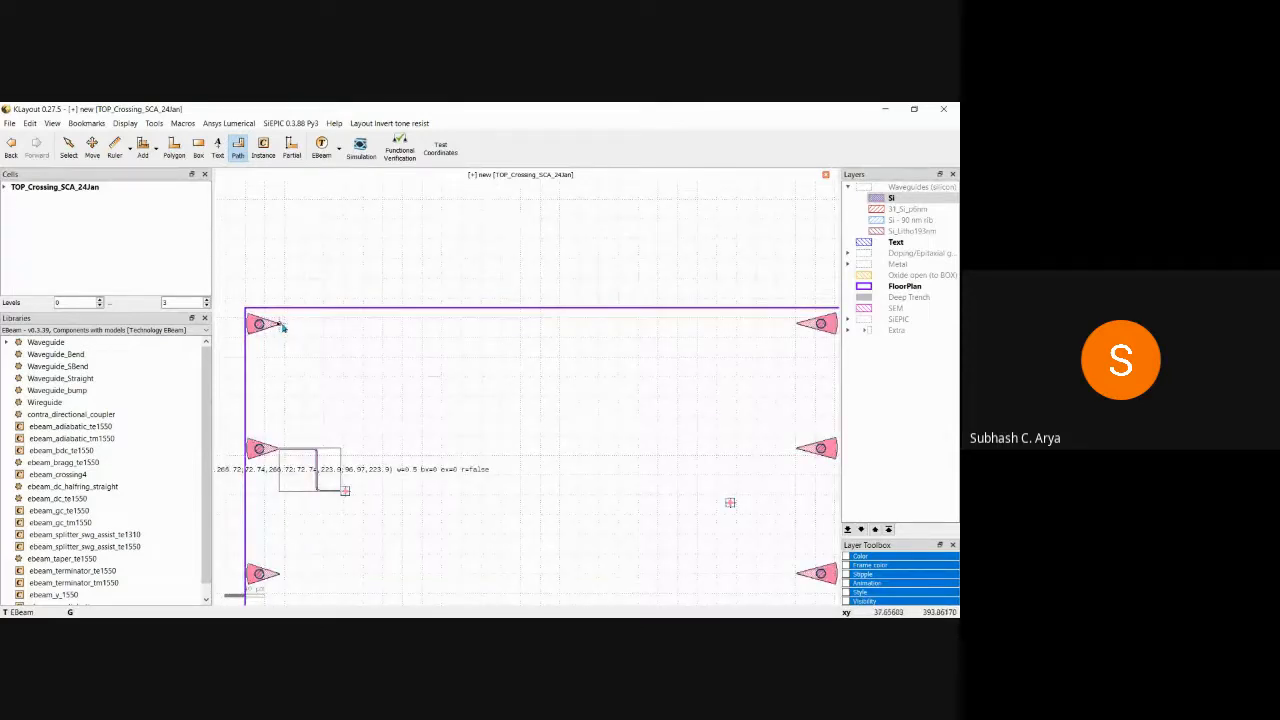
click(282, 326)
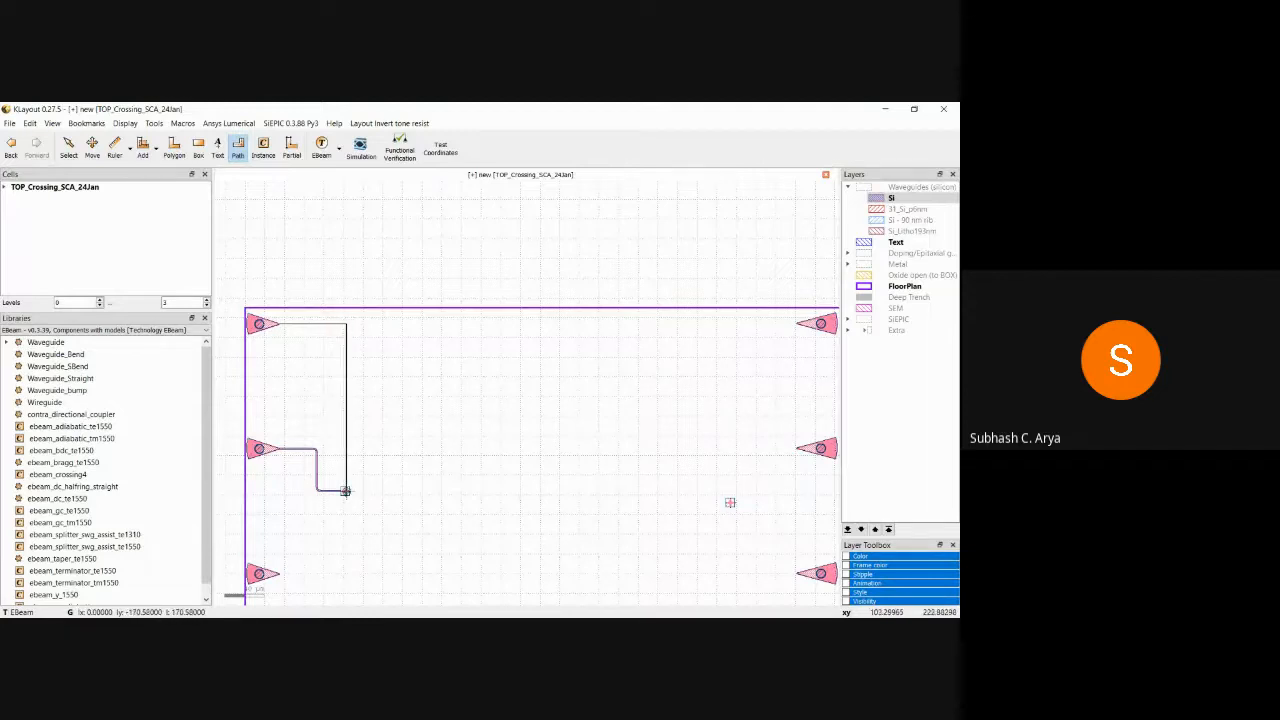
scroll(345, 491, up, 2)
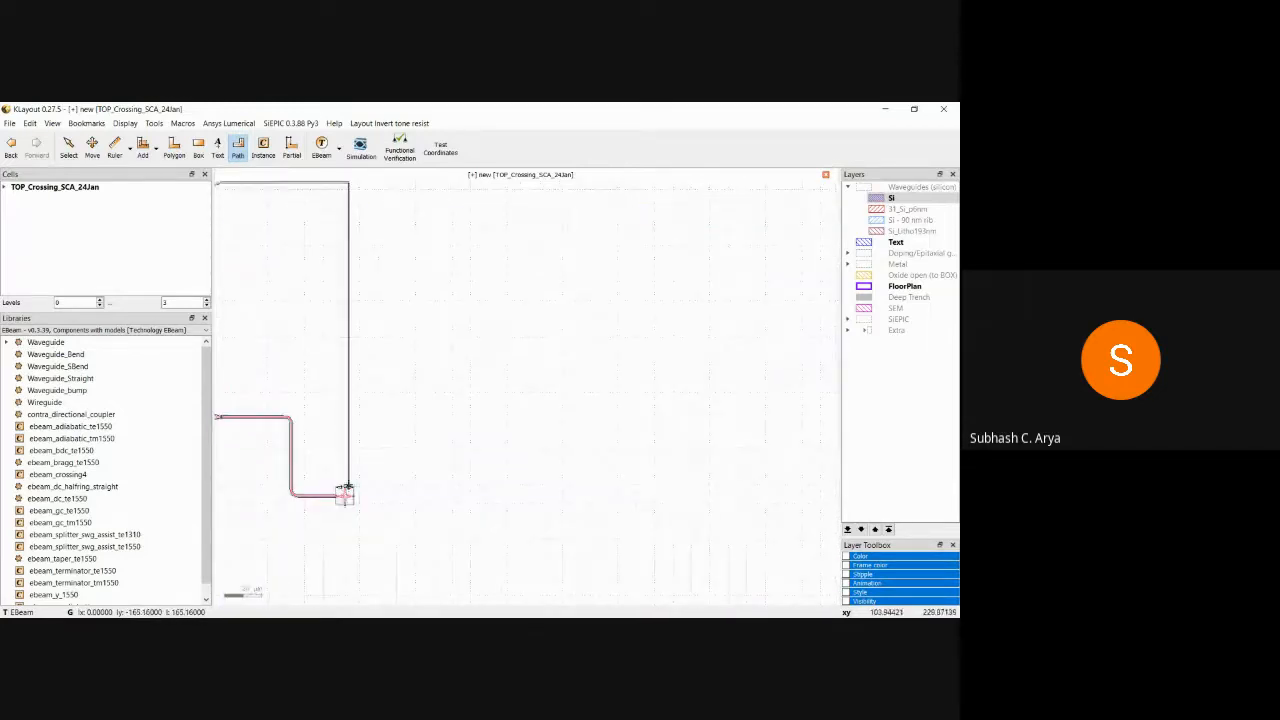
scroll(345, 491, up, 5)
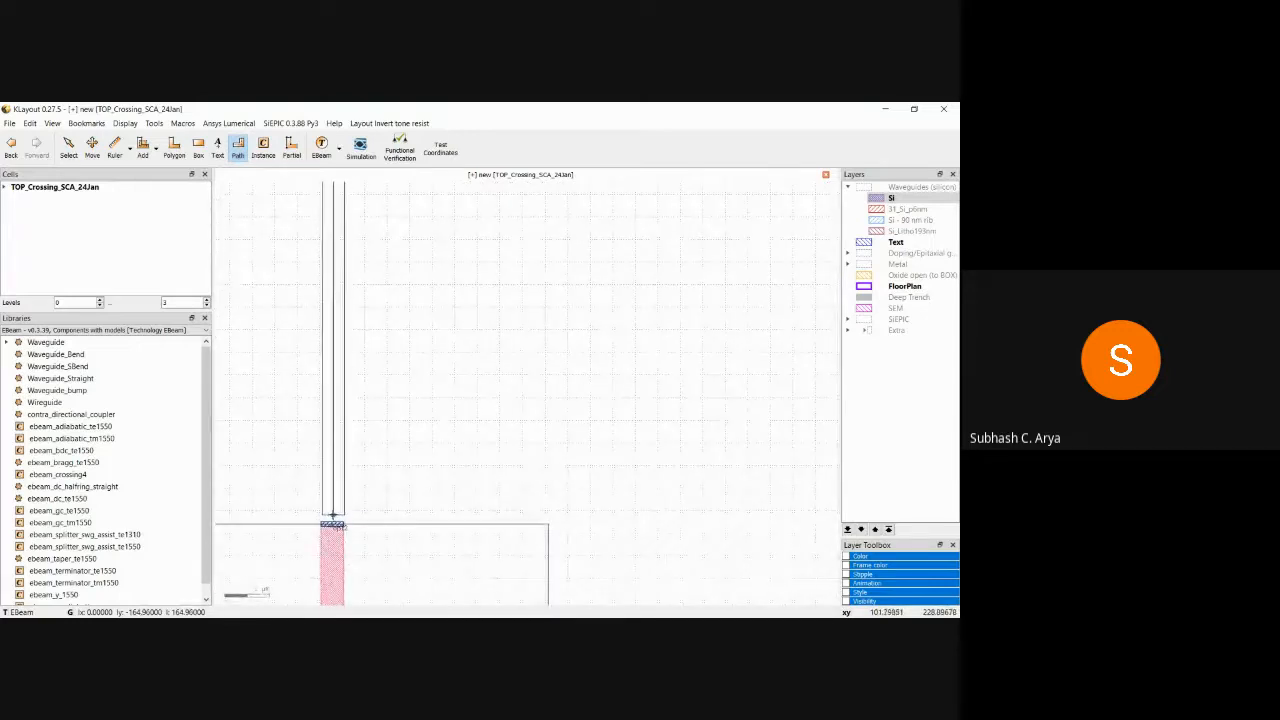
double_click(333, 524)
scroll(360, 425, down, 2)
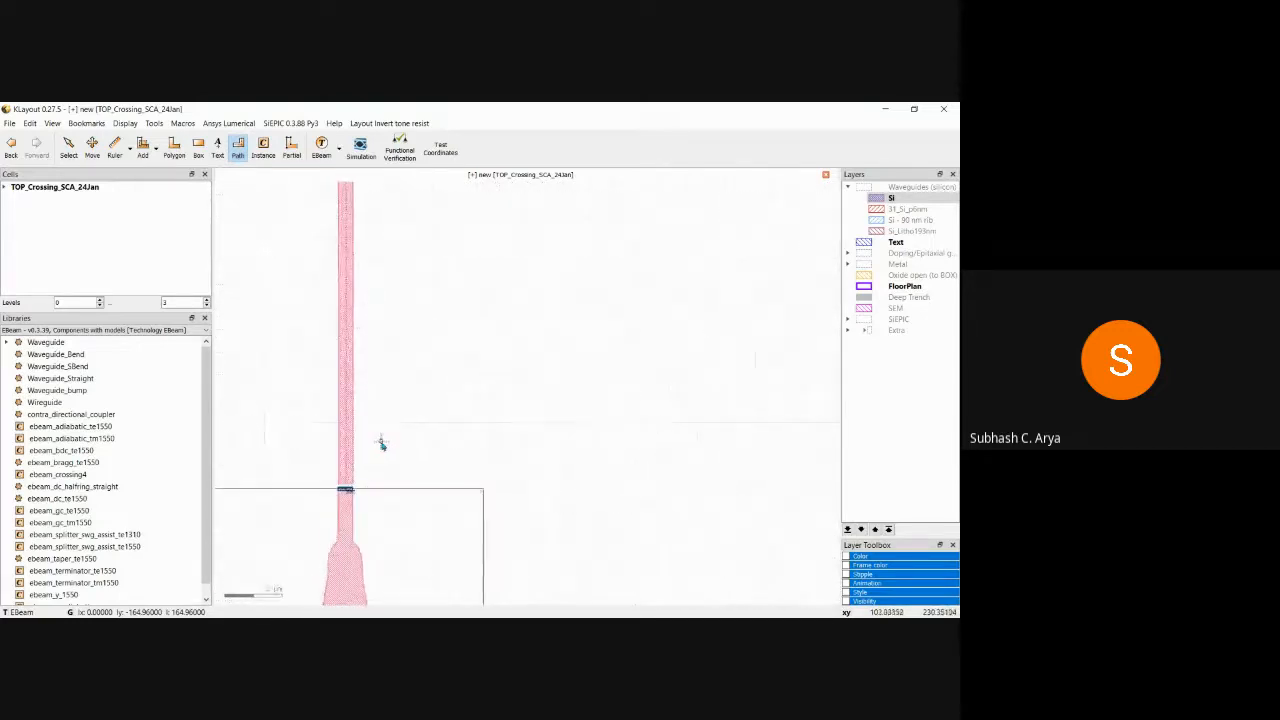
scroll(335, 440, down, 1)
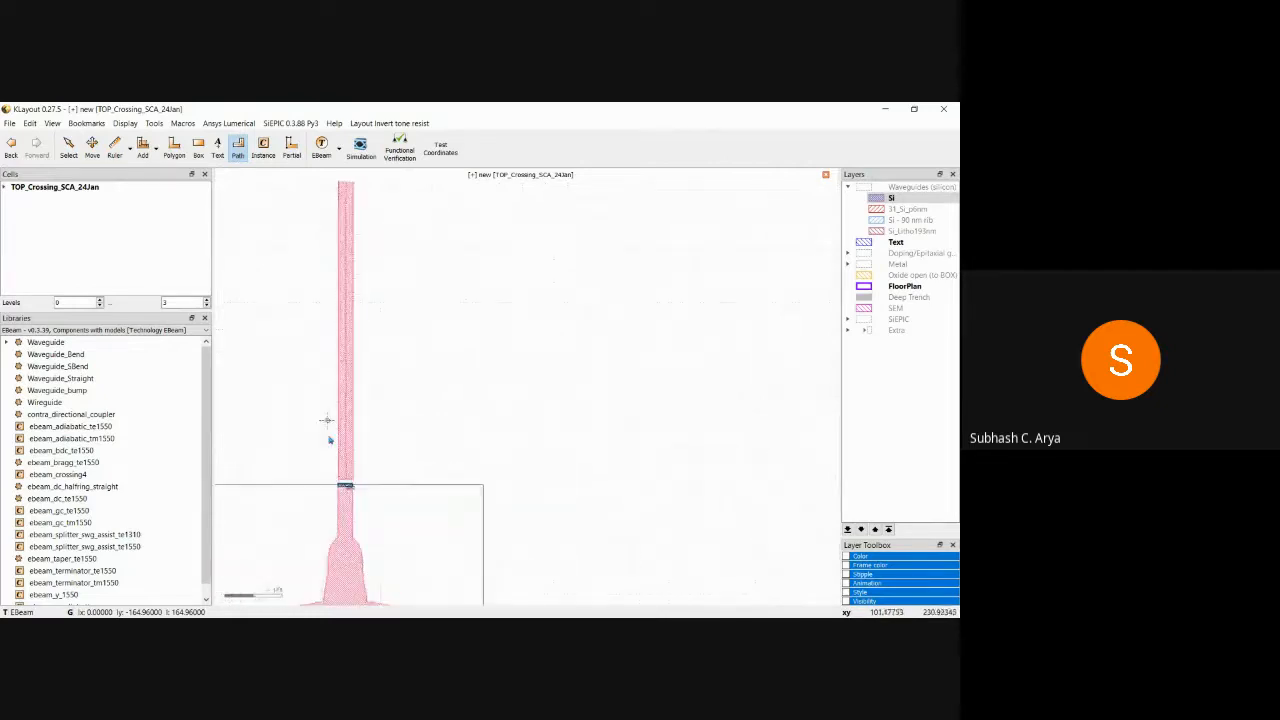
- Draw an L-shaped Si path from the third-highest left coupler, turning at x about 101.8 µm and running about 79 µm up to the left crossing's lower port
key(F2)
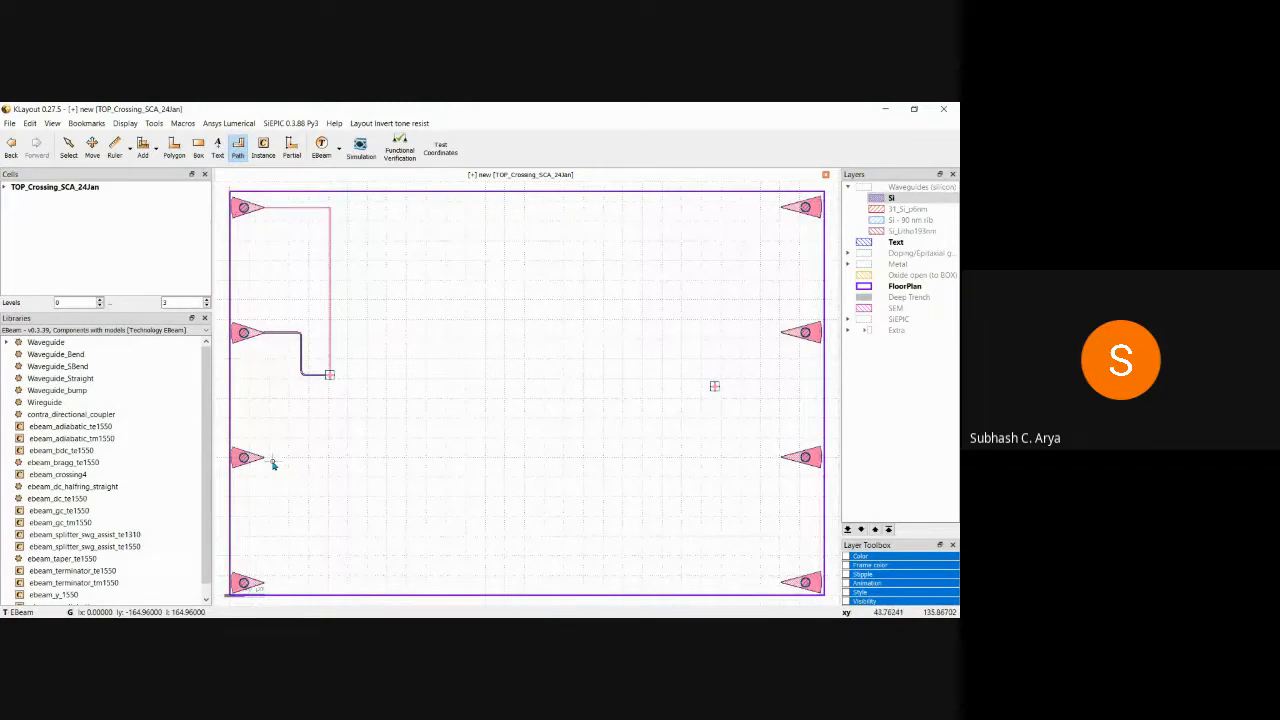
scroll(272, 463, up, 1)
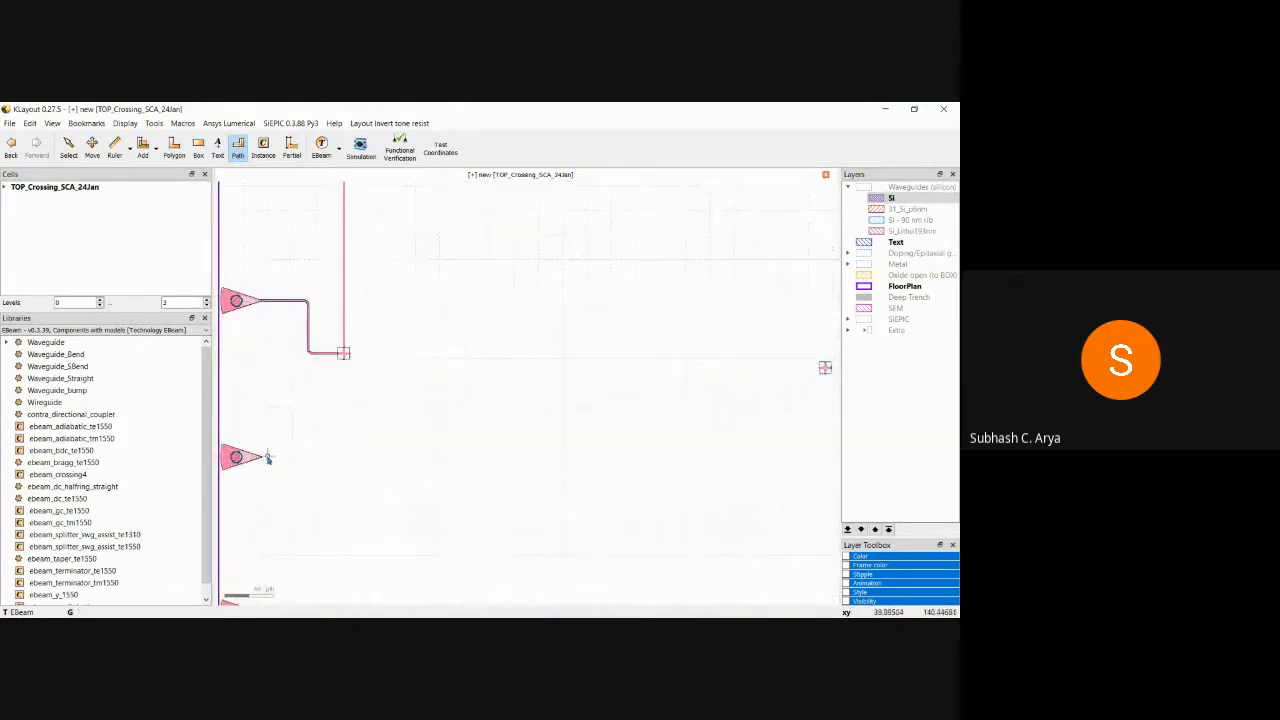
click(262, 457)
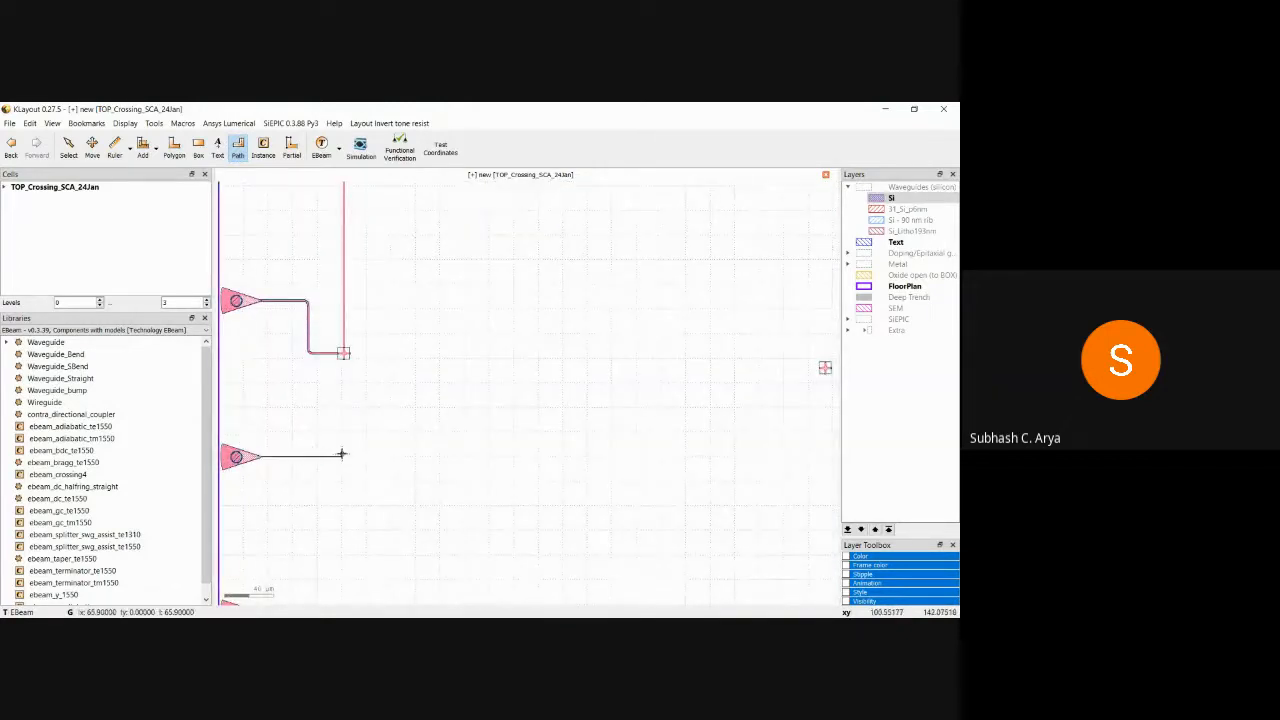
click(343, 456)
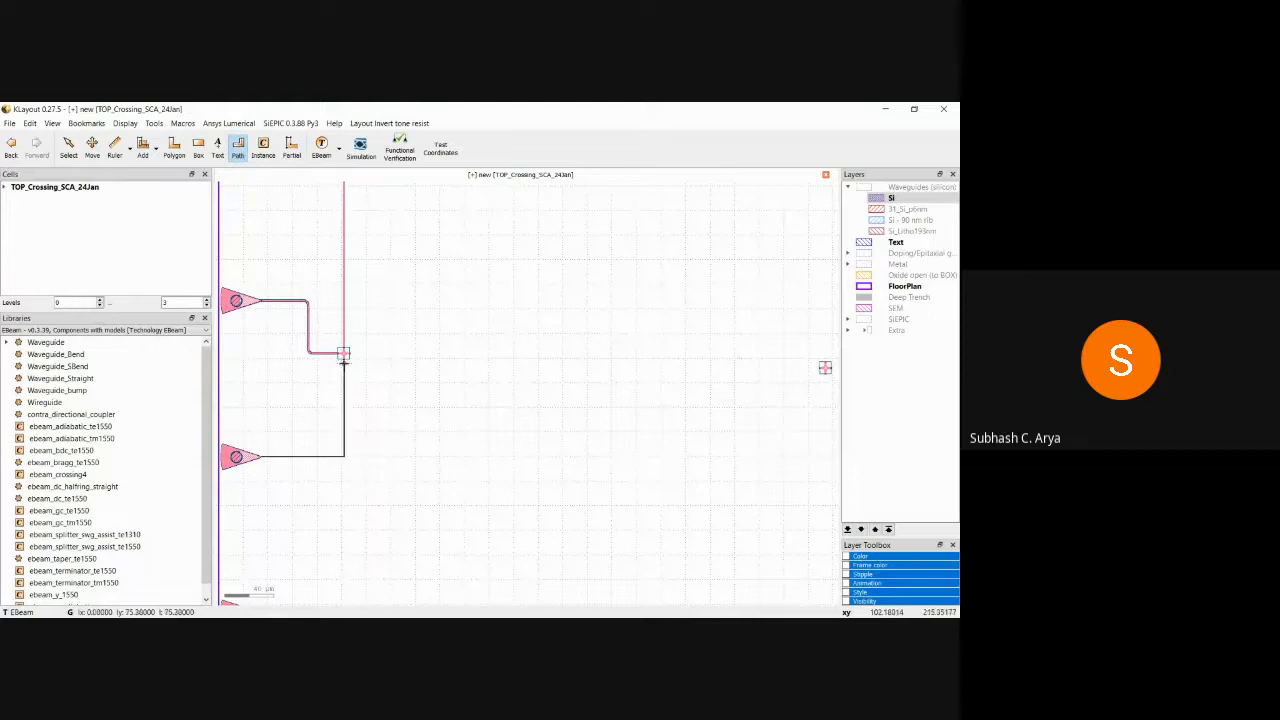
scroll(342, 352, up, 2)
scroll(342, 352, up, 1)
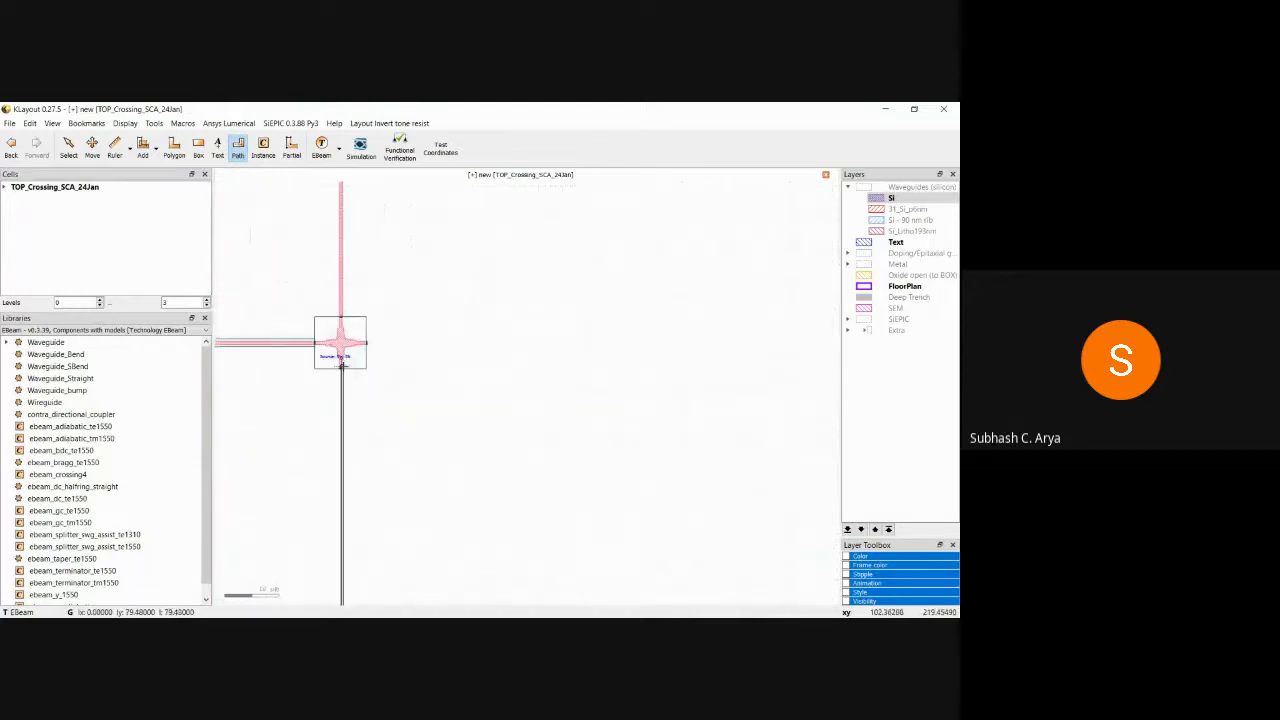
scroll(340, 362, up, 1)
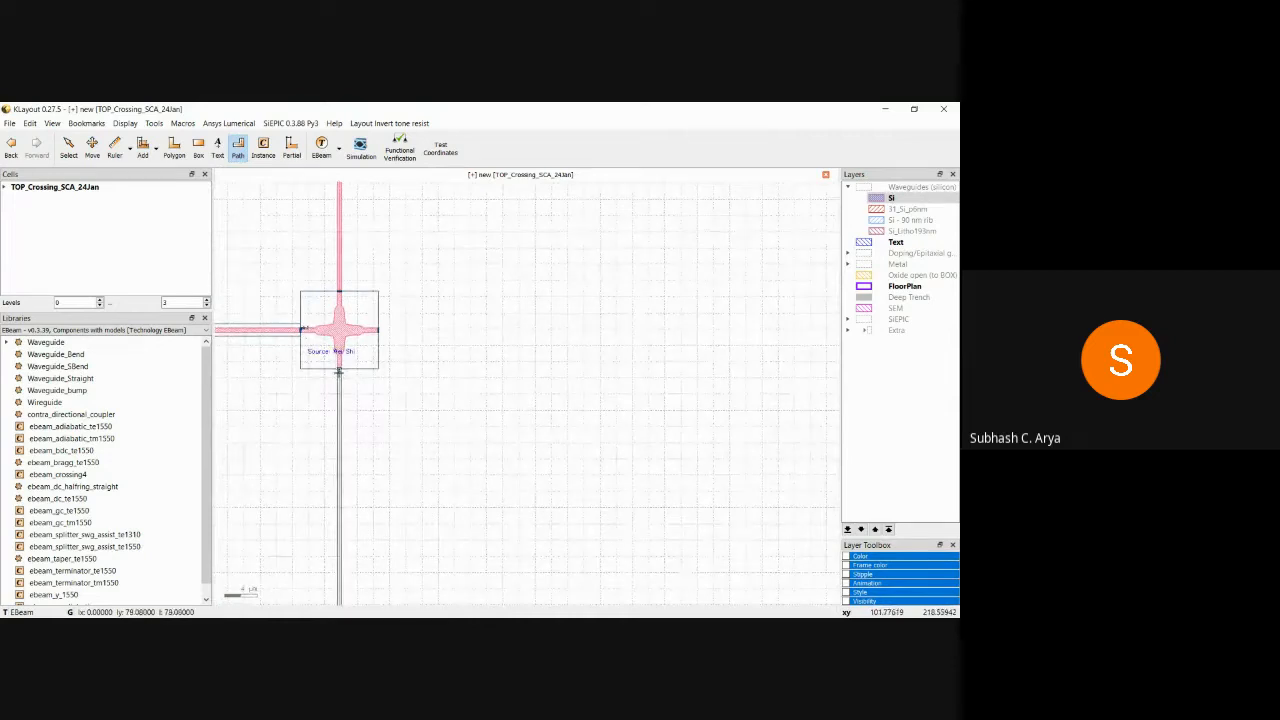
double_click(339, 370)
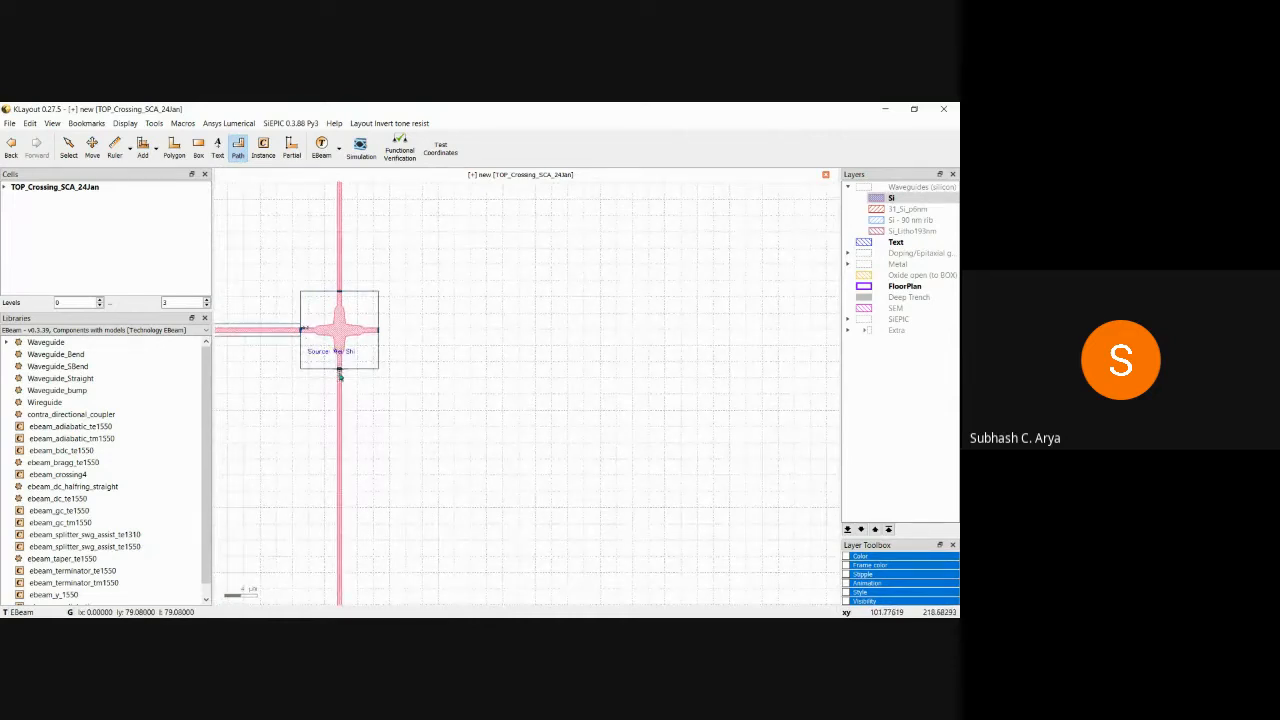
- Draw a Si path from the left crossing's right port through about (136.9, 223.9) and (136.9, 12.7) µm to the lowest left coupler
click(394, 330)
click(512, 330)
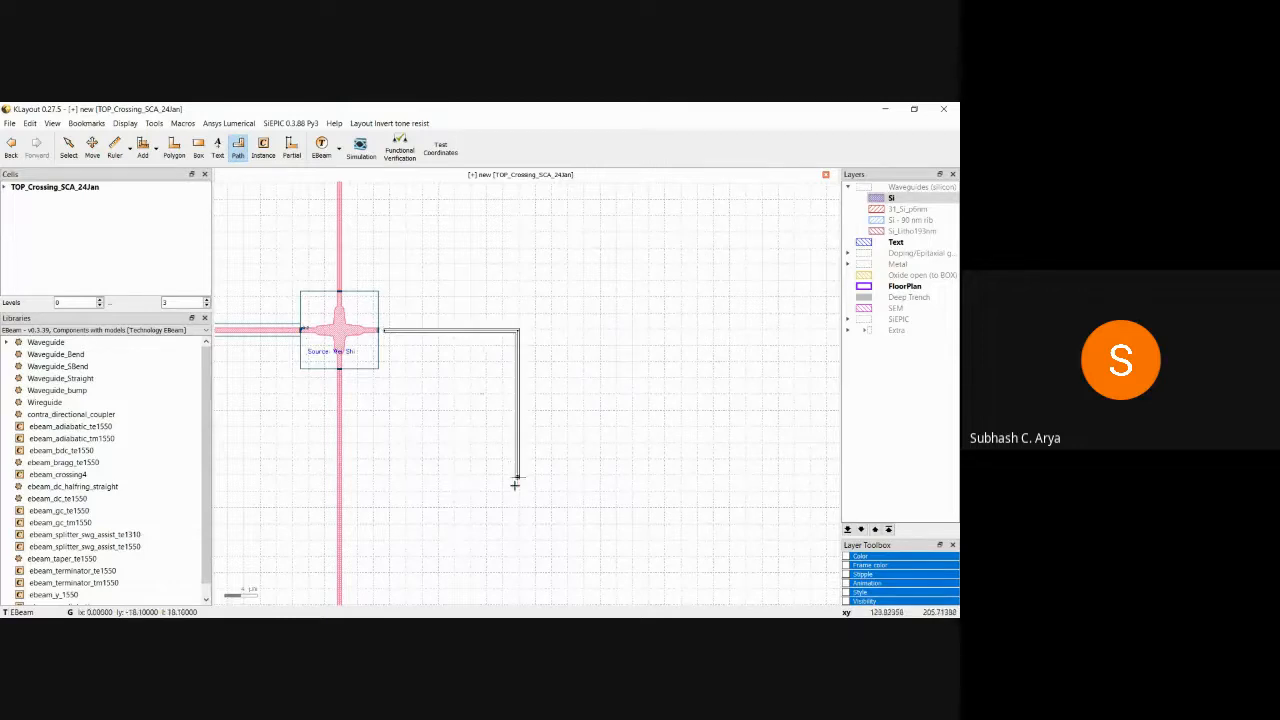
scroll(504, 530, down, 2)
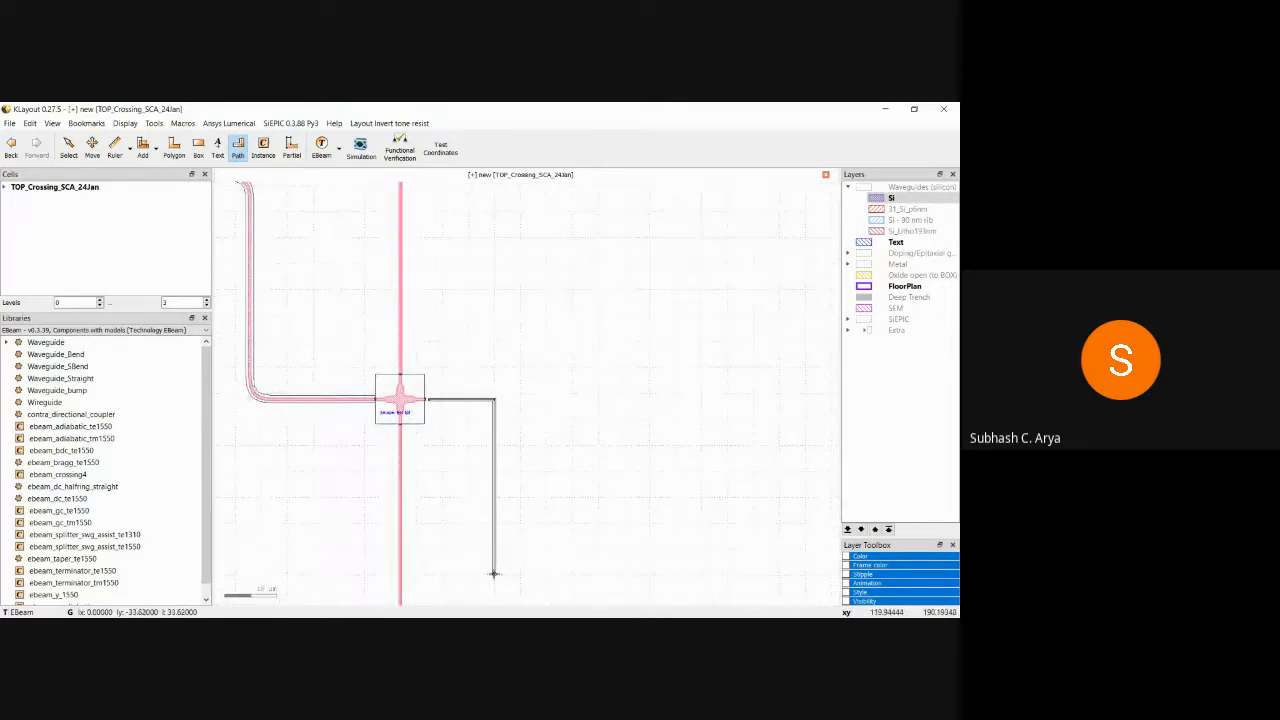
scroll(491, 571, down, 2)
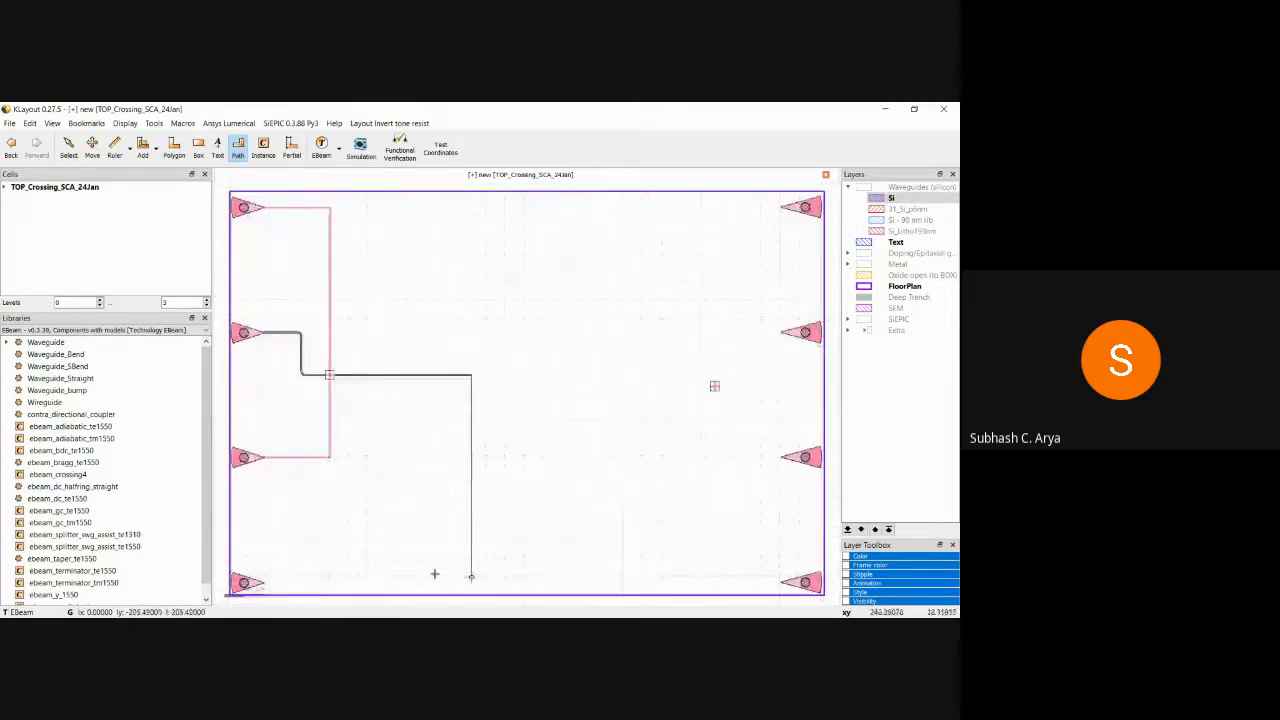
click(363, 578)
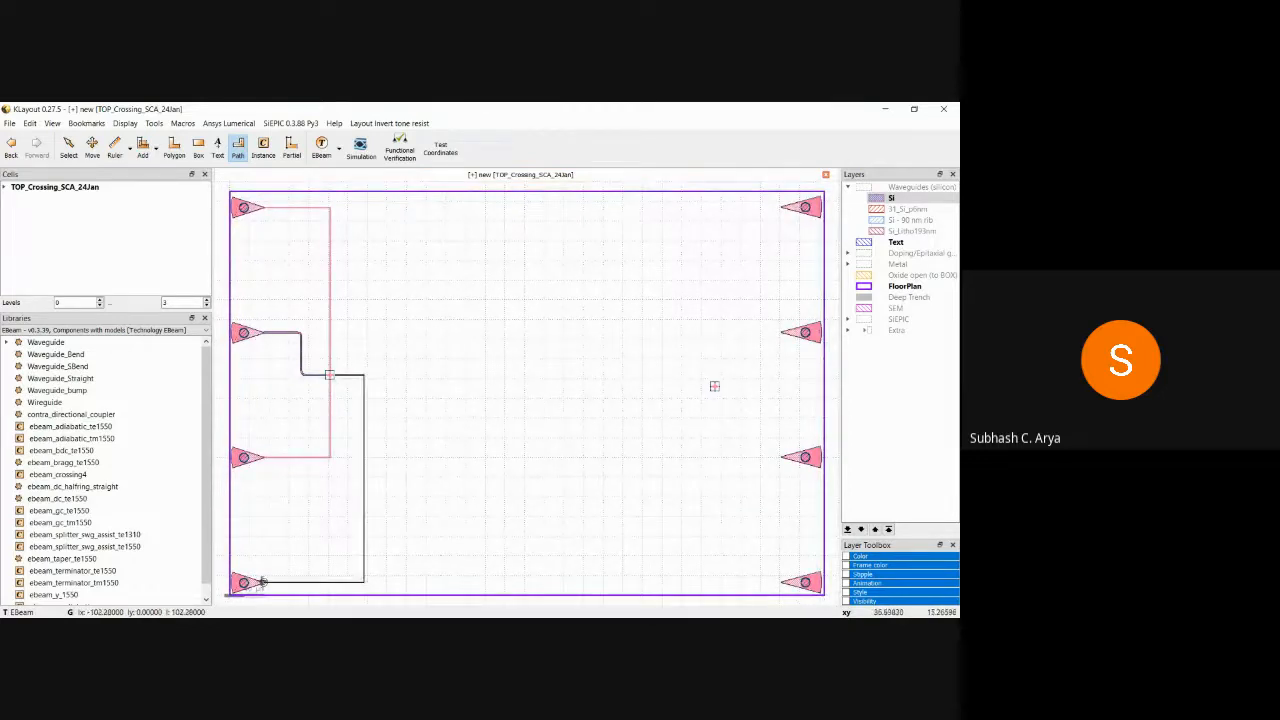
scroll(257, 585, up, 4)
scroll(257, 585, up, 2)
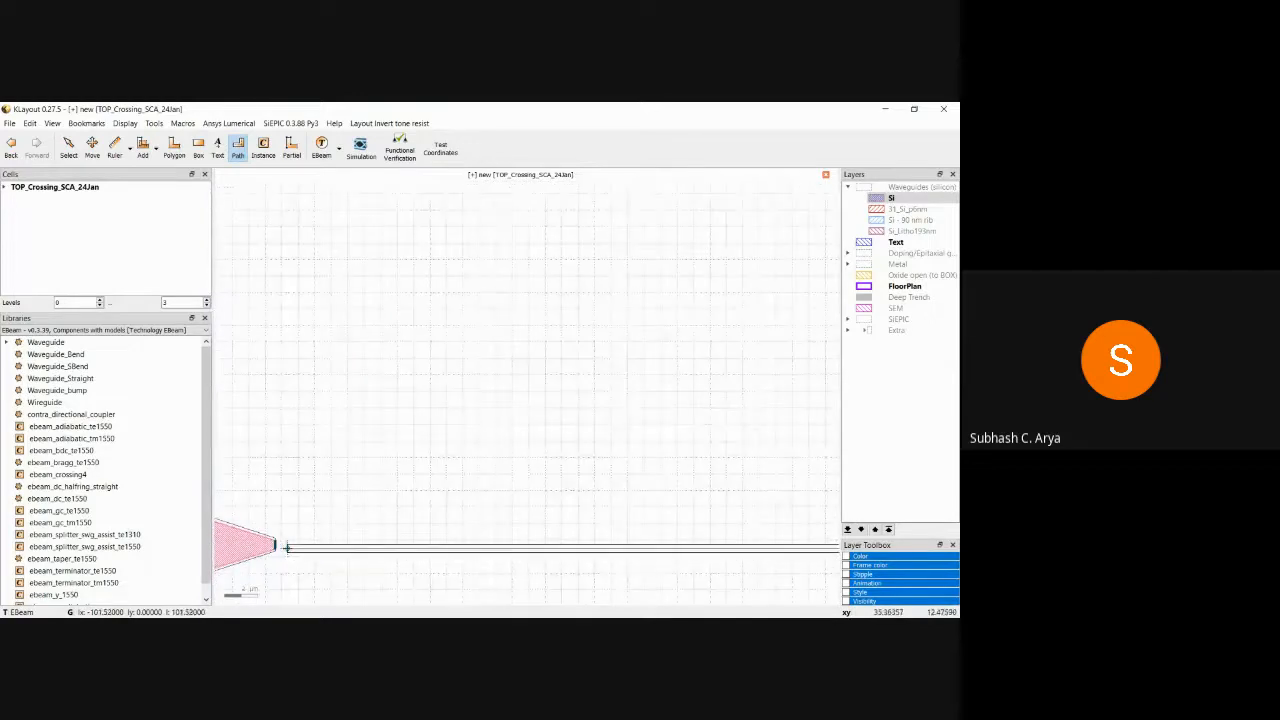
double_click(279, 545)
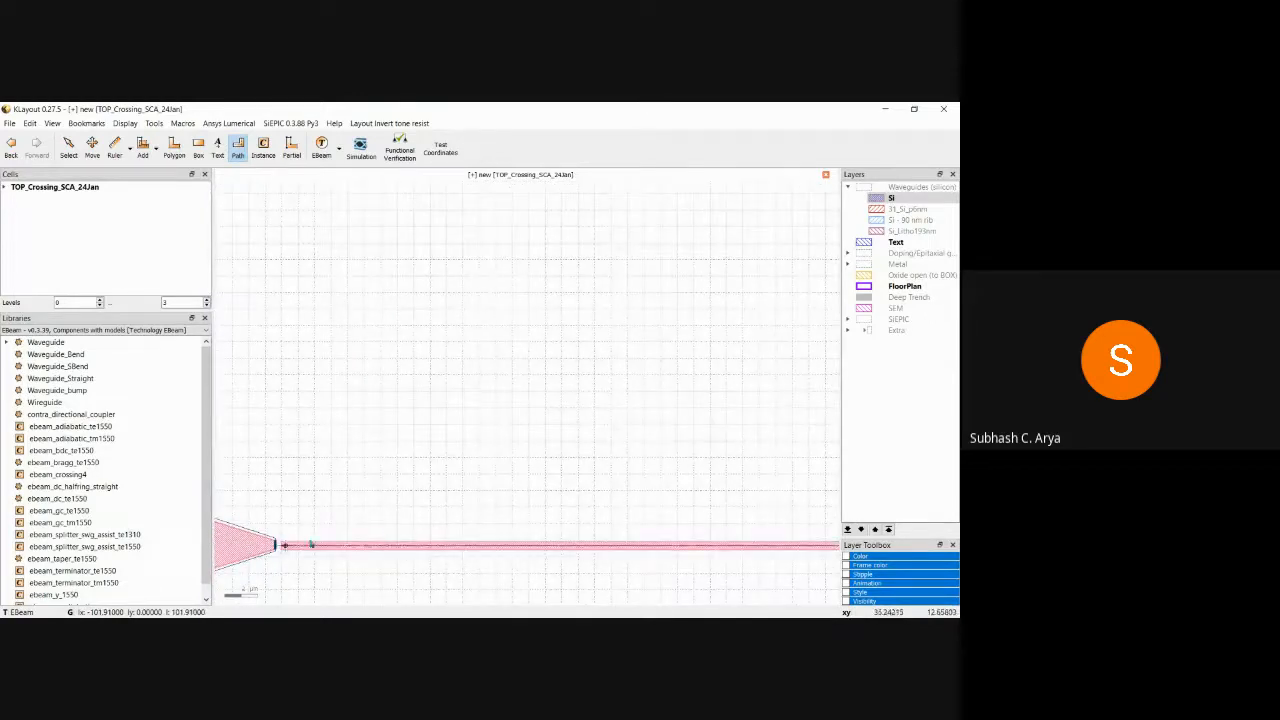
- Convert the three remaining Si paths between the left couplers and the left crossing into waveguides
scroll(382, 528, up, 1)
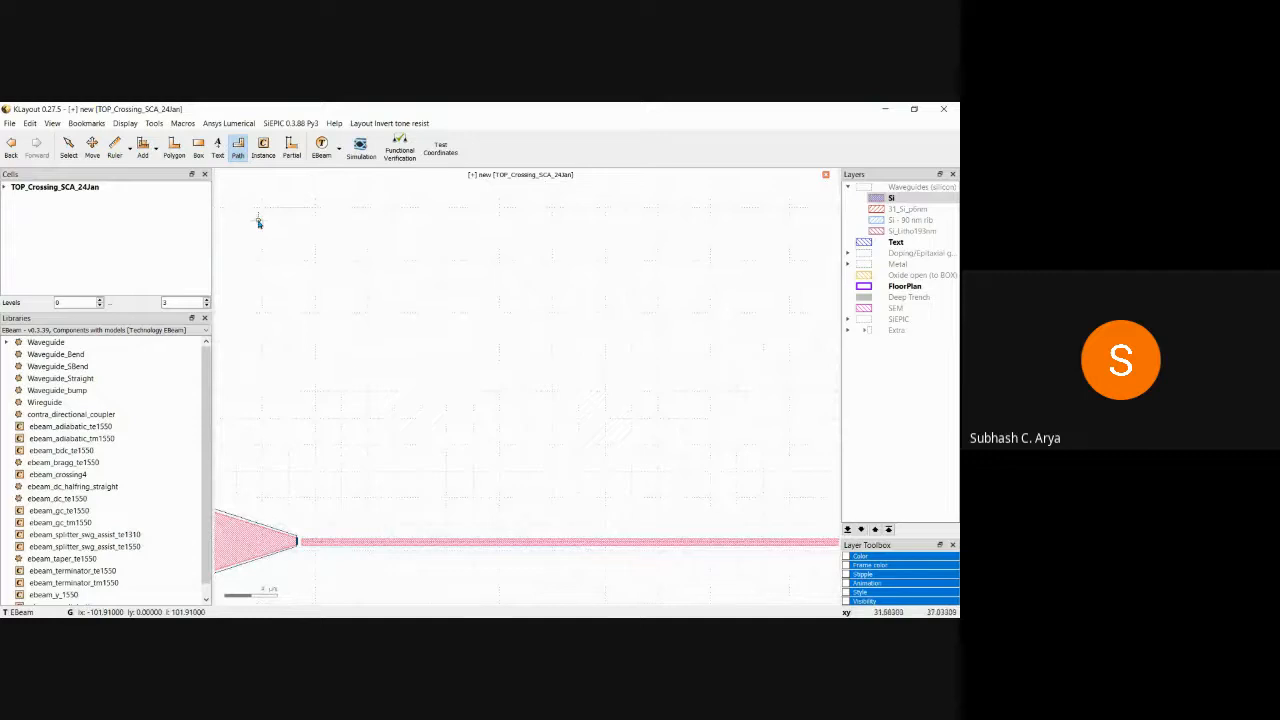
key(F2)
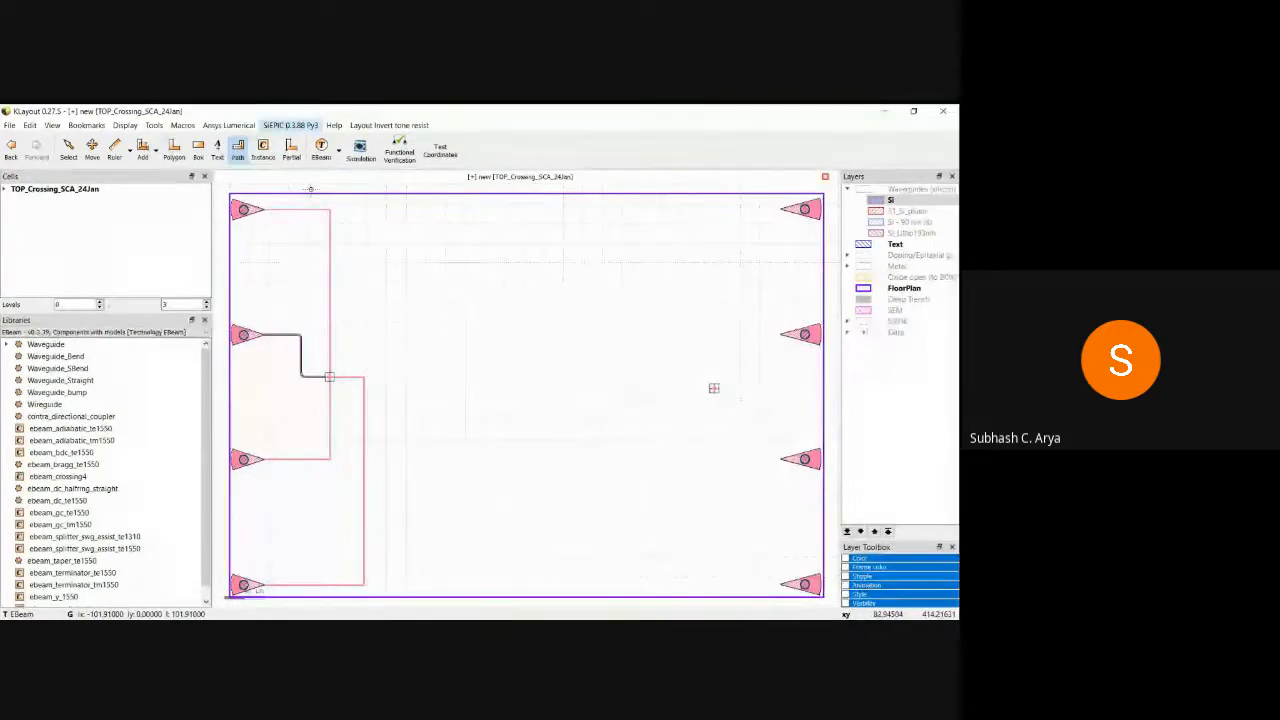
click(425, 174)
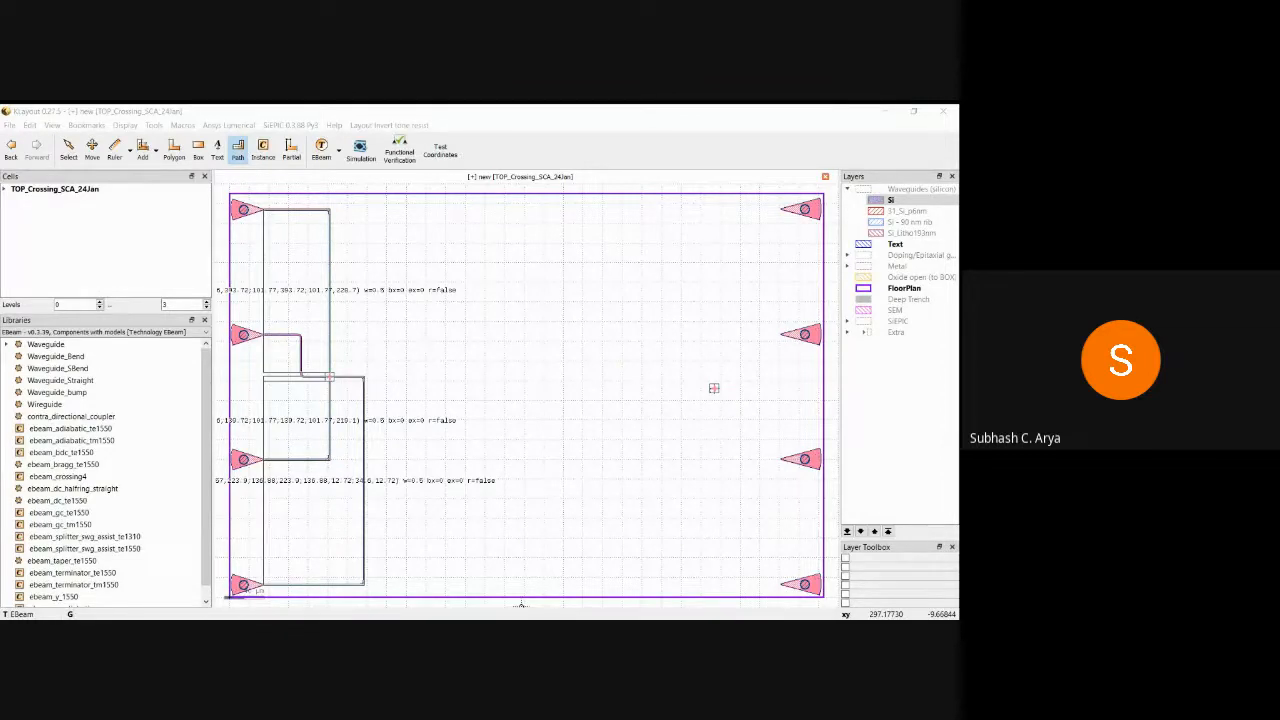
- Start saving the layout in the Klayout_Desing folder, creating and opening a new subfolder named Crossing_24Jan there
key(alt+Tab)
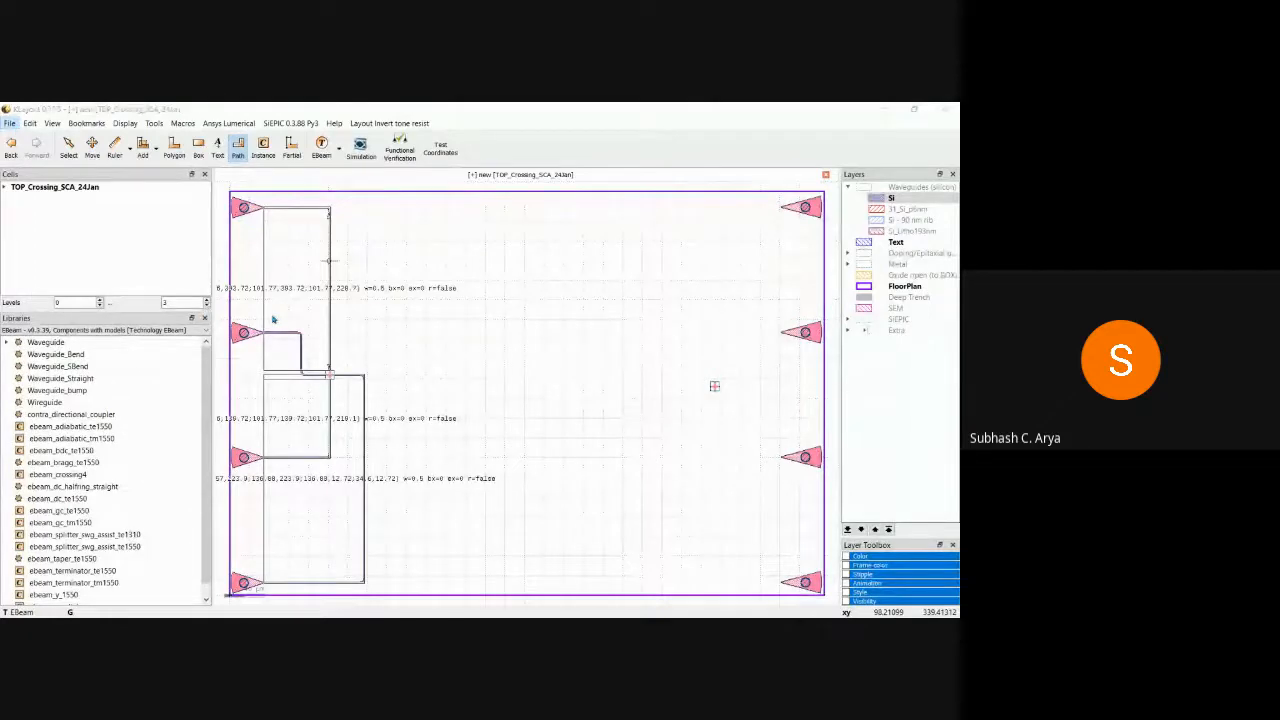
key(ctrl+s)
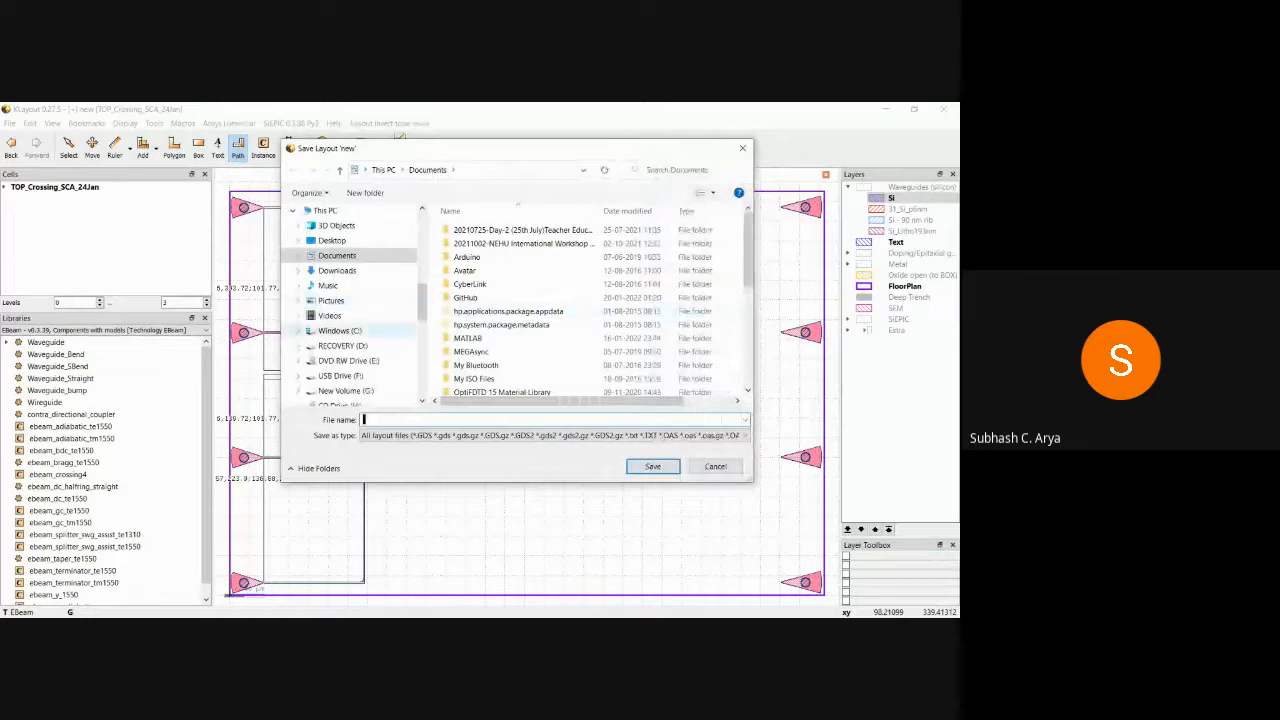
scroll(340, 228, up, 3)
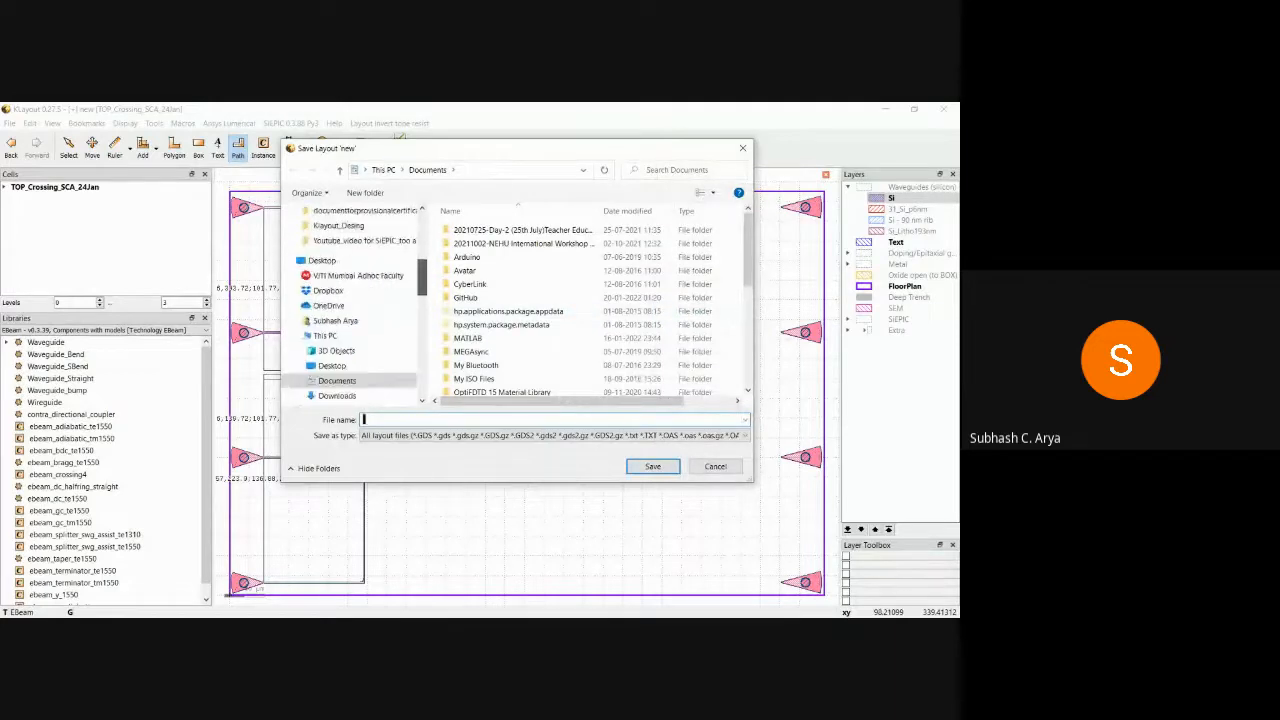
click(340, 226)
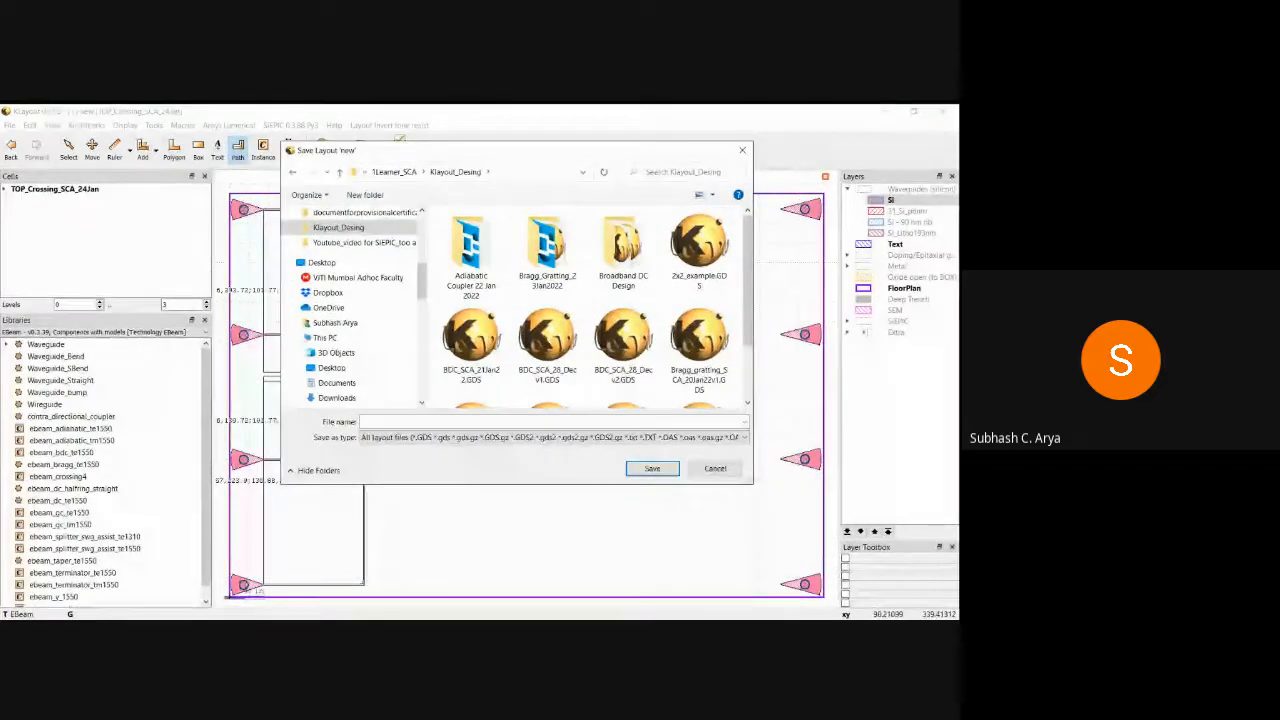
mouse_move(591, 453)
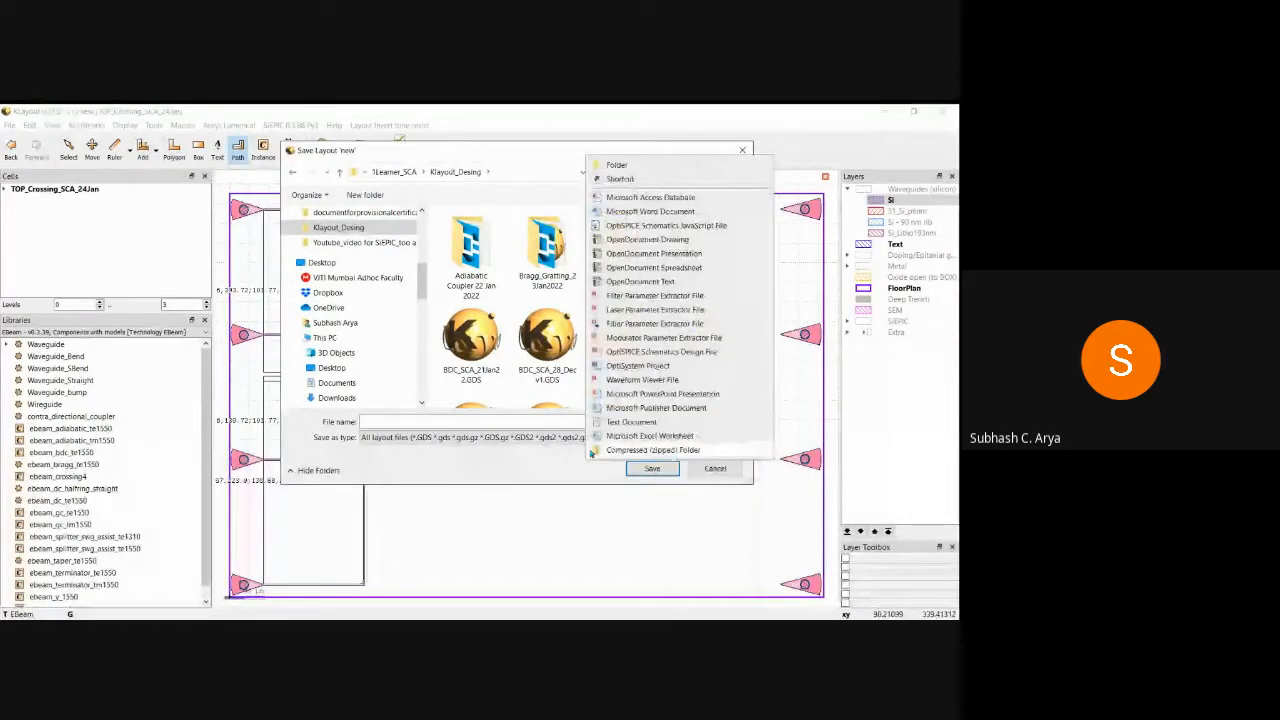
click(606, 165)
text(Crossing)
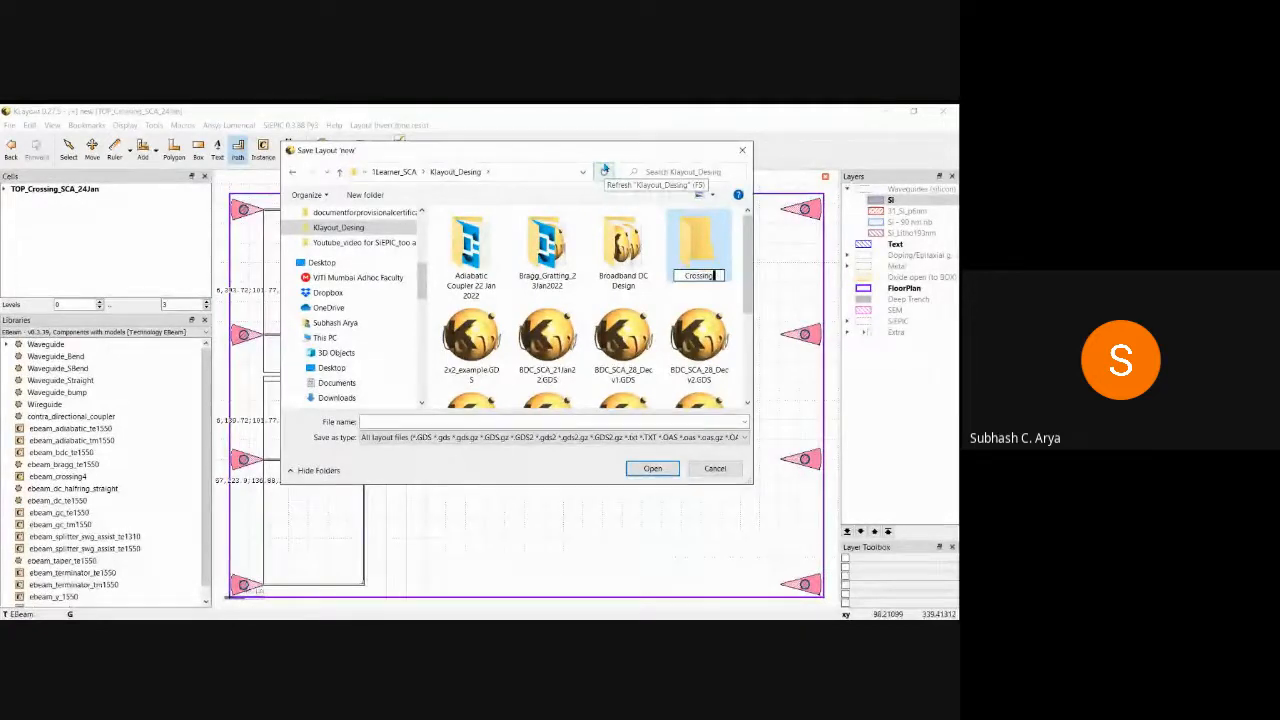
key(Return)
text(_24)
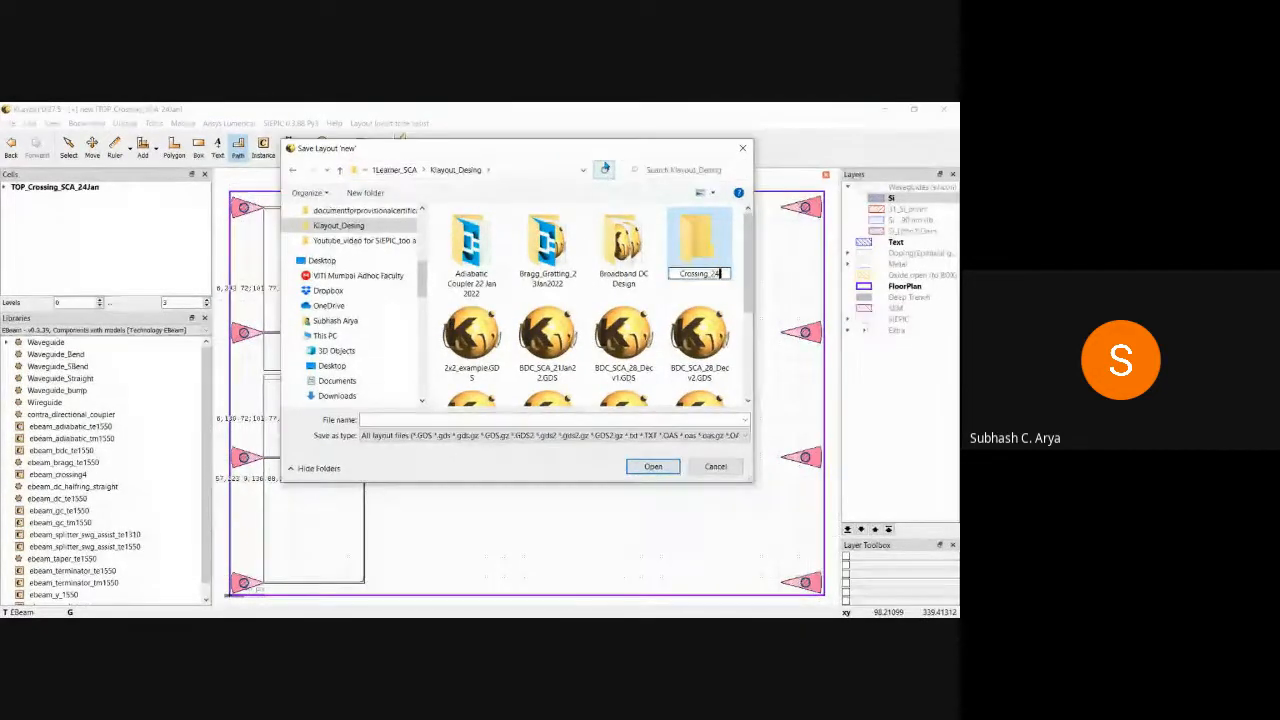
text(Jan)
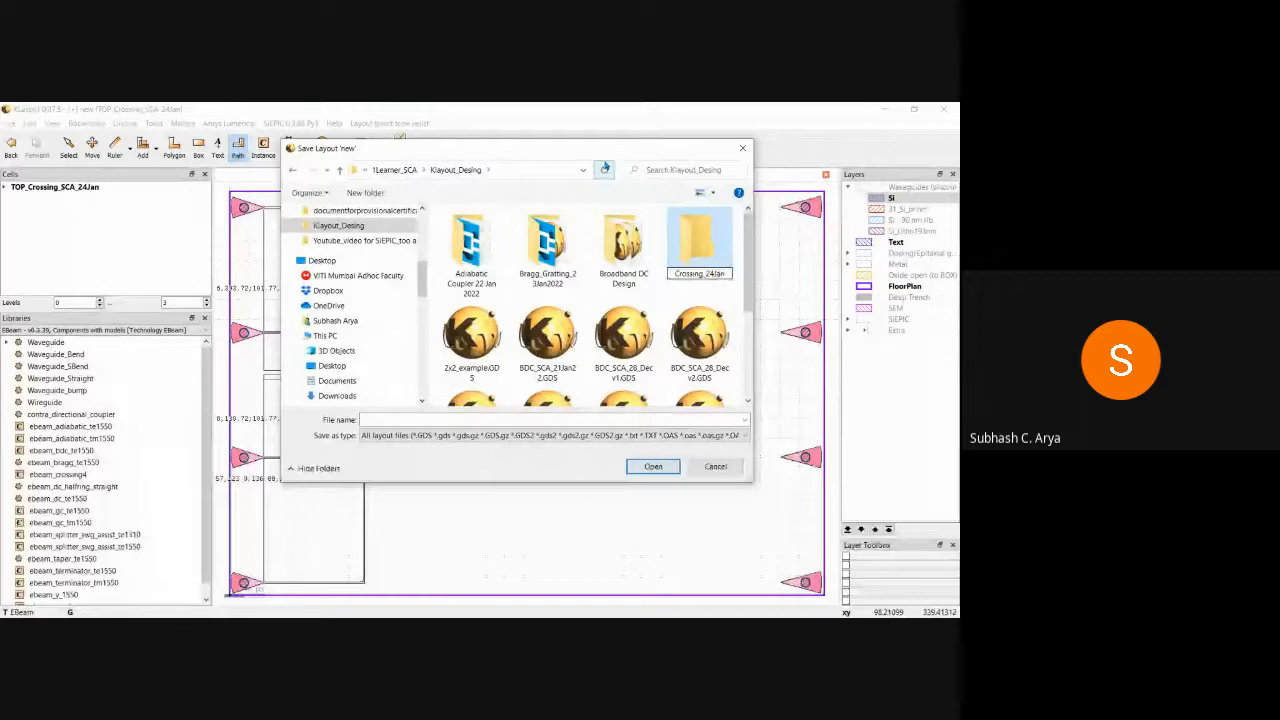
key(Return)
double_click(700, 240)
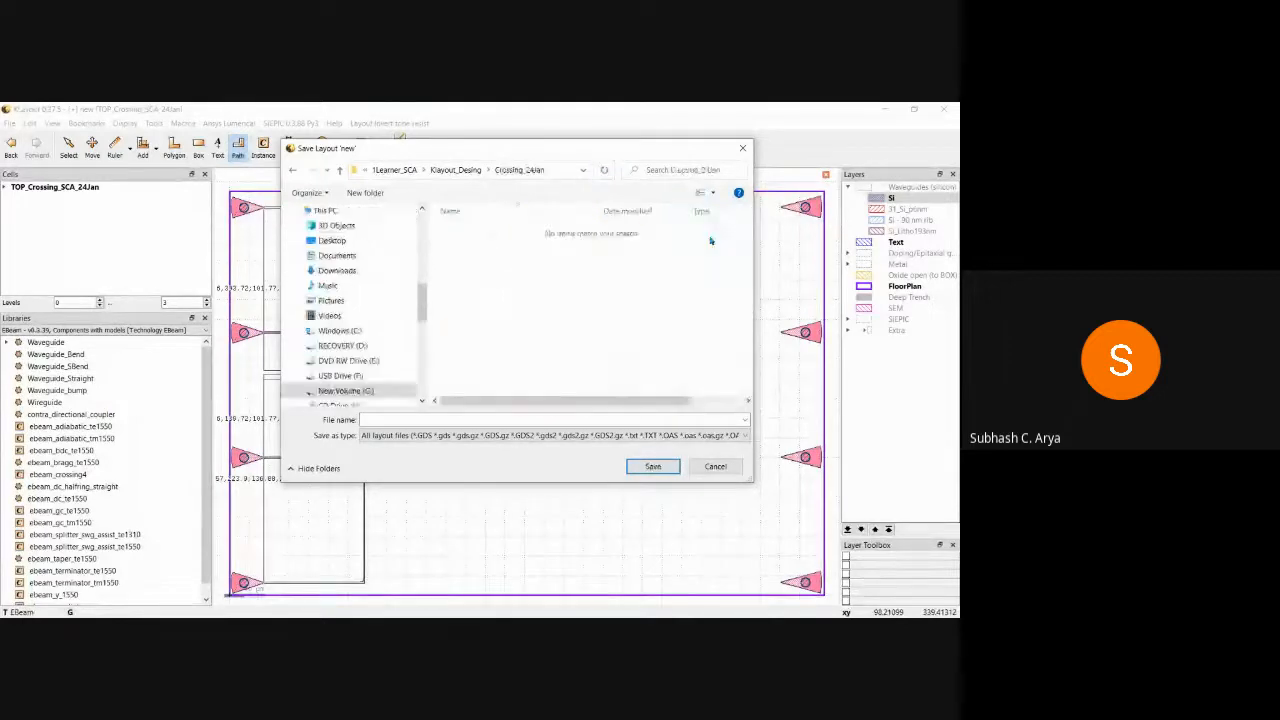
- Save the layout in the Crossing_24Jan folder under the file name Crossing_EBeam_TE_TM_24Jan
click(429, 418)
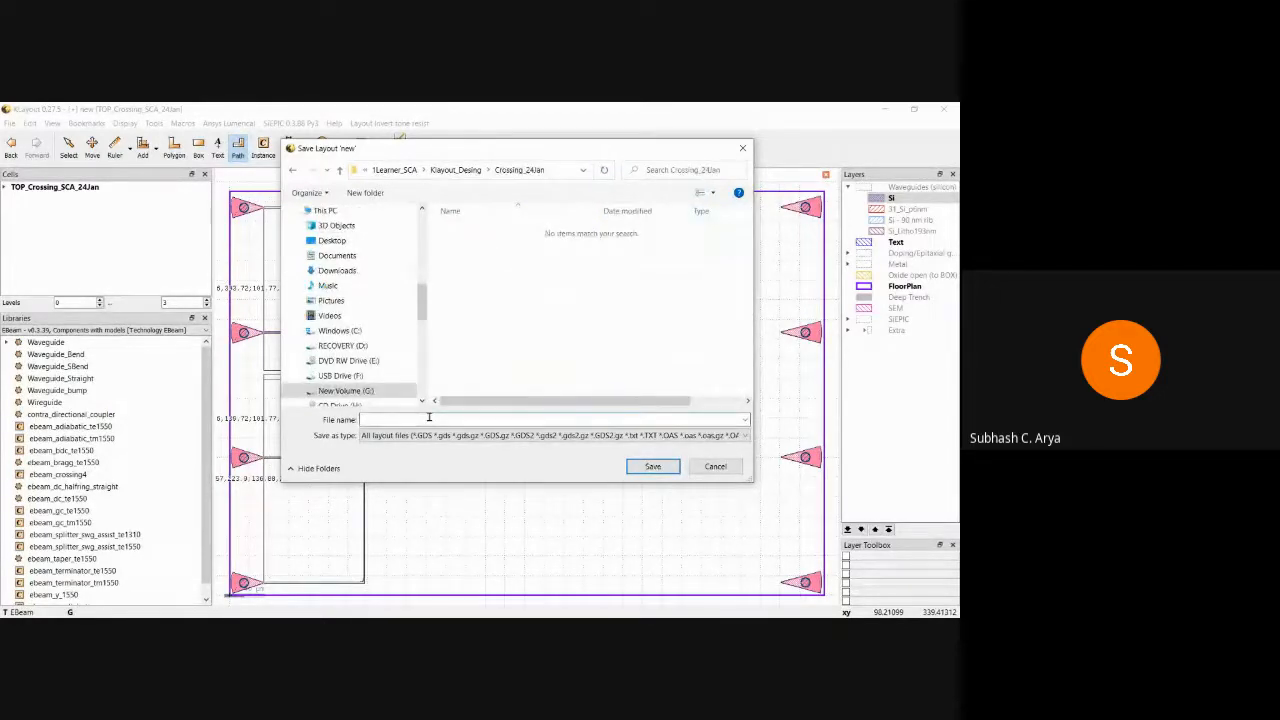
text(Cross)
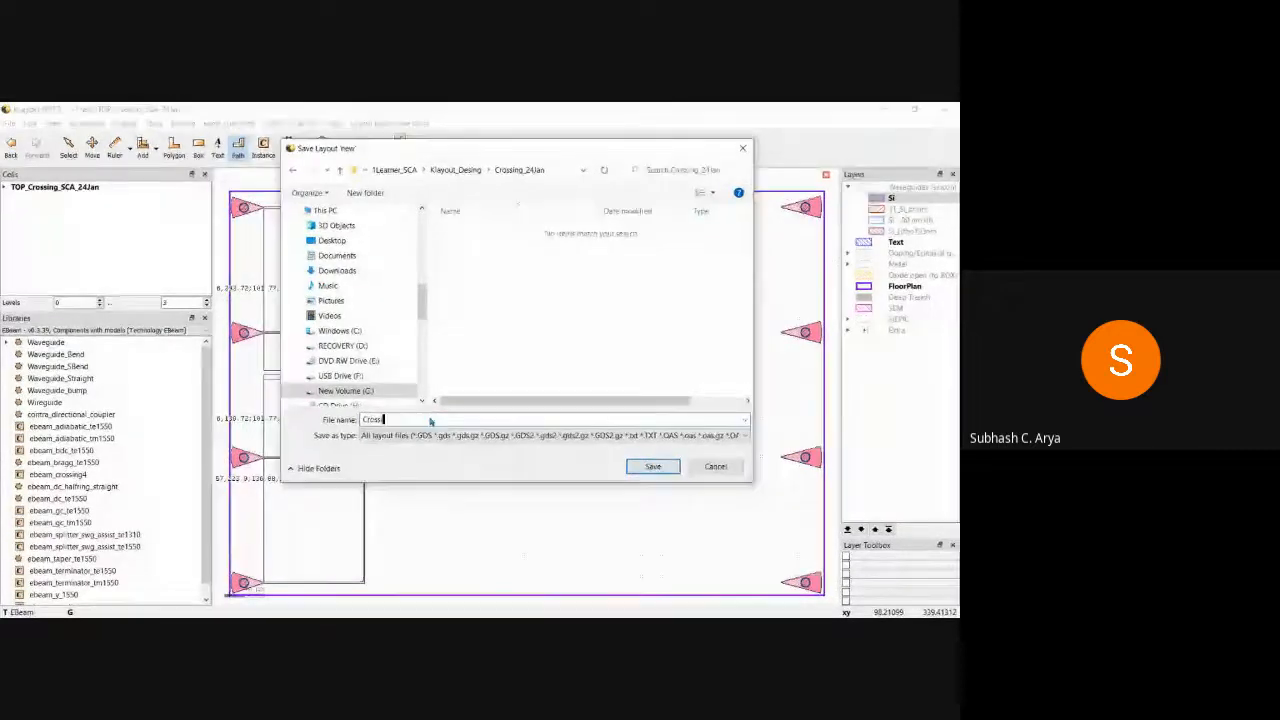
text(ing_EBeam)
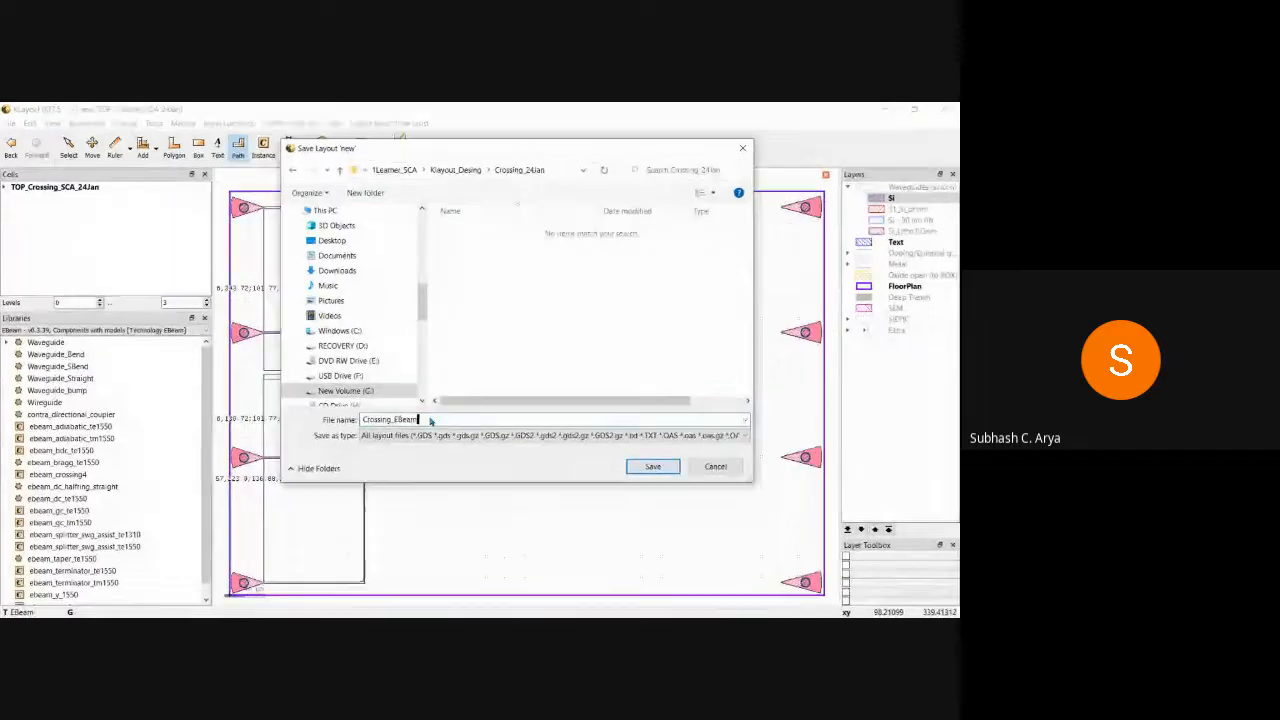
text(_TE_TM)
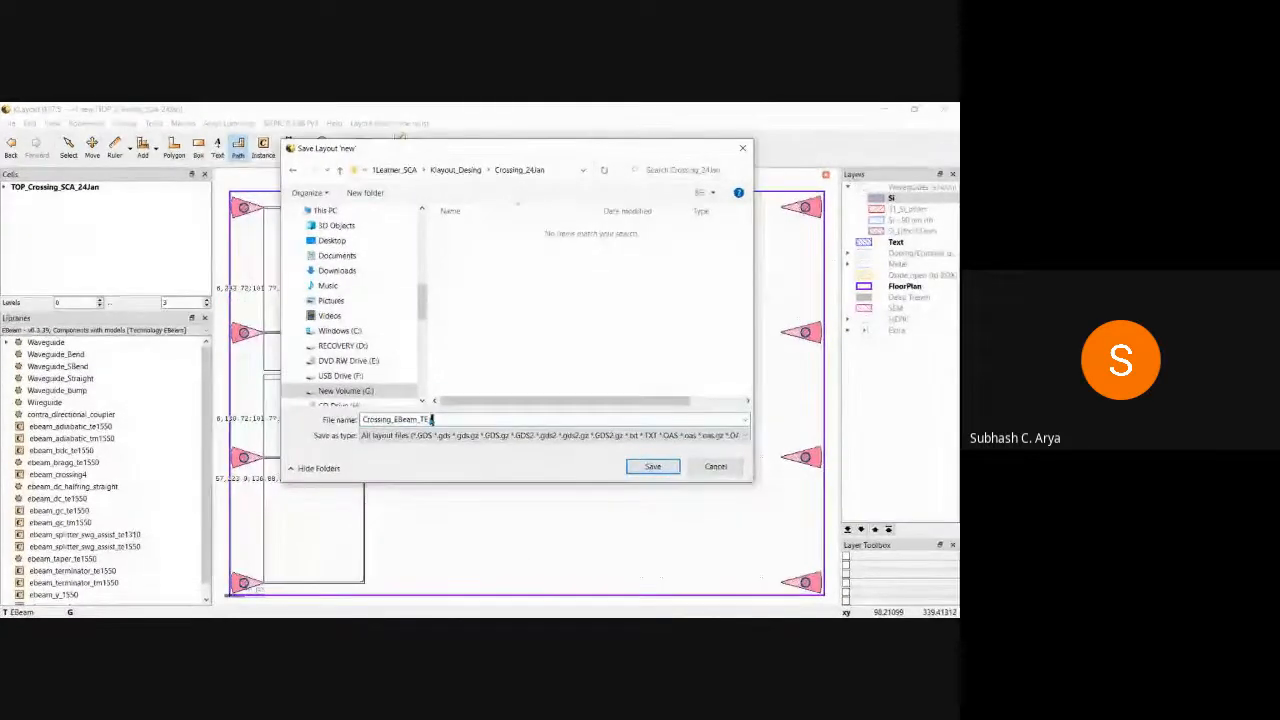
text(_24)
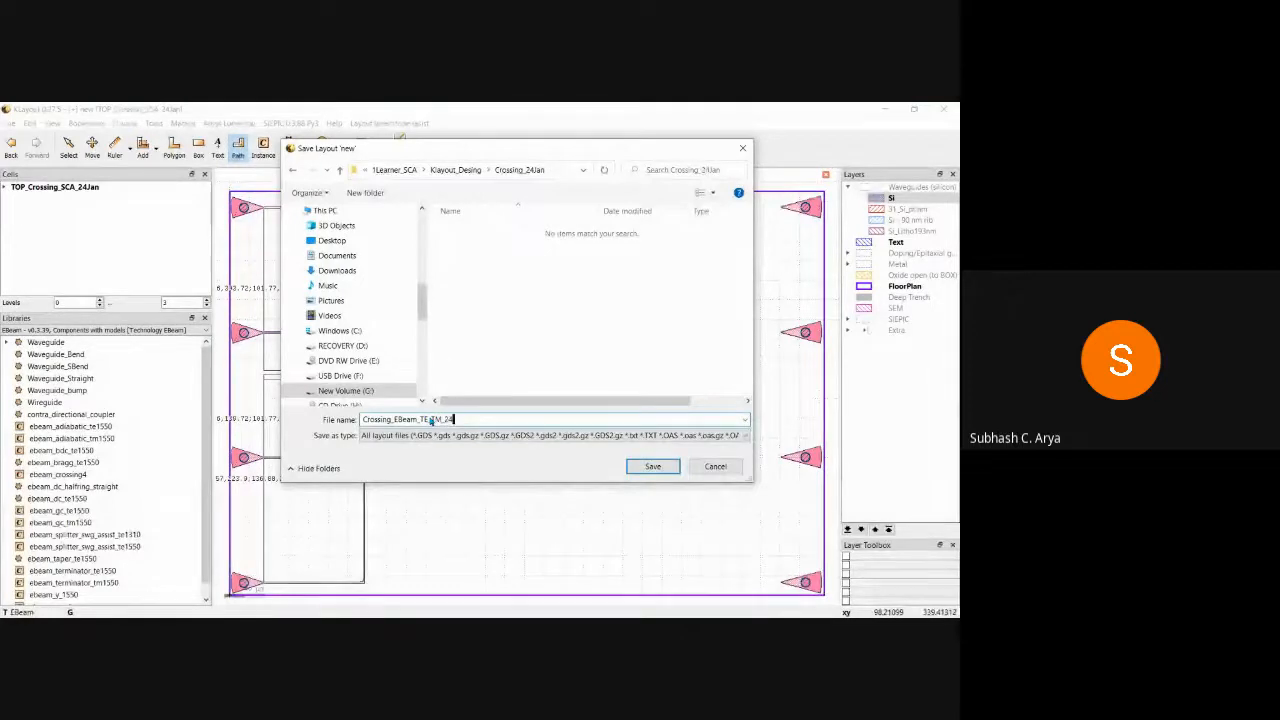
text(Jan)
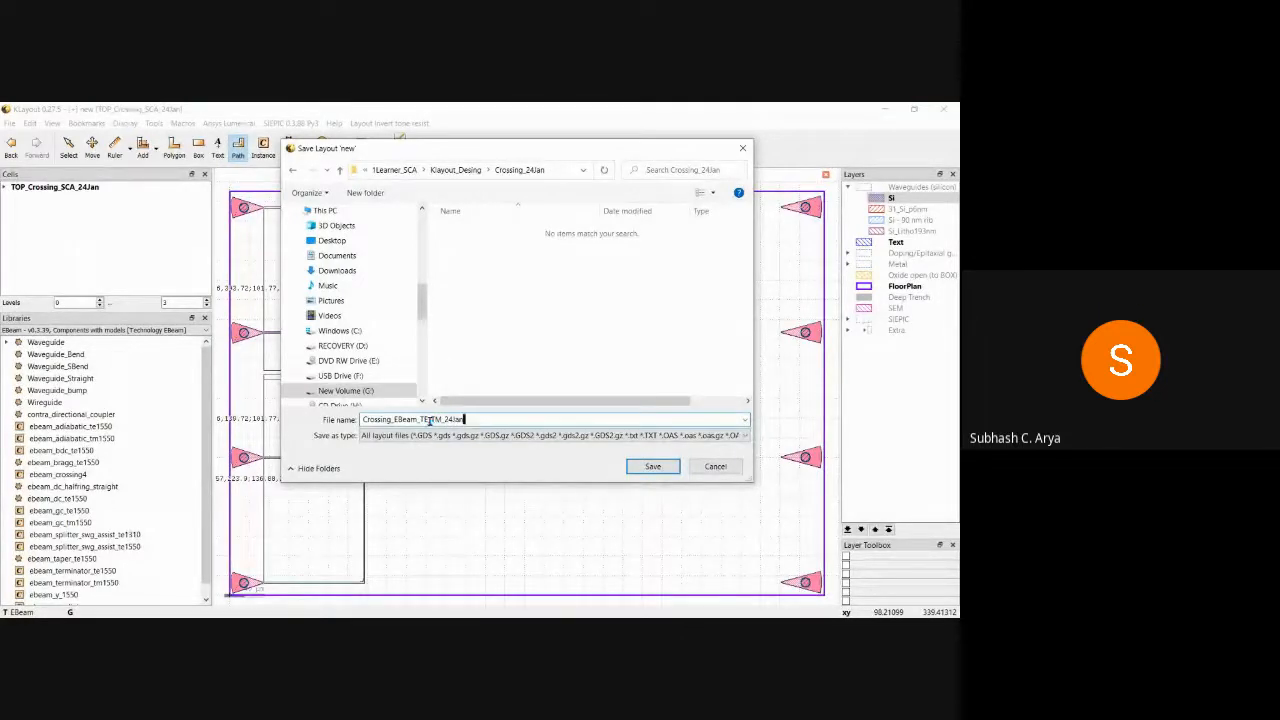
click(653, 467)
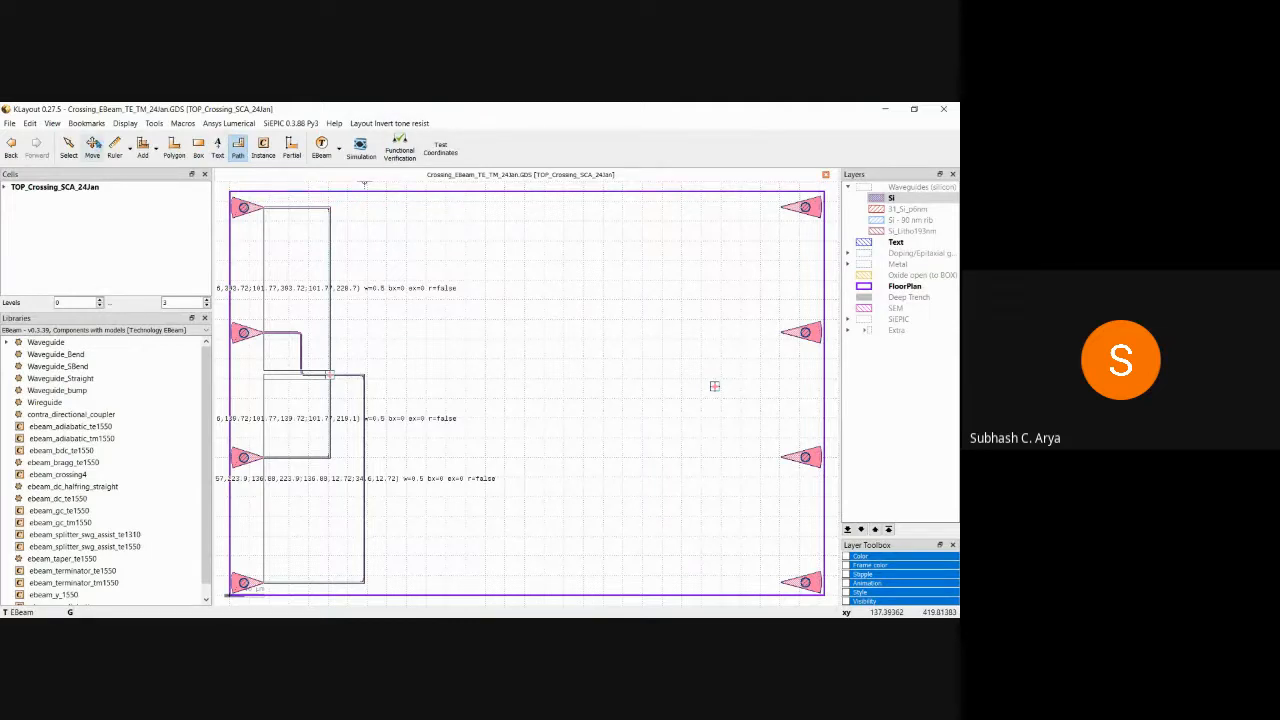
click(70, 146)
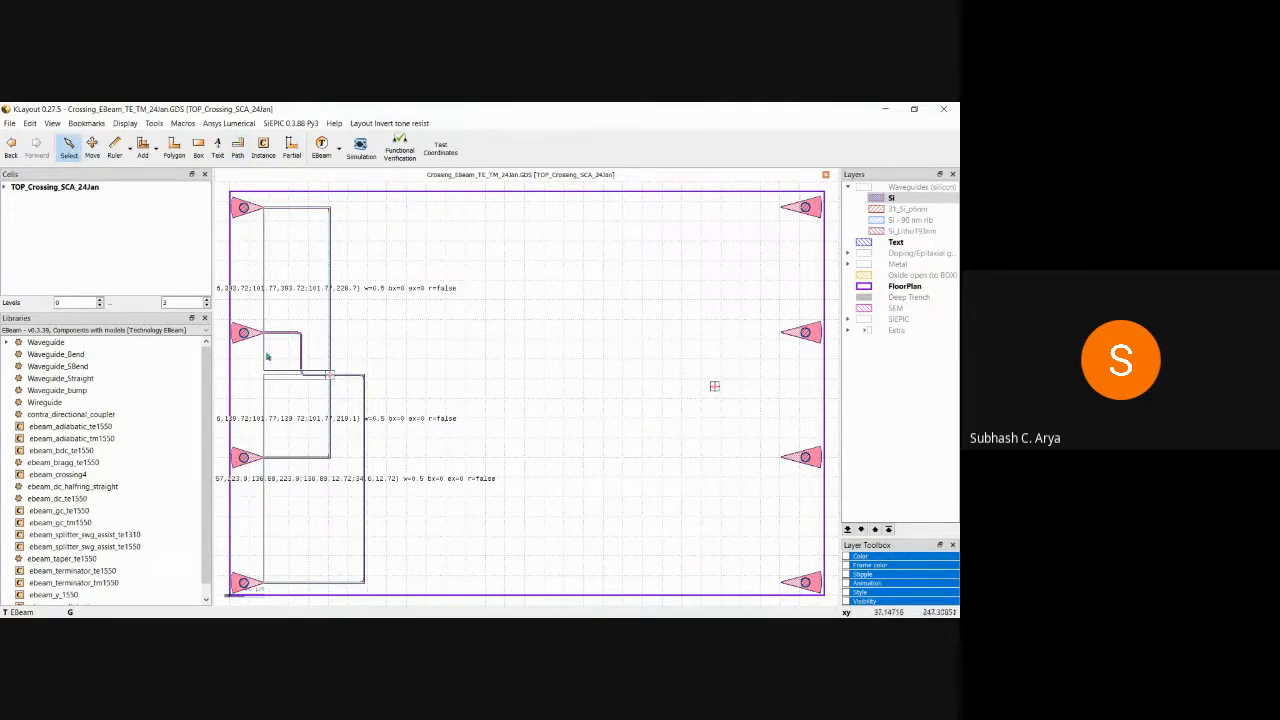
scroll(254, 333, down, 2)
scroll(254, 333, up, 2)
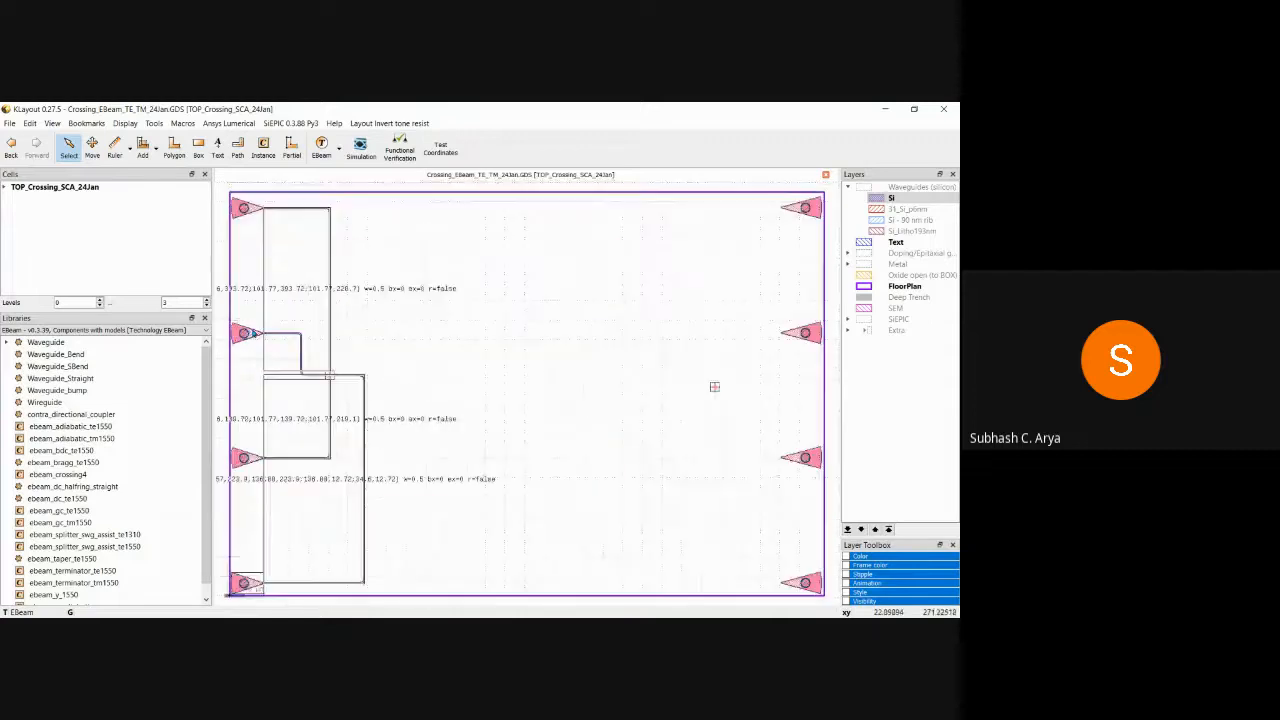
scroll(255, 334, down, 1)
scroll(255, 334, up, 1)
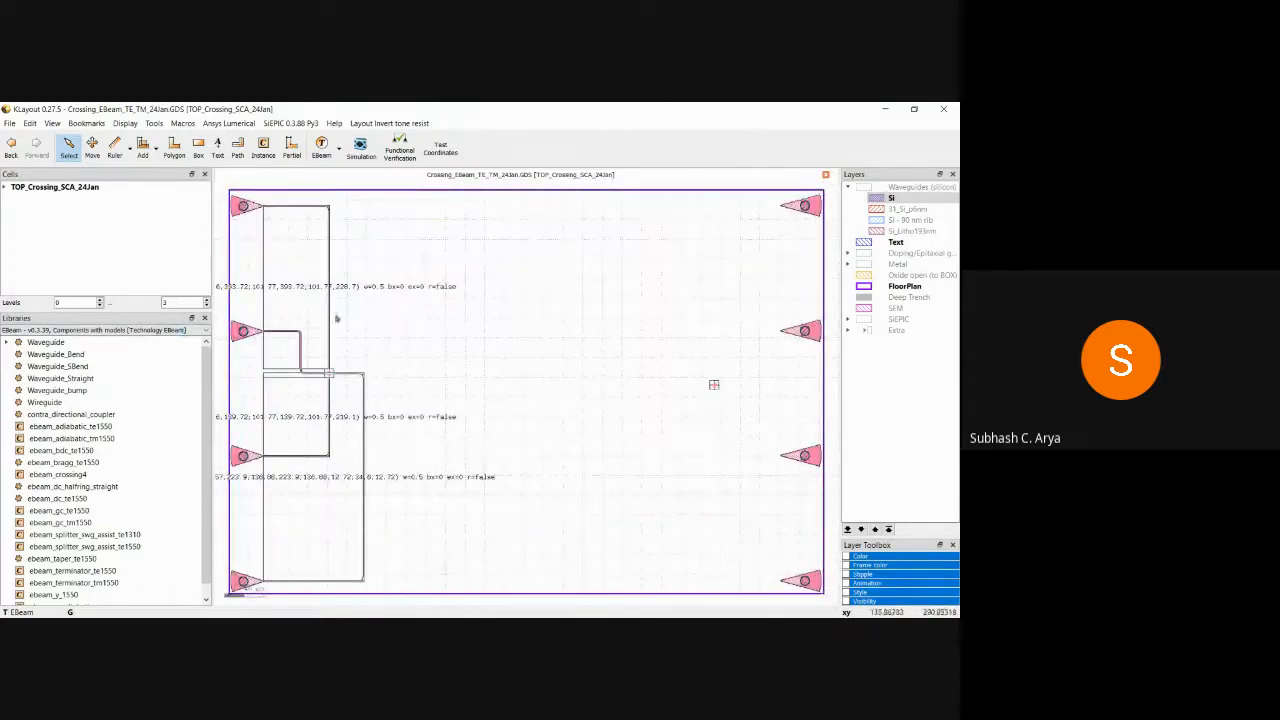
scroll(265, 345, up, 3)
scroll(266, 345, up, 4)
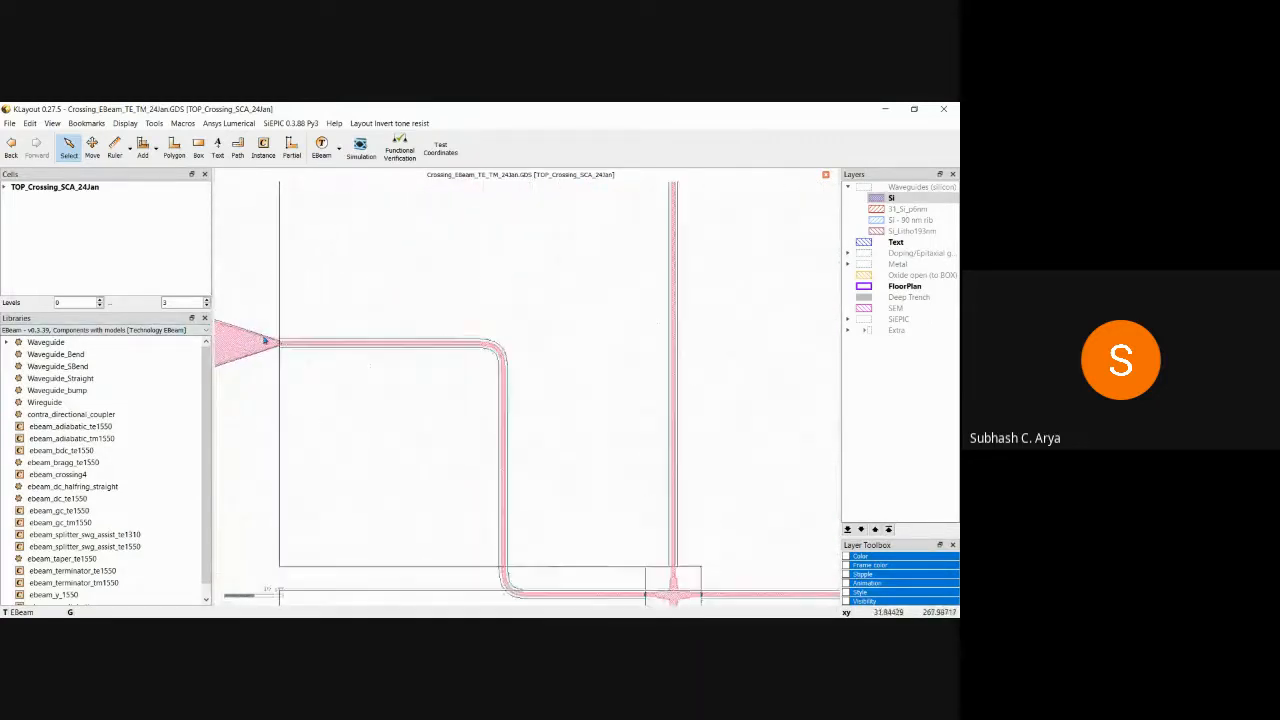
scroll(292, 373, up, 1)
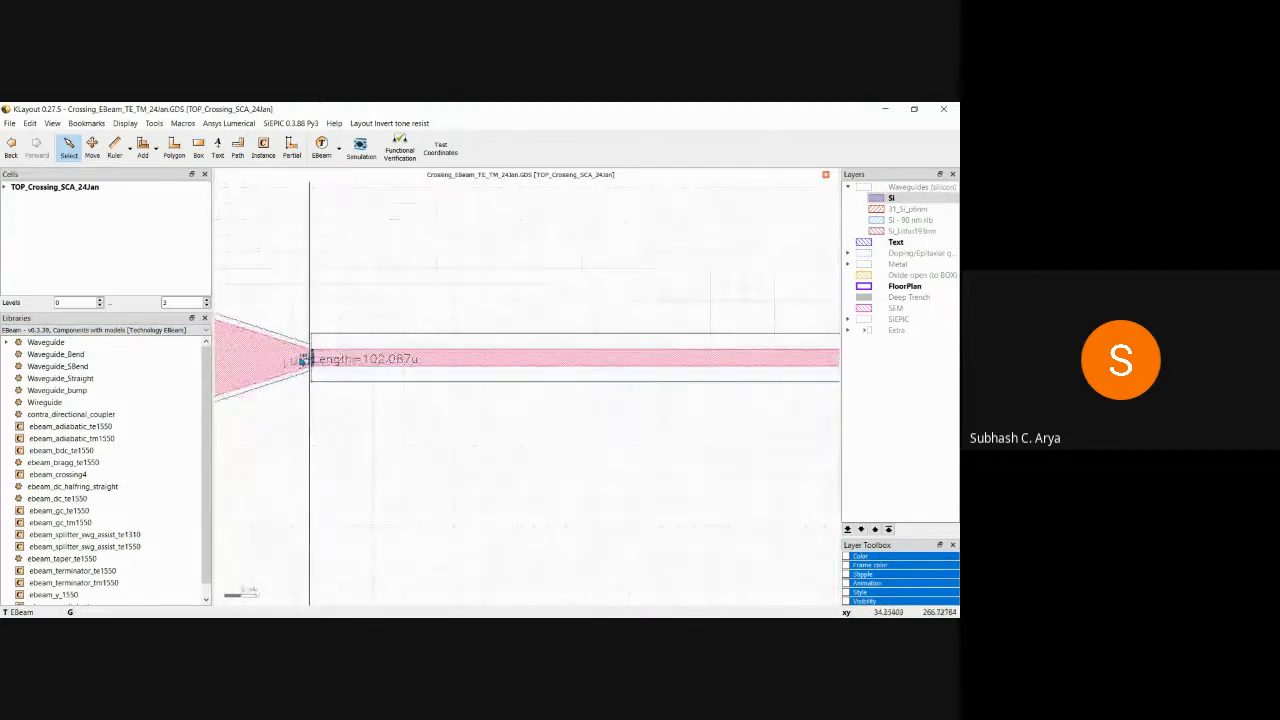
click(381, 355)
key(F2)
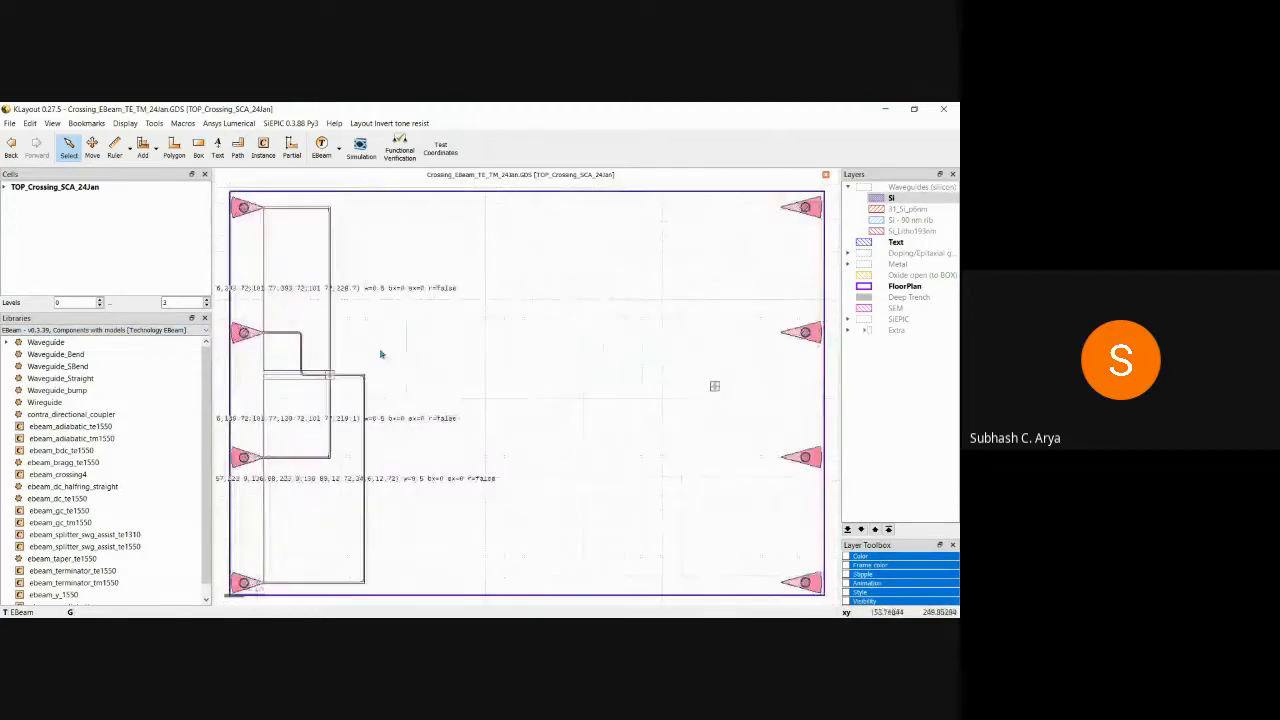
- Set up a text object on the Text layer with the content opt_in_TE_1550_Crossing_SCA24Jan
click(866, 243)
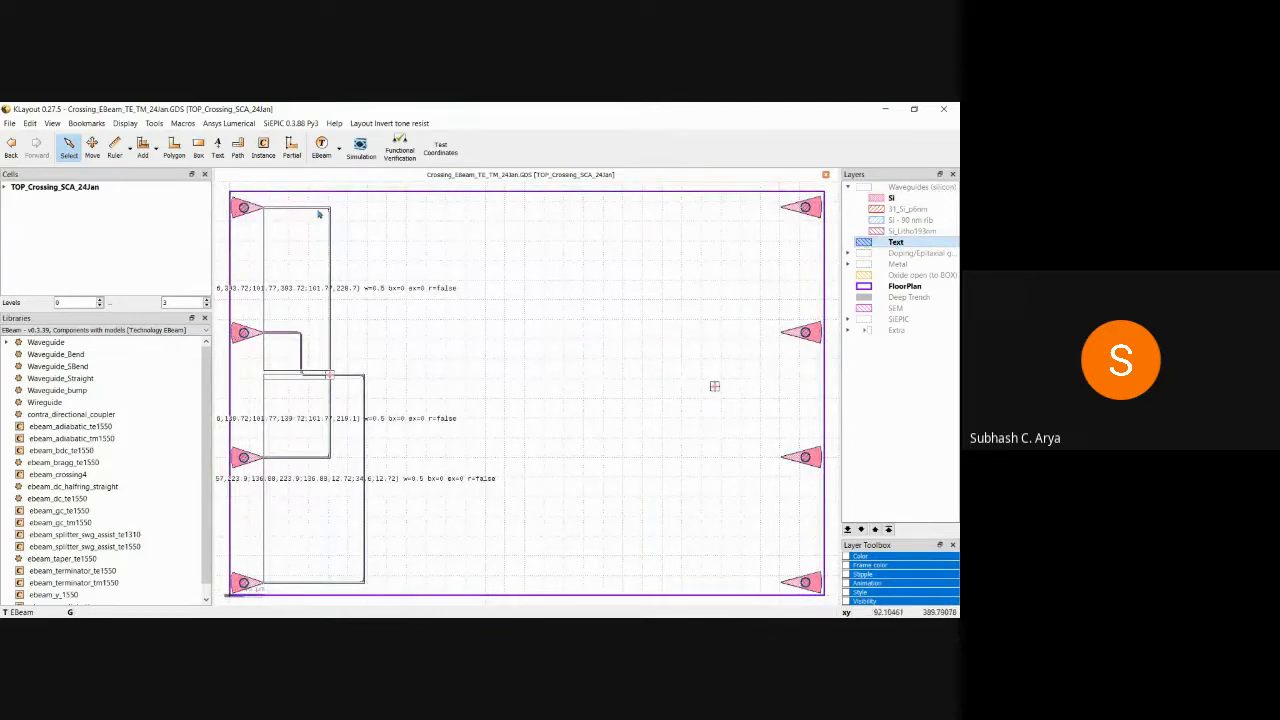
click(217, 145)
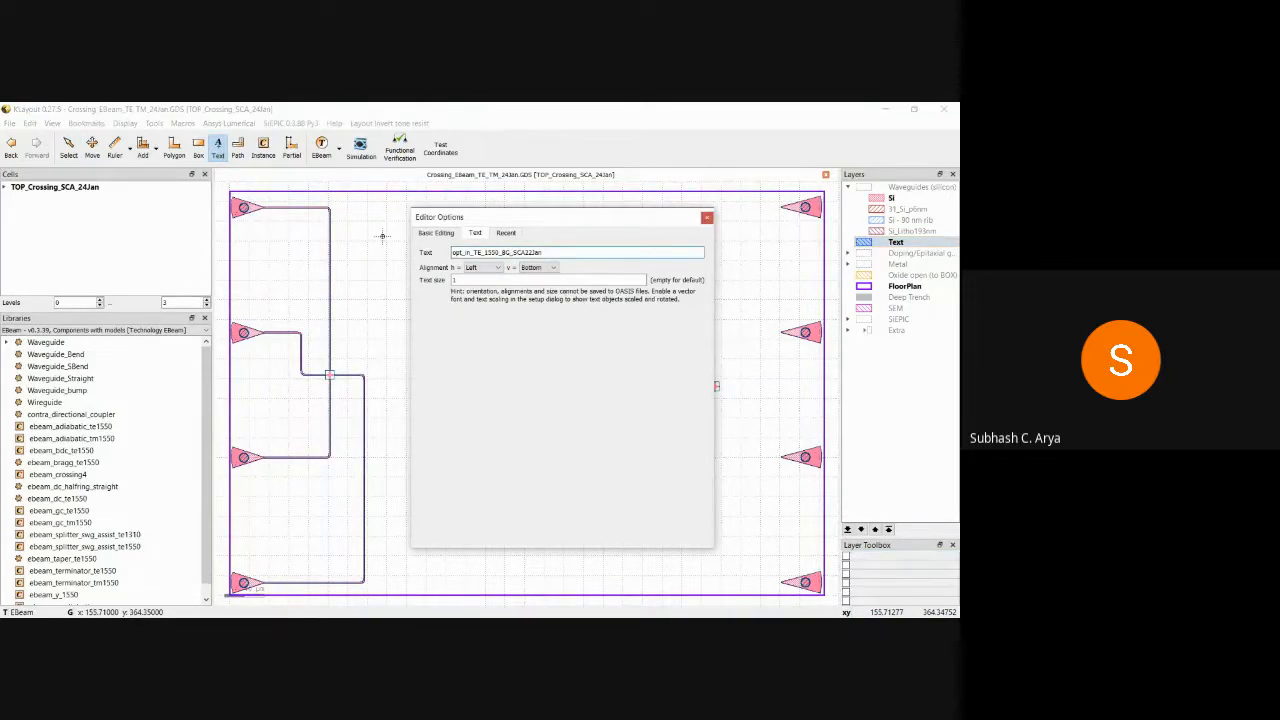
key(BackSpace)
key(BackSpace)
text(Crossing)
click(707, 217)
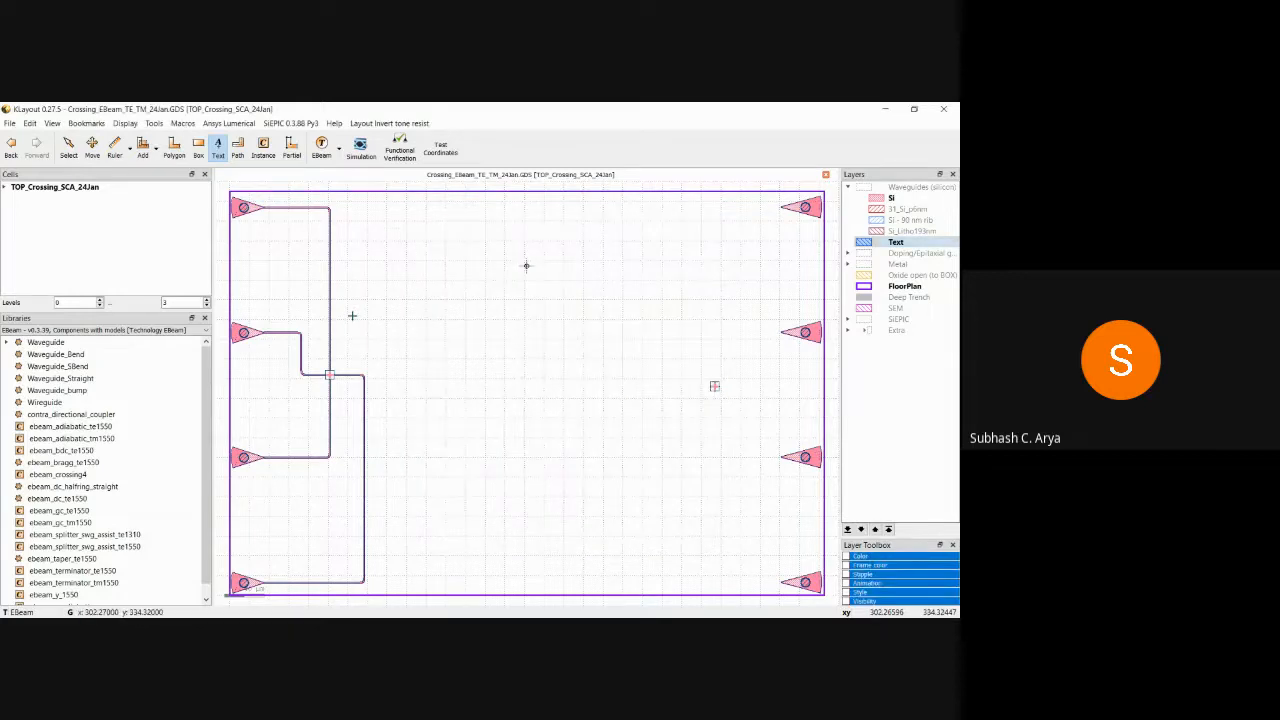
click(307, 374)
scroll(307, 374, up, 4)
scroll(307, 374, down, 1)
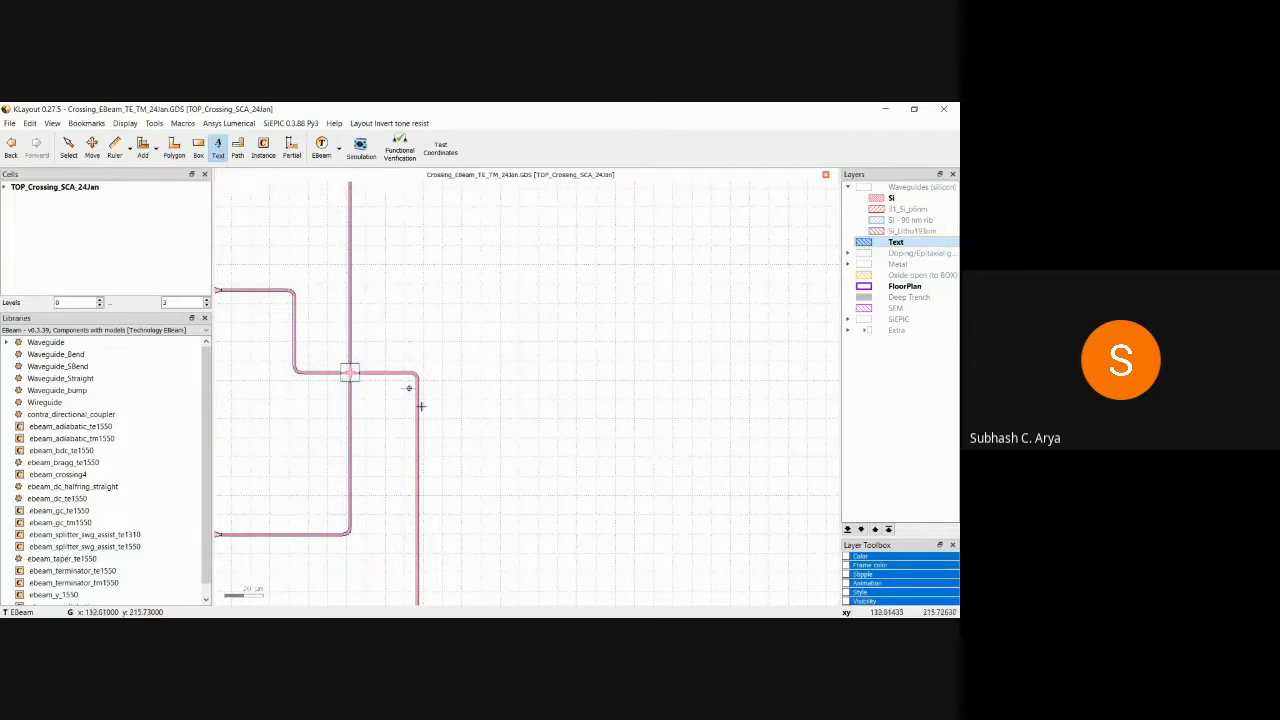
scroll(418, 400, down, 1)
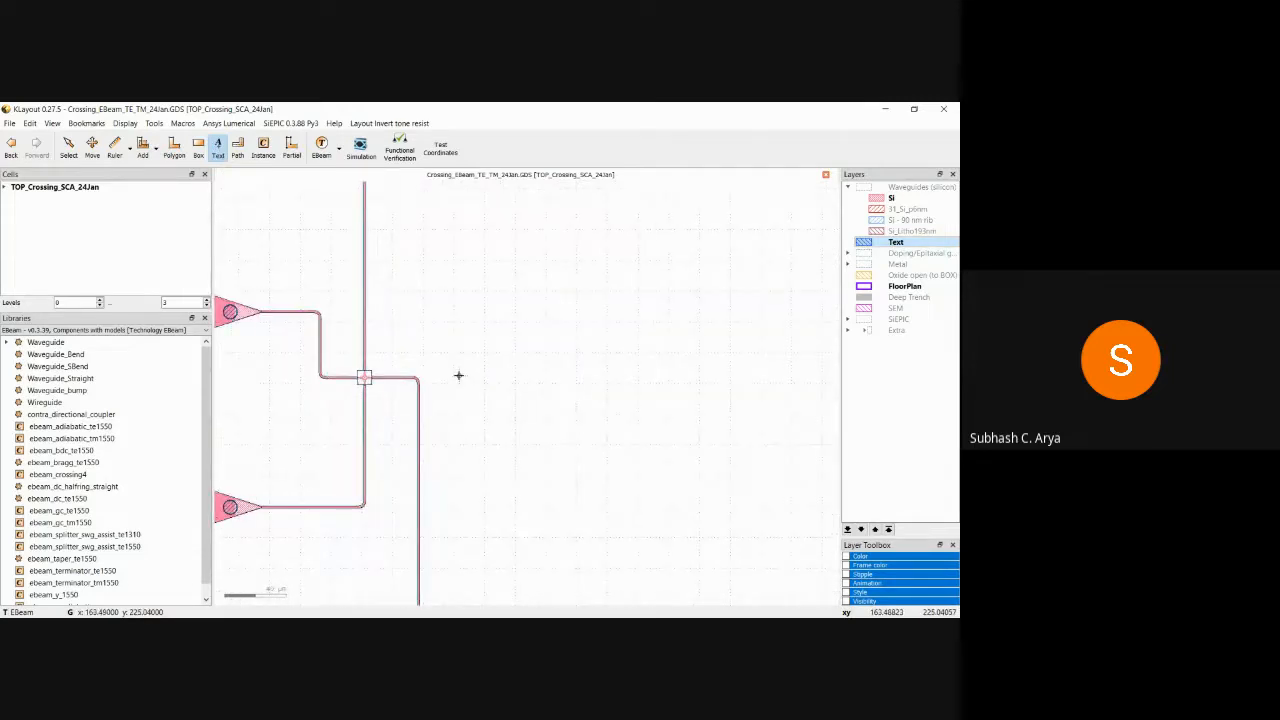
key(Escape)
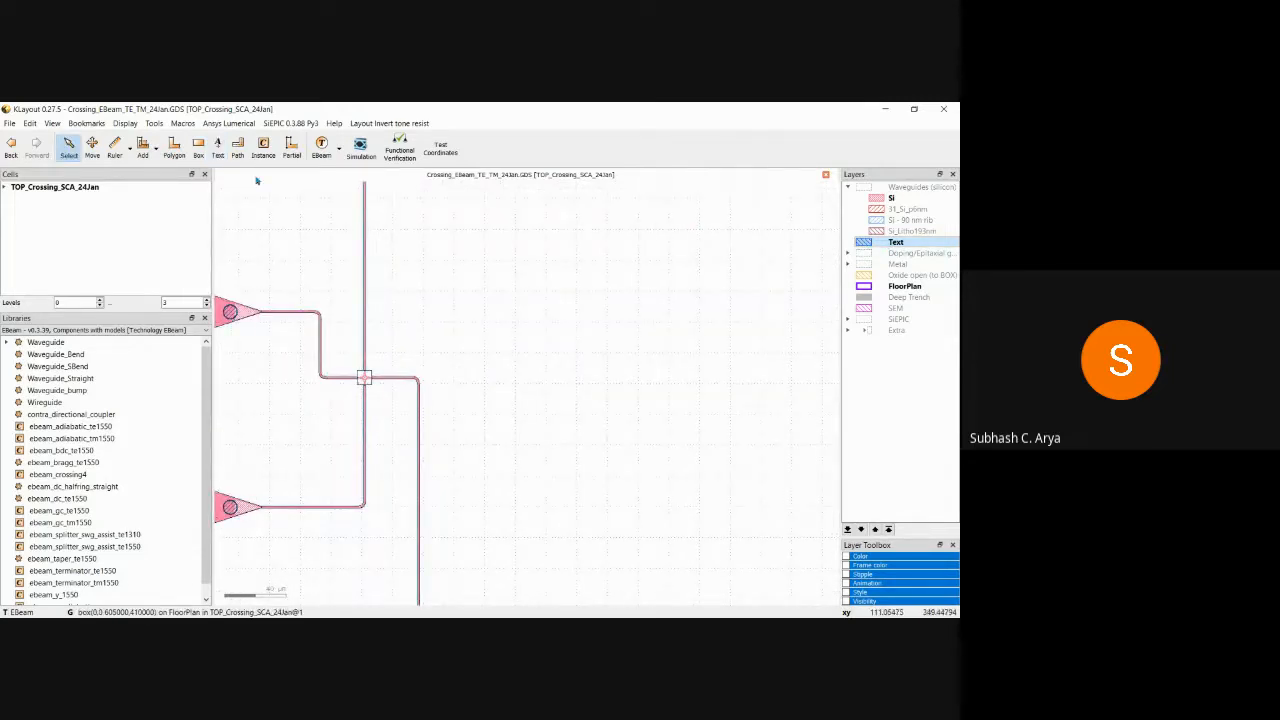
- Place the opt_in_TE_1550_Crossing_SCA24Jan label at the second-highest left coupler's waveguide port, about (34.61, 266.72) µm, and save the layout
click(217, 148)
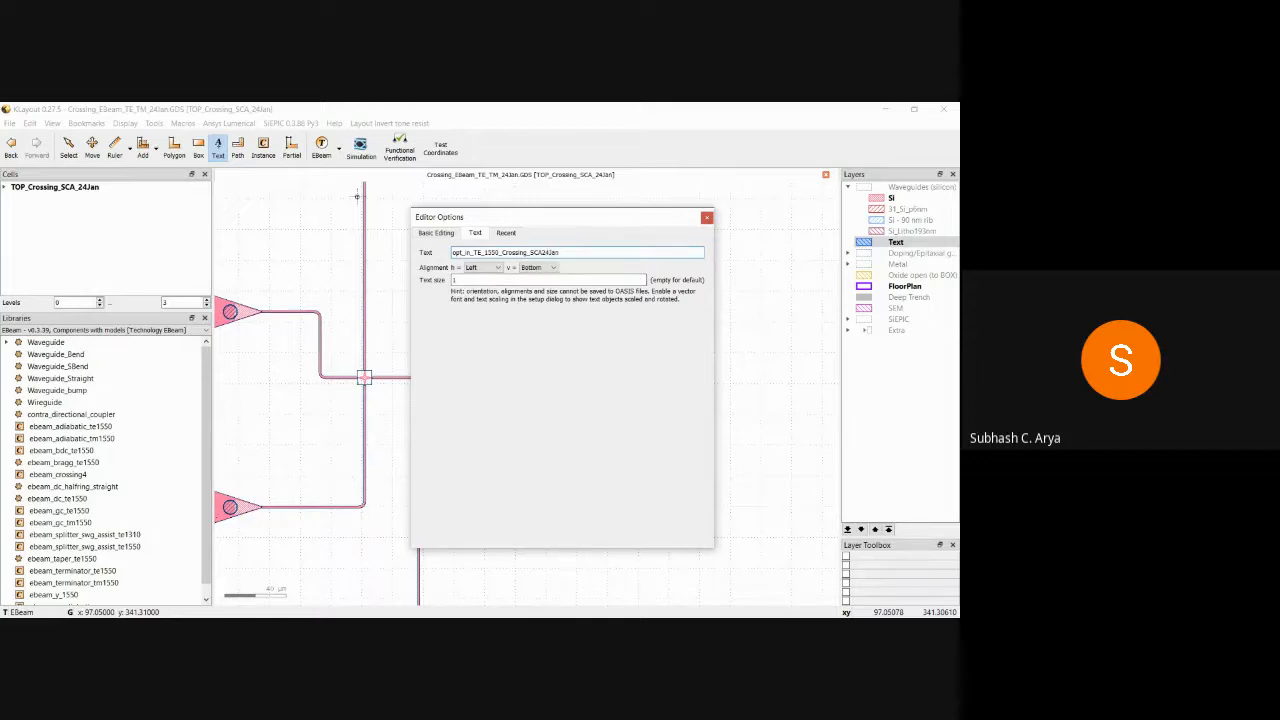
click(707, 217)
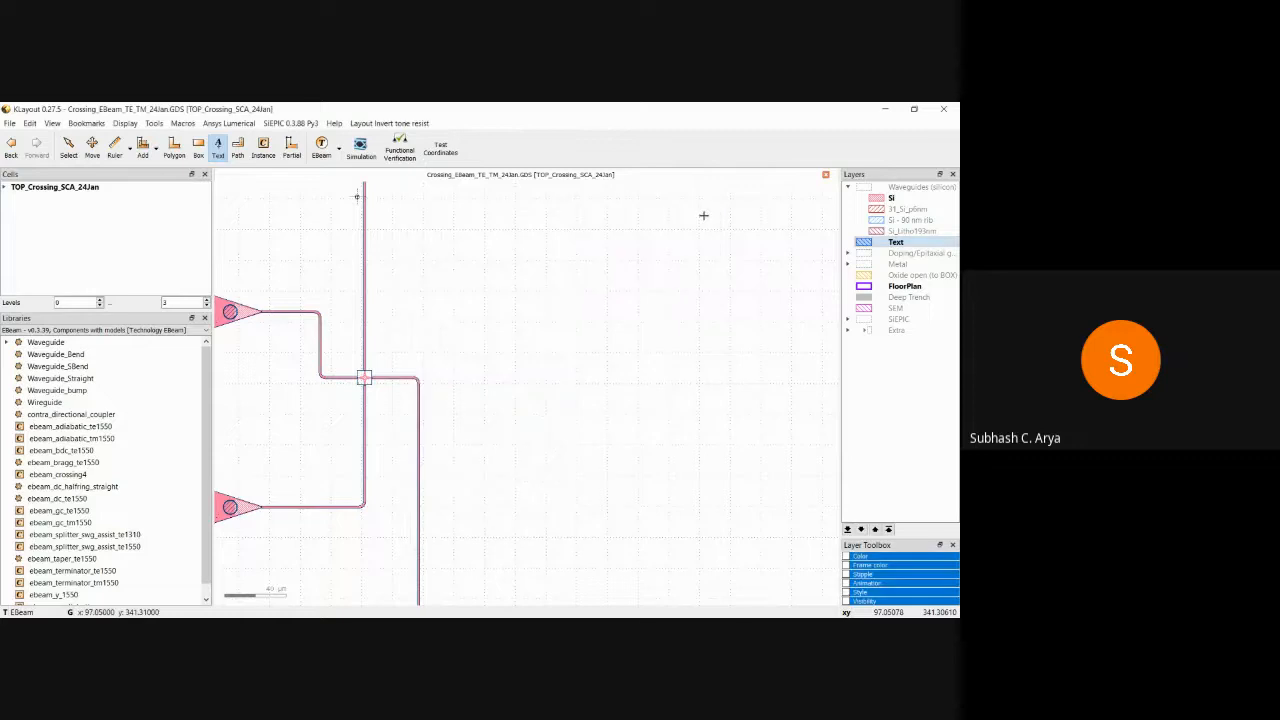
scroll(230, 312, up, 6)
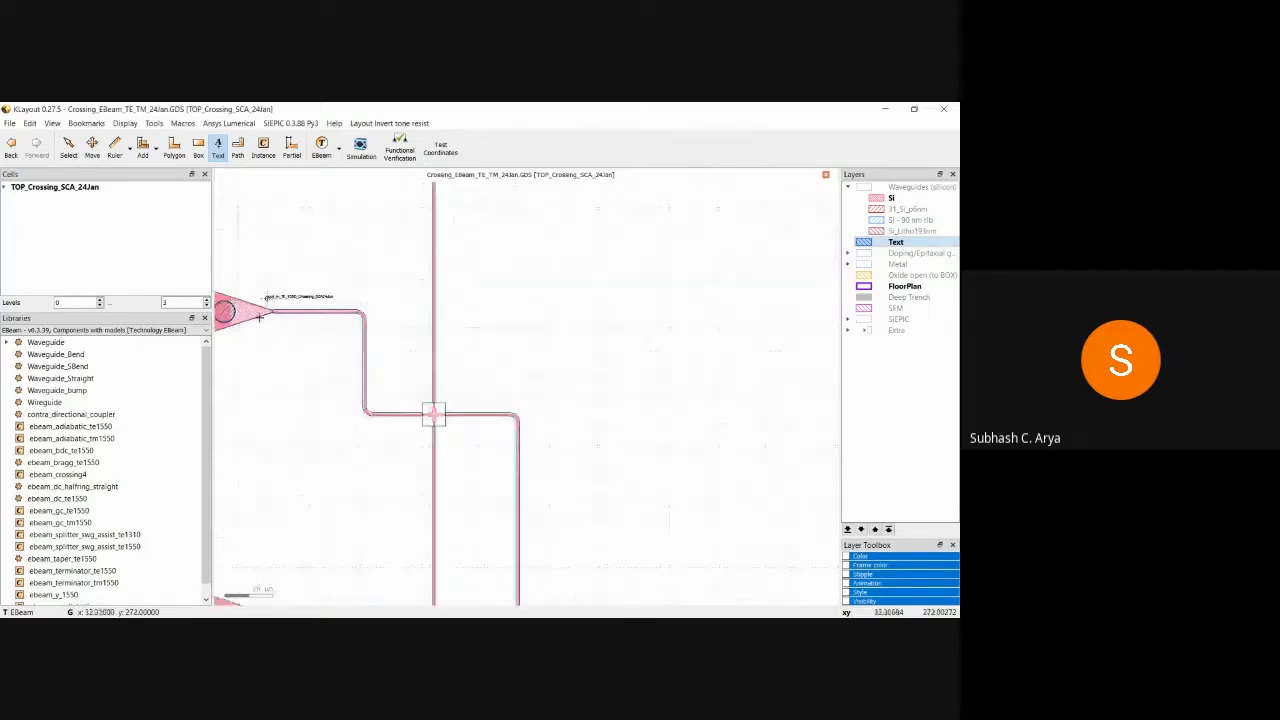
scroll(310, 300, up, 4)
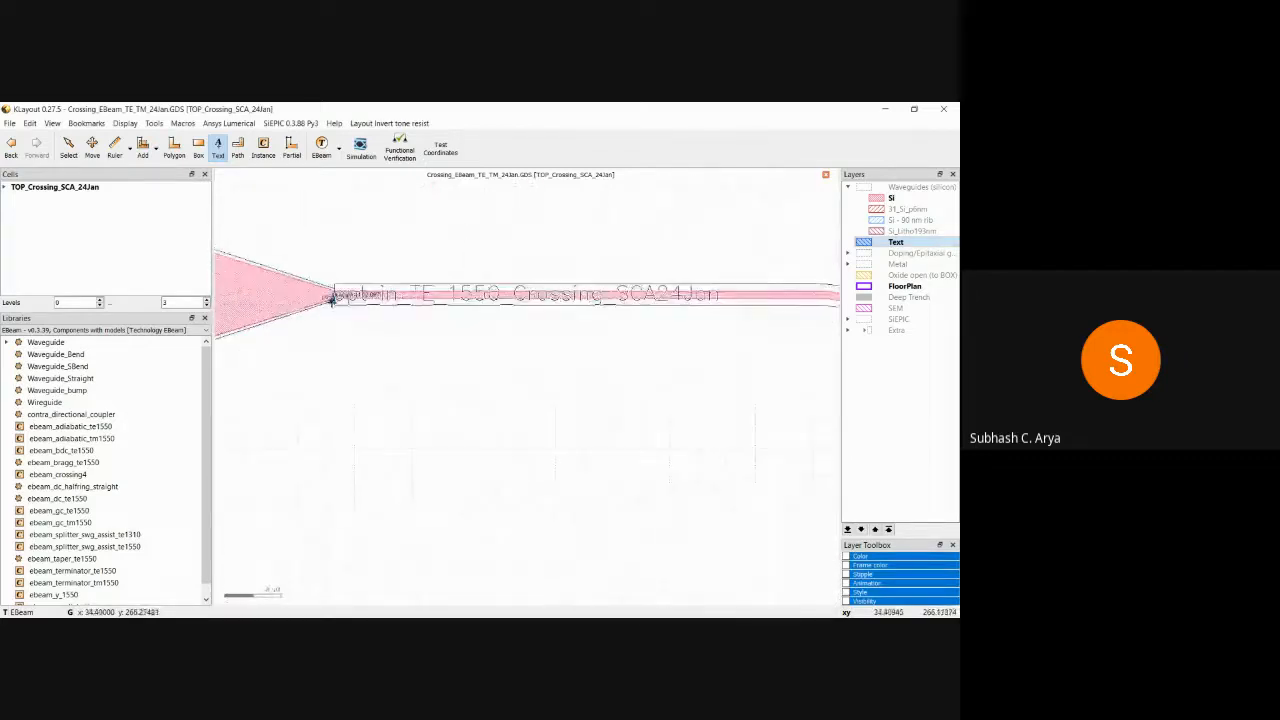
scroll(333, 298, up, 2)
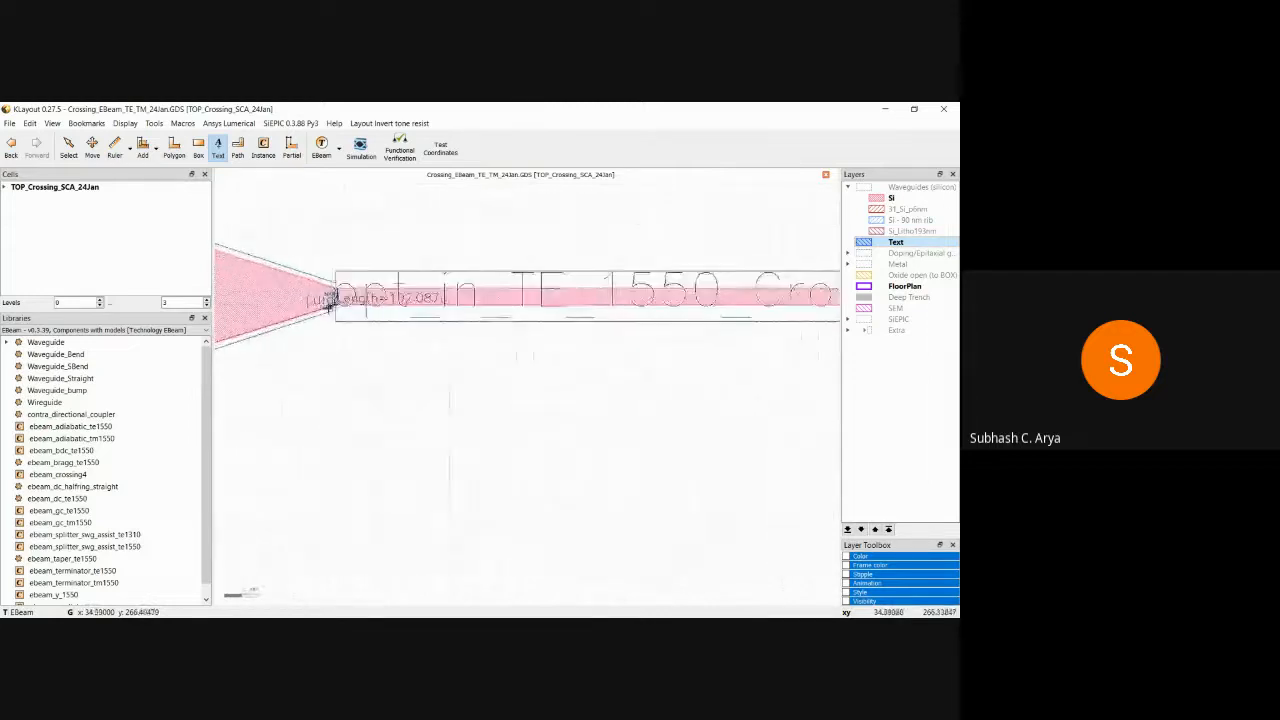
scroll(333, 300, up, 4)
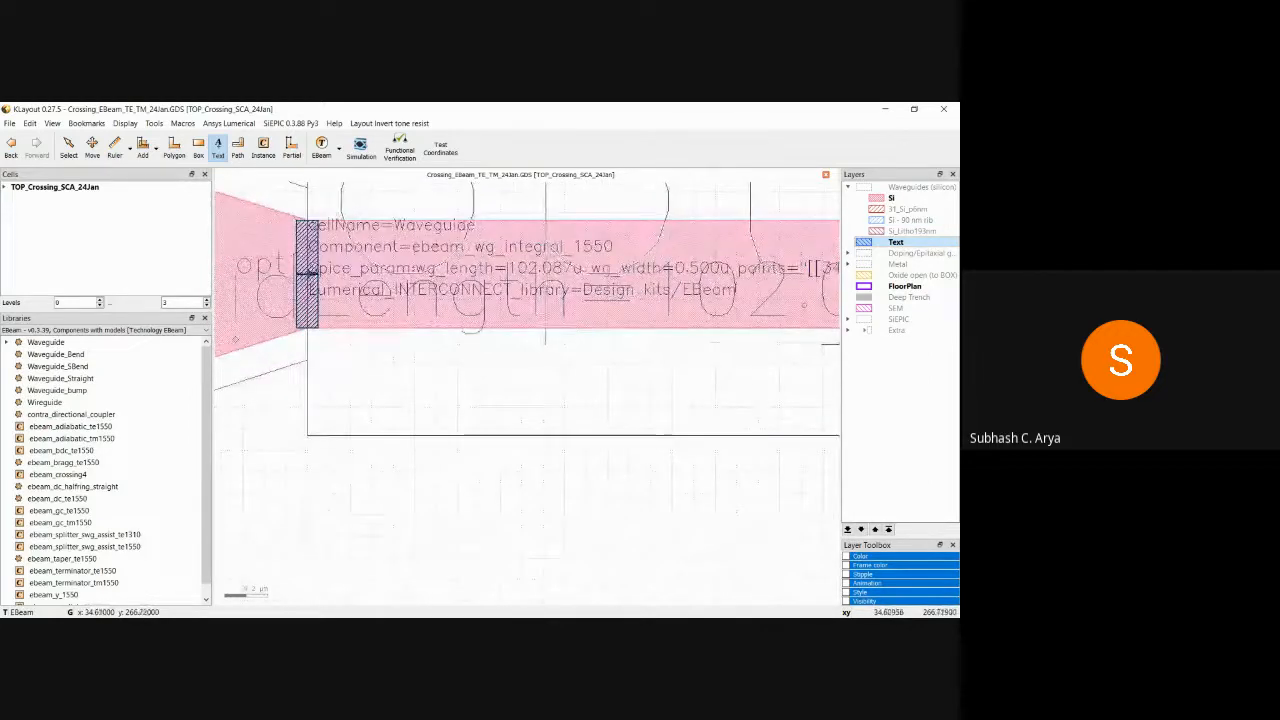
click(307, 273)
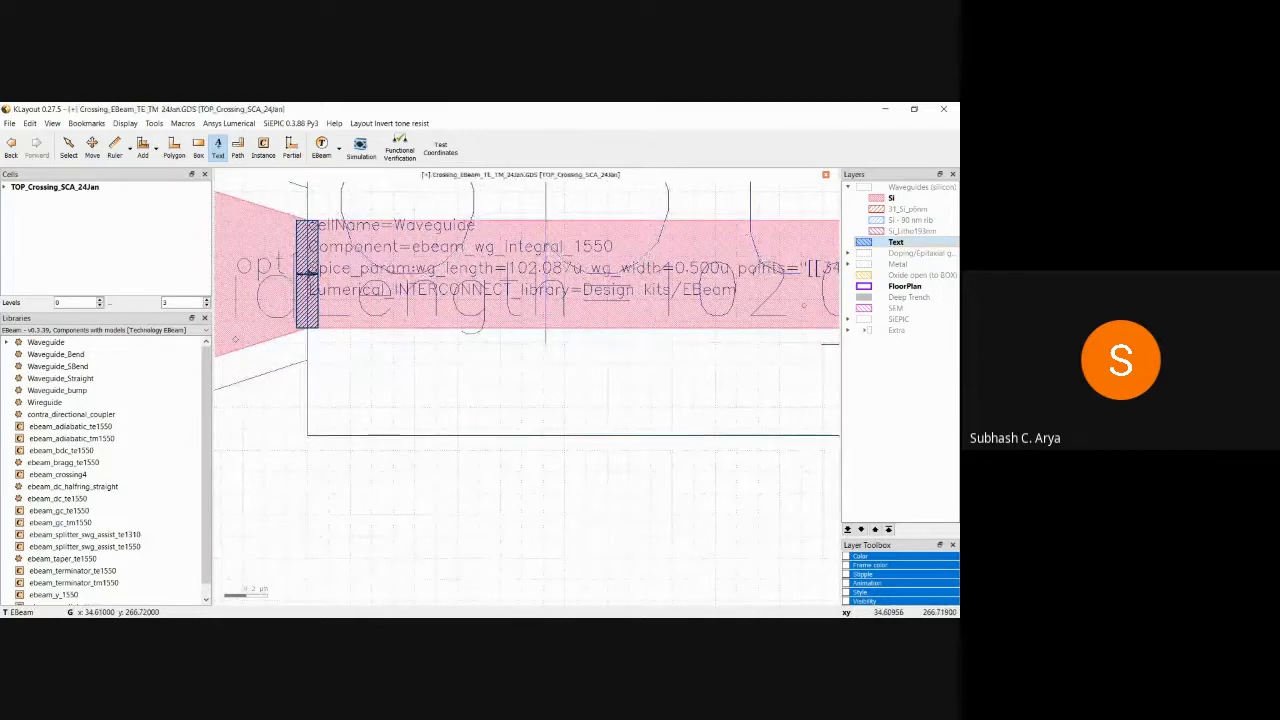
key(Escape)
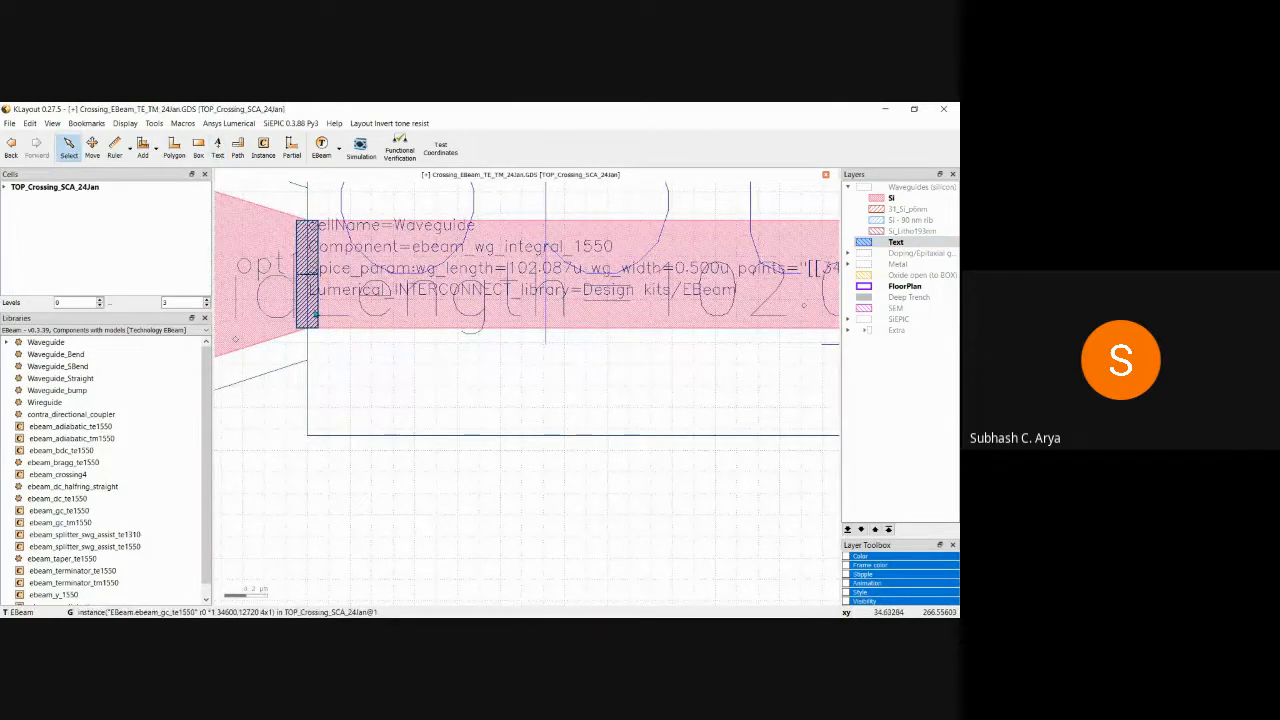
key(F2)
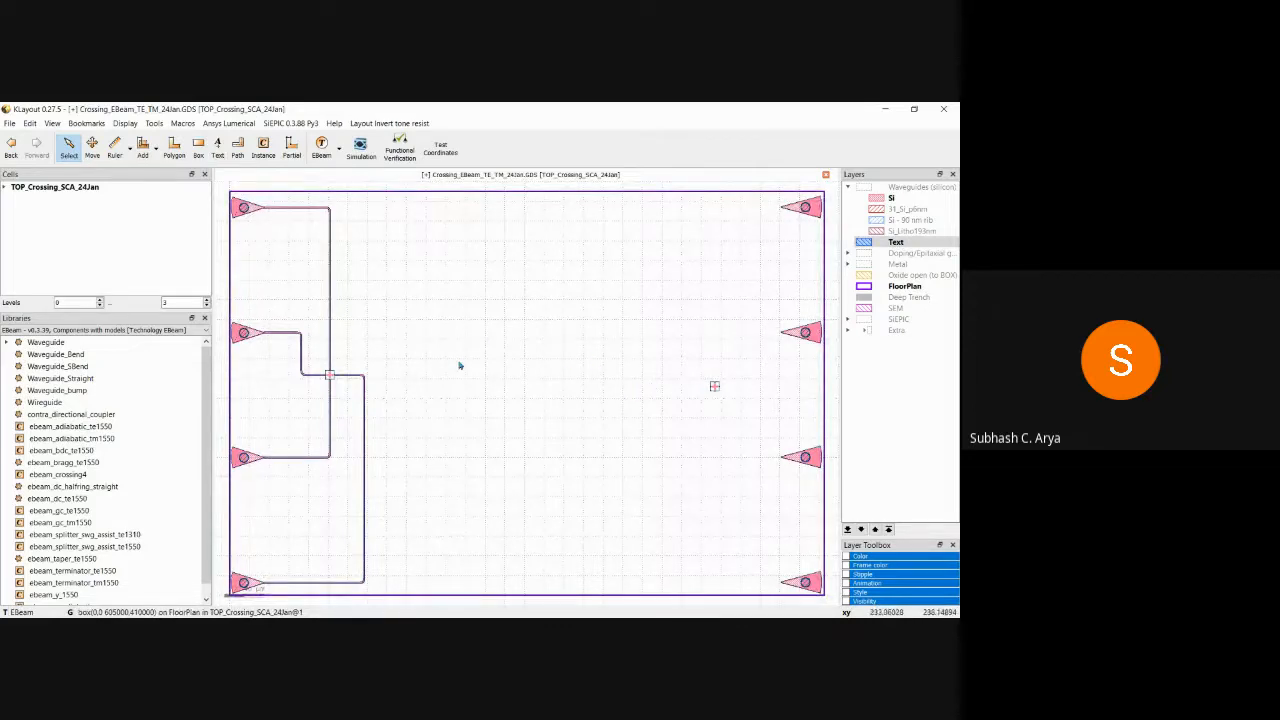
click(11, 126)
click(52, 306)
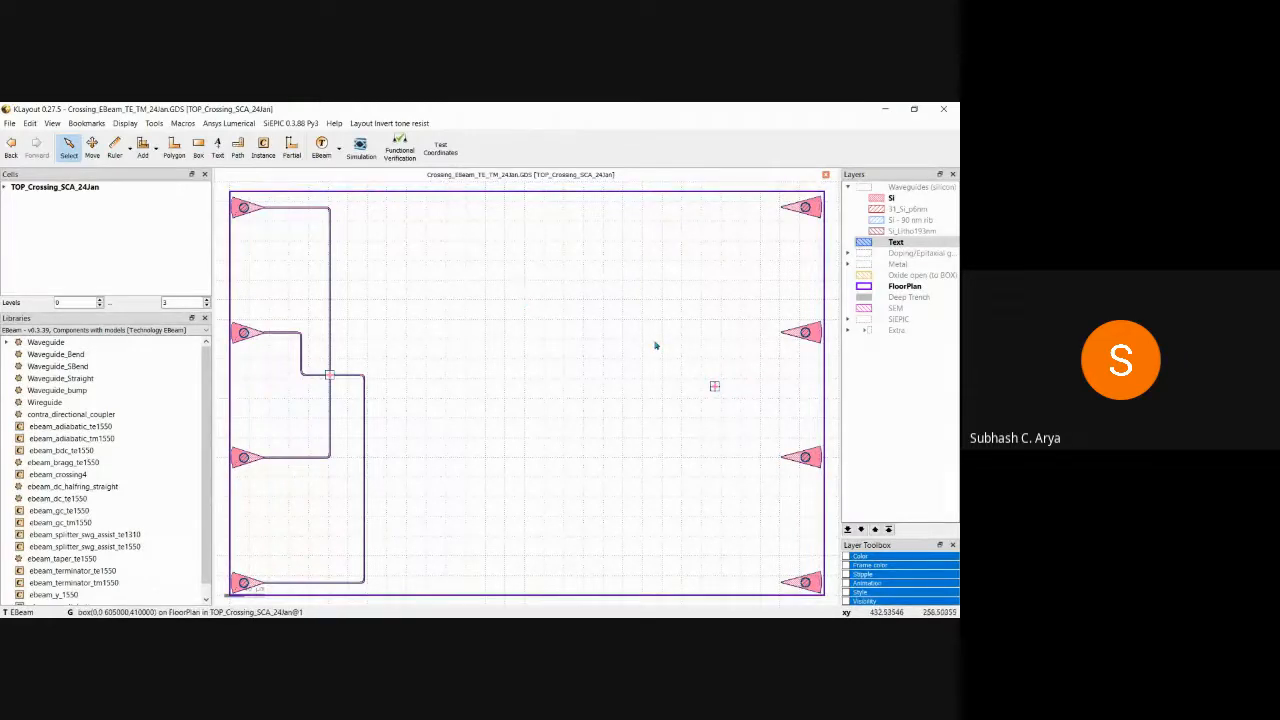
- Draw a 0.5 µm wide Si path from the second-highest right coupler through about (532, 267.2) and (532, 212.2) µm to the right crossing's right port
click(880, 199)
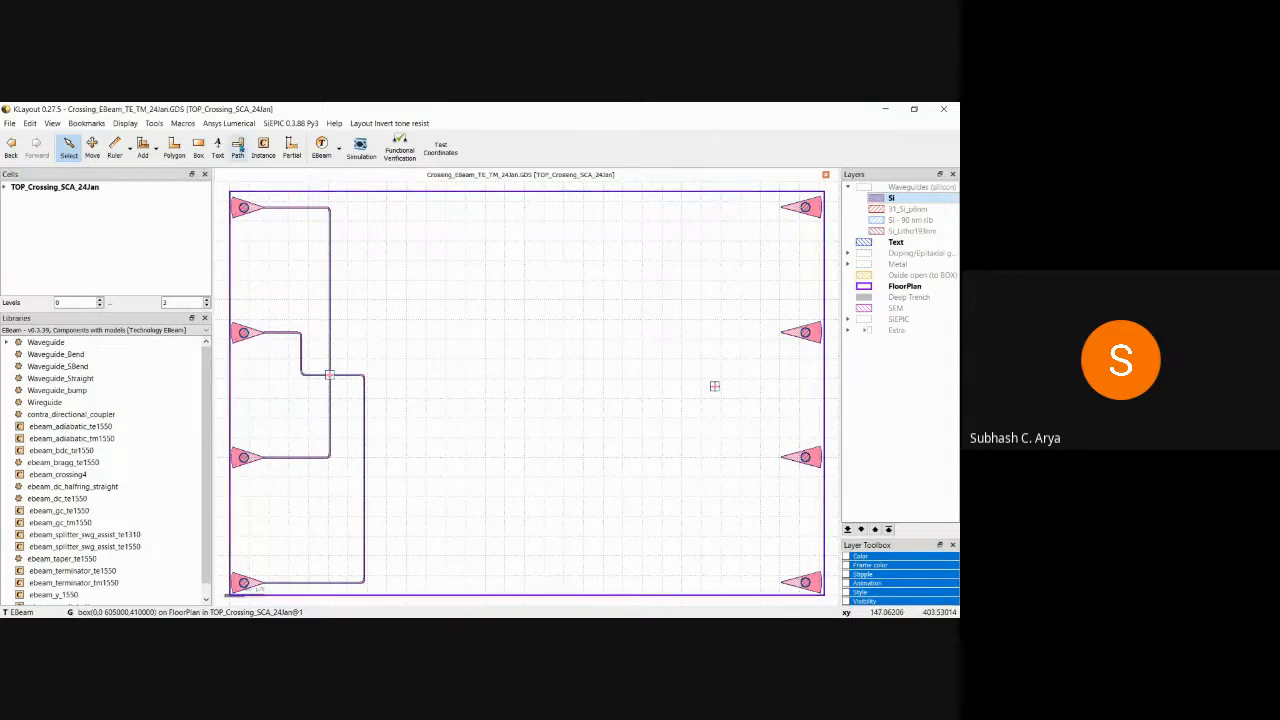
click(238, 147)
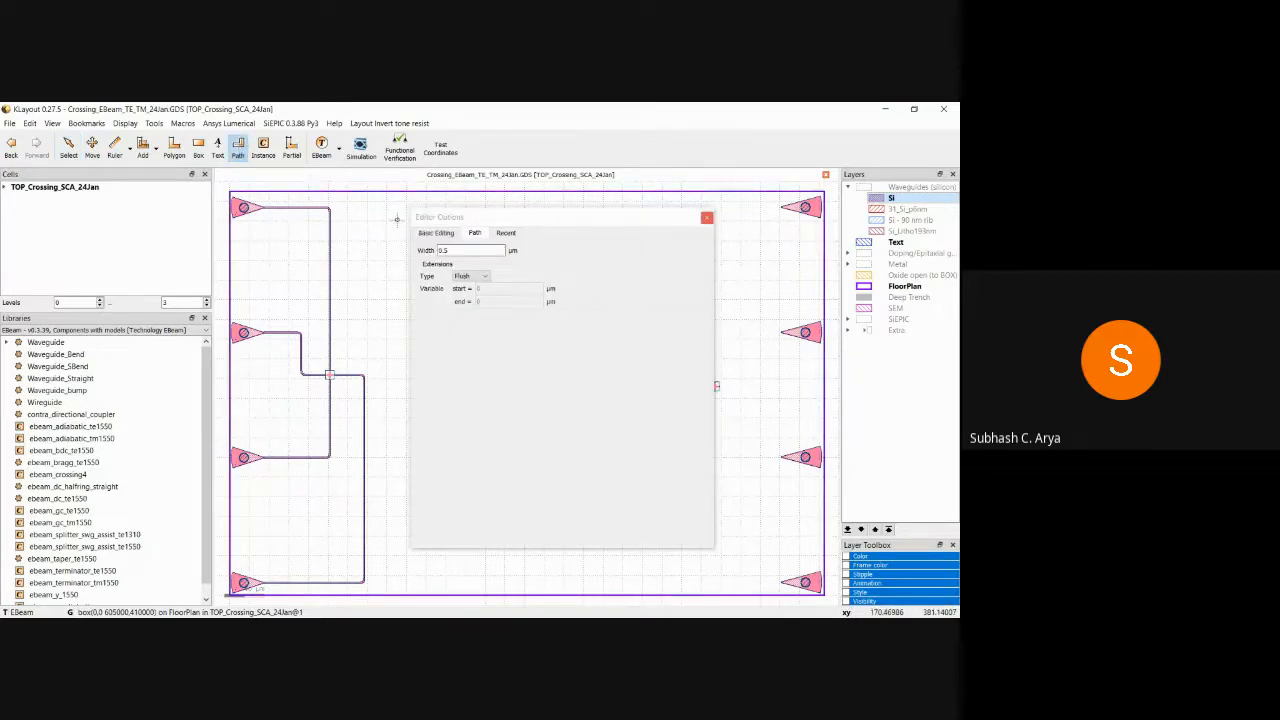
click(707, 218)
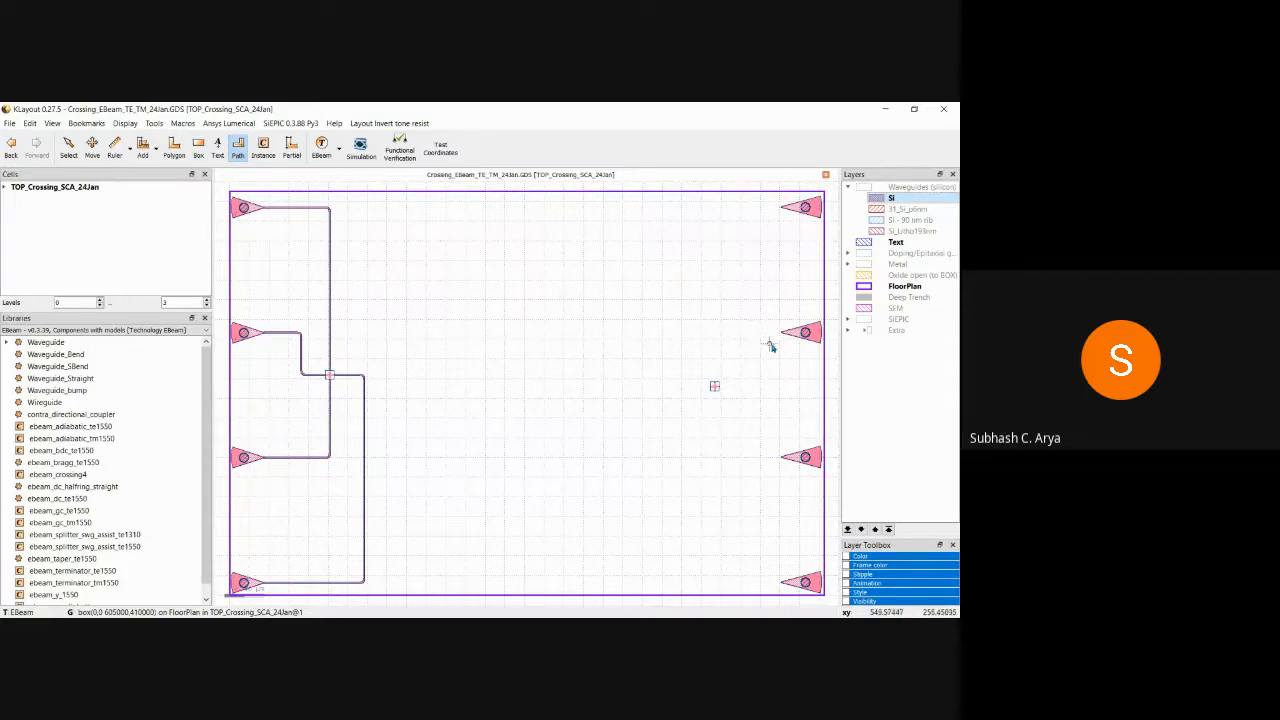
scroll(766, 346, down, 2)
scroll(777, 348, up, 3)
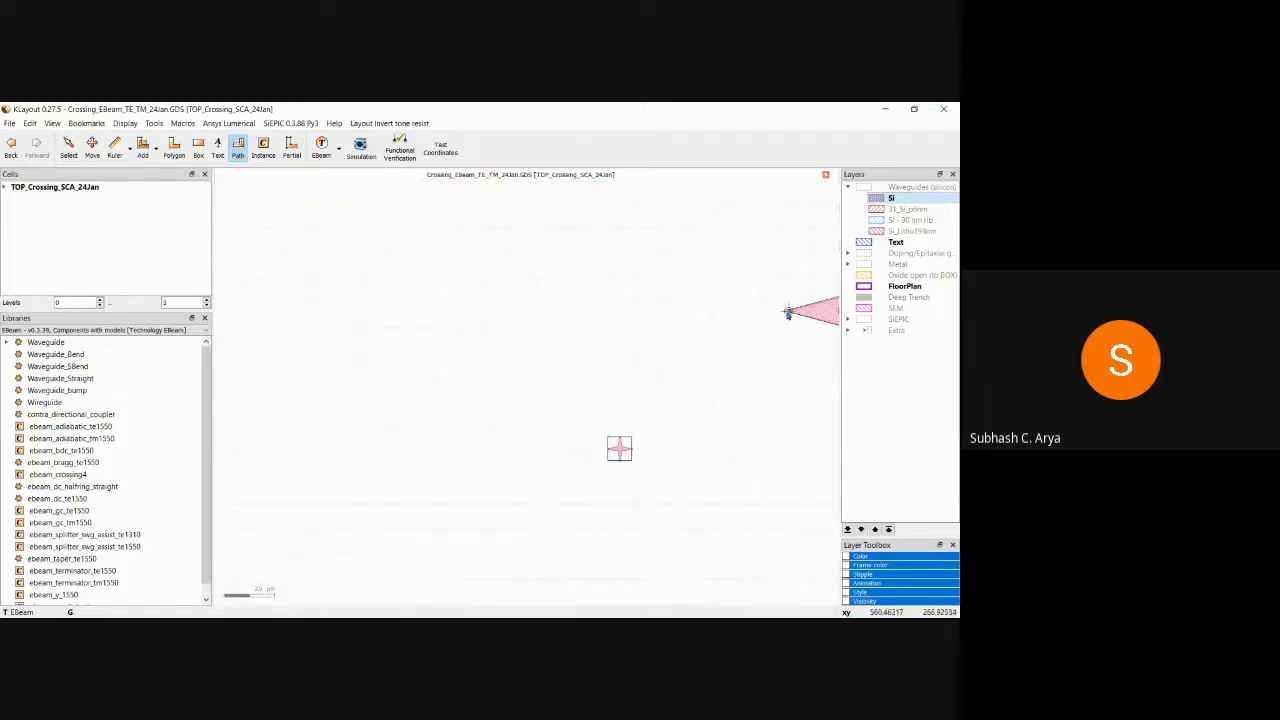
click(789, 310)
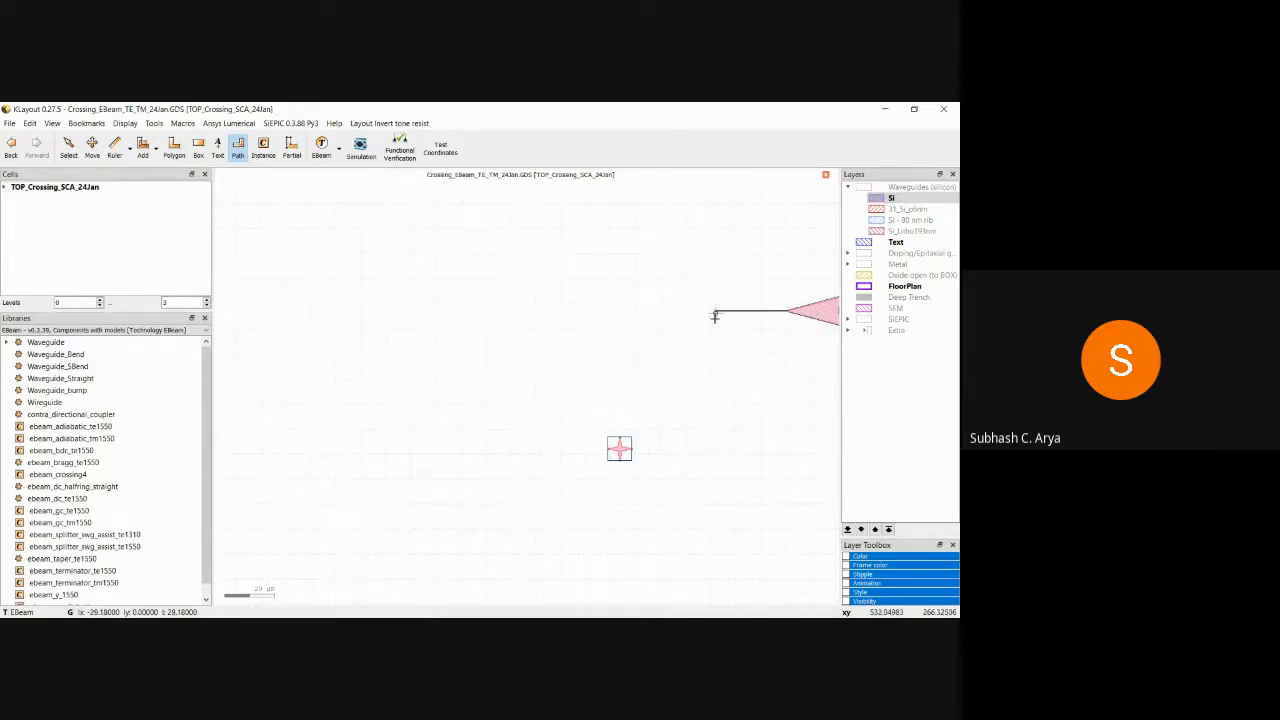
click(715, 312)
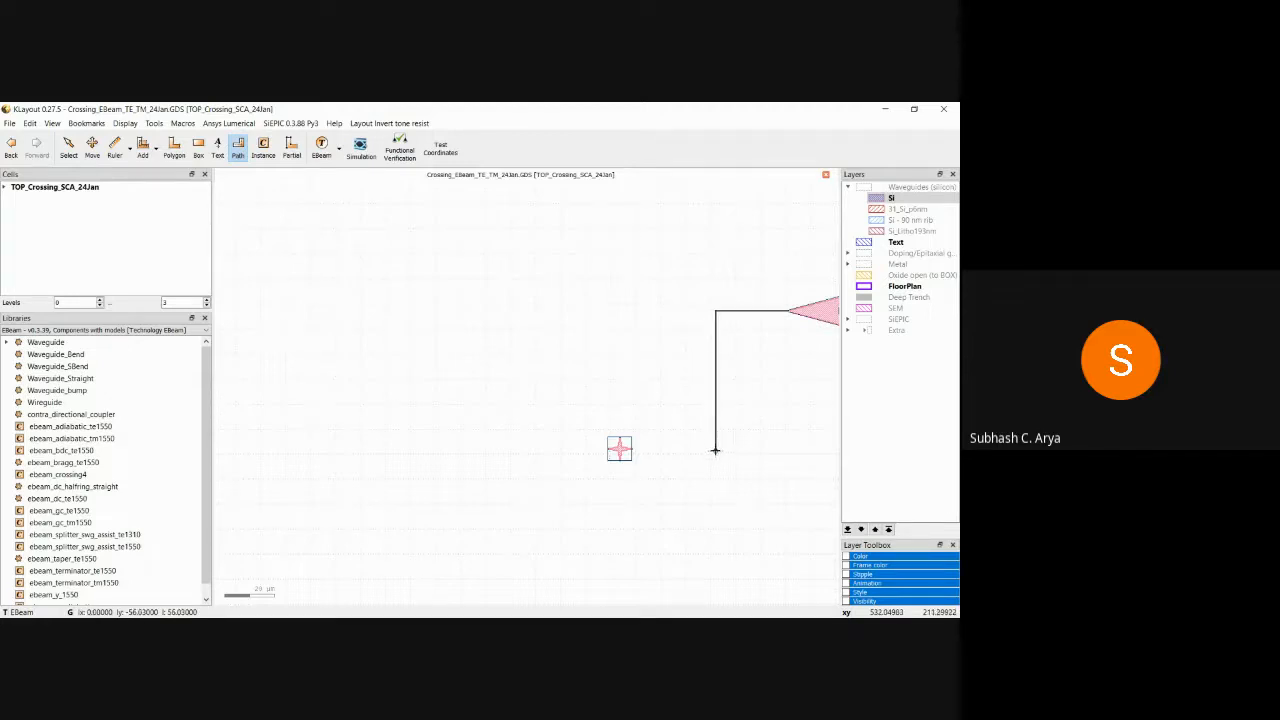
click(715, 449)
scroll(636, 448, up, 5)
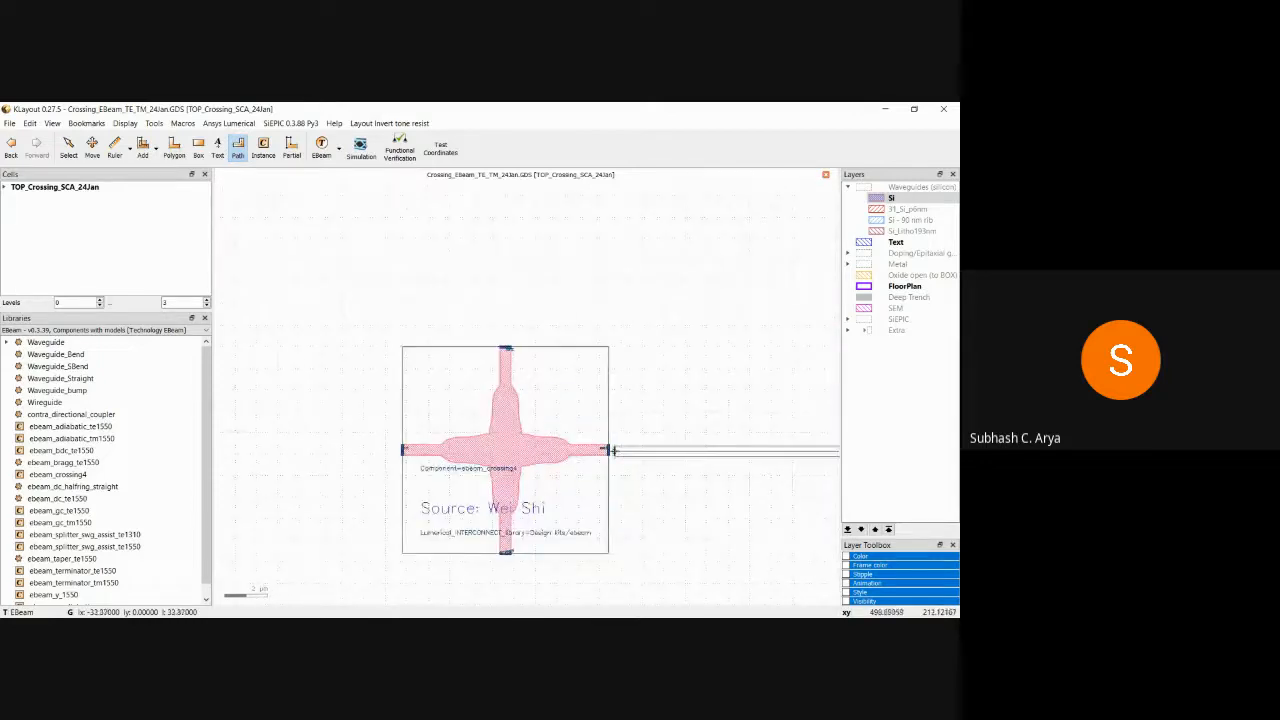
scroll(616, 452, up, 1)
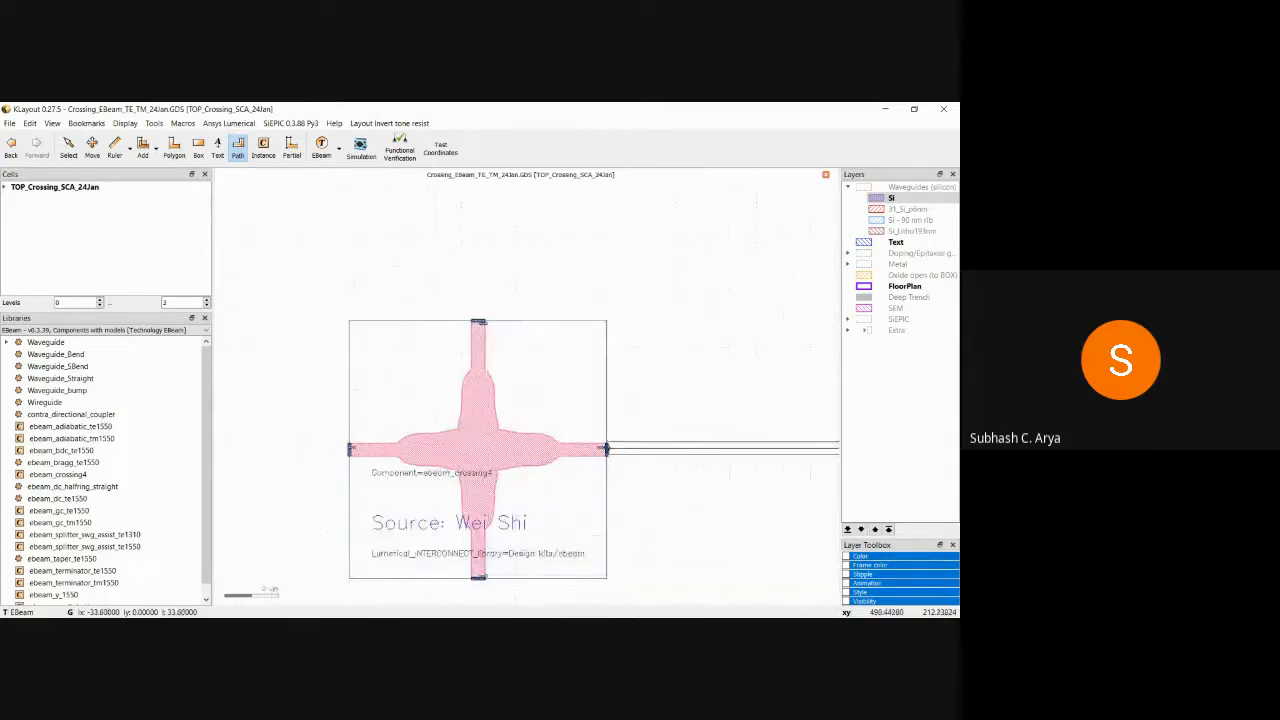
double_click(608, 449)
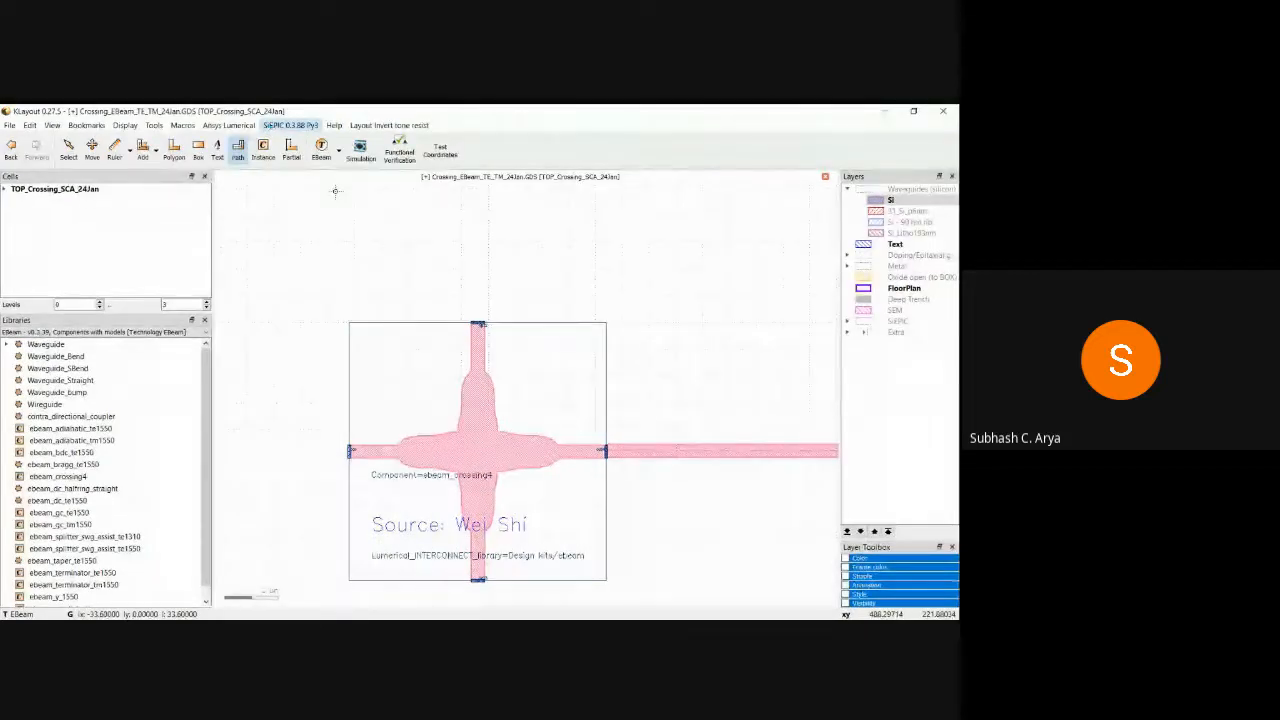
- Convert the Si path between the second-highest right coupler and the right crossing into a waveguide
click(443, 163)
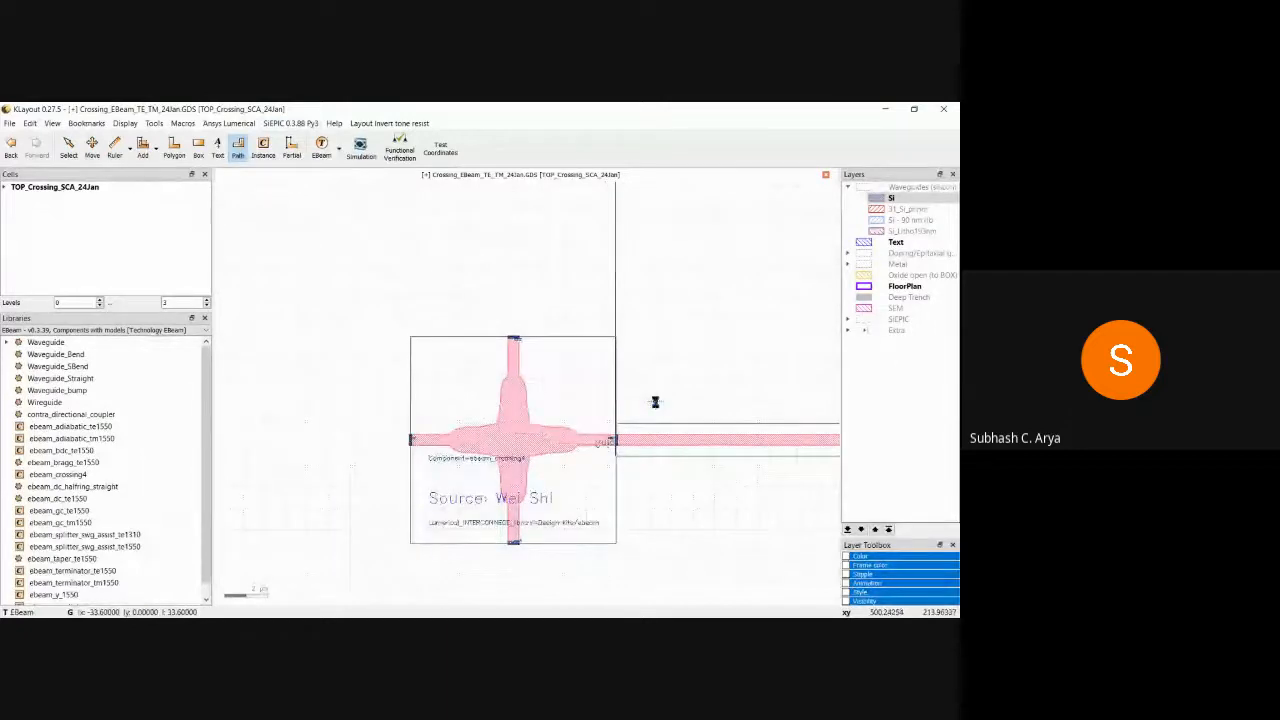
scroll(655, 404, down, 2)
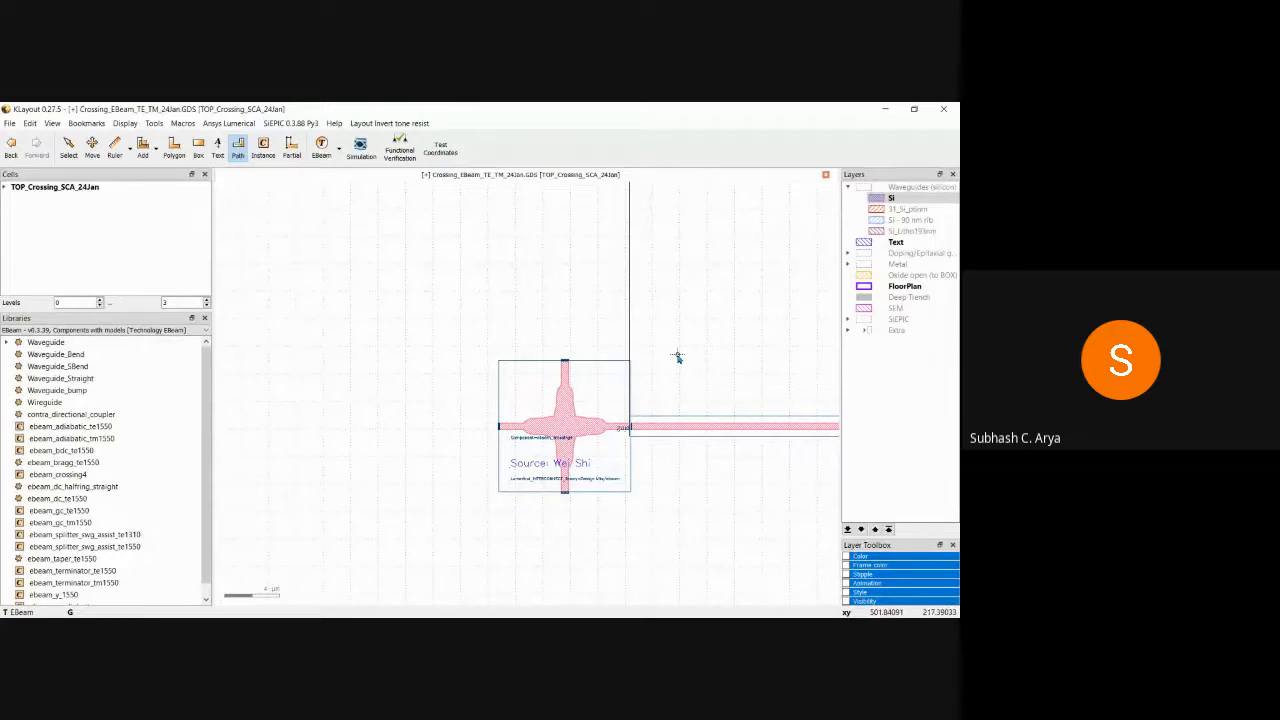
key(F2)
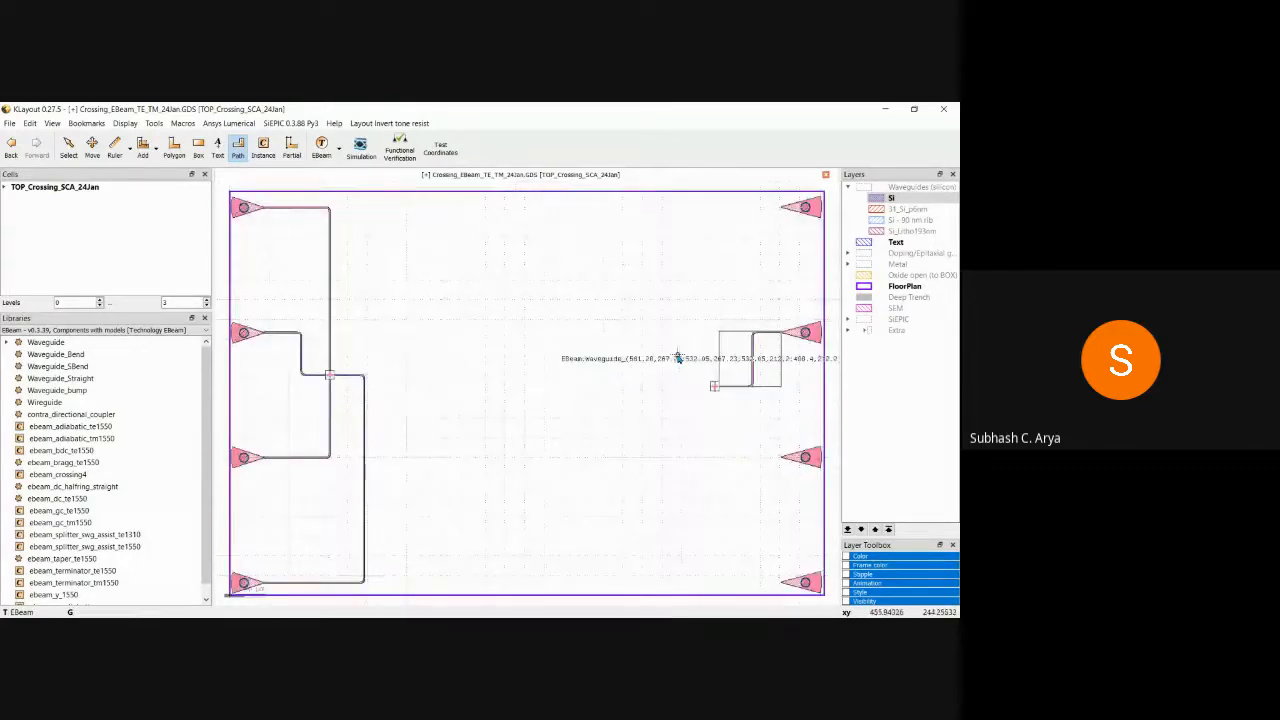
key(Escape)
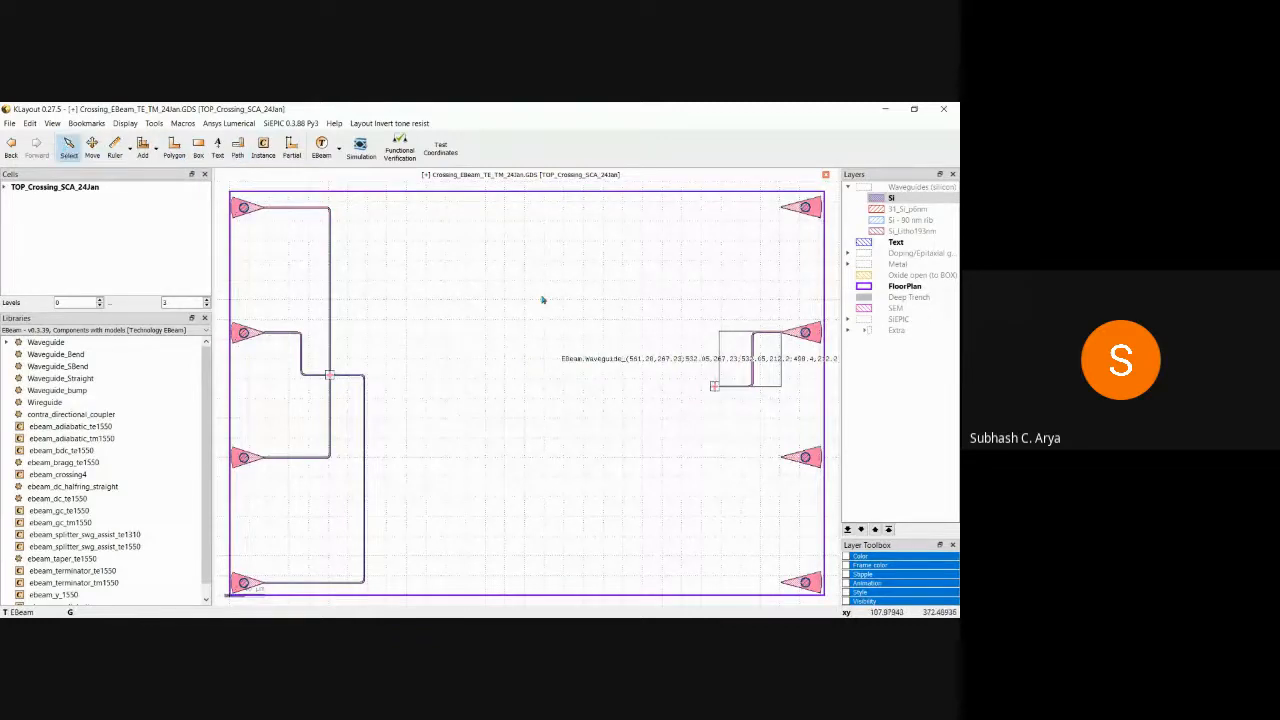
- Examine the waveguide between the second-highest right coupler and the right crossing, including its object properties
click(752, 357)
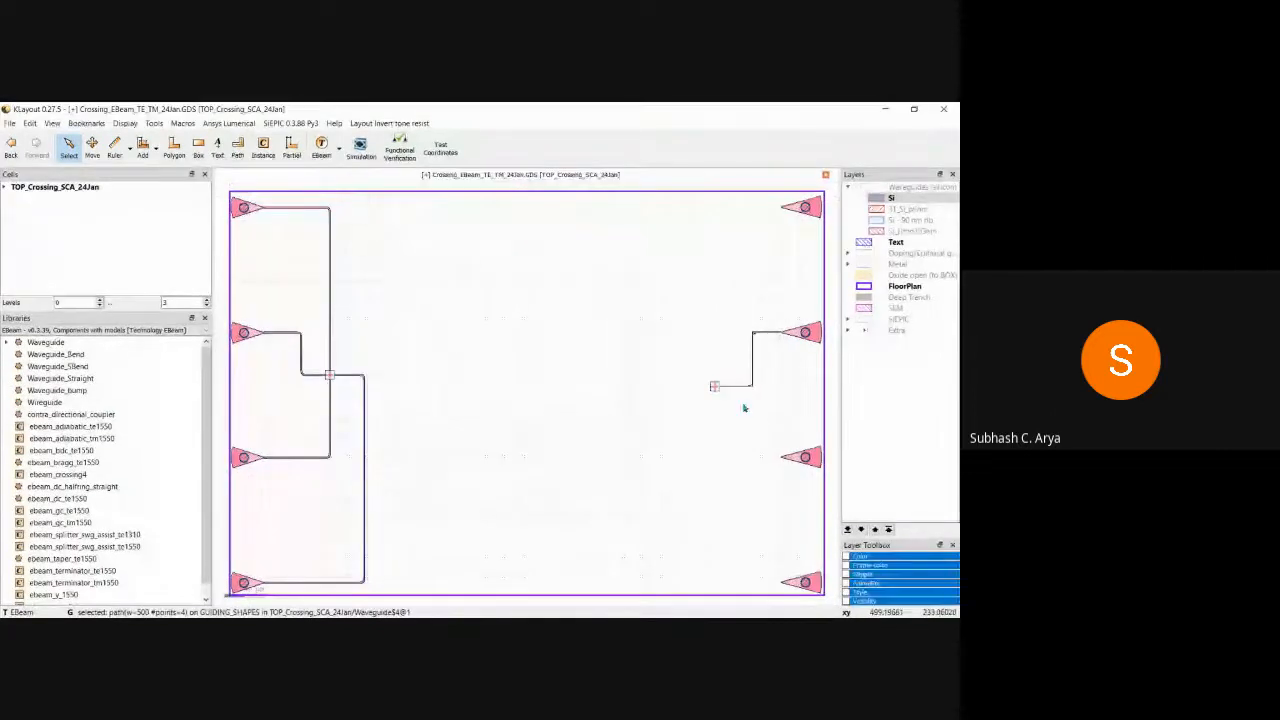
scroll(743, 378, up, 2)
click(756, 373)
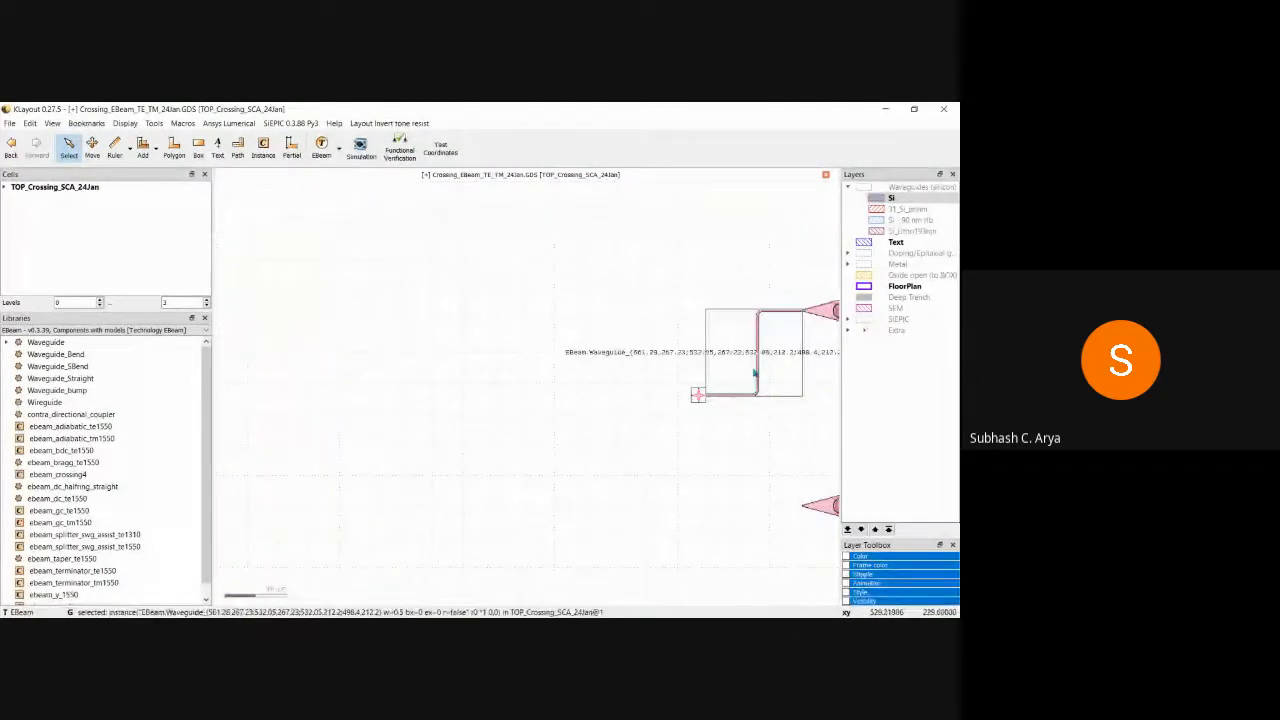
key(q)
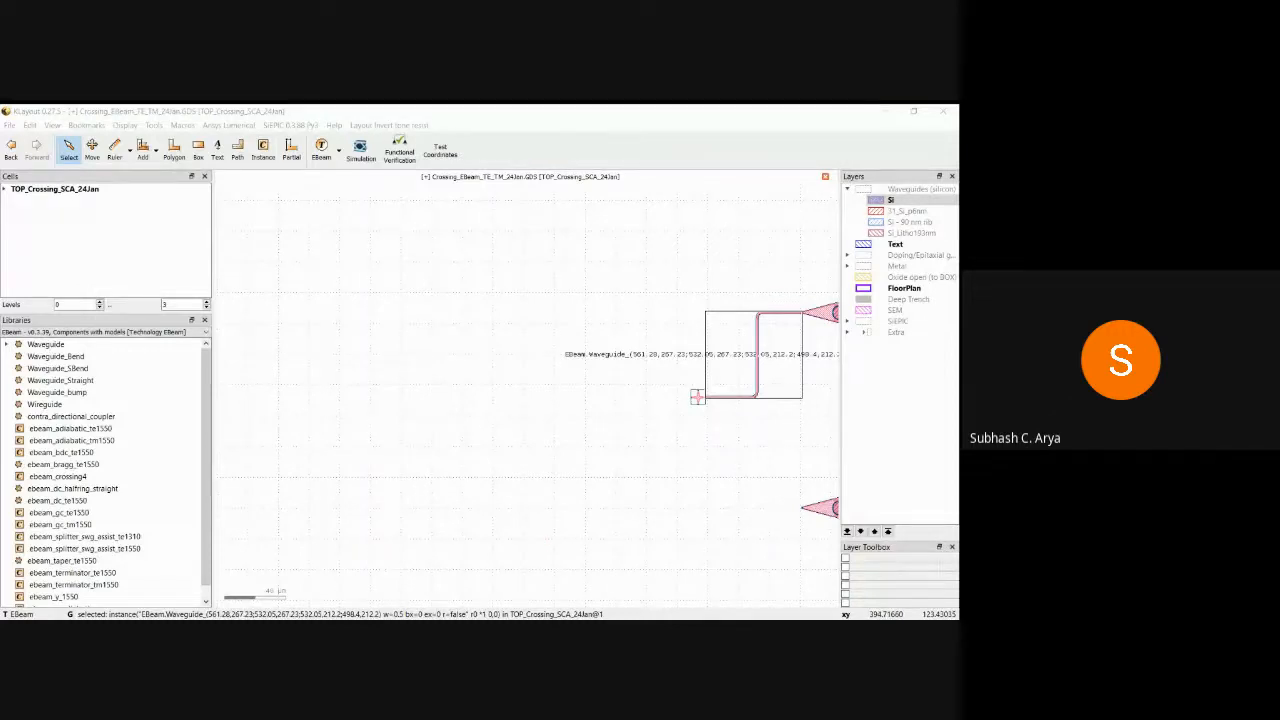
scroll(560, 517, up, 1)
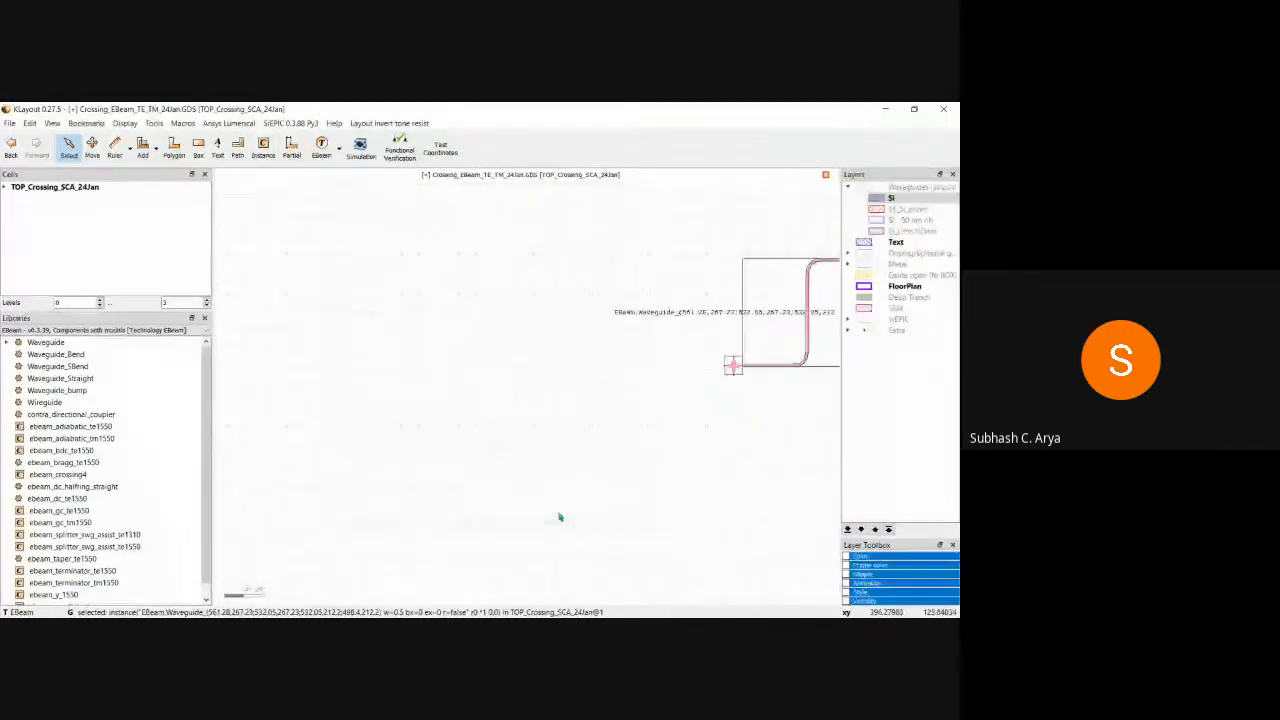
key(F2)
click(709, 431)
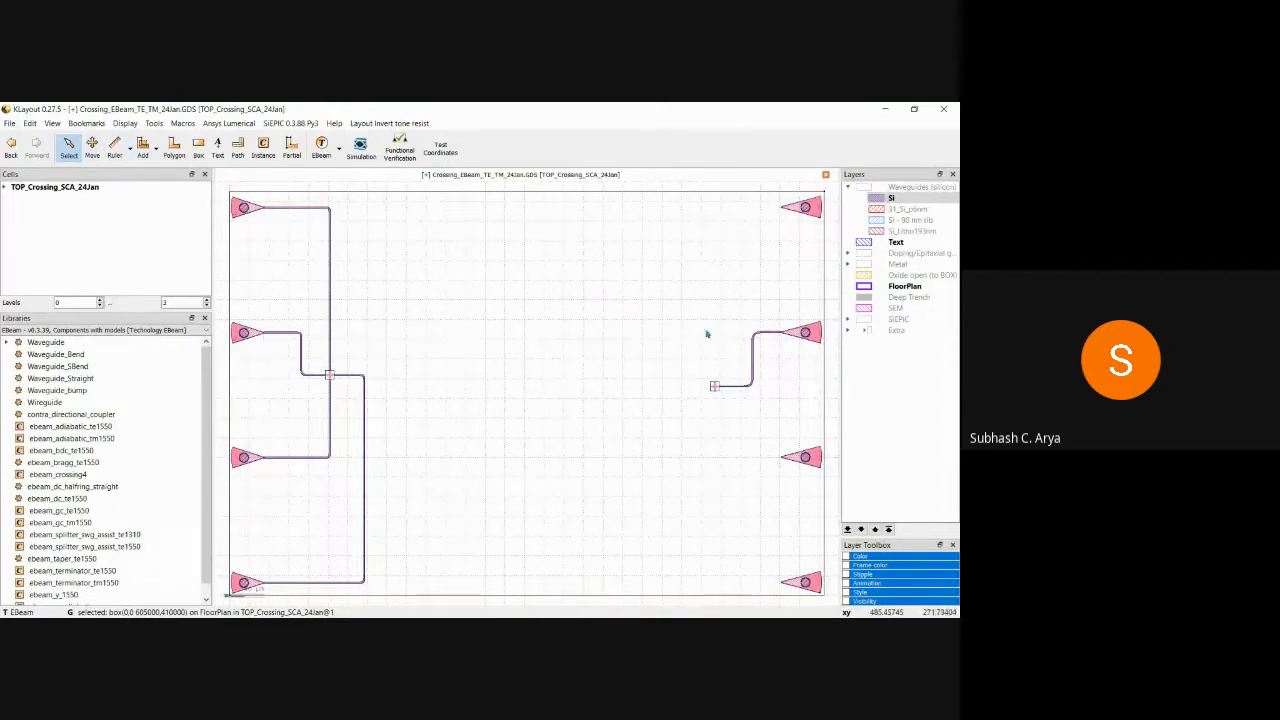
- Start the Path tool on the Si layer and check its 0.5 µm width and flush ends
scroll(380, 206, down, 1)
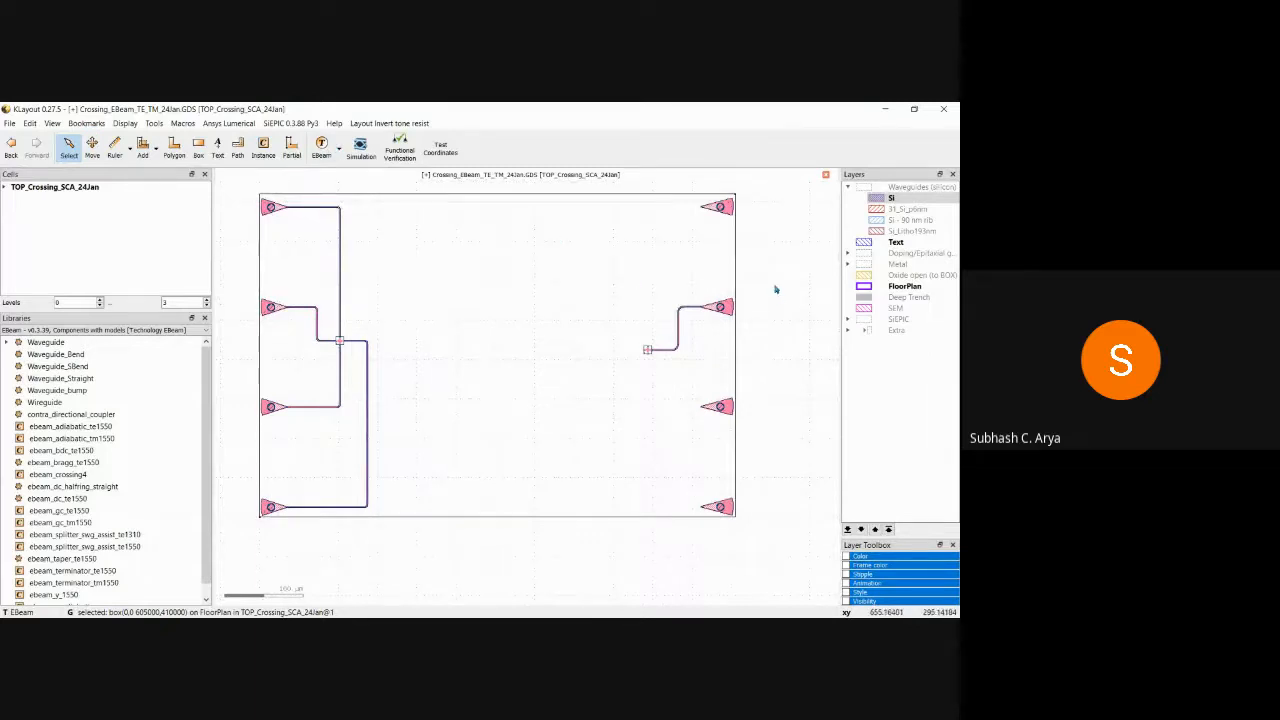
click(238, 147)
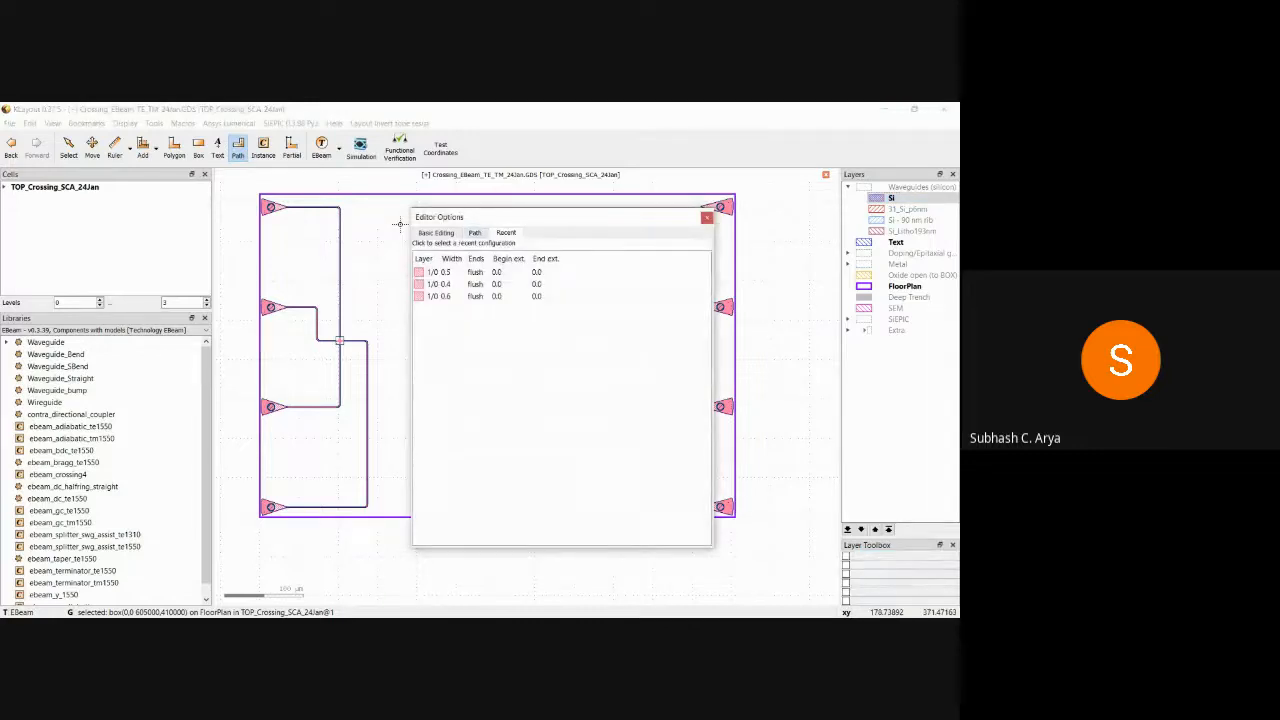
click(475, 233)
click(436, 233)
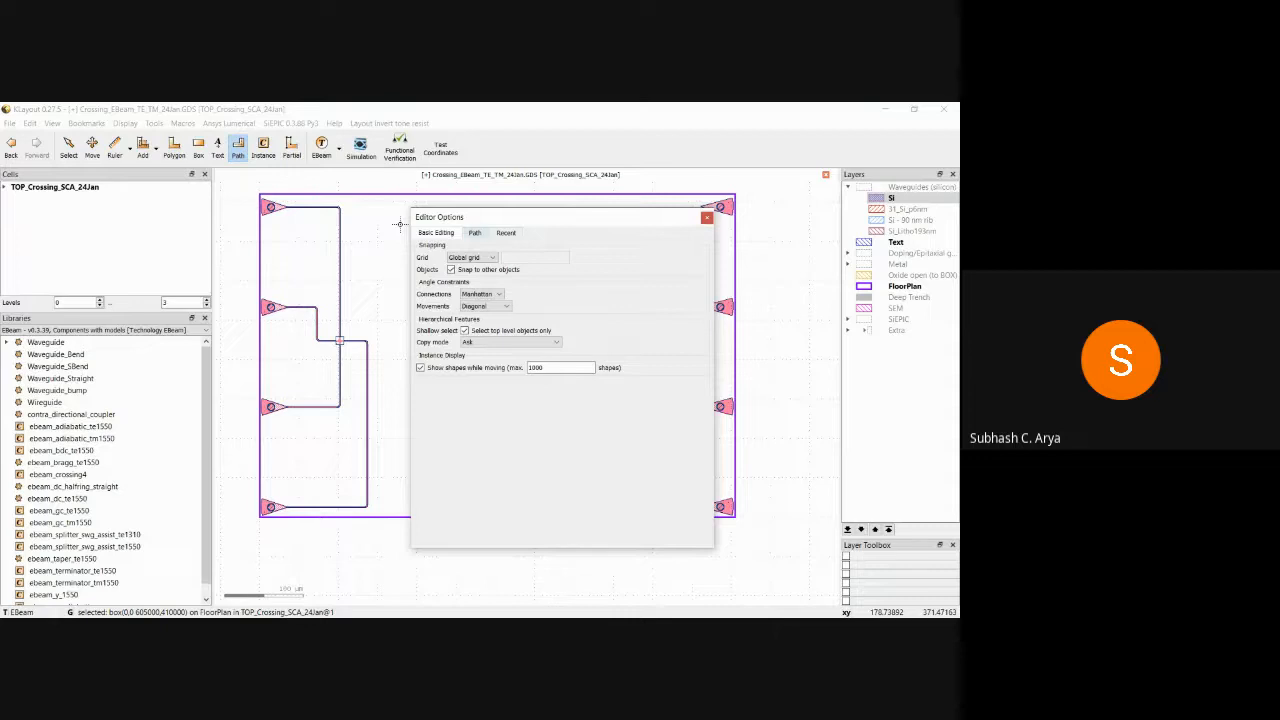
click(475, 233)
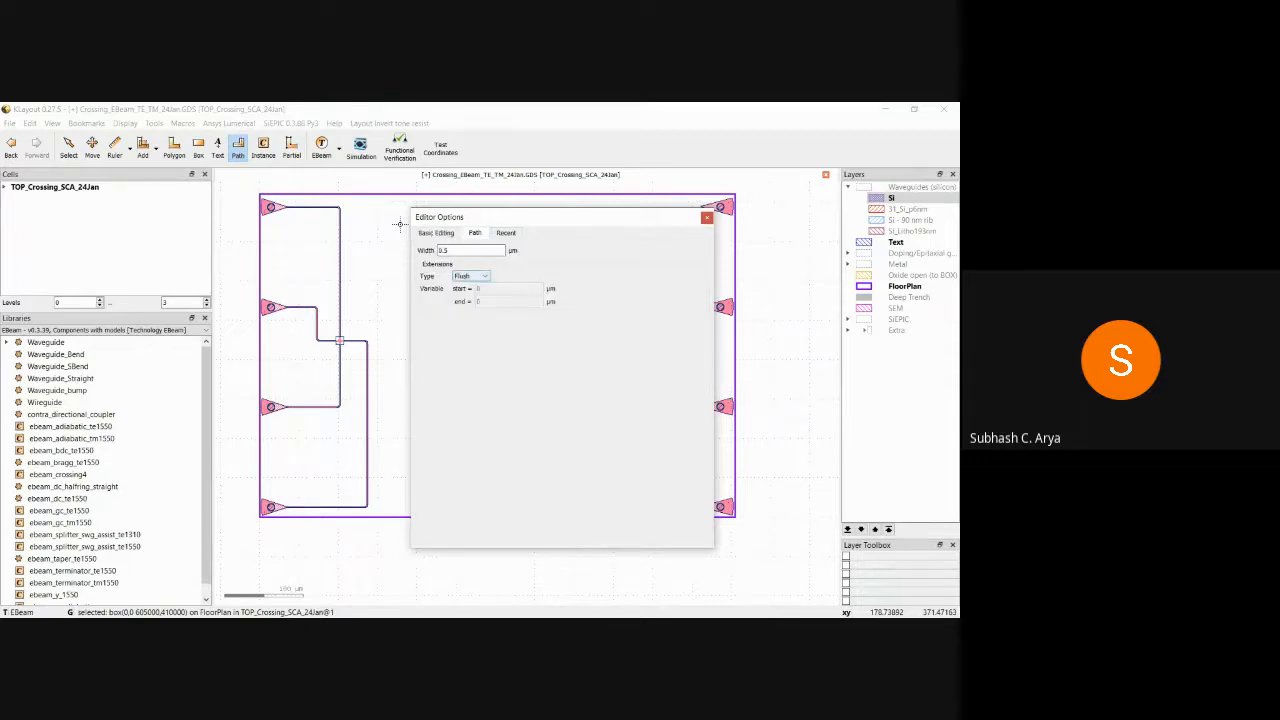
click(707, 217)
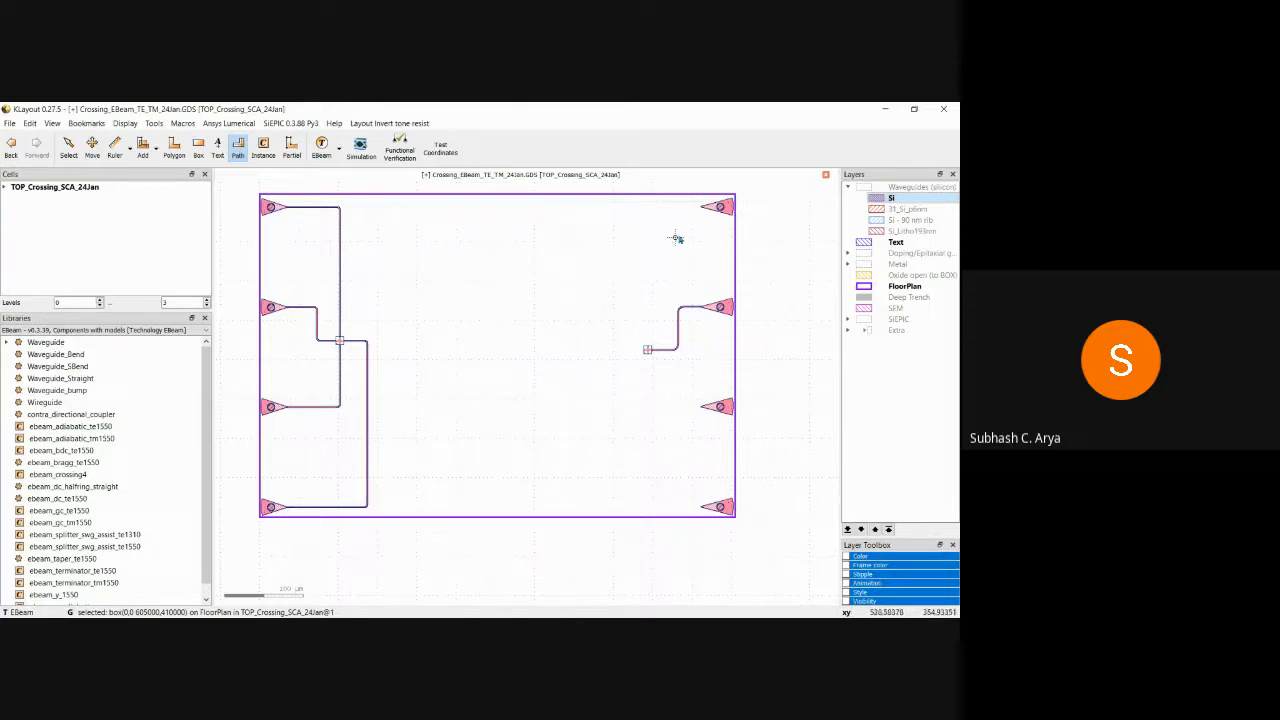
- Draw the Si path from the top right coupler through about (493.6, 394.2) µm down to the right crossing's upper port at about (493.6, 217.1) µm
scroll(677, 238, up, 1)
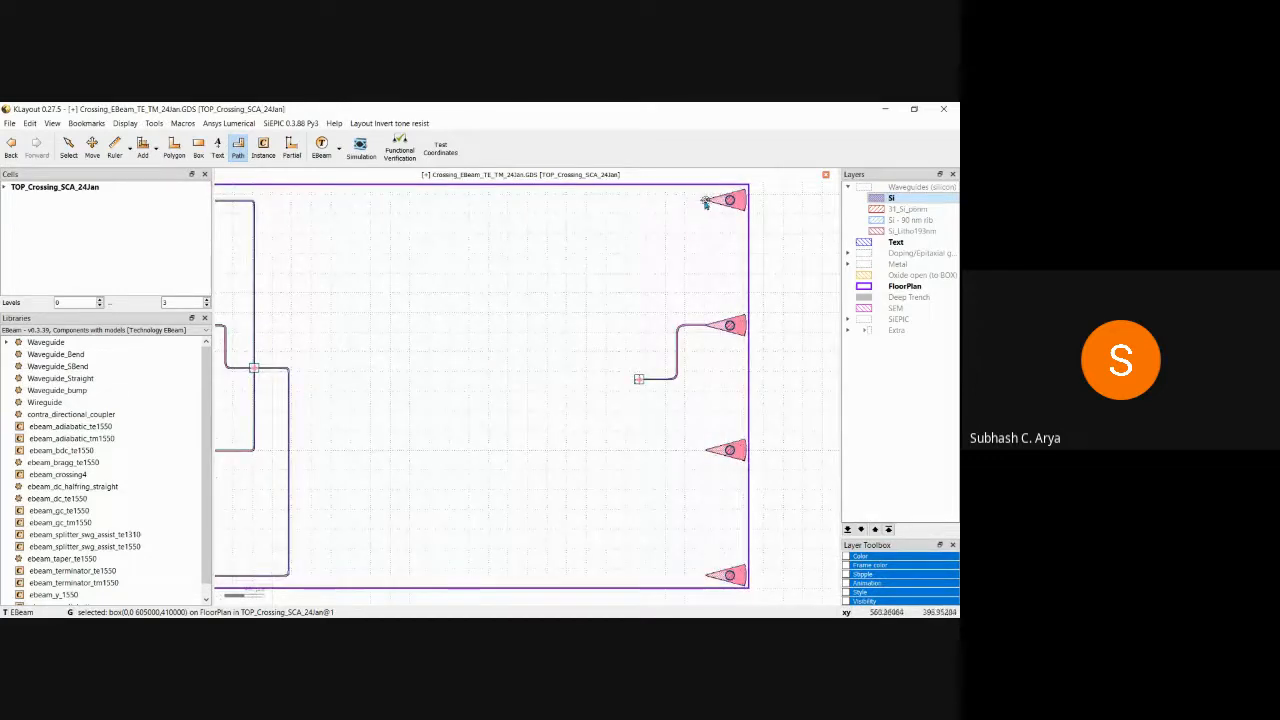
scroll(682, 214, down, 1)
scroll(688, 215, up, 1)
scroll(688, 212, up, 4)
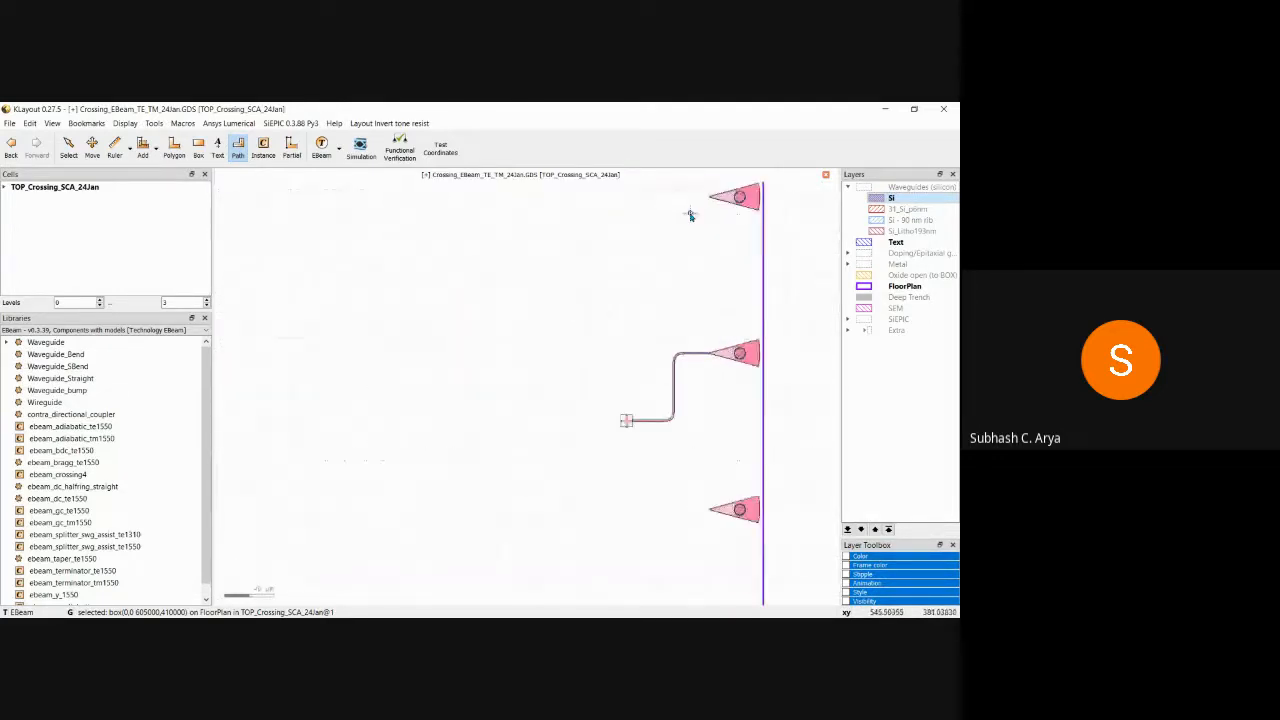
scroll(675, 219, down, 1)
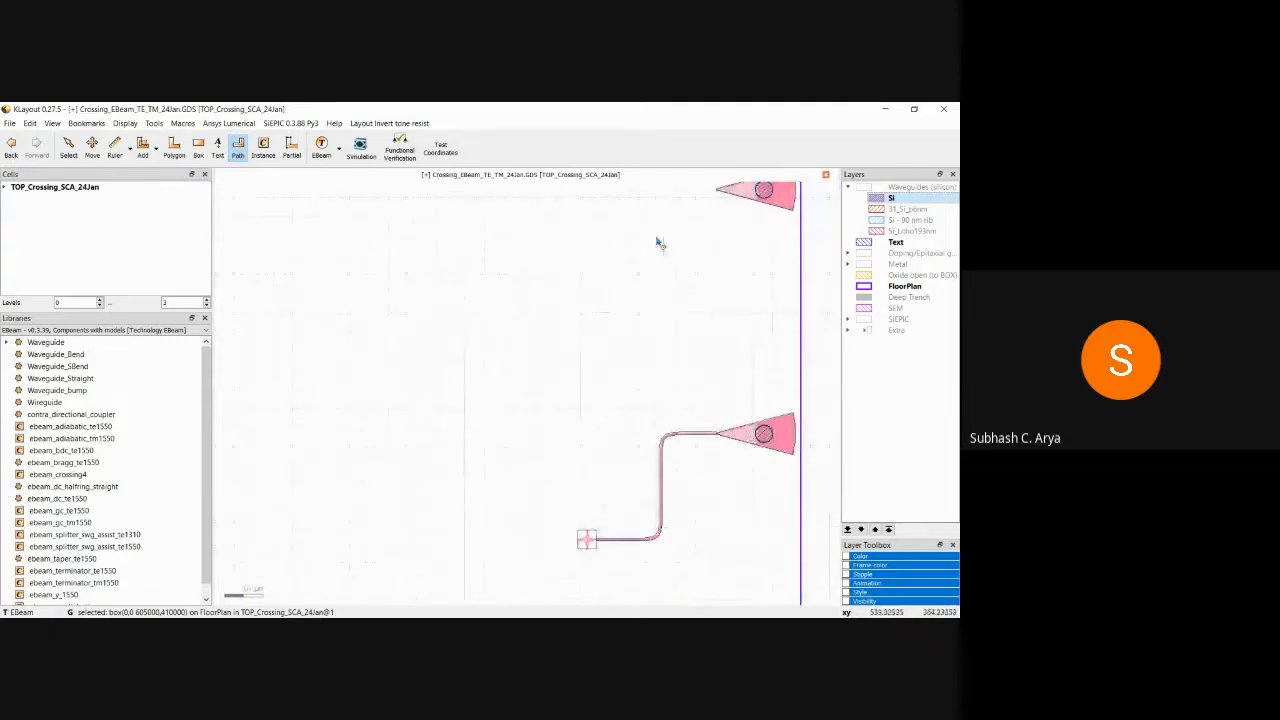
click(716, 191)
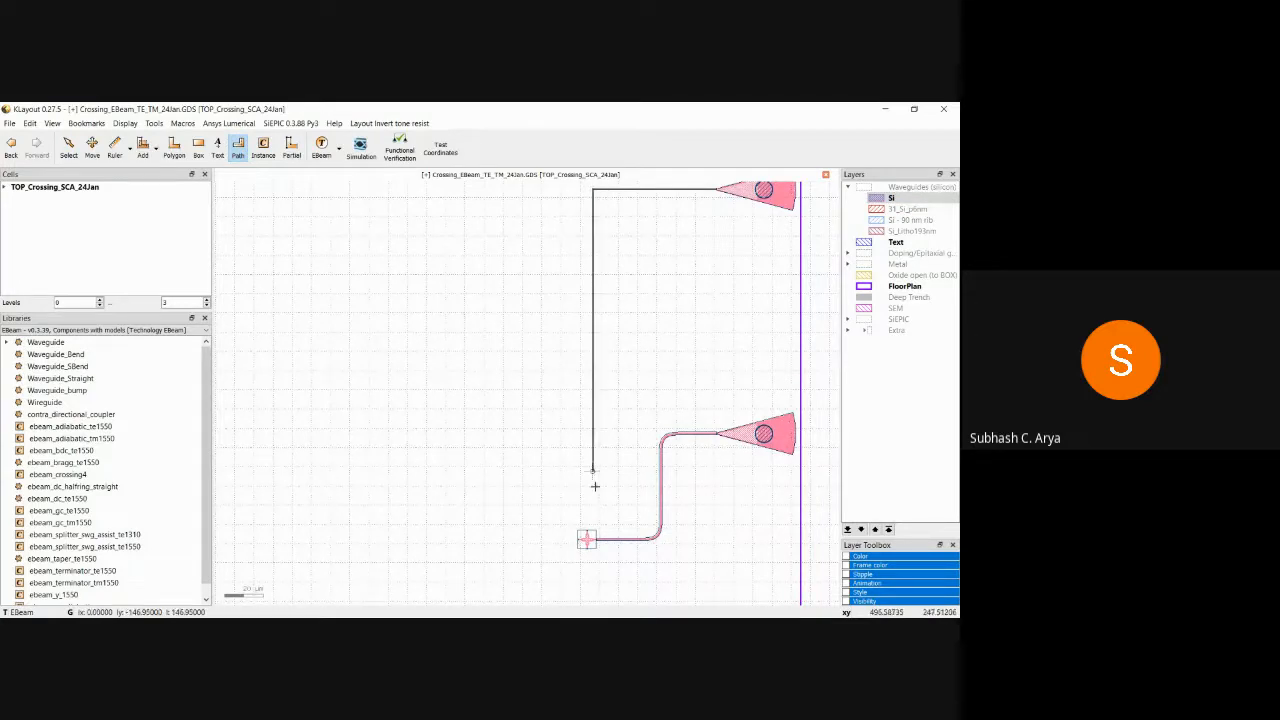
scroll(588, 533, up, 2)
scroll(588, 533, up, 1)
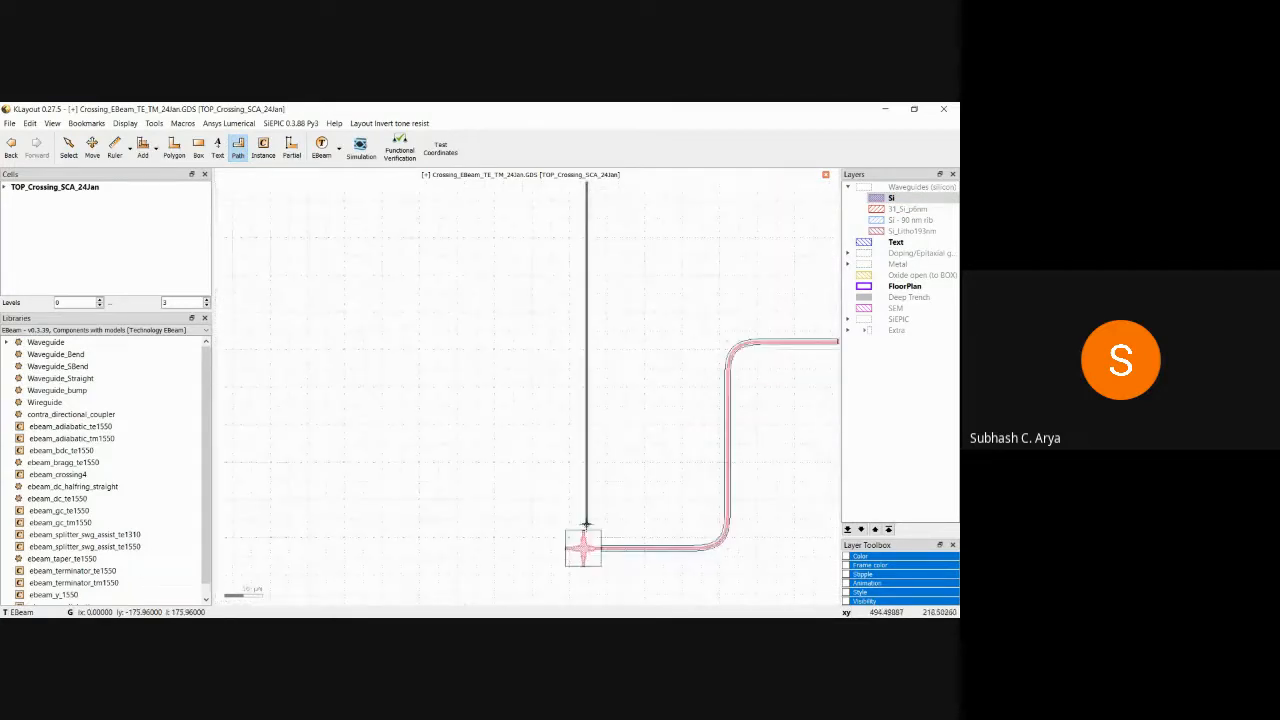
scroll(588, 533, down, 3)
scroll(588, 535, up, 5)
scroll(587, 543, up, 3)
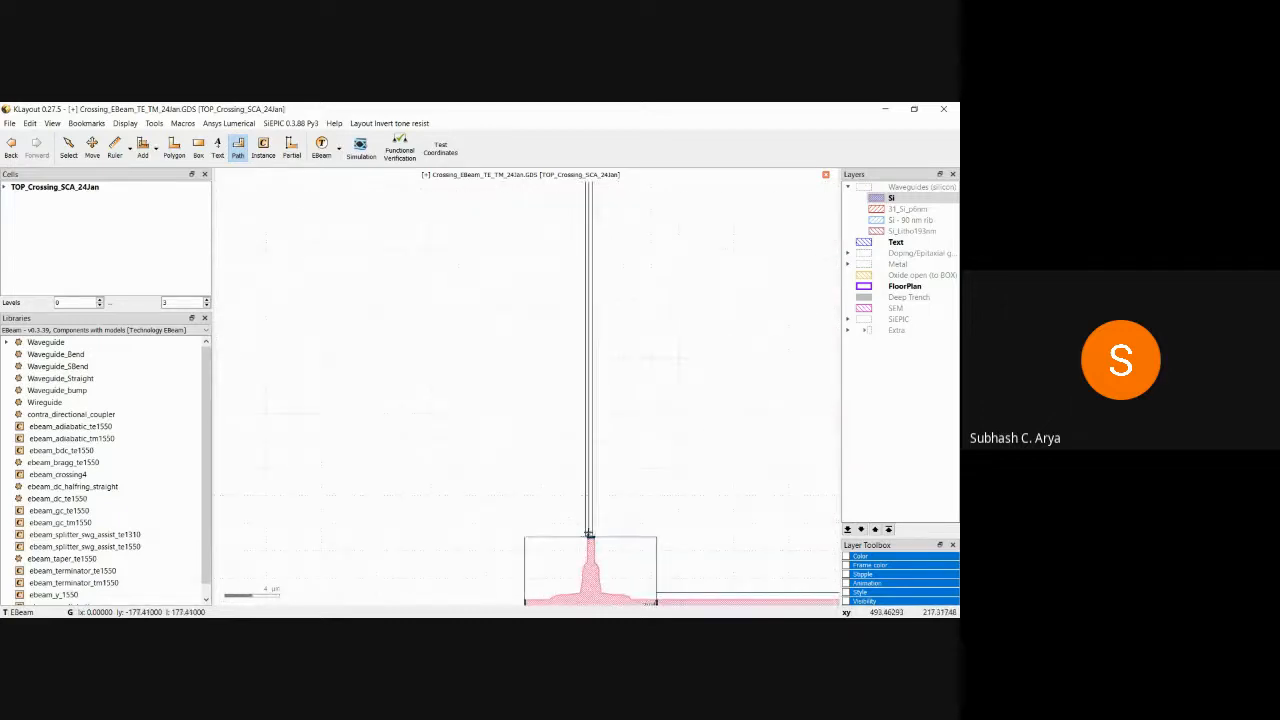
double_click(590, 535)
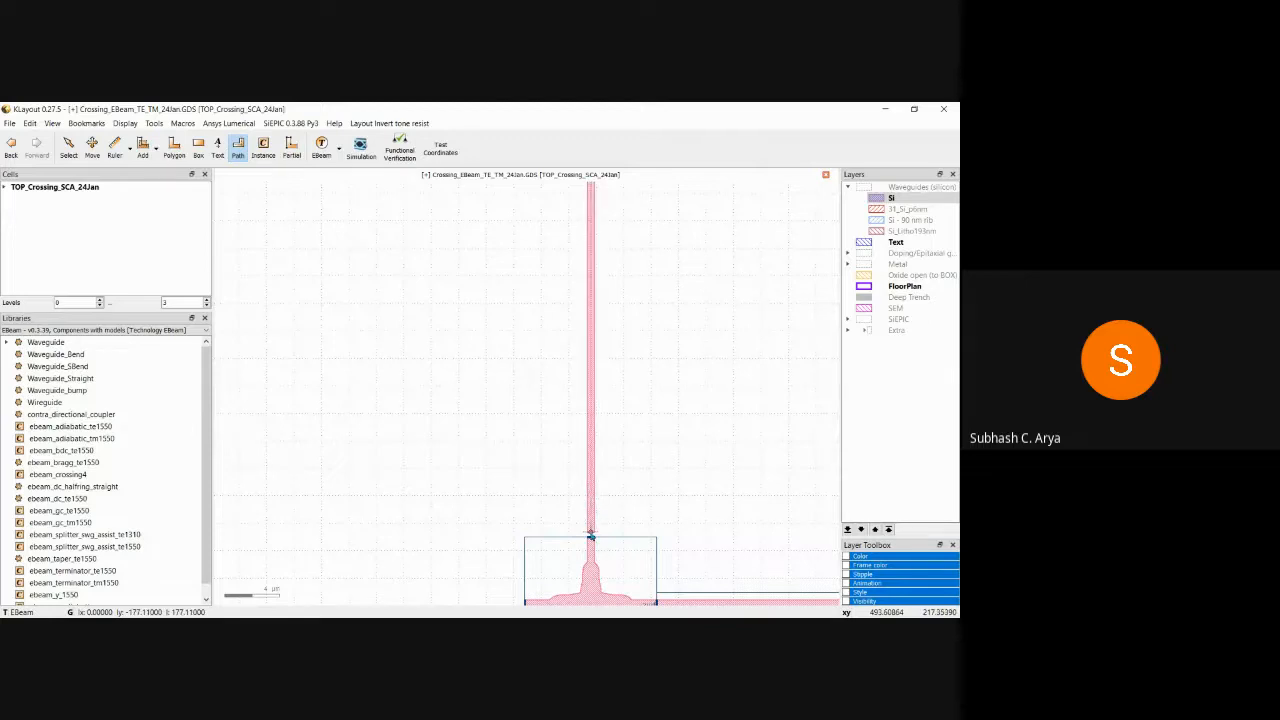
- Convert the Si path between the top right coupler and the right crossing into a waveguide
click(285, 125)
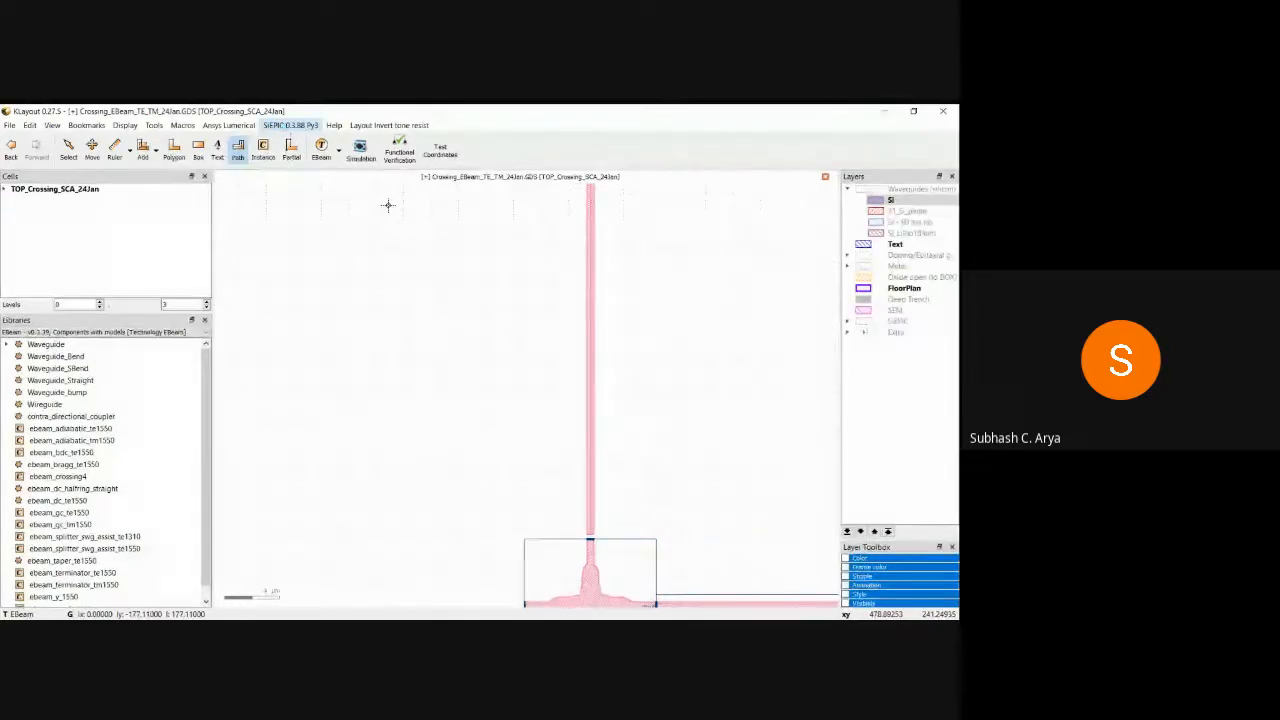
click(388, 205)
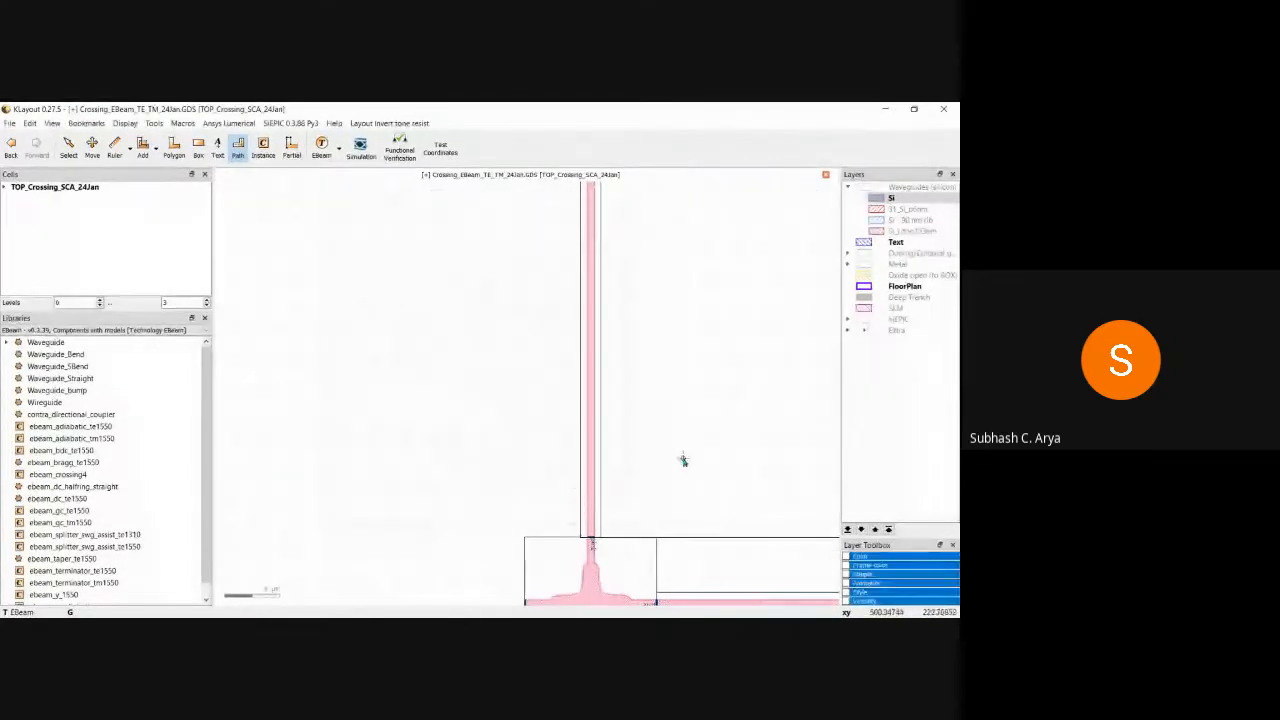
scroll(694, 427, down, 1)
scroll(694, 430, up, 3)
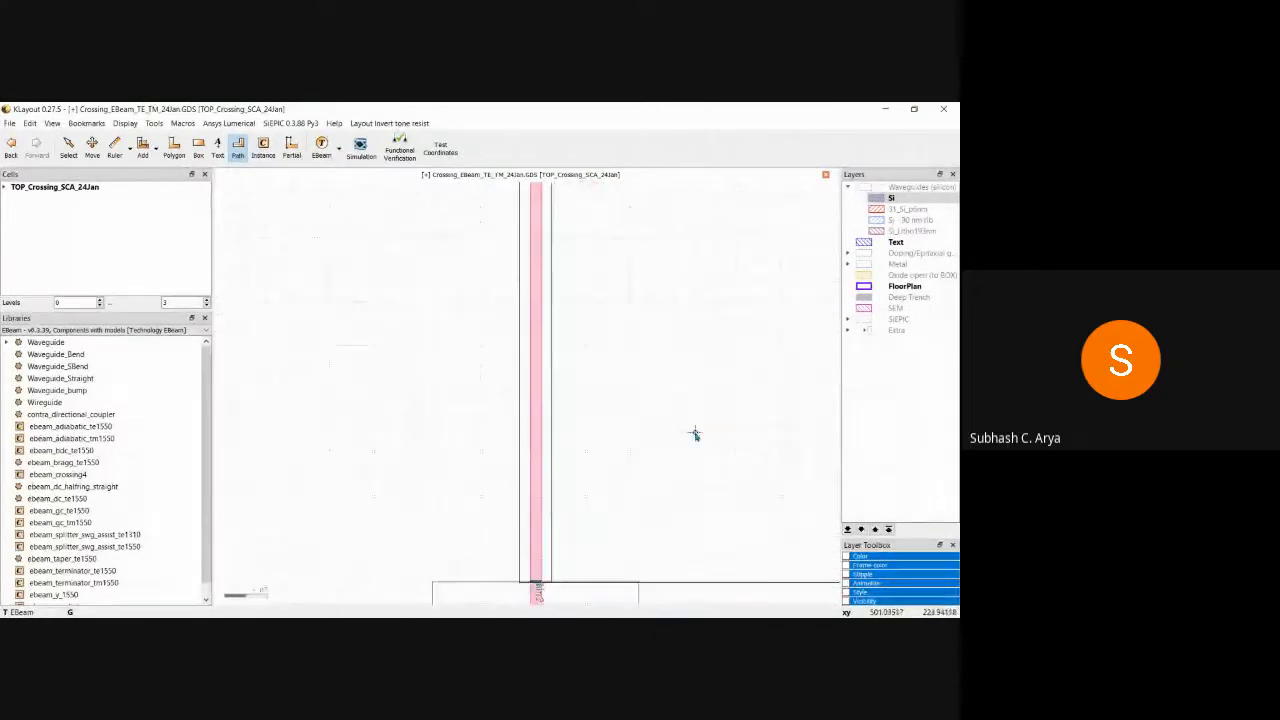
- Draw a Si path from the right crossing's lower port through about (493.6, 140.2) µm to the second-lowest right coupler and convert it into a waveguide
key(F2)
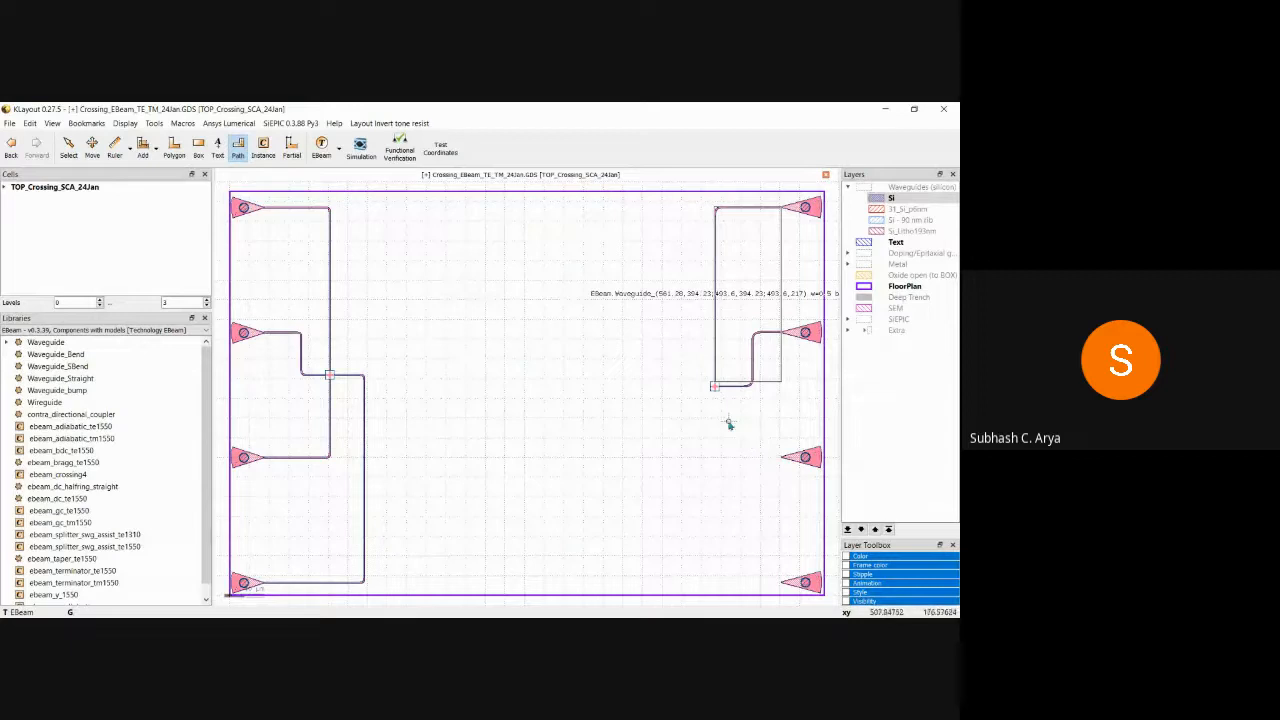
scroll(729, 431, up, 3)
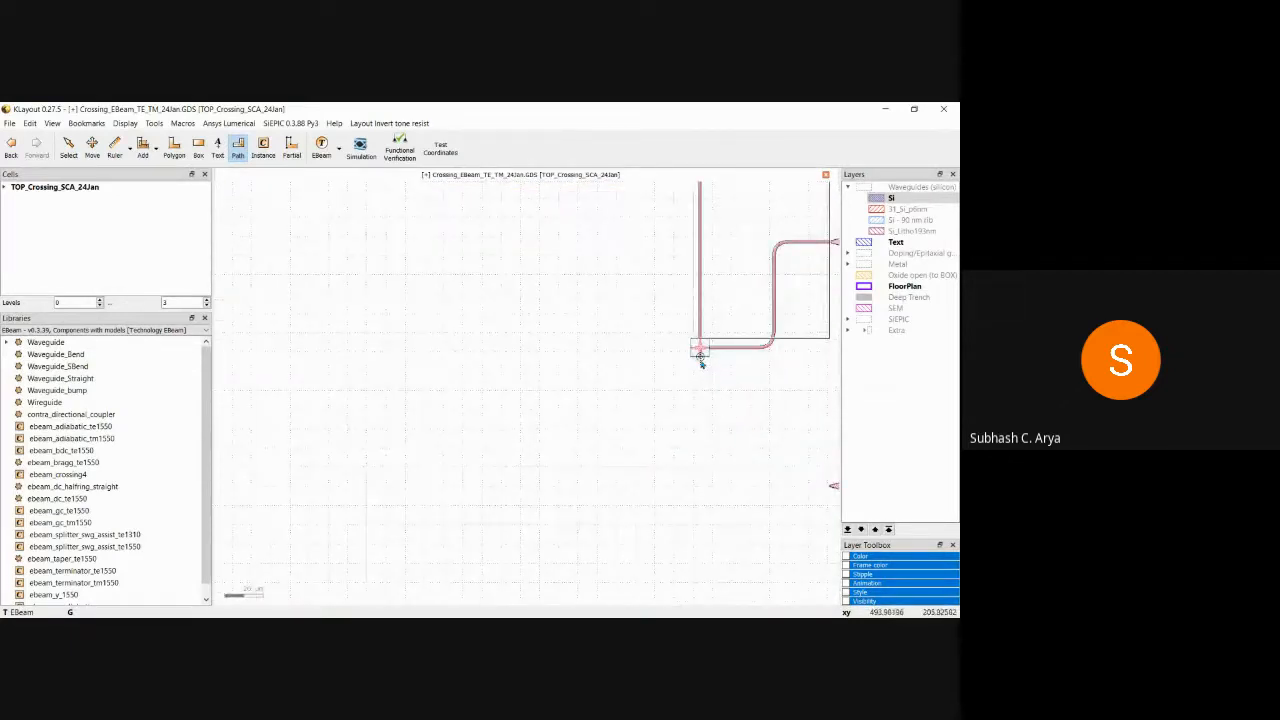
click(701, 355)
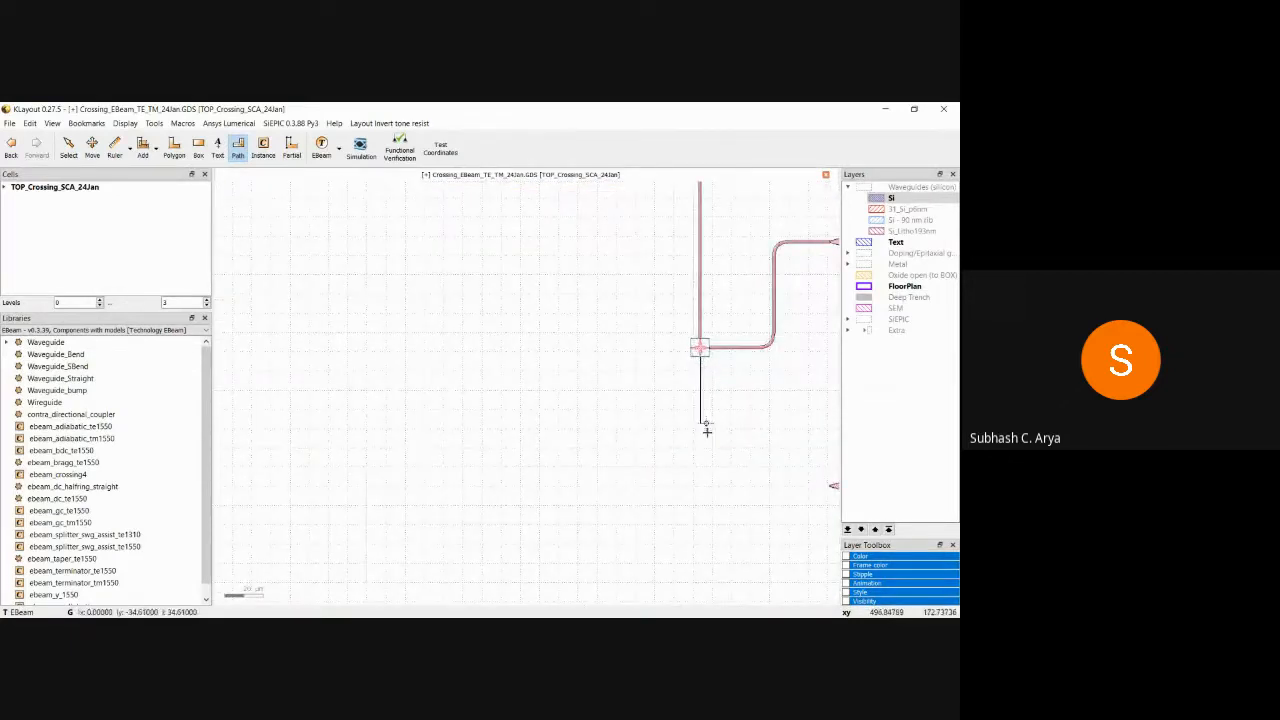
click(710, 489)
scroll(833, 487, up, 1)
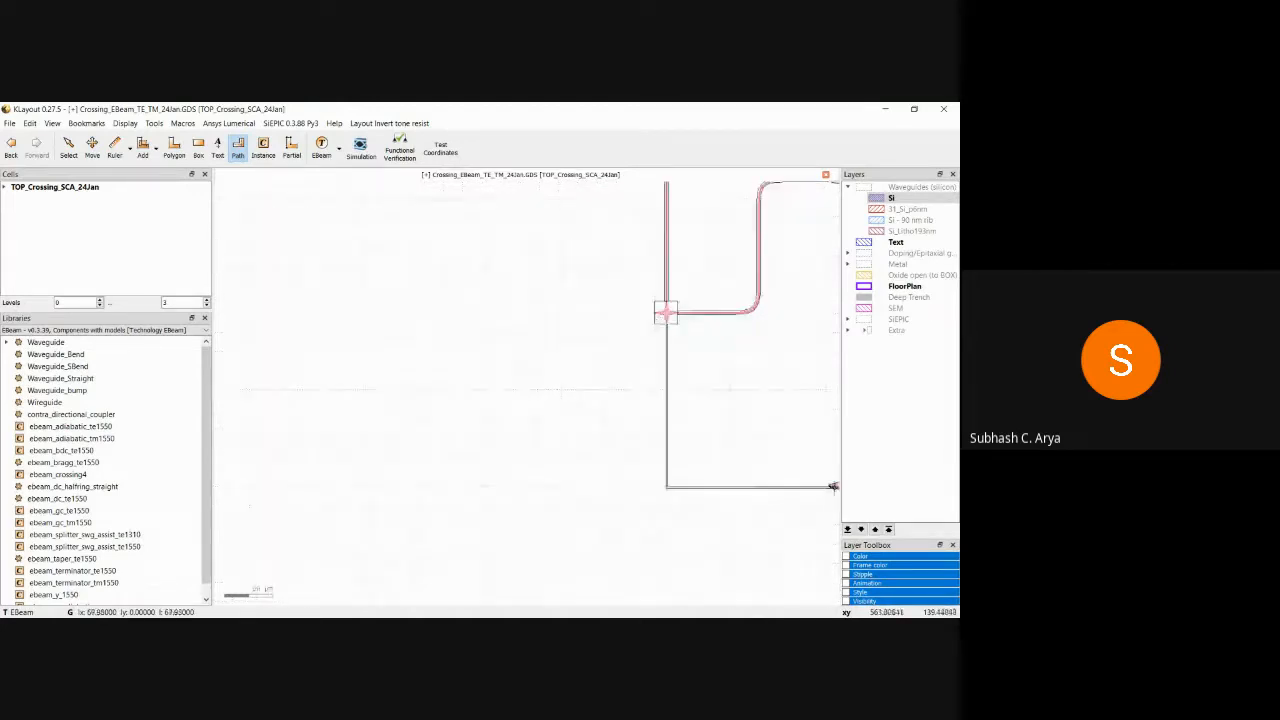
scroll(833, 487, up, 5)
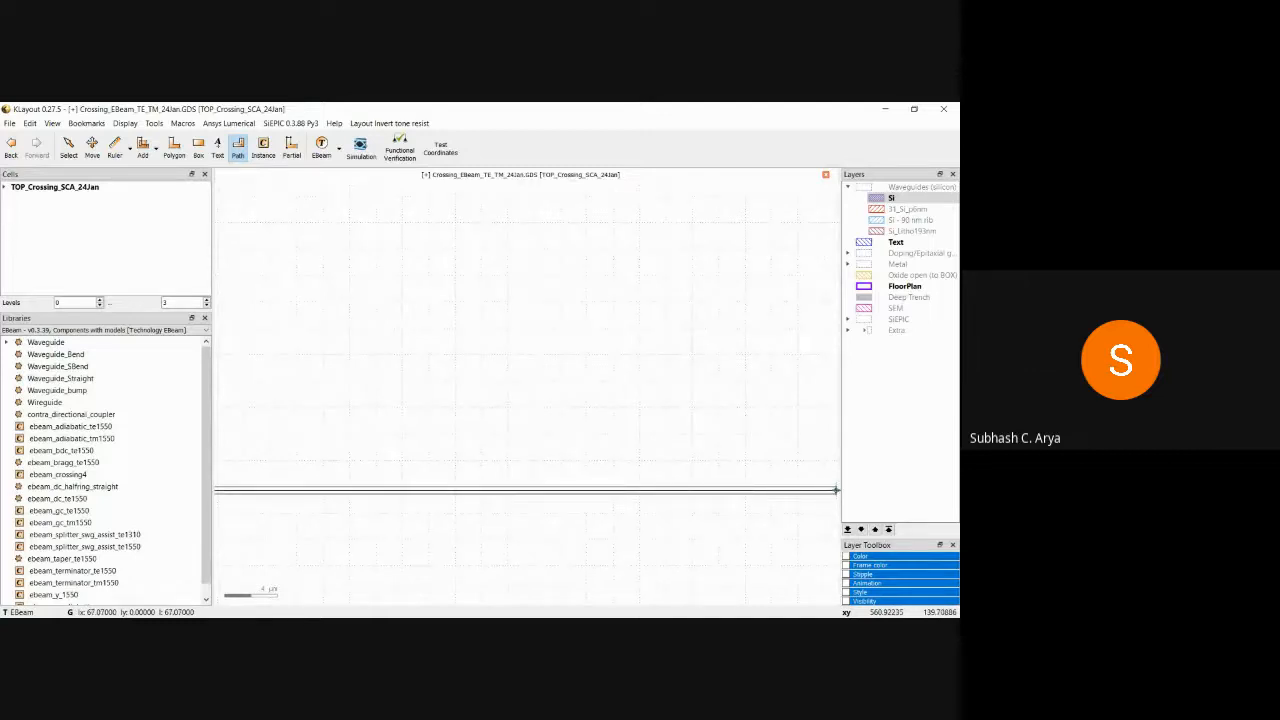
scroll(835, 490, down, 5)
scroll(784, 462, up, 3)
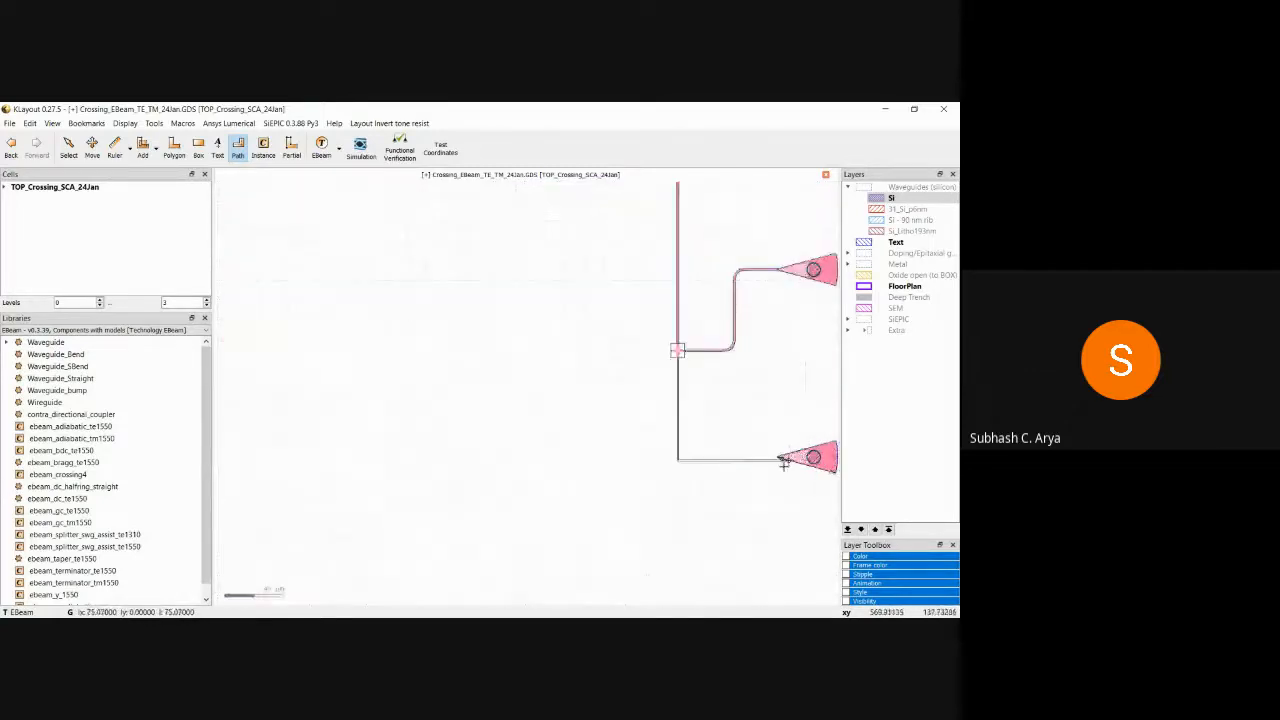
scroll(784, 462, up, 2)
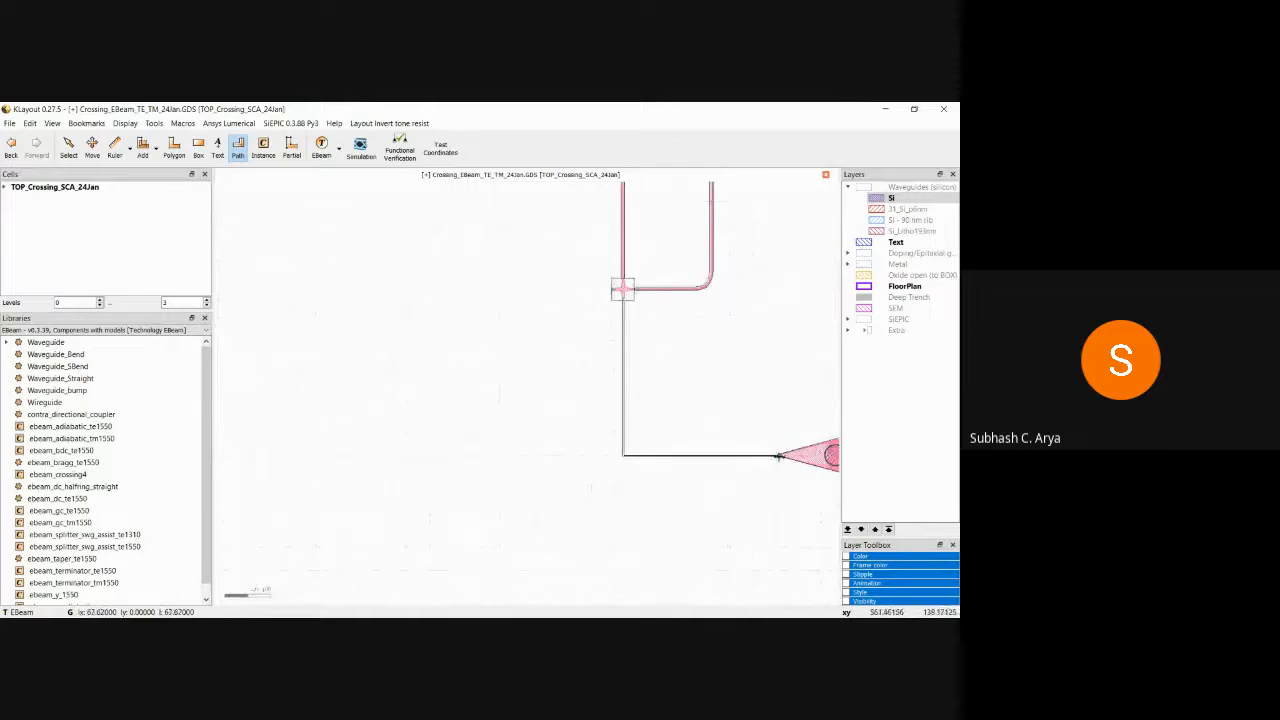
scroll(778, 457, down, 3)
scroll(776, 455, up, 5)
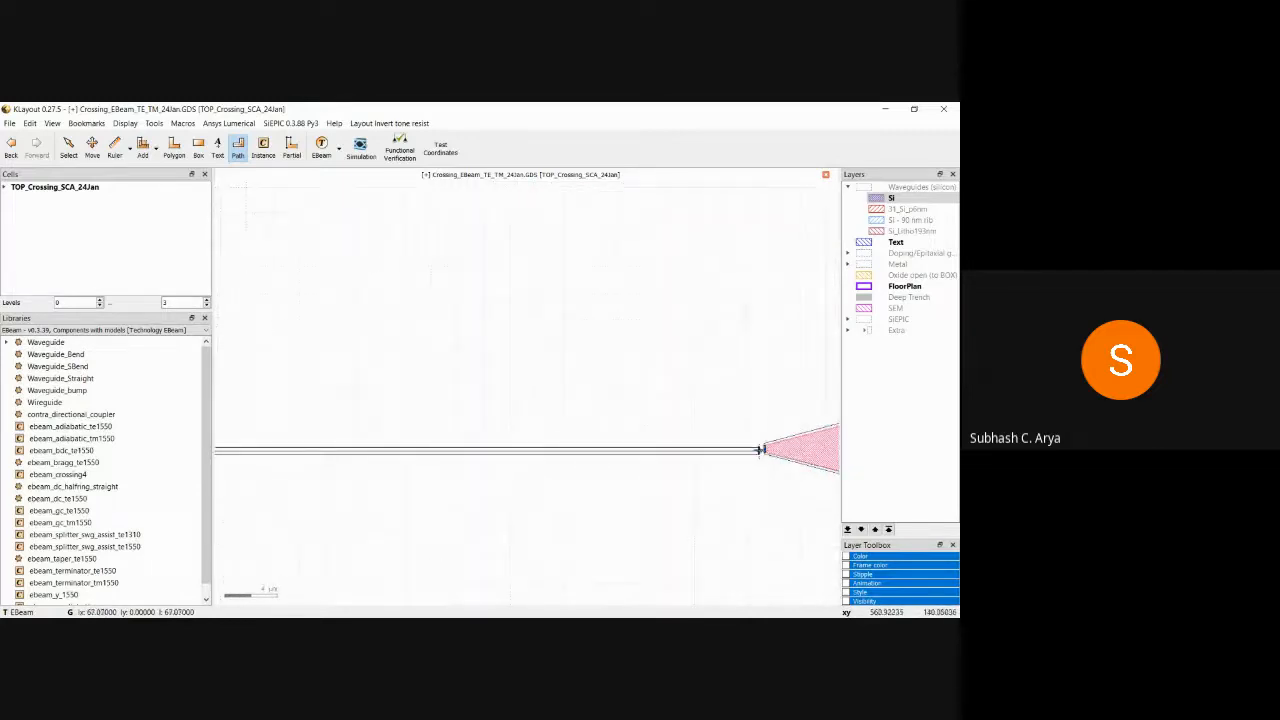
scroll(760, 450, up, 3)
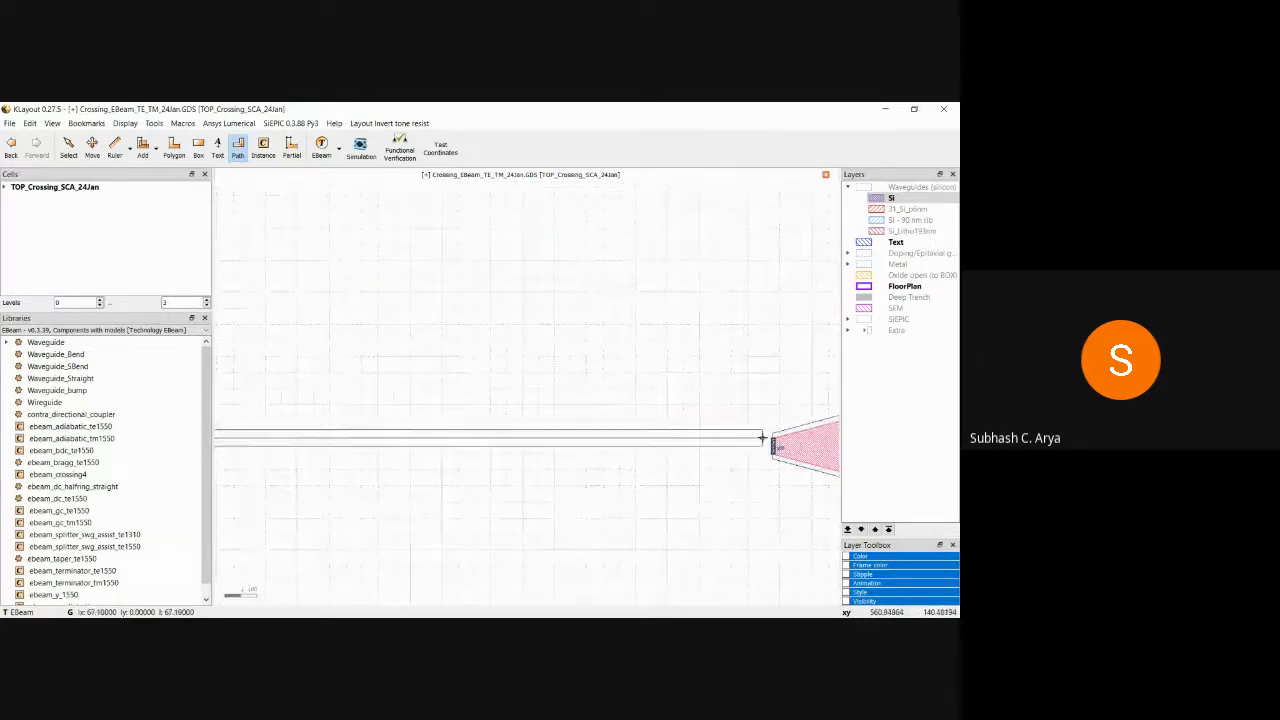
scroll(764, 440, up, 2)
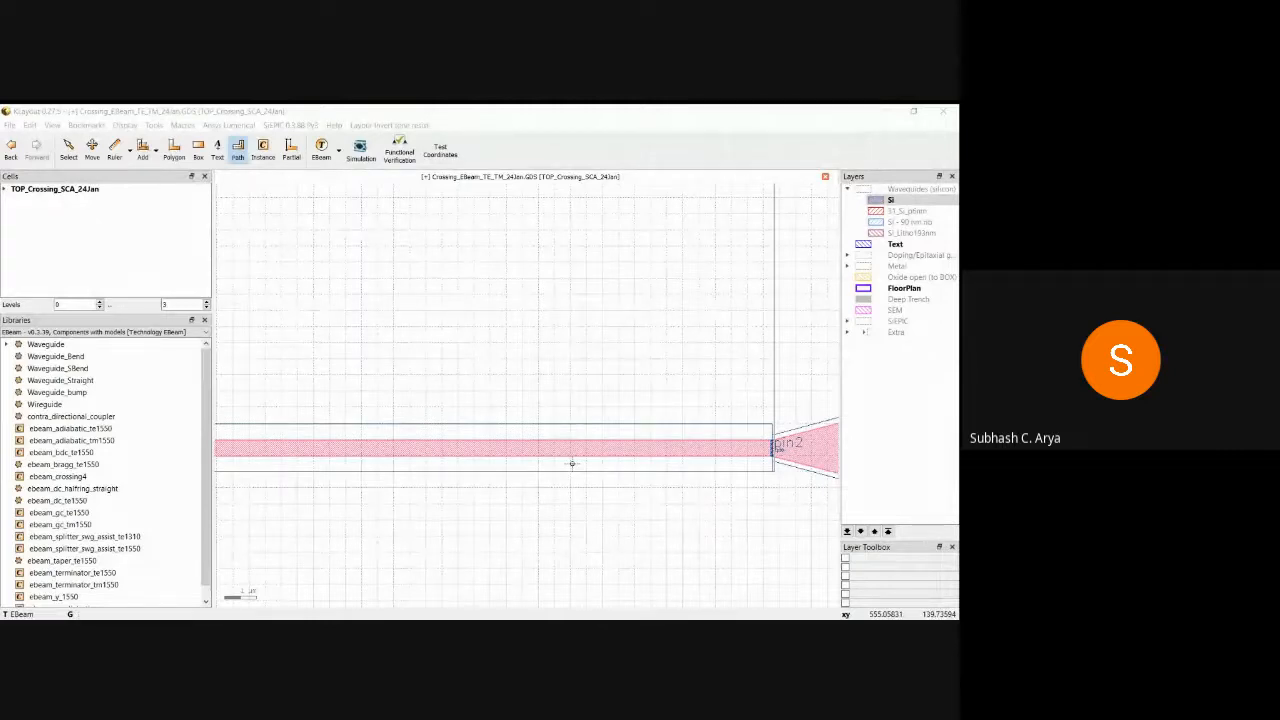
scroll(565, 508, down, 1)
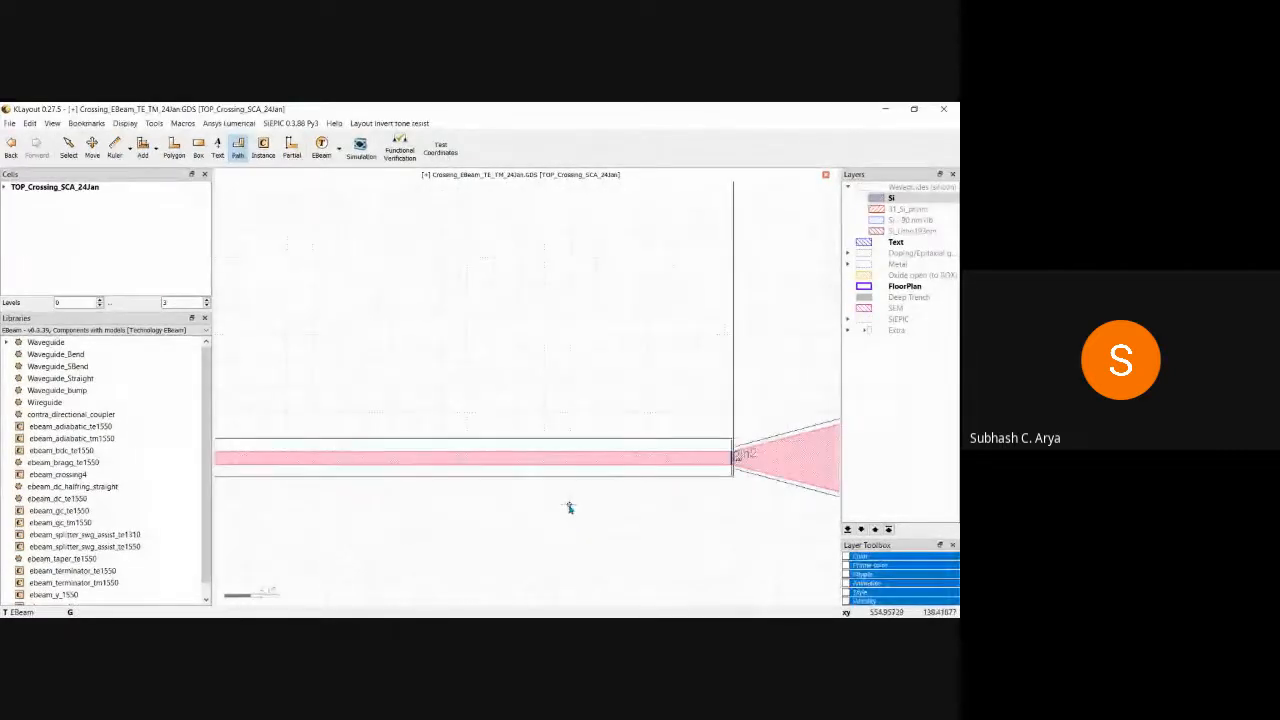
- Draw a Si path from the right crossing's left port via about (415.2, 212.2) and (415.2, 13.2) µm to the bottom right coupler; convert it to a waveguide
key(F2)
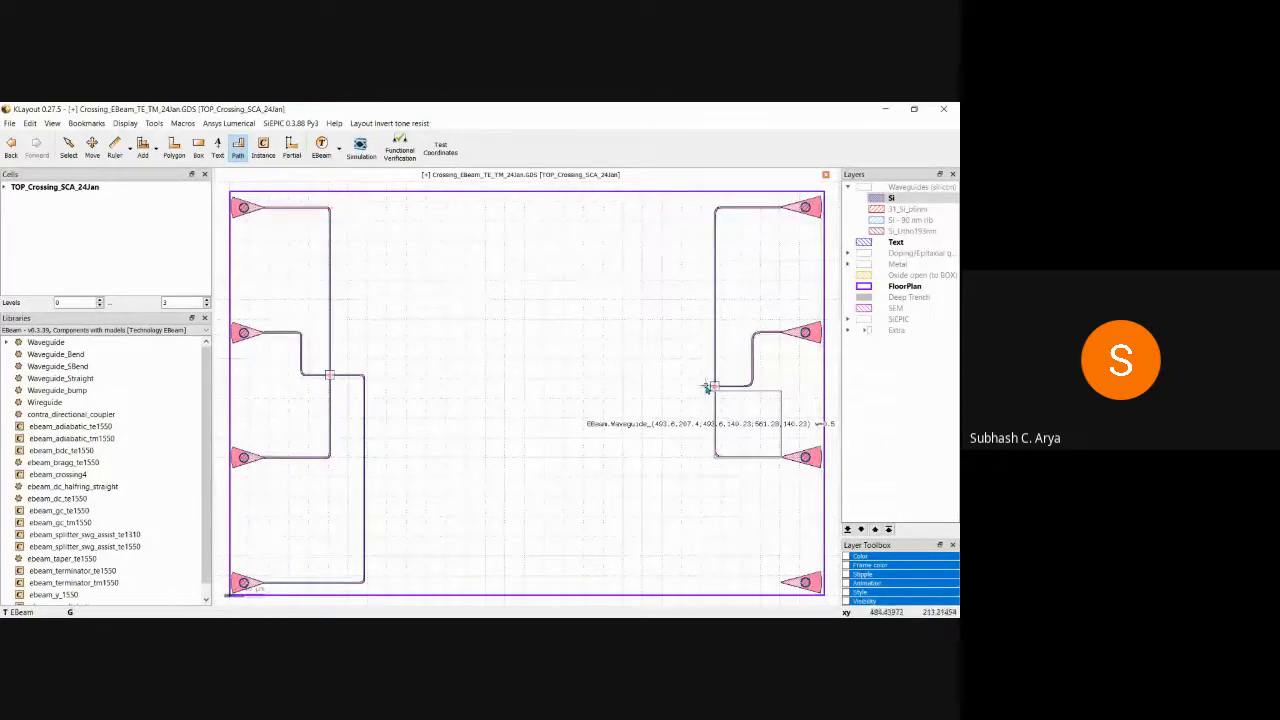
scroll(708, 388, up, 4)
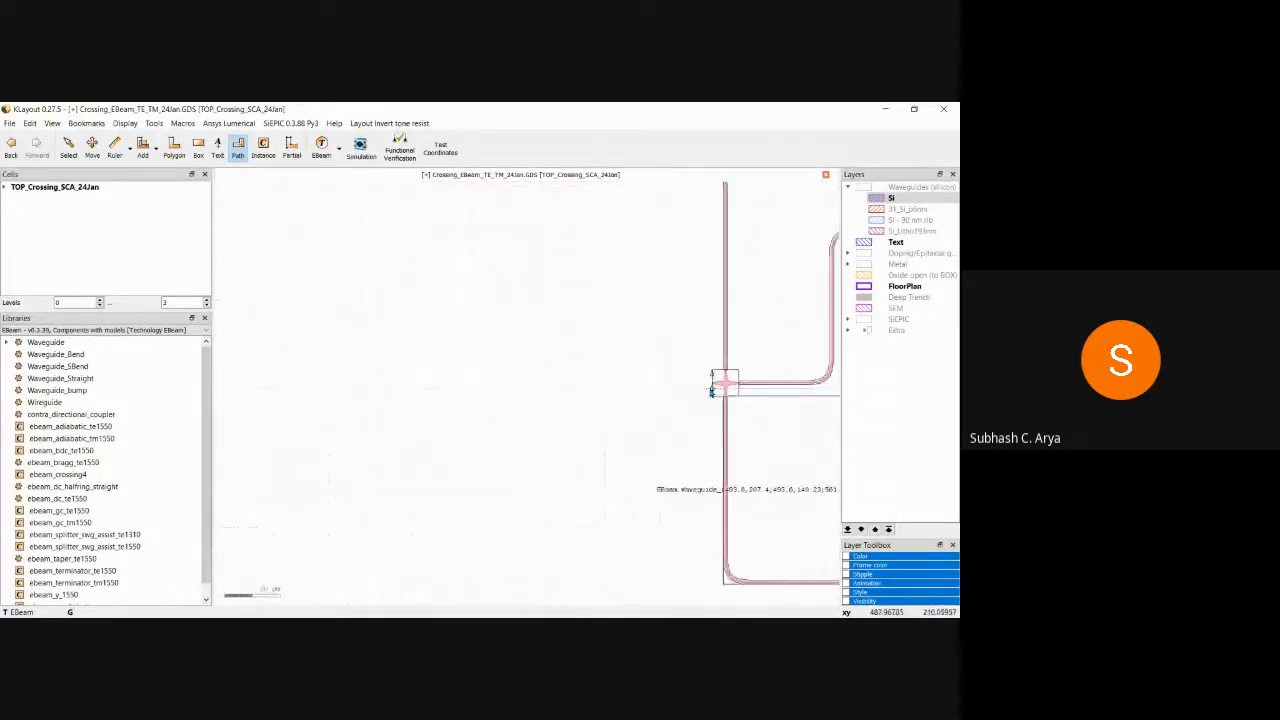
click(710, 384)
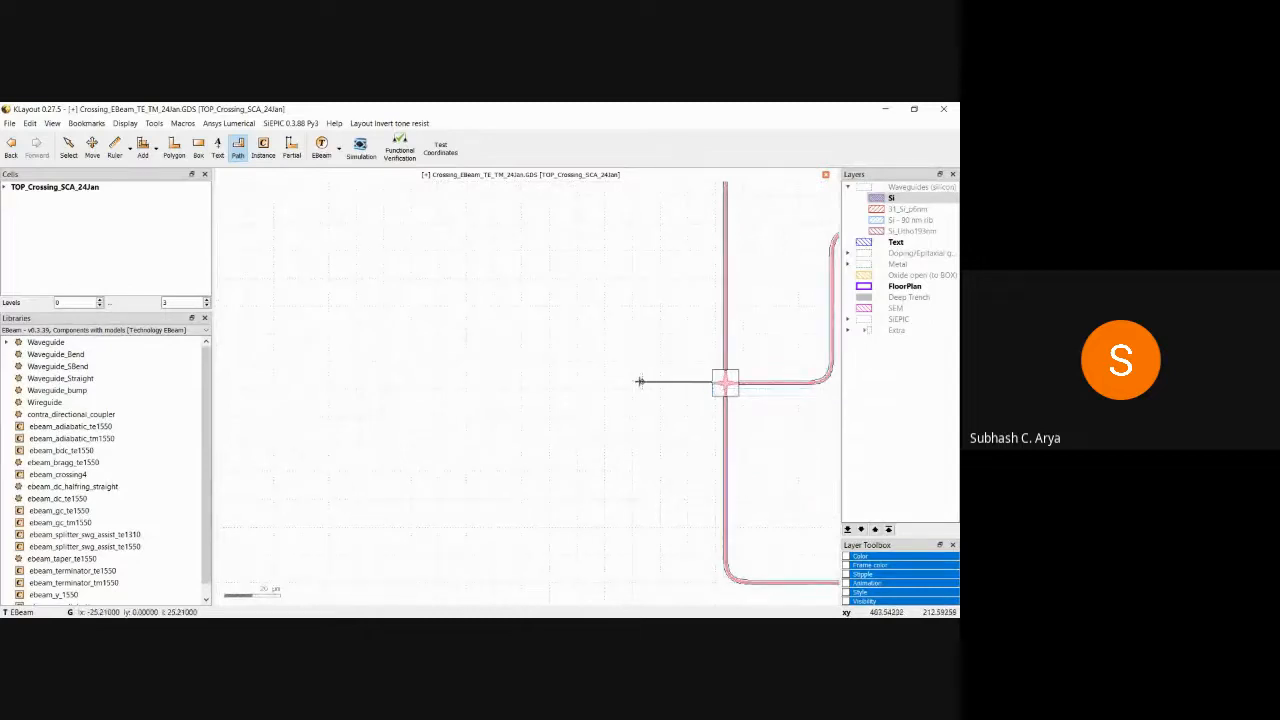
click(623, 381)
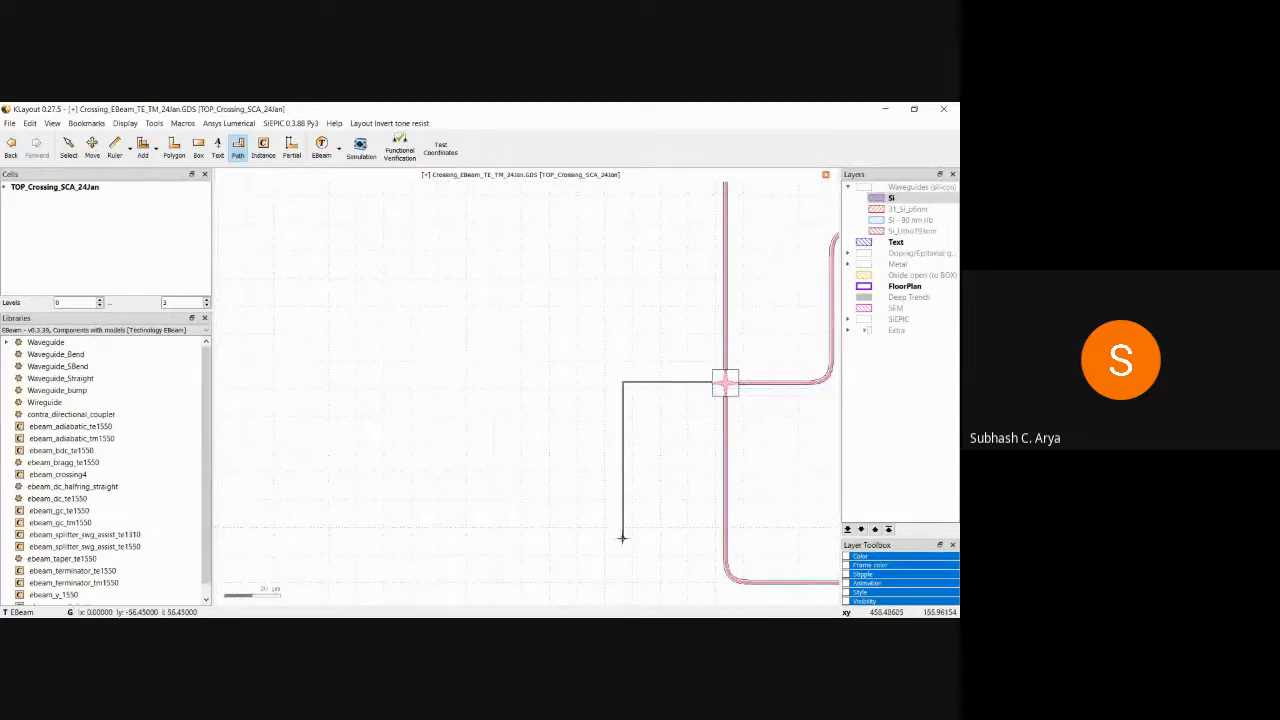
key(F2)
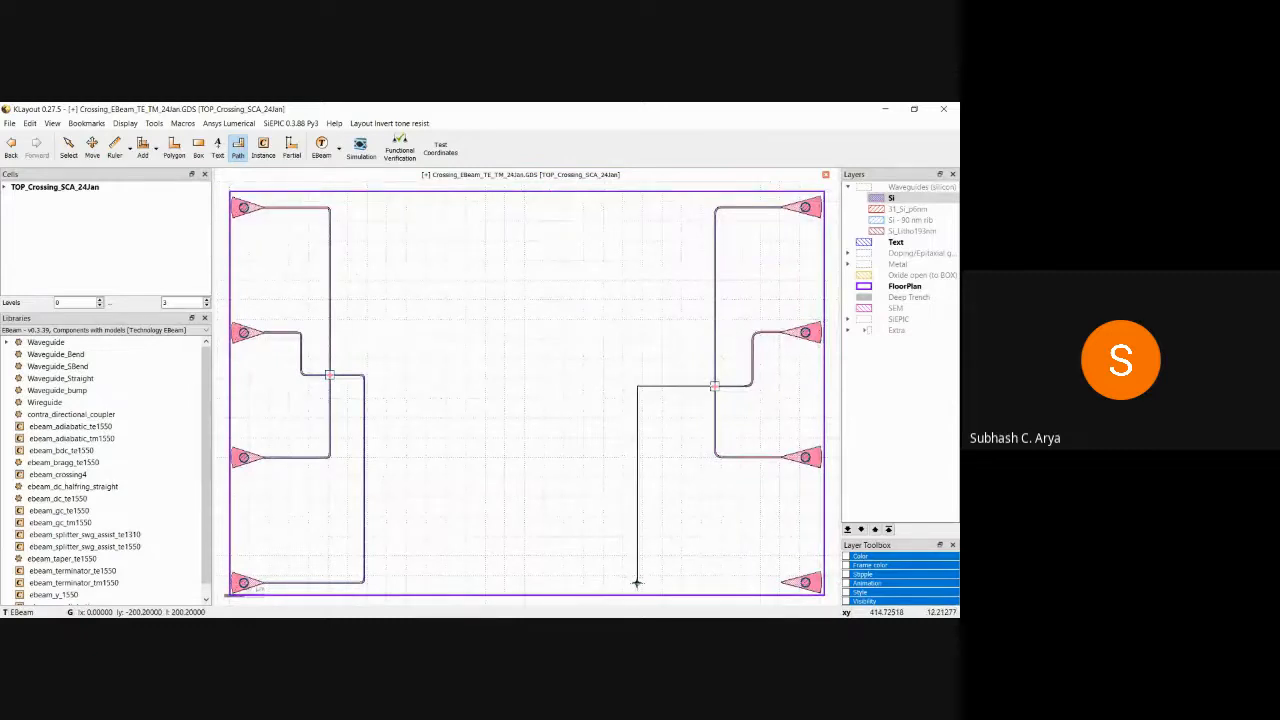
click(636, 584)
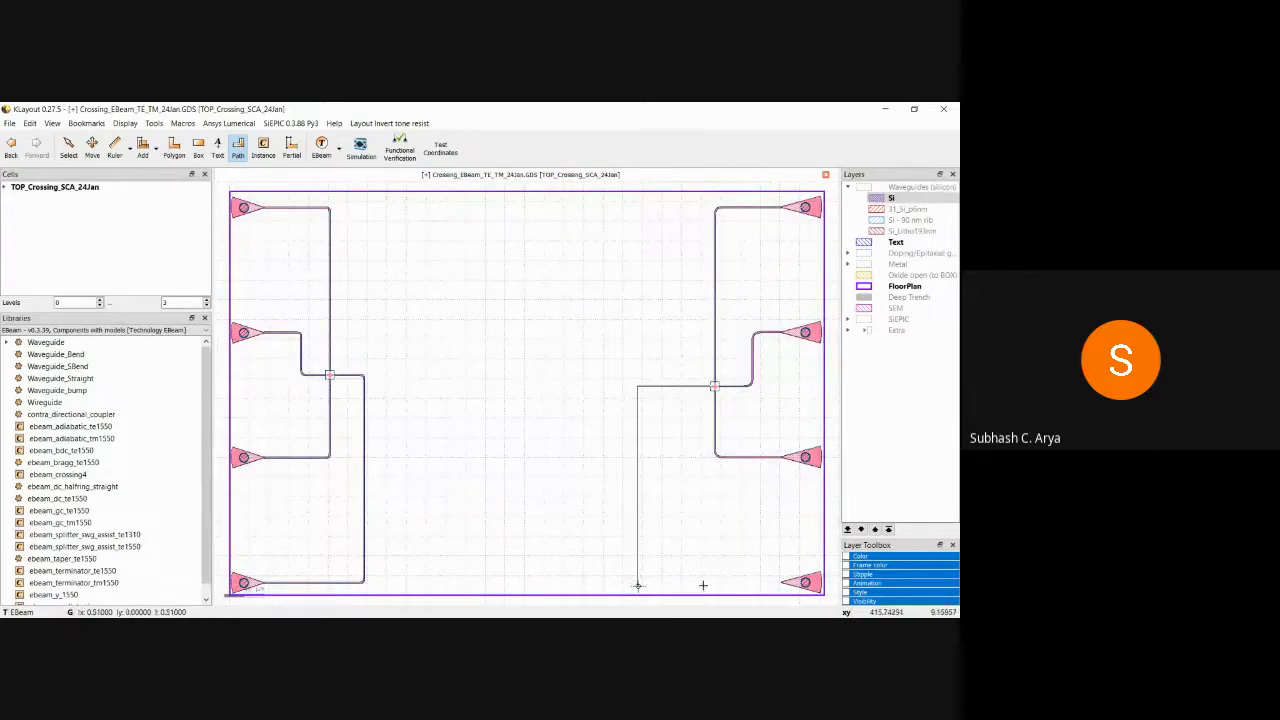
scroll(785, 582, up, 6)
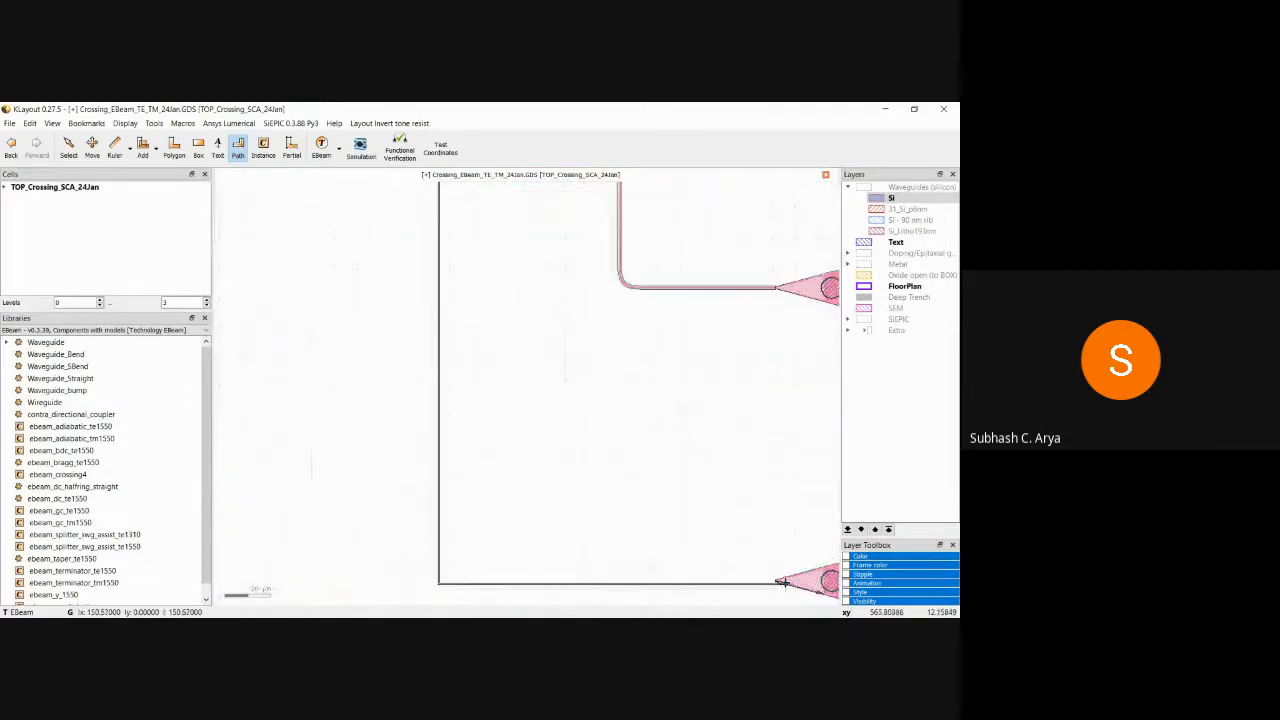
scroll(775, 573, up, 4)
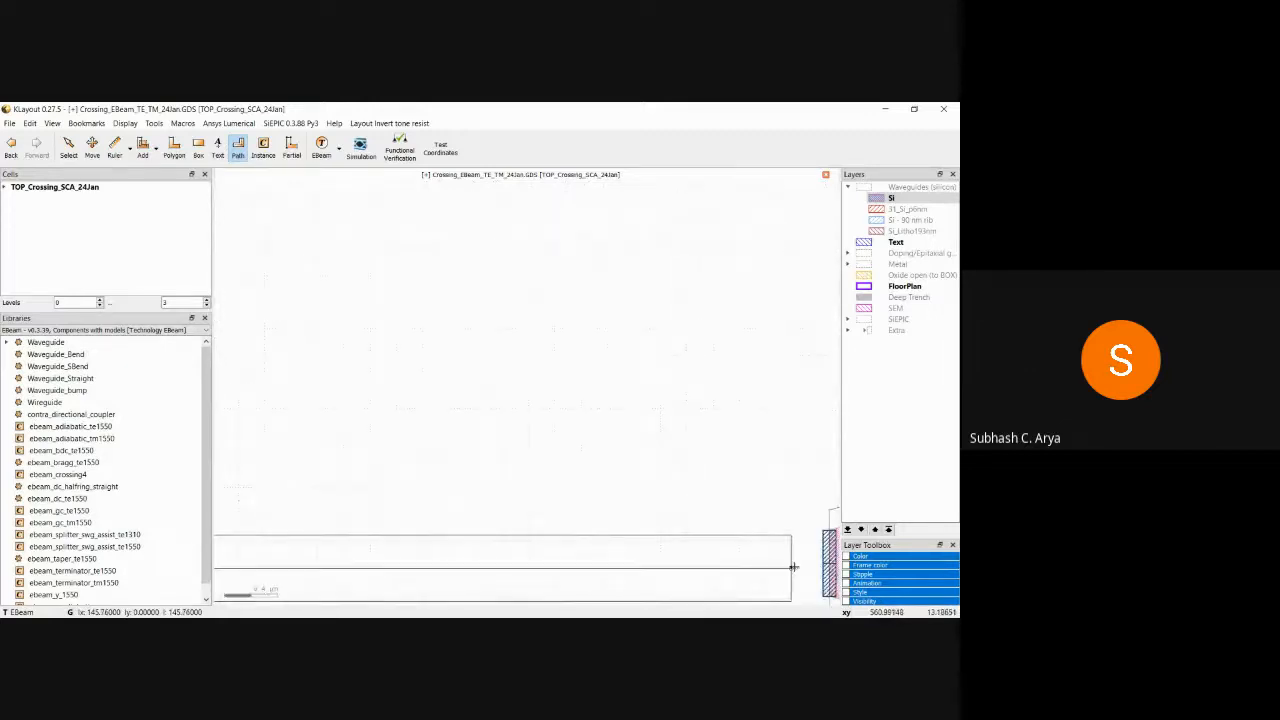
double_click(813, 562)
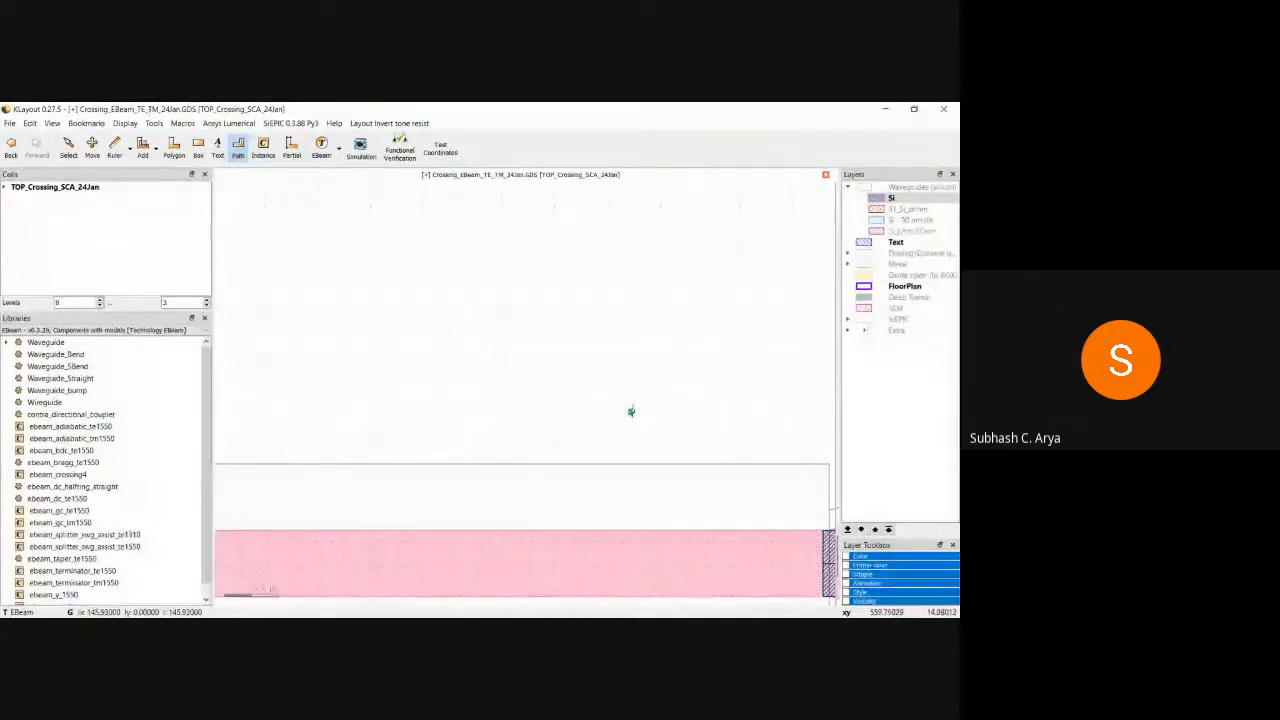
scroll(628, 408, down, 5)
key(F2)
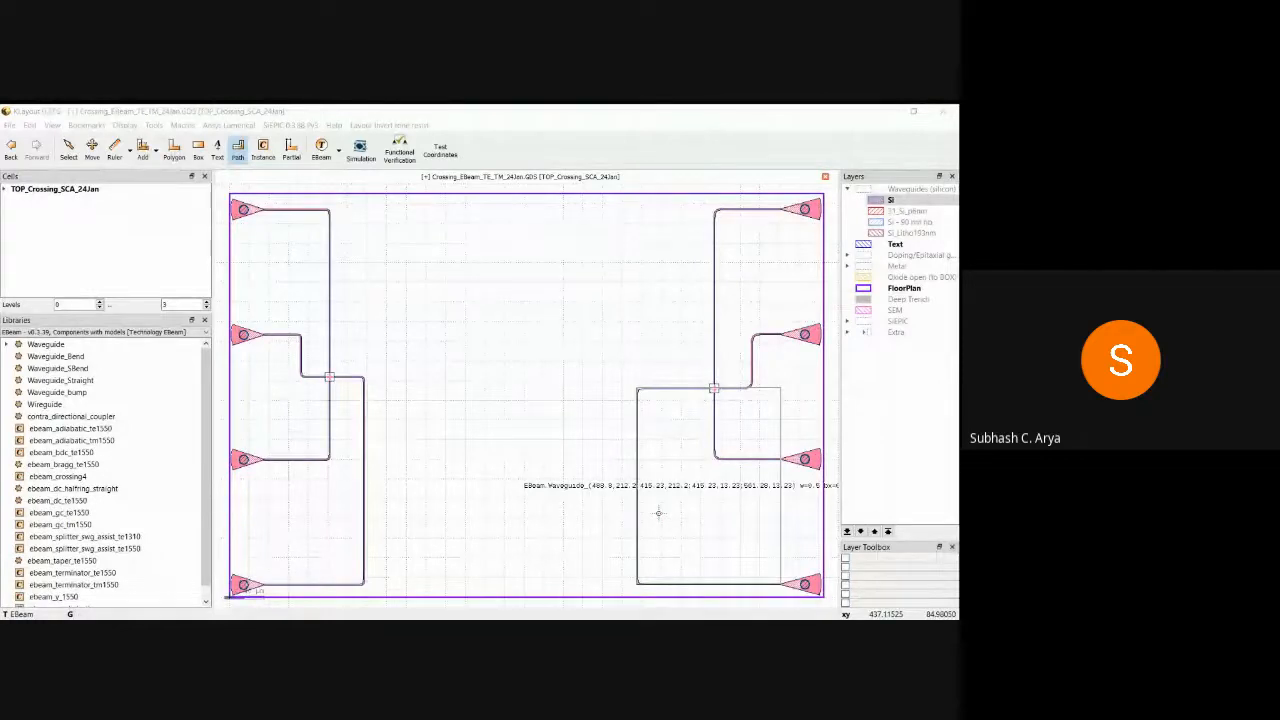
- Check the instance properties of the waveguides joining the right crossing to the right-hand grating couplers
click(571, 520)
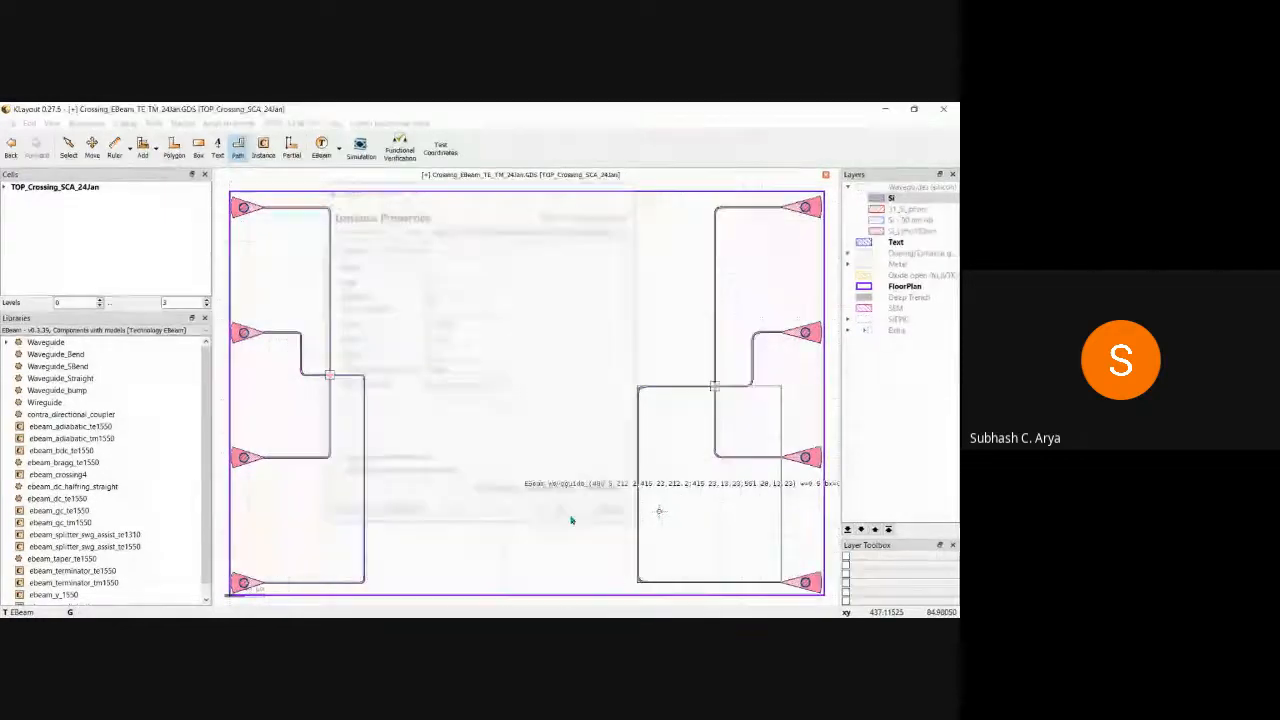
click(614, 413)
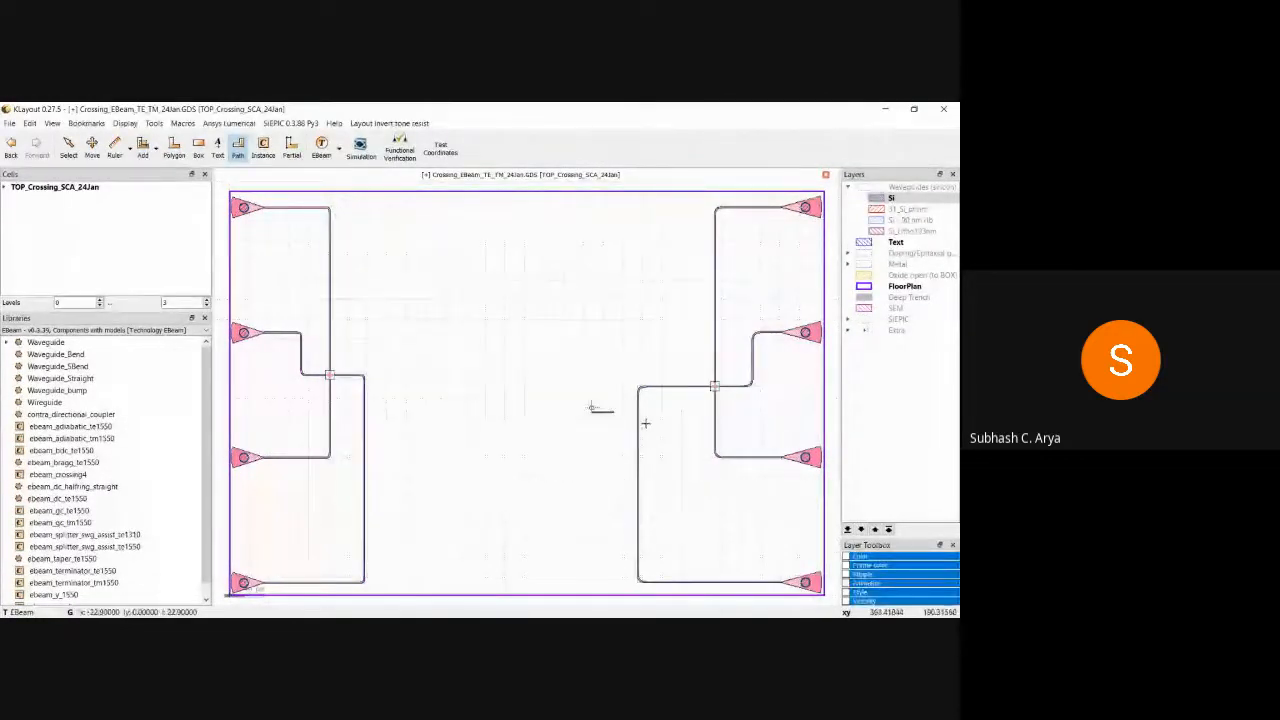
key(Escape)
click(730, 456)
click(730, 459)
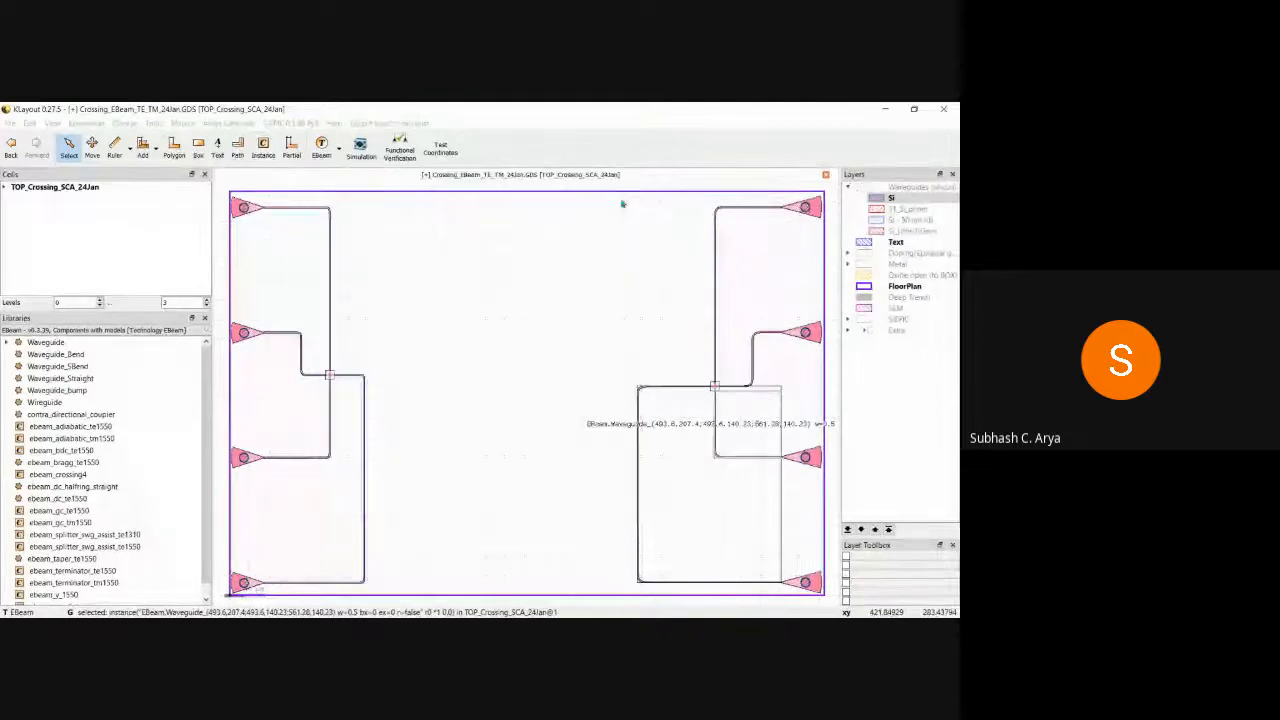
click(758, 355)
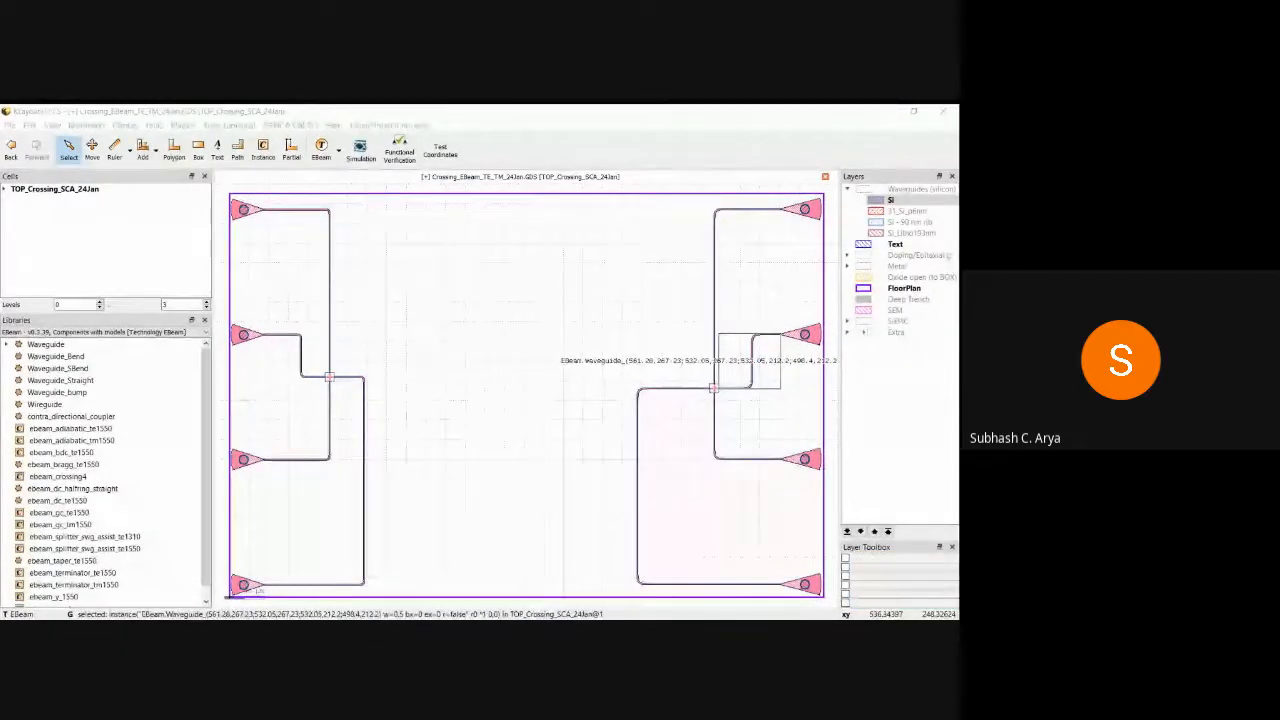
click(716, 284)
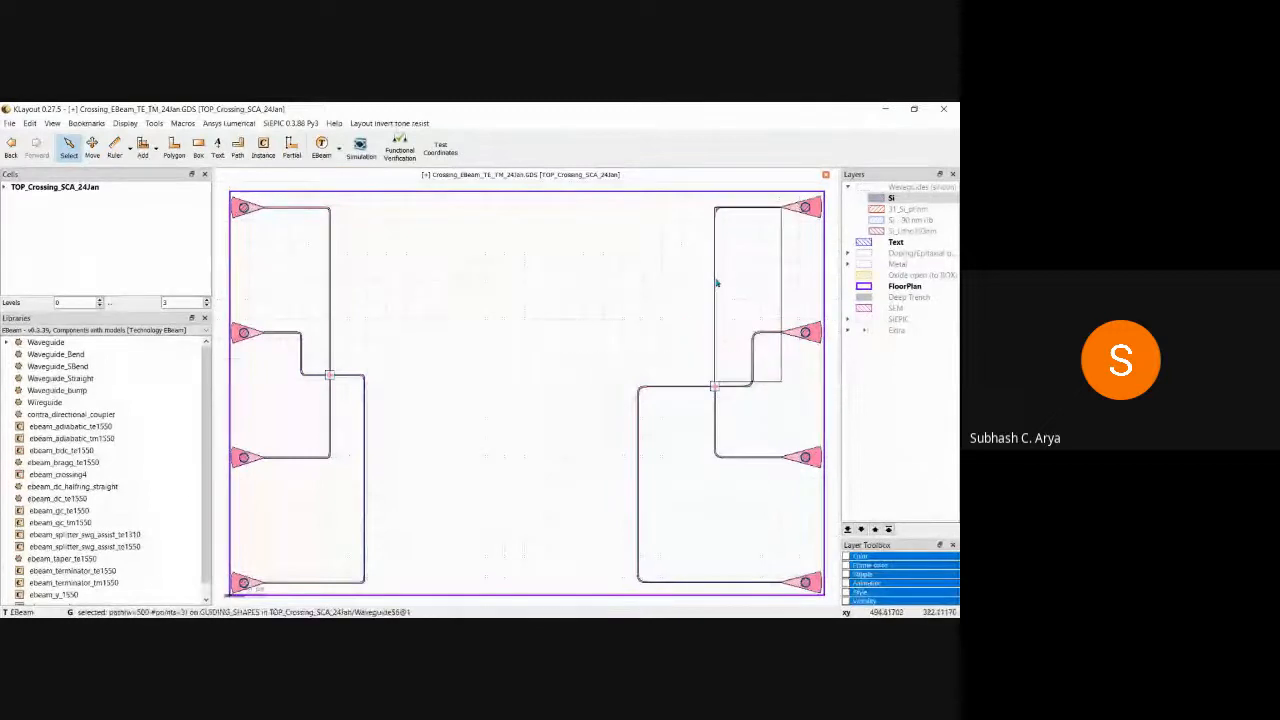
double_click(716, 285)
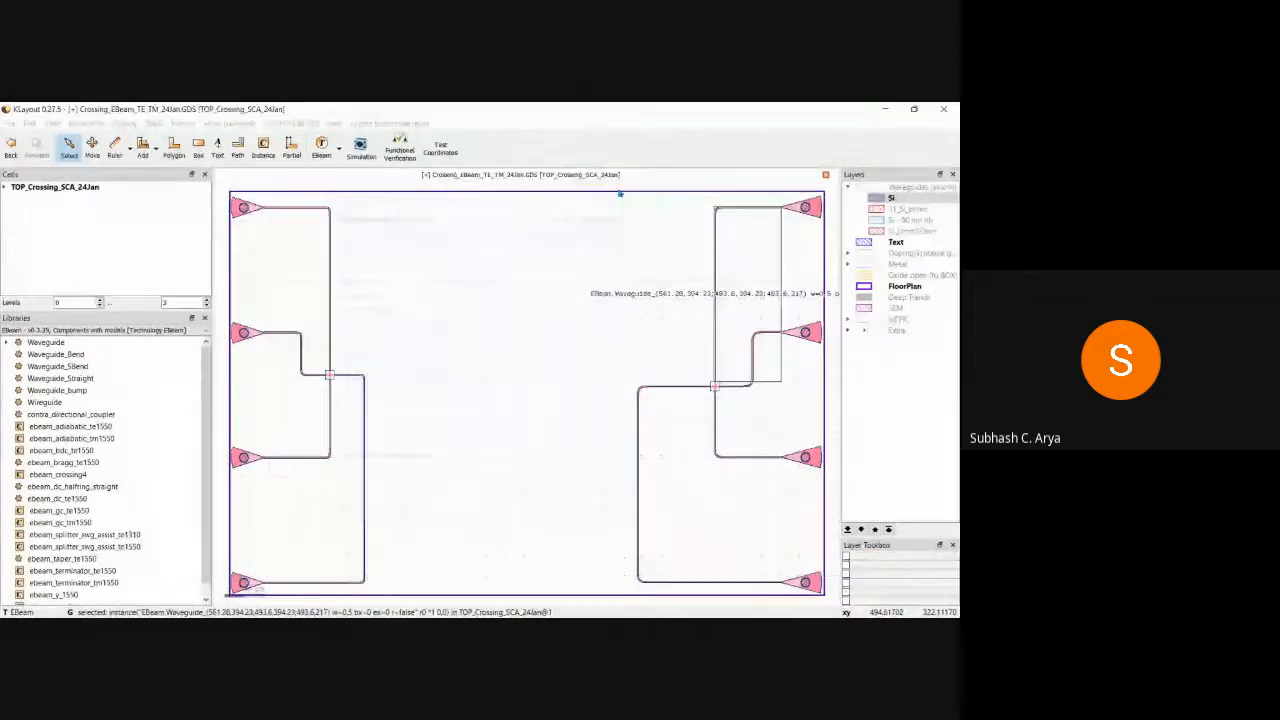
click(657, 443)
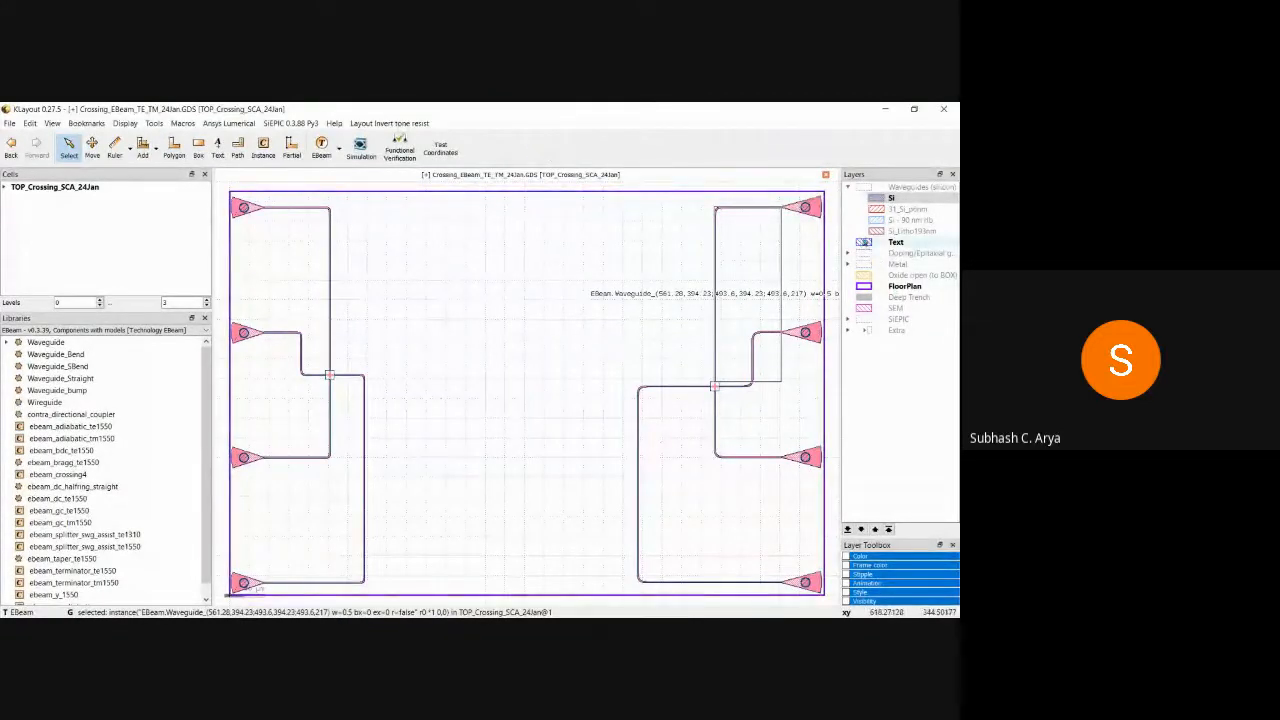
- Start the Text tool on the Text layer and set the label text to opt_in_TM_1550_Crossing_SCA24Jan
click(895, 242)
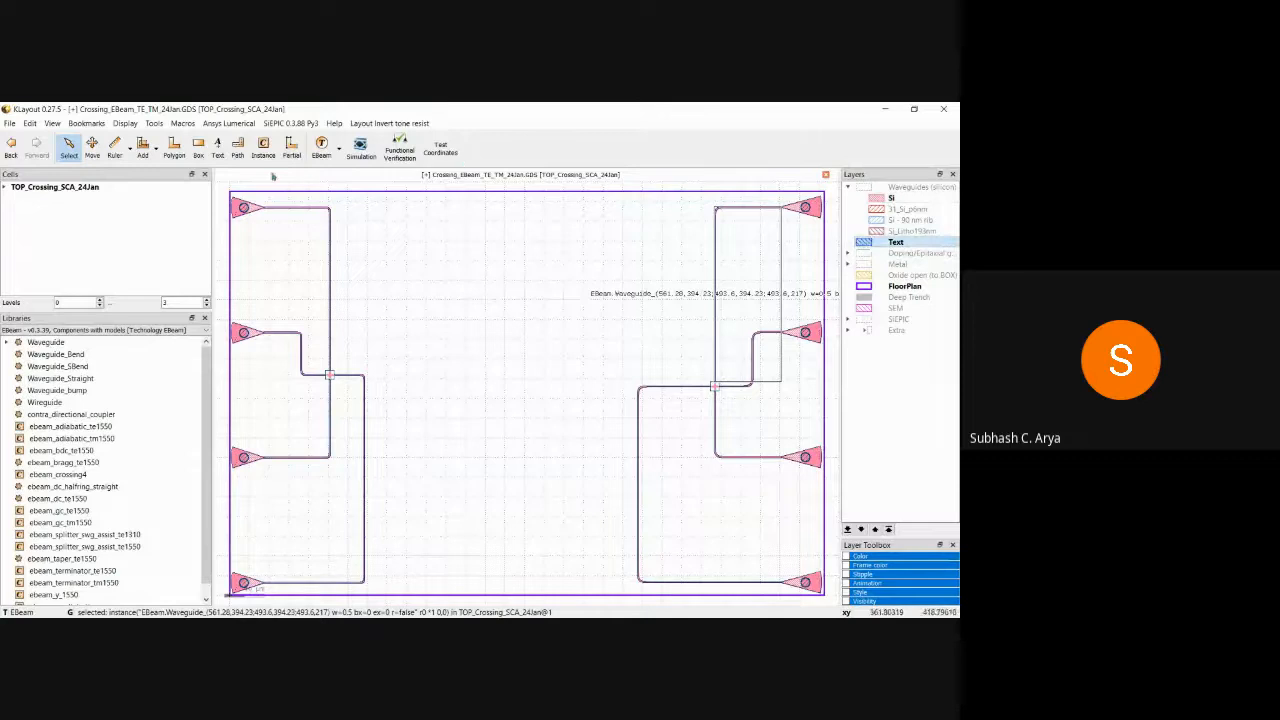
click(218, 146)
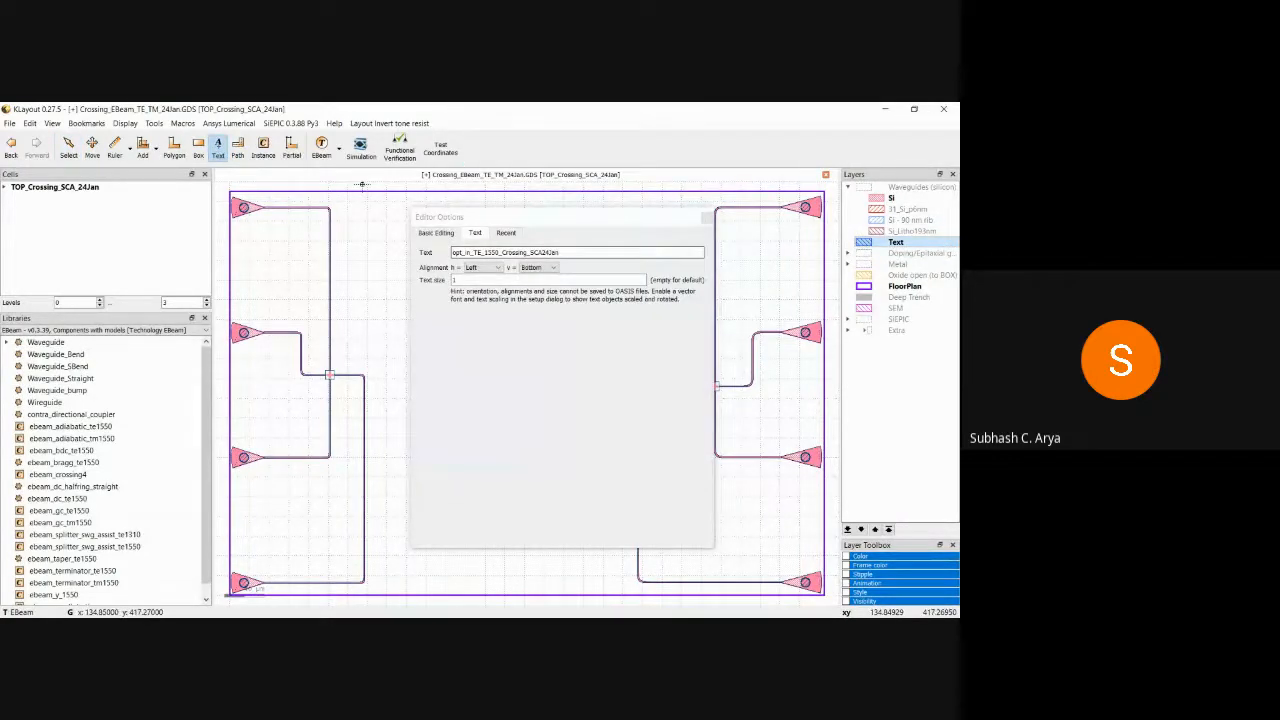
click(479, 252)
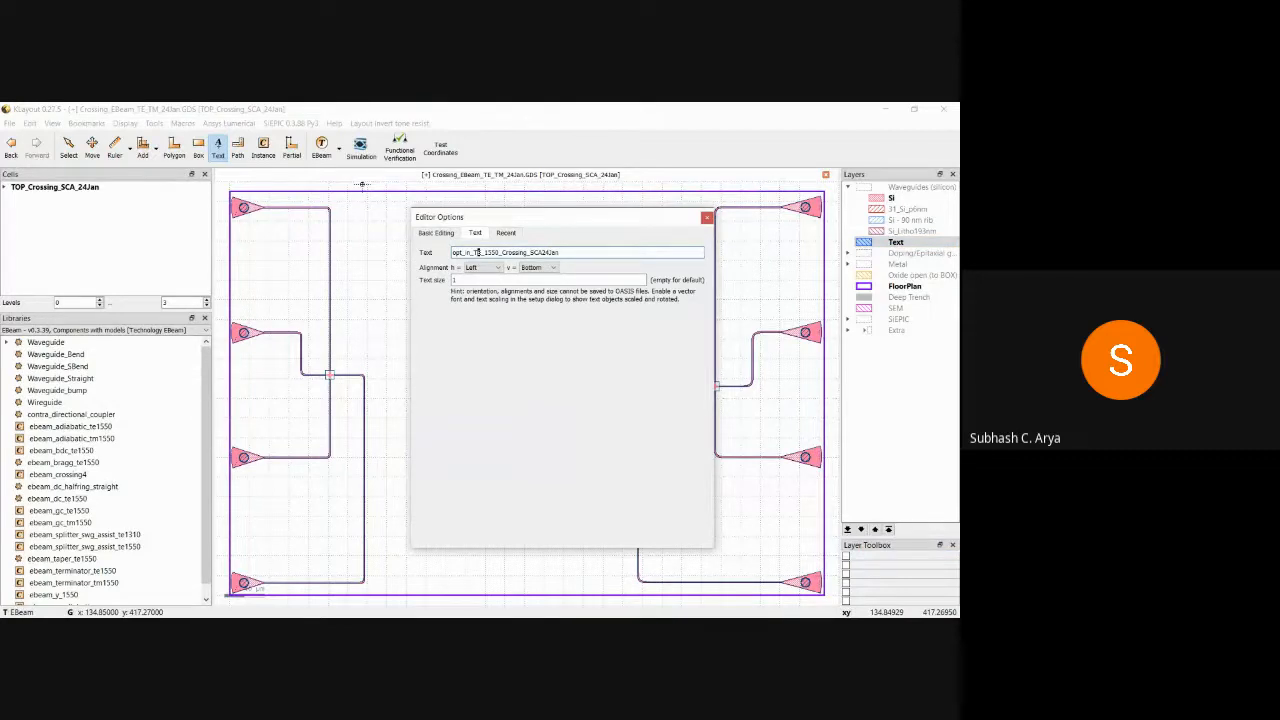
key(BackSpace)
key(BackSpace)
text(M)
click(708, 219)
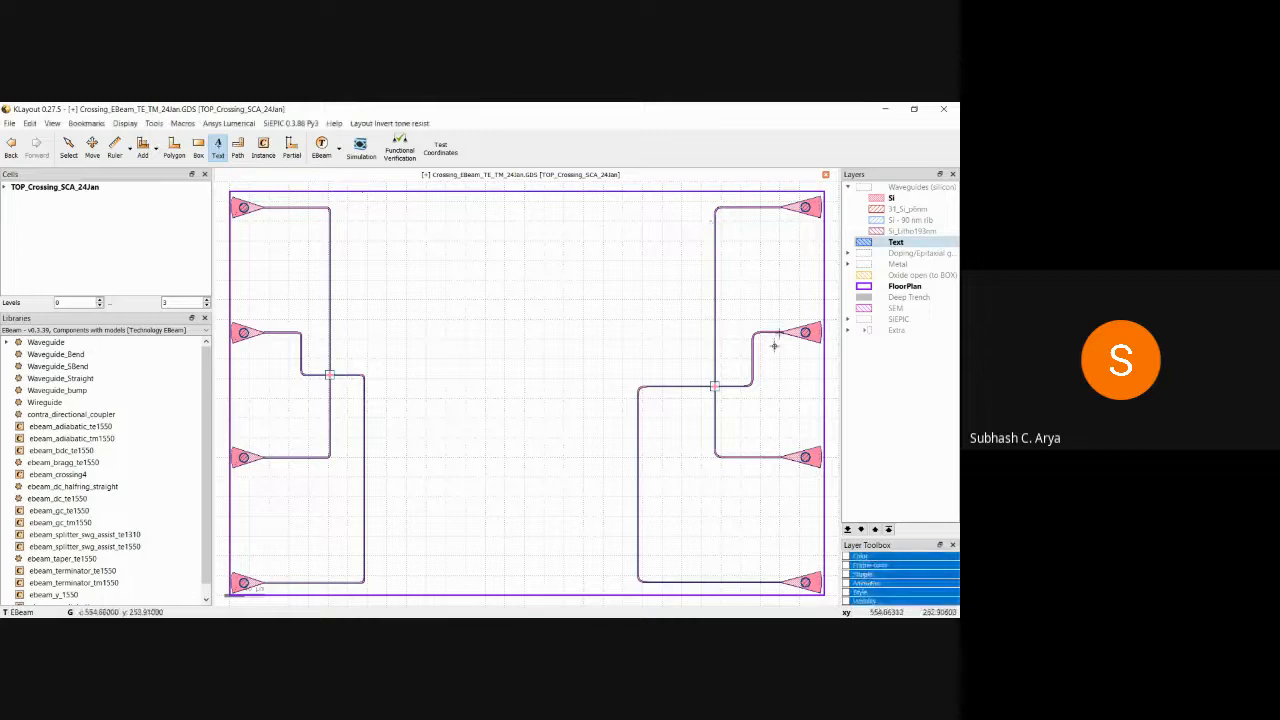
- Restart the Text tool near the second right coupler and review its basic editing, text and recent configuration options
scroll(787, 332, up, 5)
scroll(787, 332, up, 4)
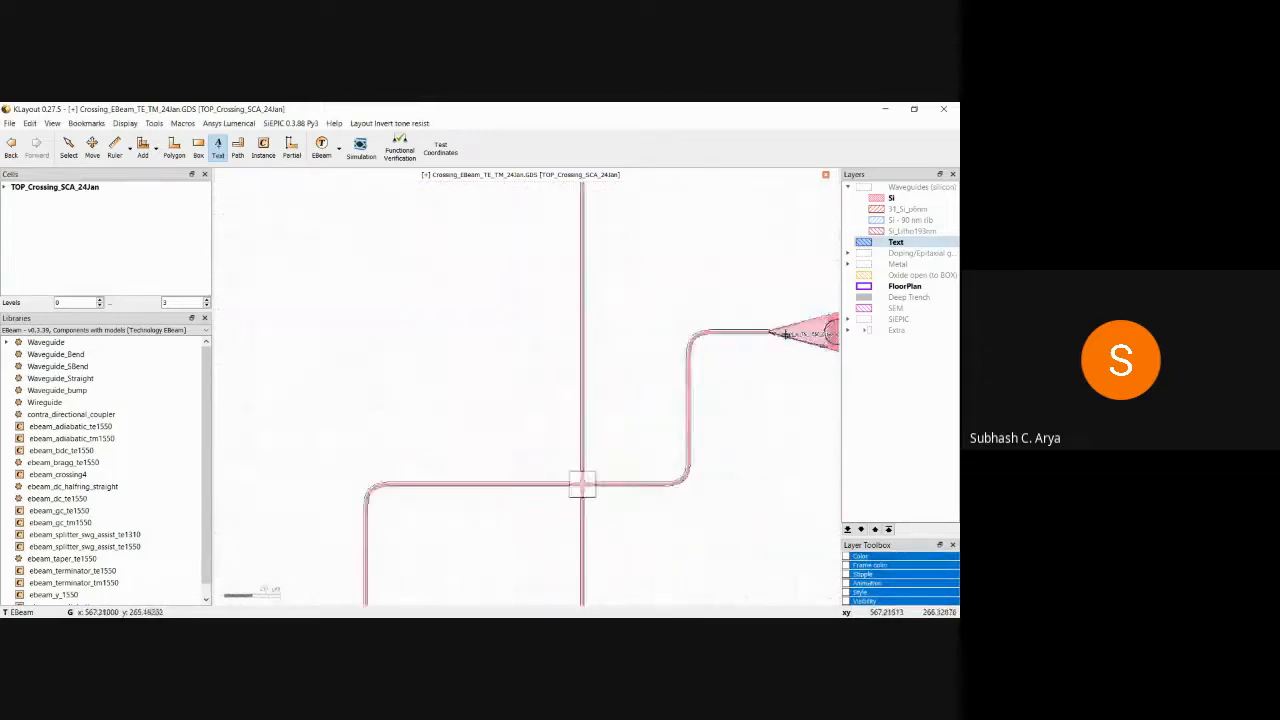
scroll(760, 333, up, 1)
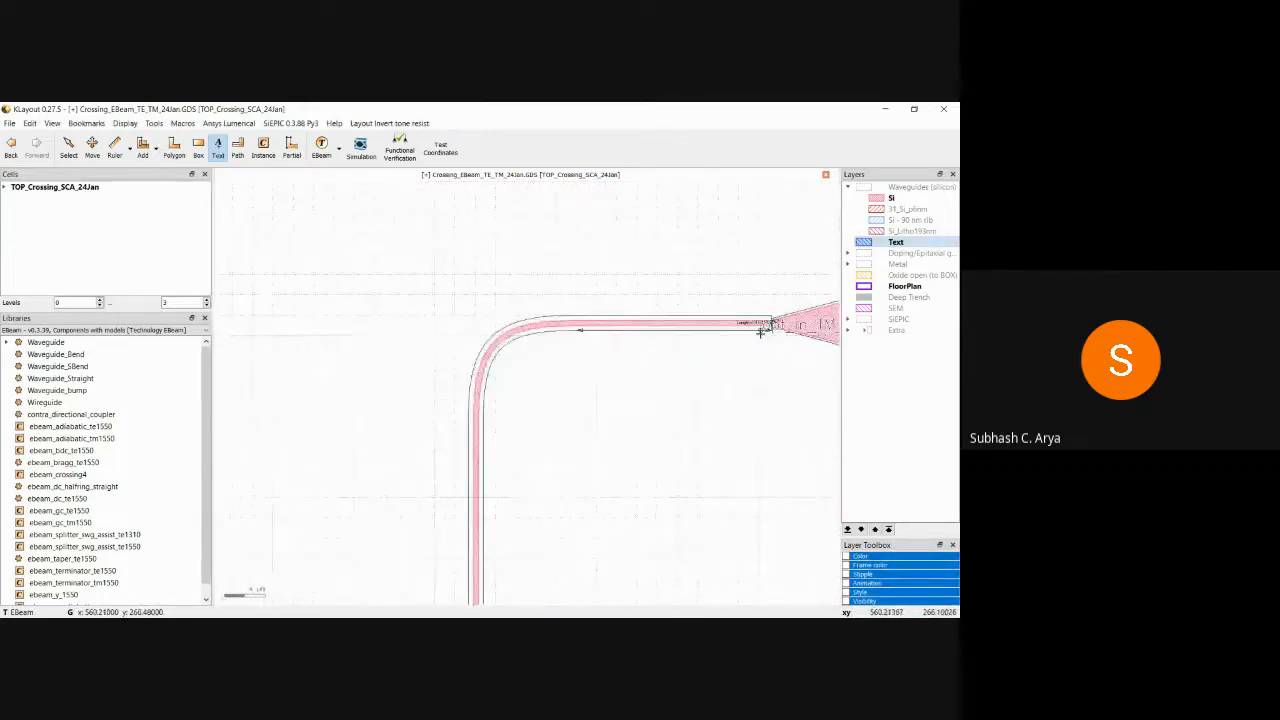
scroll(760, 333, up, 2)
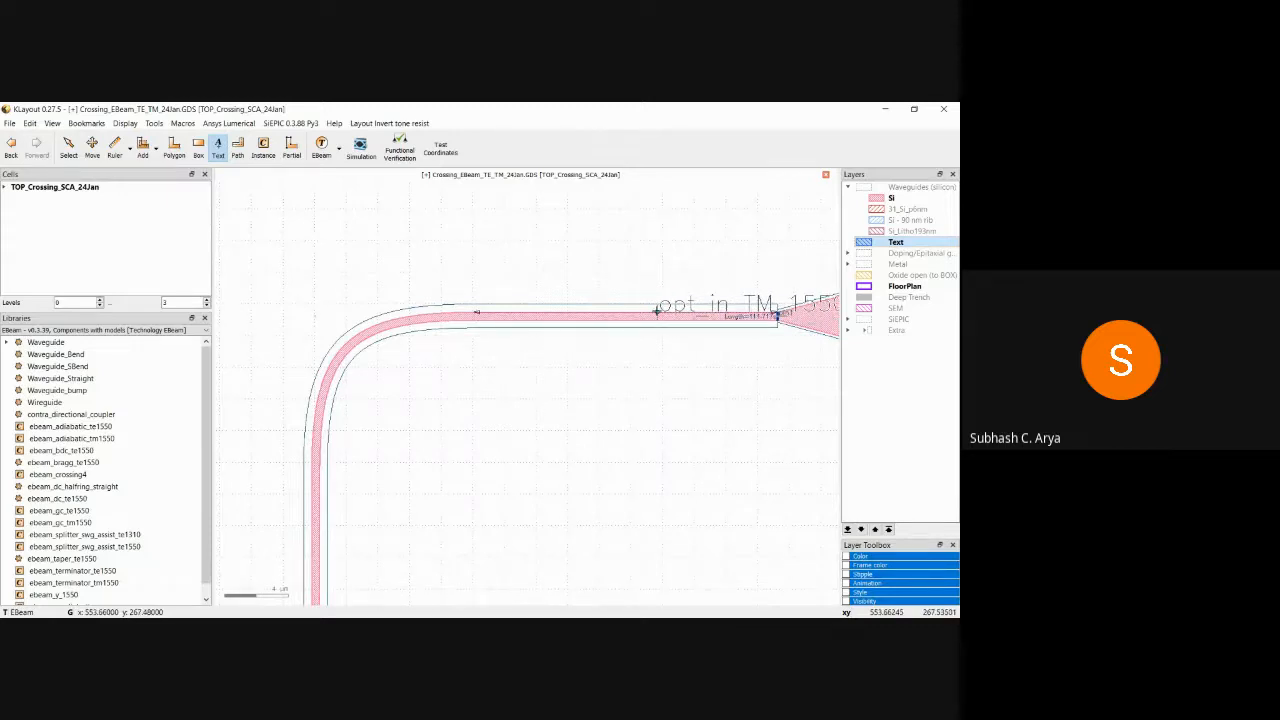
key(Escape)
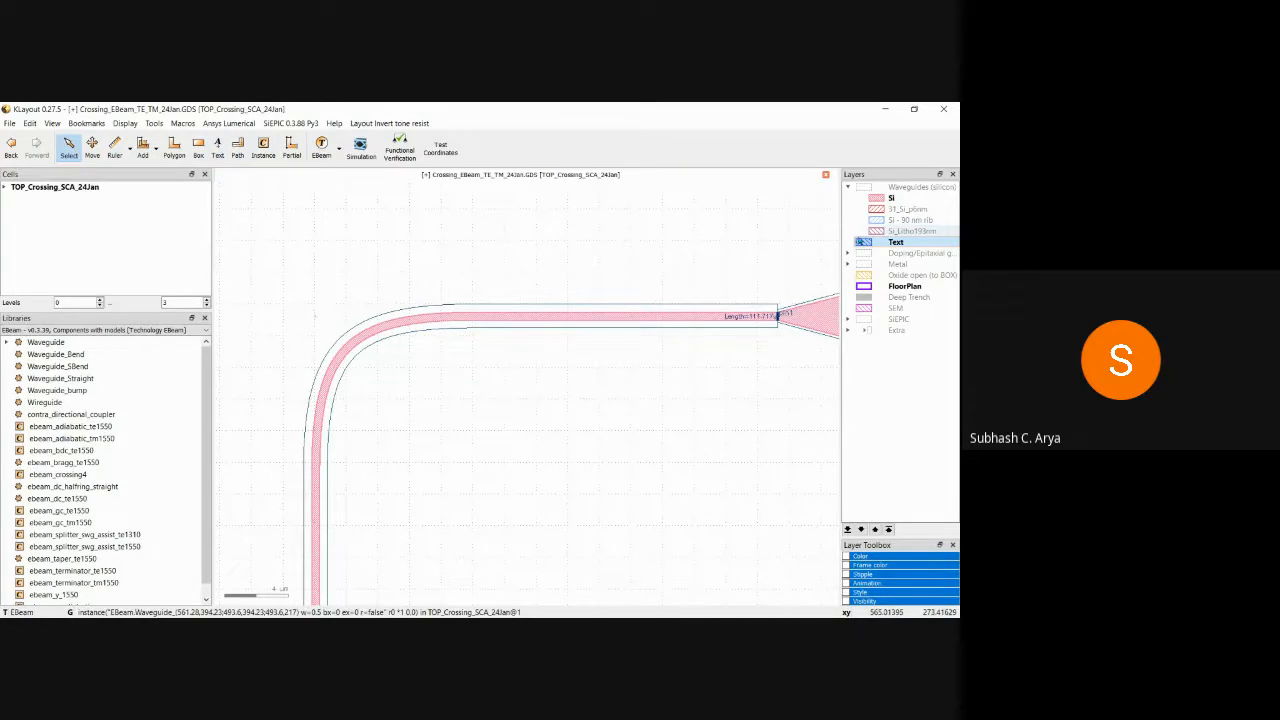
click(218, 148)
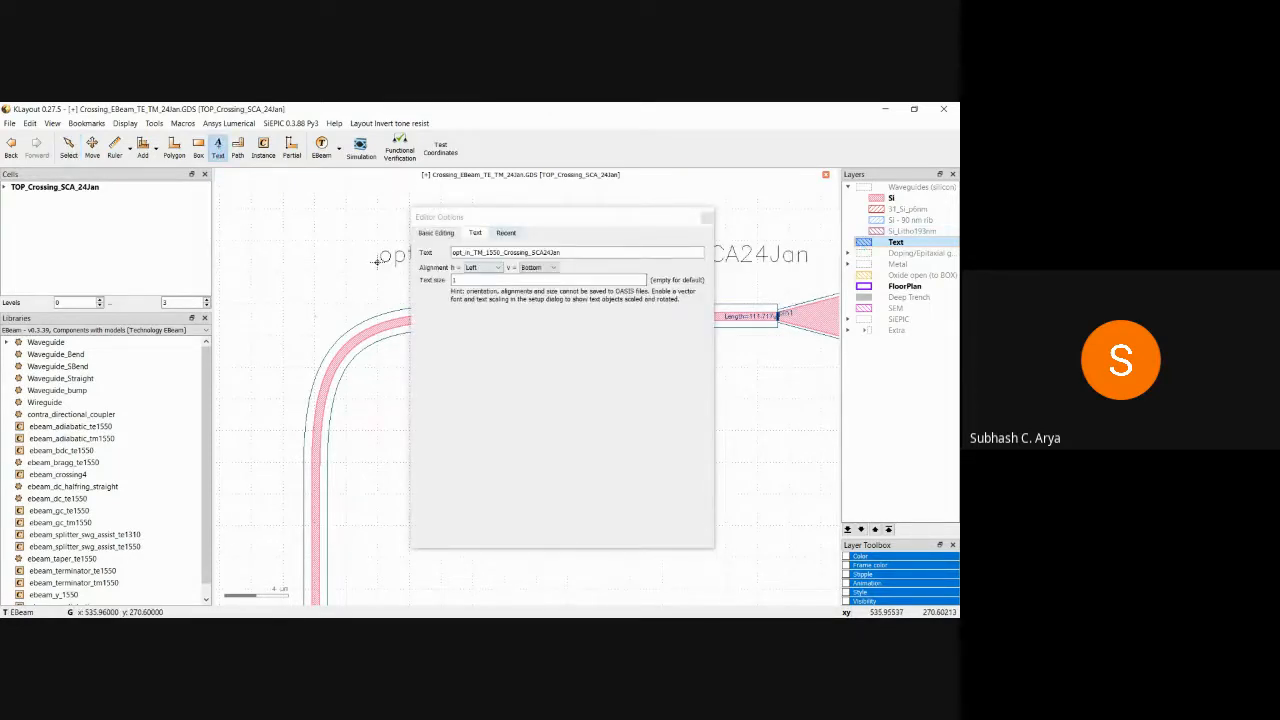
click(436, 233)
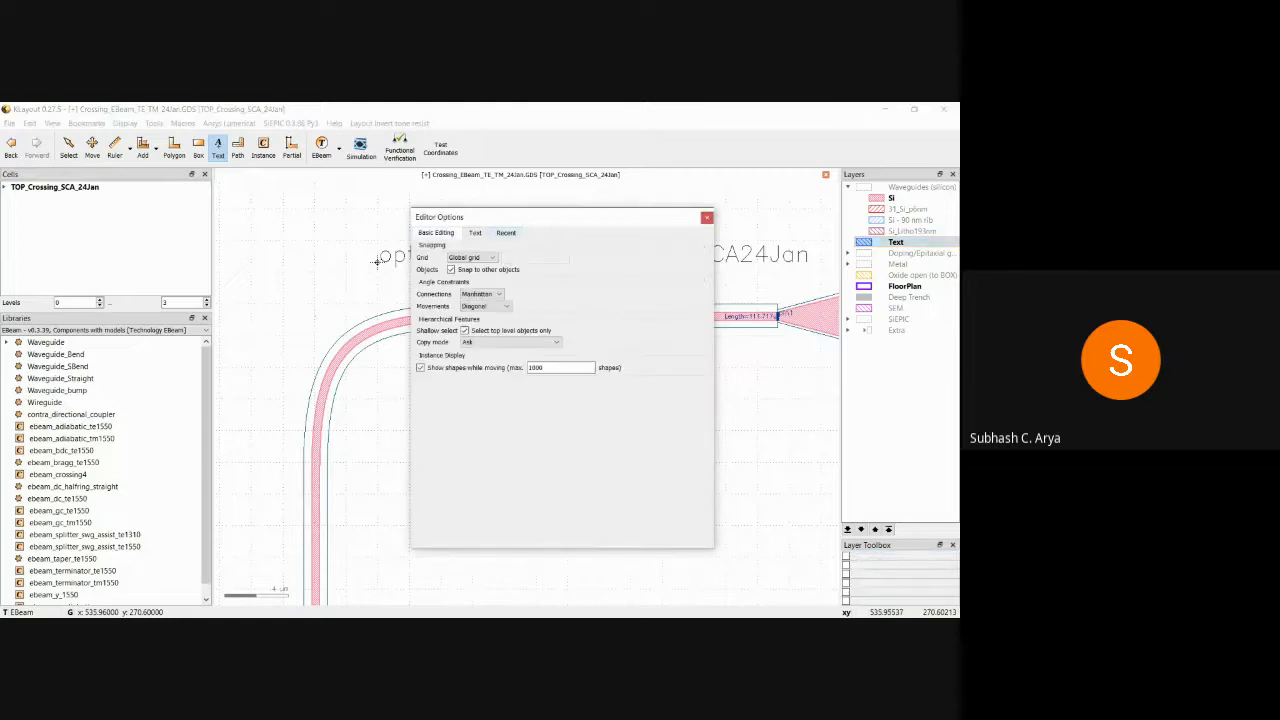
click(475, 233)
click(506, 233)
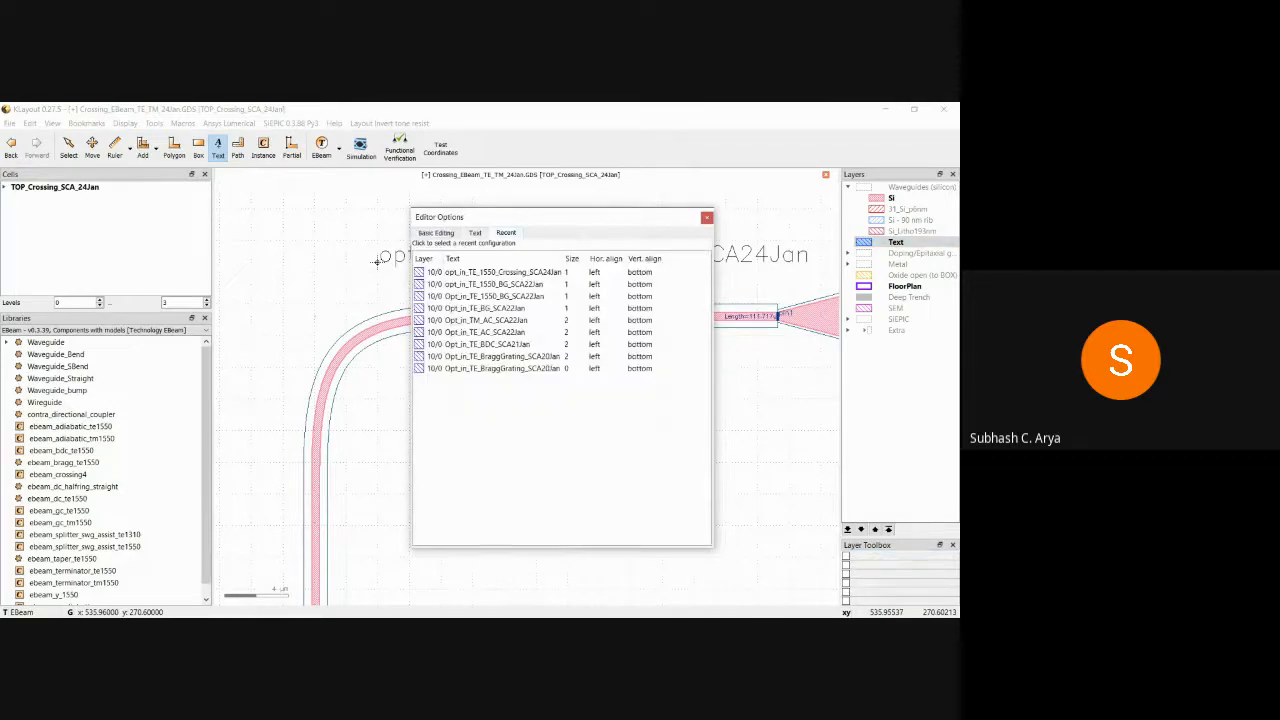
click(707, 217)
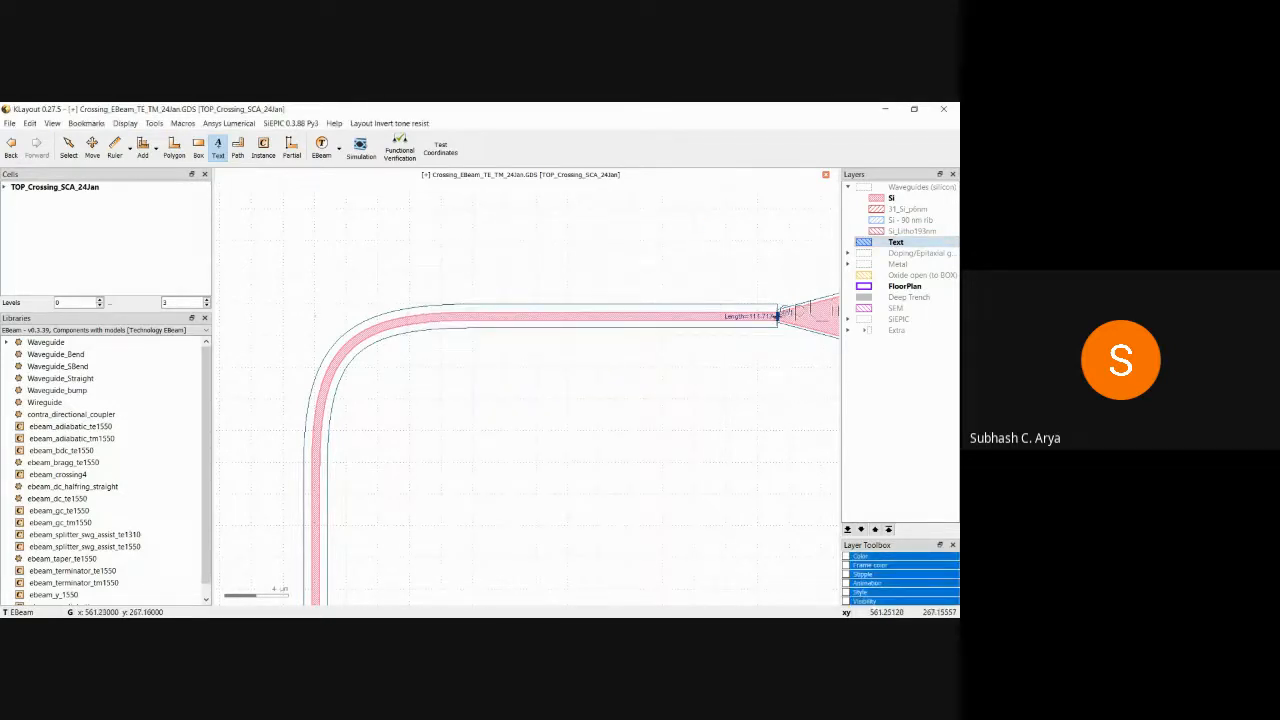
- Place the opt_in_TM_1550_Crossing_SCA24Jan label on the second right coupler's waveguide pin at about (561.3, 267.2) µm
scroll(776, 316, up, 4)
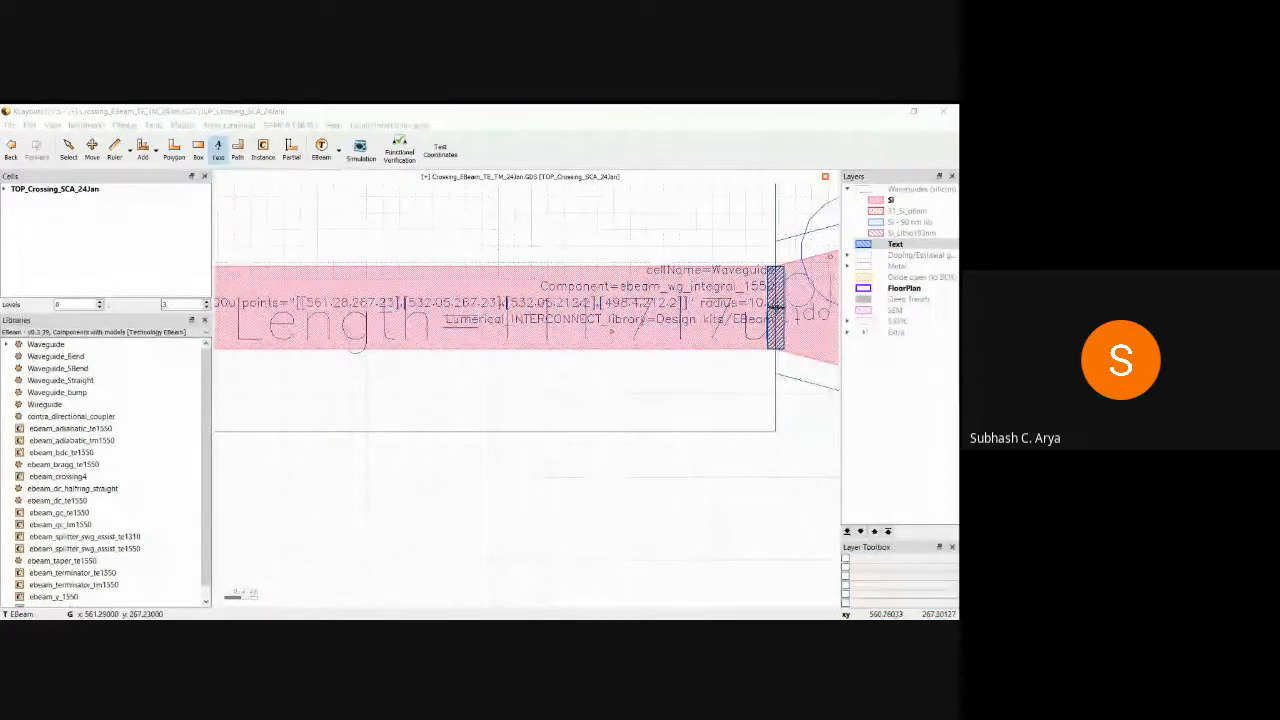
key(q)
click(620, 188)
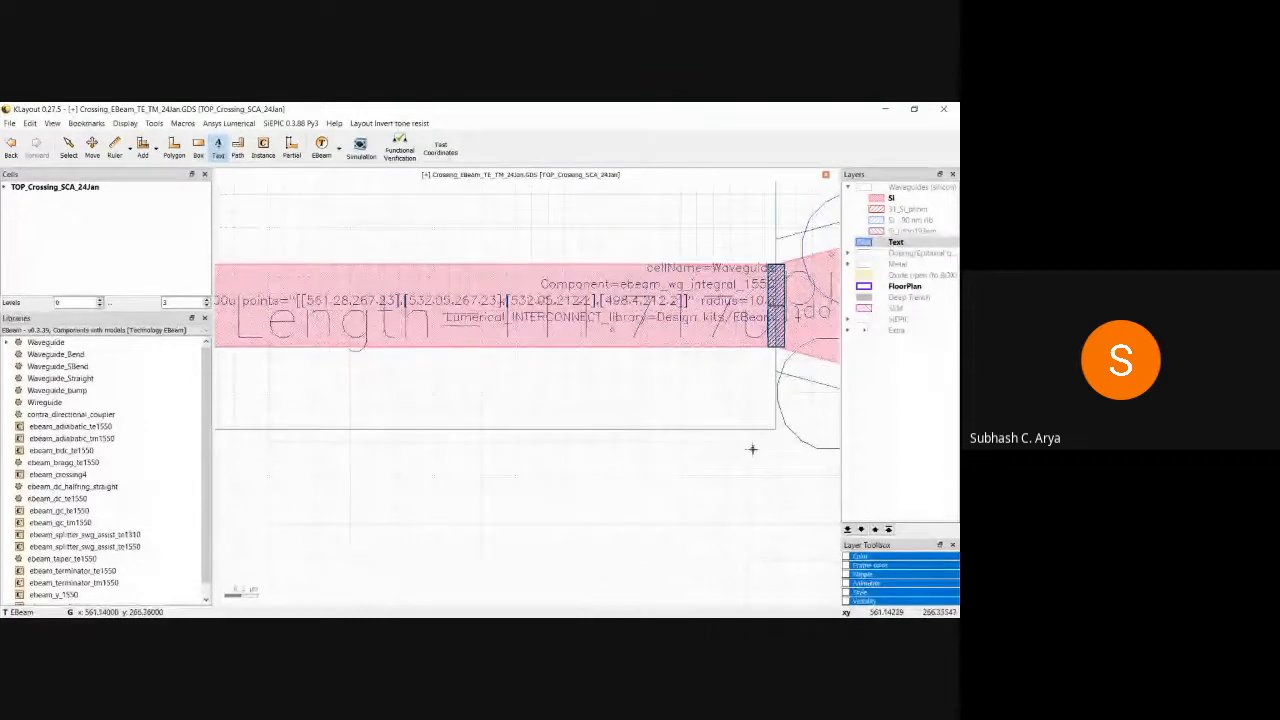
key(Escape)
- Save the completed crossing layout to Crossing_EBeam_TE_TM_24Jan.GDS
key(F2)
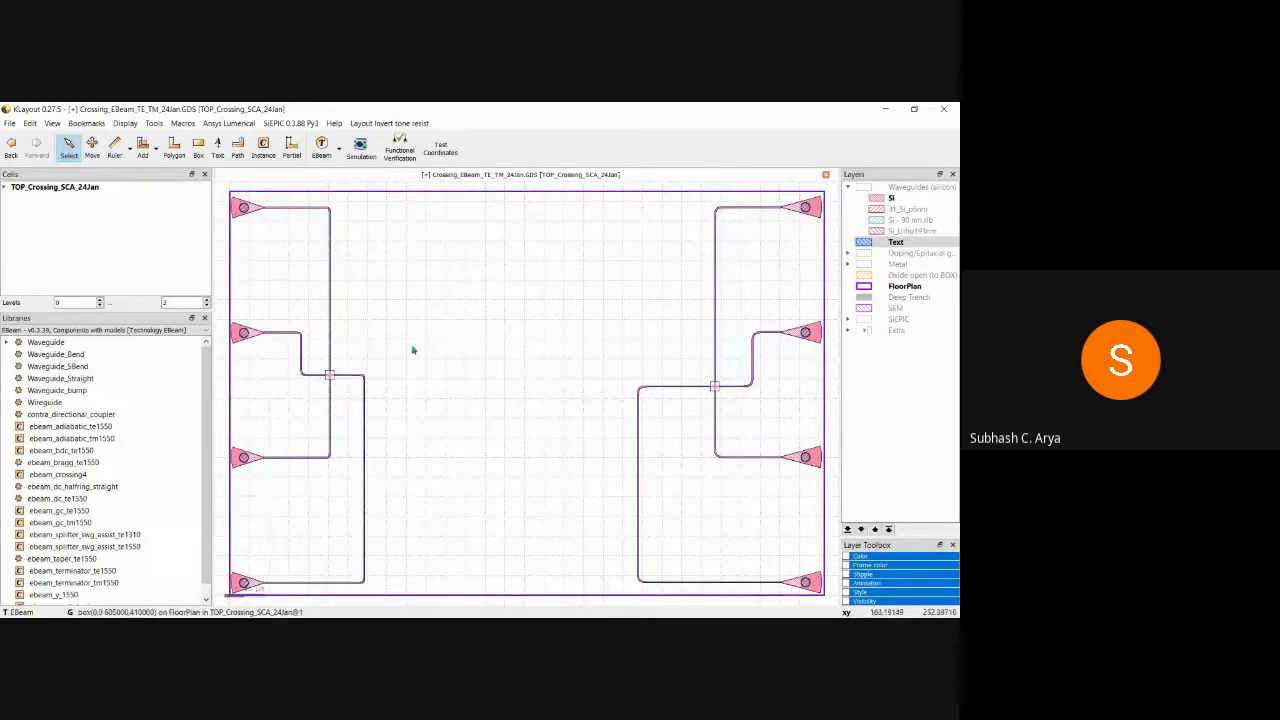
click(10, 124)
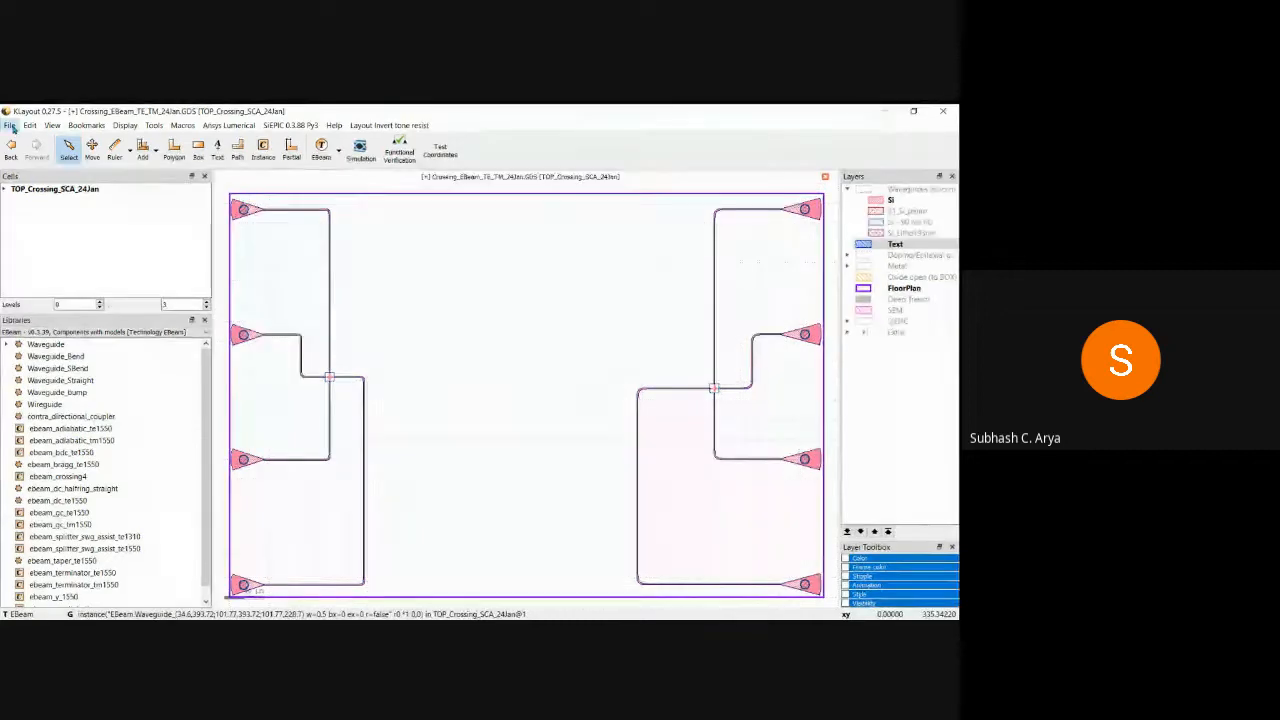
click(26, 317)
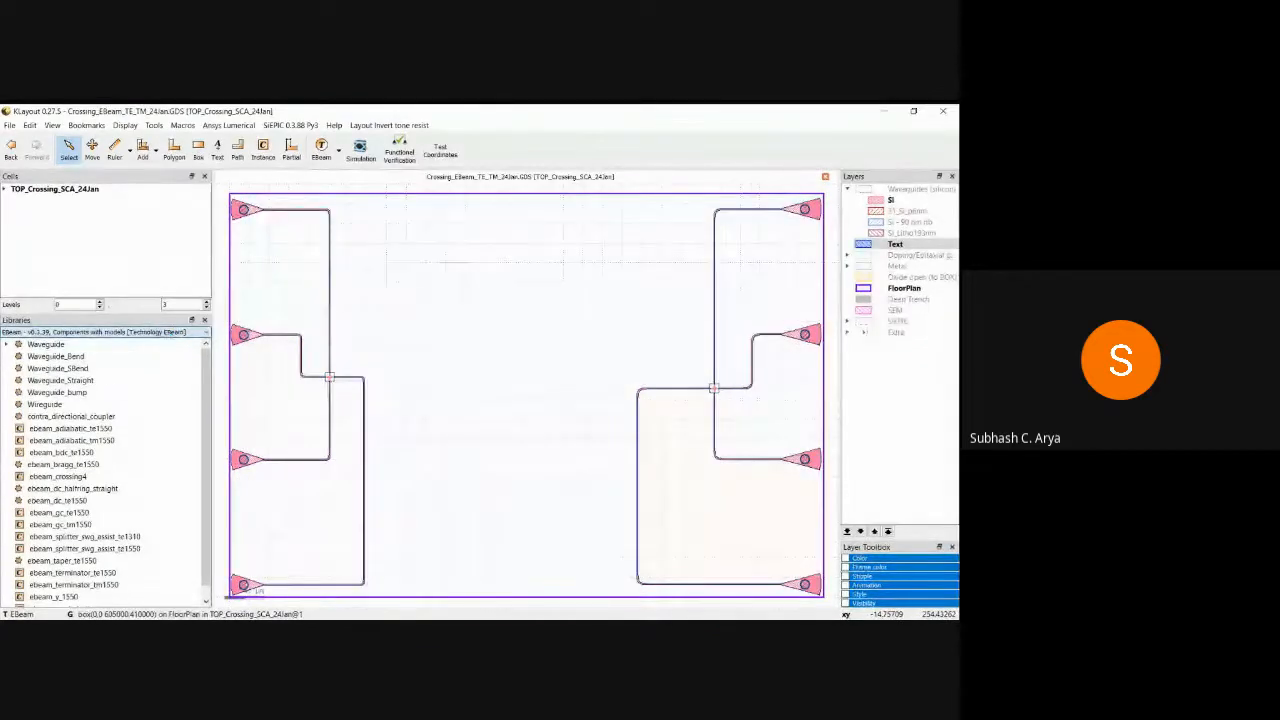
- Switch to the SiEPIC General - Laser, Detector library and bring a Lumerical_INTERCONNECT_Laser into the layout beside the upper left waveguides
click(107, 368)
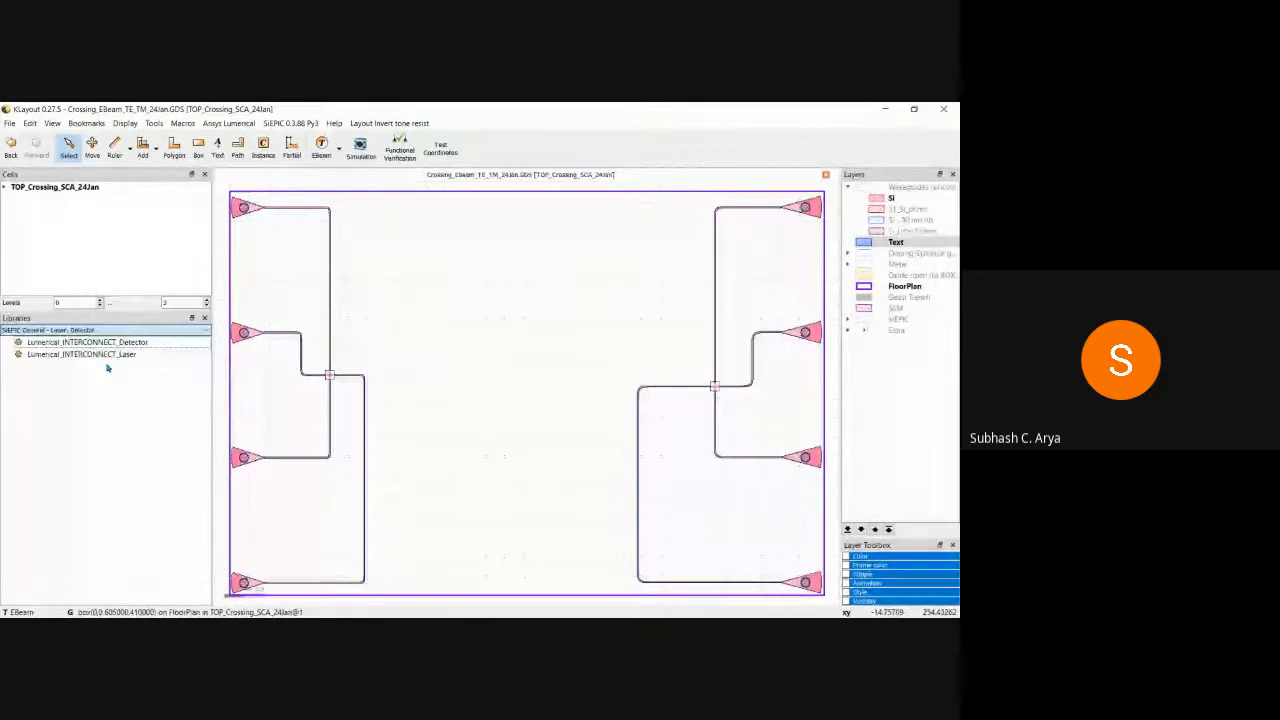
click(122, 356)
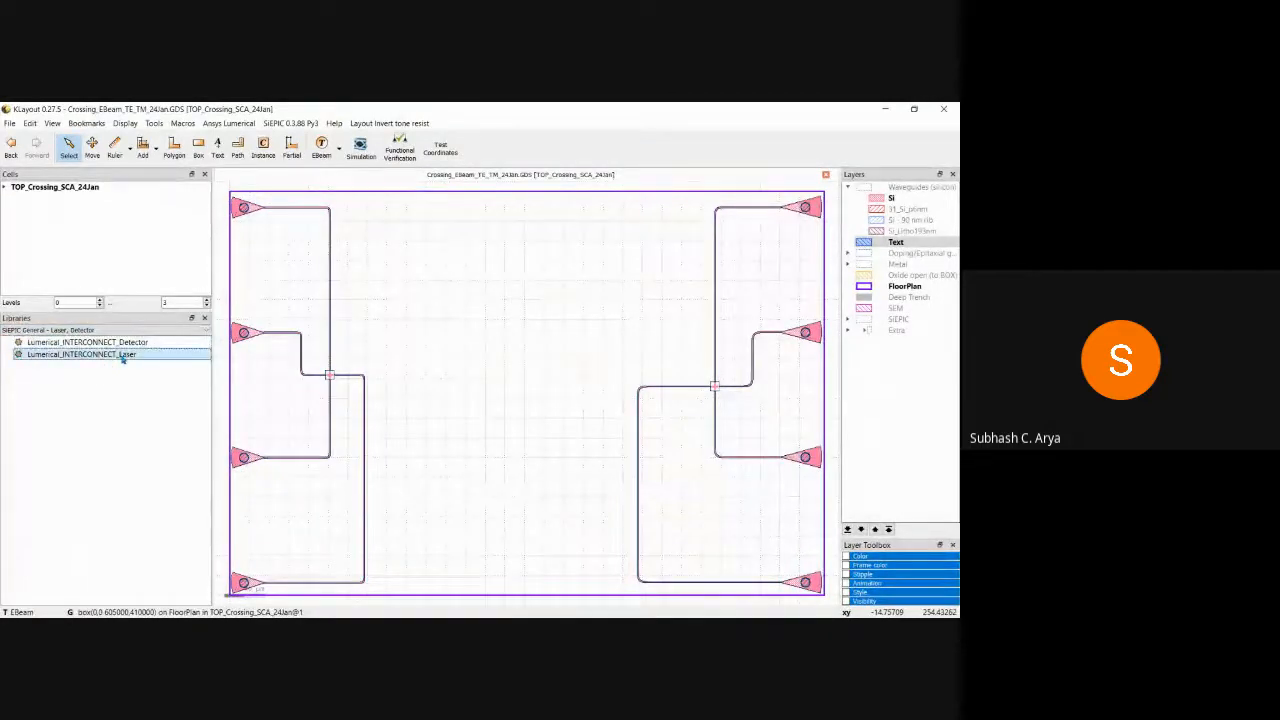
drag(122, 358, 349, 308)
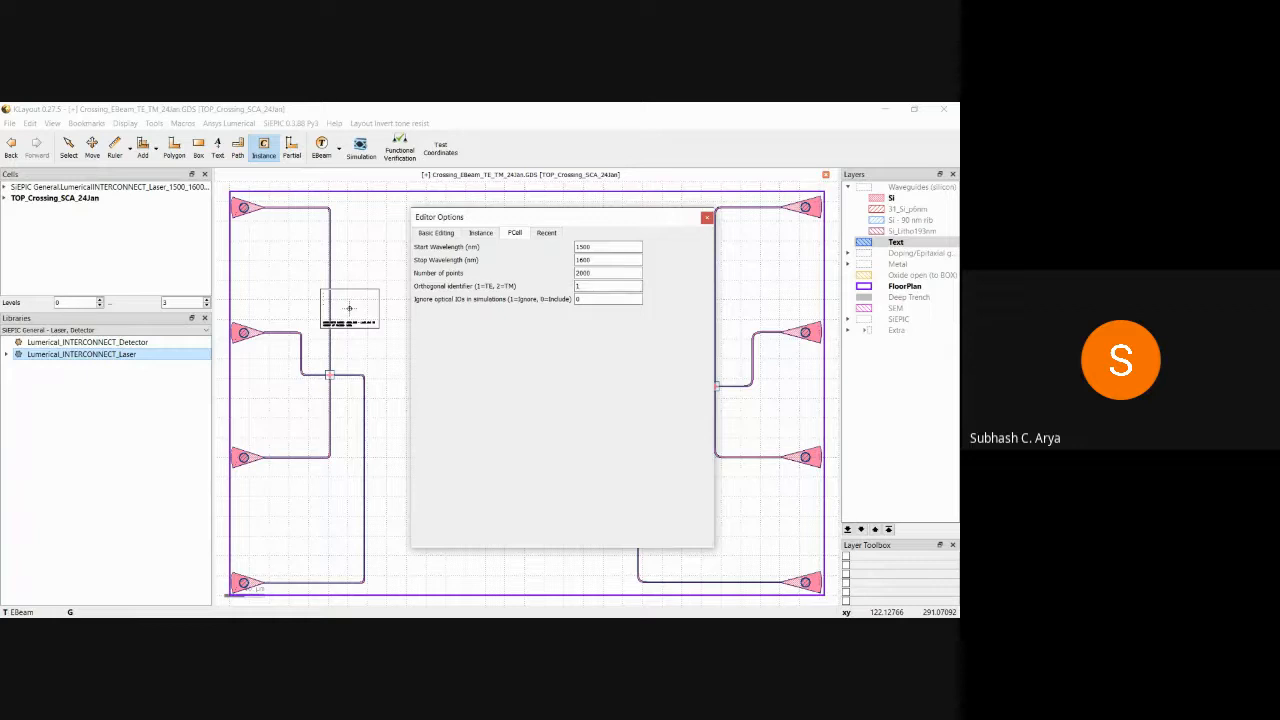
- Place a 1500–1600 nm Lumerical_INTERCONNECT_Laser instance over the second grating coupler from the top in the left column
click(707, 217)
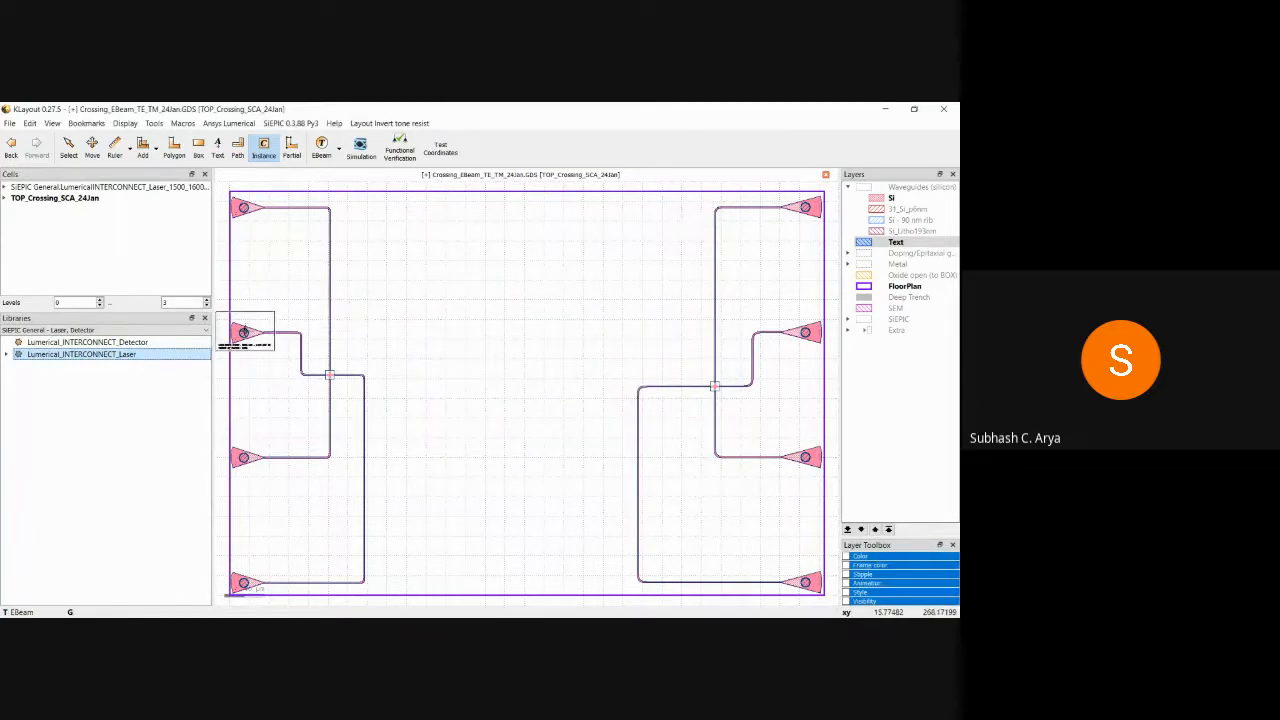
click(244, 332)
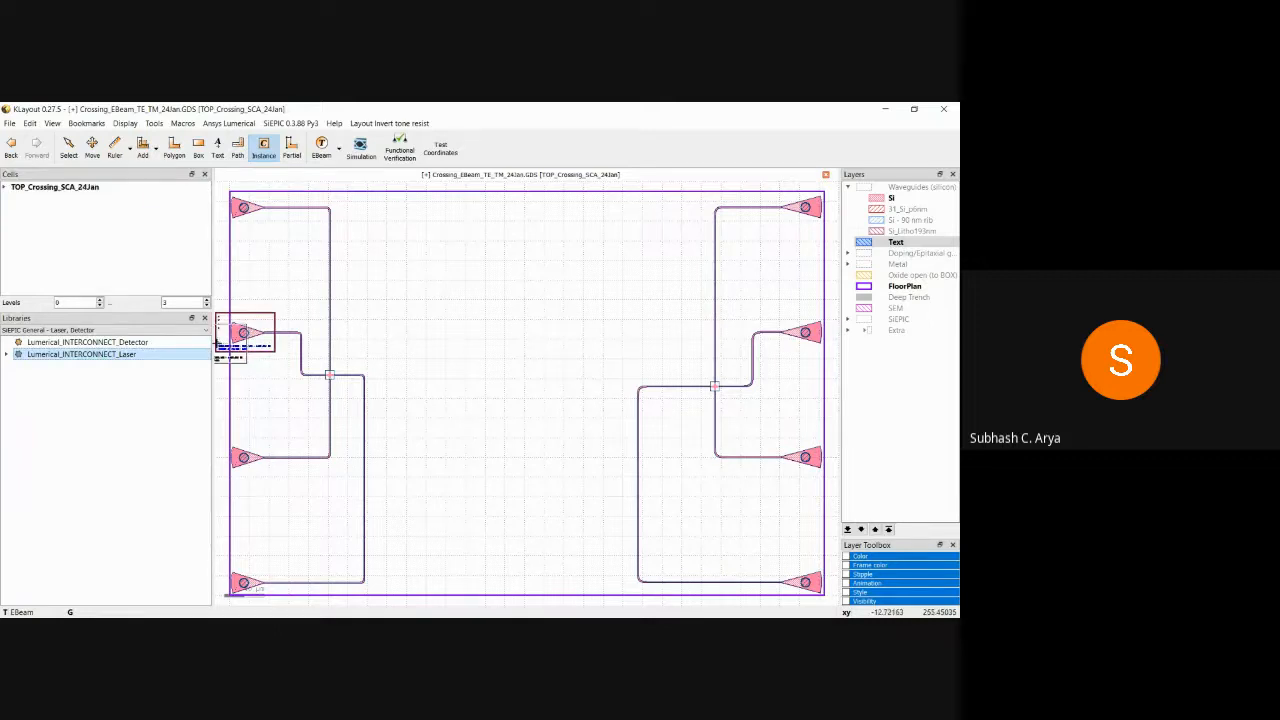
click(805, 332)
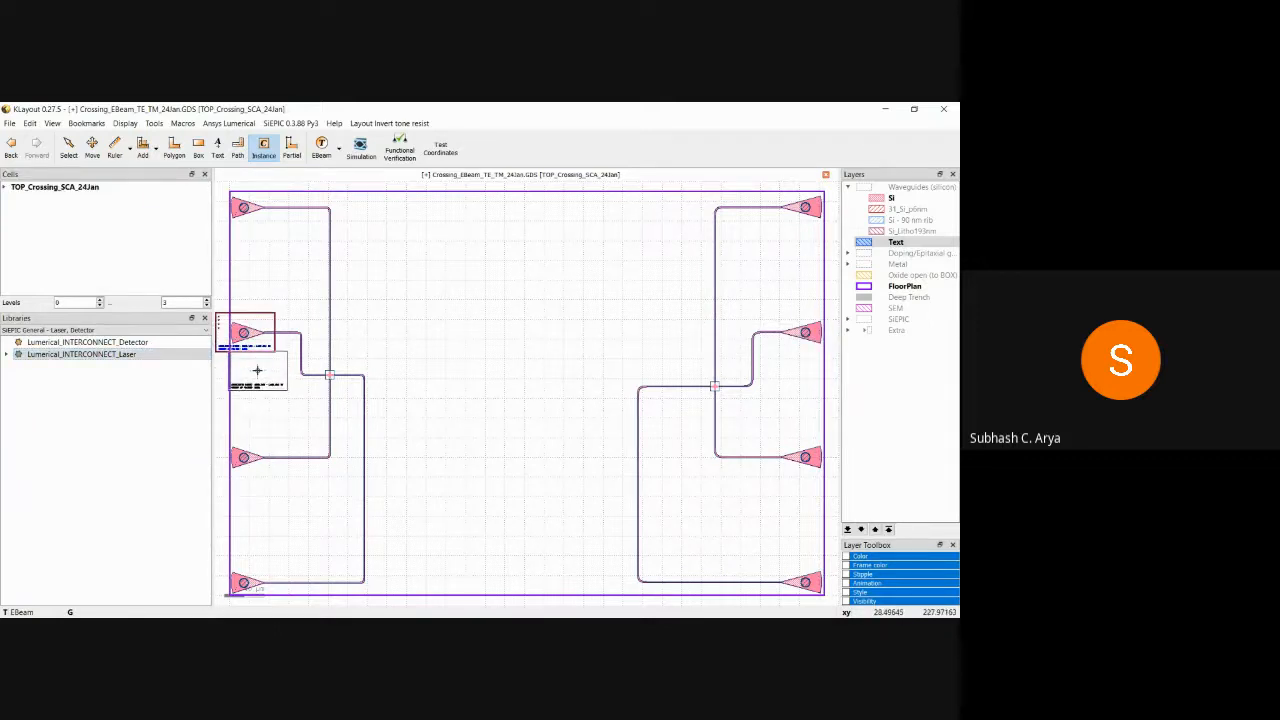
key(Escape)
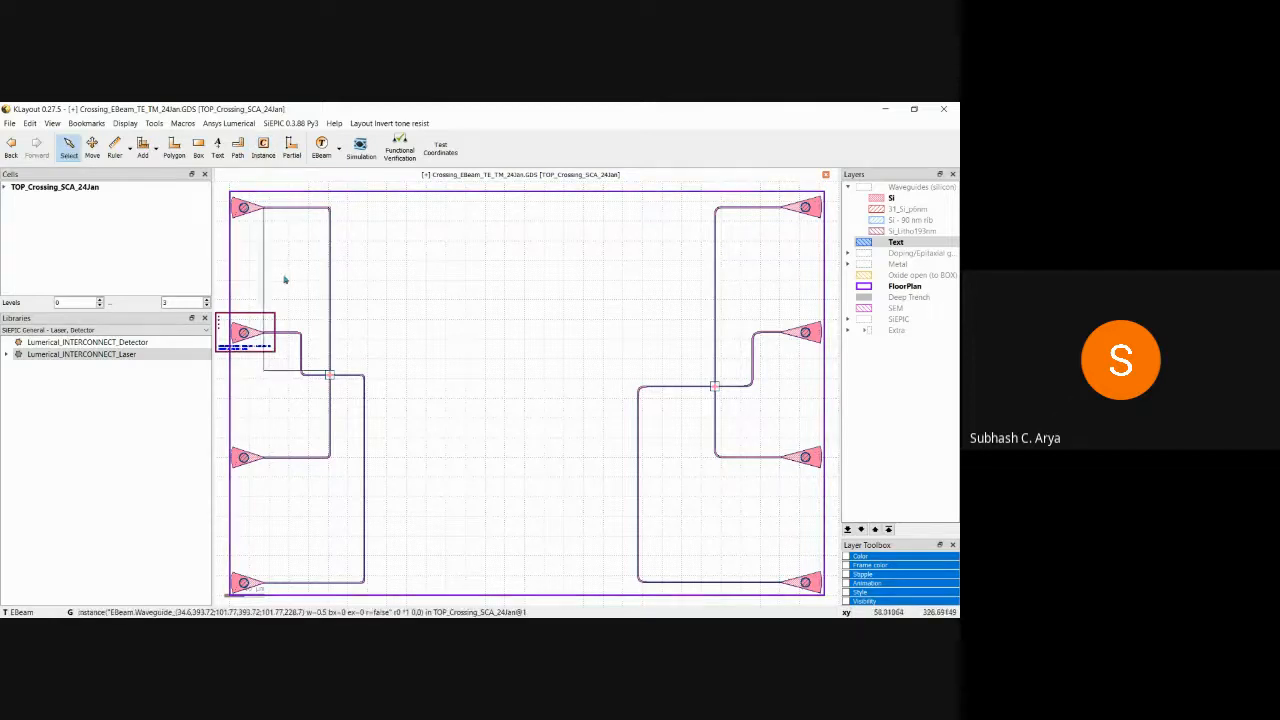
- Place Lumerical_INTERCONNECT_Detector instances with detector number 1 over the top, bottom and third grating couplers in the left column
click(100, 342)
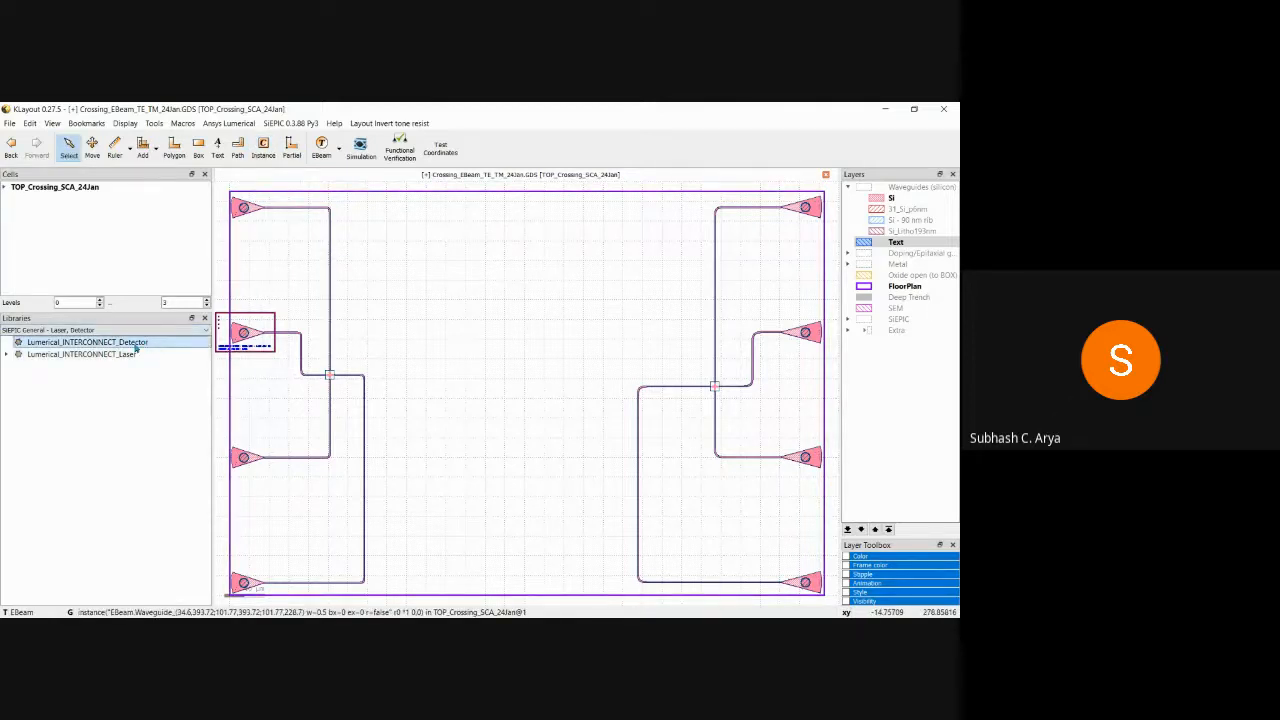
drag(135, 346, 403, 249)
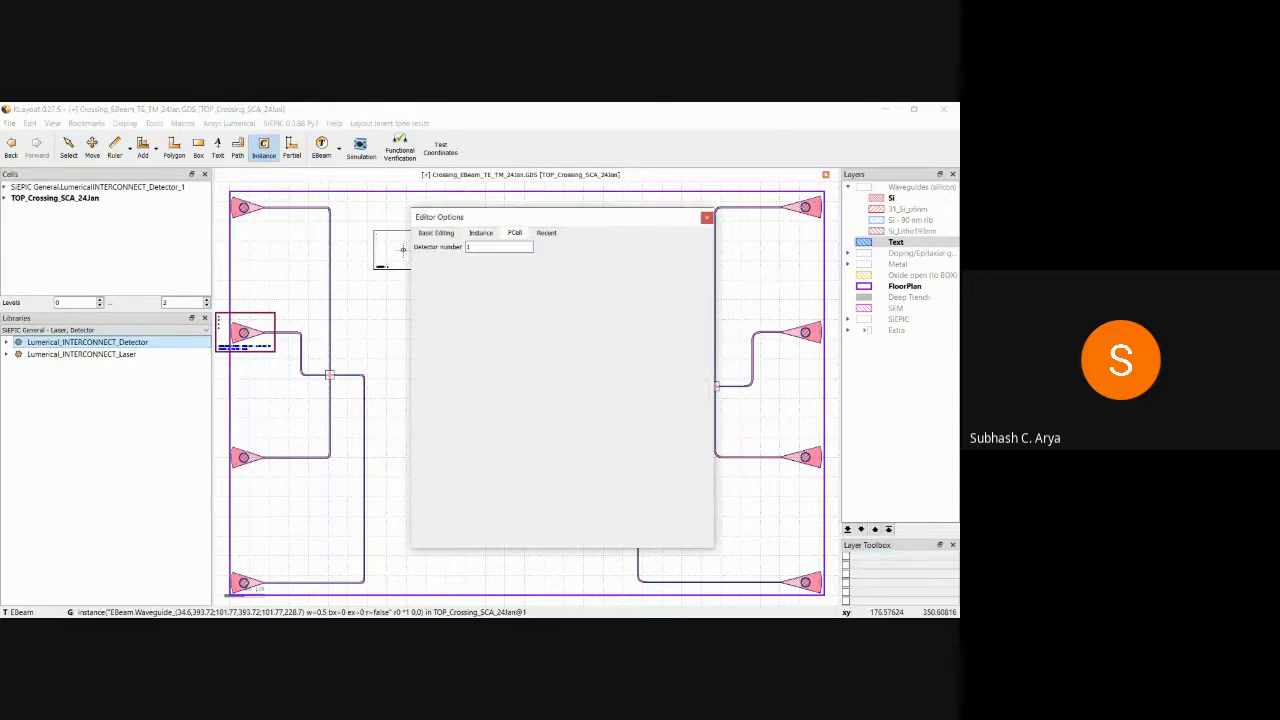
click(707, 218)
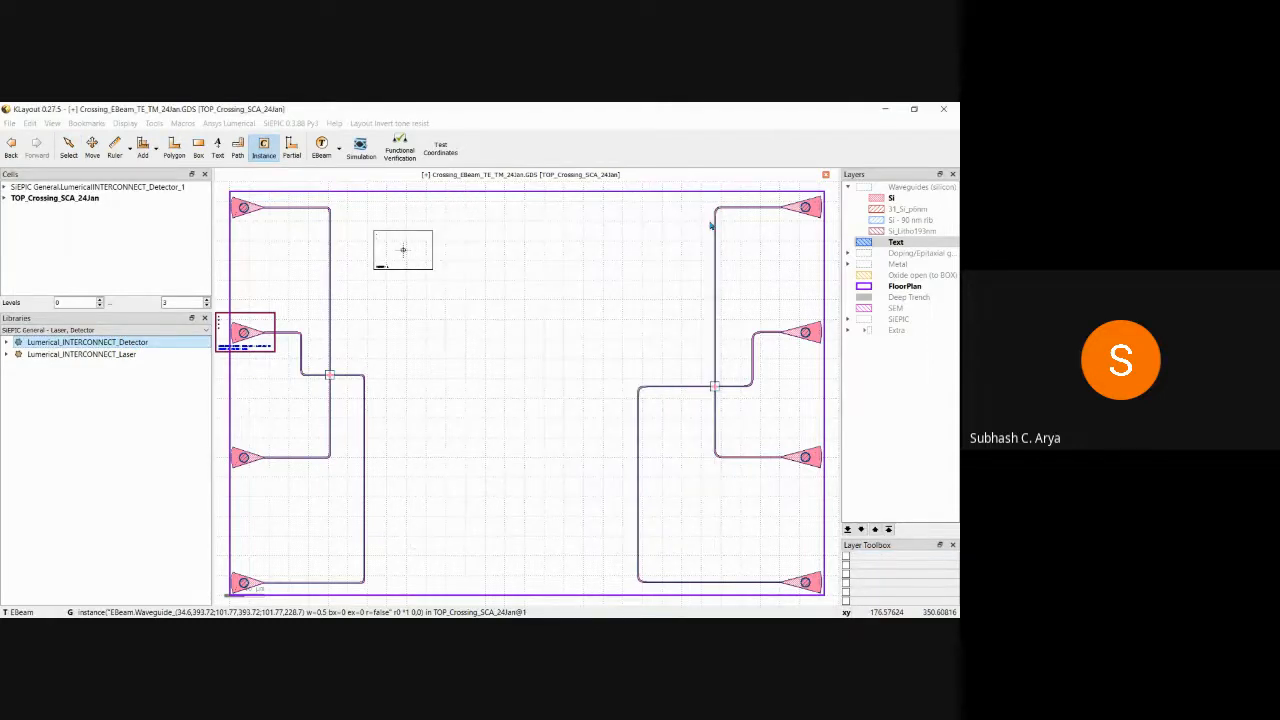
click(243, 207)
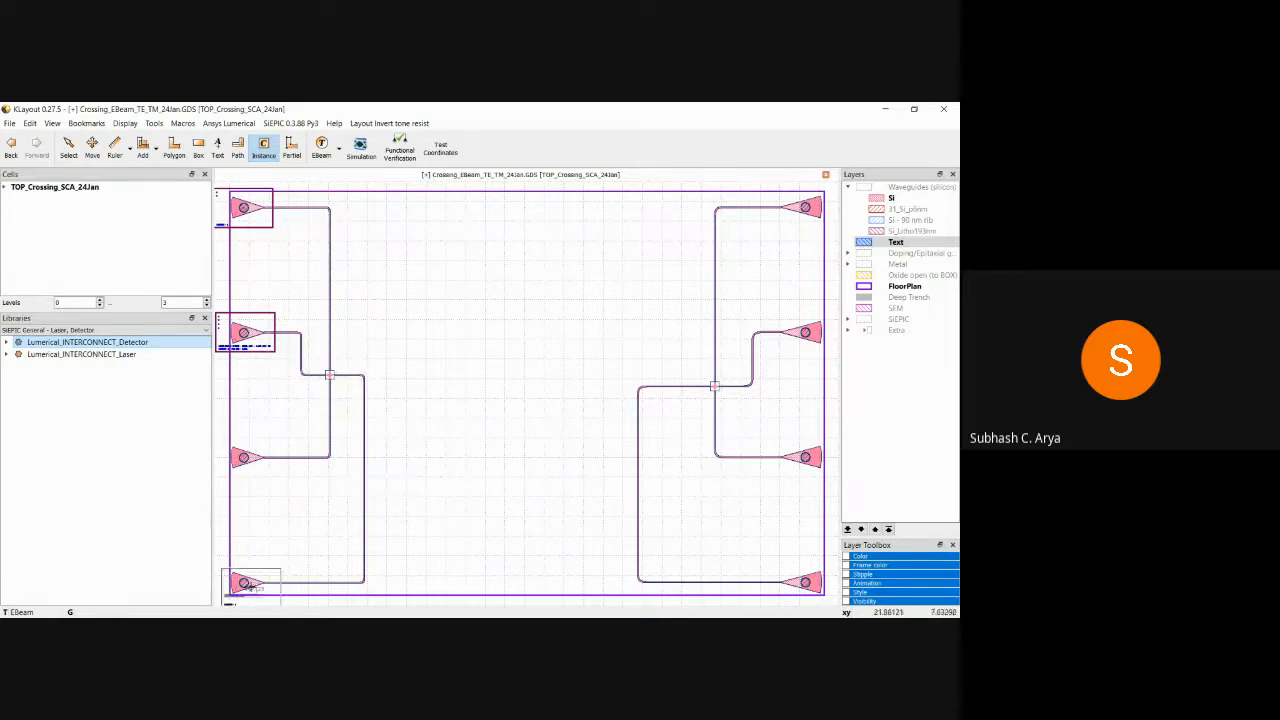
click(244, 580)
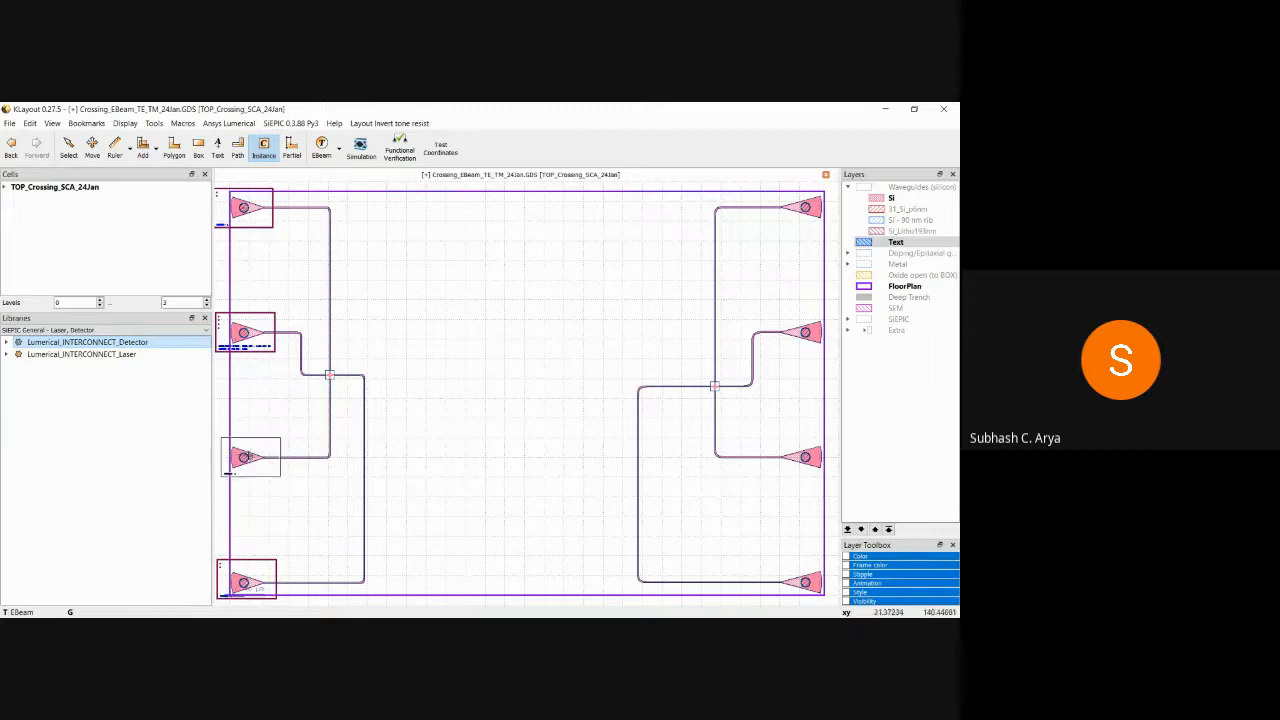
click(244, 457)
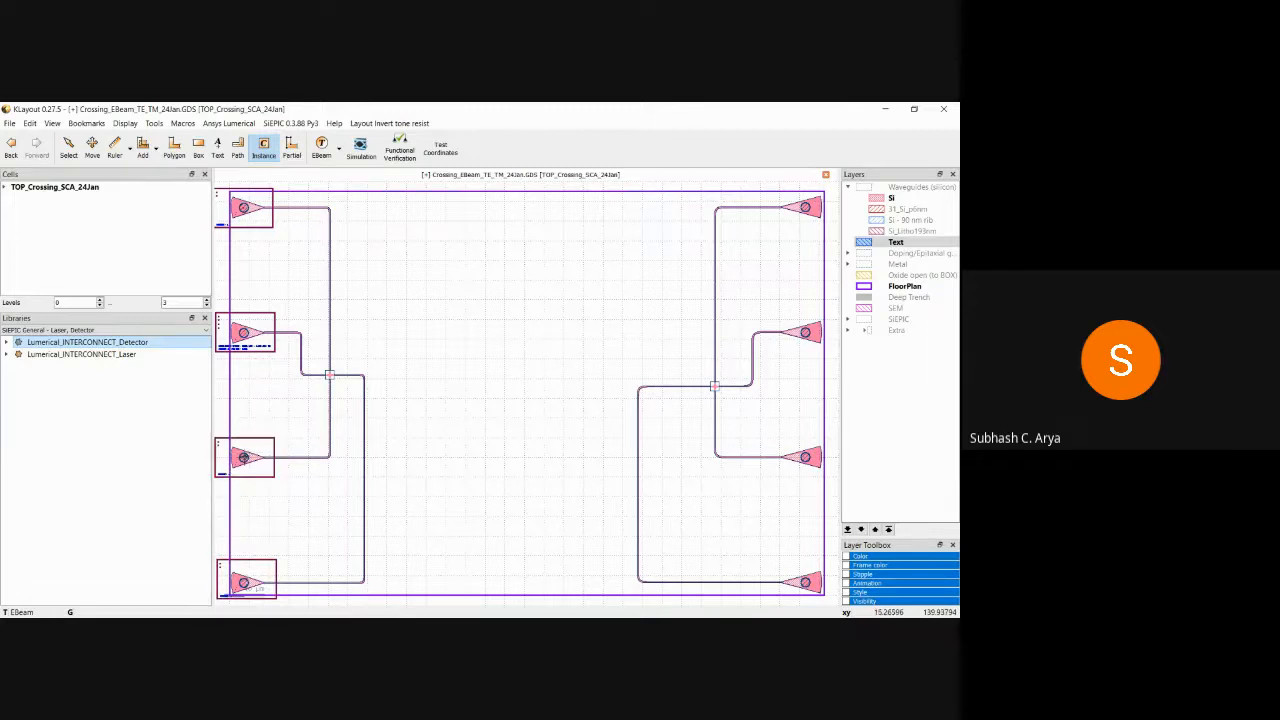
key(Escape)
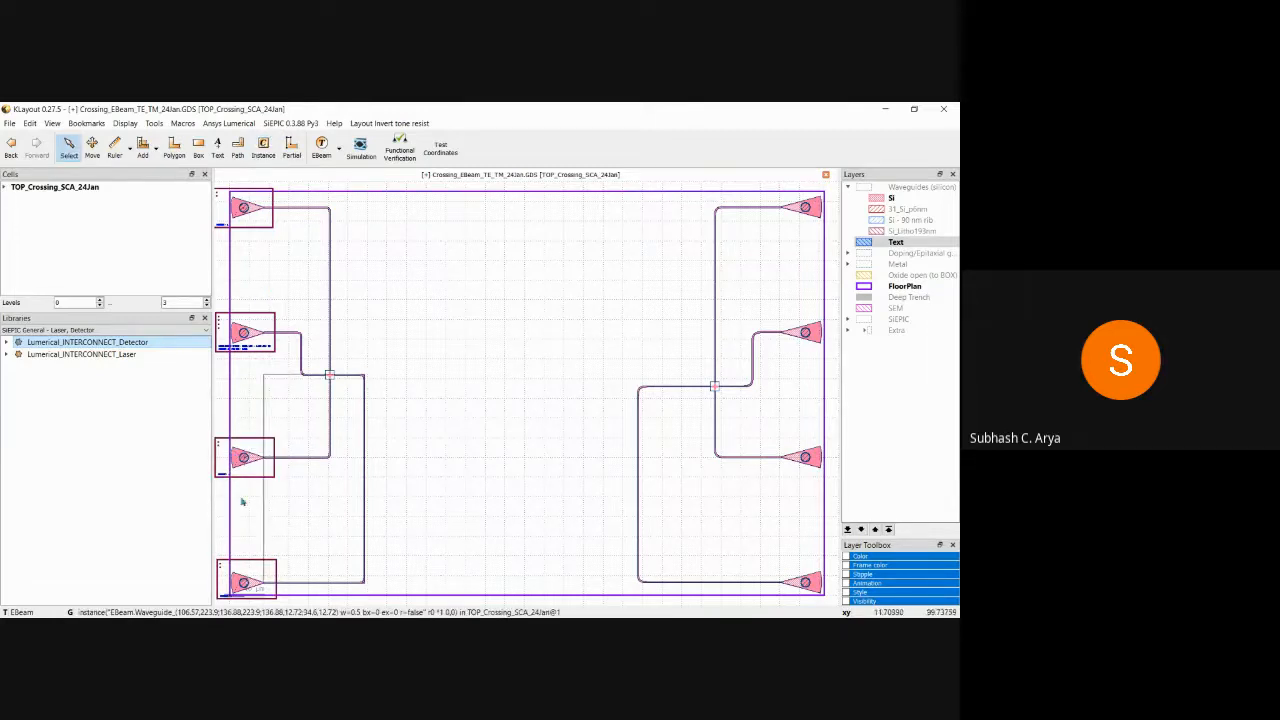
- Check the detector instances on the bottom and third grating couplers of the left column and save the layout
click(260, 568)
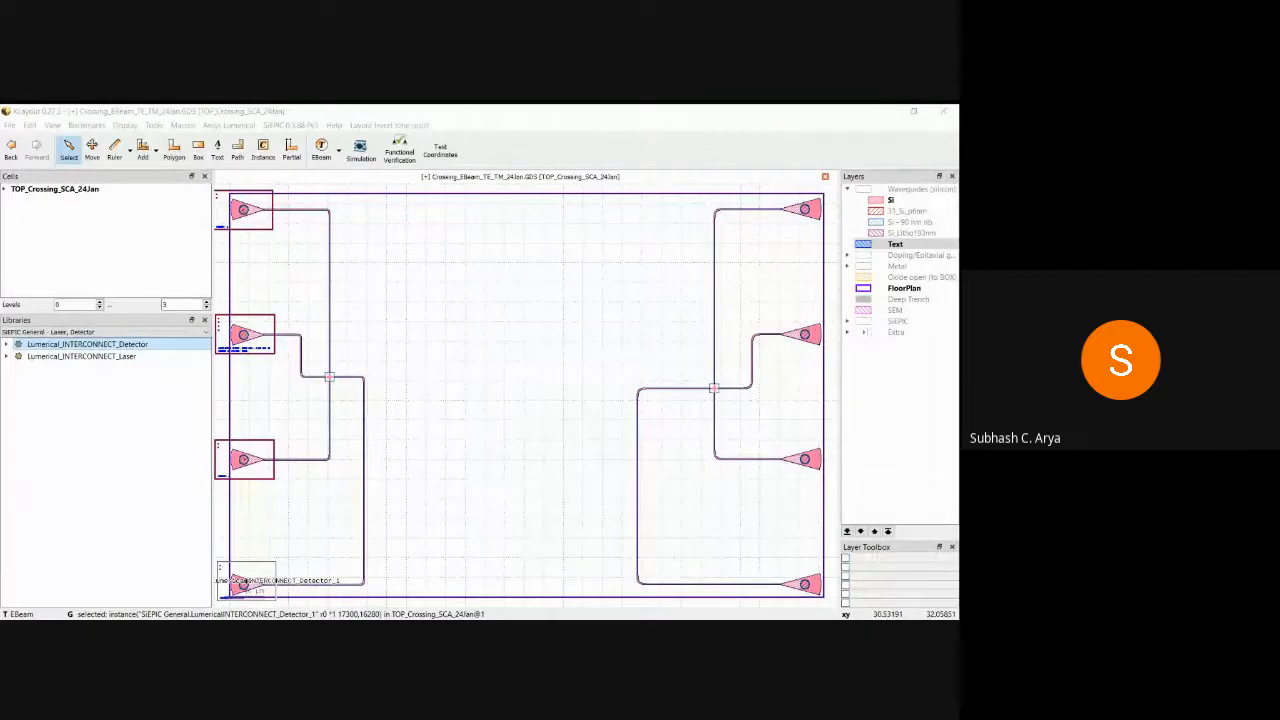
click(254, 475)
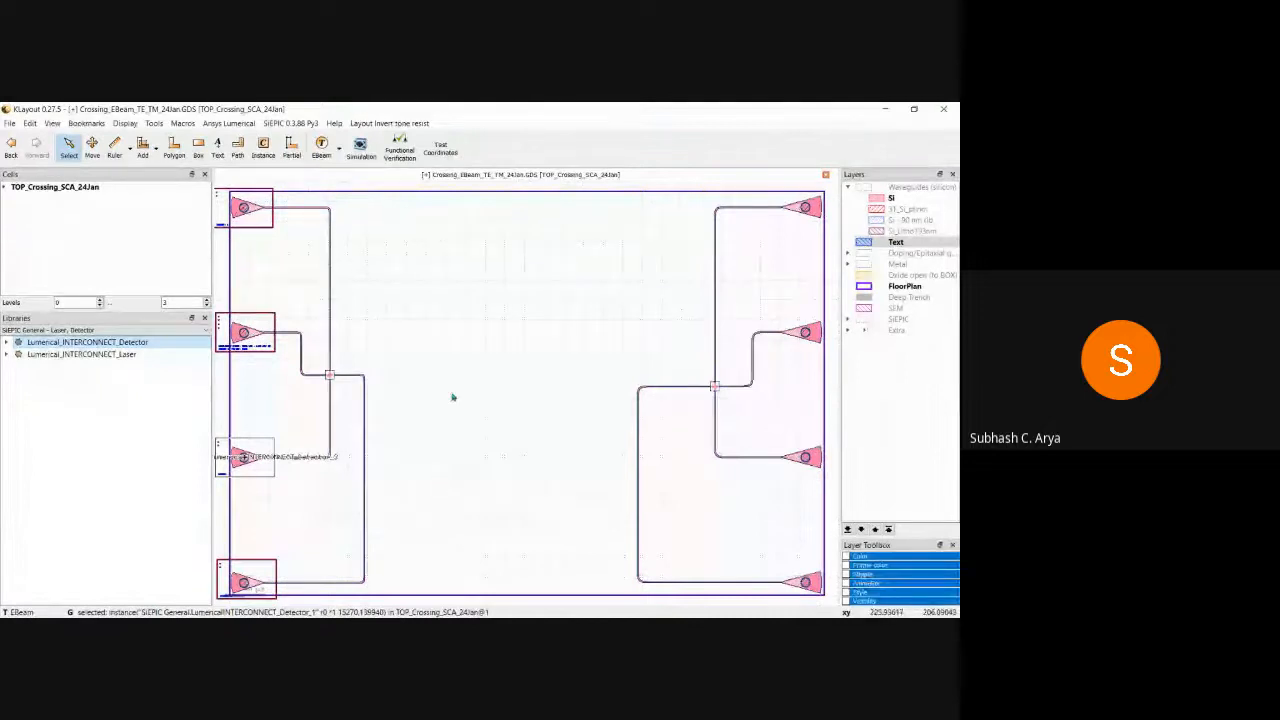
click(458, 275)
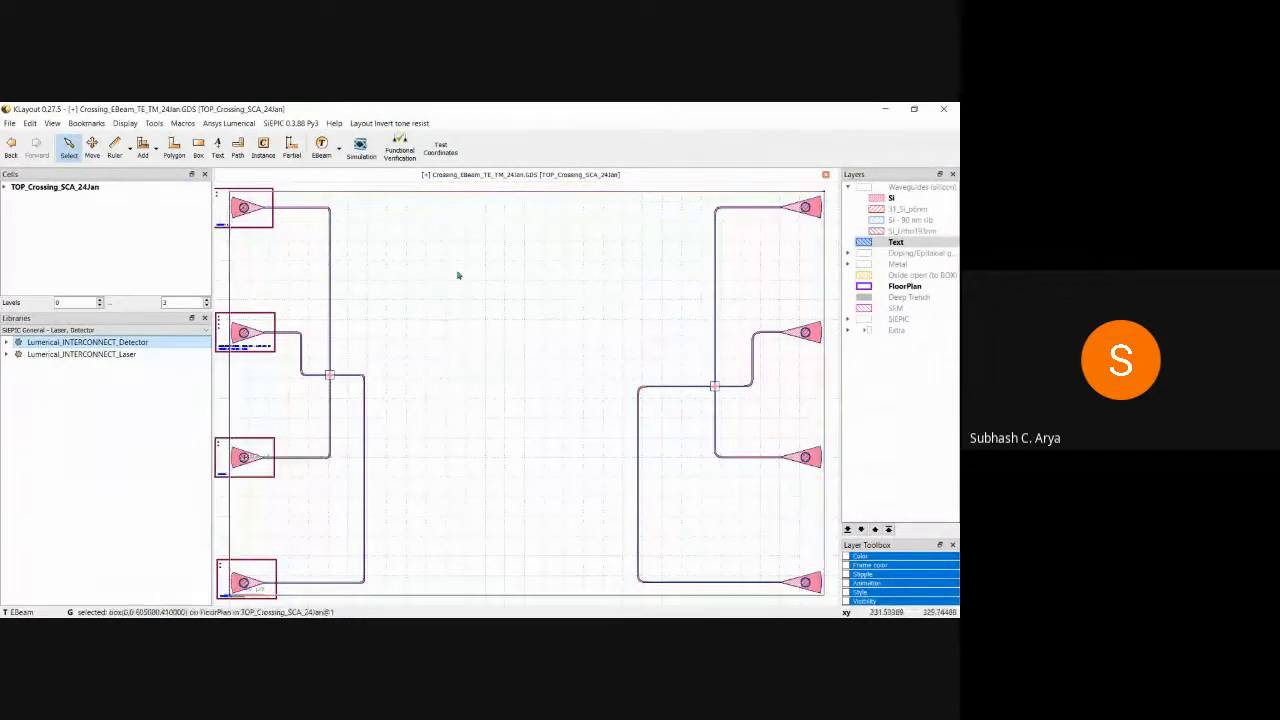
click(14, 126)
click(46, 313)
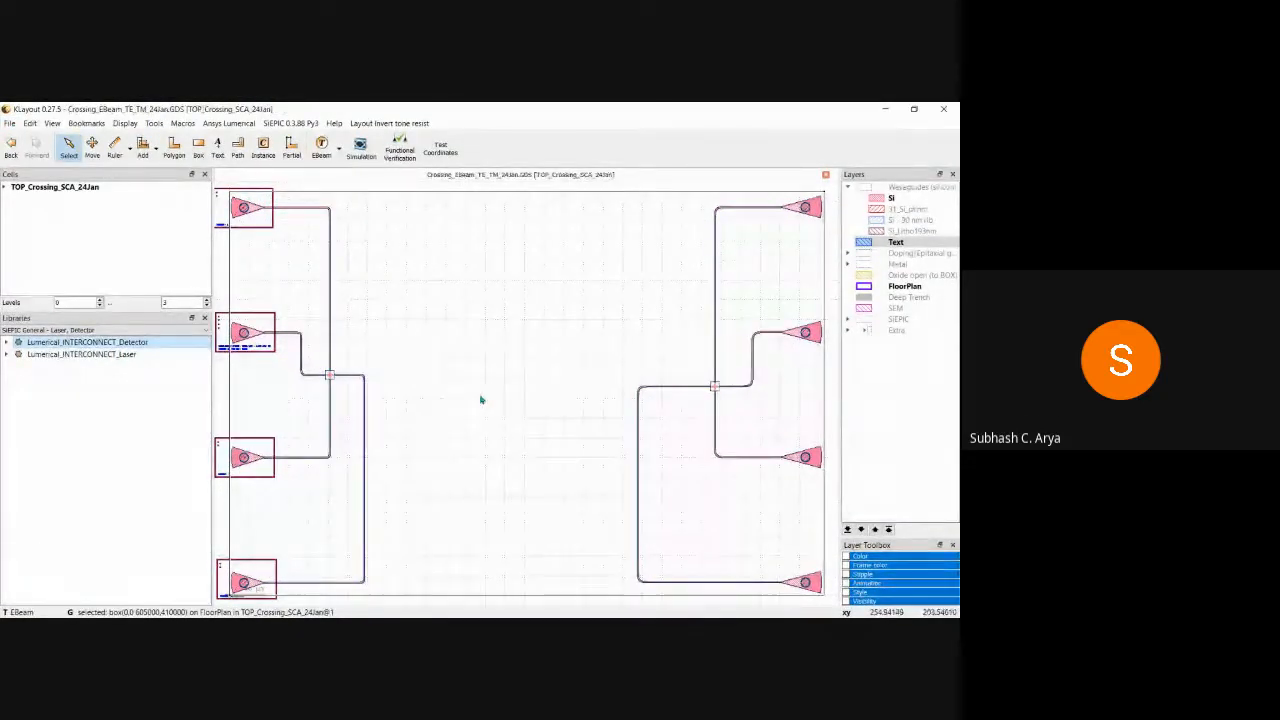
- Run the functional verification on the crossing layout and acknowledge its report
click(400, 148)
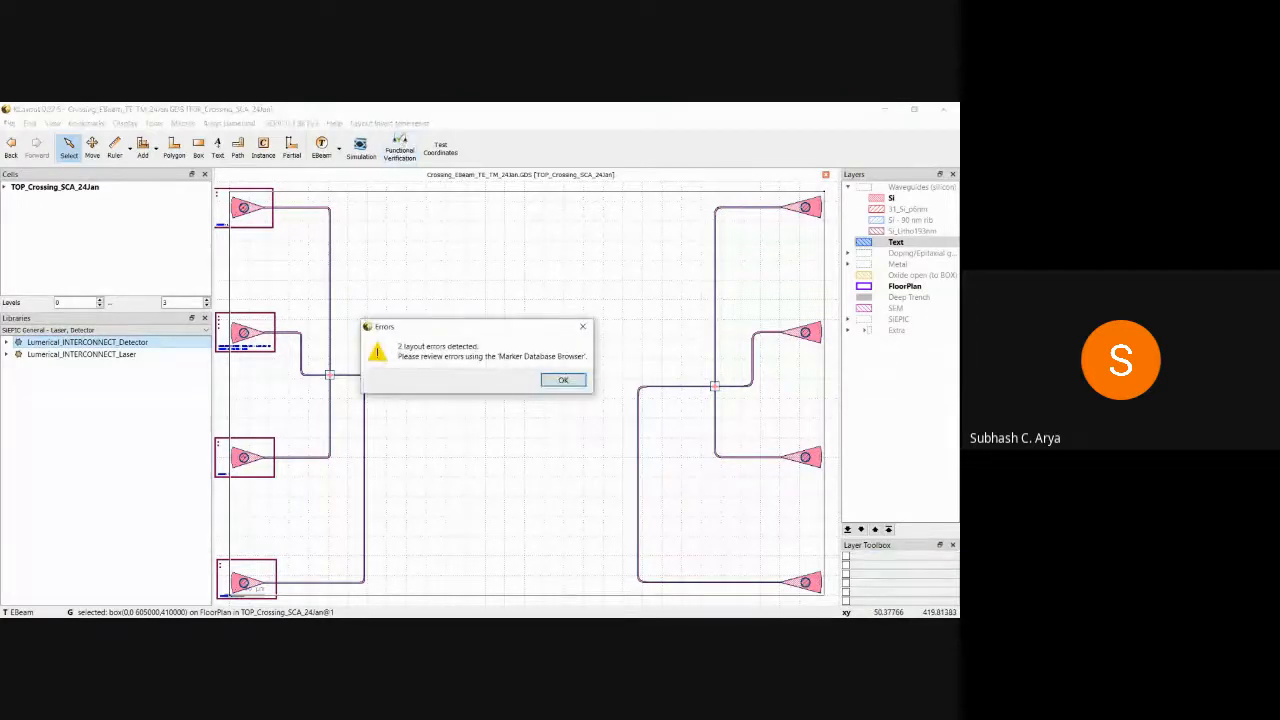
key(Return)
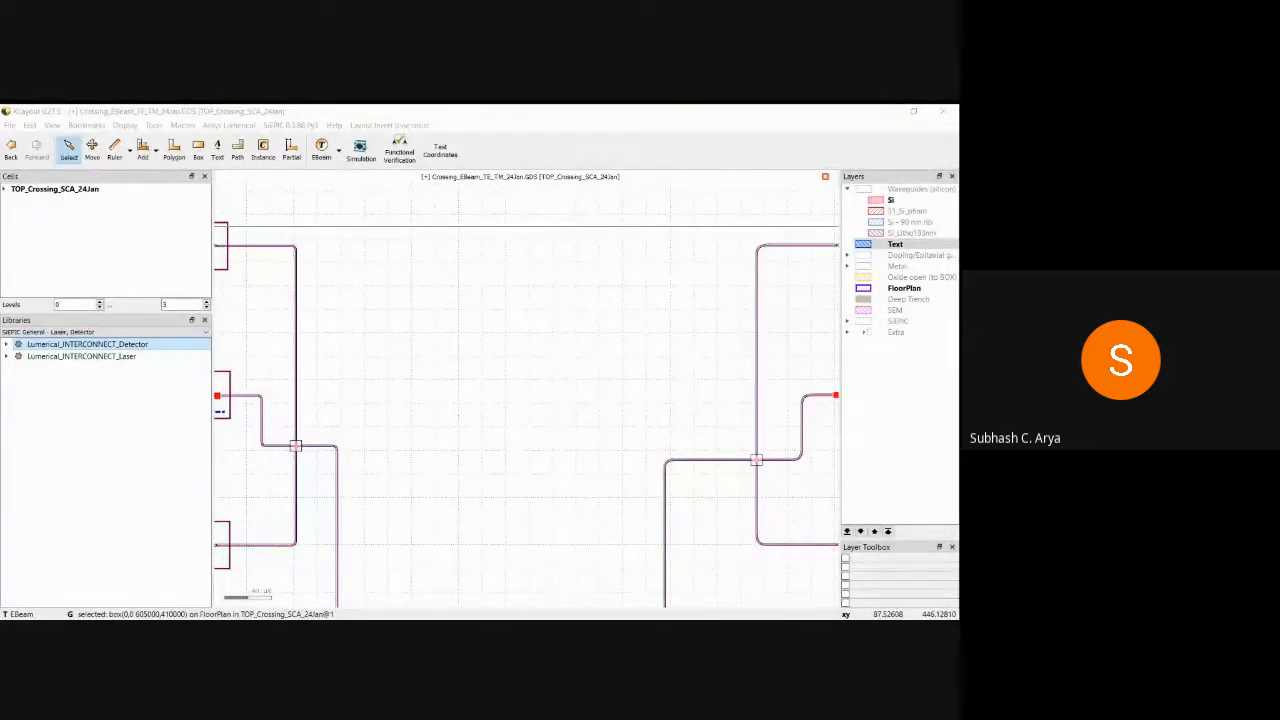
scroll(642, 461, down, 1)
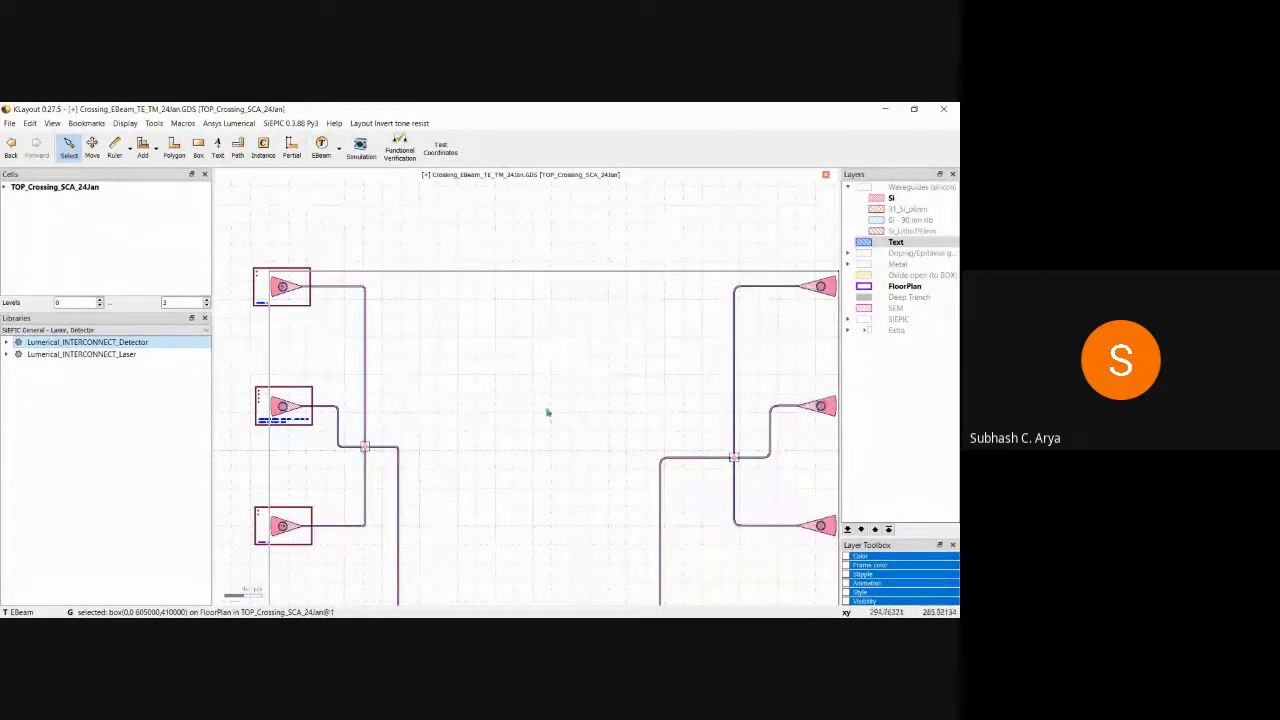
- Try to run the SiEPIC function that relies on the Lumerical Python integration for the crossing layout
key(F2)
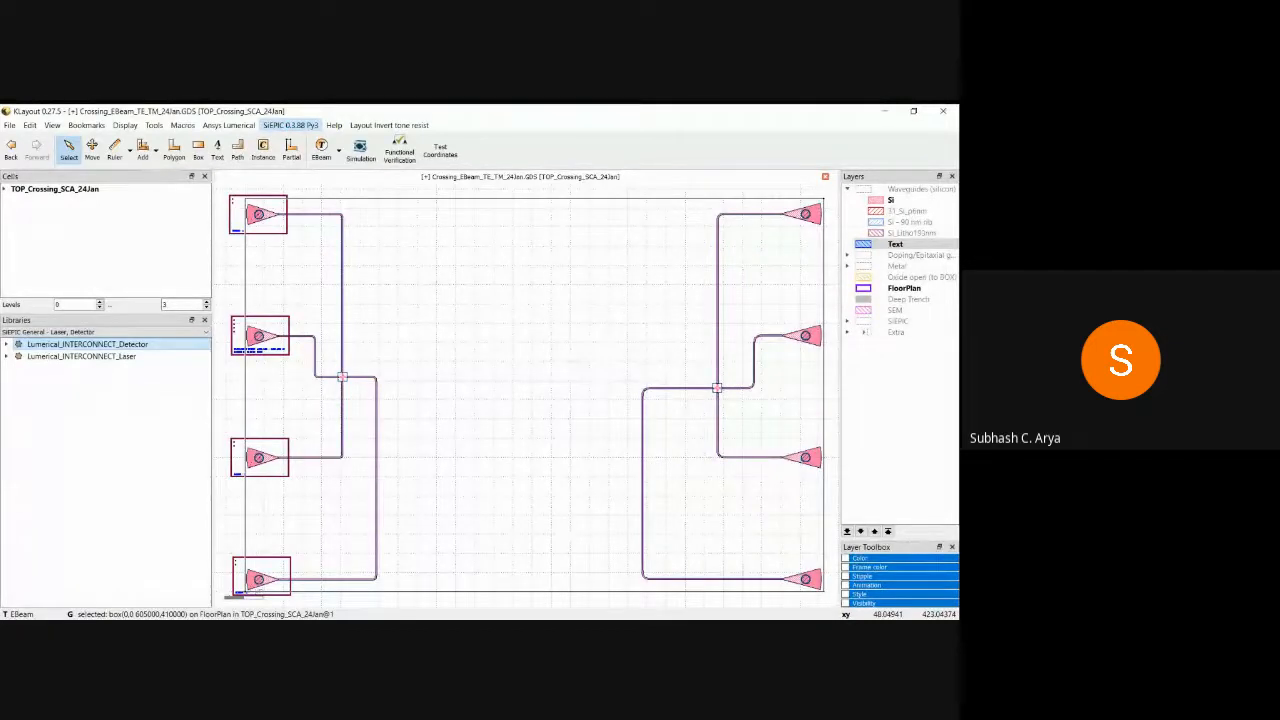
click(466, 220)
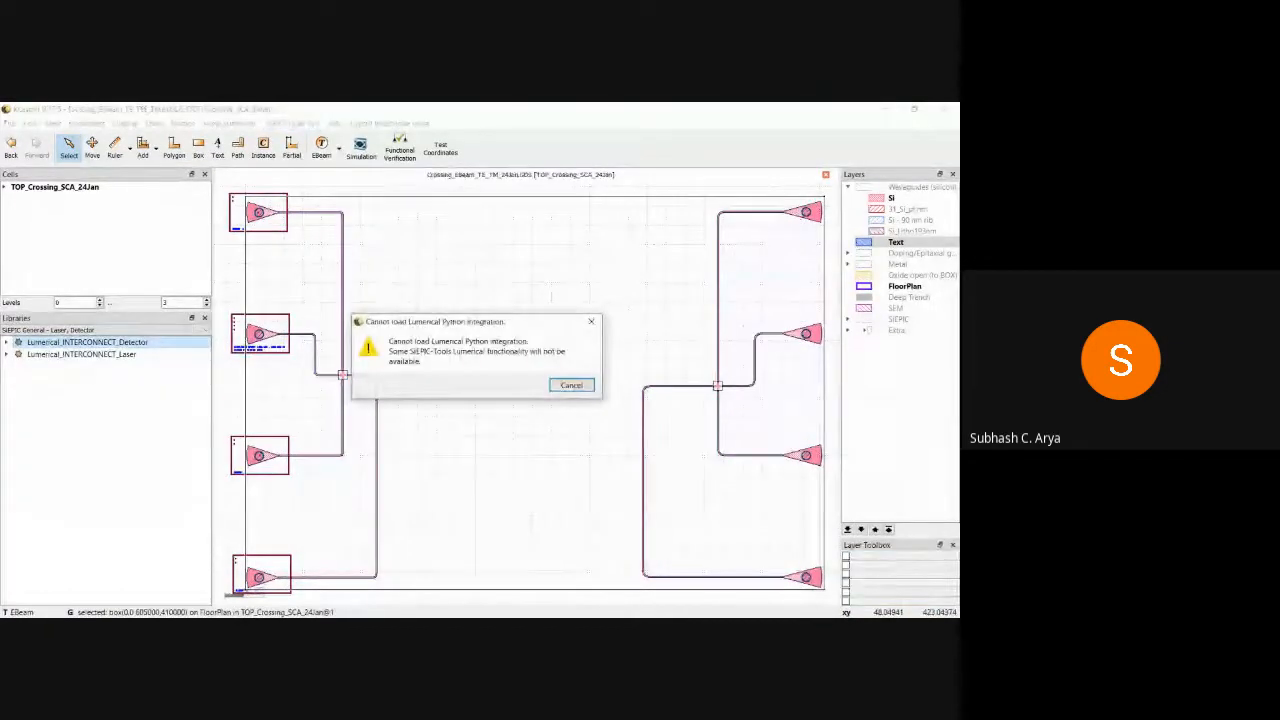
click(560, 386)
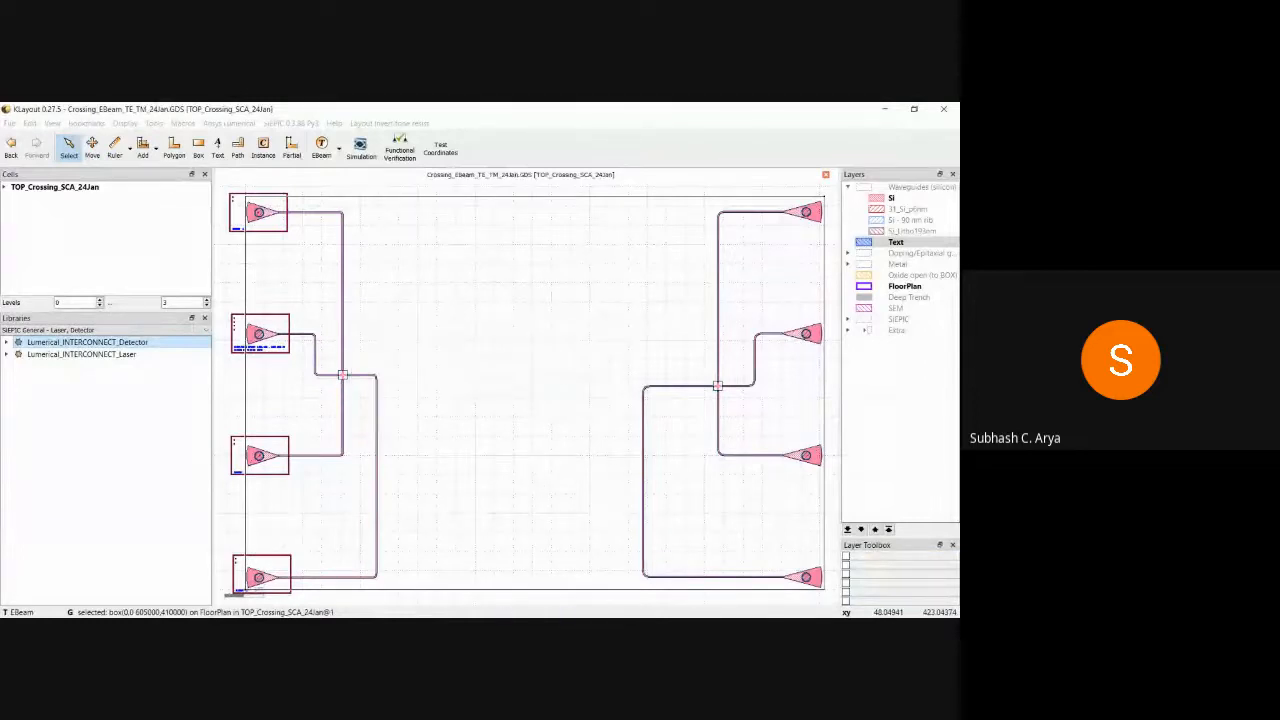
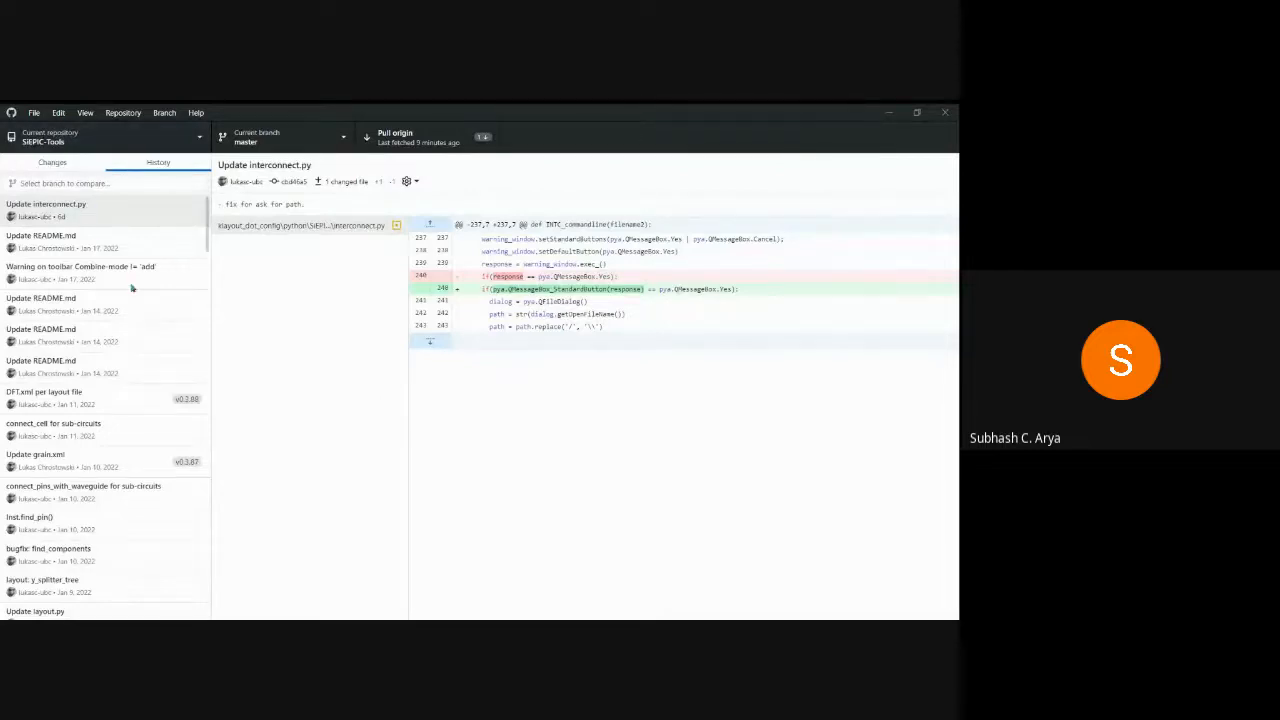
- In GitHub Desktop, review the SiEPIC-Tools history, including the latest "Update interconnect.py" and "Update README.md" commits
scroll(86, 321, down, 2)
scroll(130, 296, up, 1)
scroll(122, 298, down, 1)
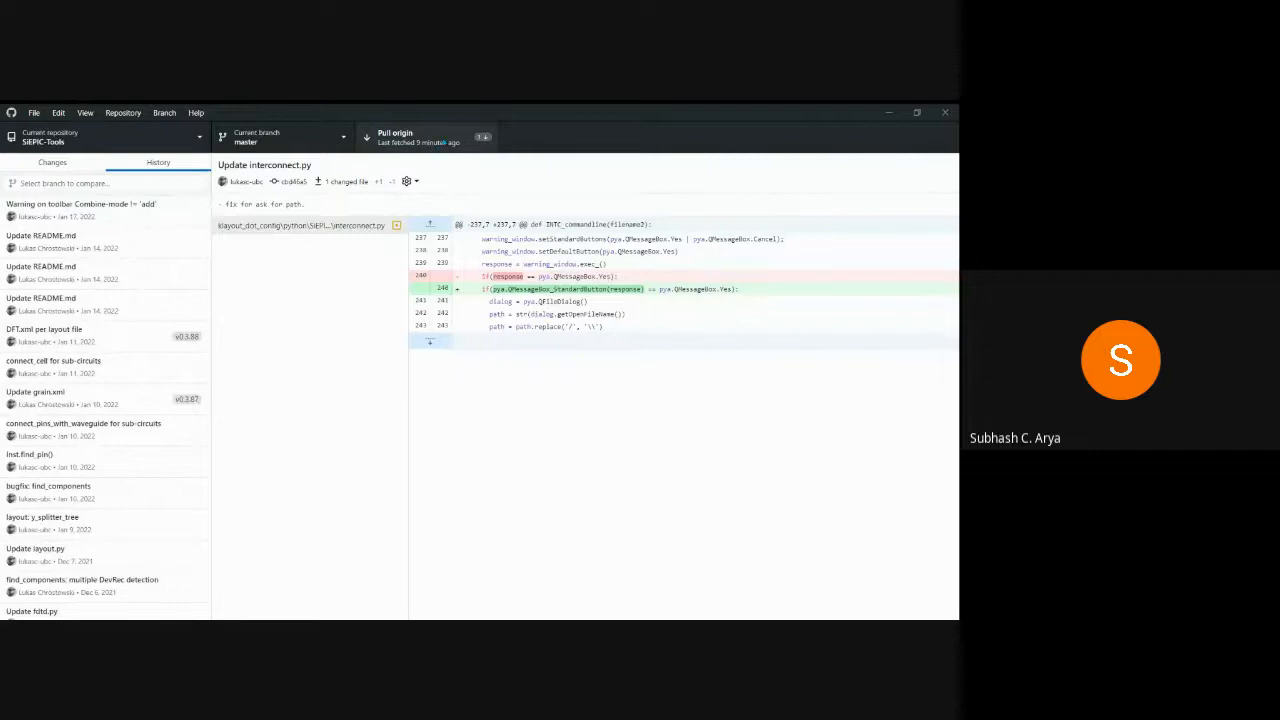
scroll(157, 249, up, 2)
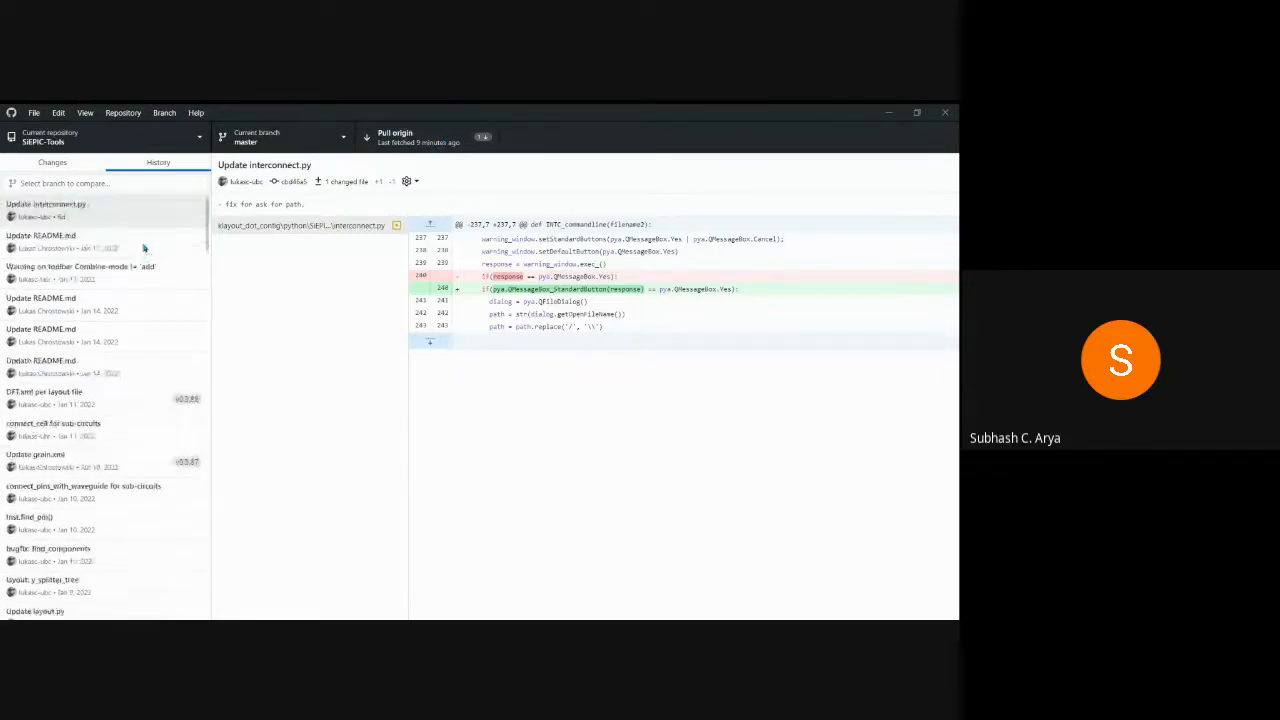
click(52, 210)
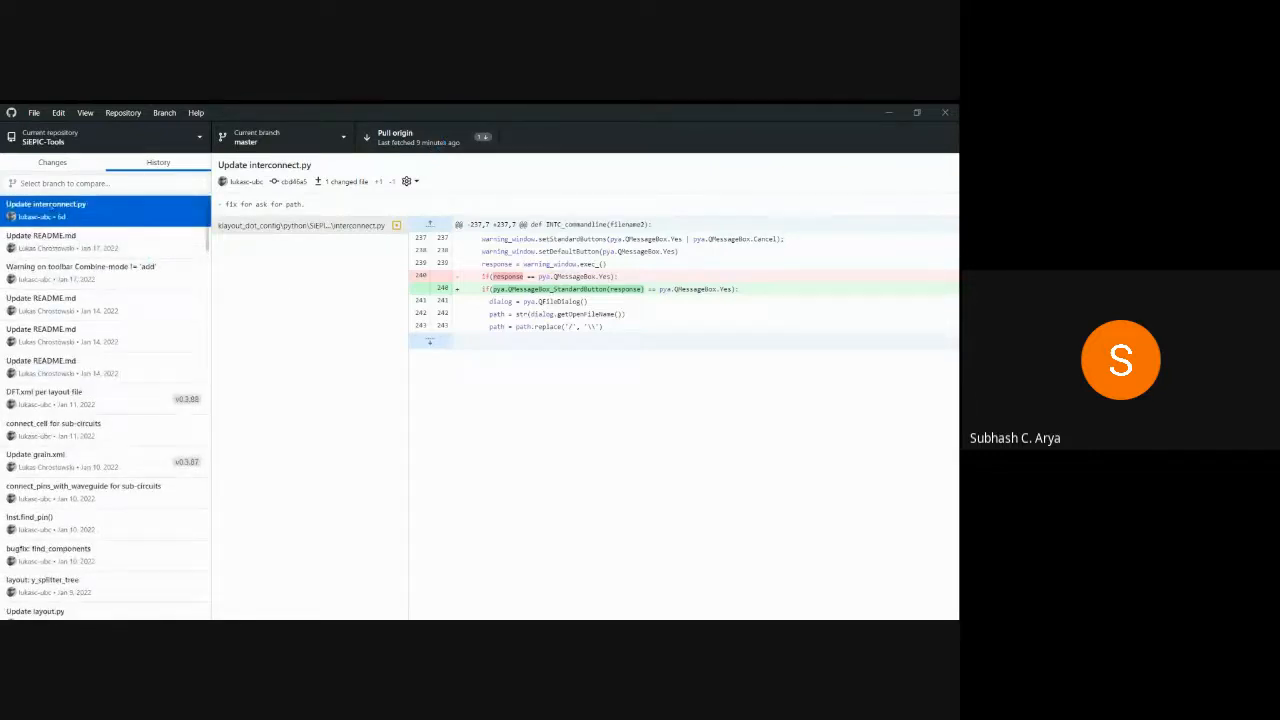
click(52, 240)
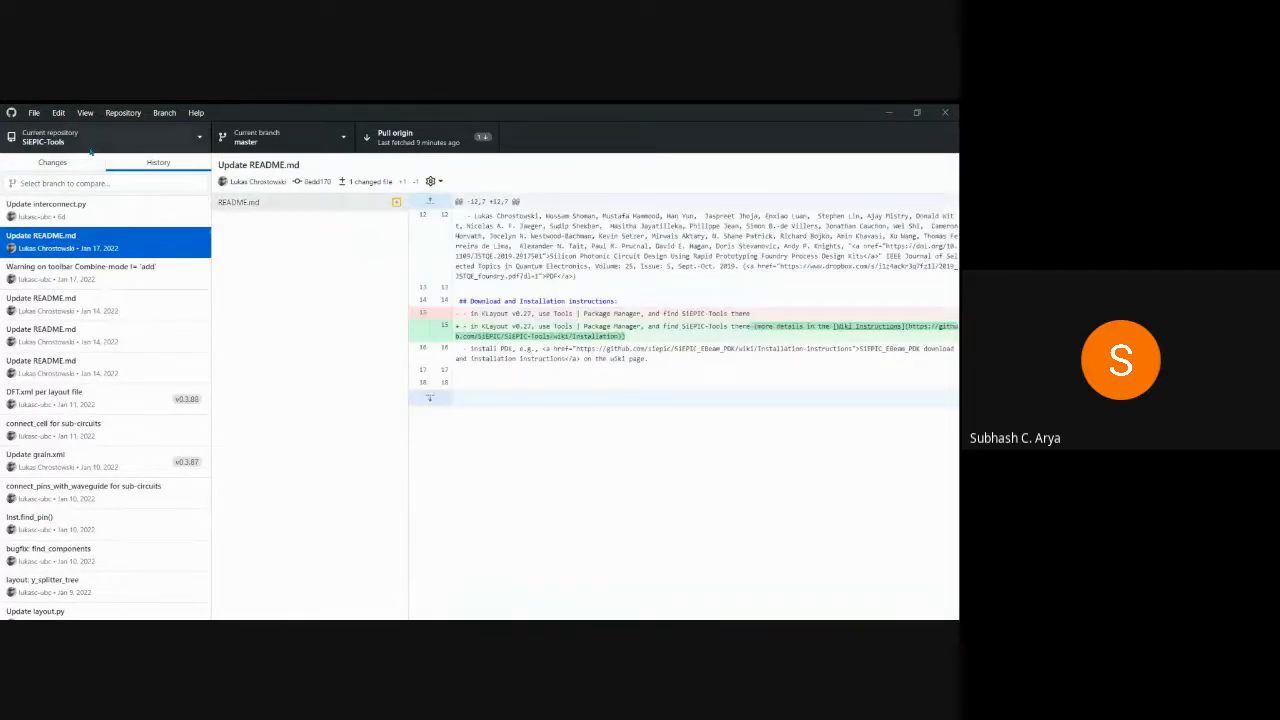
- Switch to the SiEPIC_EBeam_PDK repository and review its commit history, including the "EBeam layout example updates" commit
click(198, 137)
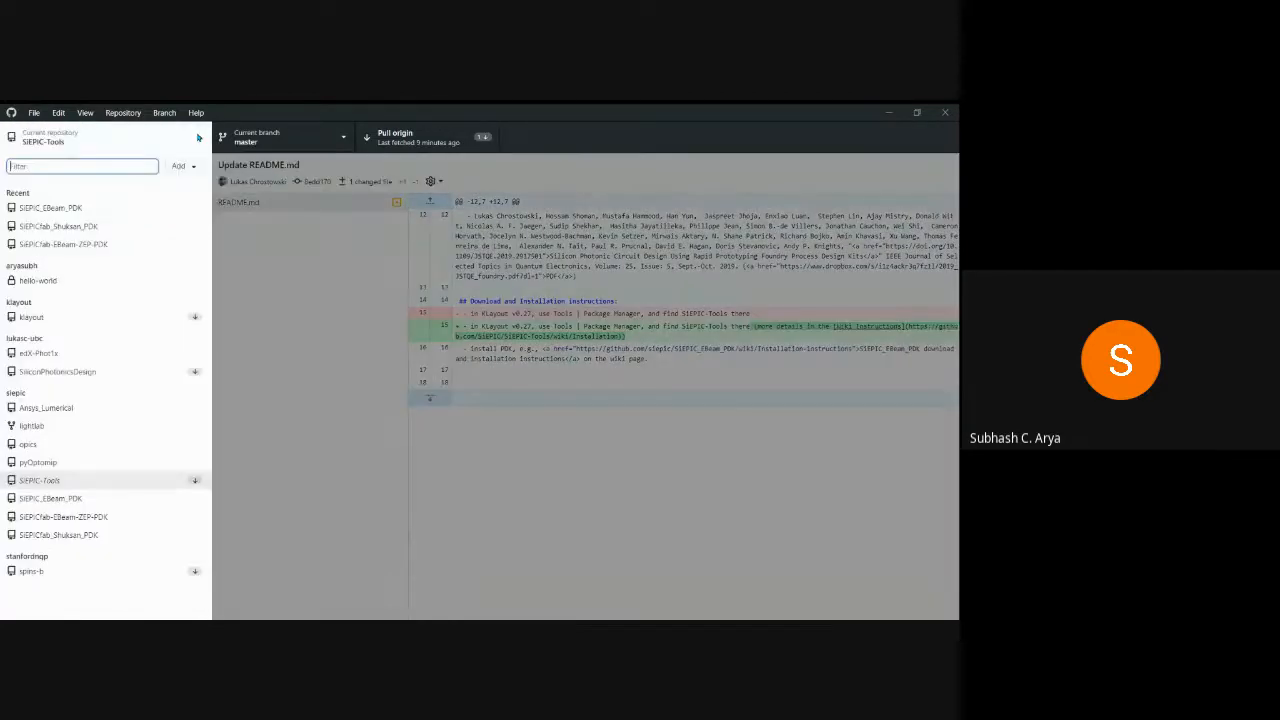
click(77, 208)
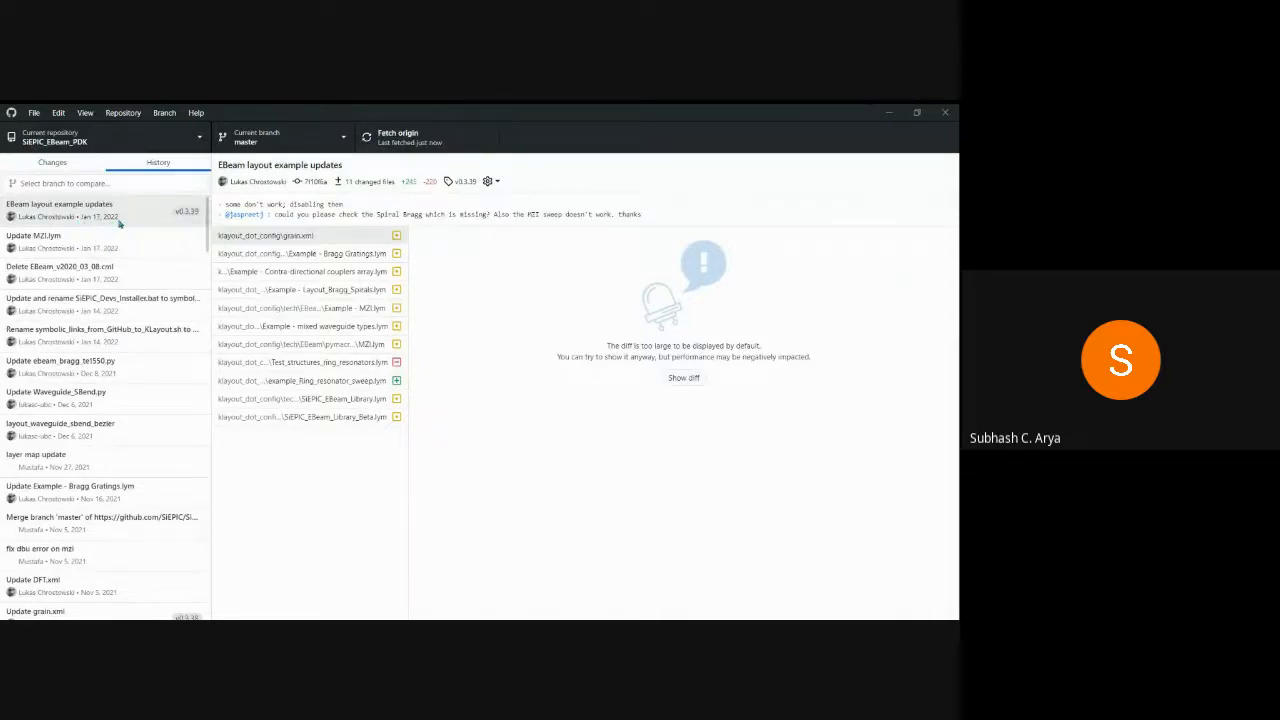
click(57, 207)
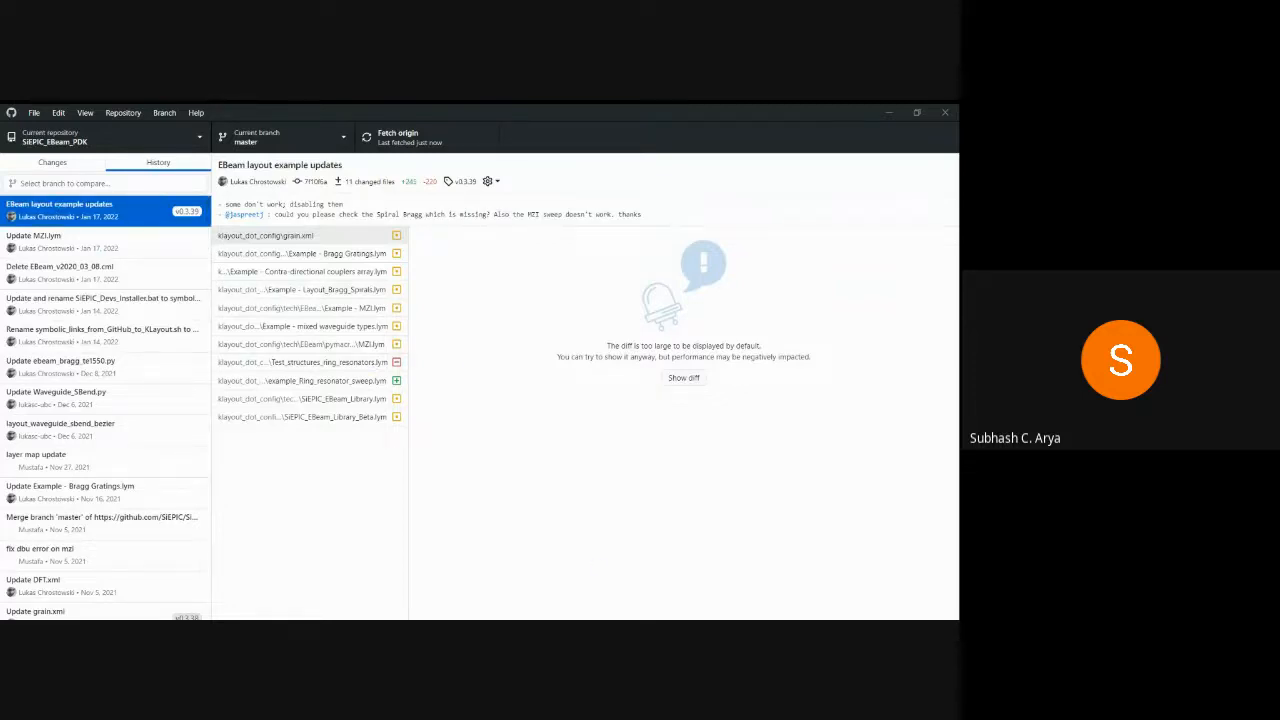
click(587, 612)
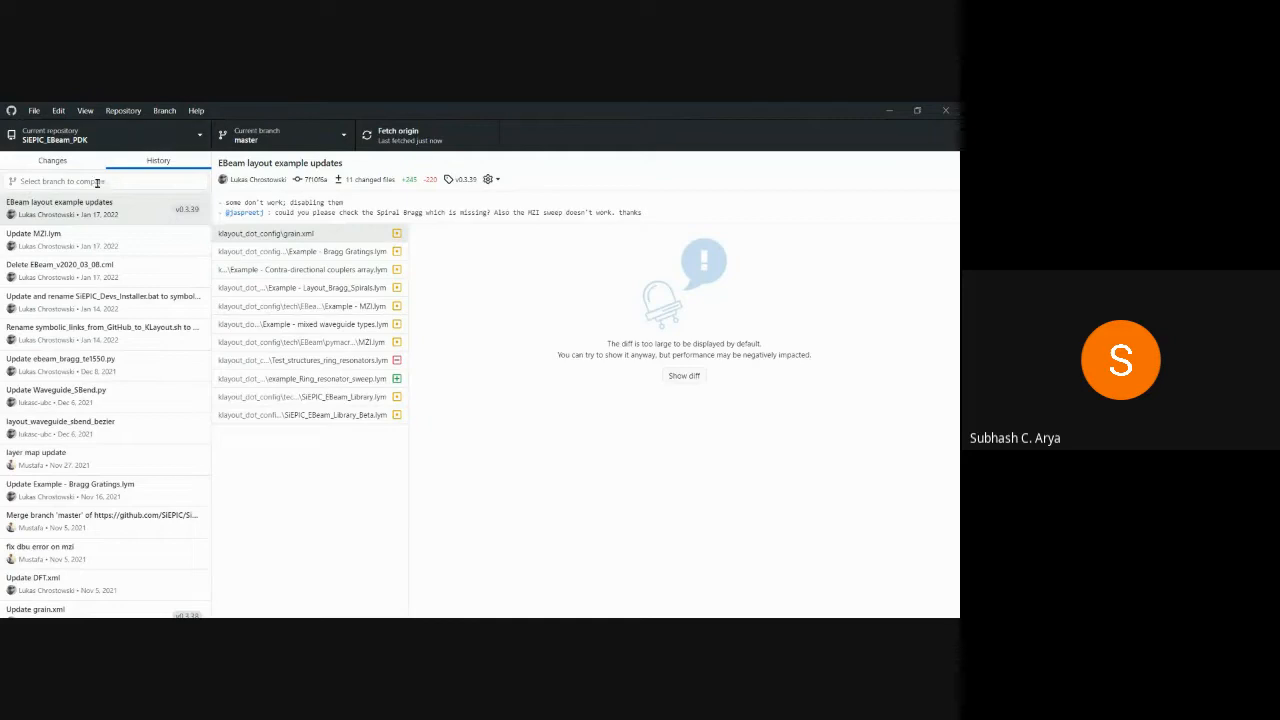
scroll(157, 458, down, 3)
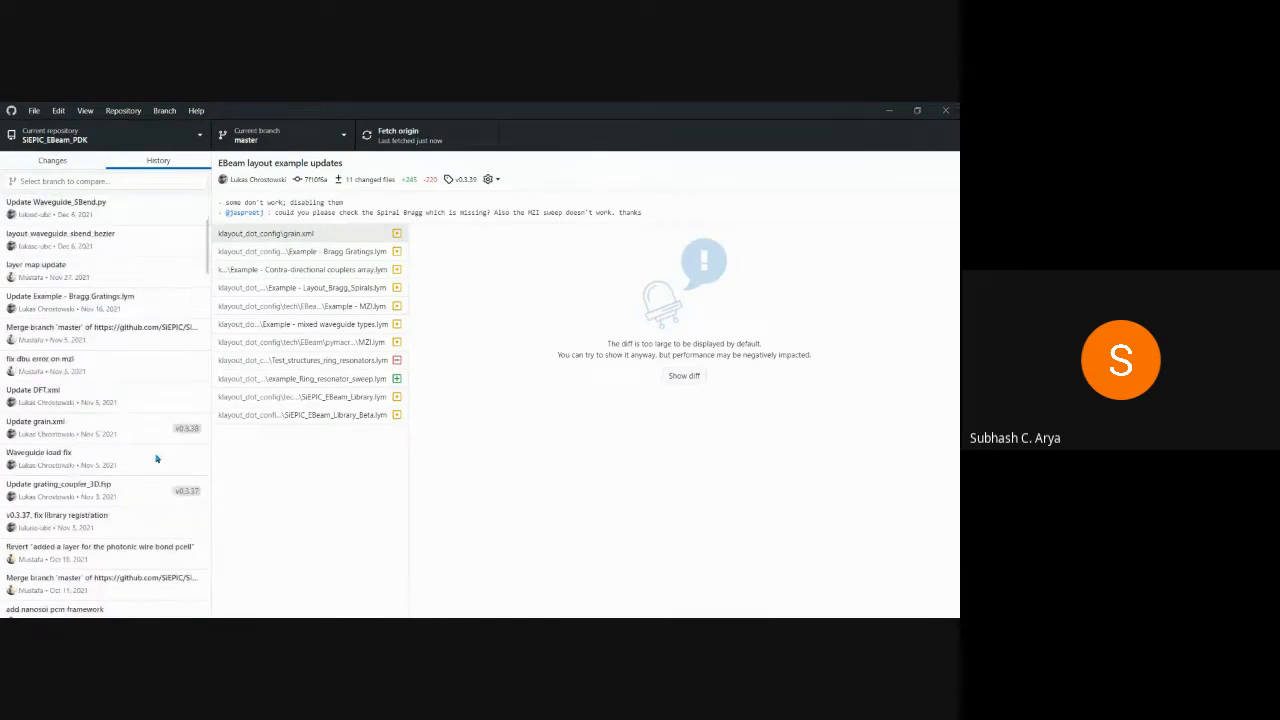
scroll(157, 458, up, 3)
- Switch to the klayout repository and review its commit history
click(177, 140)
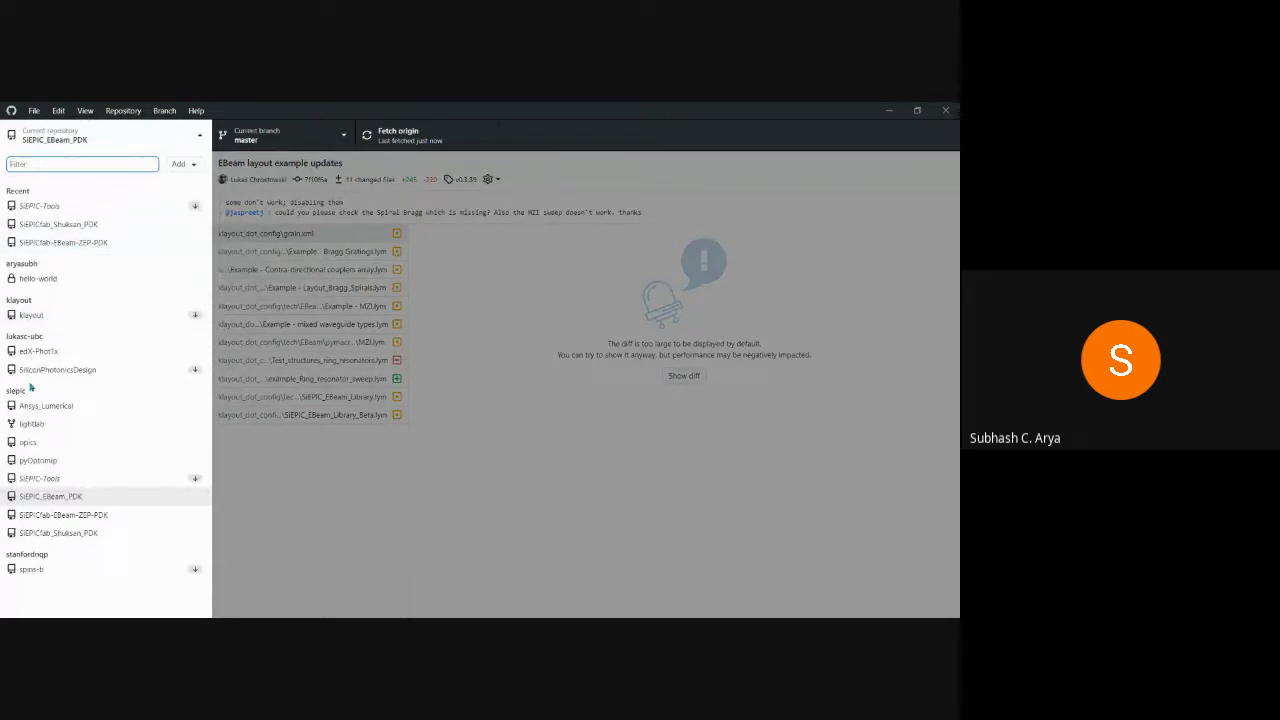
click(50, 315)
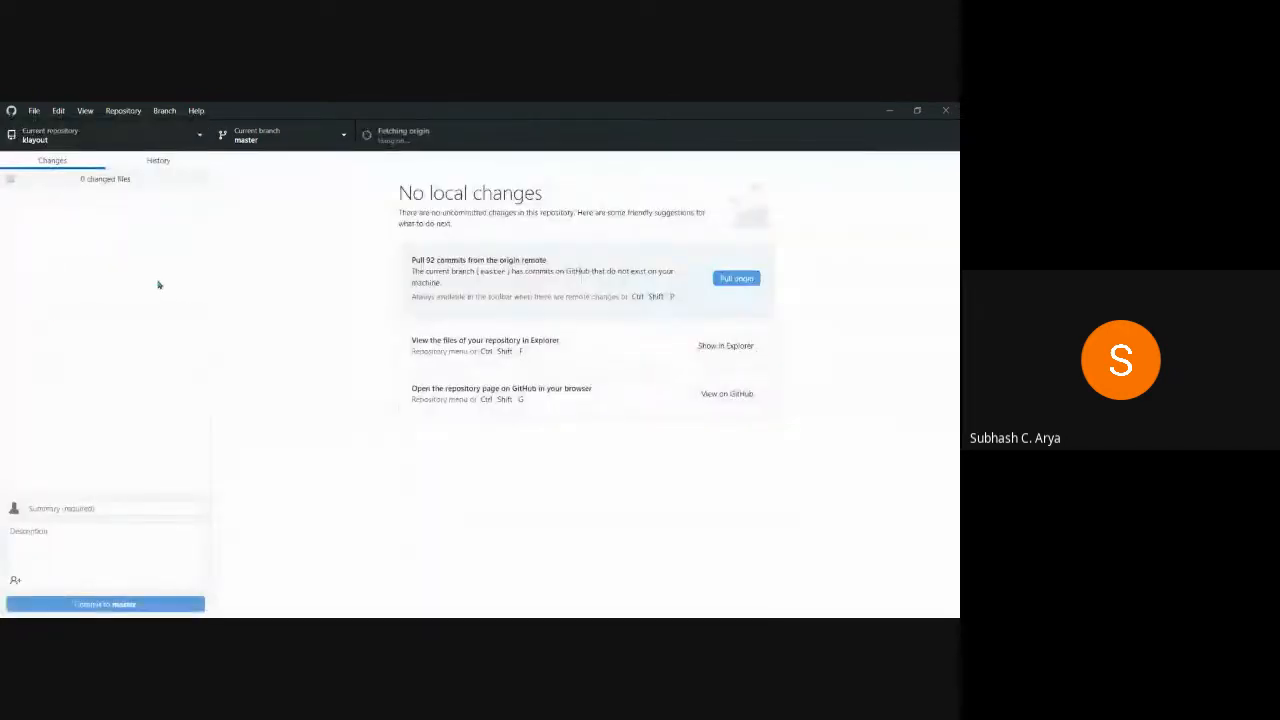
key(ctrl+2)
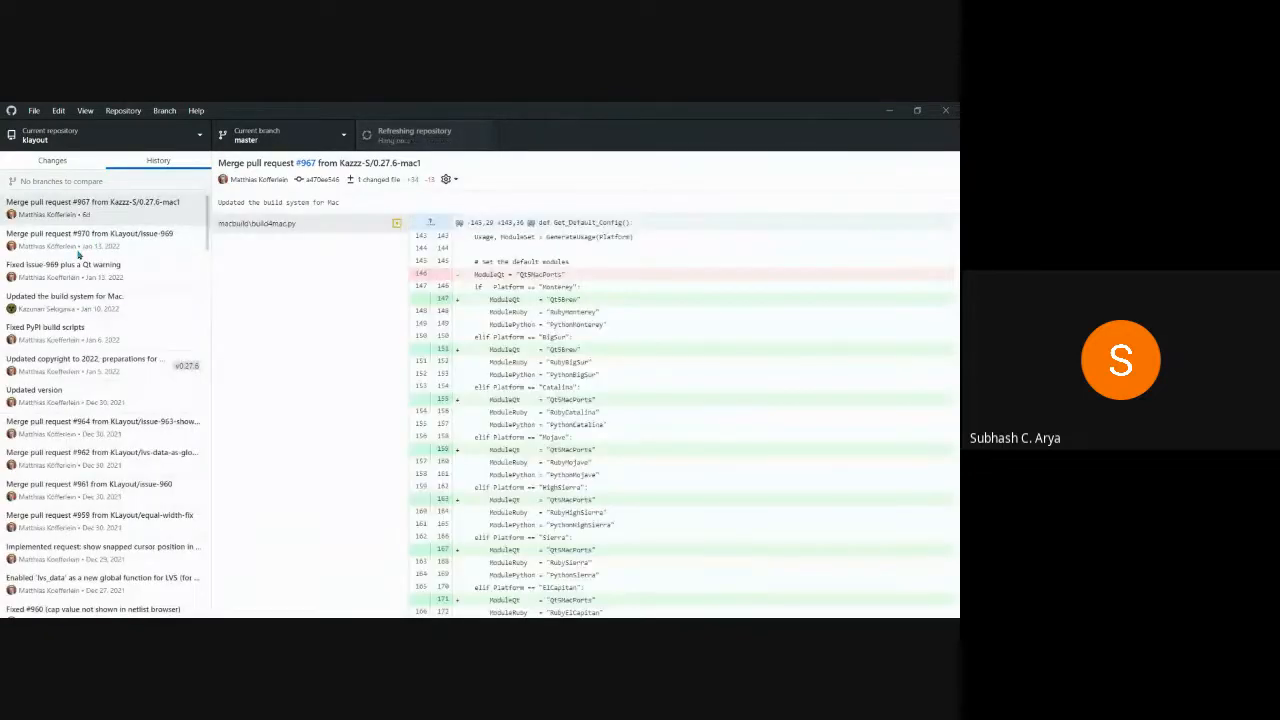
scroll(80, 250, down, 2)
scroll(92, 267, up, 1)
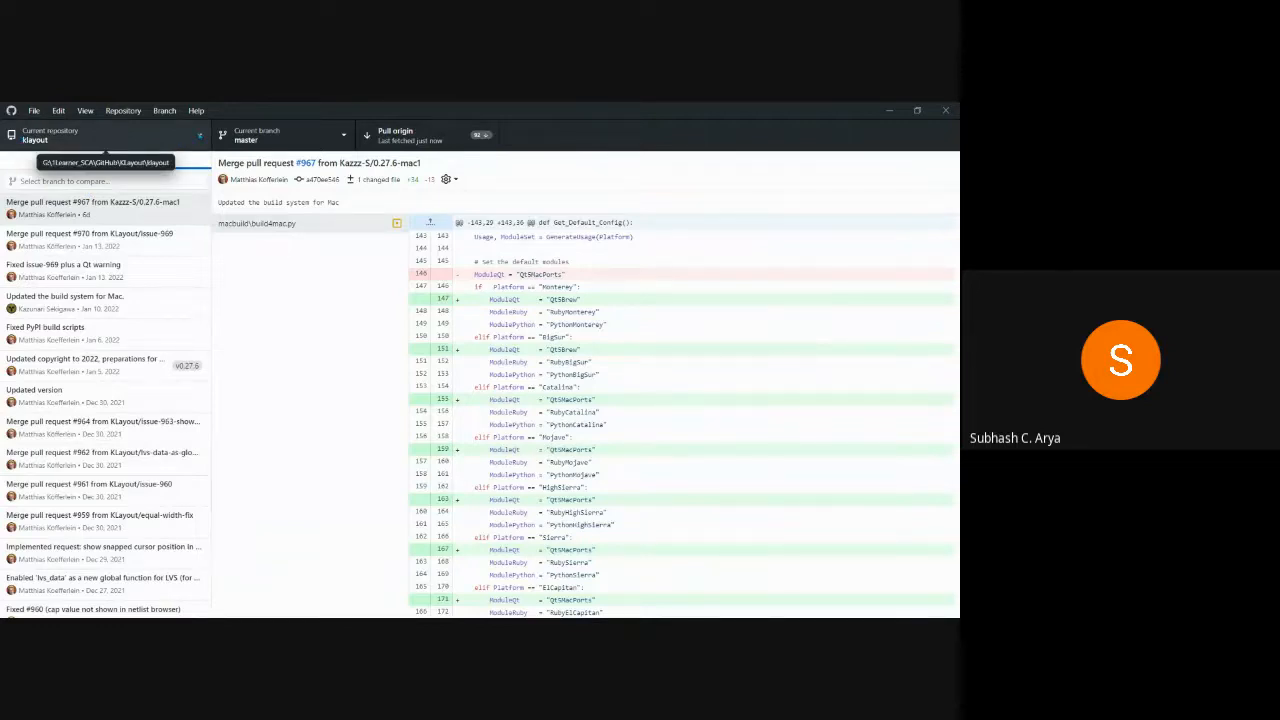
- Switch the current repository from klayout back to SiEPIC_EBeam_PDK
click(100, 138)
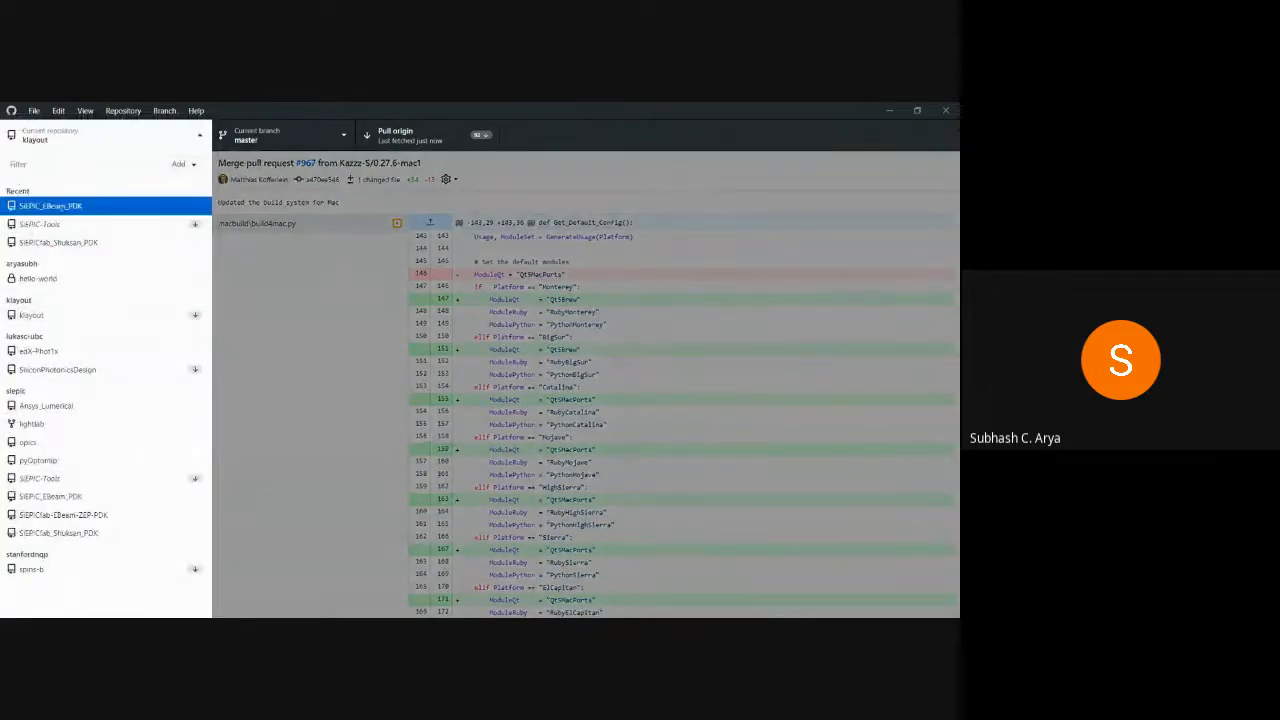
click(50, 205)
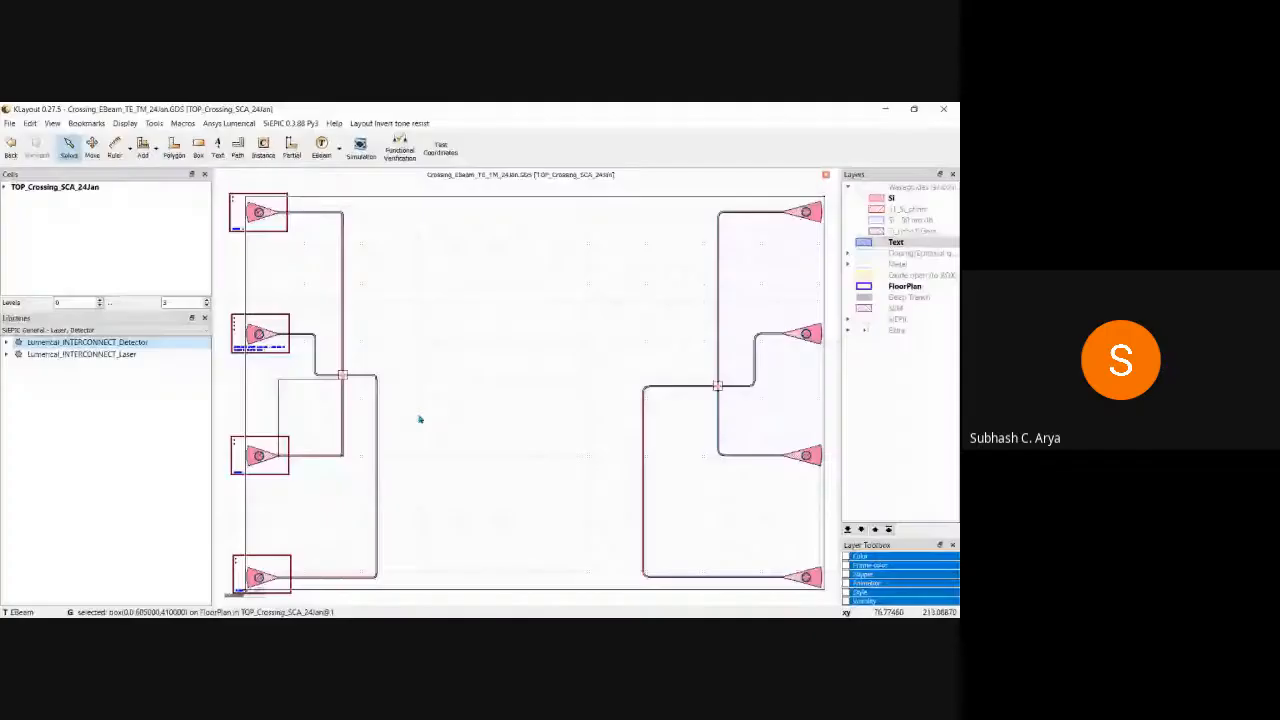
- Set up a text object on the Text layer reading "Crossing Simulation in TE Mode" with text size 4
scroll(345, 377, up, 5)
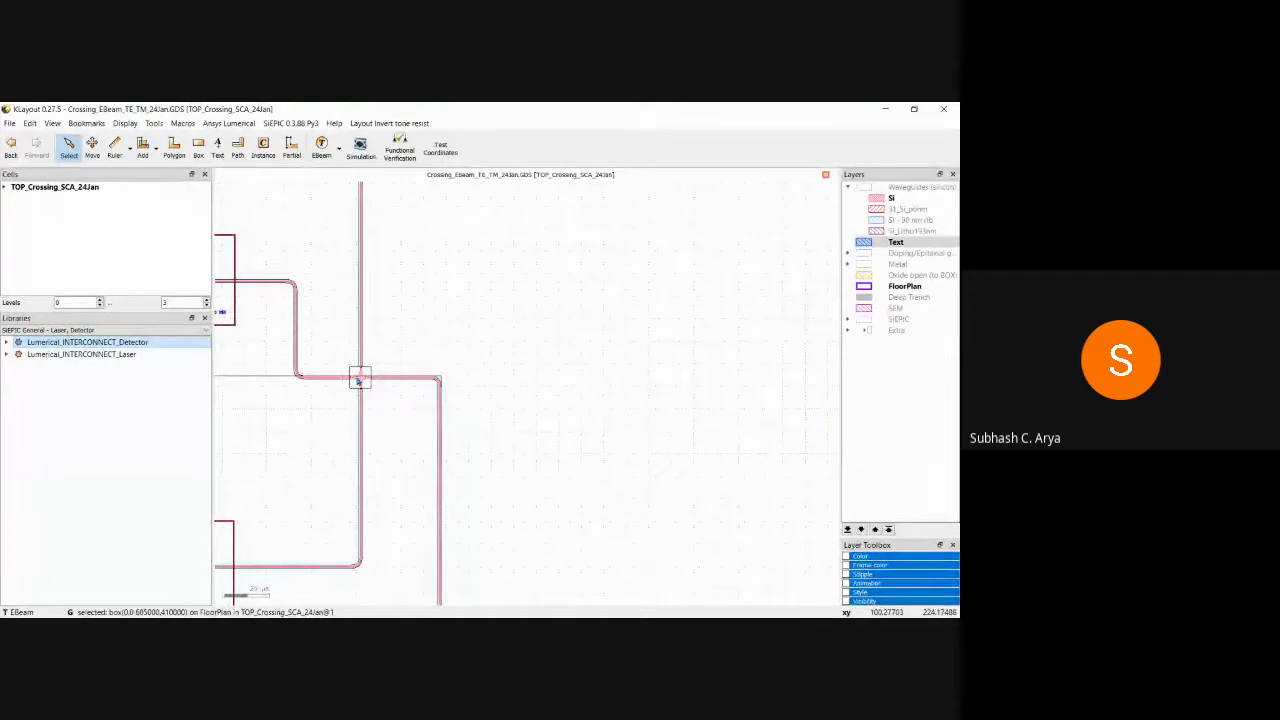
scroll(357, 381, down, 3)
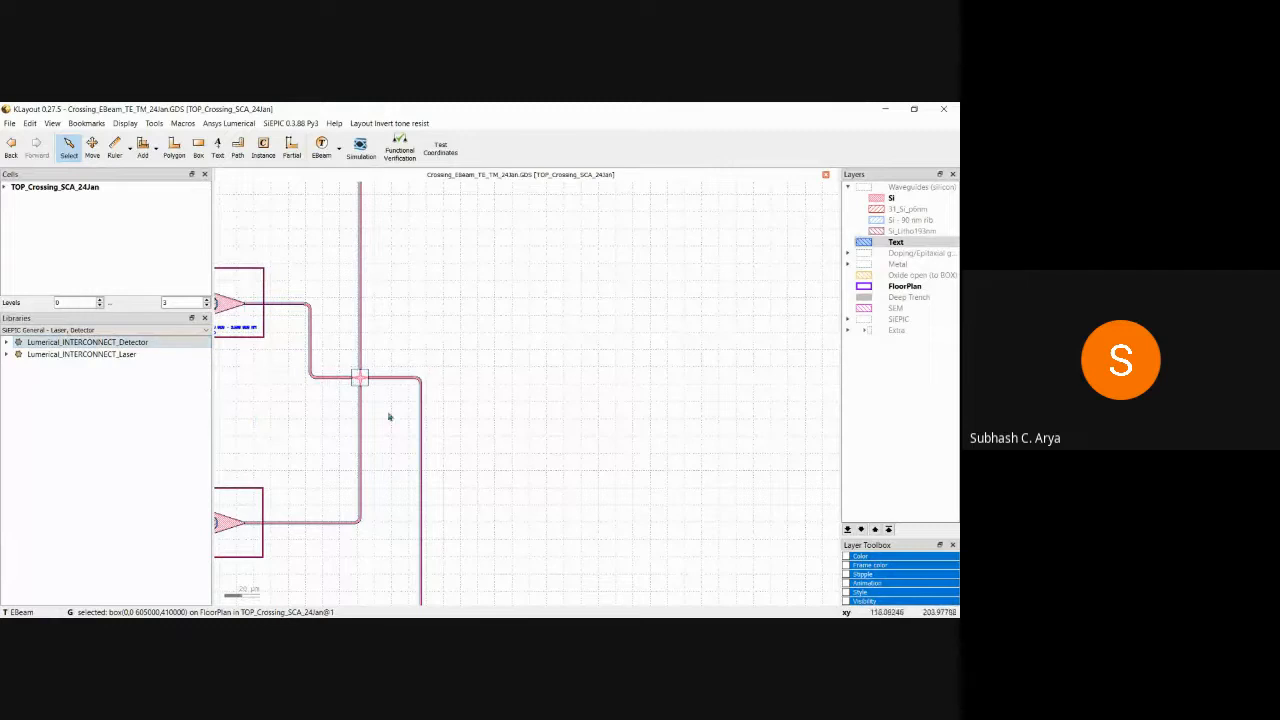
click(871, 244)
click(219, 146)
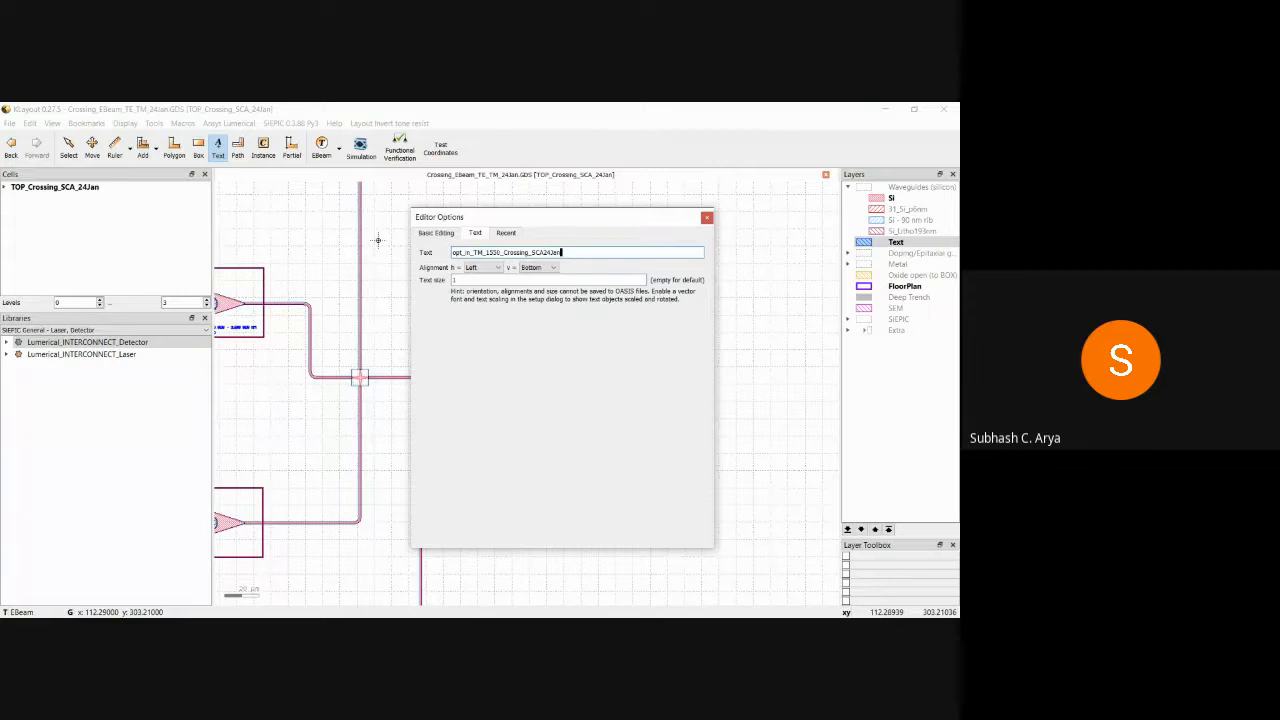
key(BackSpace)
key(BackSpace)
key(BackSpace)
key(BackSpace)
key(BackSpace)
key(BackSpace)
key(BackSpace)
key(BackSpace)
key(BackSpace)
key(BackSpace)
key(BackSpace)
key(BackSpace)
key(BackSpace)
key(BackSpace)
key(BackSpace)
key(BackSpace)
key(BackSpace)
key(BackSpace)
key(BackSpace)
key(BackSpace)
text(Crossing Simu)
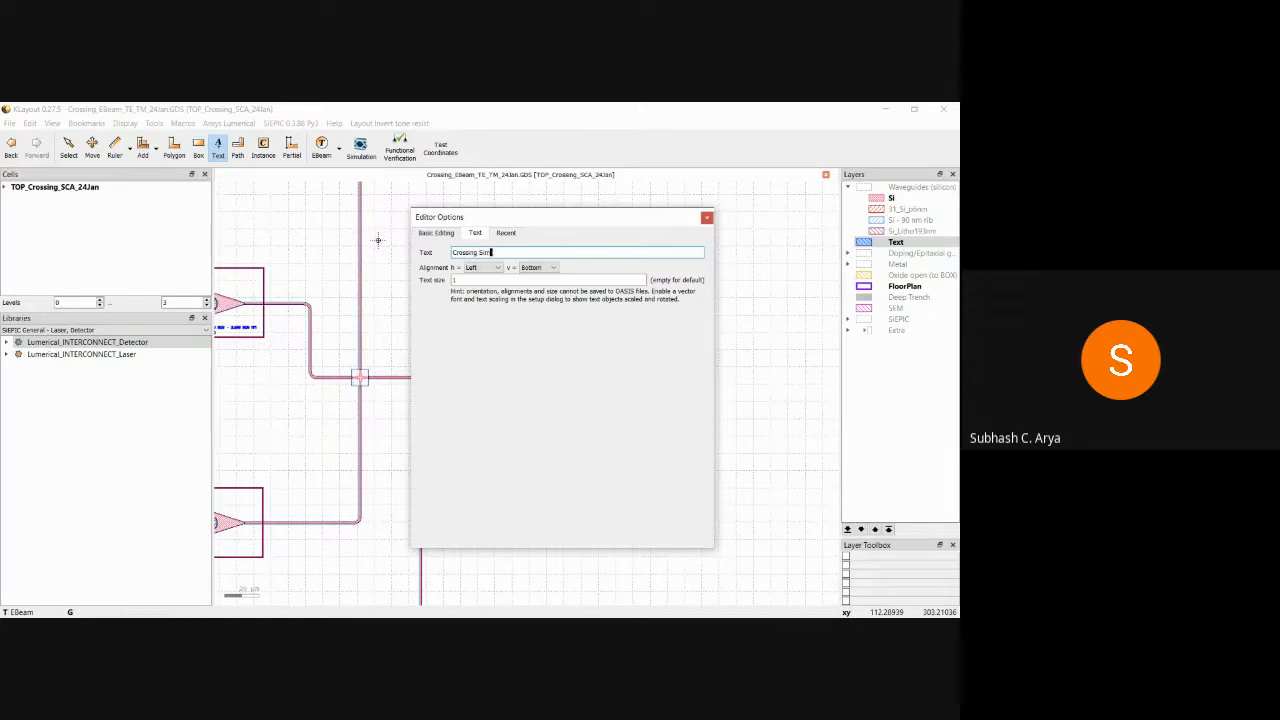
text(lation in TE Mode)
click(458, 280)
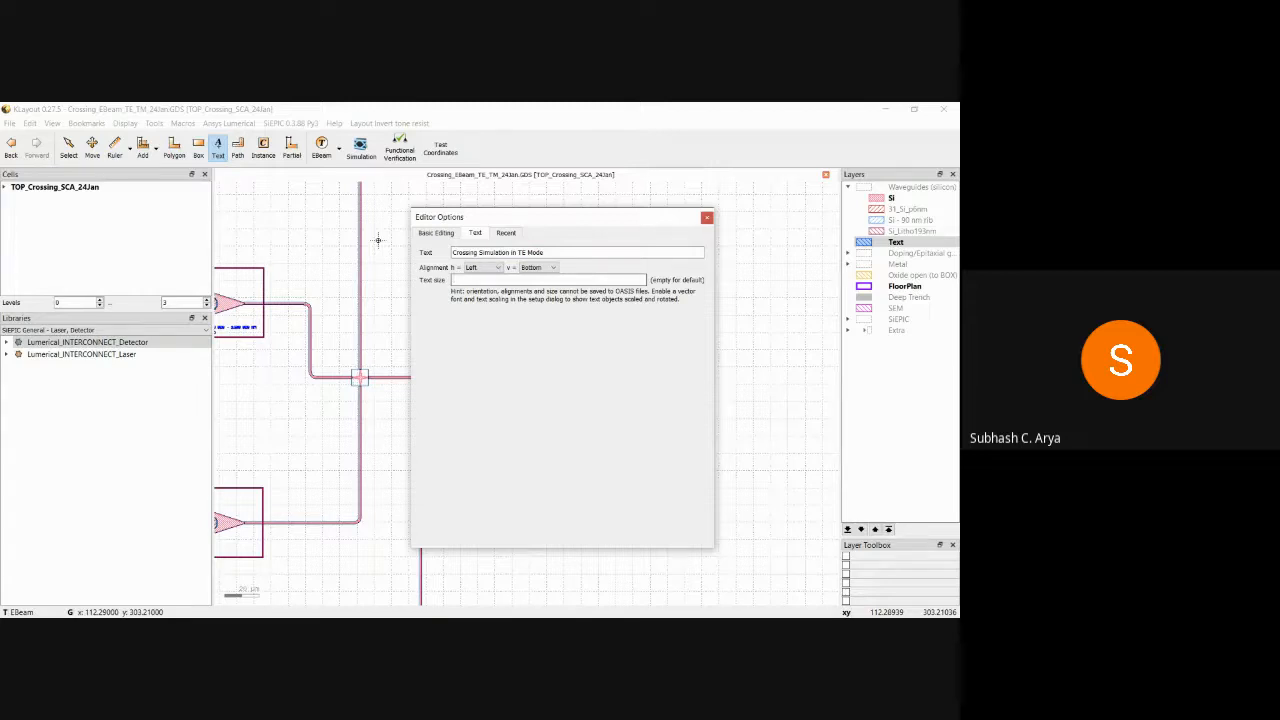
text(5)
click(707, 218)
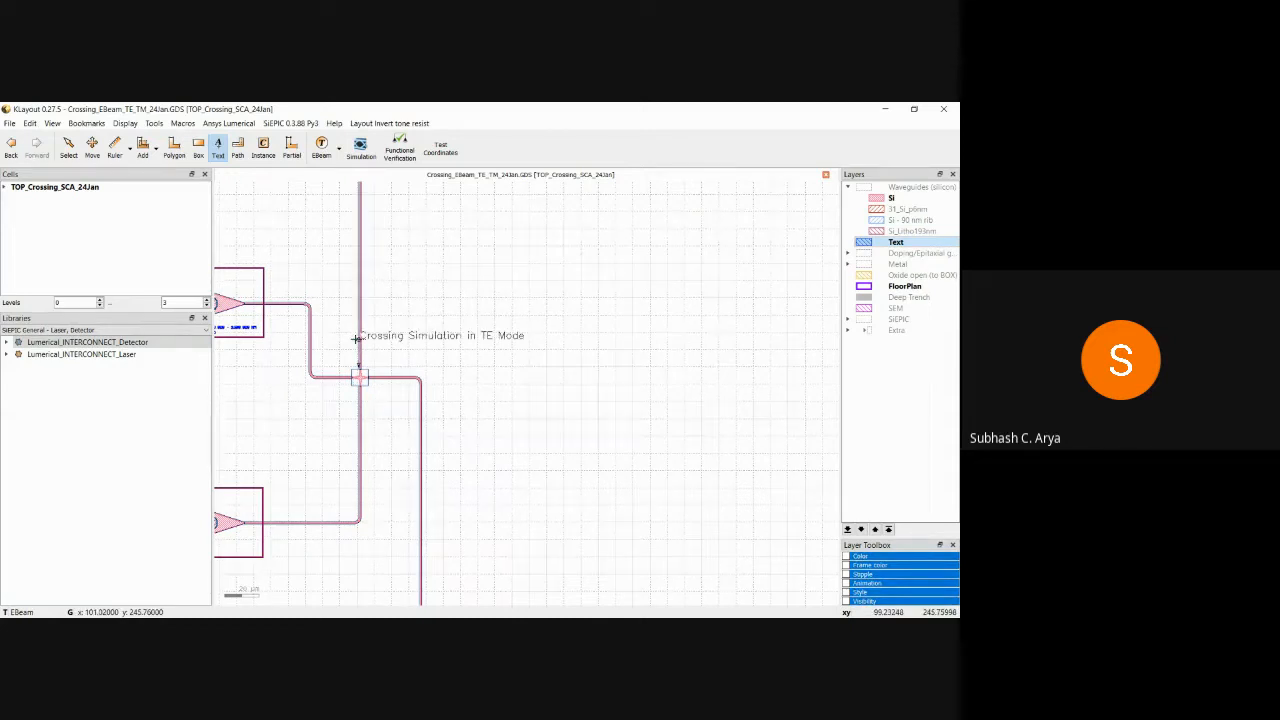
- Place the TE mode label just above the left circuit's crossing, at about x 113.9, y 237.6
key(F2)
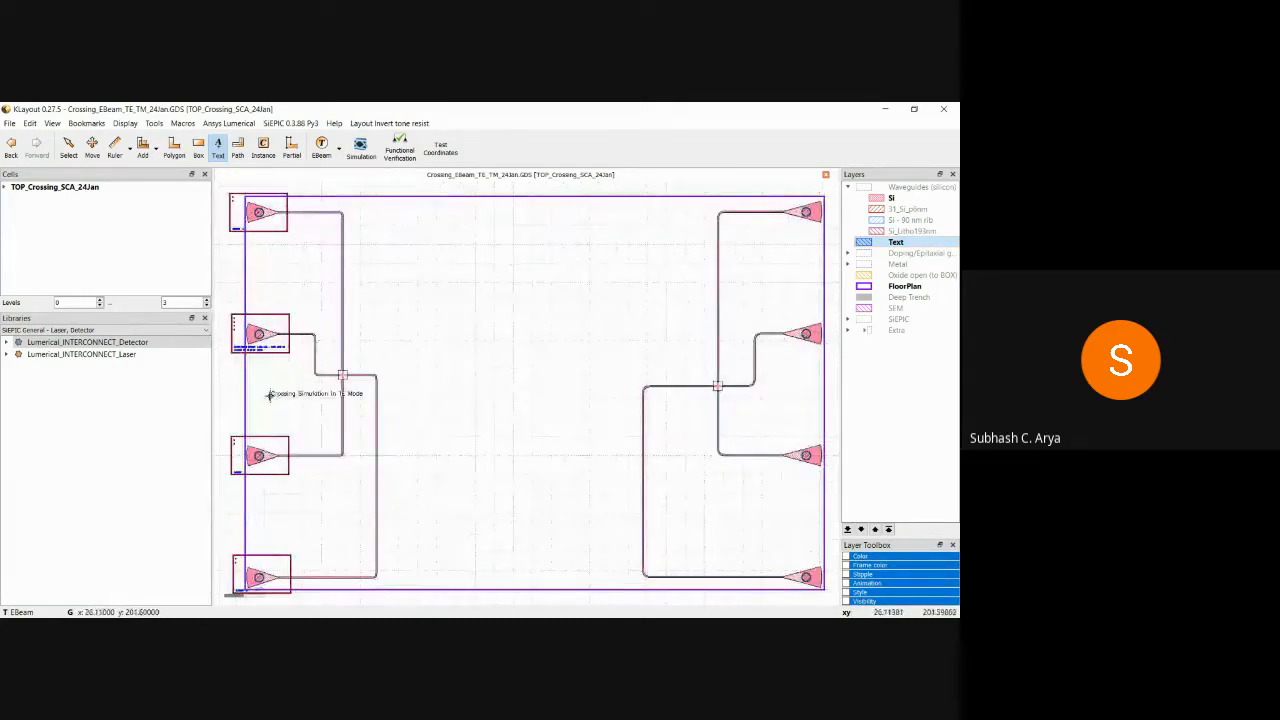
click(353, 360)
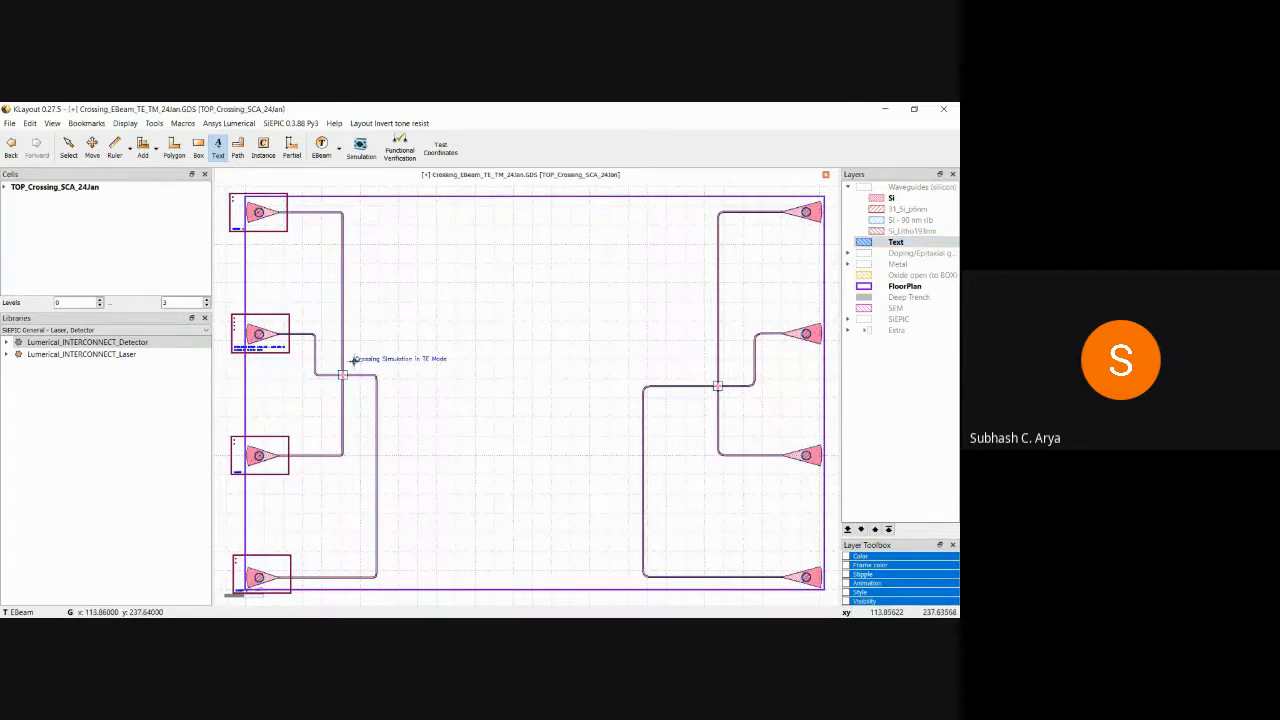
key(Escape)
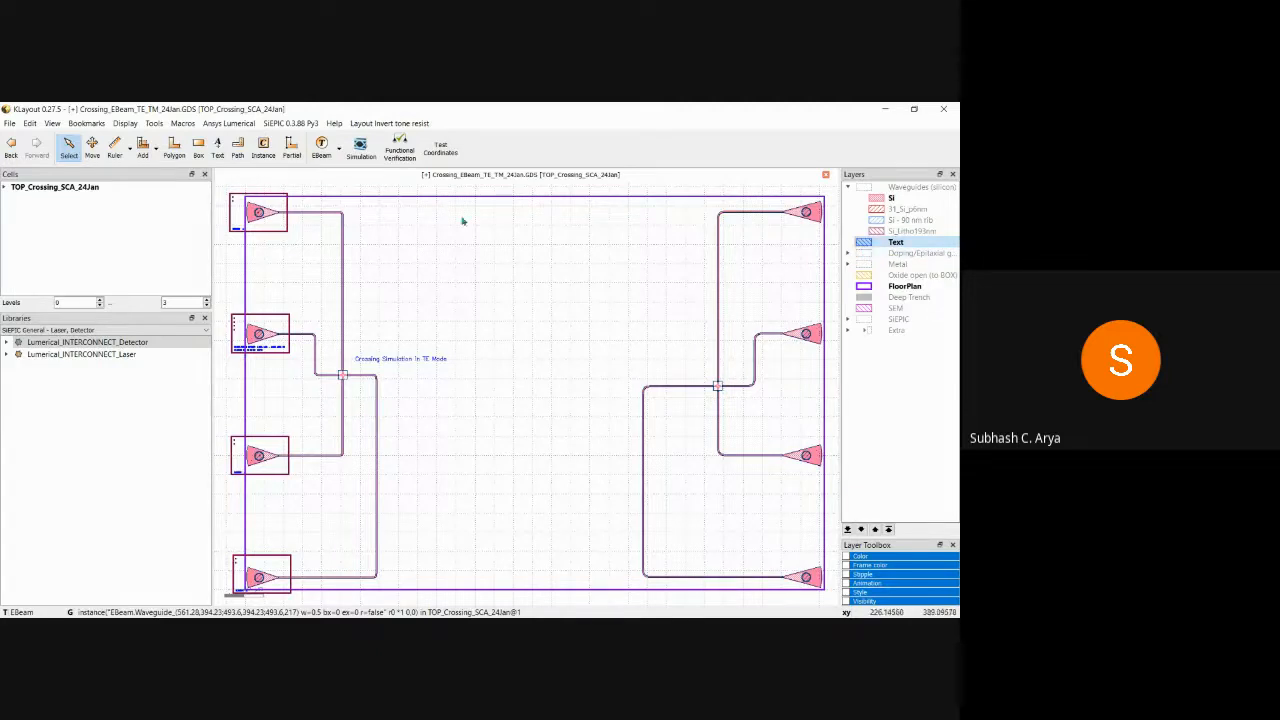
- Add a second label reading "Crossing Simulation in TM Mode" just above the right circuit's crossing, at about x 389, y 227
double_click(218, 147)
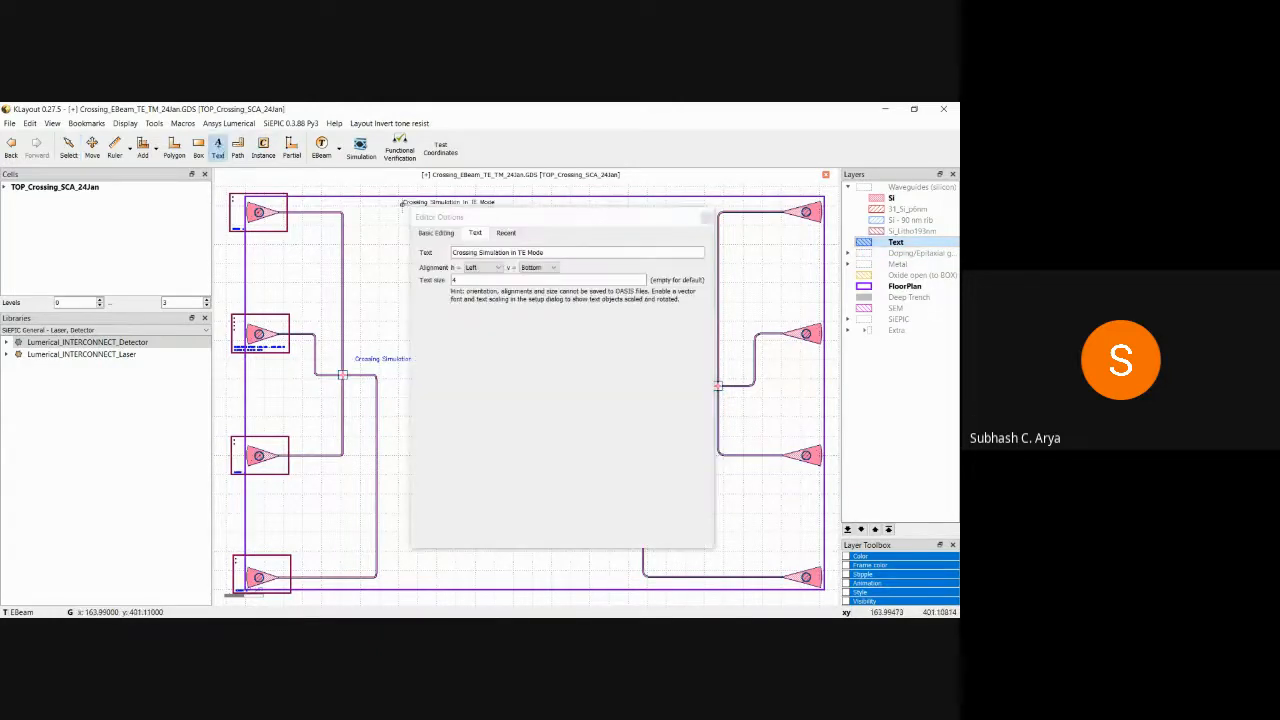
click(521, 252)
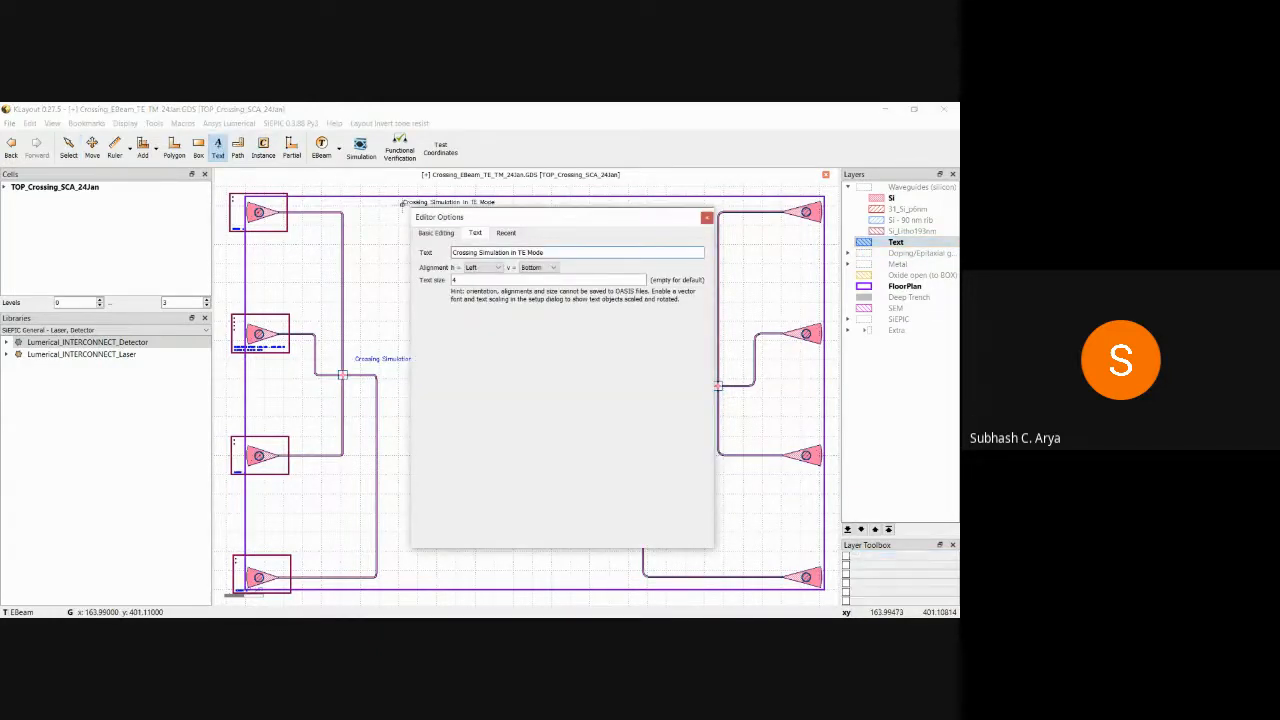
text(M)
click(707, 217)
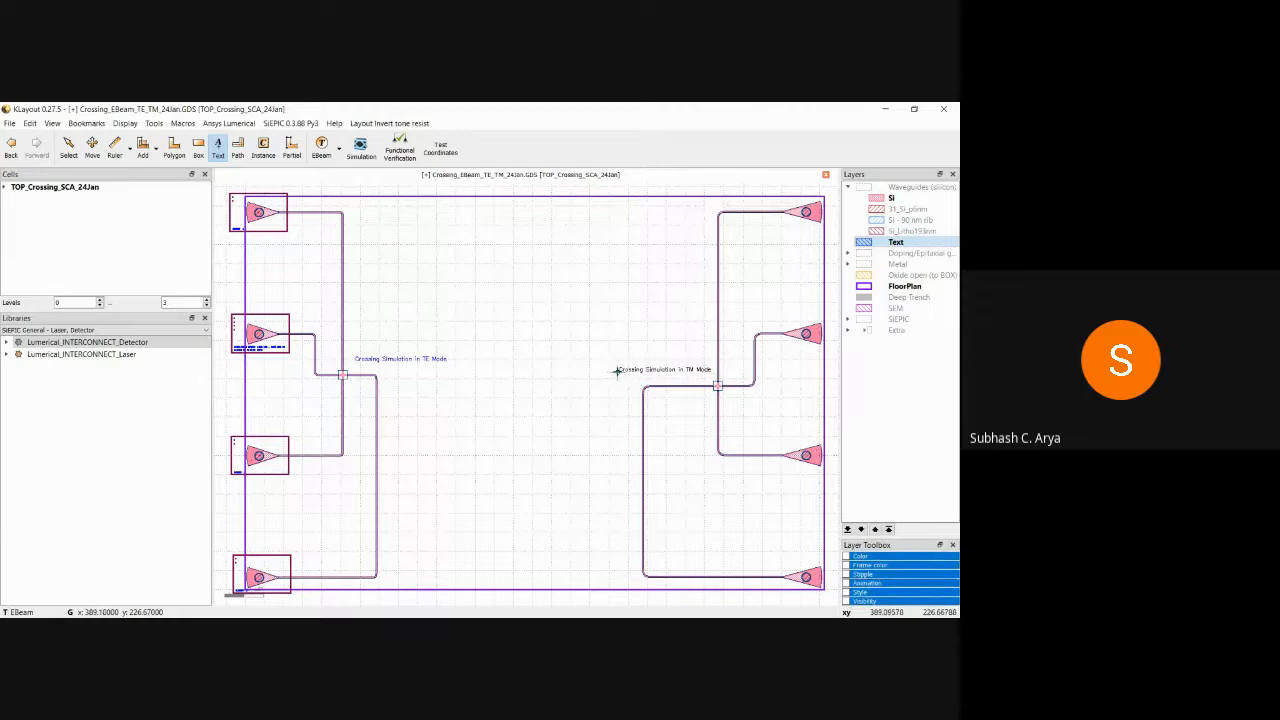
click(617, 371)
key(Escape)
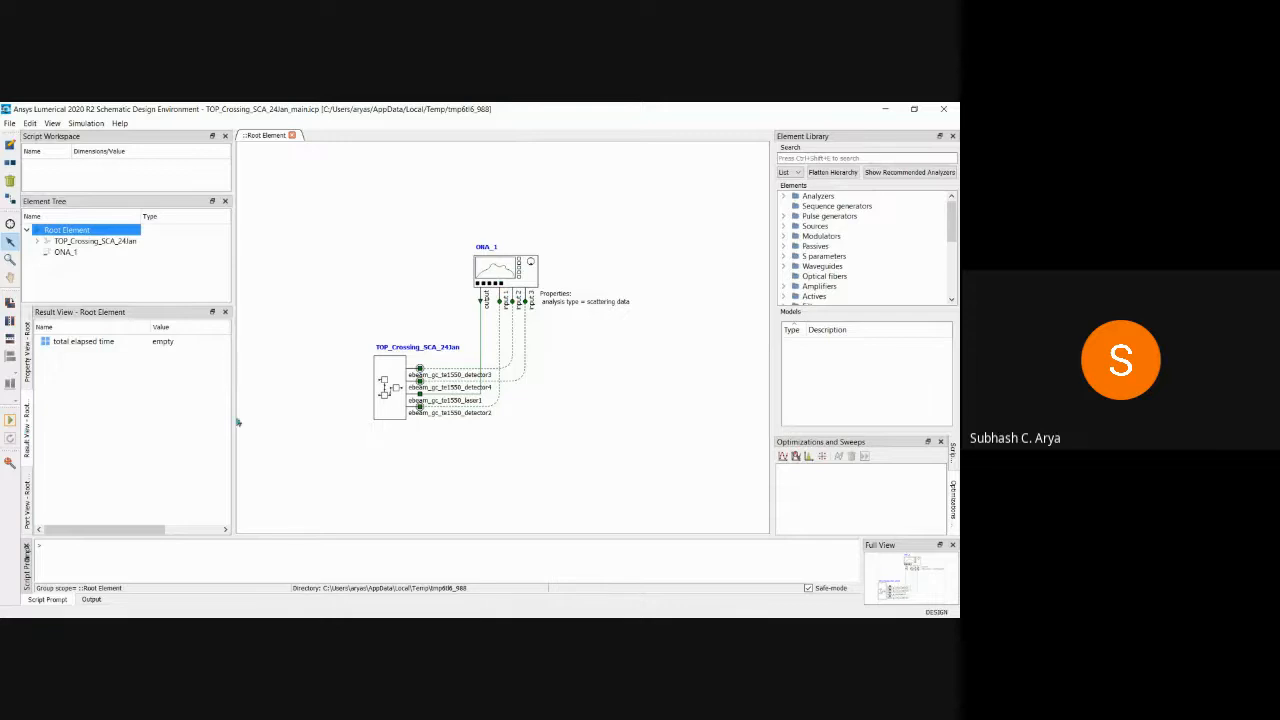
- In Lumerical INTERCONNECT, inspect the circuit inside the TOP_Crossing_SCA_24Jan element and return to the root schematic
click(382, 372)
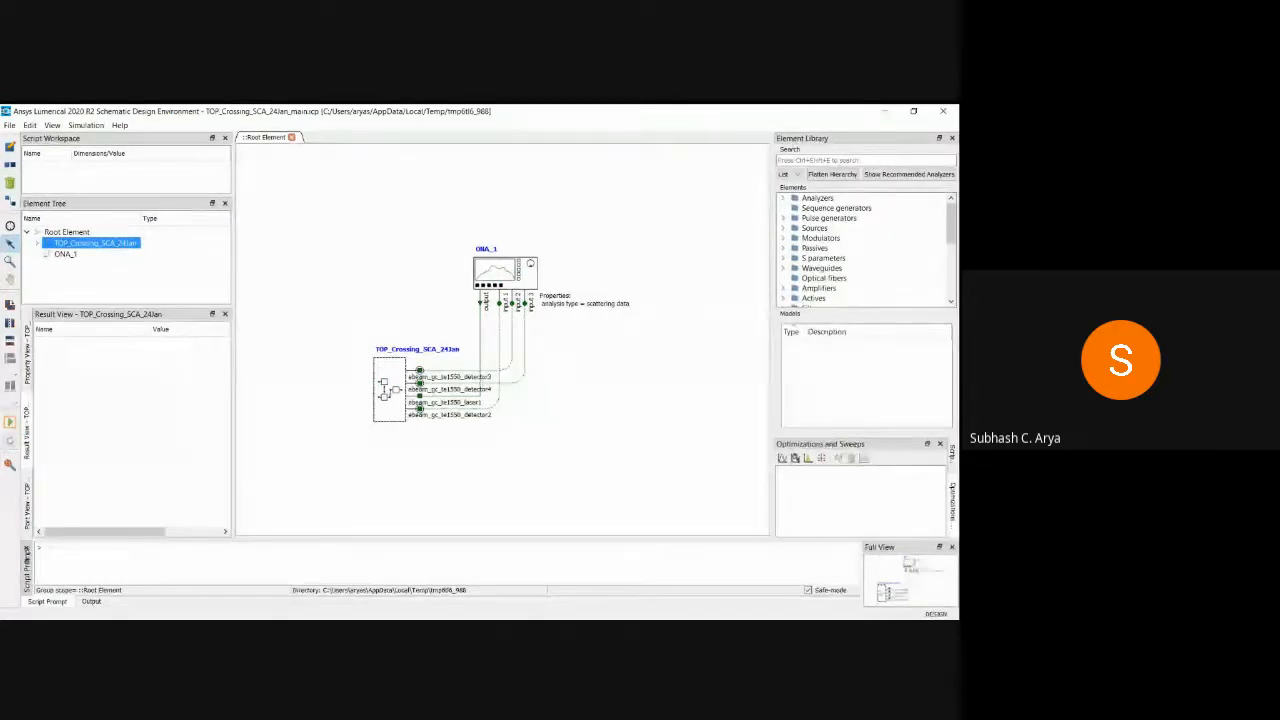
double_click(403, 418)
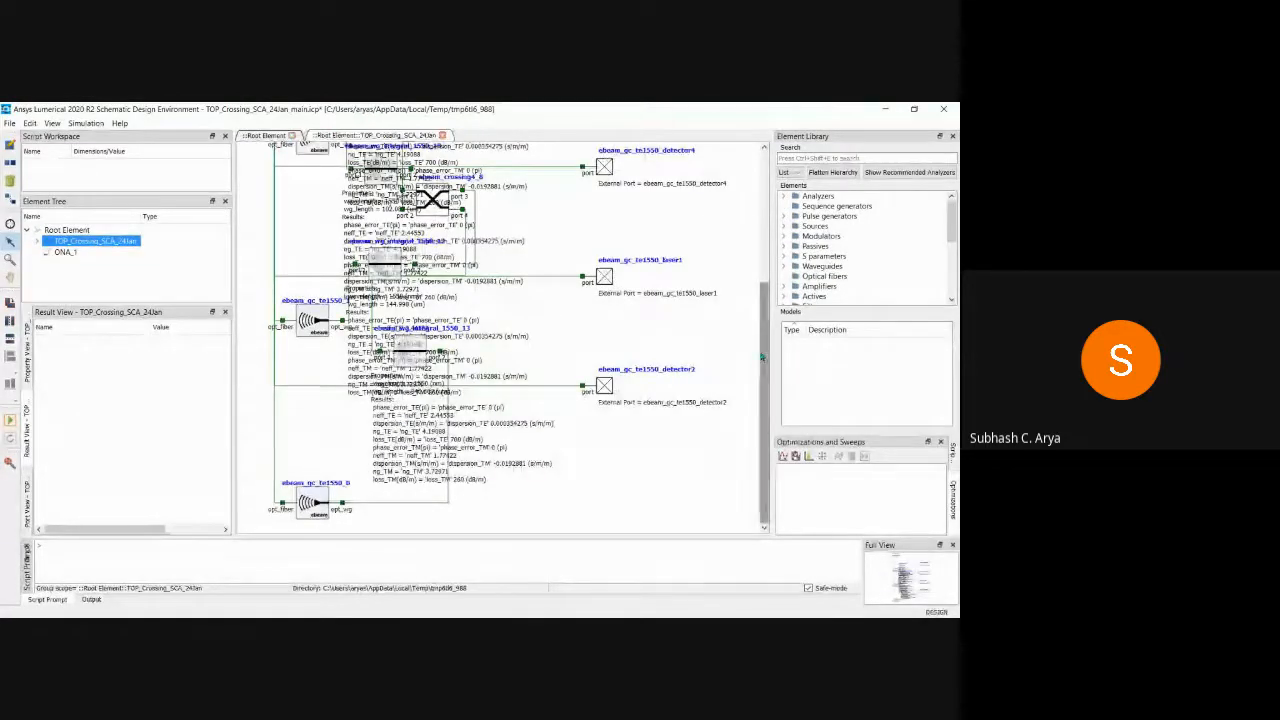
drag(762, 357, 764, 294)
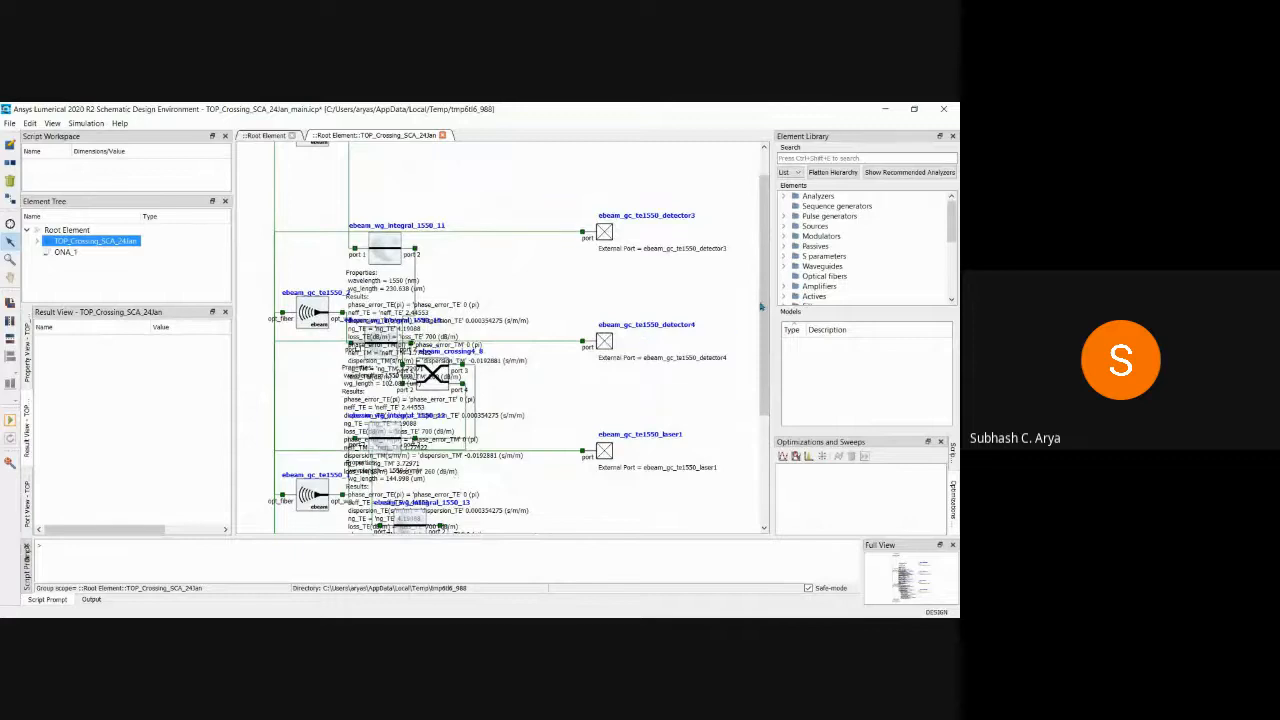
mouse_move(764, 300)
mouse_down()
mouse_move(778, 420)
mouse_move(768, 287)
mouse_up()
click(255, 137)
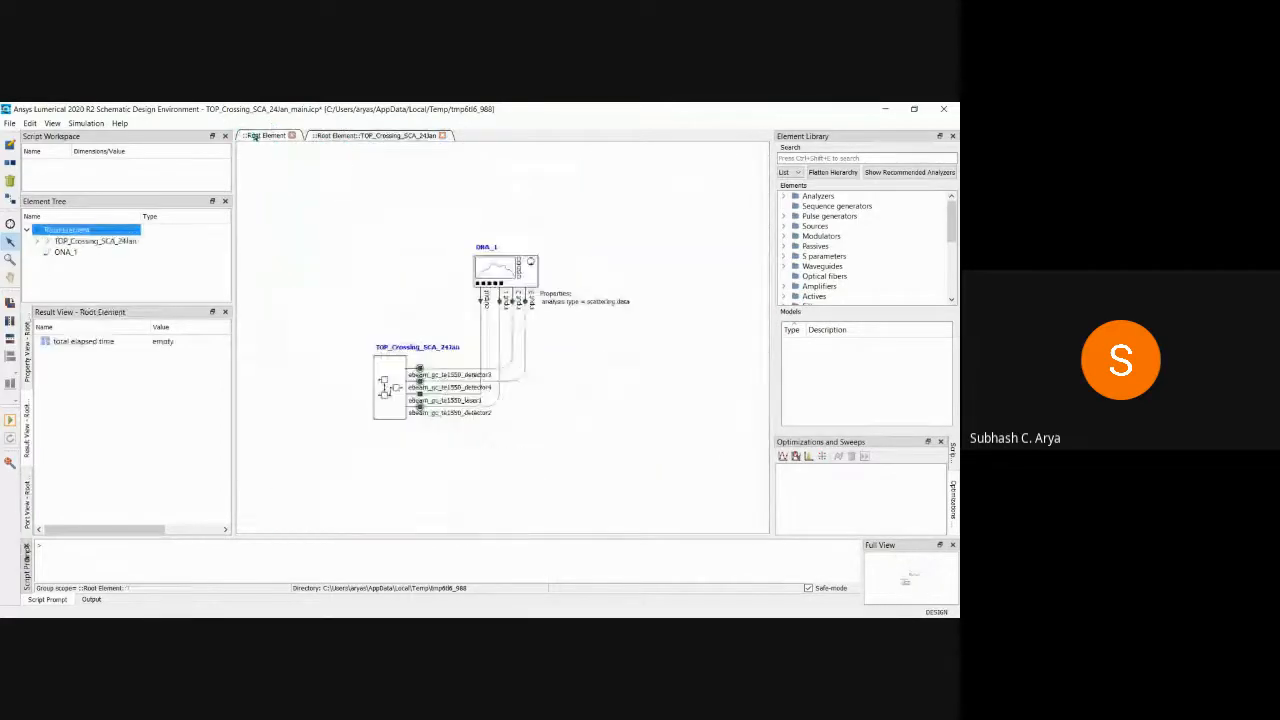
- Run the circuit simulation and show the results of the ONA_1 analyzer in a widened results view
click(10, 420)
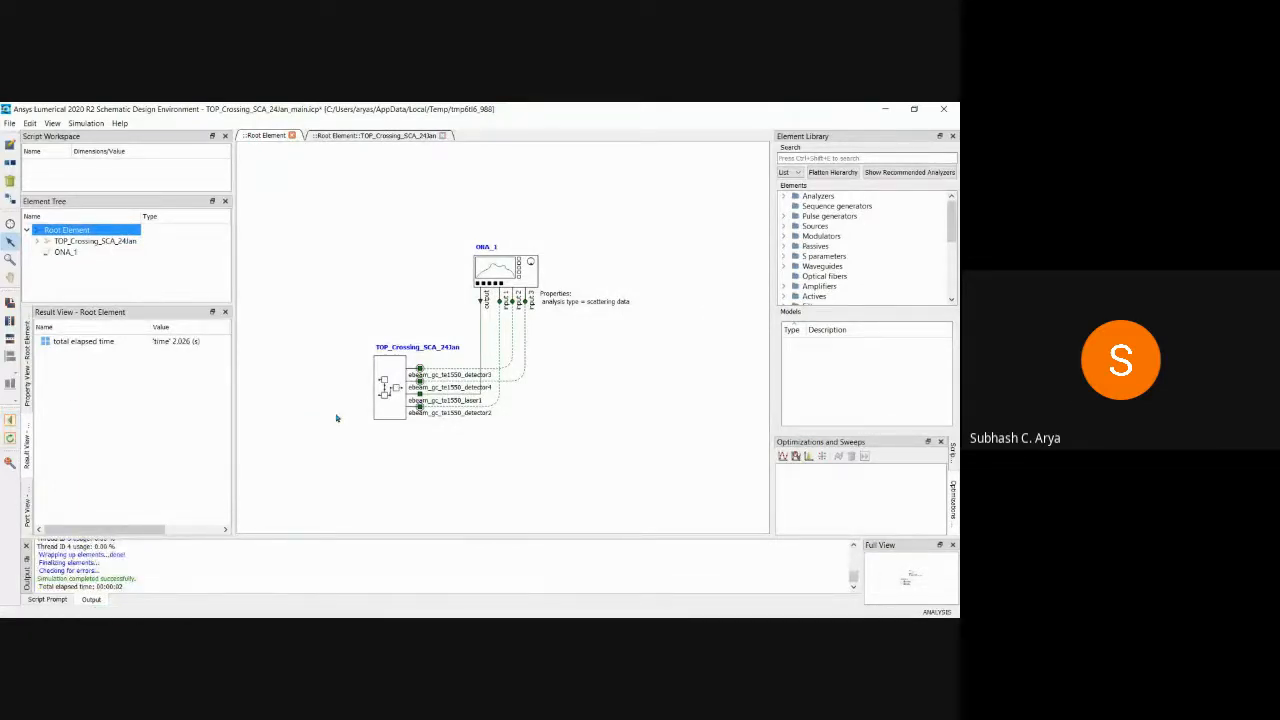
click(498, 269)
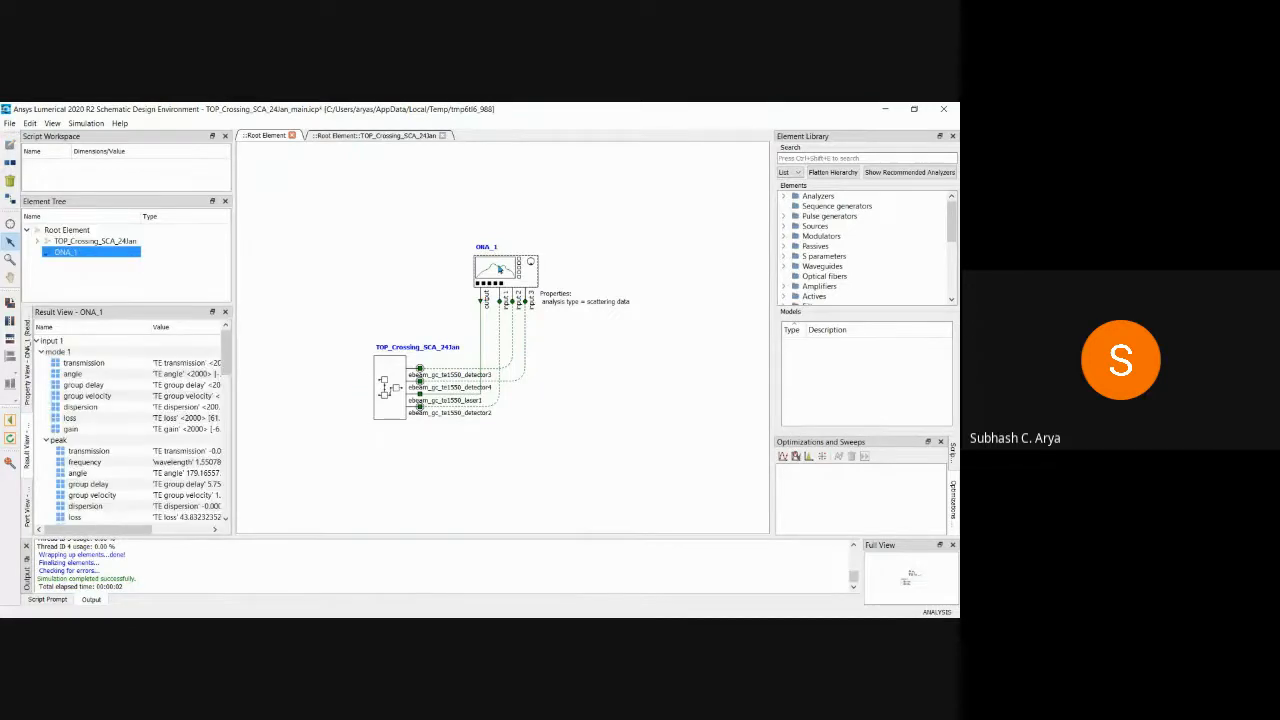
mouse_move(240, 410)
mouse_down()
mouse_move(344, 399)
mouse_move(347, 357)
mouse_move(356, 508)
mouse_move(352, 392)
mouse_move(277, 390)
mouse_up()
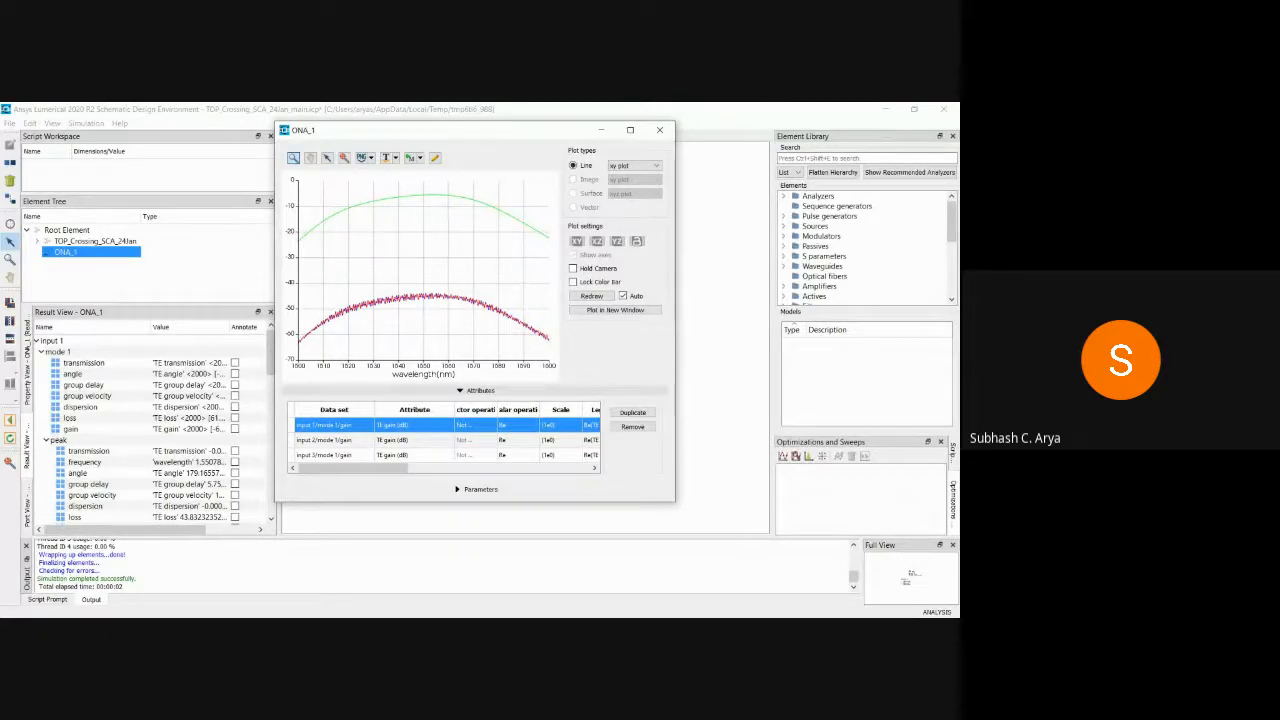
- Widen the ONA_1 plot window and set the line width of the blue input 1 gain curve to 5
drag(677, 340, 742, 340)
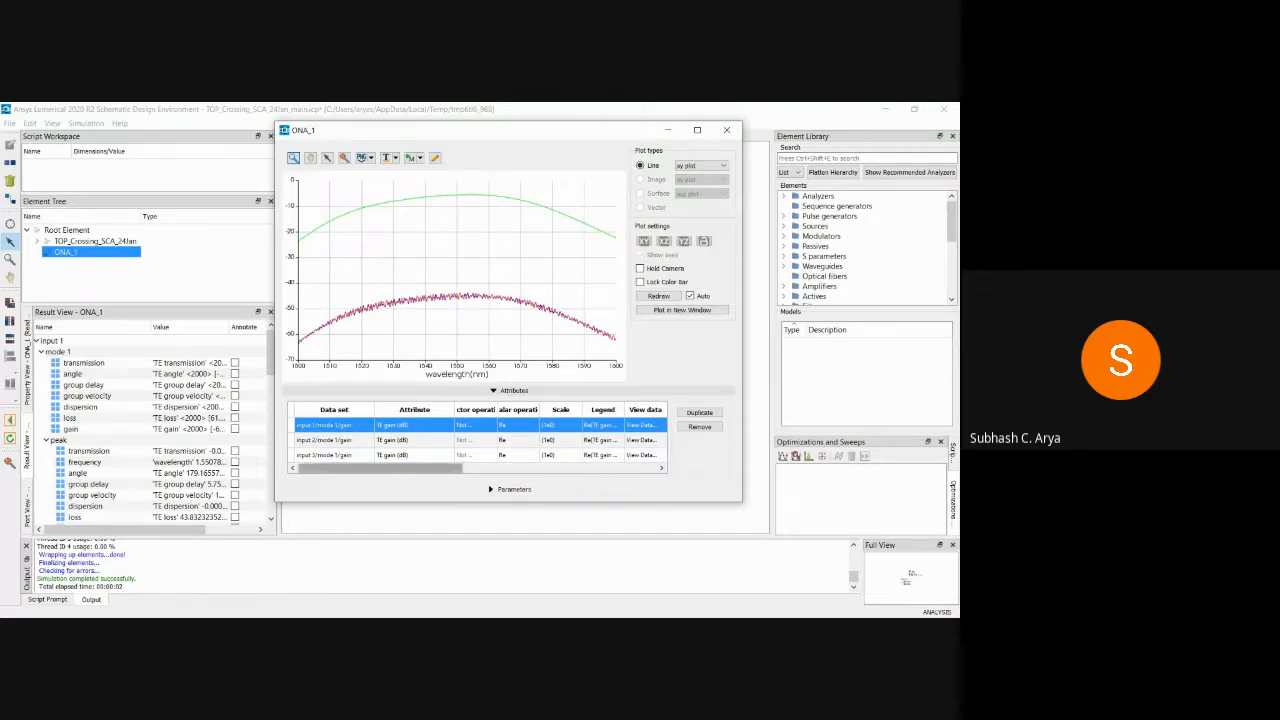
drag(380, 468, 458, 468)
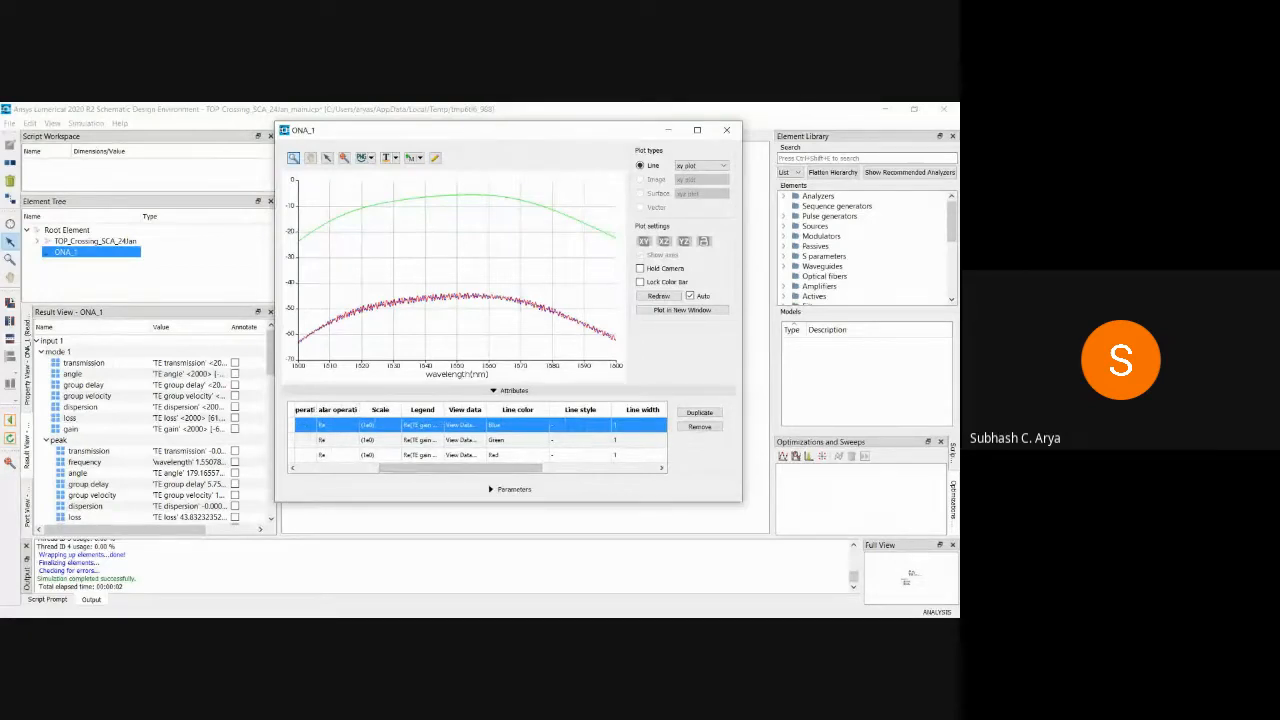
mouse_move(458, 468)
mouse_down()
mouse_move(376, 468)
mouse_move(504, 468)
mouse_up()
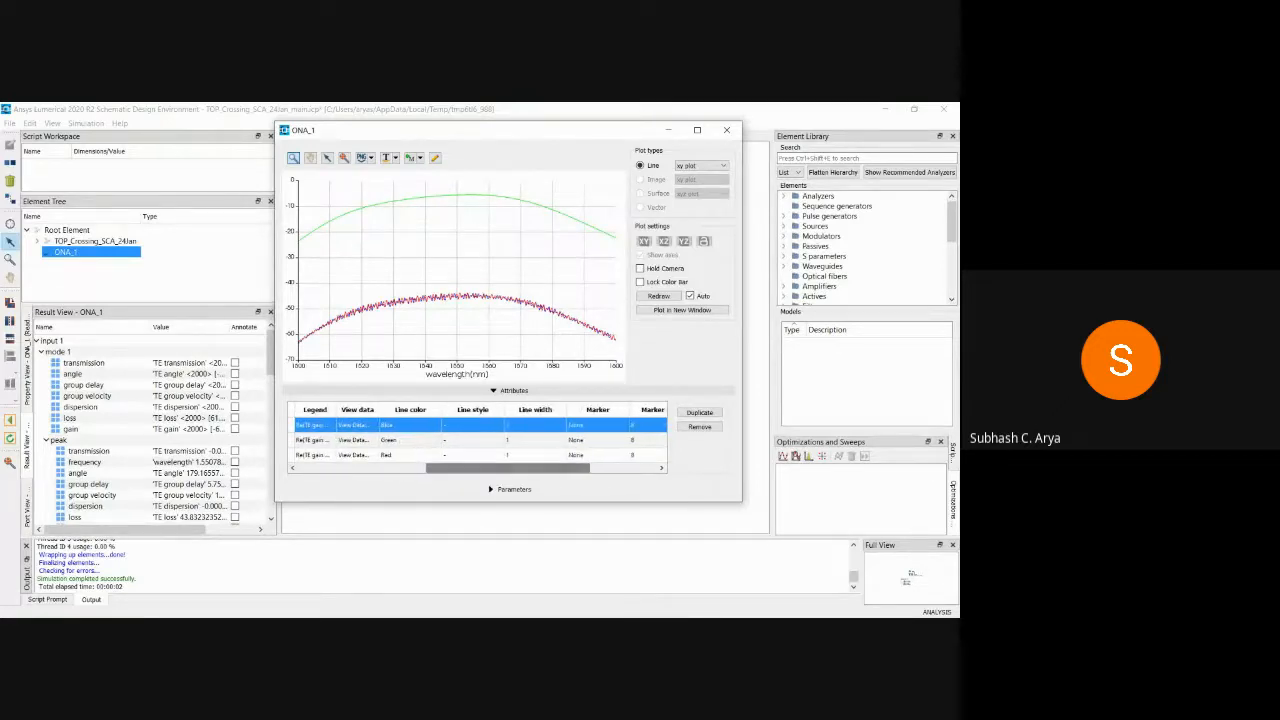
double_click(535, 425)
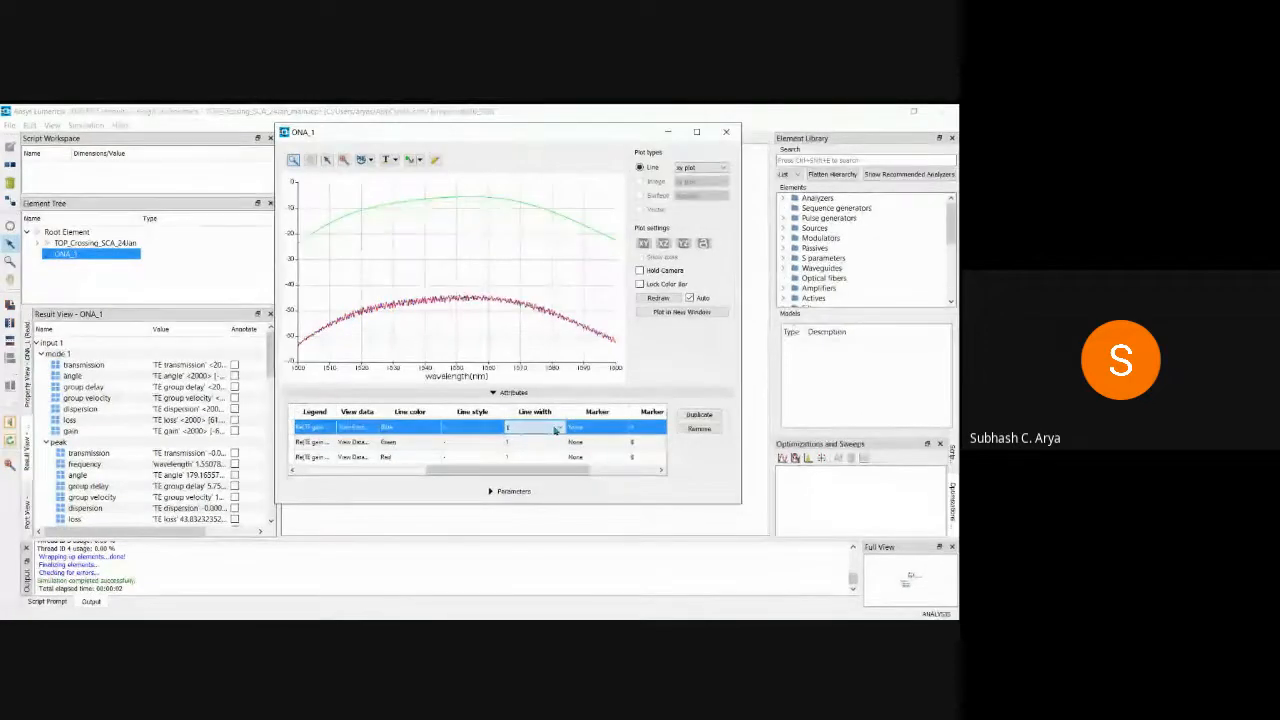
click(527, 473)
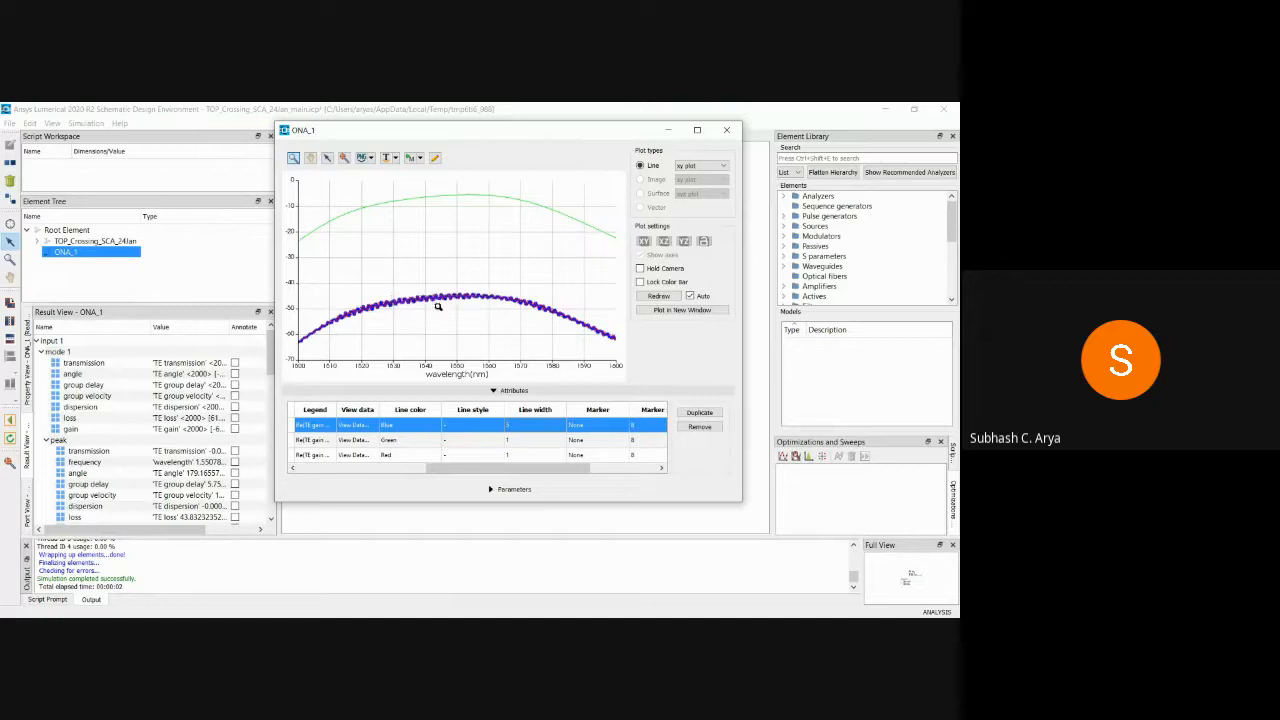
- Compare the plotted gain curves with the TE mode crossing and its waveguide connections in the KLayout layout
double_click(402, 442)
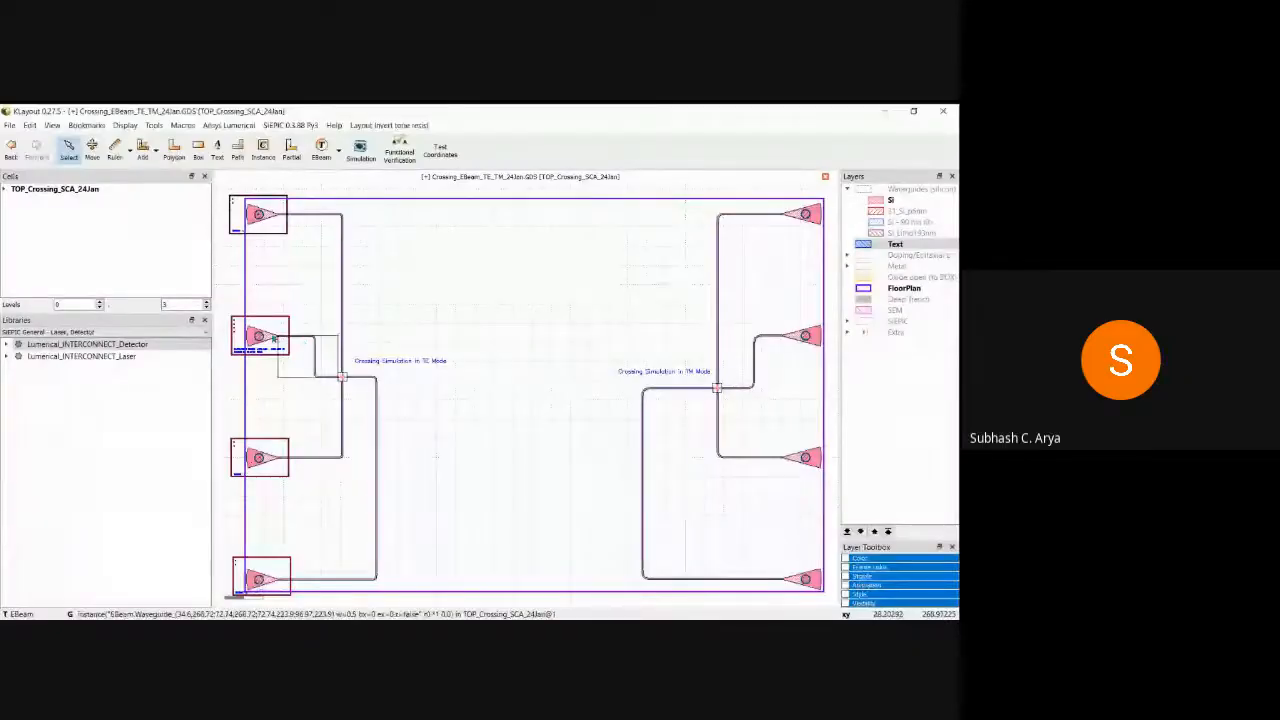
scroll(348, 378, up, 5)
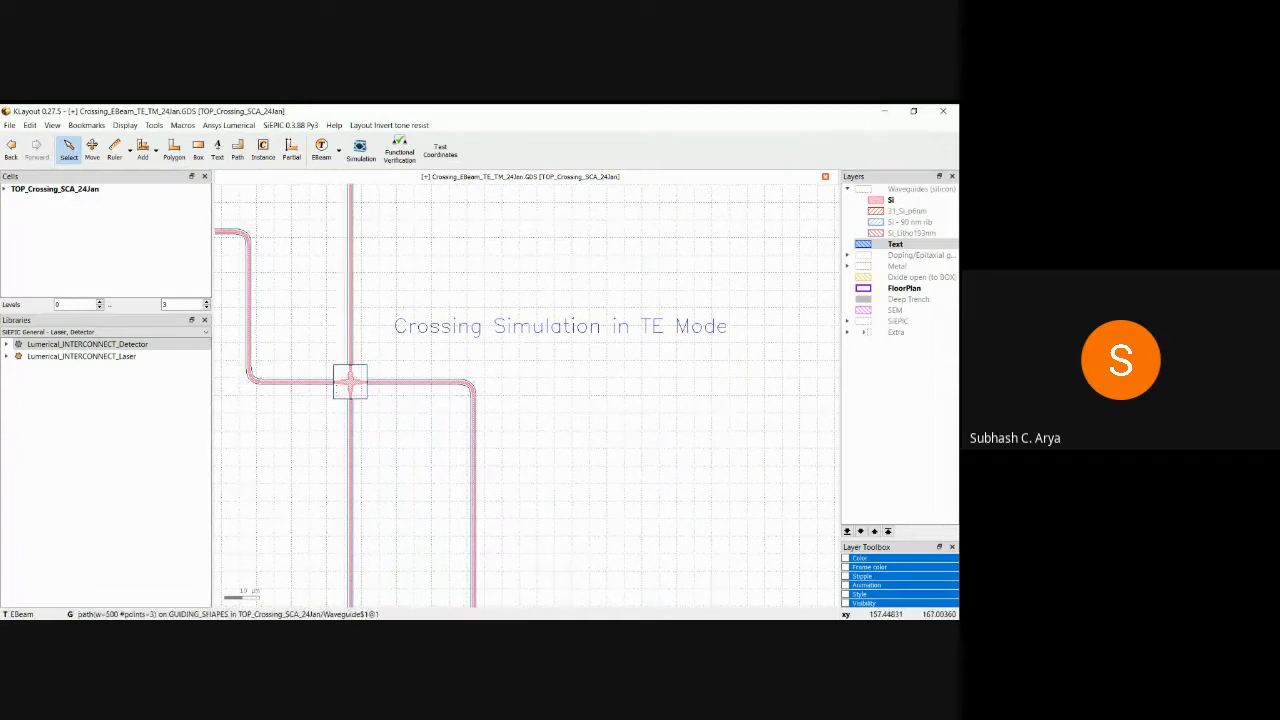
key(alt+Tab)
key(alt+Tab)
click(381, 383)
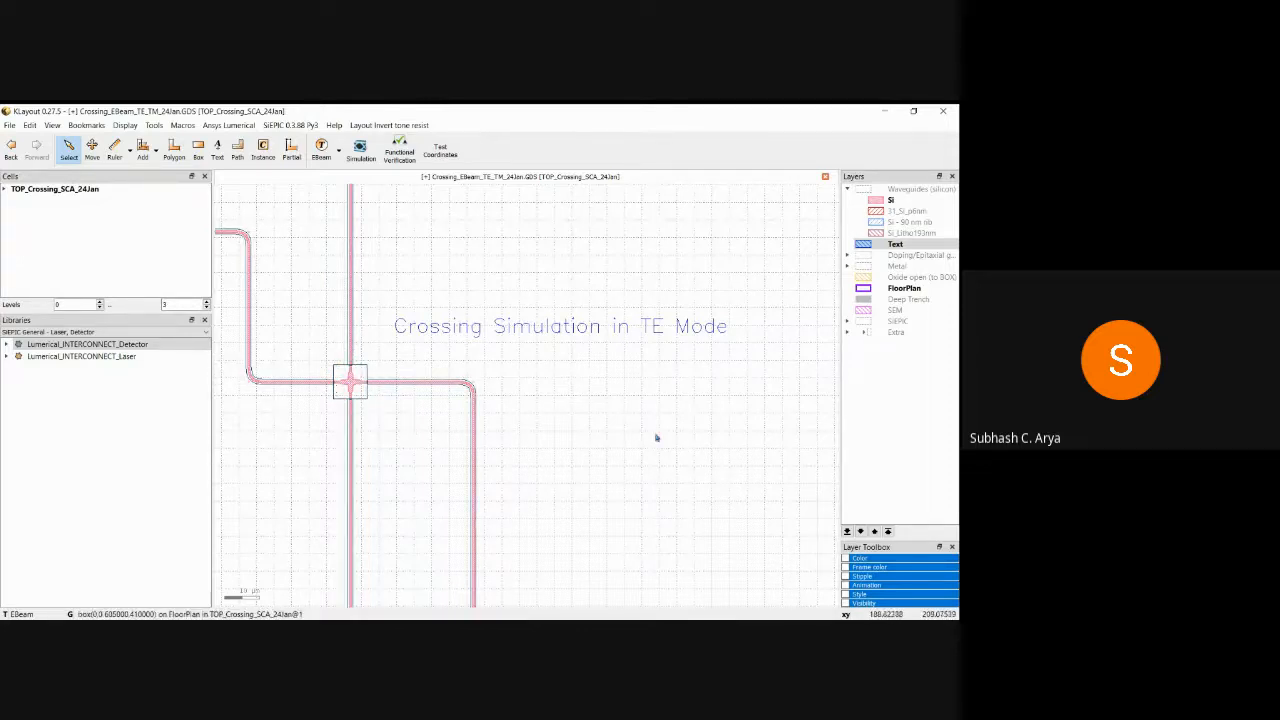
key(alt+Tab)
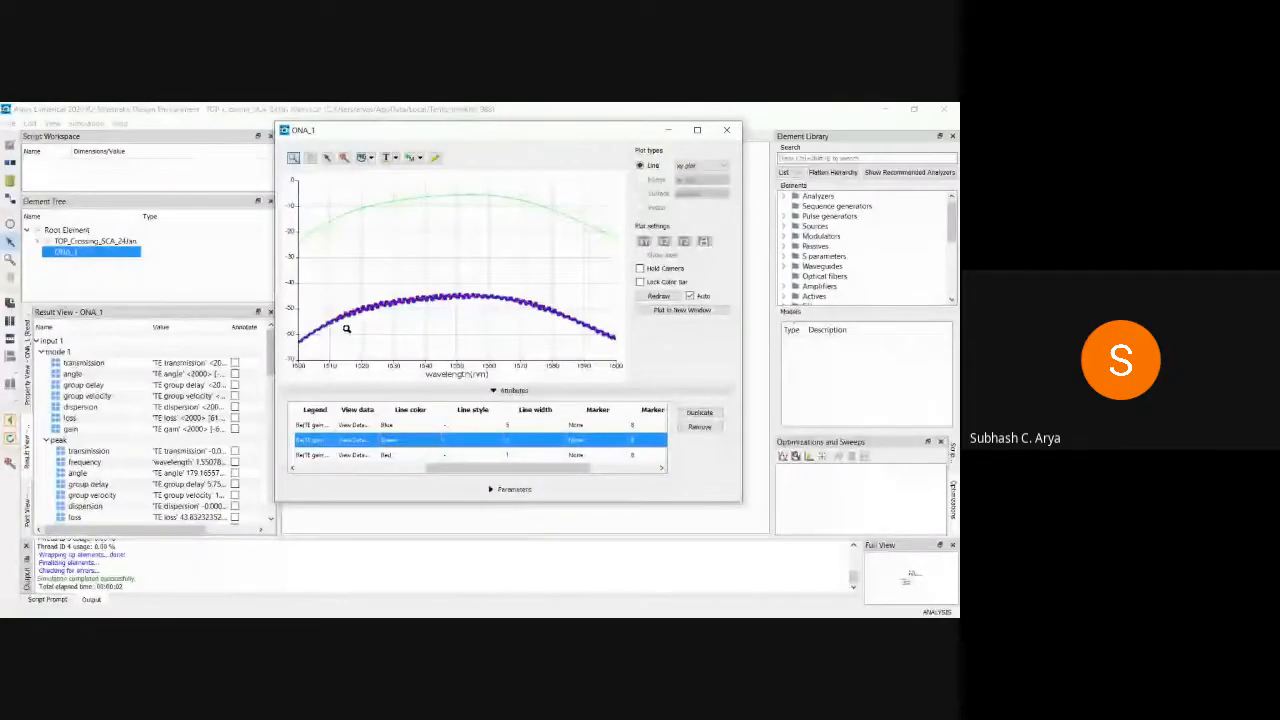
click(390, 424)
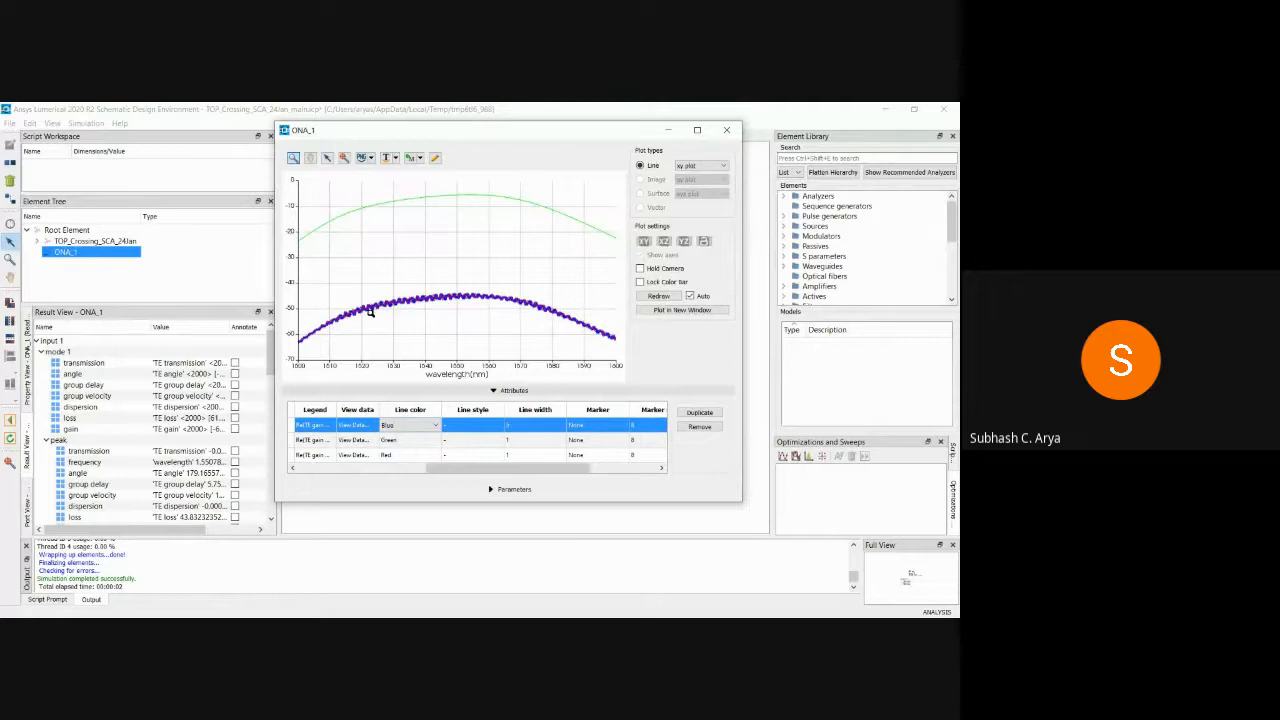
- Set the line width of the green and red gain curves in the ONA_1 plot to 5
click(527, 442)
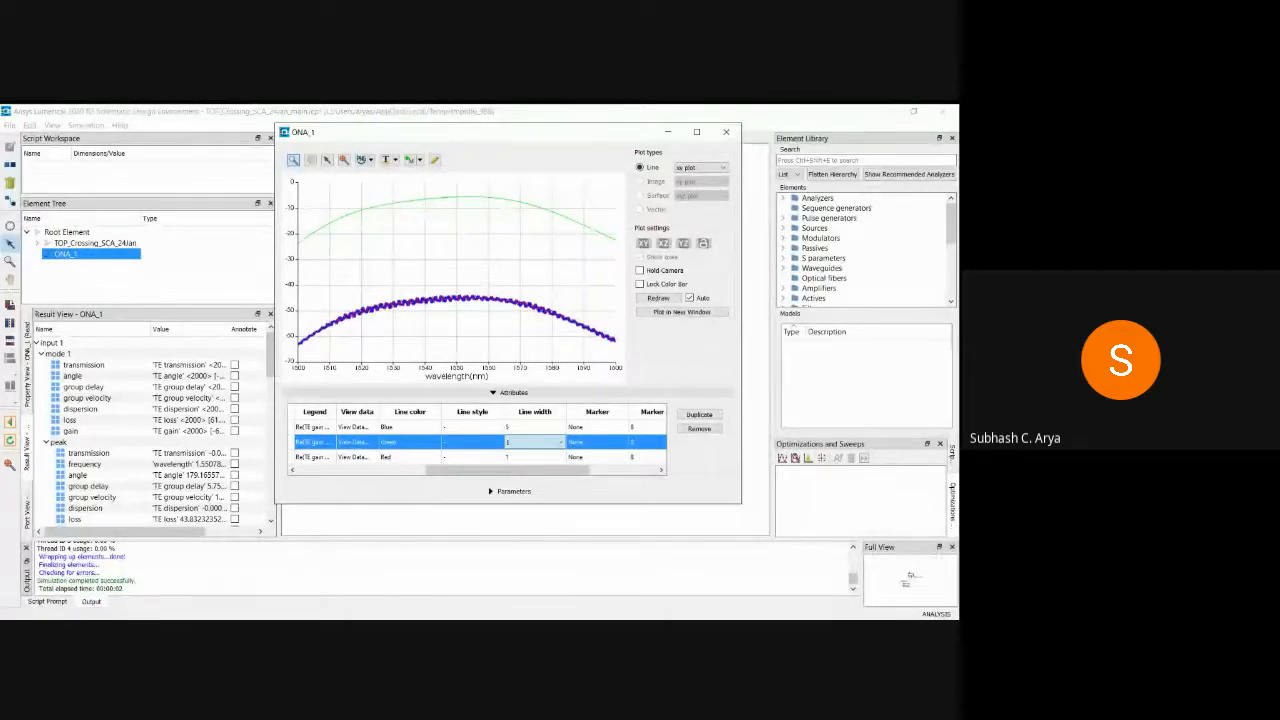
click(526, 474)
mouse_move(301, 237)
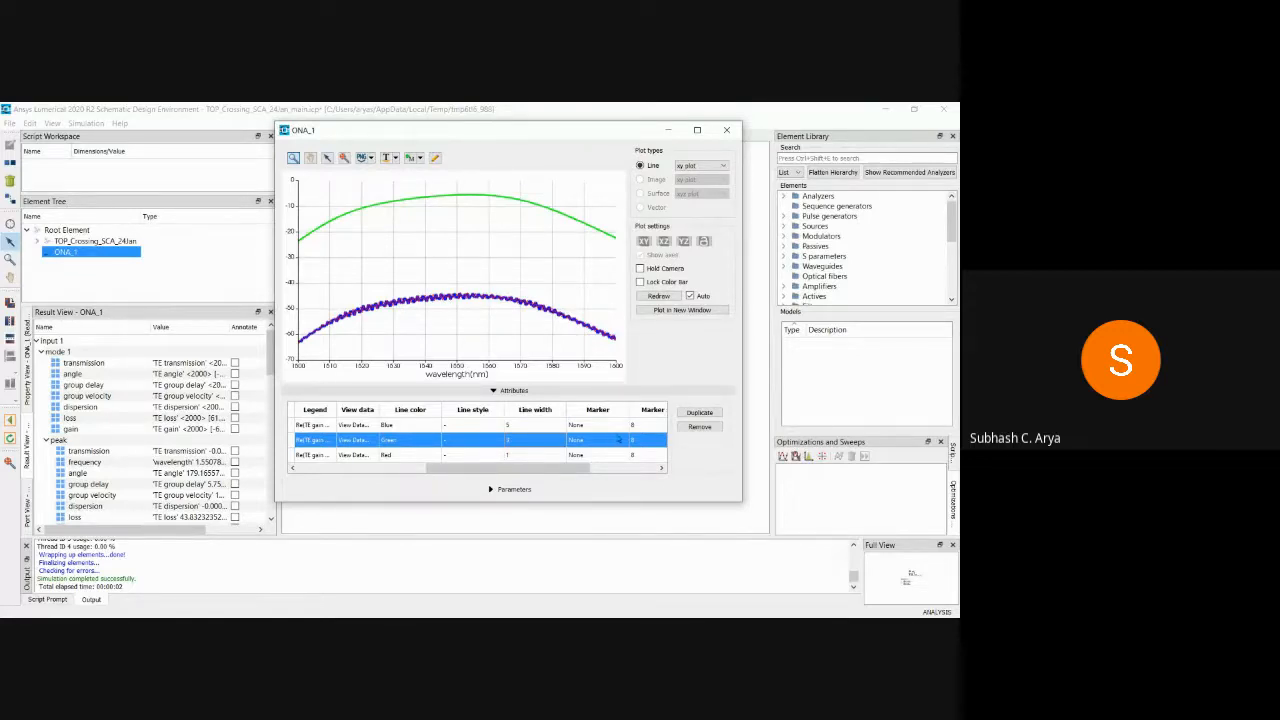
click(525, 455)
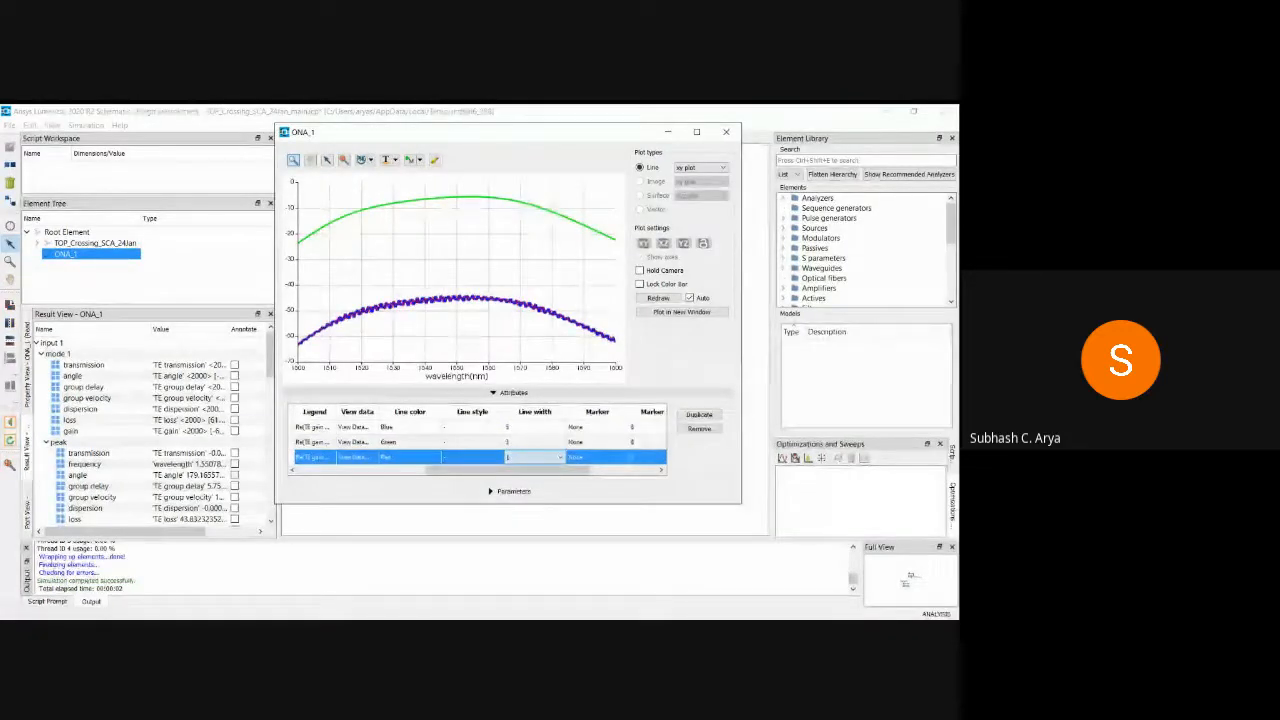
click(523, 501)
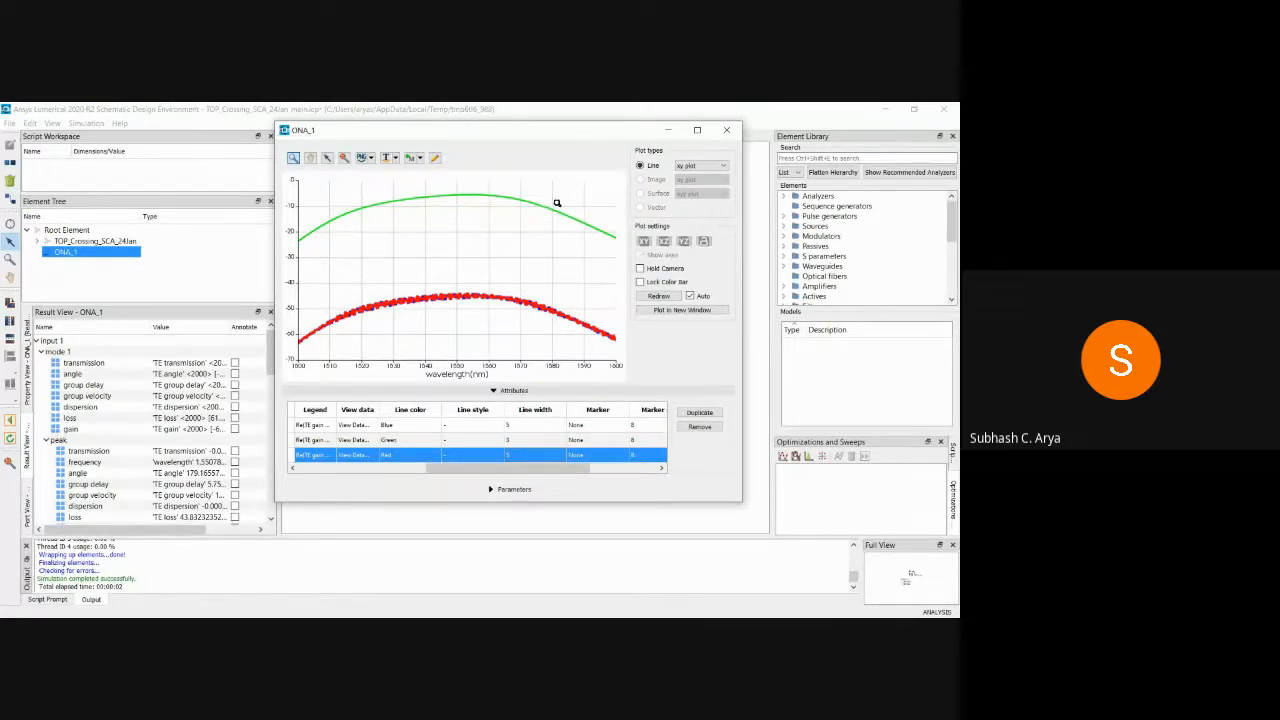
- Widen the ONA_1 results view to expose the display options and close the gain plot
drag(473, 141, 589, 122)
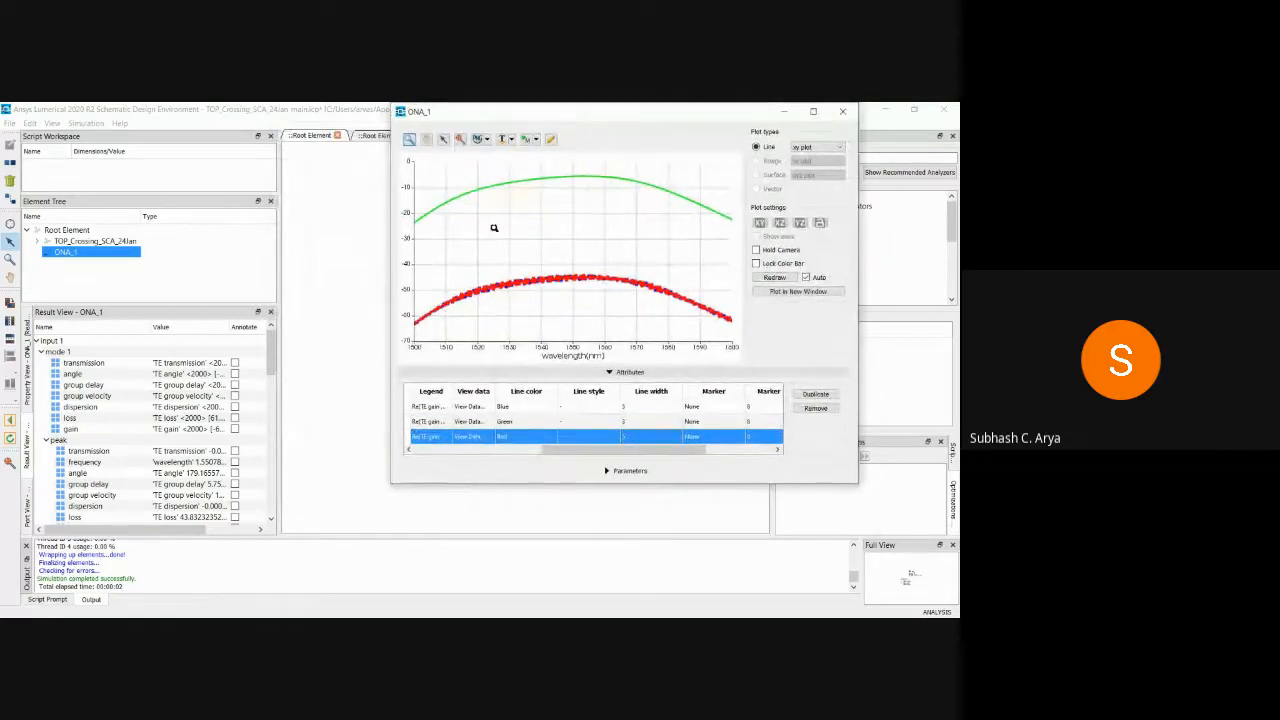
drag(278, 316, 324, 320)
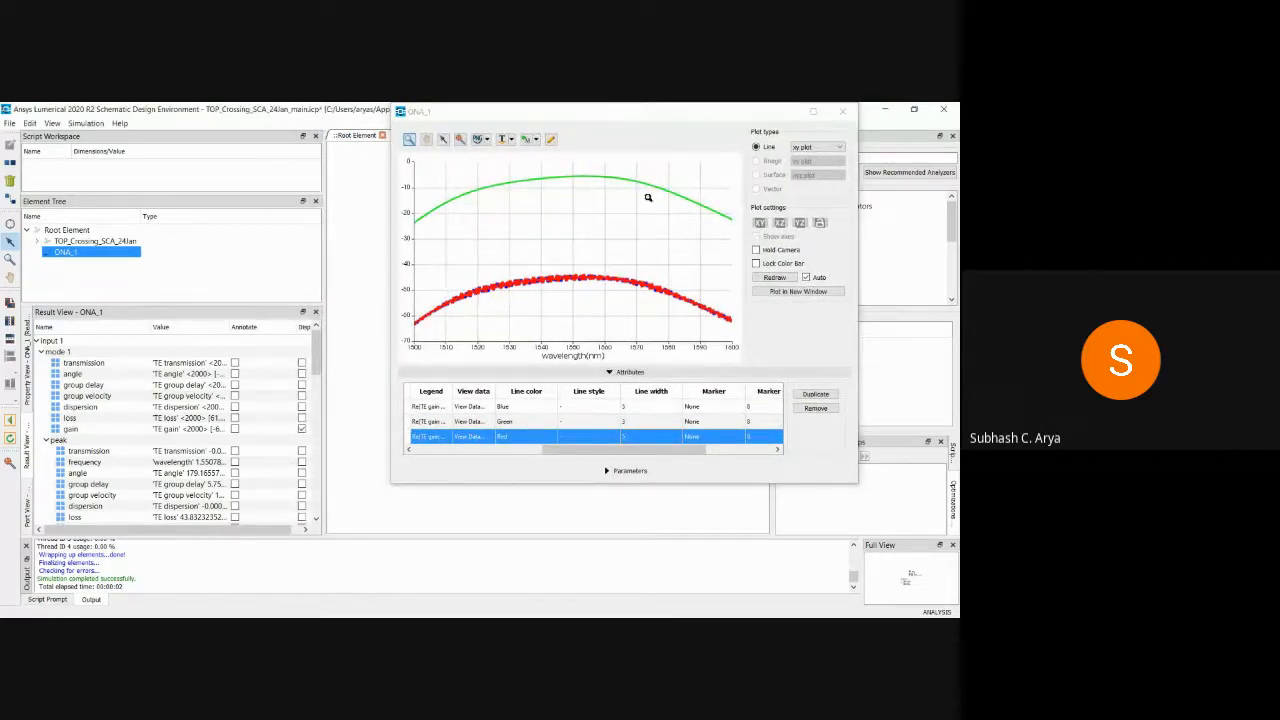
drag(716, 114, 650, 133)
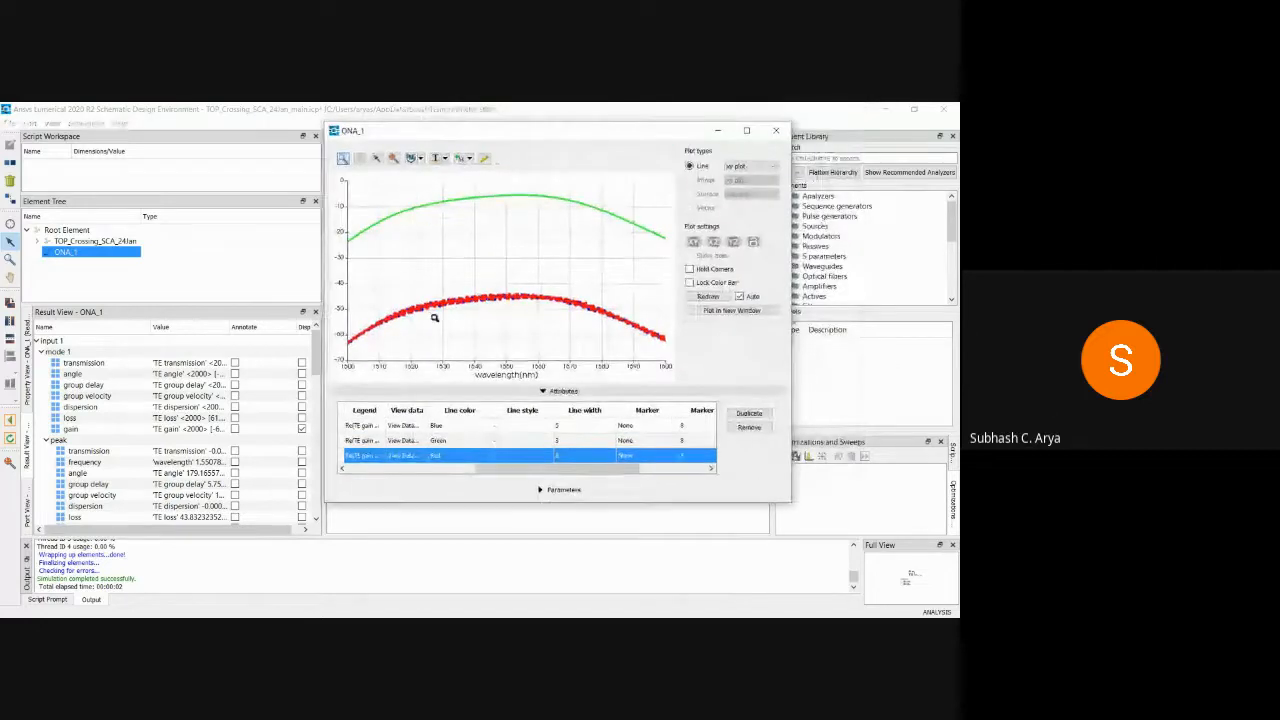
click(776, 131)
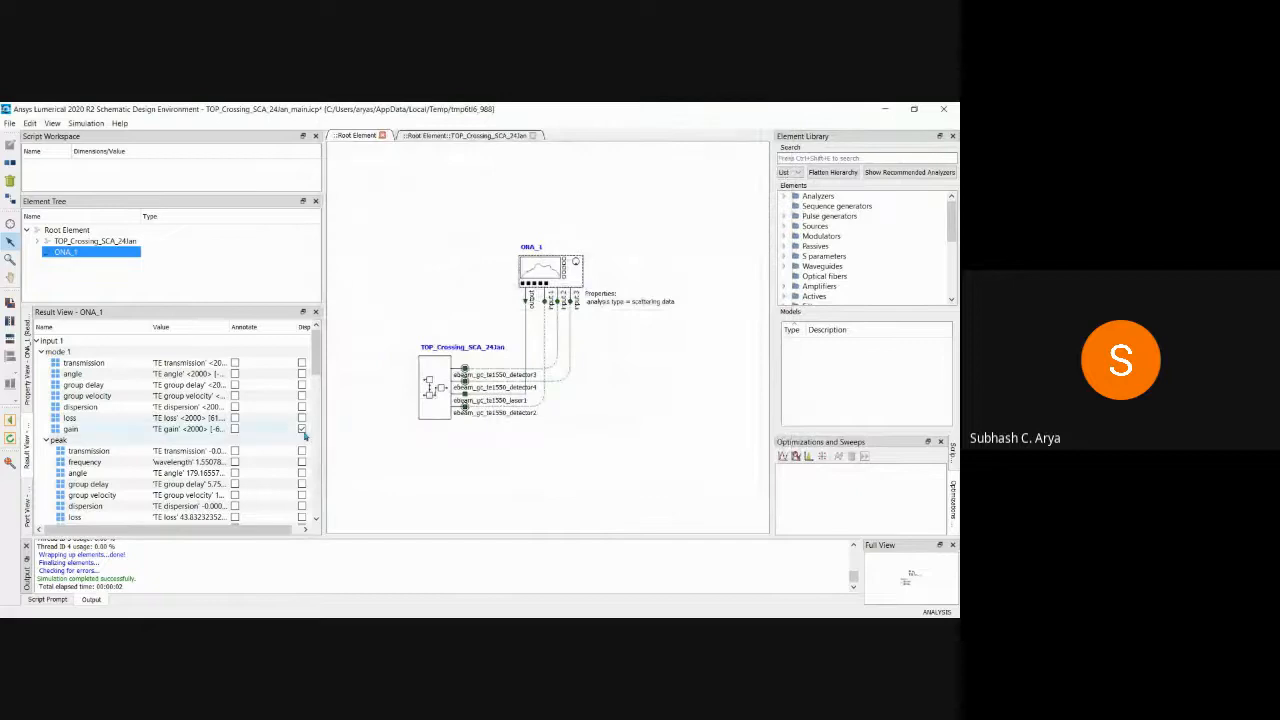
- Display transmission instead of gain for the three ONA_1 inputs and plot it in a new window beside the results list
drag(318, 362, 318, 478)
click(302, 441)
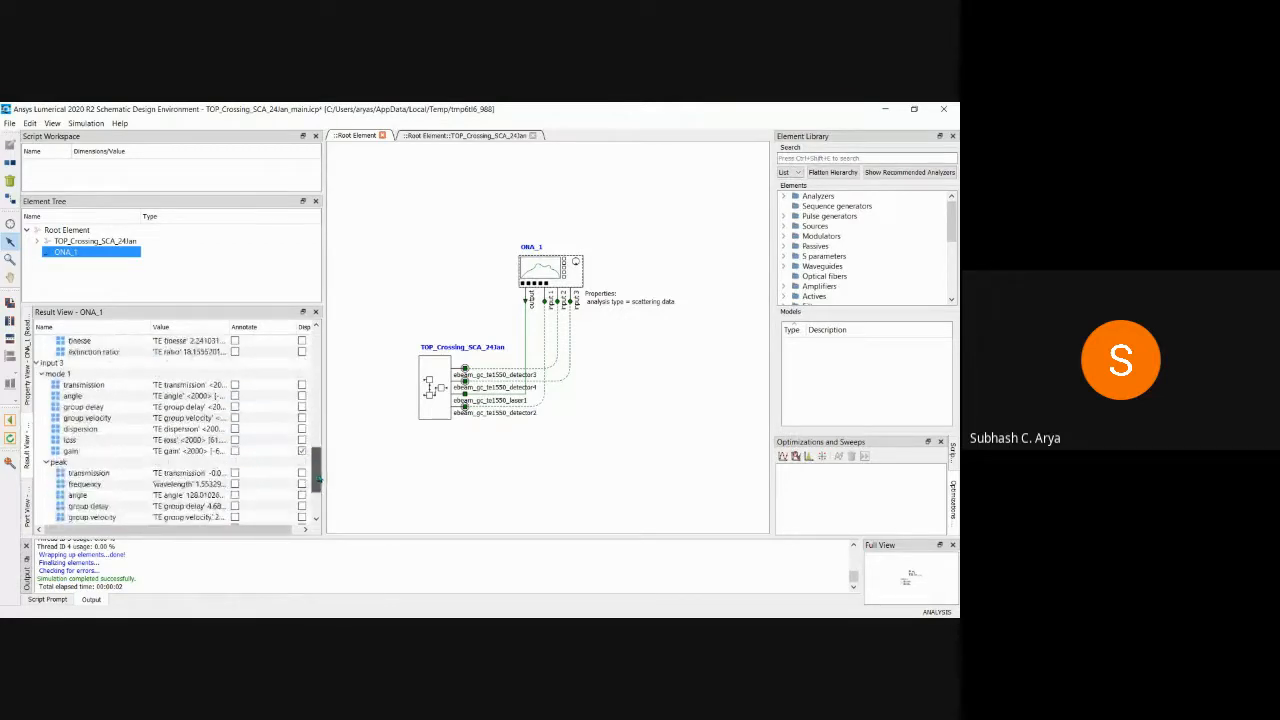
click(292, 451)
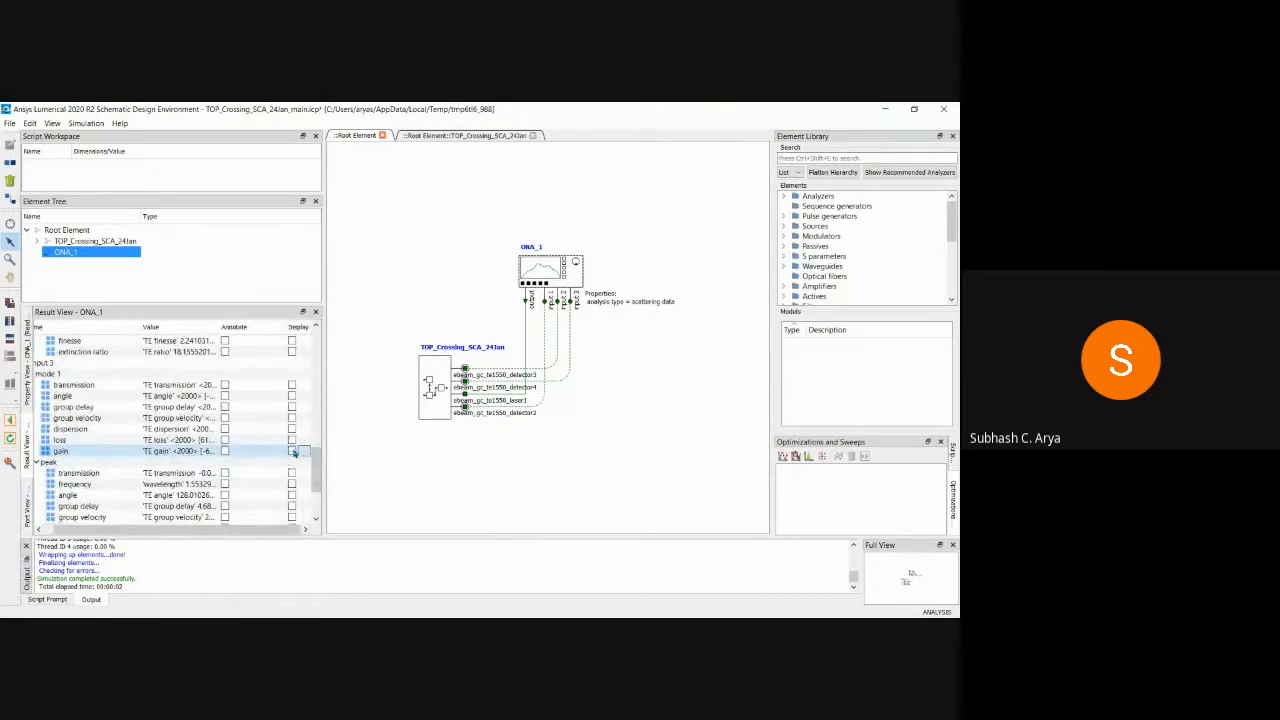
drag(319, 468, 323, 334)
click(291, 407)
click(291, 418)
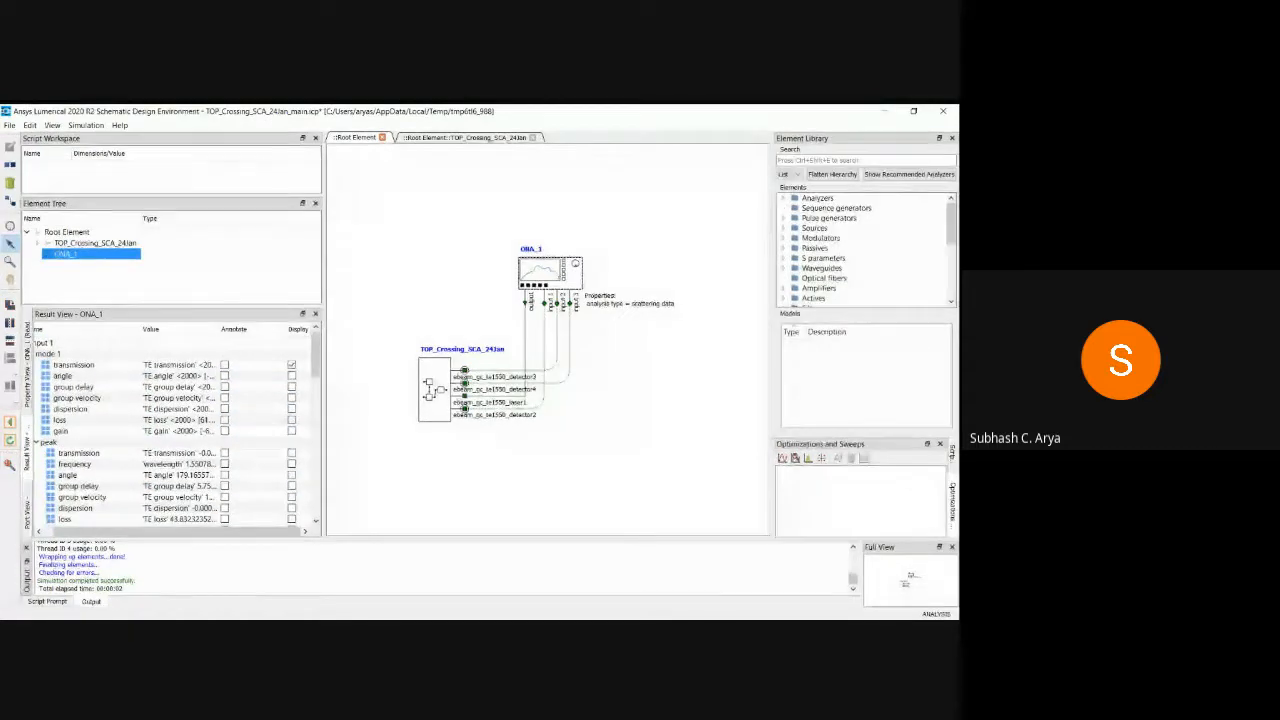
double_click(548, 271)
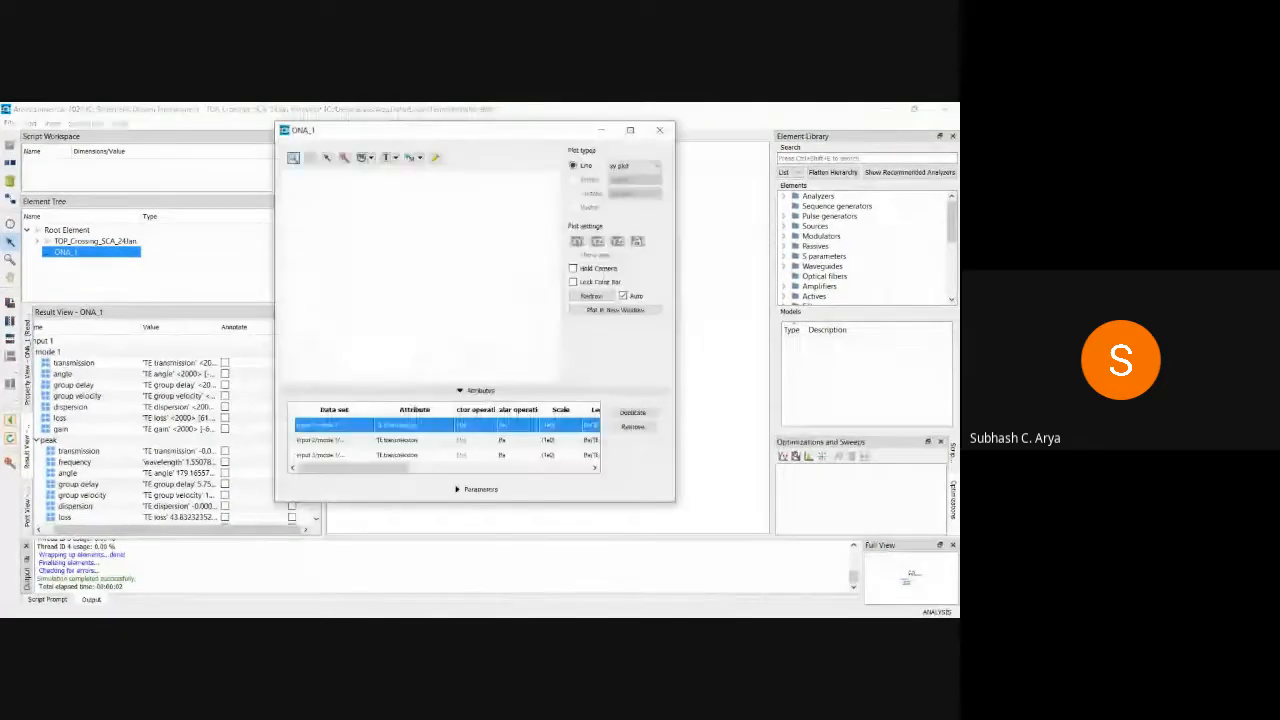
mouse_move(537, 146)
mouse_down()
mouse_move(585, 152)
mouse_move(580, 139)
mouse_up()
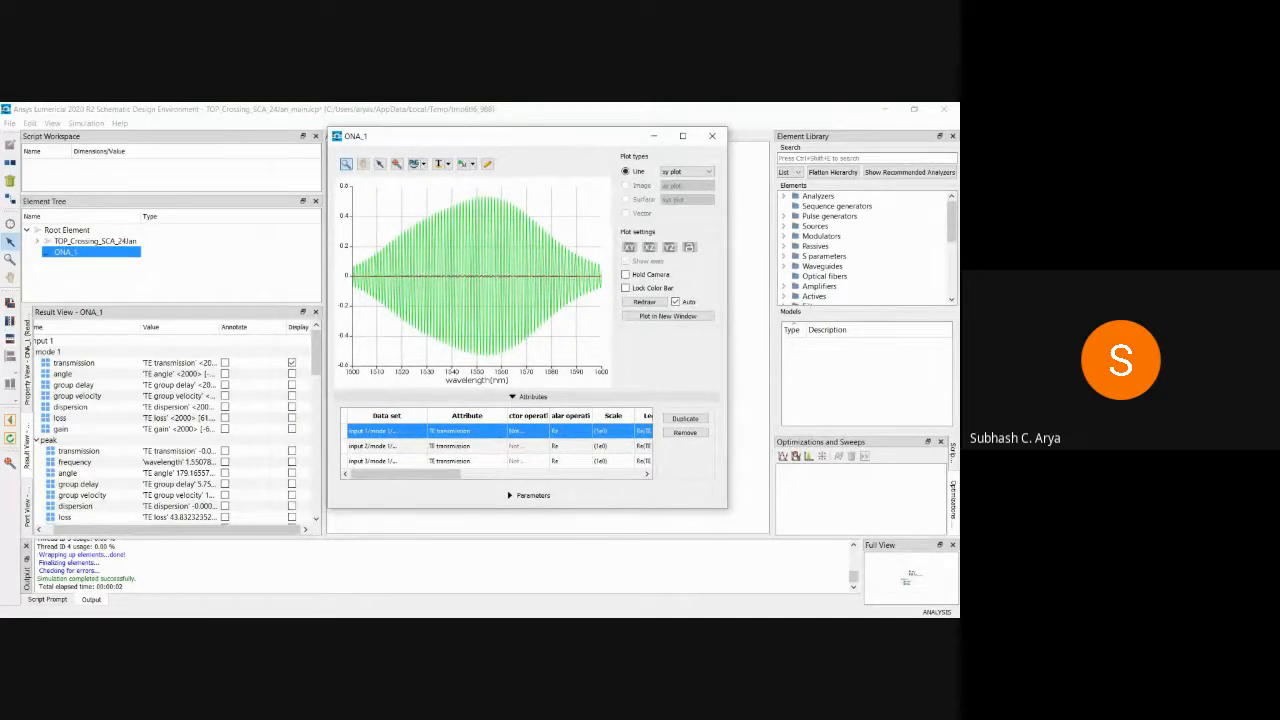
- Set the scalar operation of all three TE transmission curves to Abs^2
drag(410, 474, 444, 474)
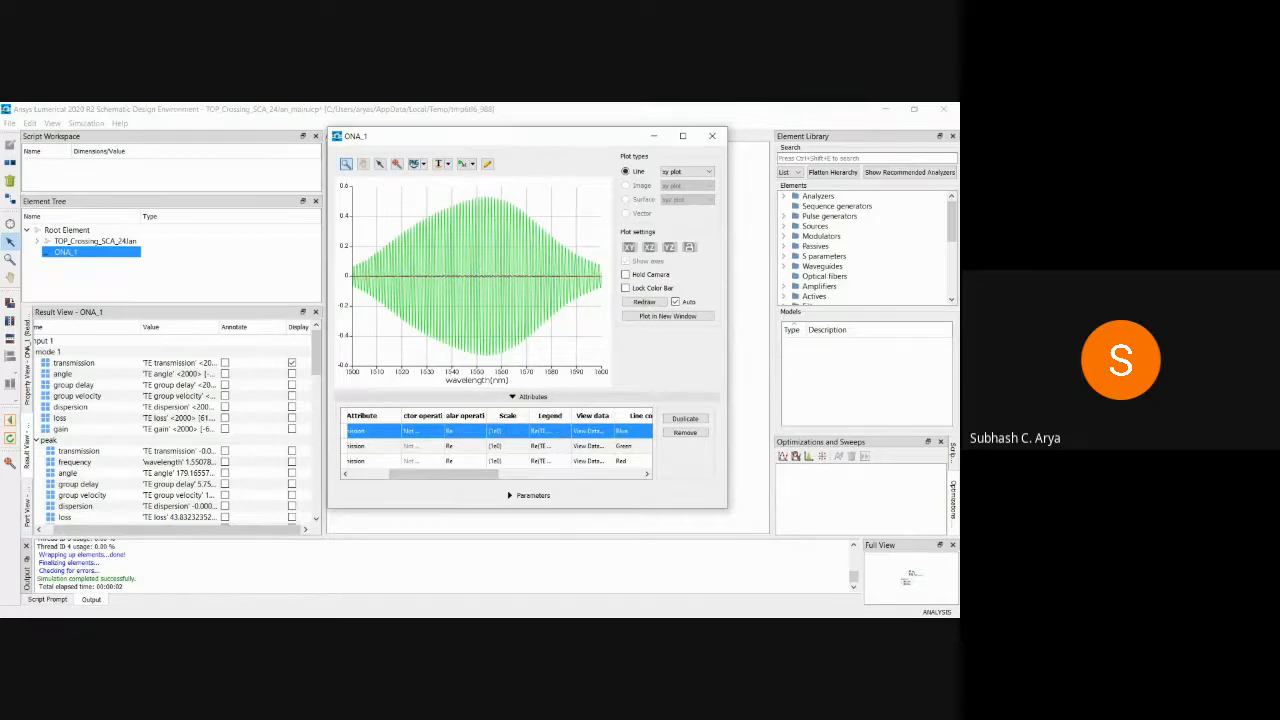
double_click(465, 431)
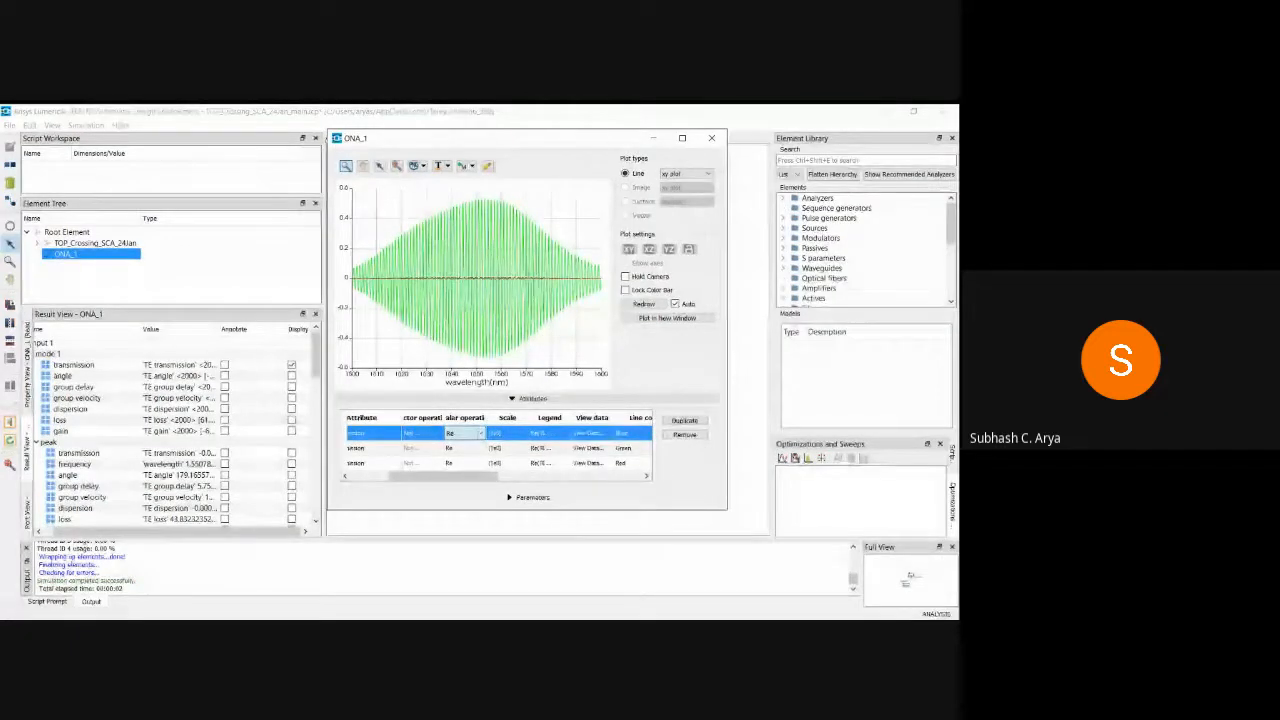
click(466, 485)
double_click(473, 450)
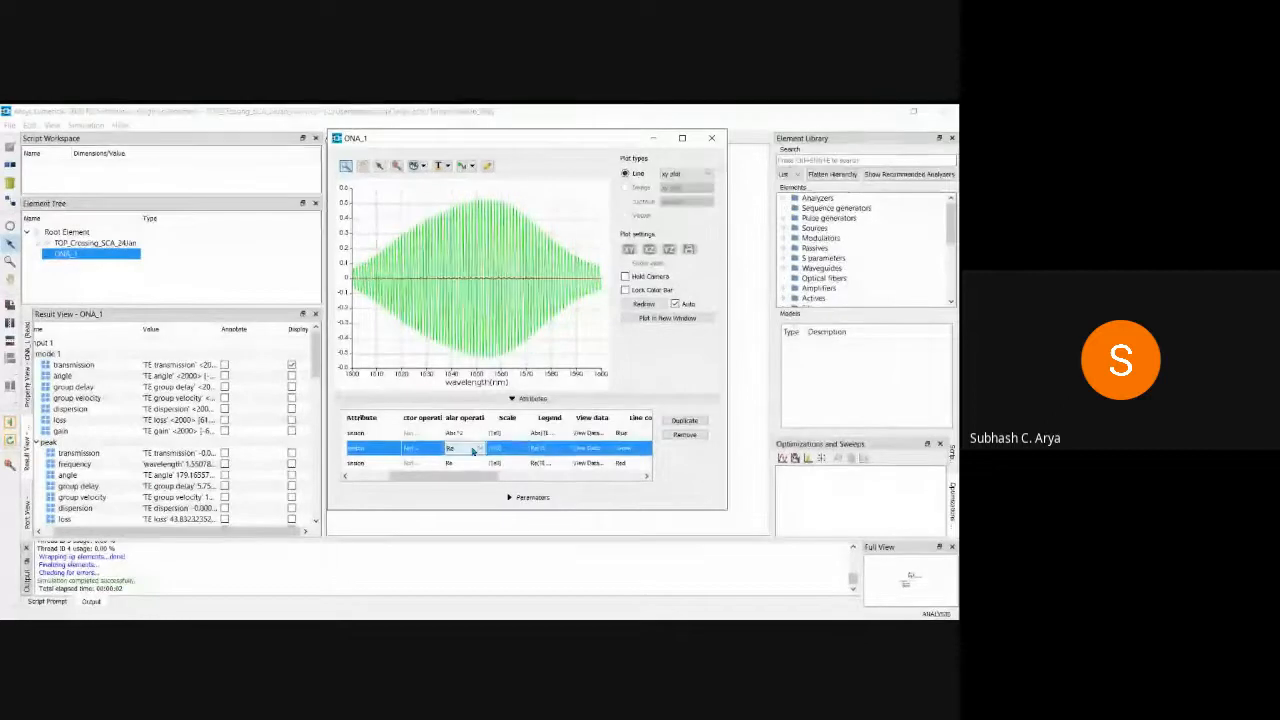
click(468, 499)
double_click(474, 465)
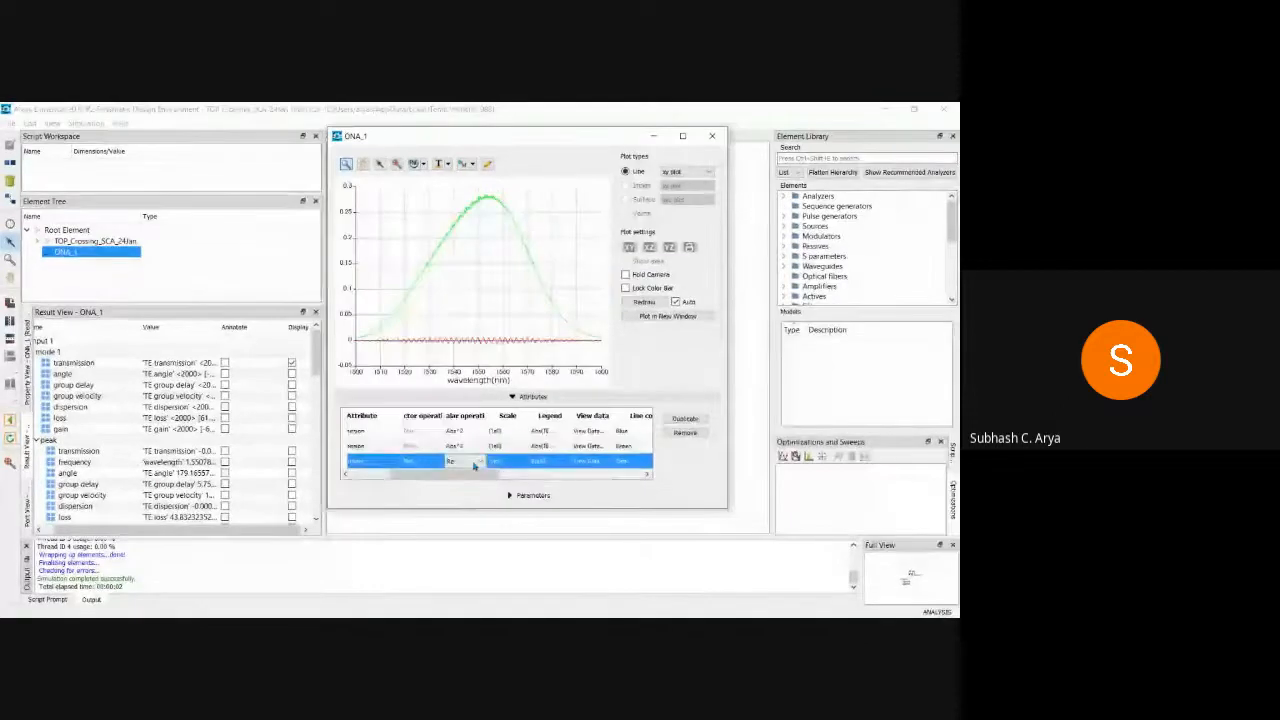
click(466, 462)
click(468, 511)
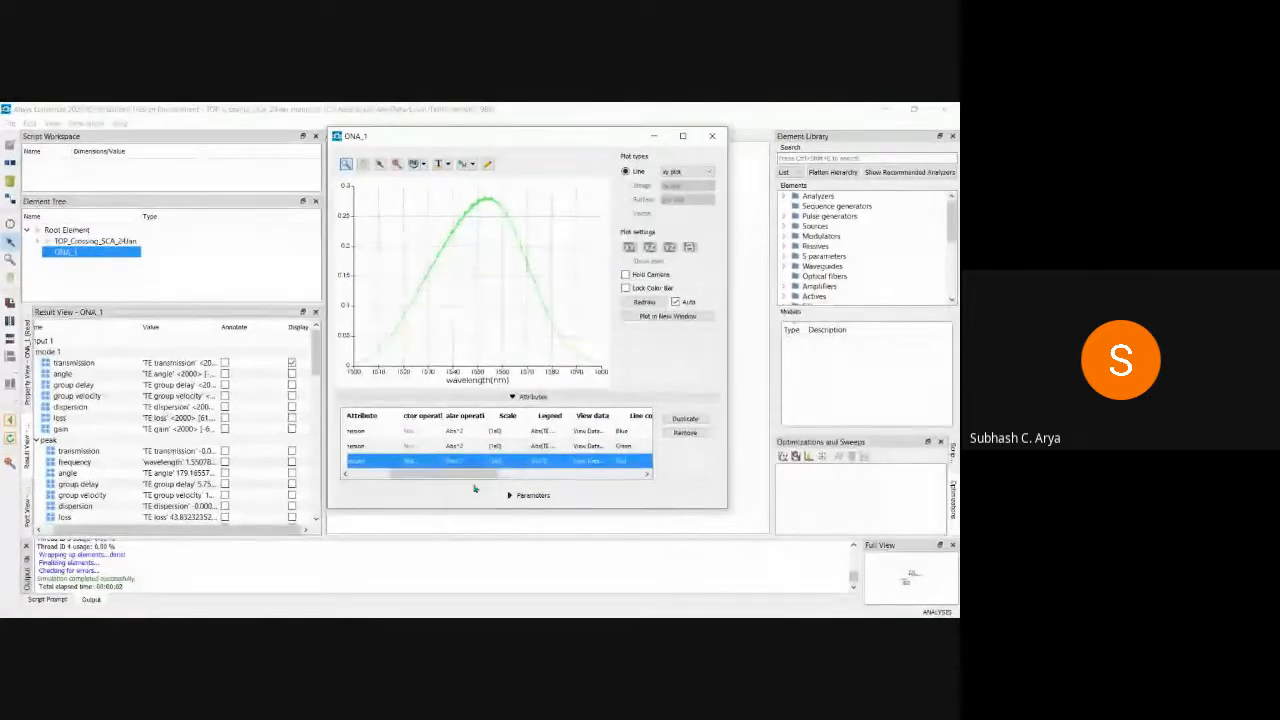
- Set the line width of the blue, green and red transmission curves to 5
drag(472, 475, 549, 478)
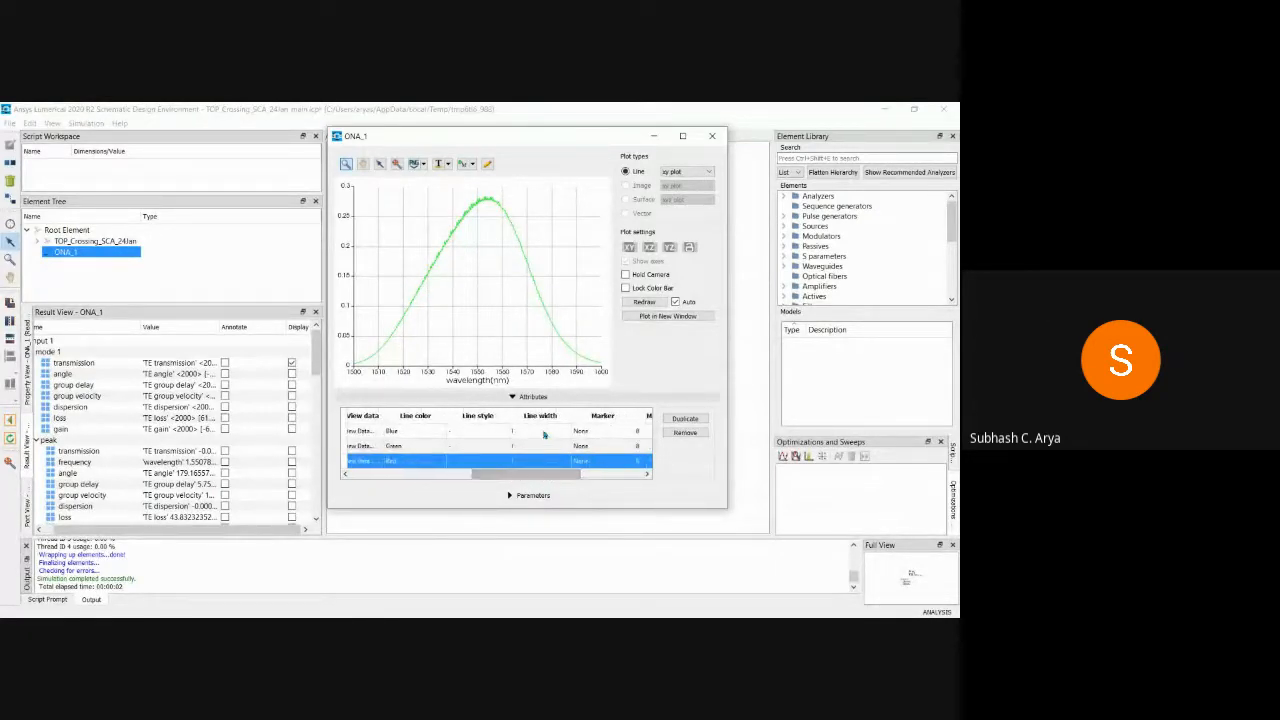
click(552, 431)
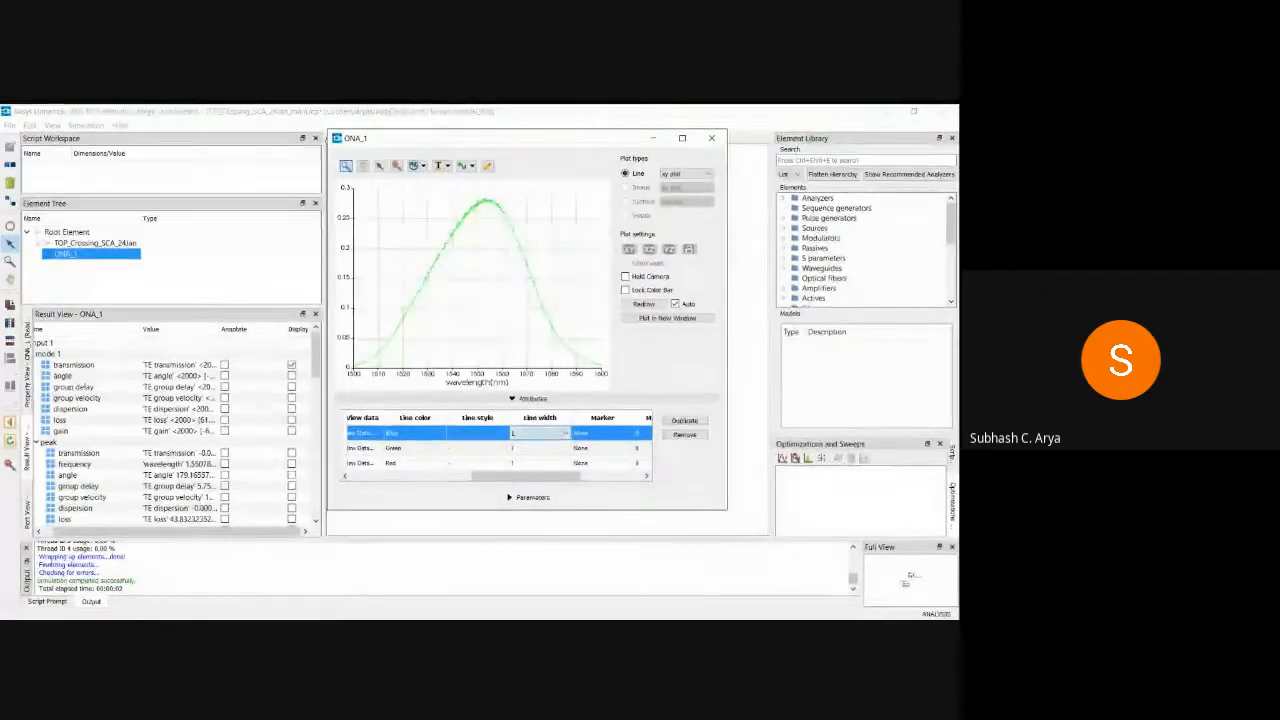
click(540, 476)
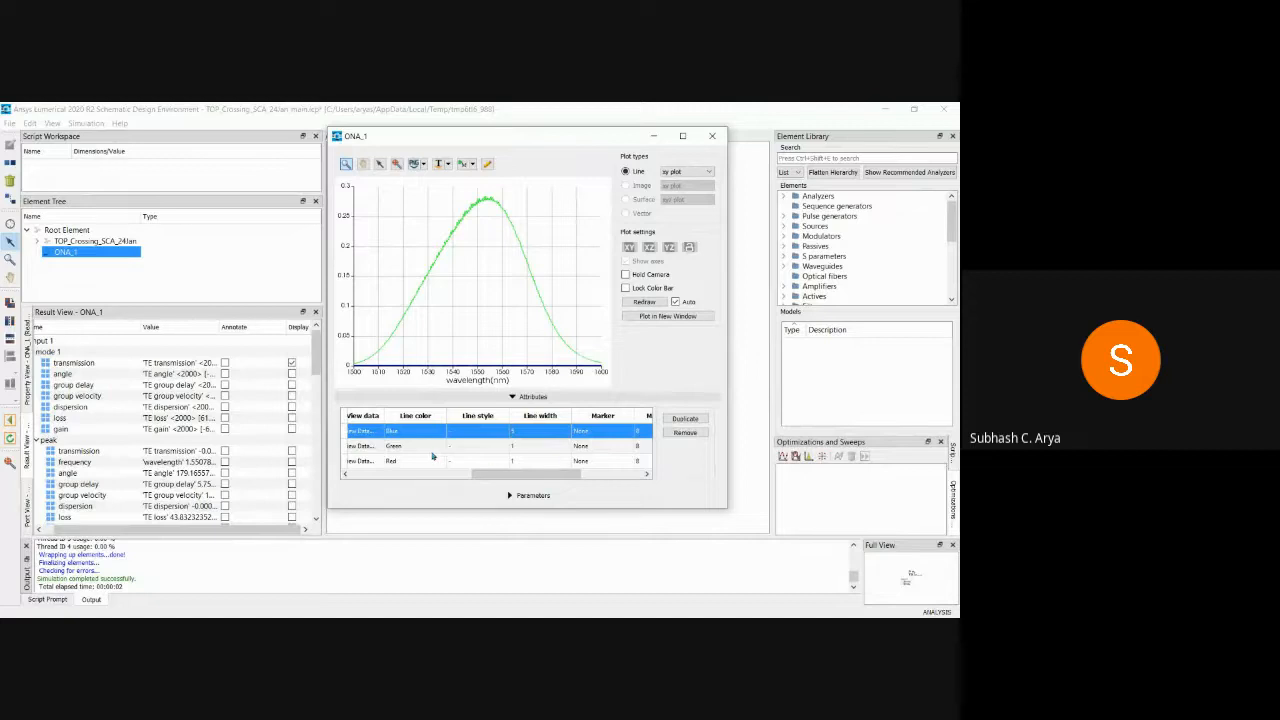
double_click(540, 447)
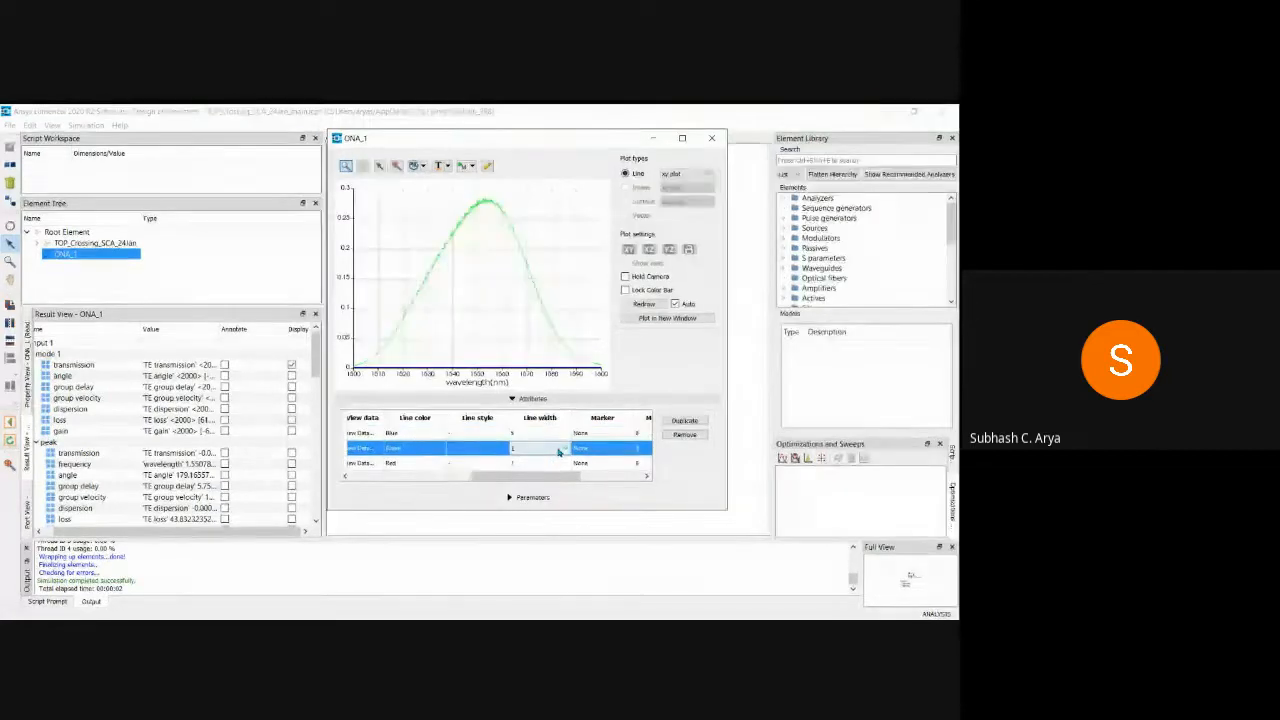
text(5)
key(Return)
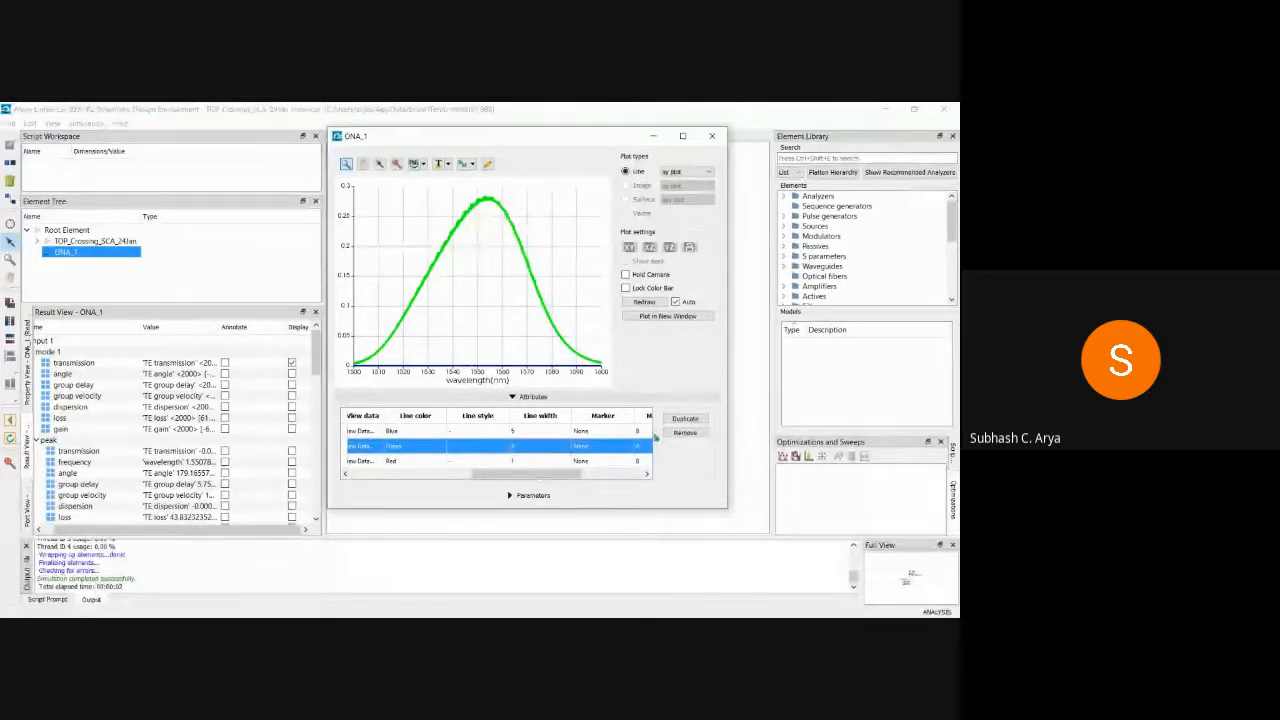
double_click(527, 461)
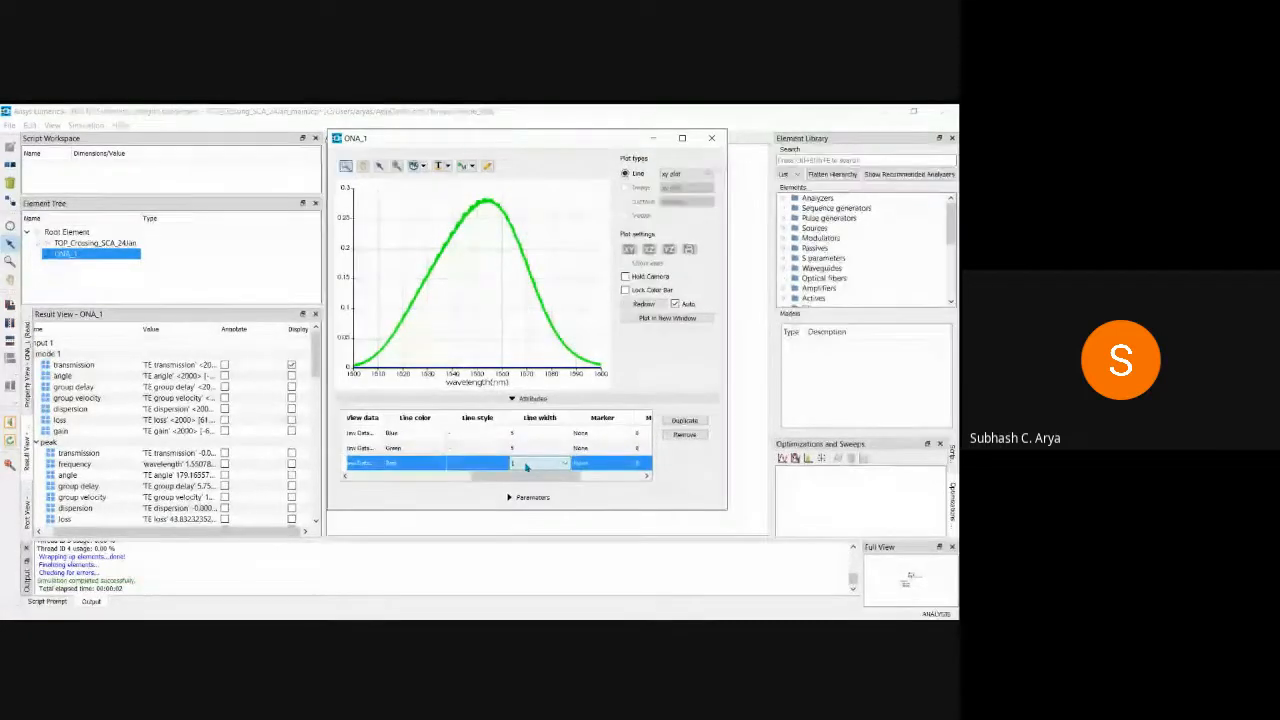
text(5)
key(Return)
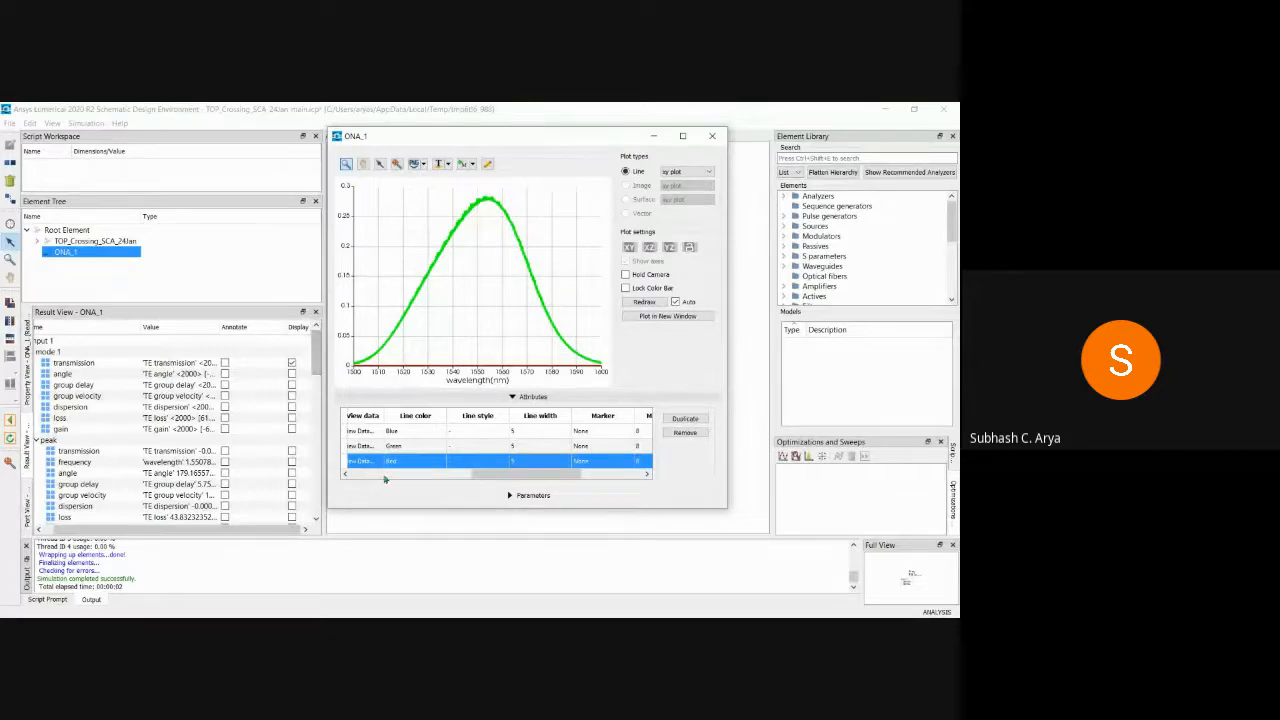
- Compare the transmission curves with their data sets and the ONA_1 results list, and put the plot window away
drag(486, 480, 360, 480)
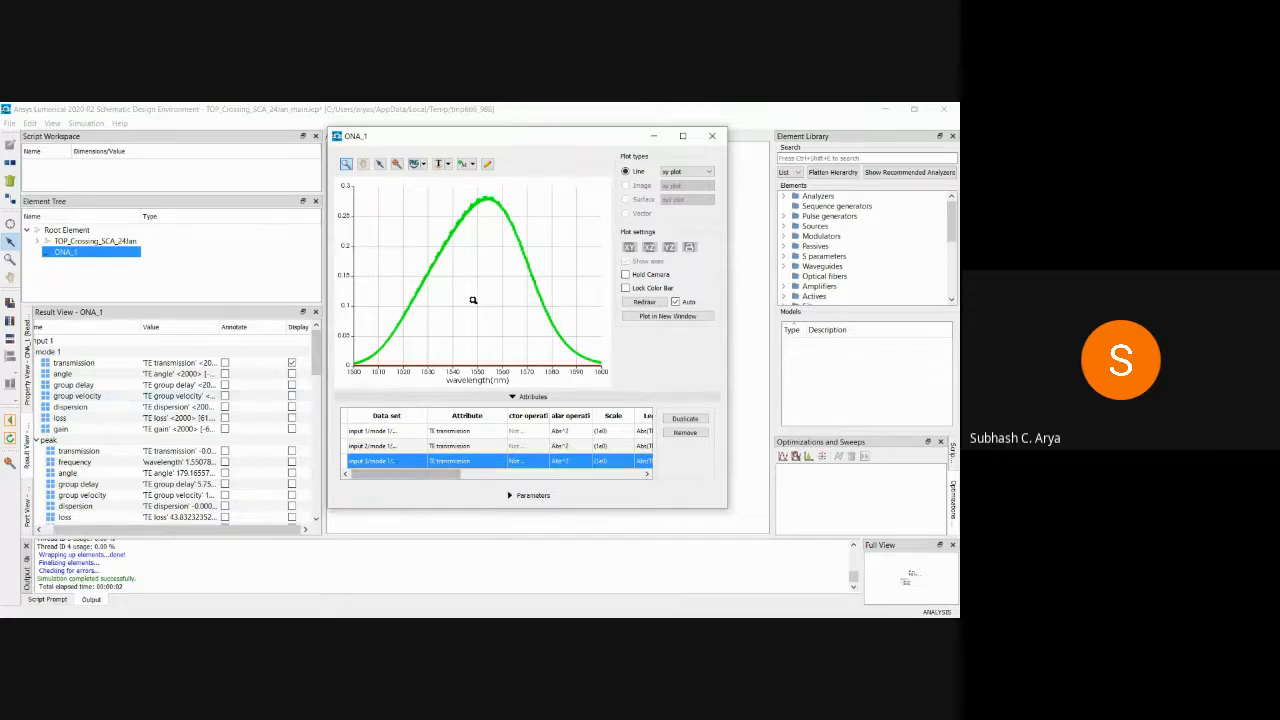
mouse_move(503, 214)
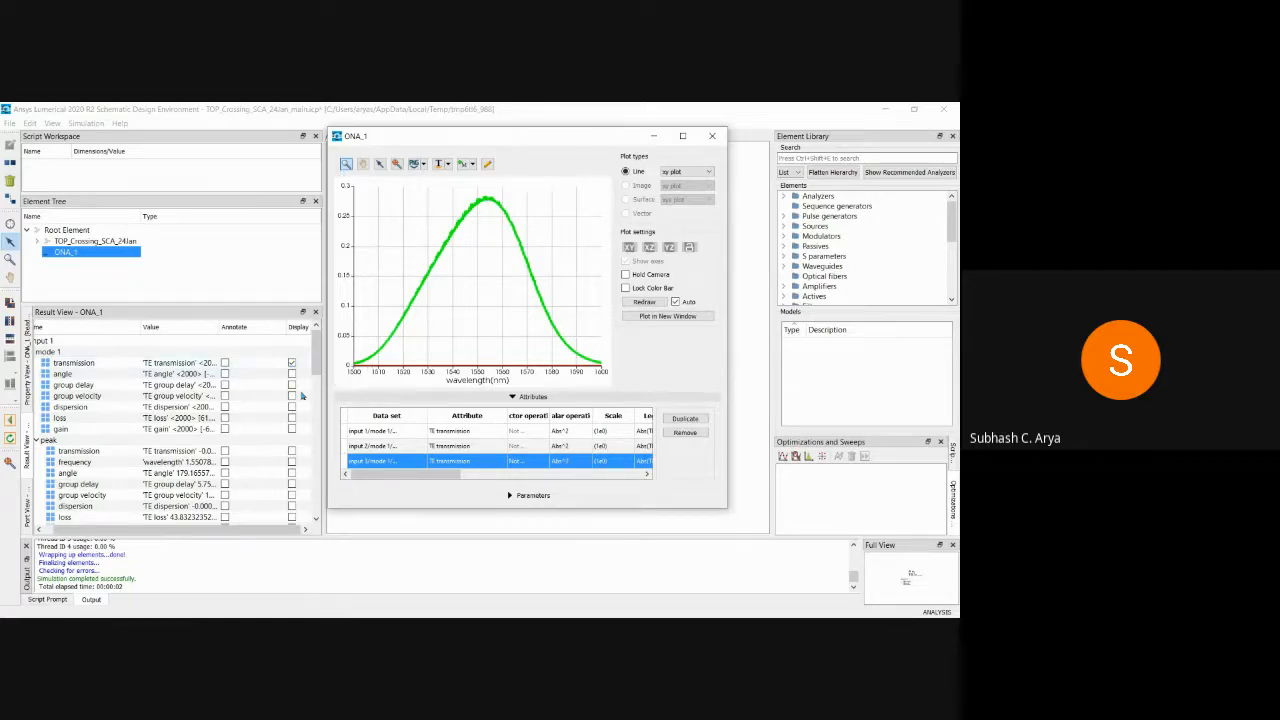
mouse_move(316, 362)
mouse_down()
mouse_move(322, 509)
mouse_move(321, 340)
mouse_up()
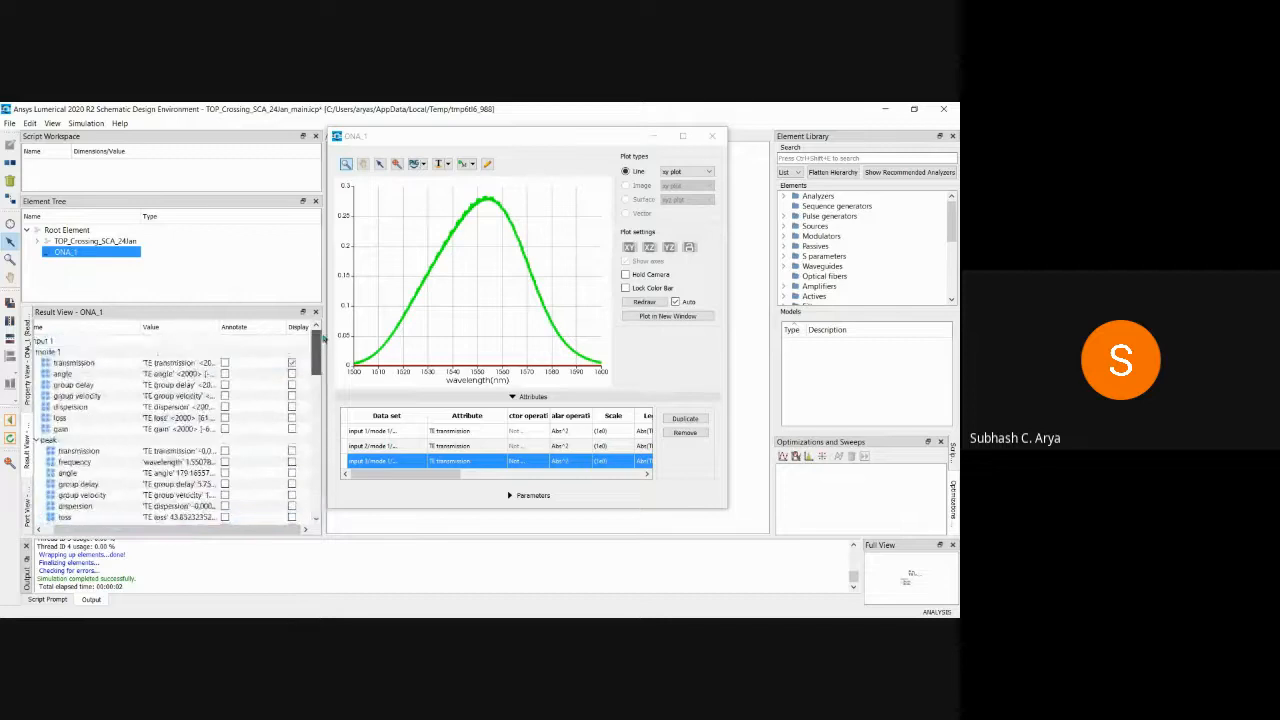
click(656, 137)
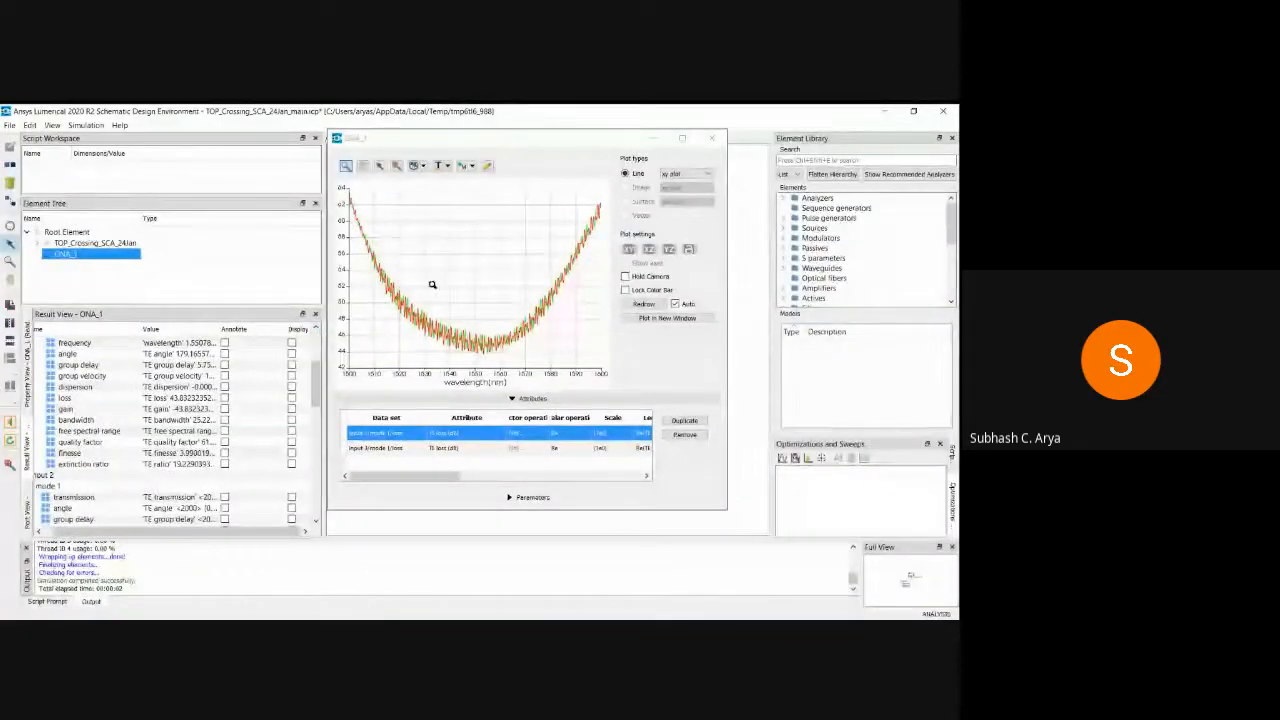
- Close the two-curve loss plot, enable the display of input 2's loss, and replot the ONA_1 loss for all three inputs
click(624, 139)
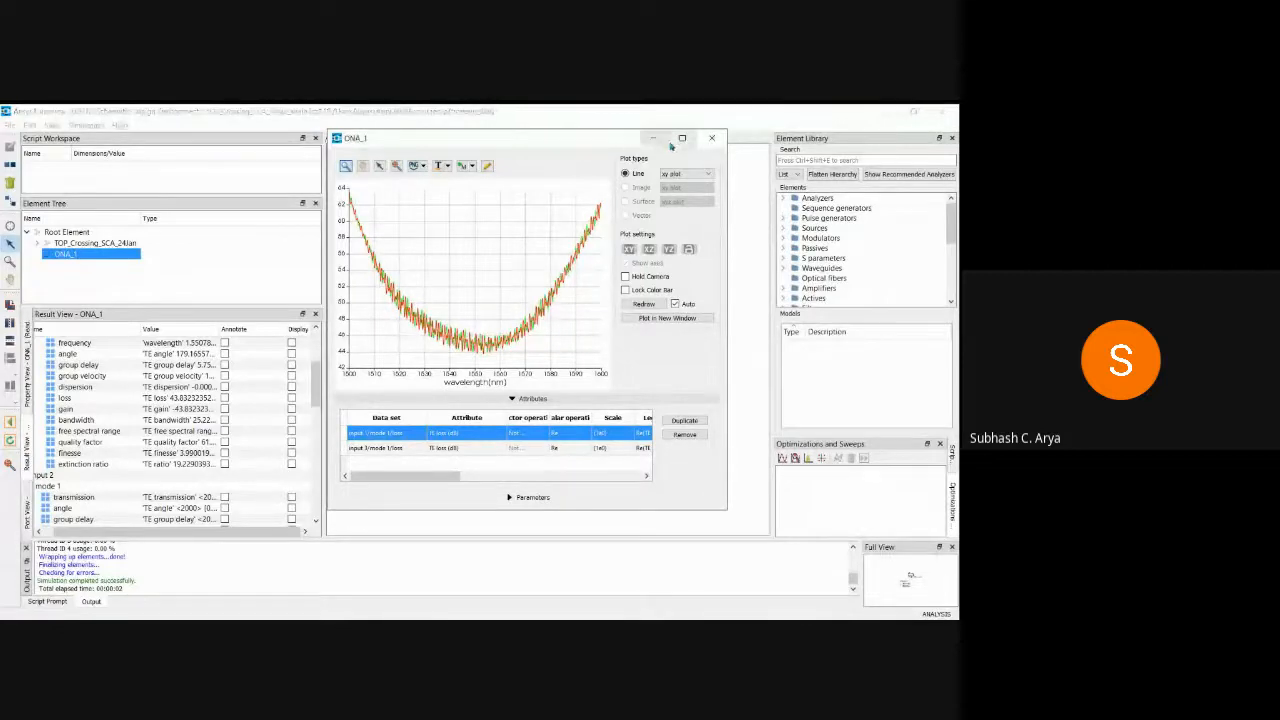
click(711, 137)
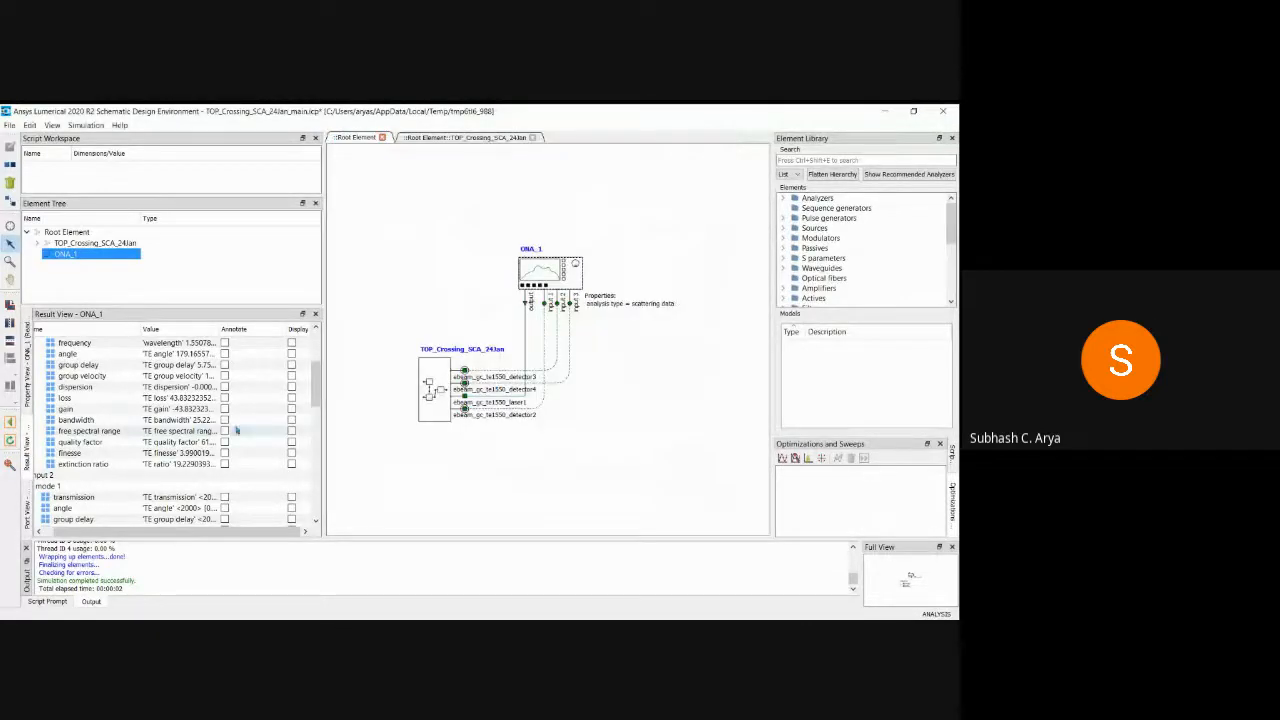
drag(317, 386, 320, 447)
click(291, 442)
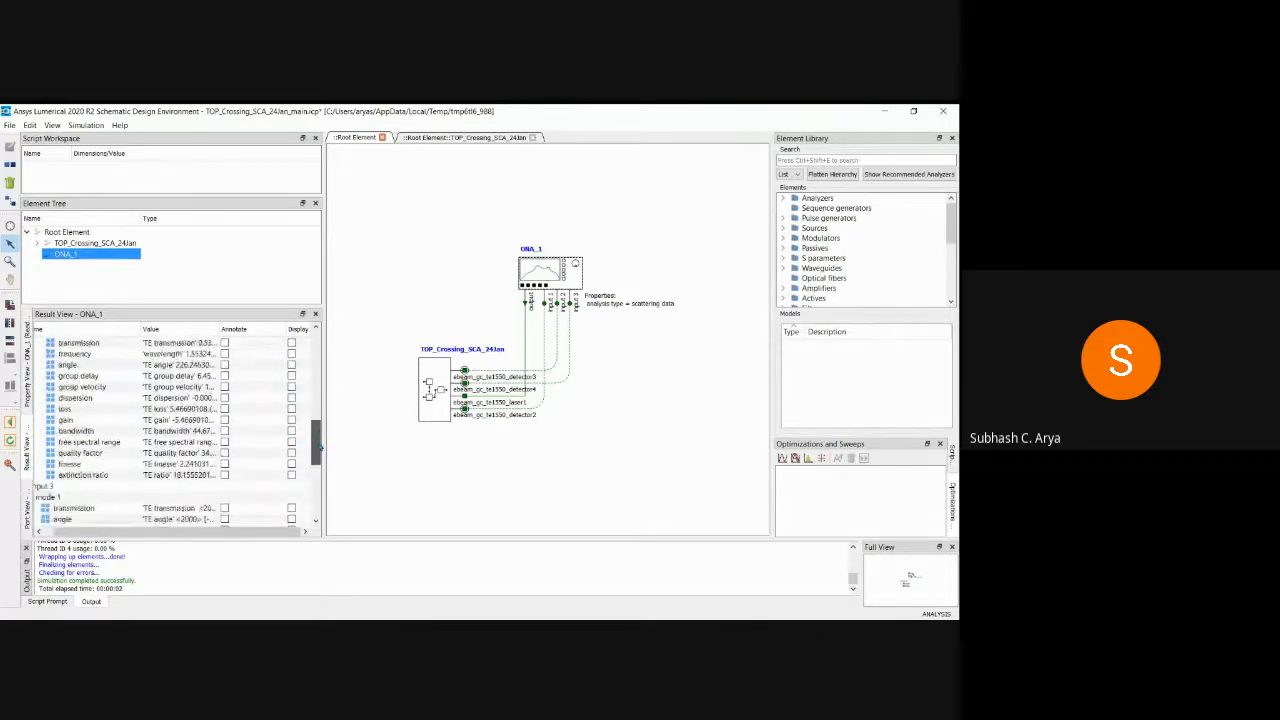
scroll(320, 447, down, 3)
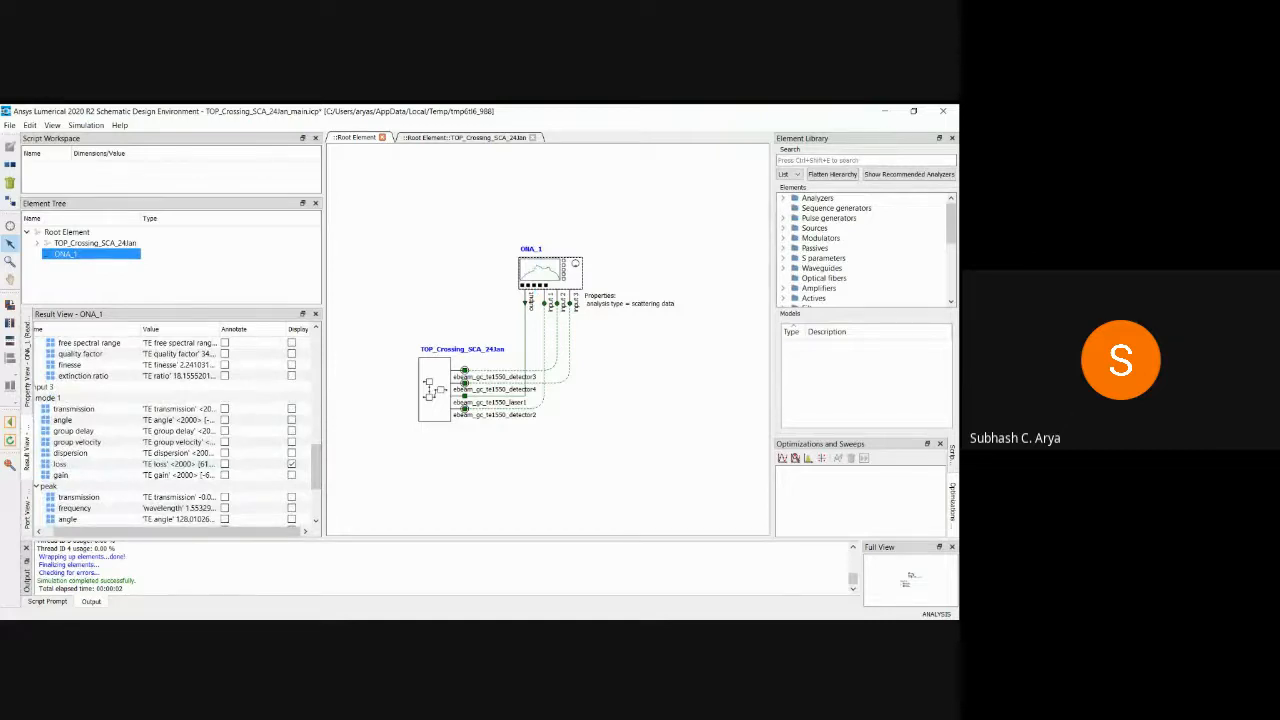
double_click(549, 275)
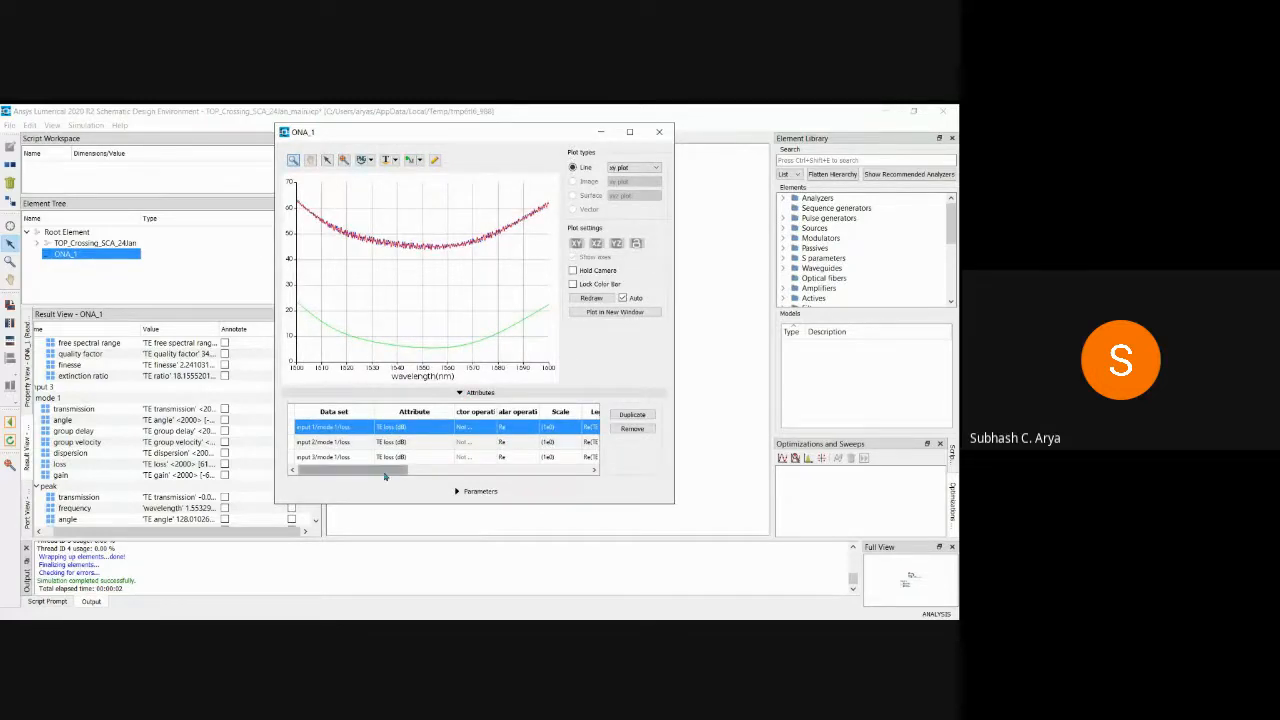
drag(379, 470, 472, 477)
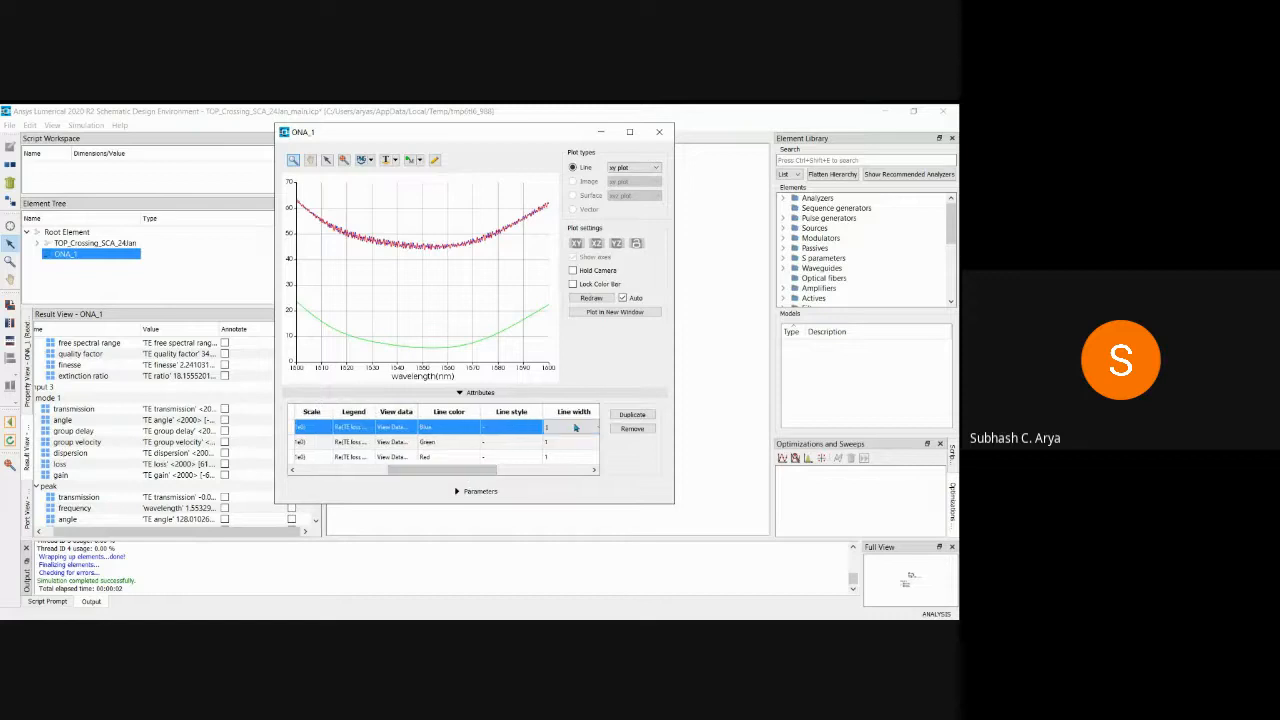
- Set the line width of the blue loss curve to 6 and the green and red ones to 5, and close the plot
double_click(575, 427)
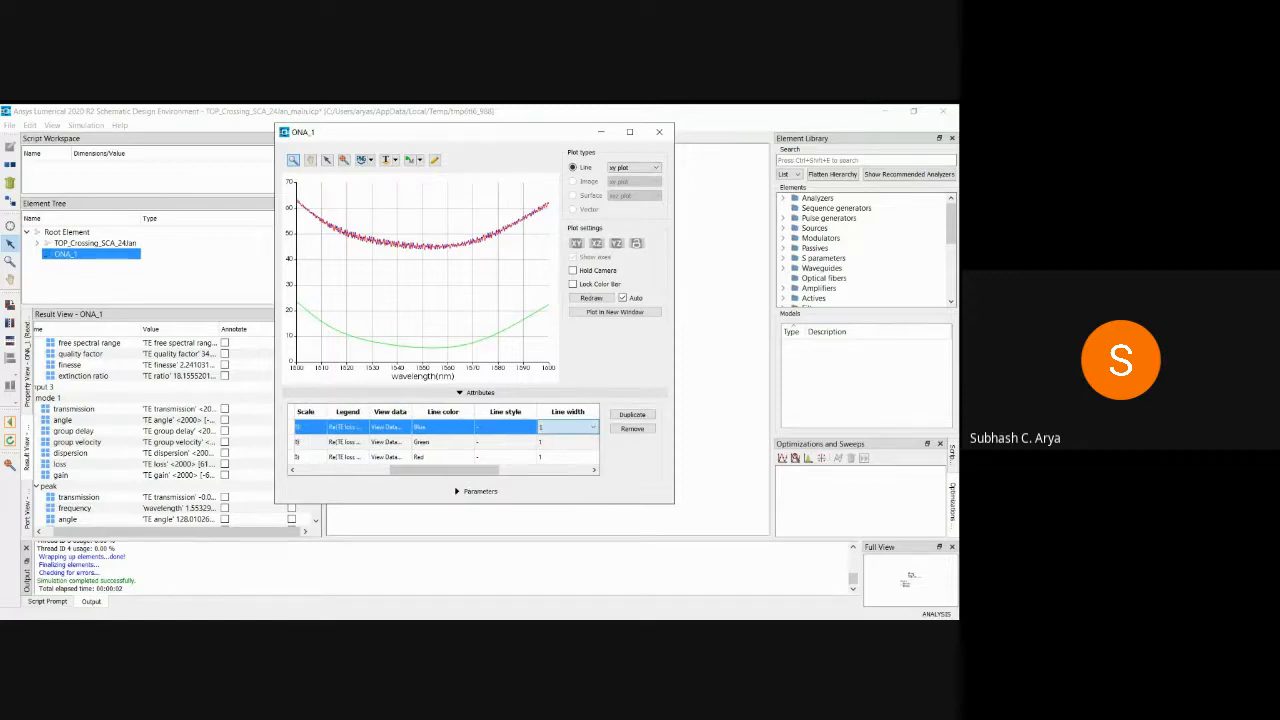
click(563, 482)
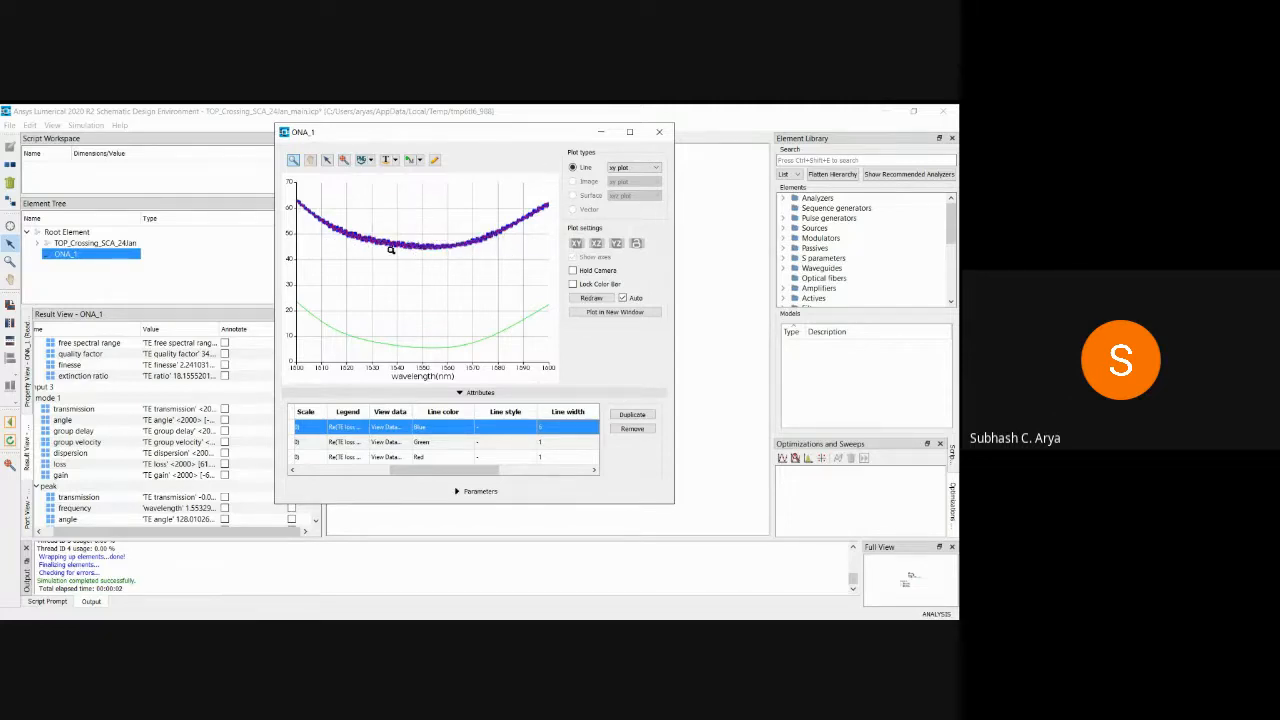
mouse_move(443, 246)
mouse_move(334, 227)
double_click(555, 446)
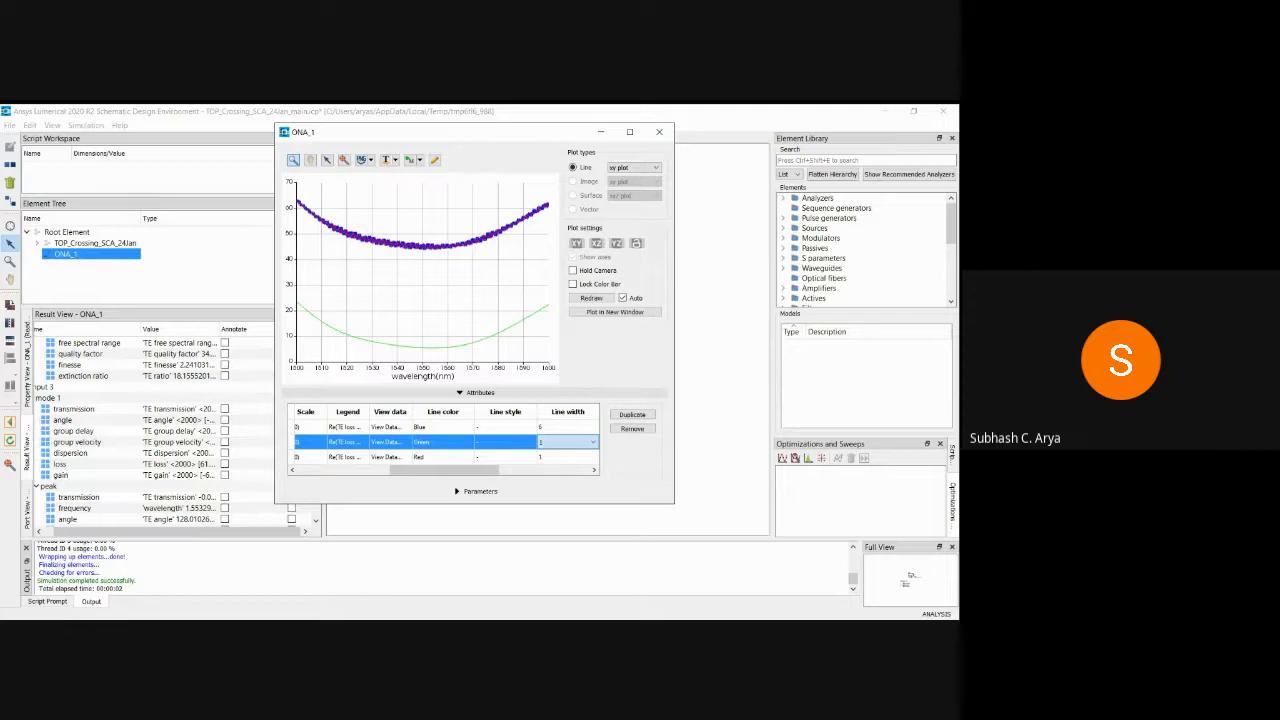
click(555, 490)
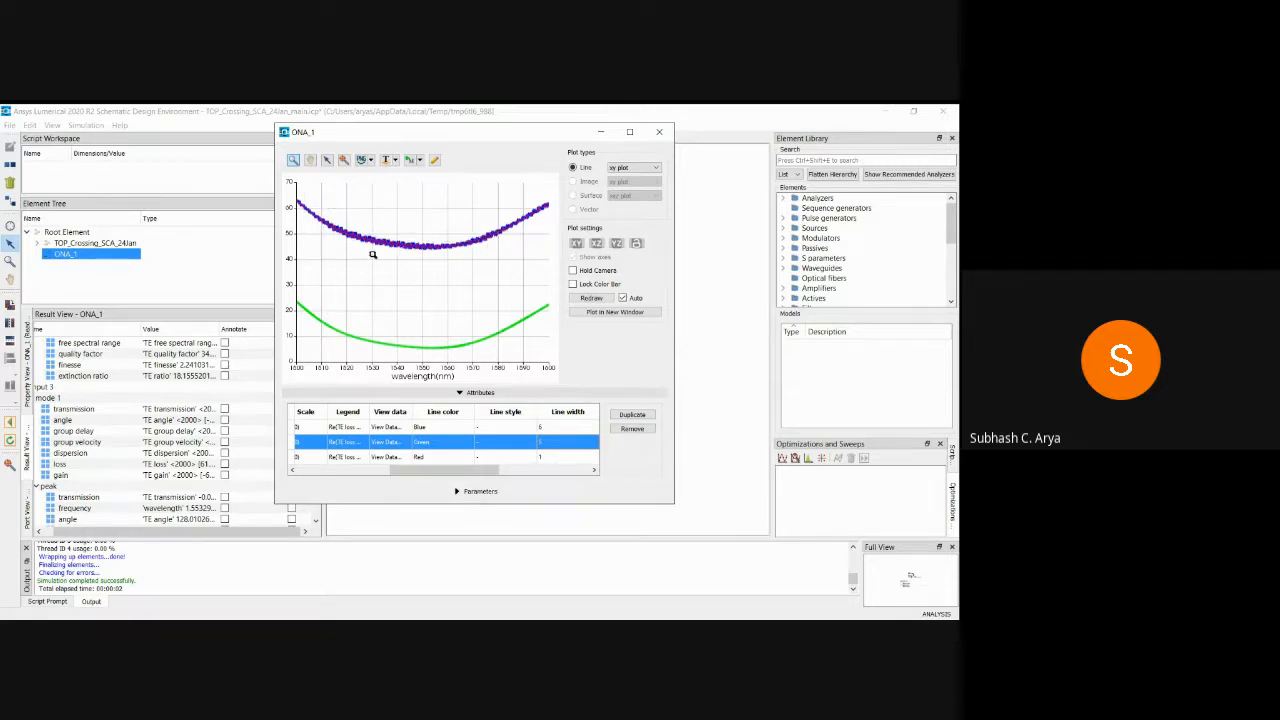
click(550, 457)
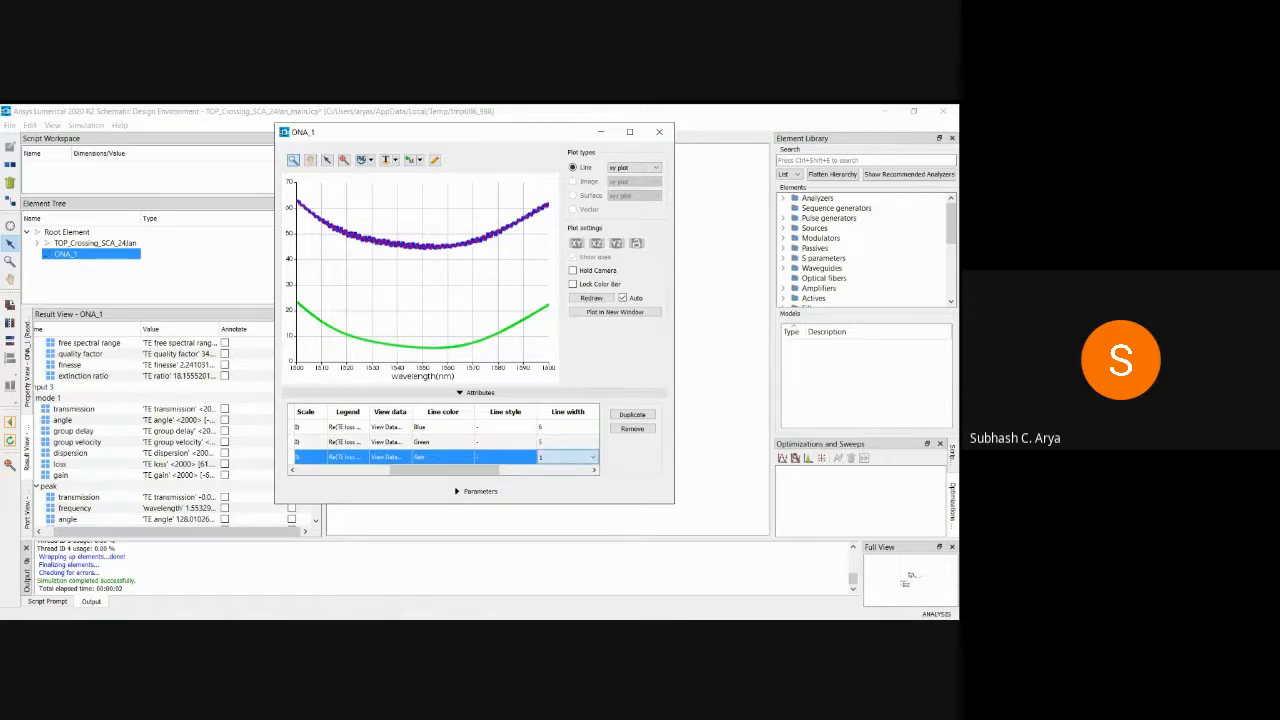
text(5)
key(Return)
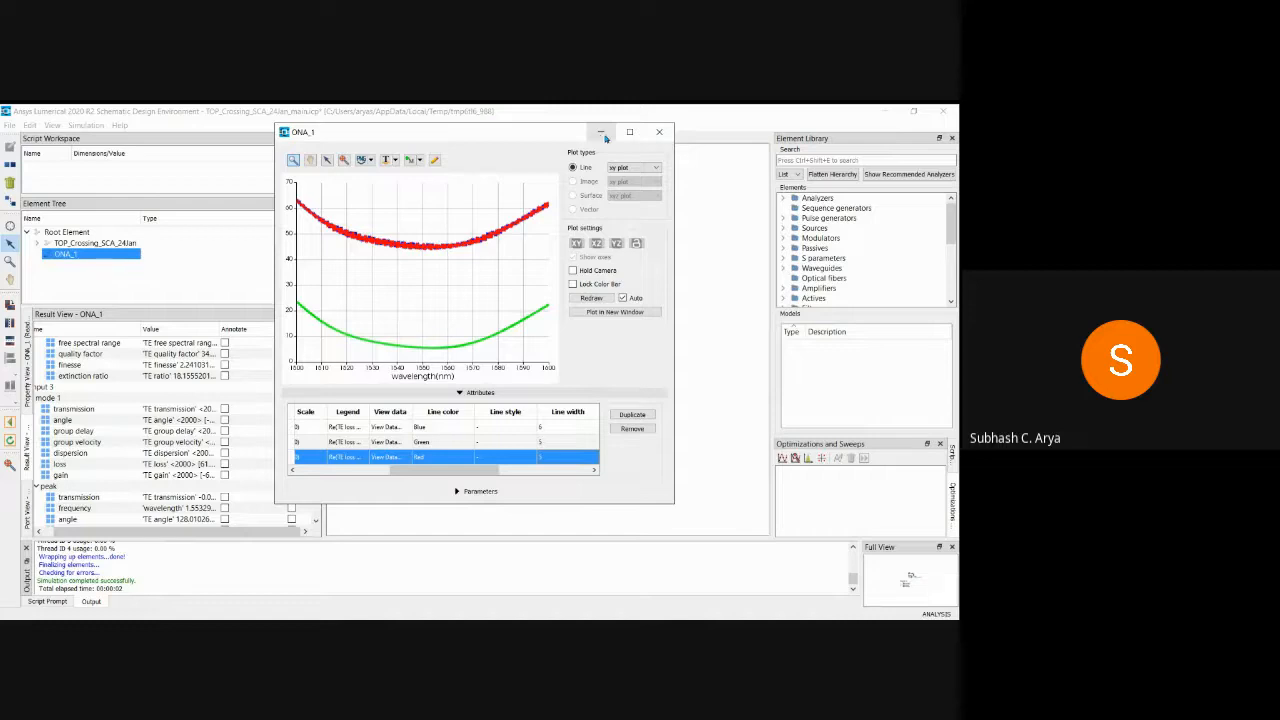
click(659, 133)
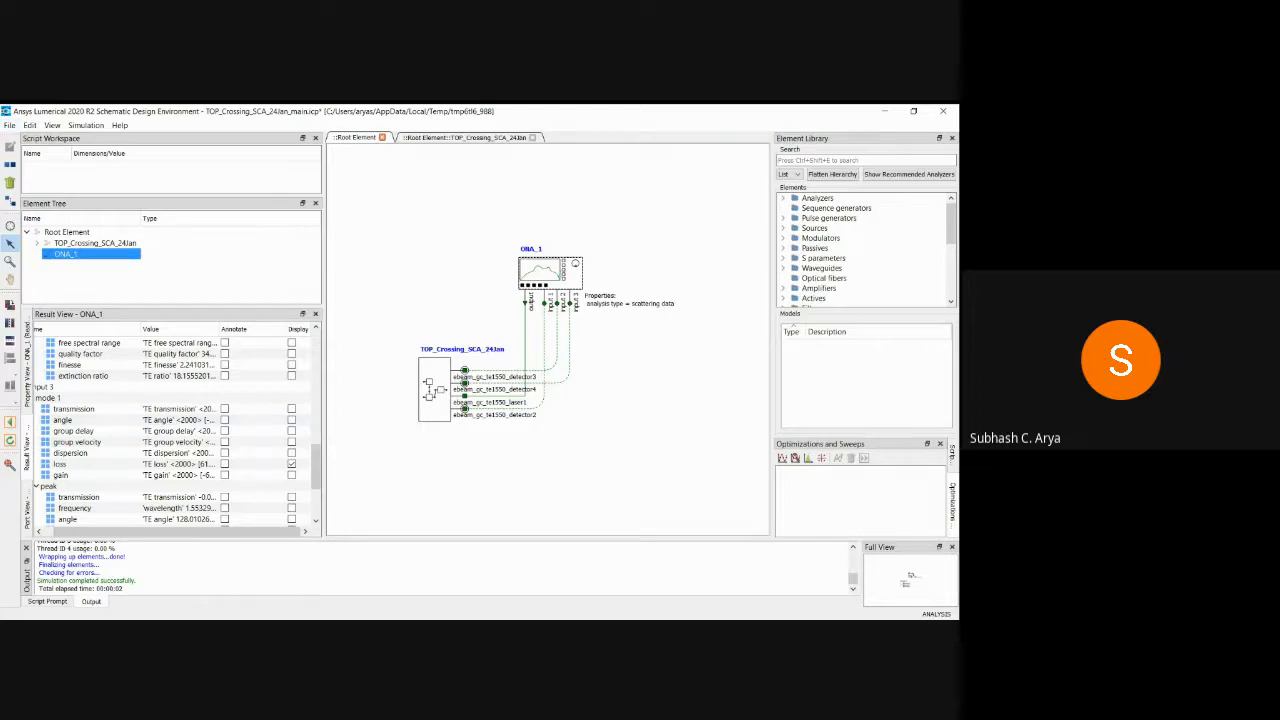
- Reopen the ONA_1 loss plot, export it as the PNG Crossing_Loss_Char into Klayout_Desing's Crossing_24Jan folder, and close the plot
double_click(560, 278)
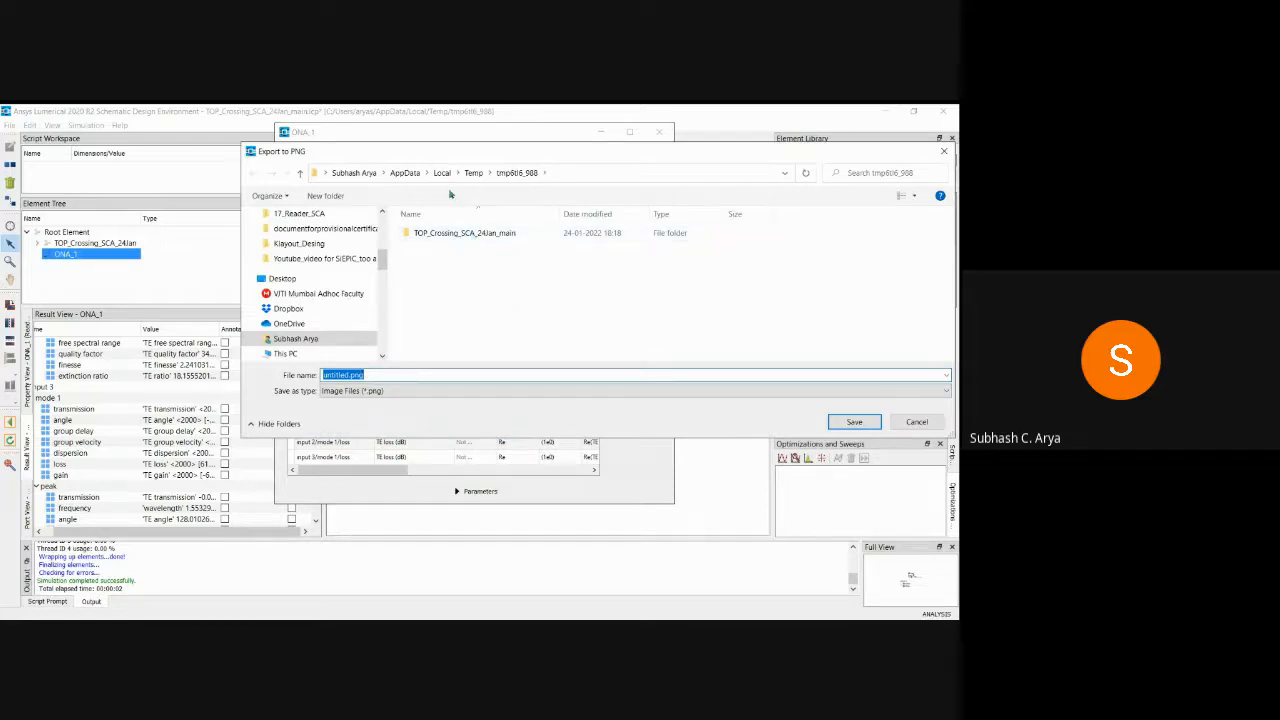
click(298, 243)
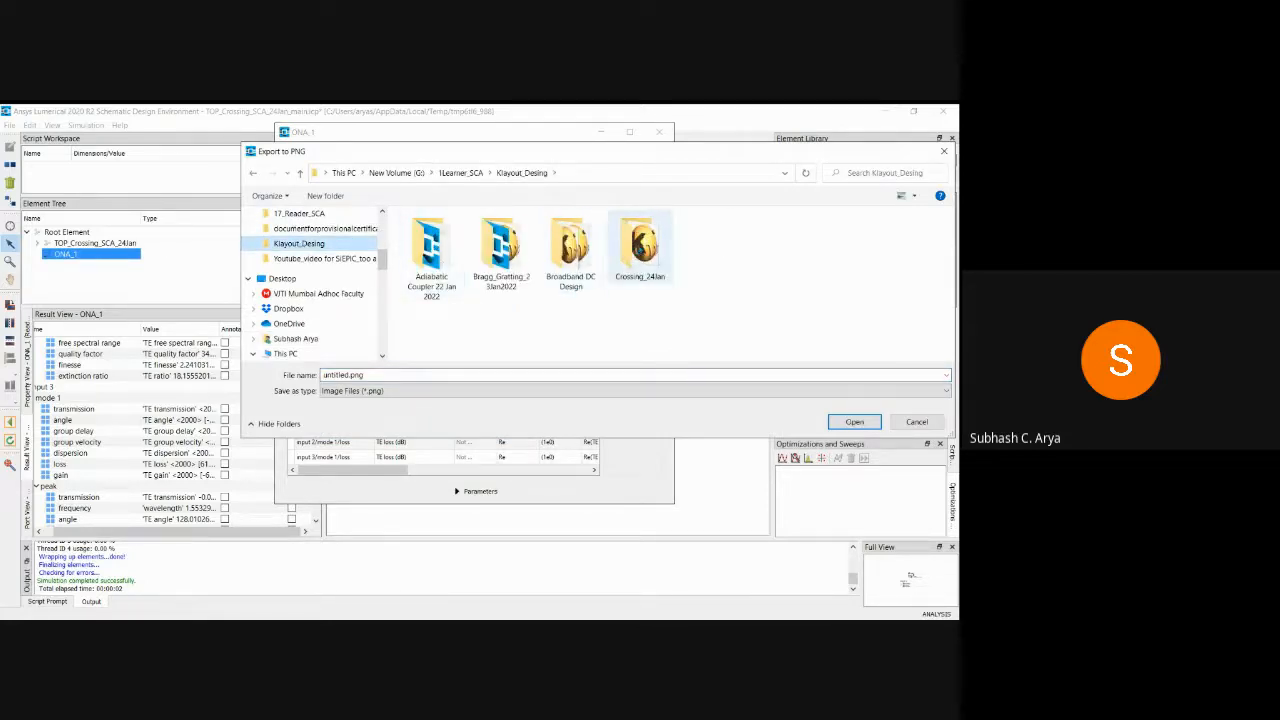
double_click(640, 245)
click(411, 376)
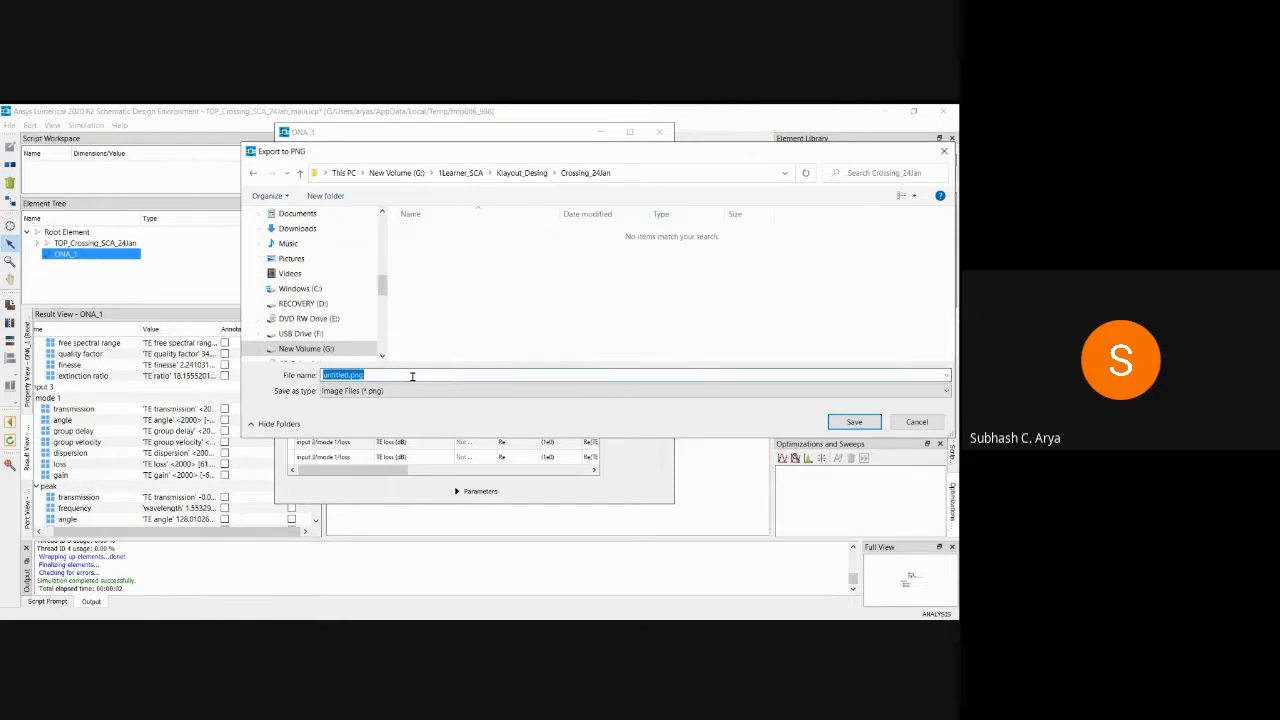
text(Crossing_Loss_Chara)
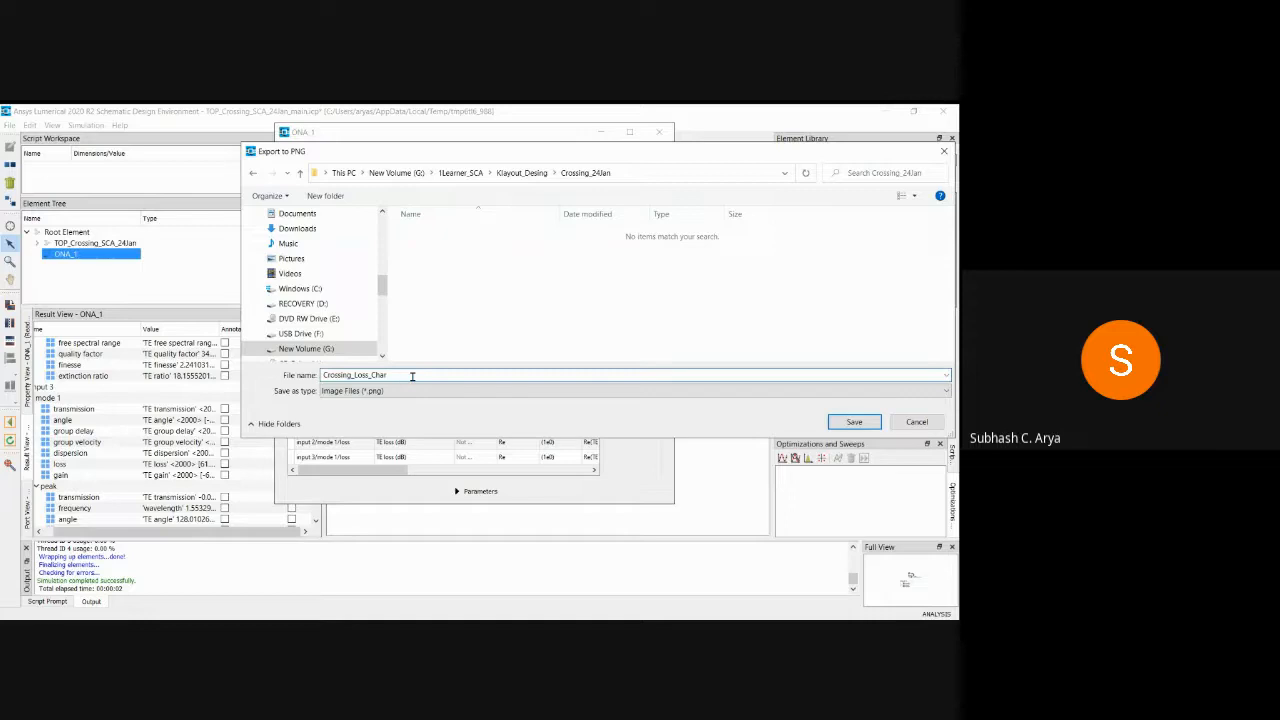
click(849, 424)
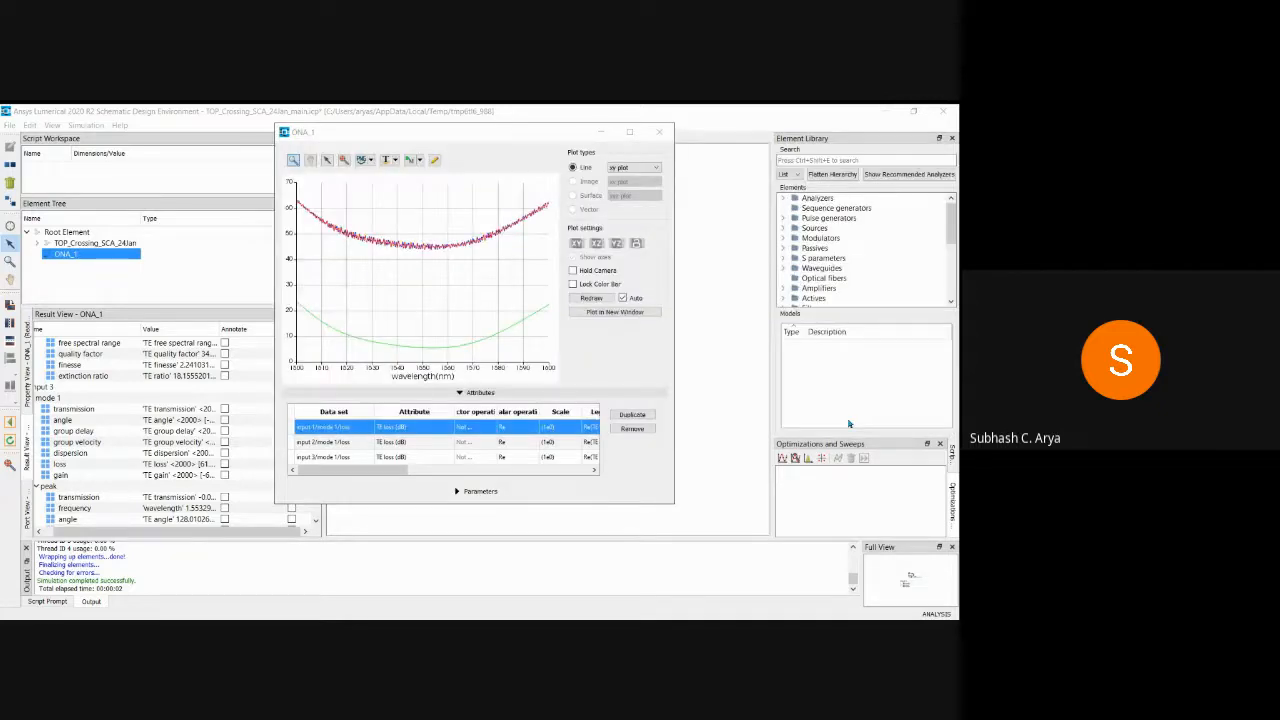
click(455, 350)
click(659, 132)
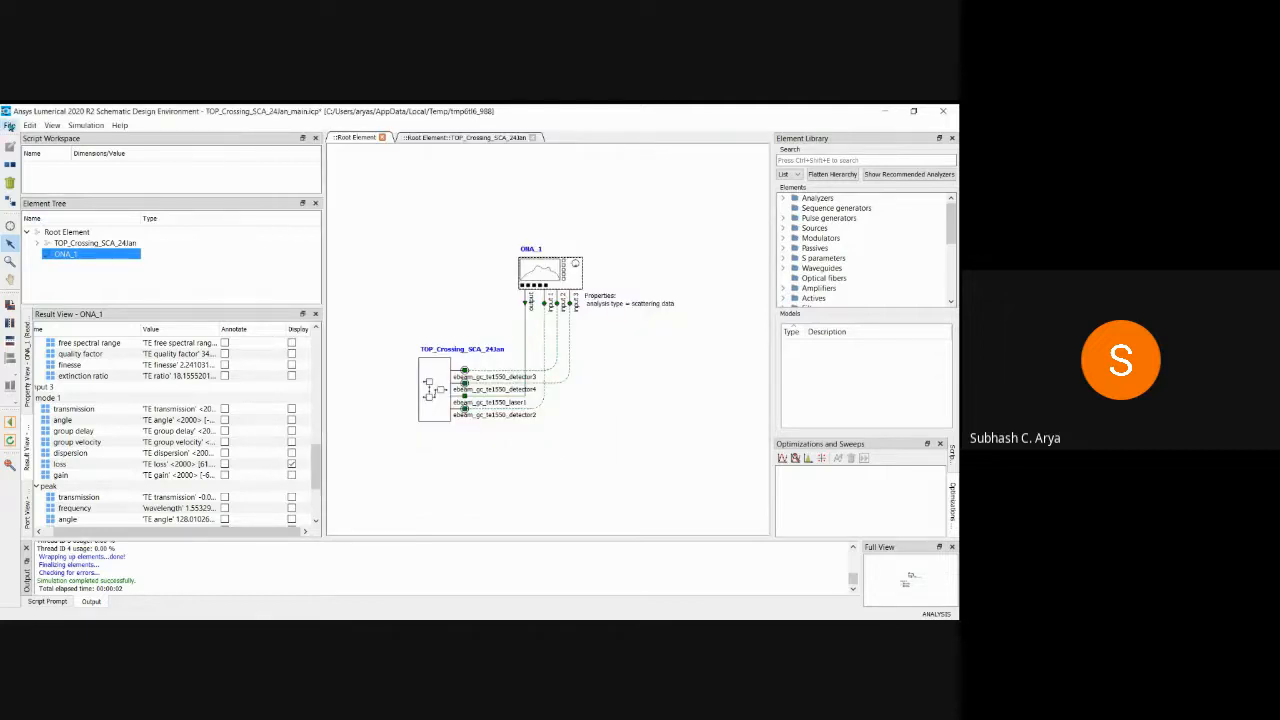
- Save the project as TOP_Crossing_SCA_24Jan_main.icp in the Crossing_24Jan folder of Klayout_Desing
key(ctrl+s)
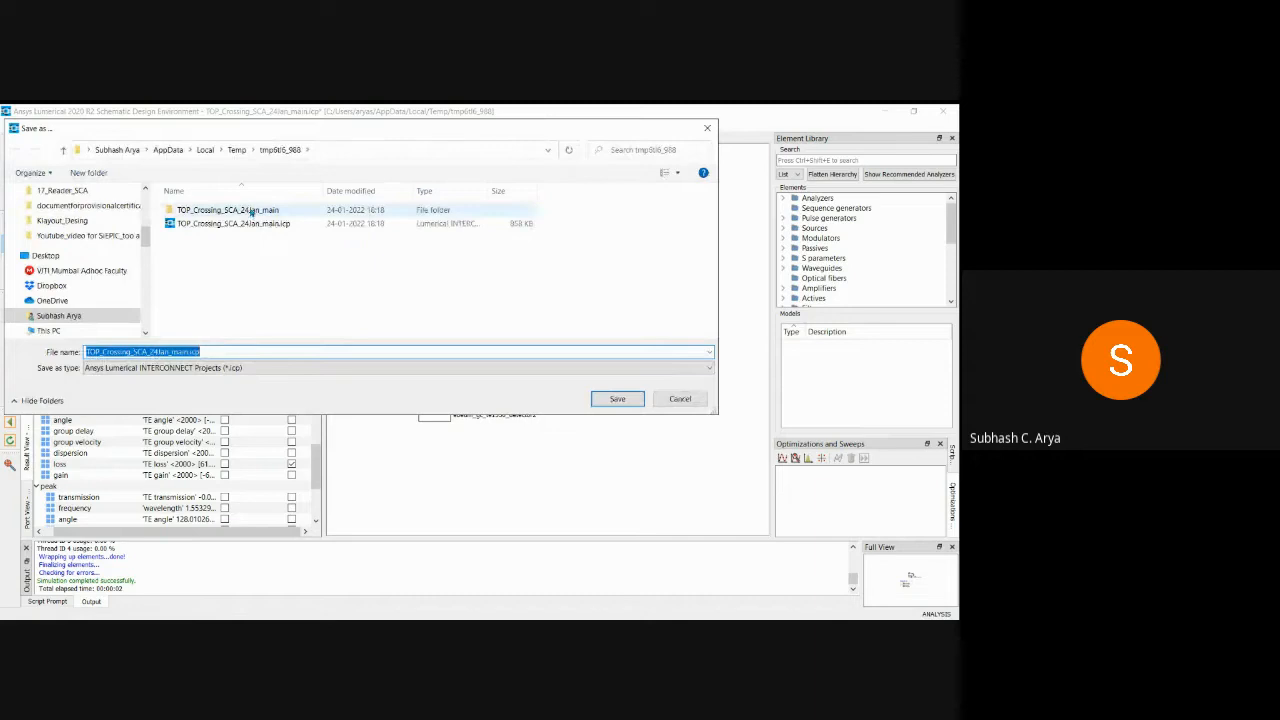
click(66, 222)
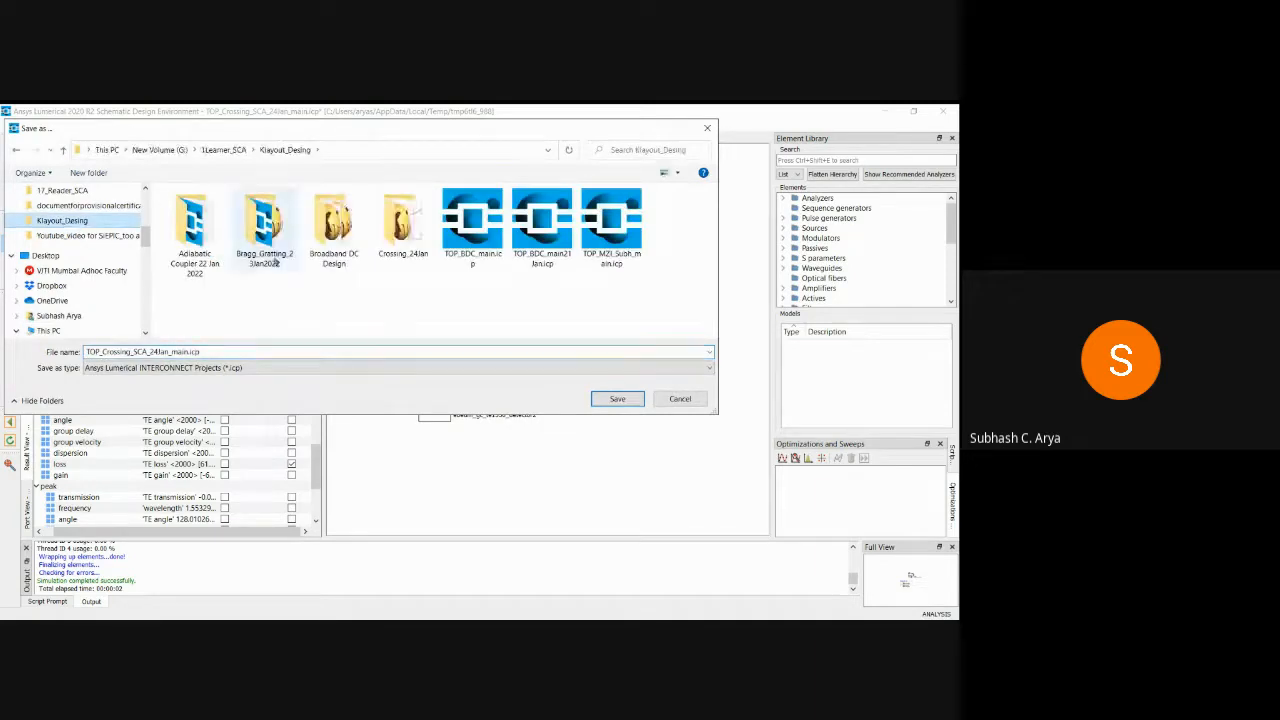
double_click(400, 218)
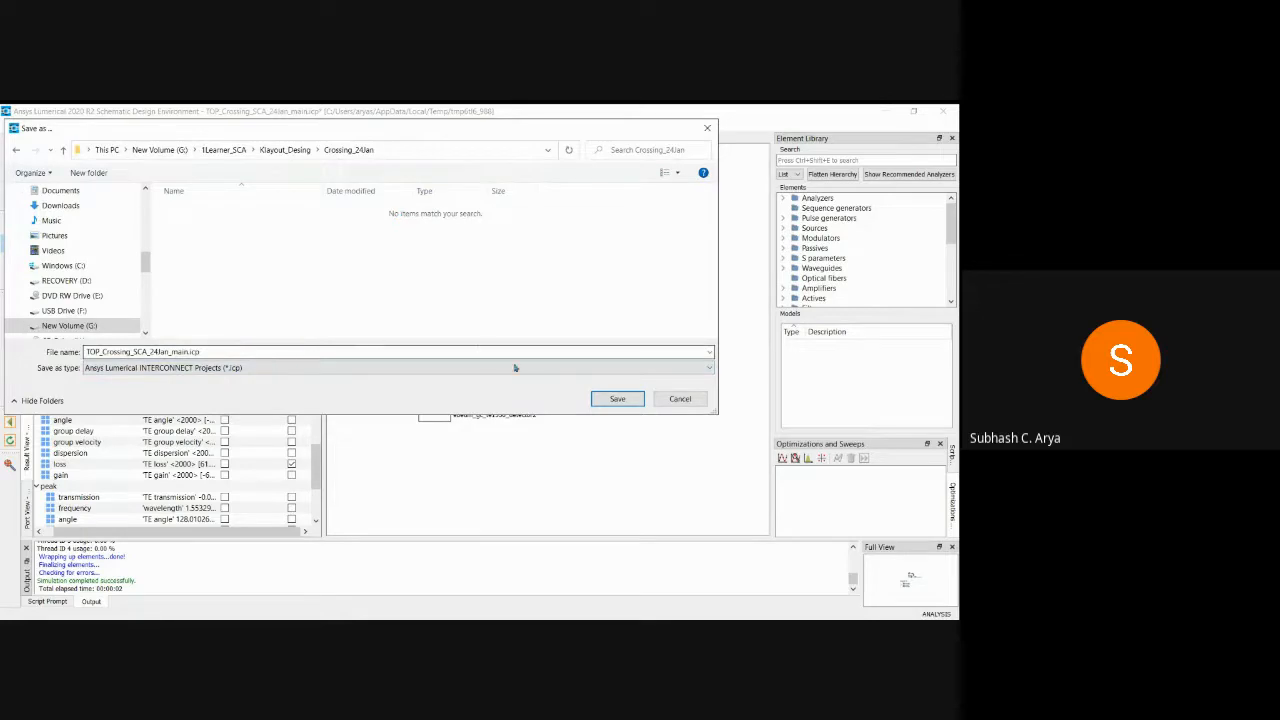
click(606, 398)
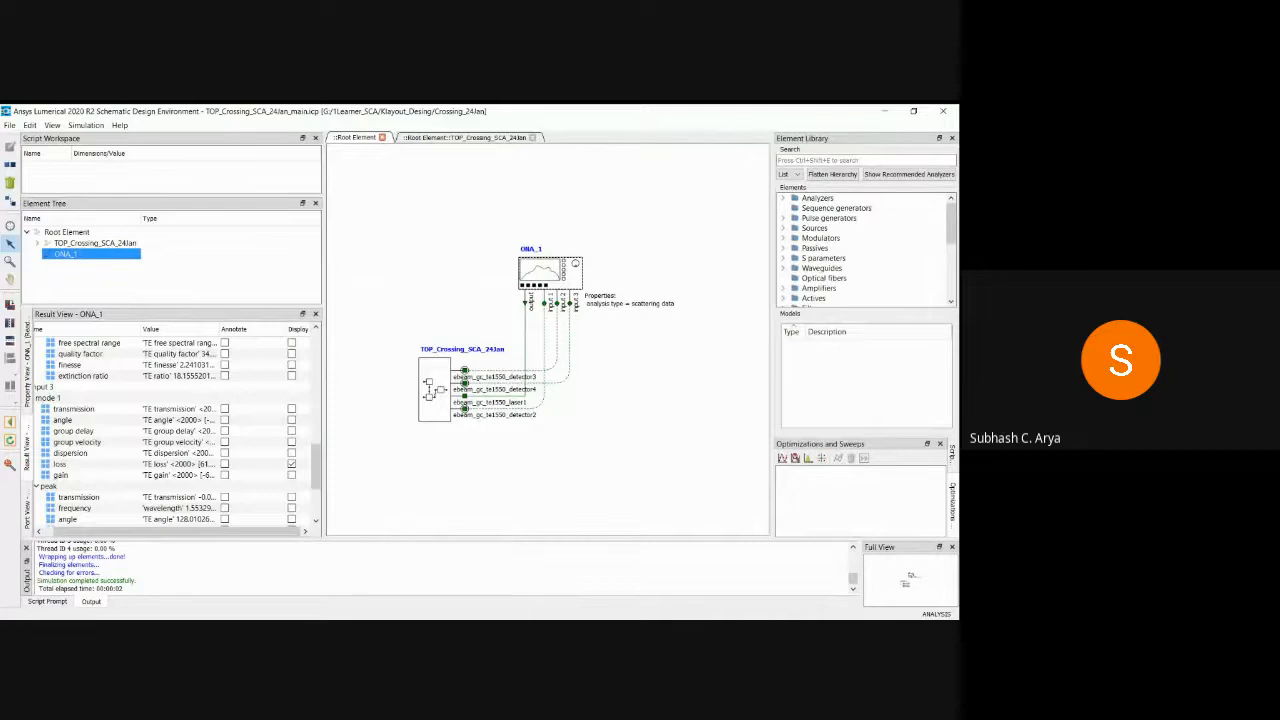
- Reopen the ONA_1 loss plot, compare the three inputs' loss curves around their minimum, and close it
double_click(571, 313)
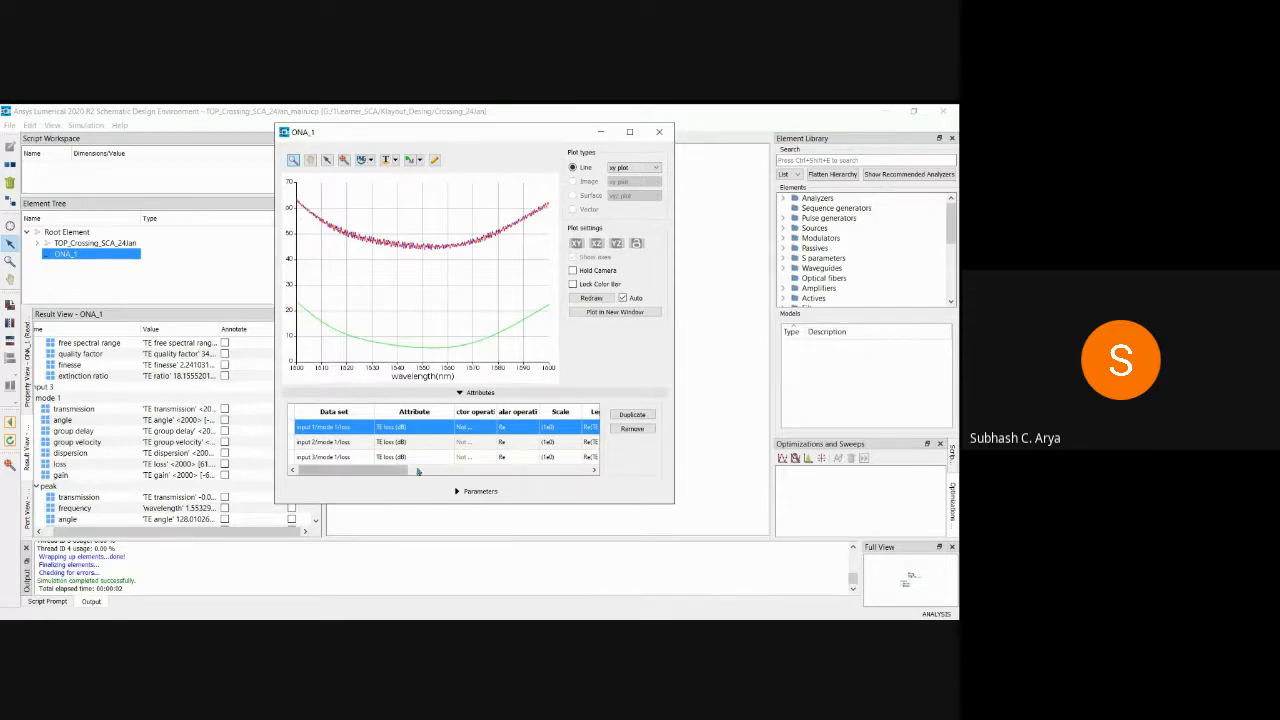
mouse_move(389, 470)
mouse_down()
mouse_move(439, 476)
mouse_move(389, 476)
mouse_up()
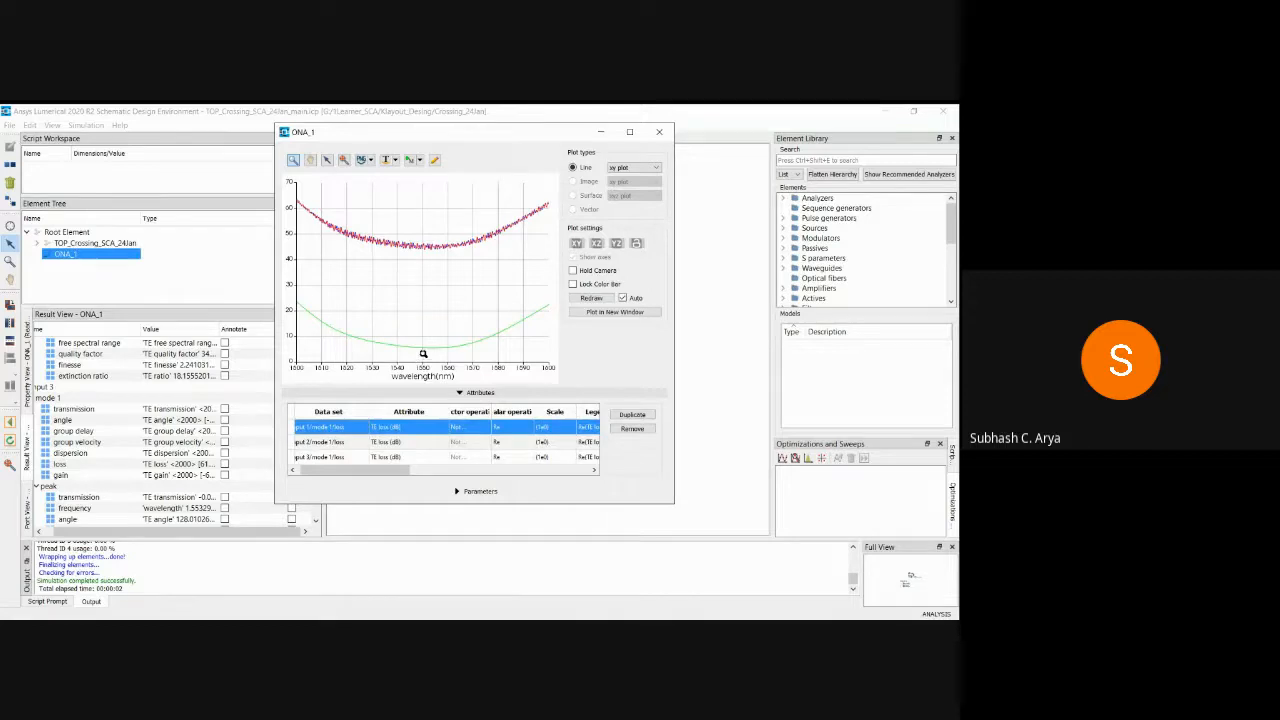
mouse_move(423, 346)
mouse_move(414, 247)
click(659, 132)
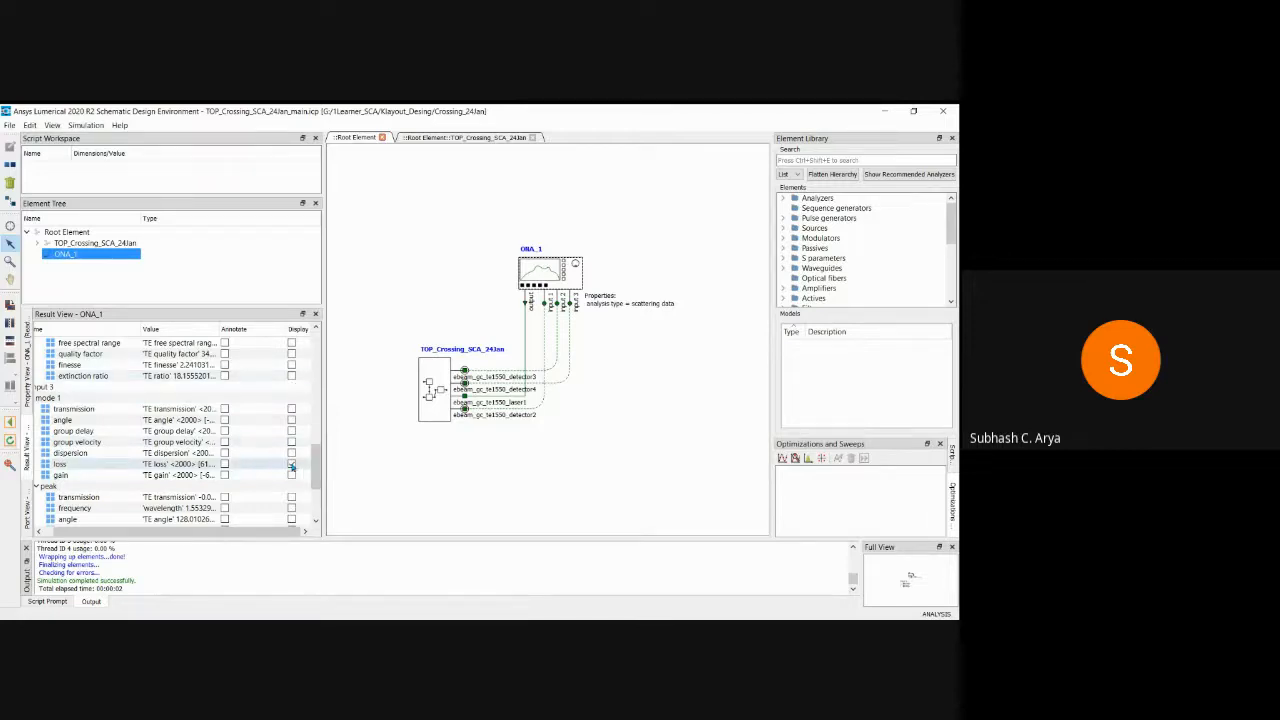
- Enable the display of gain beside loss for all three inputs in the ONA_1 results, and plot both quantities together
scroll(318, 445, down, 2)
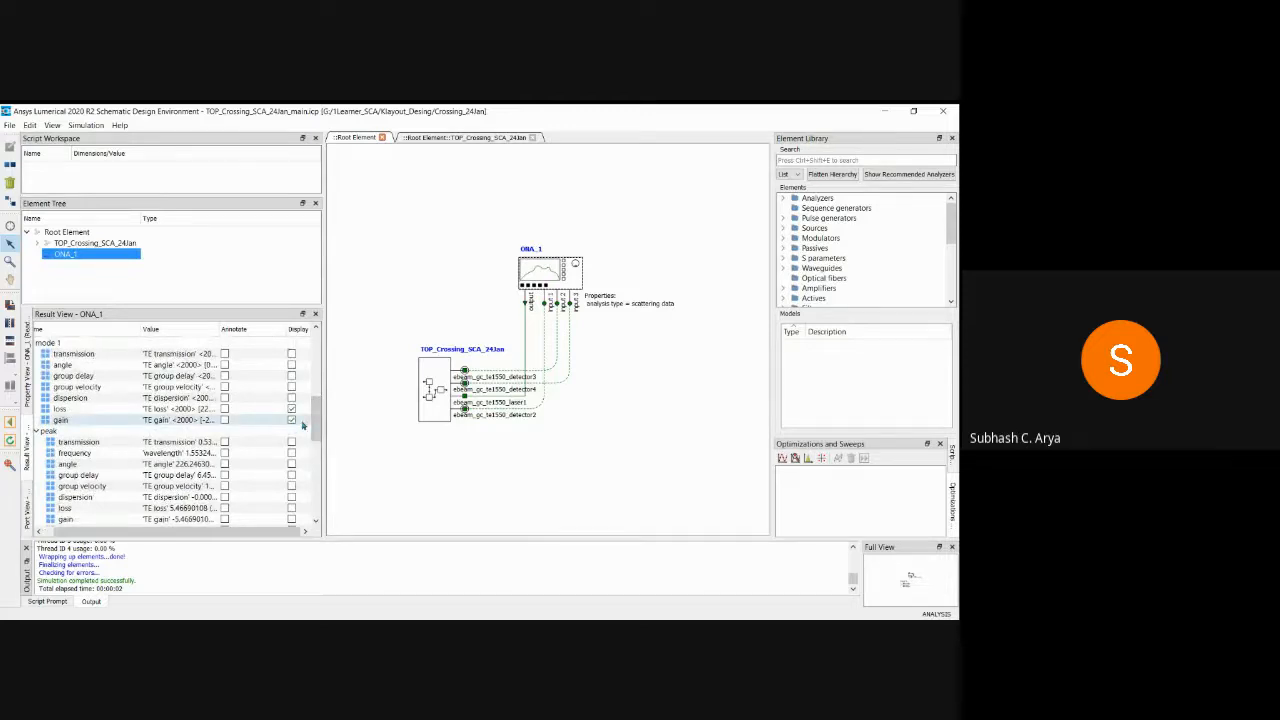
scroll(318, 430, down, 4)
drag(318, 450, 318, 480)
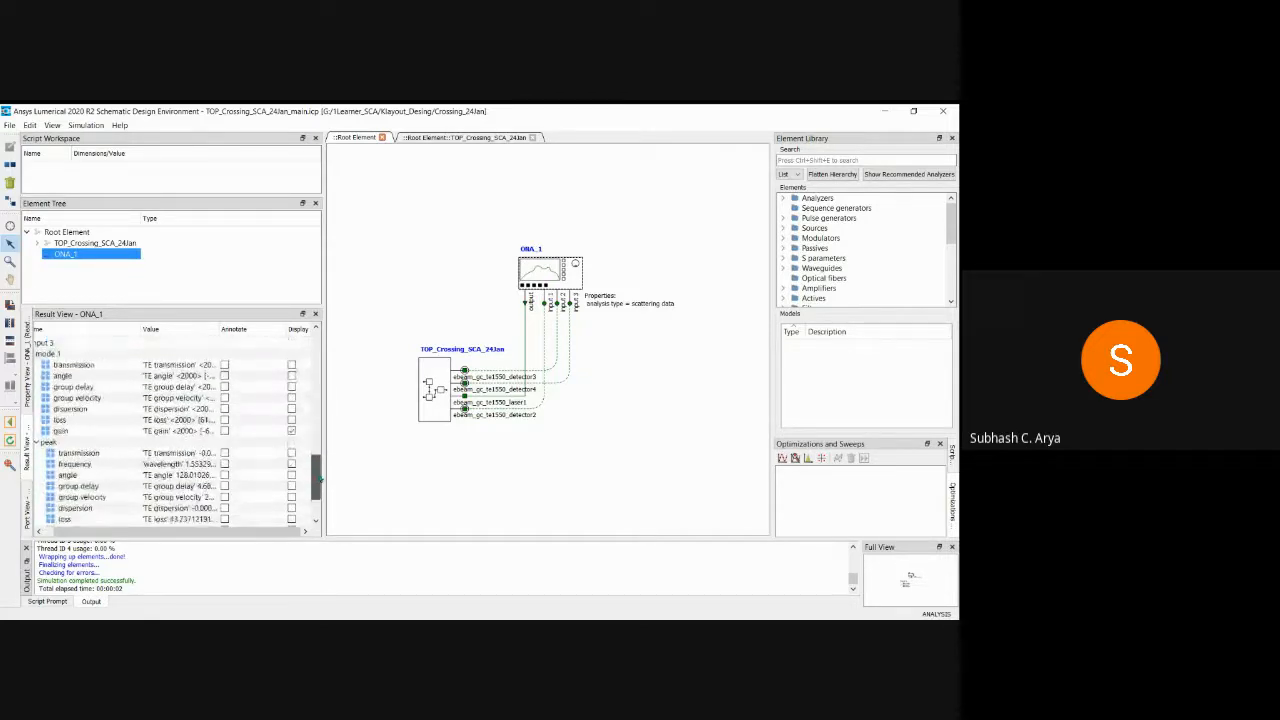
click(292, 421)
scroll(300, 470, down, 2)
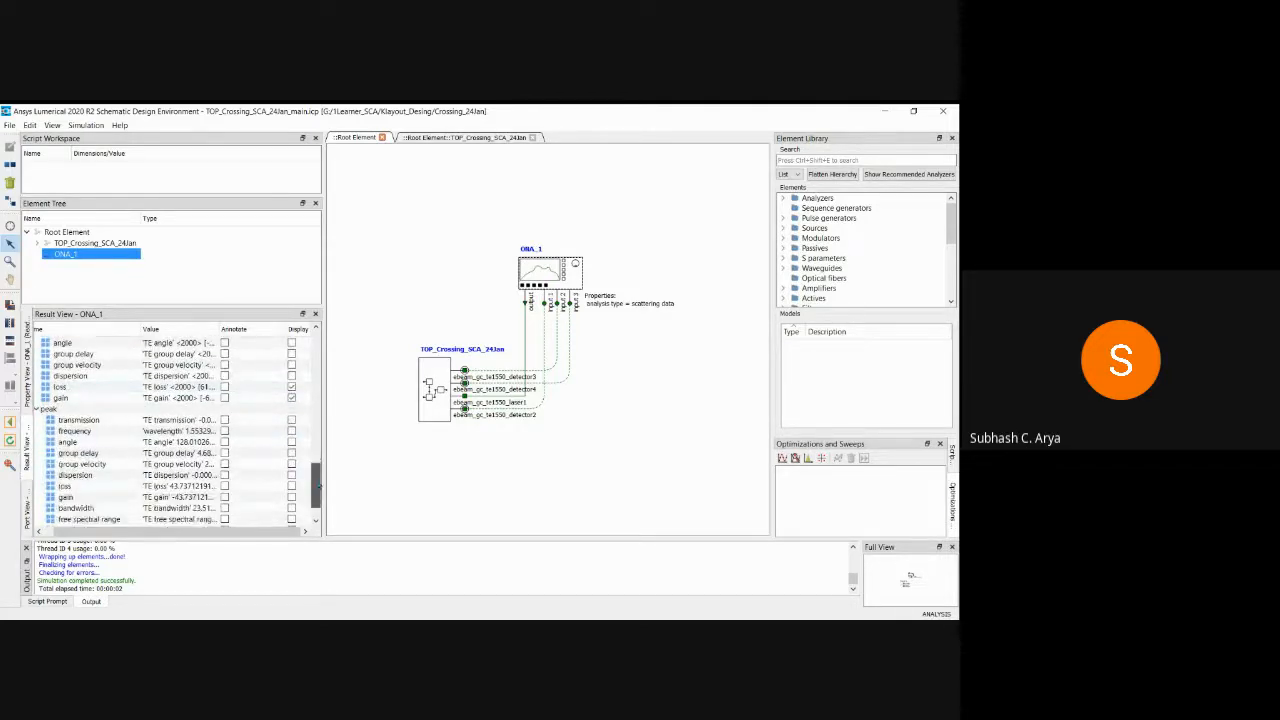
drag(316, 506, 318, 368)
click(291, 409)
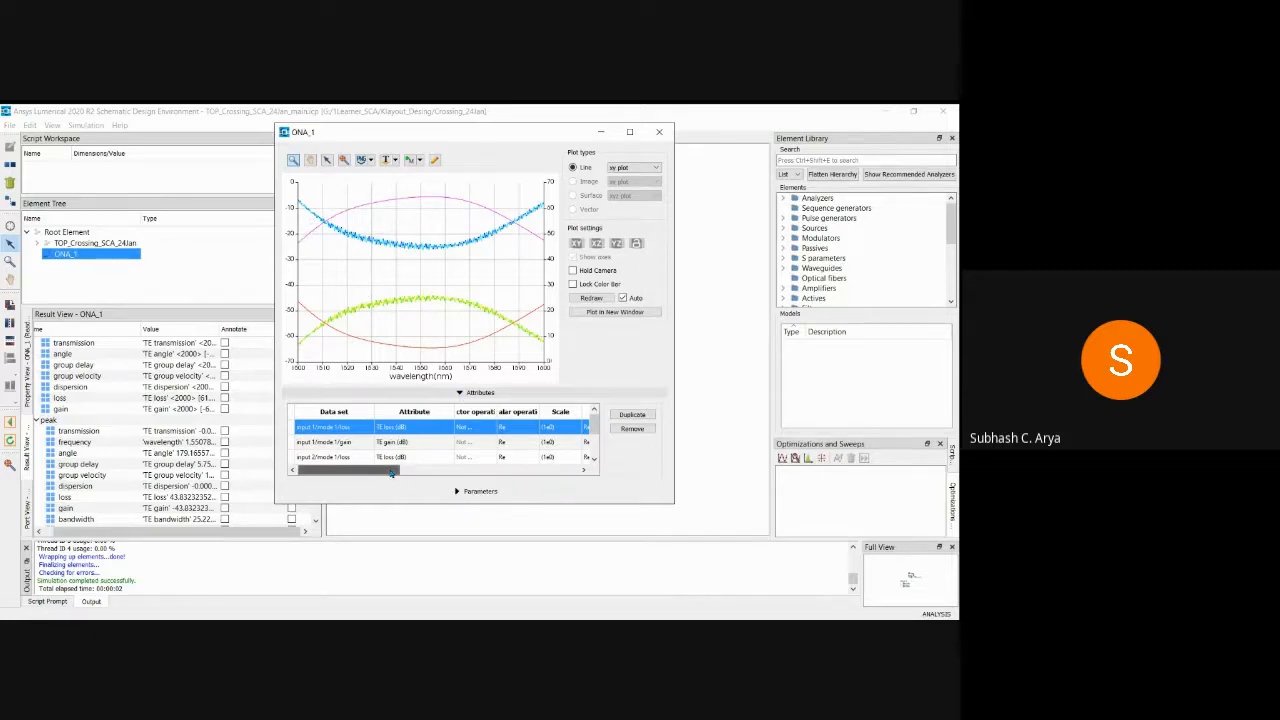
- Set the blue loss curve's line width to 5 in the combined loss and gain plot, and put the plot window away
drag(391, 473, 490, 474)
click(561, 430)
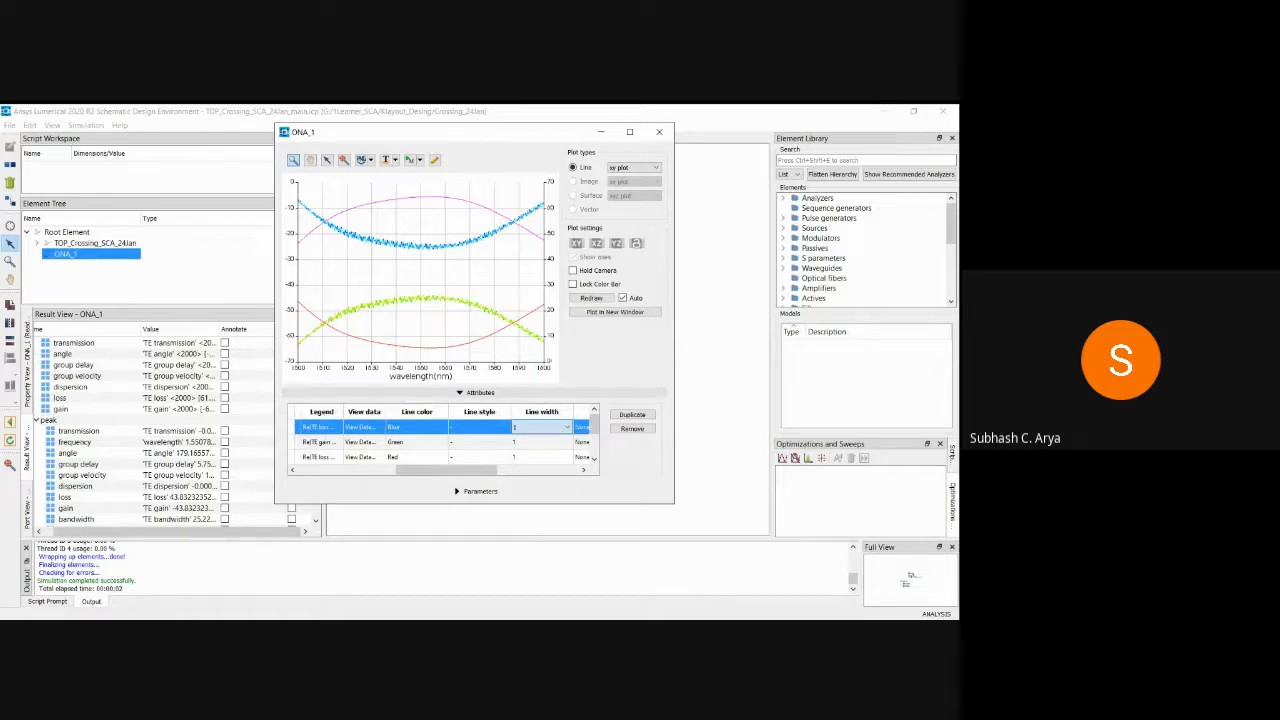
text(5)
key(Return)
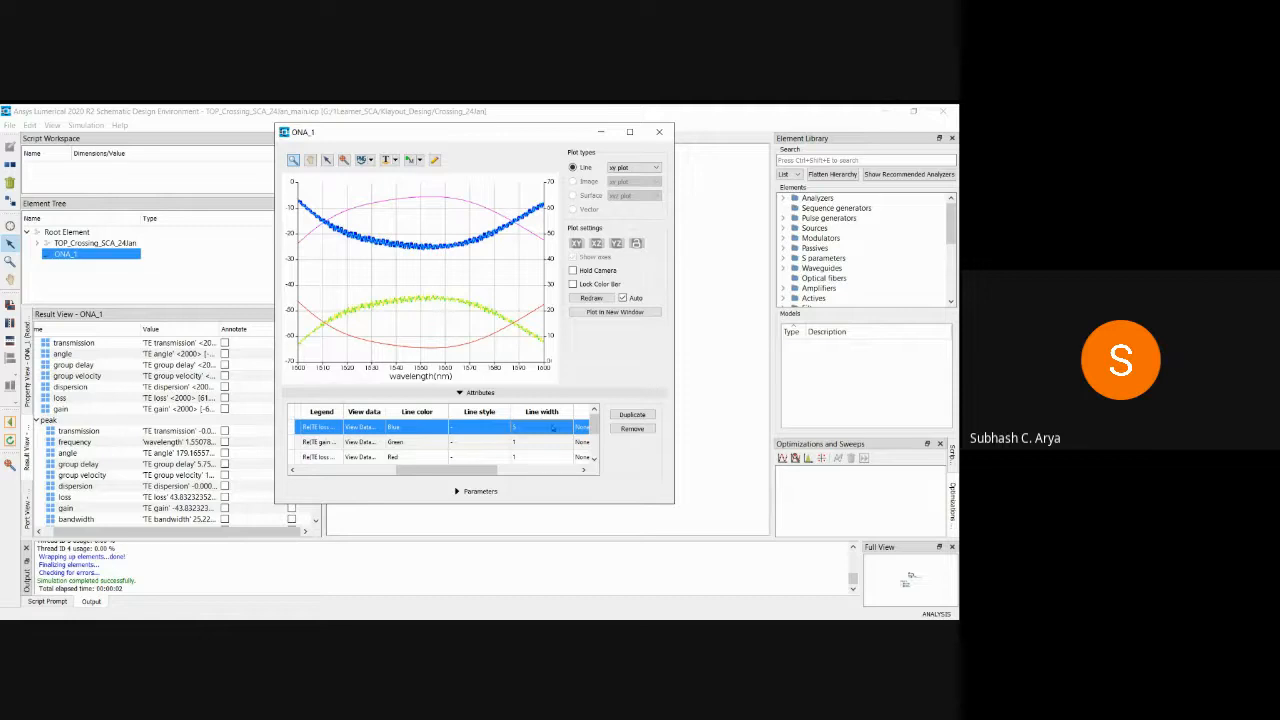
drag(596, 425, 594, 441)
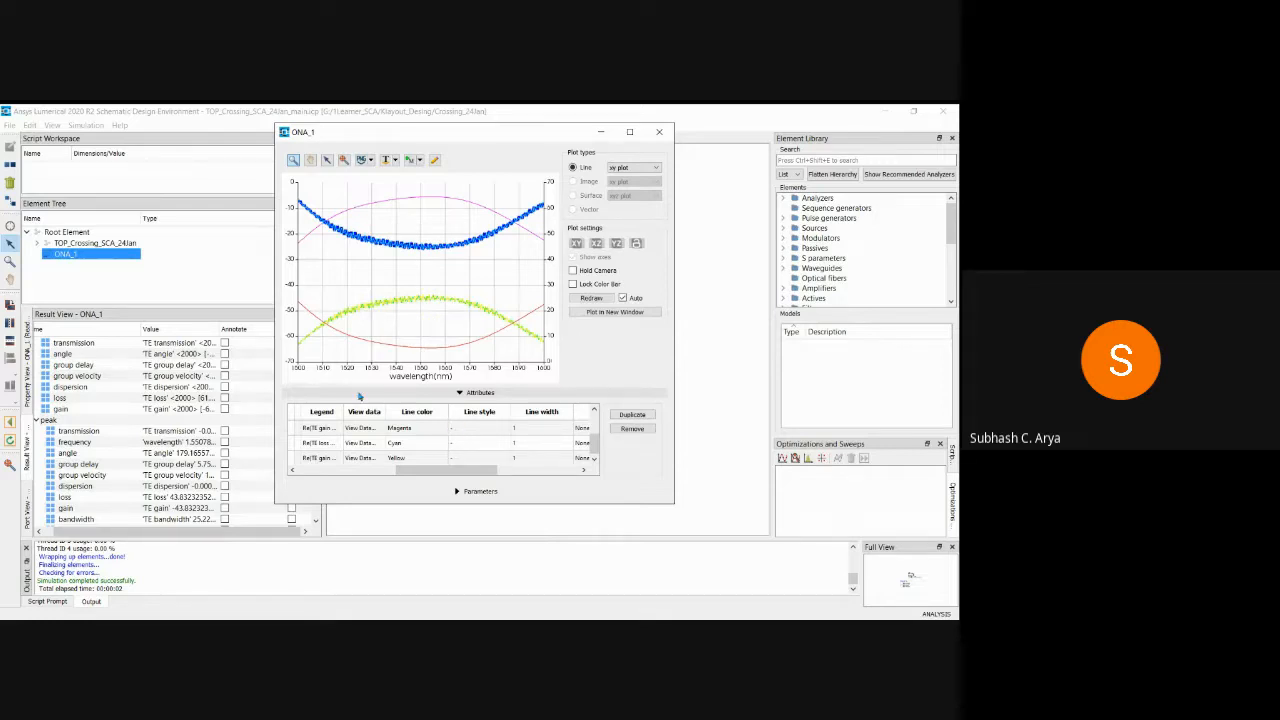
click(601, 134)
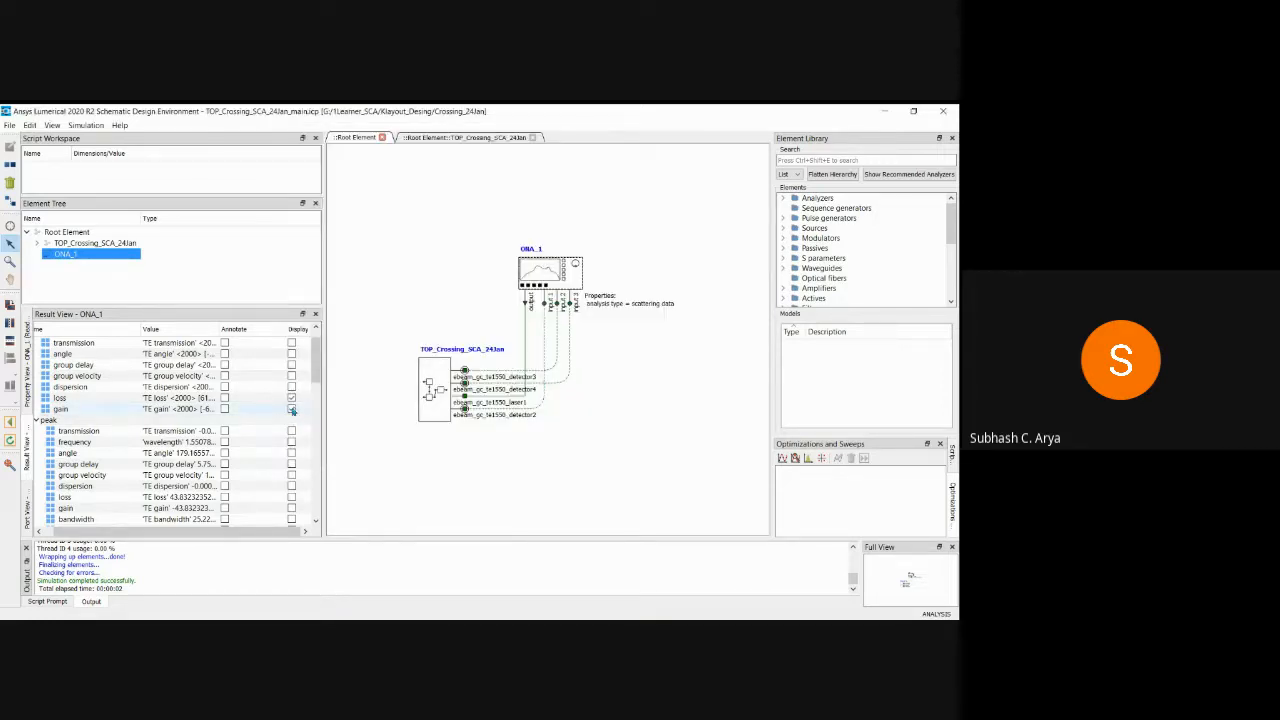
- Disable the display of loss for all three inputs, plot only the ONA_1 gain, and move the plot clear of the results list
click(291, 409)
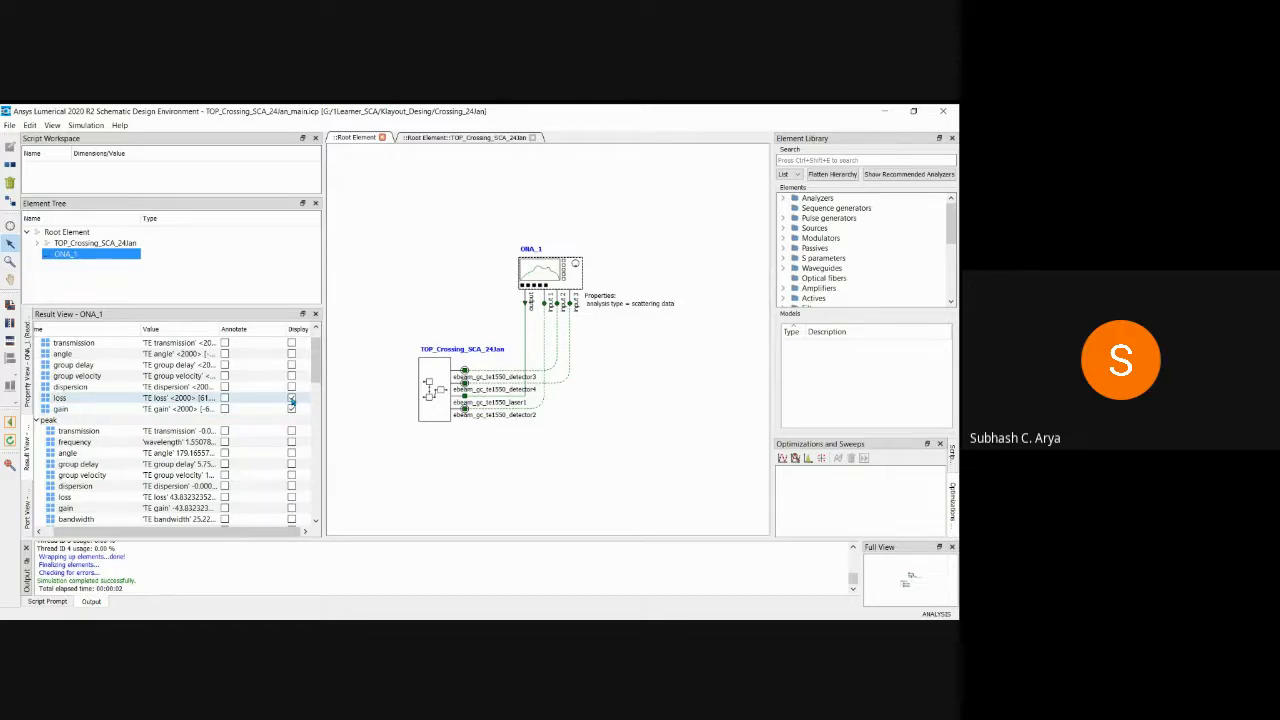
scroll(318, 377, down, 1)
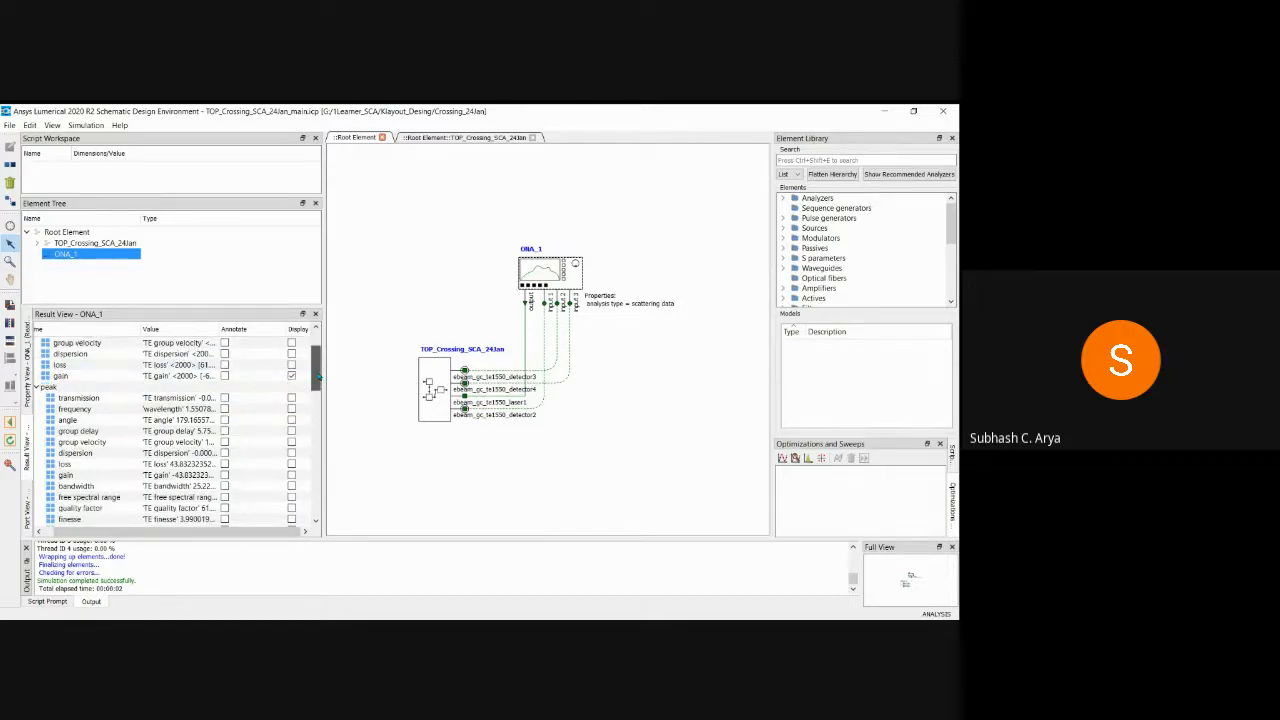
drag(318, 377, 318, 490)
click(291, 420)
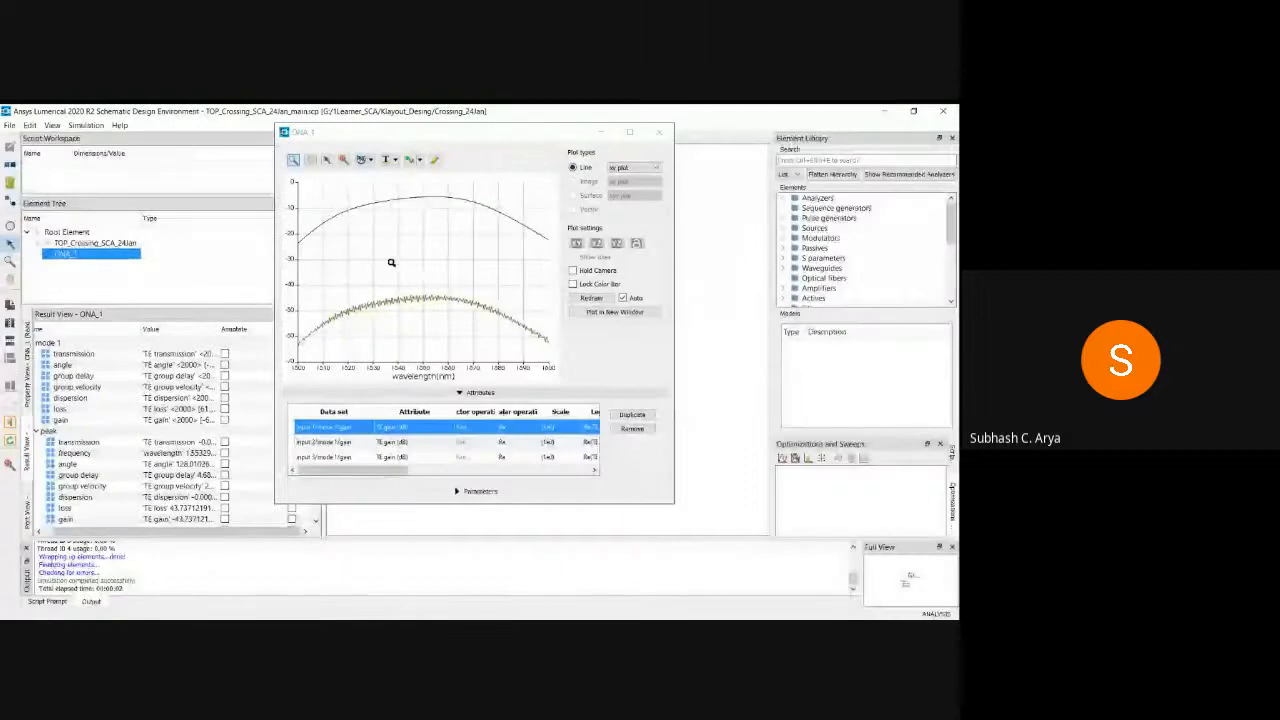
mouse_move(370, 307)
drag(466, 132, 568, 146)
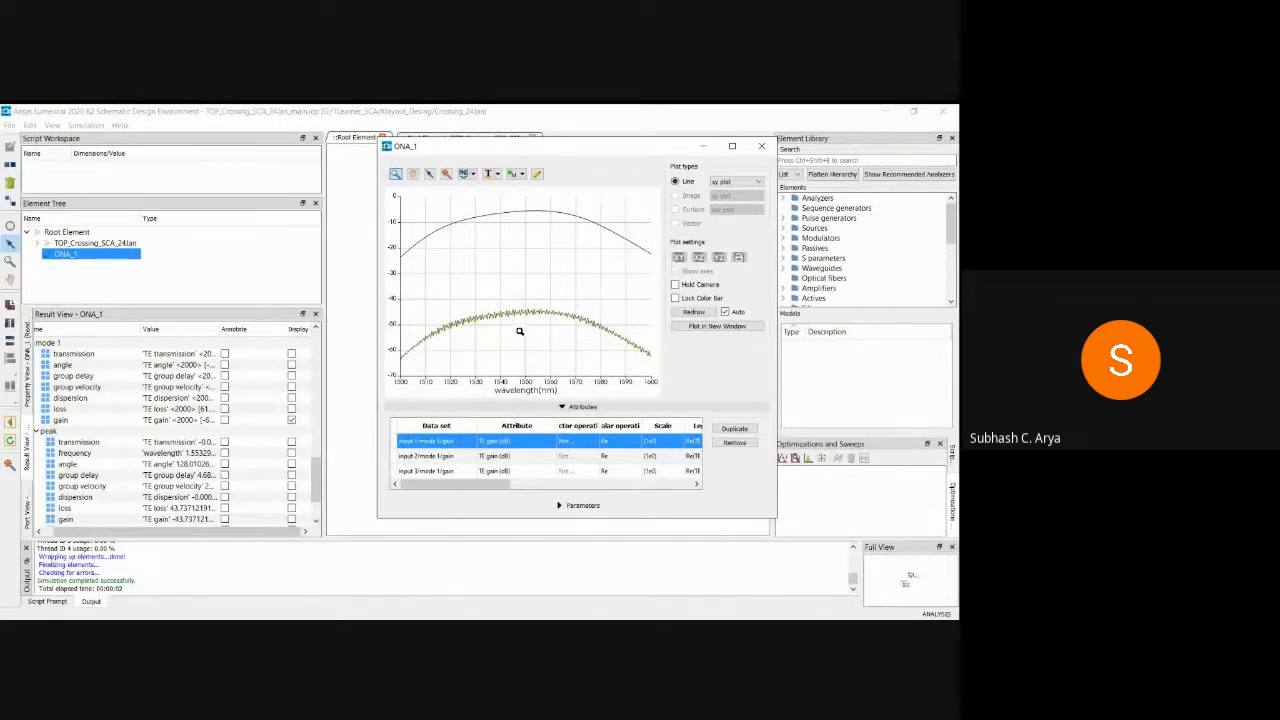
- Set the gain plot's line widths to 4 for the yellow curve and 5 for both the black and gray curves
scroll(546, 479, down, 5)
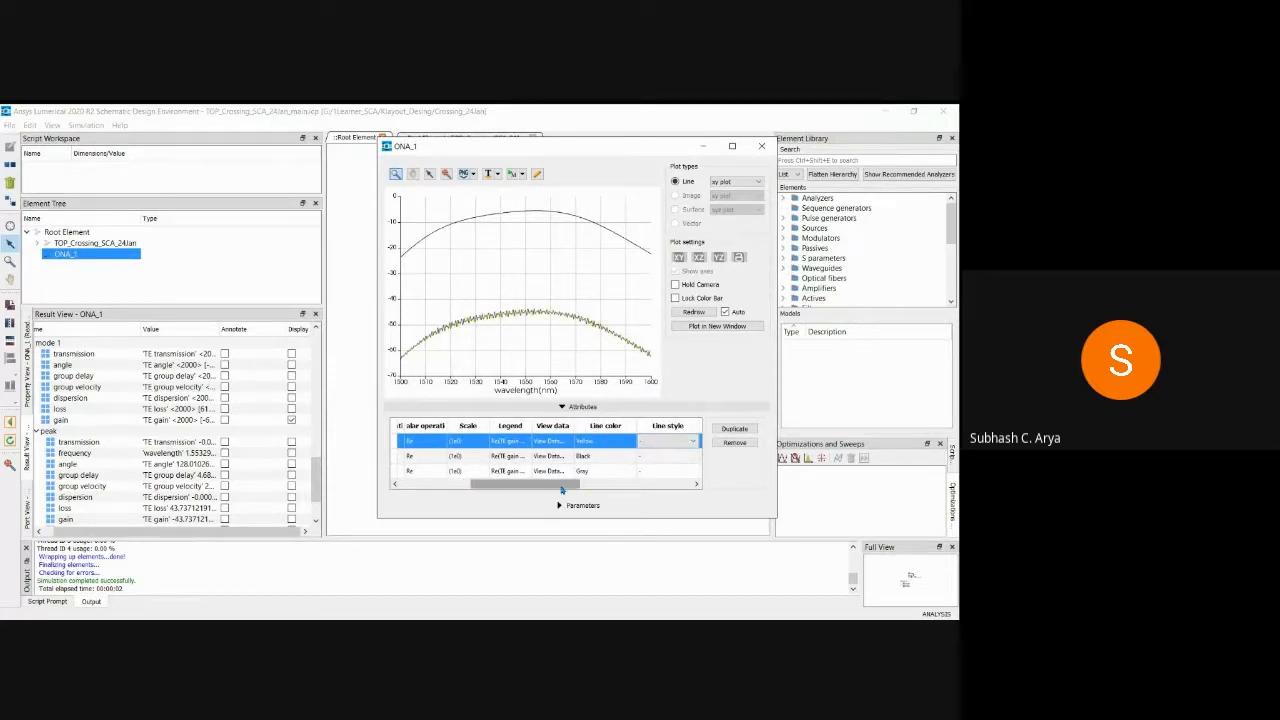
click(590, 486)
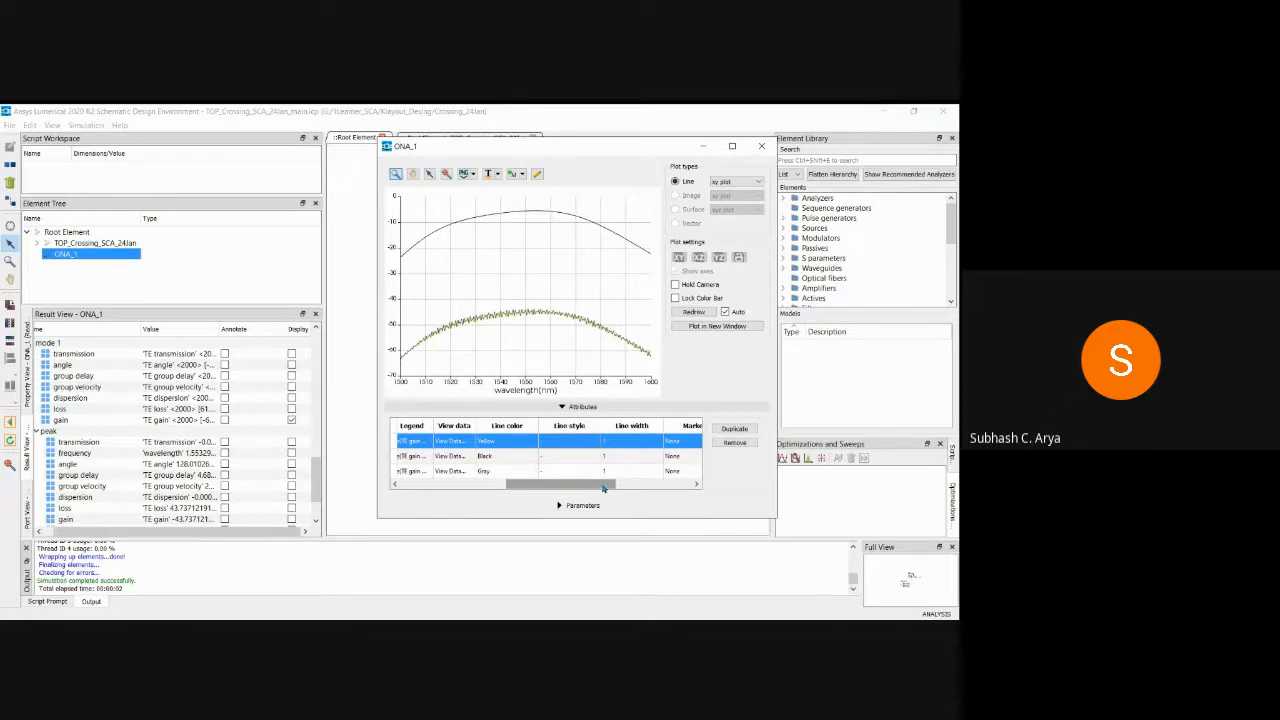
double_click(642, 441)
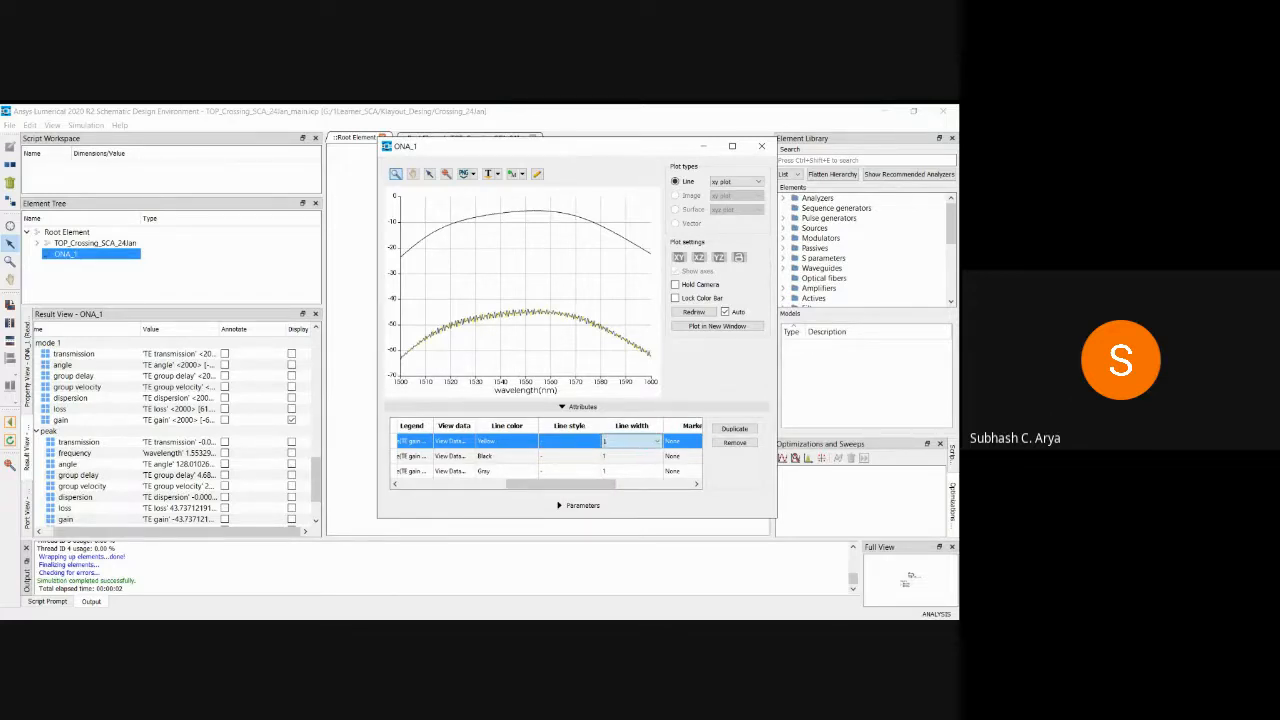
text(4)
key(Return)
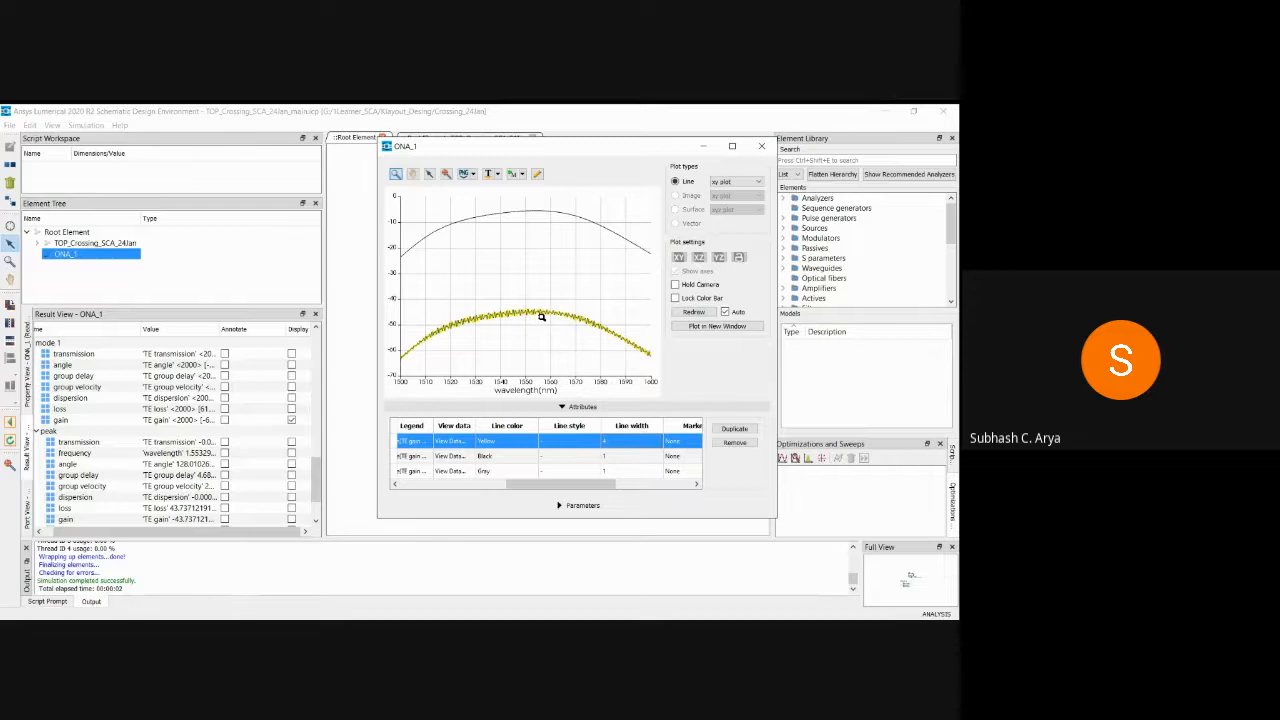
double_click(629, 457)
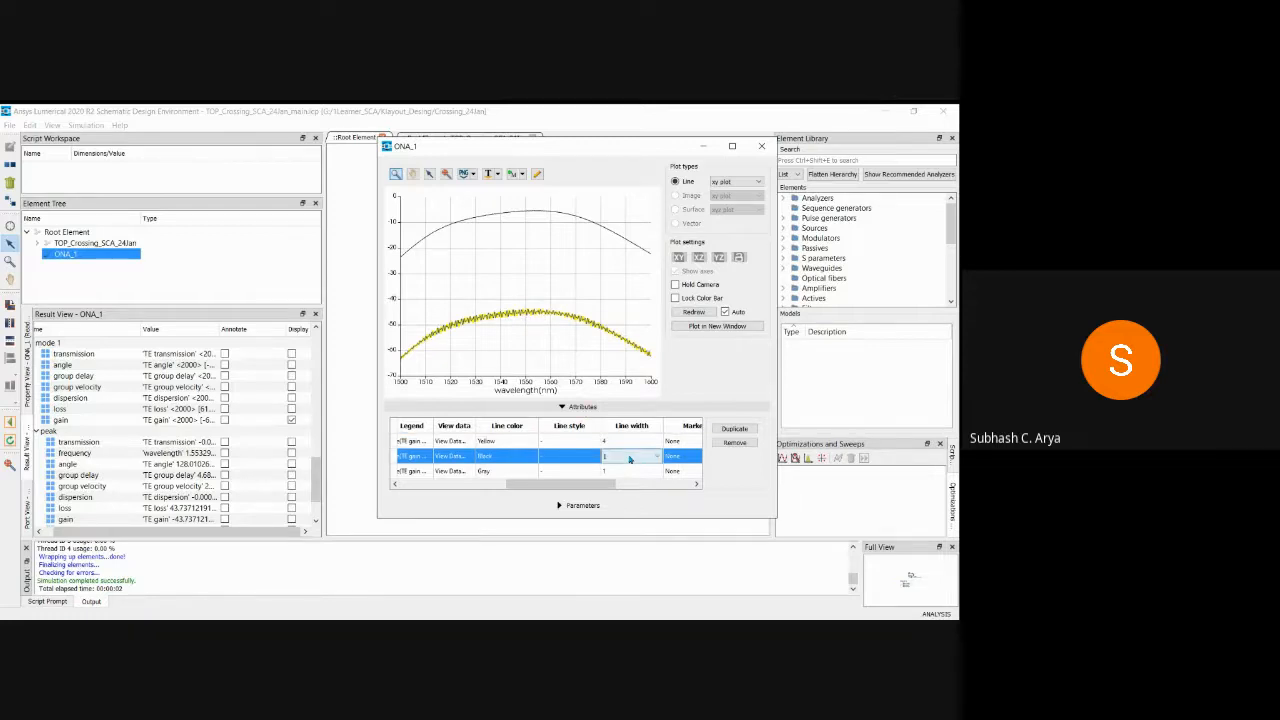
text(5)
key(Return)
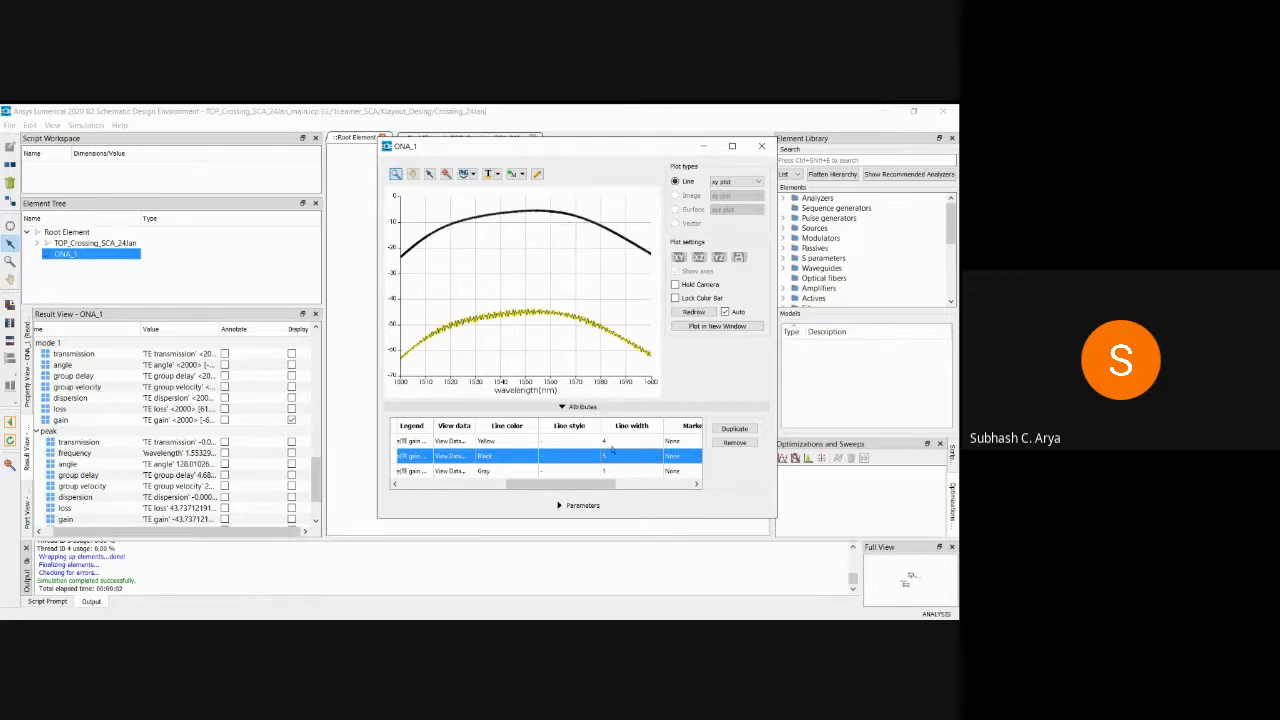
click(645, 472)
click(620, 518)
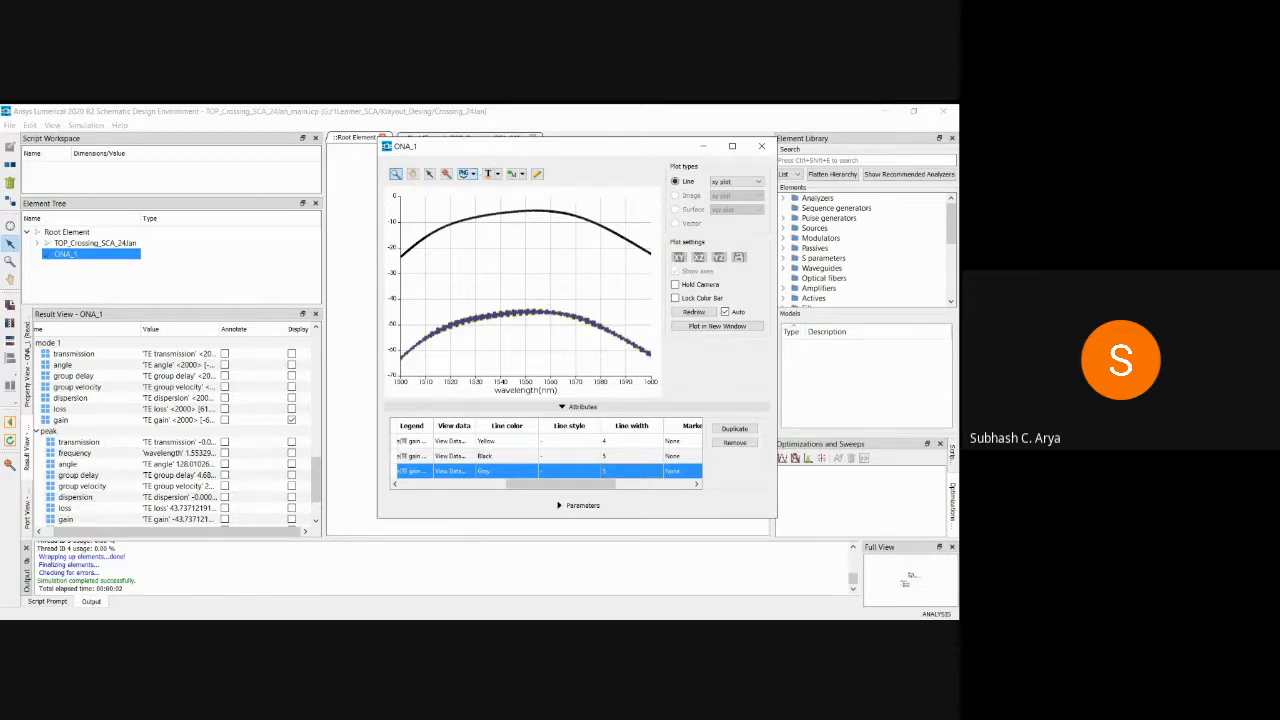
- Export the gain plot as a JPEG named TE_Mode_Crossing_Gain_Curve at the default image size, and close the plot
click(485, 203)
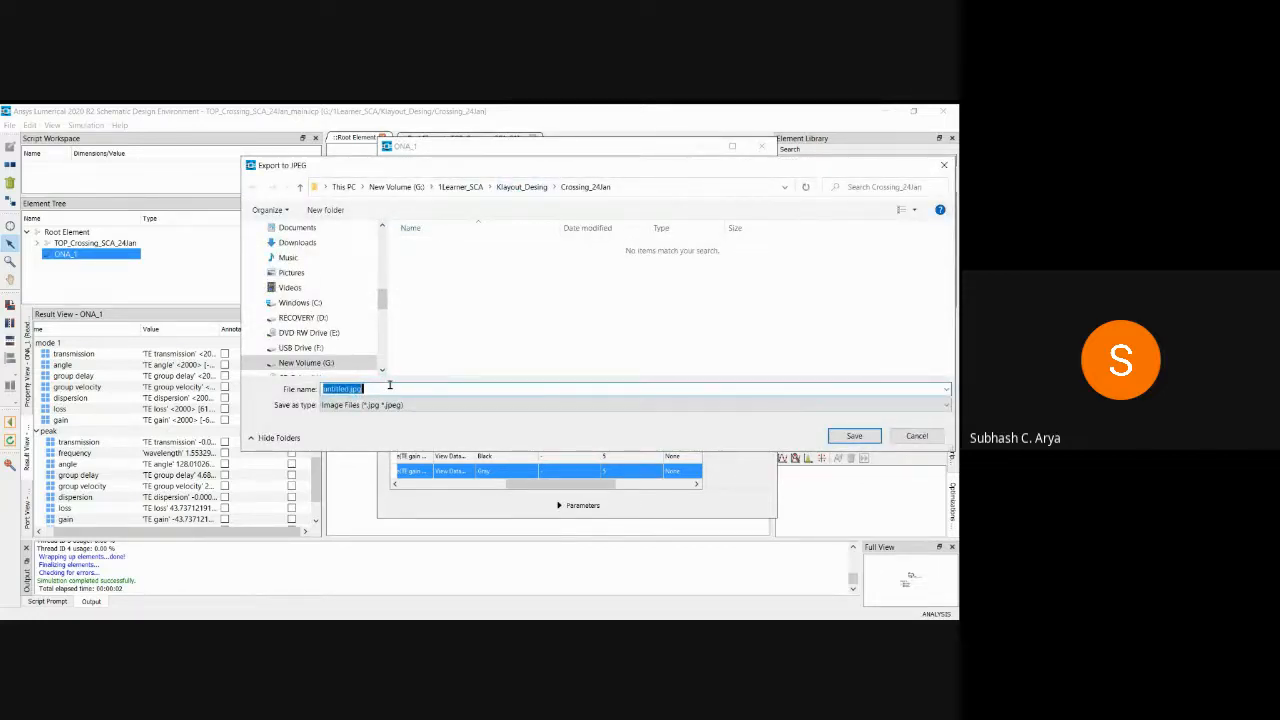
text(TE)
text(Mode)
key(BackSpace)
key(BackSpace)
key(BackSpace)
key(BackSpace)
text(_Mode_Crossing_Gain_)
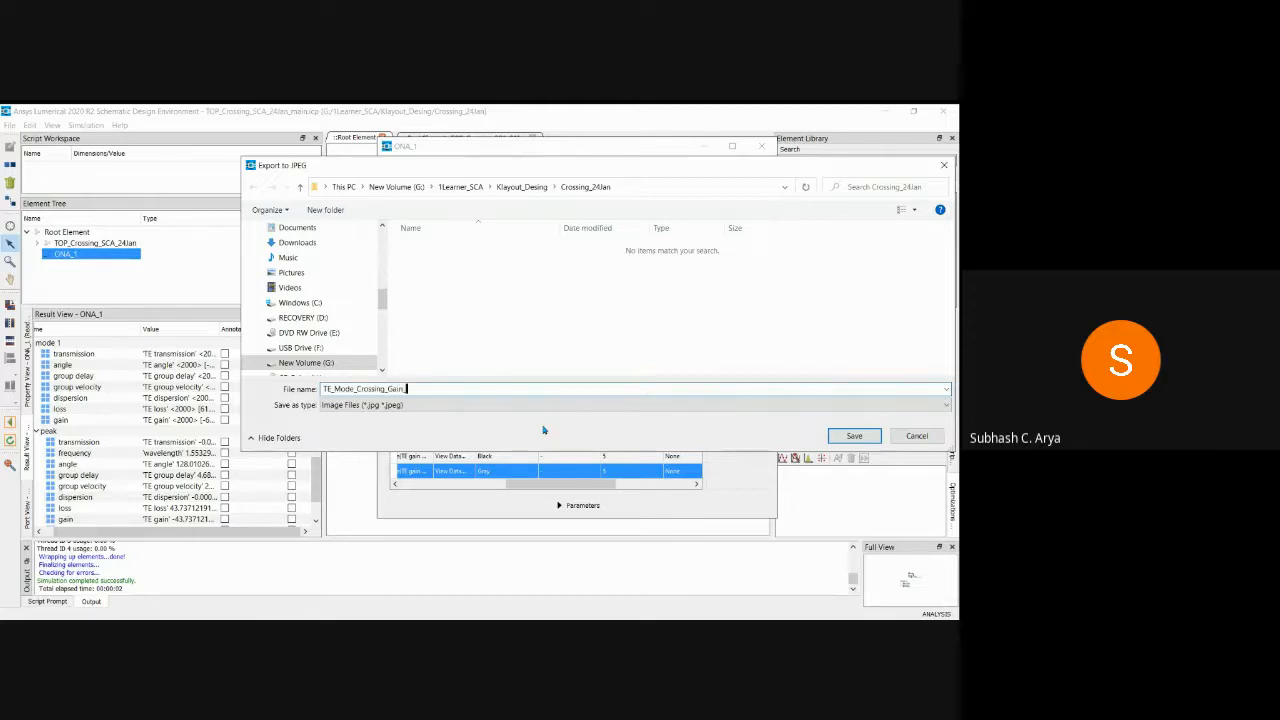
text(Curve)
click(852, 436)
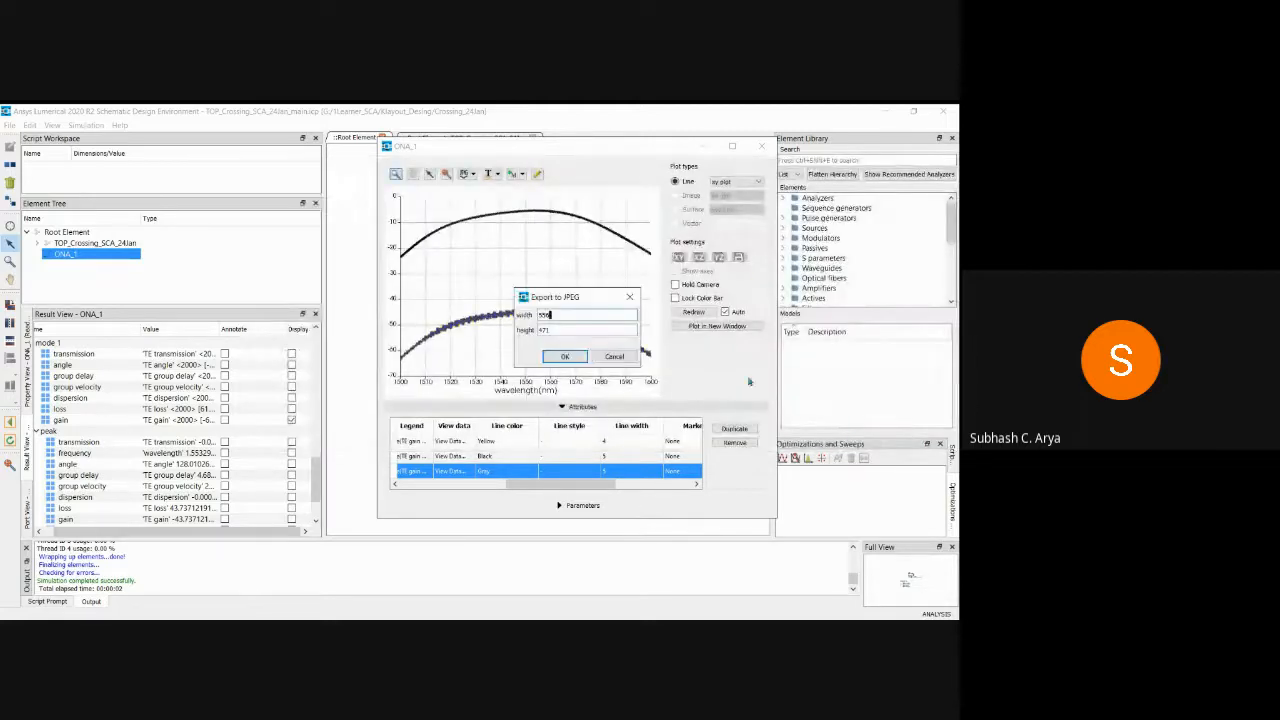
click(564, 357)
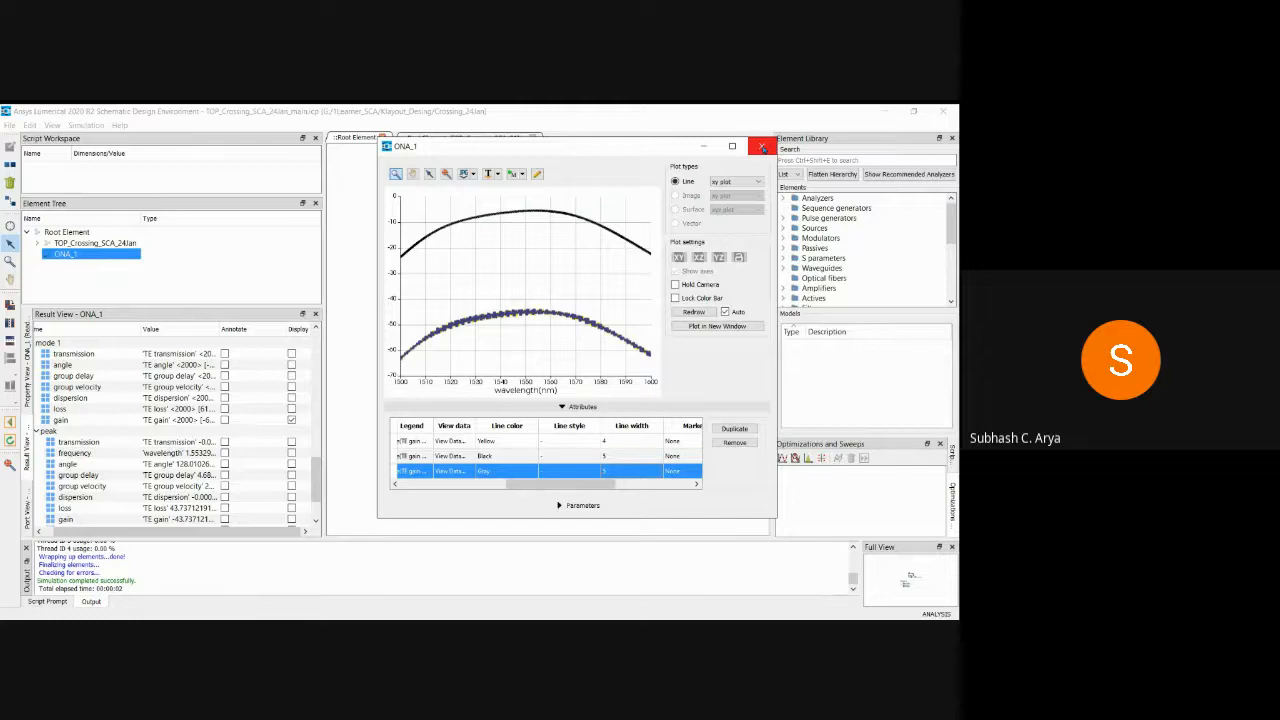
click(762, 147)
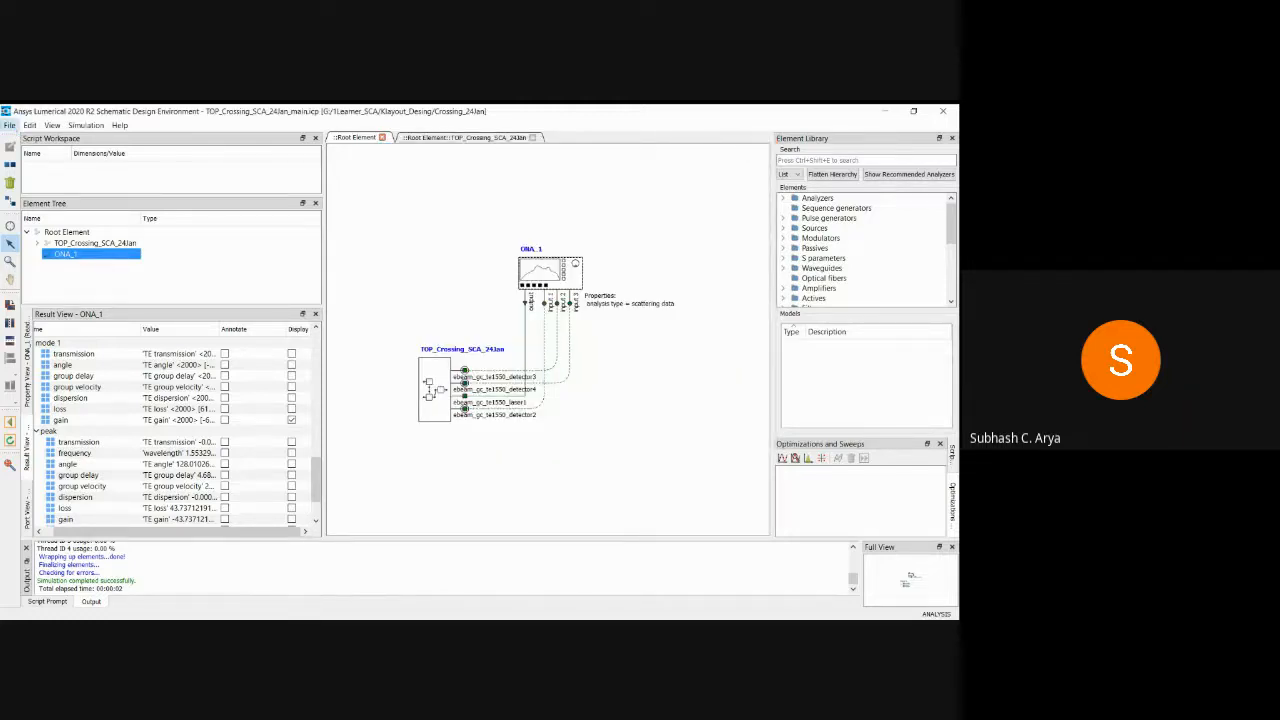
- Save the INTERCONNECT project under a new file name with _TE_ inserted into the existing name
click(31, 218)
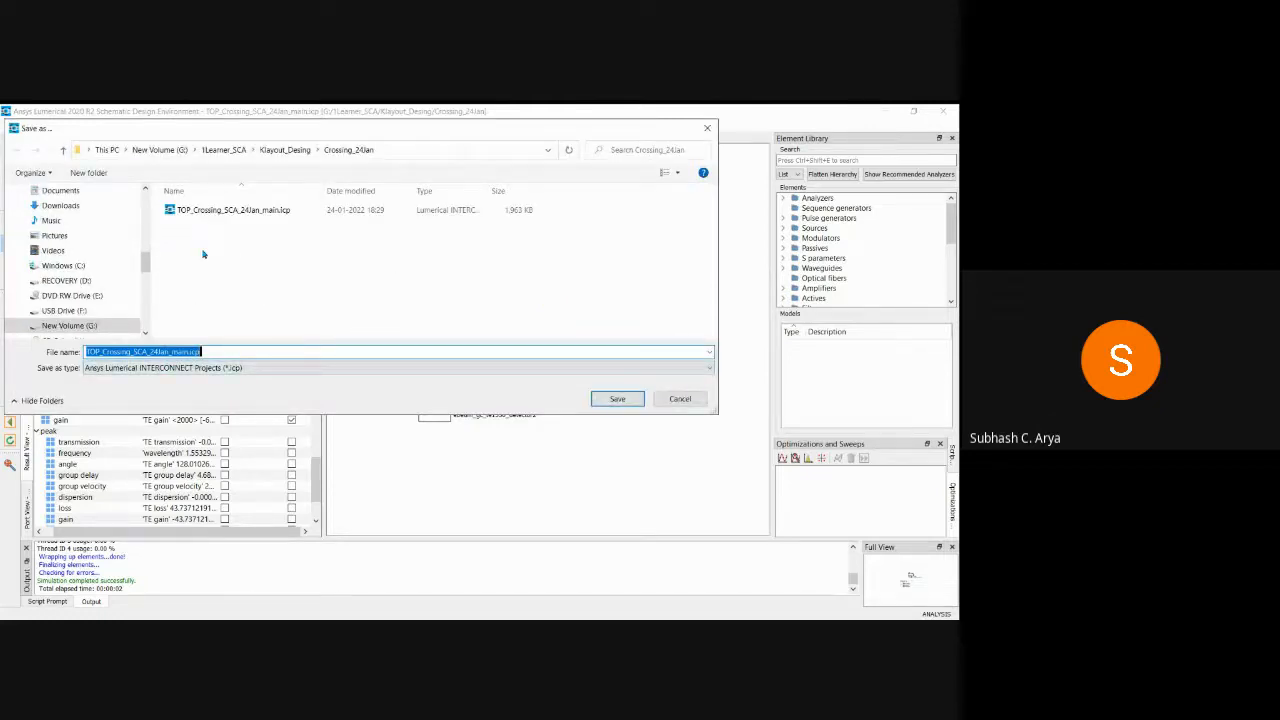
click(146, 352)
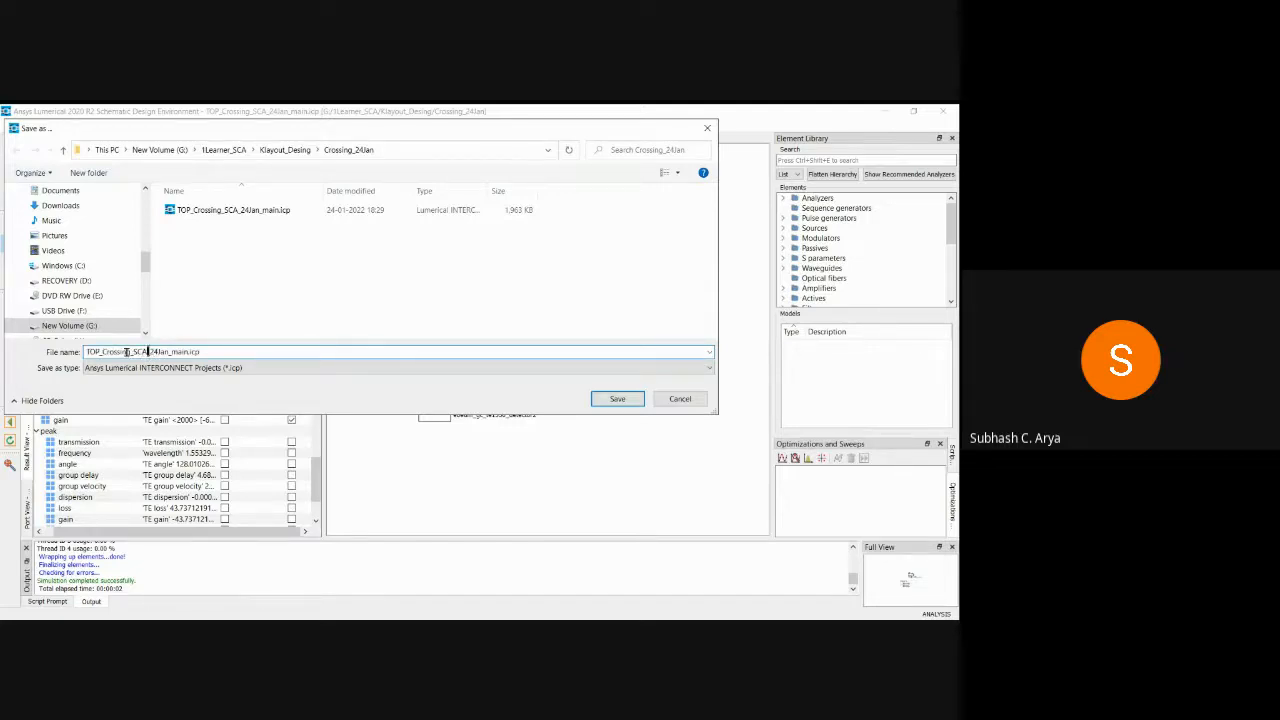
click(127, 352)
text(_TE_)
click(616, 399)
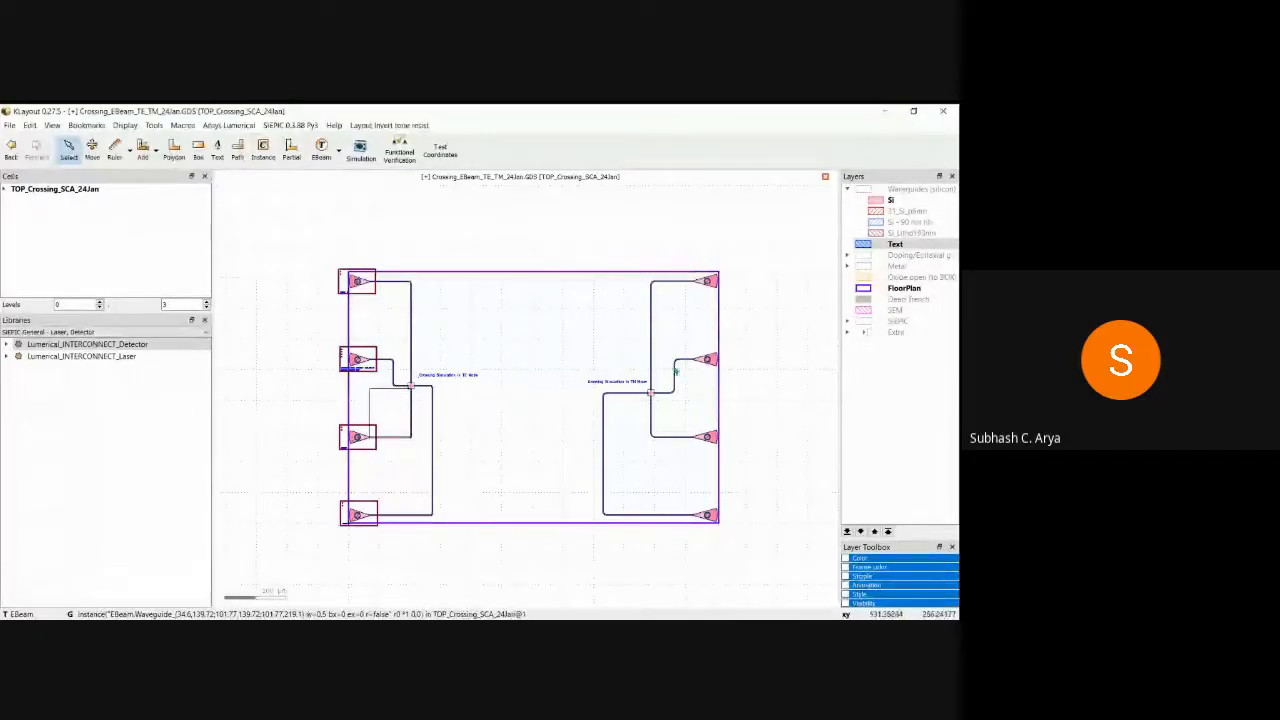
- In the KLayout crossing layout, delete the laser and the three detectors from the TE circuit's grating couplers
scroll(386, 377, down, 3)
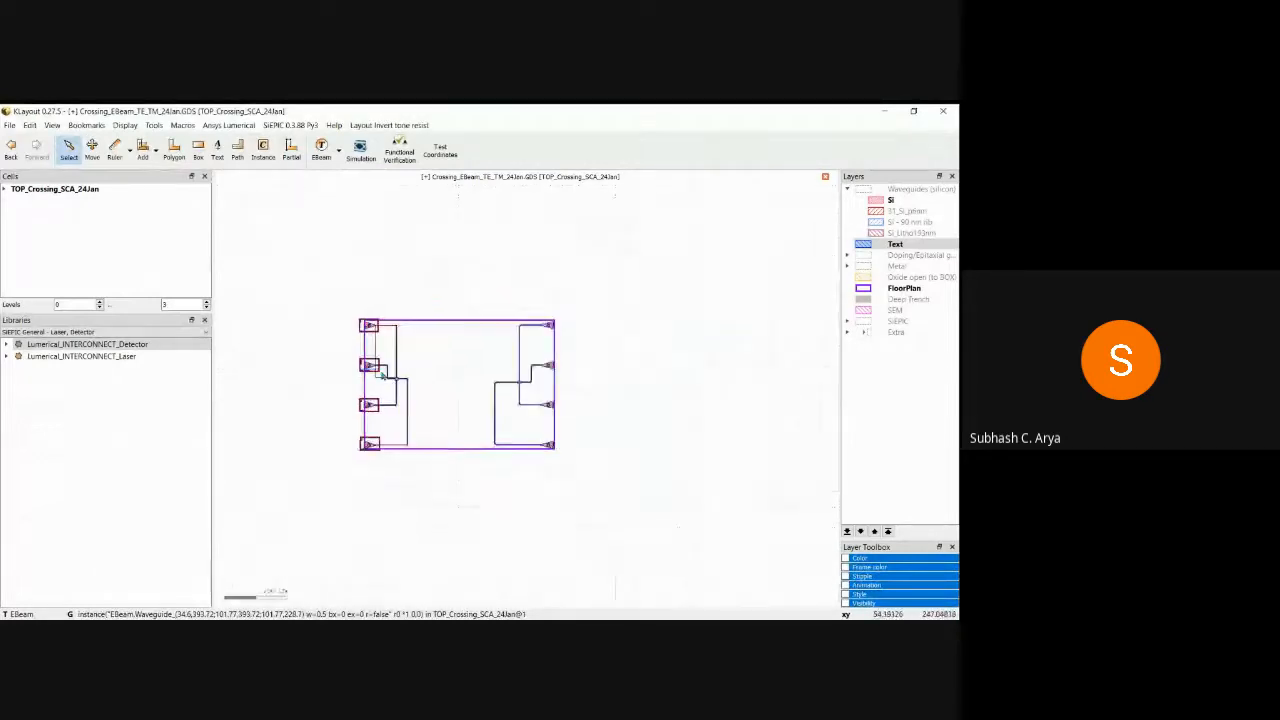
scroll(383, 373, up, 1)
scroll(381, 371, down, 1)
scroll(395, 367, down, 3)
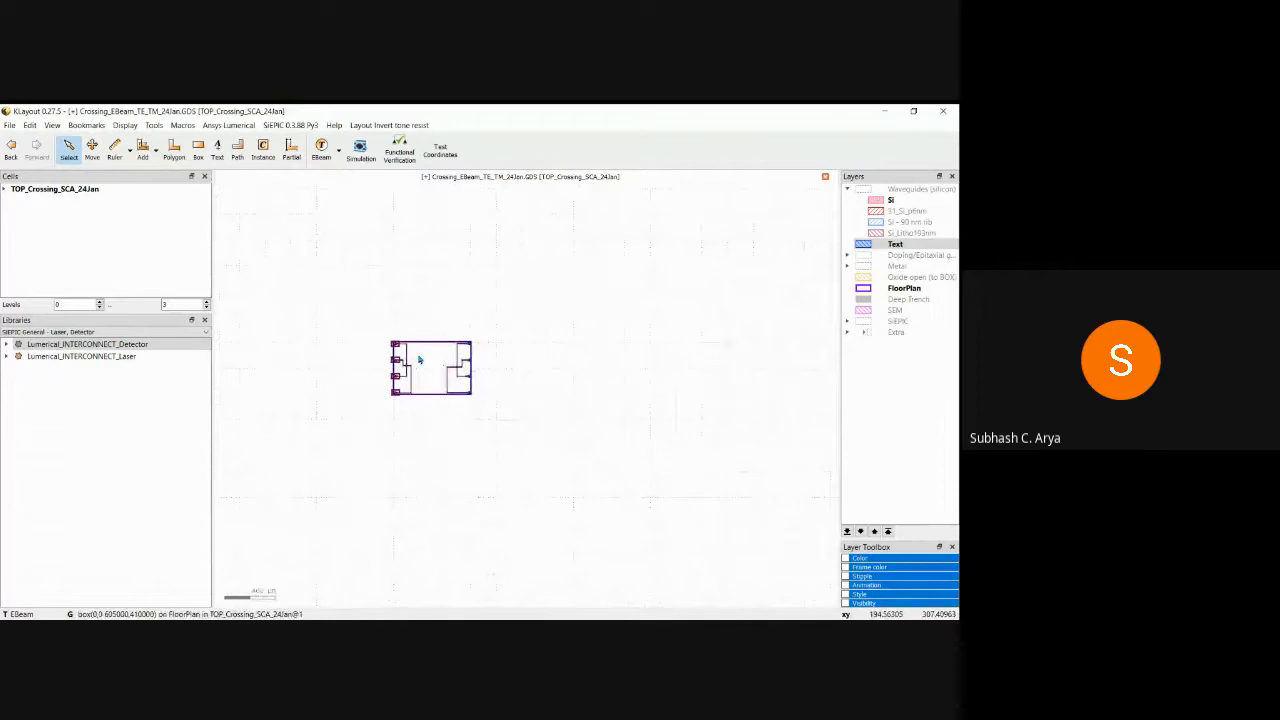
key(F2)
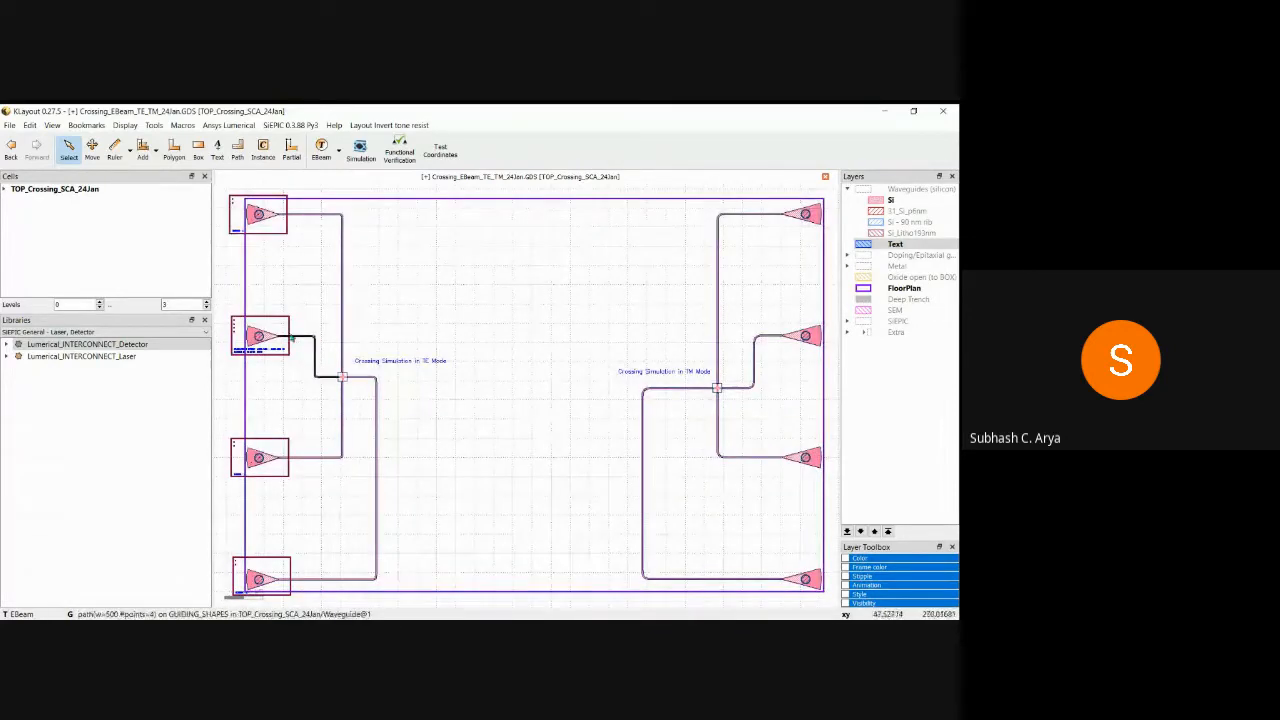
click(281, 328)
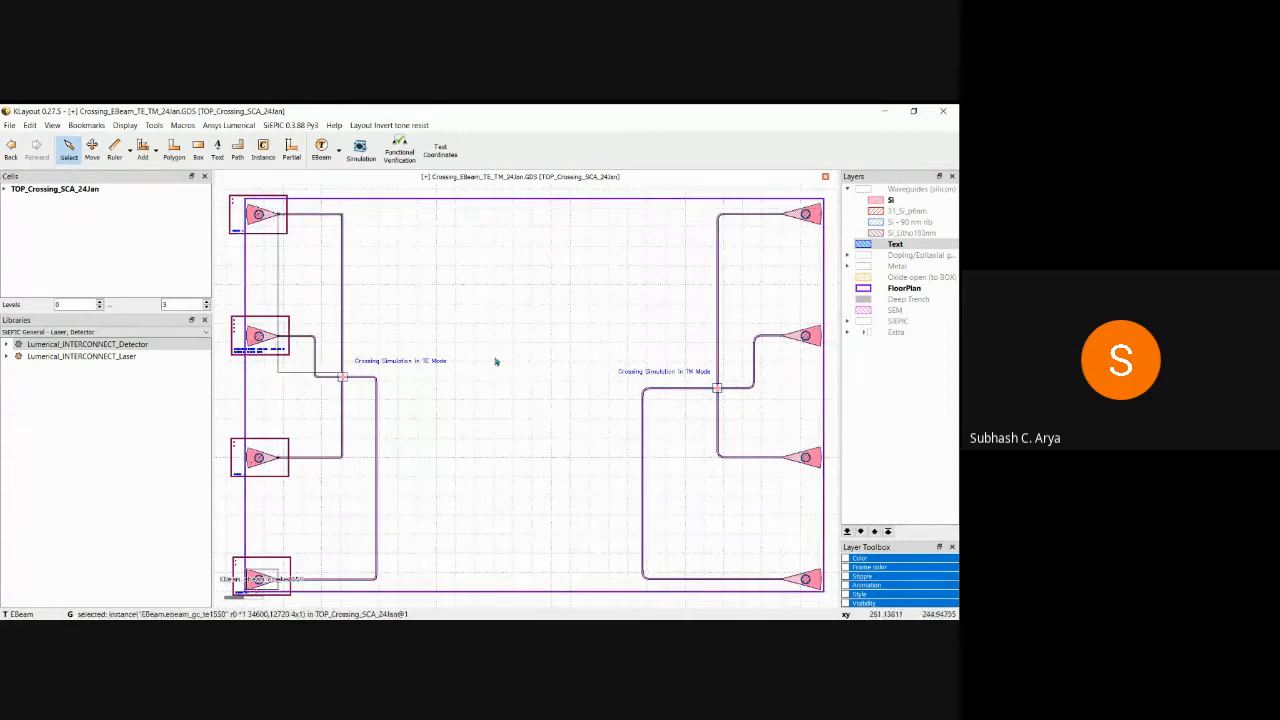
click(286, 366)
click(267, 360)
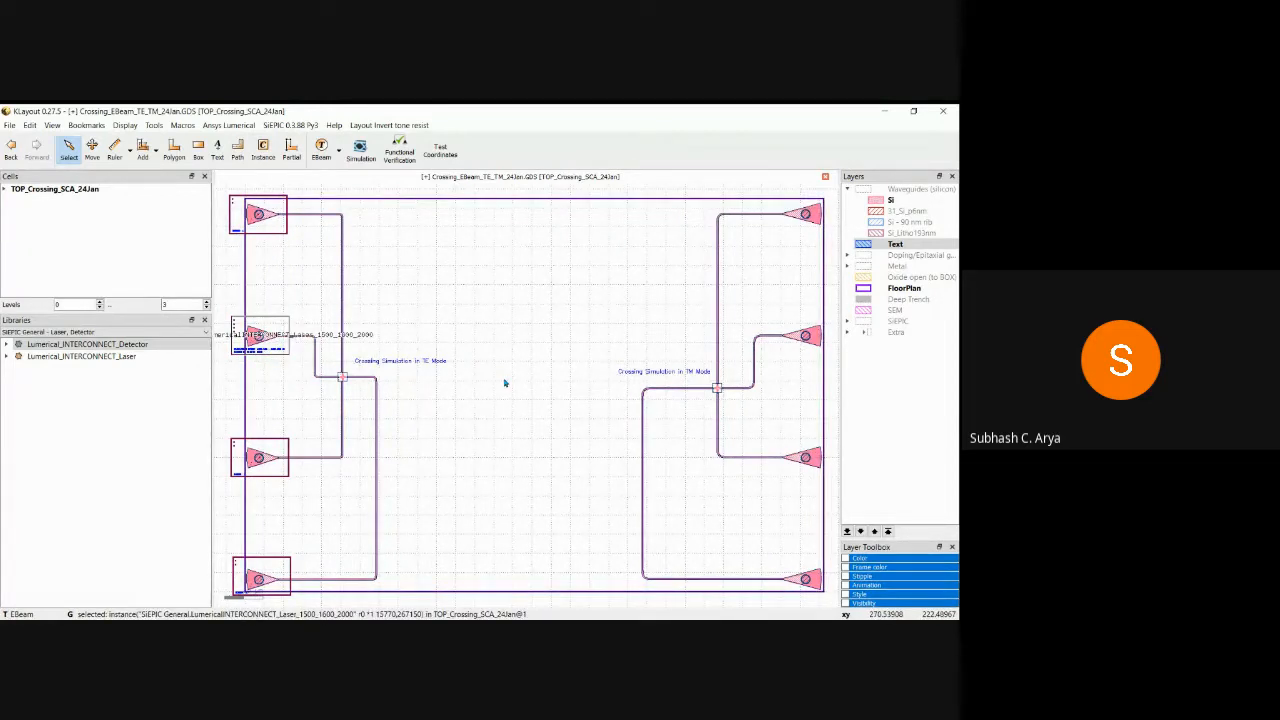
key(Delete)
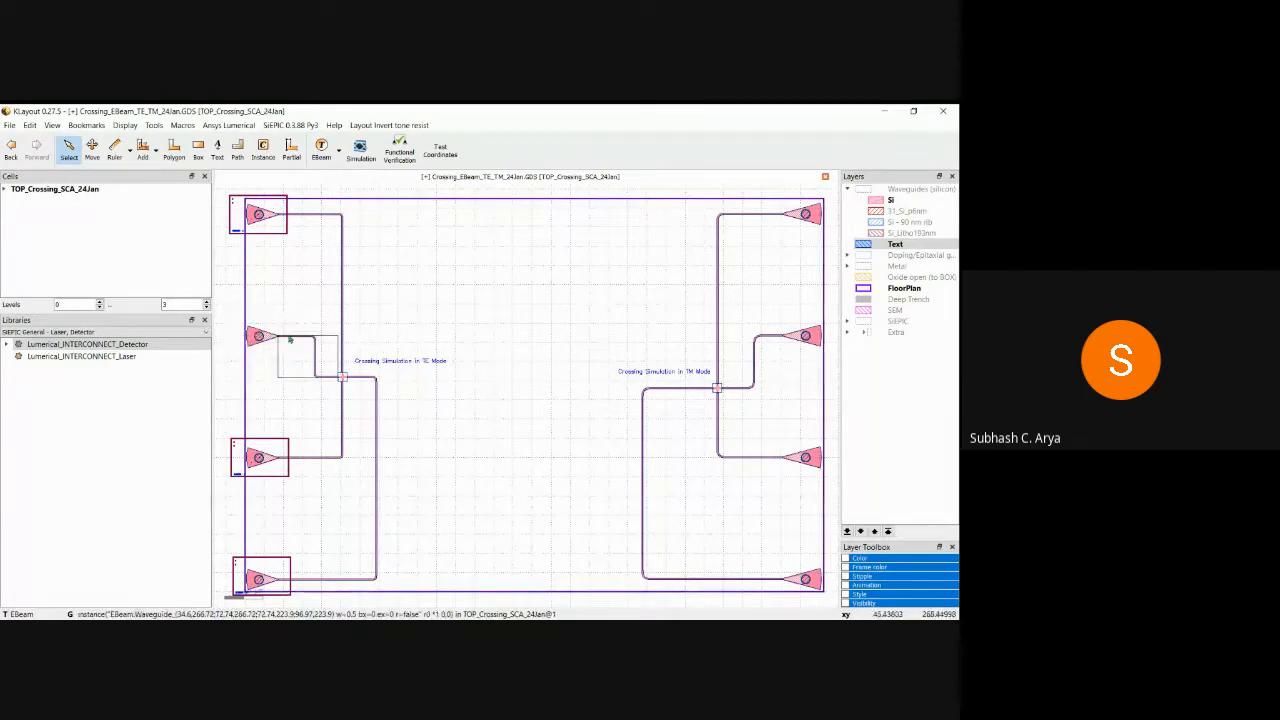
click(265, 234)
key(Delete)
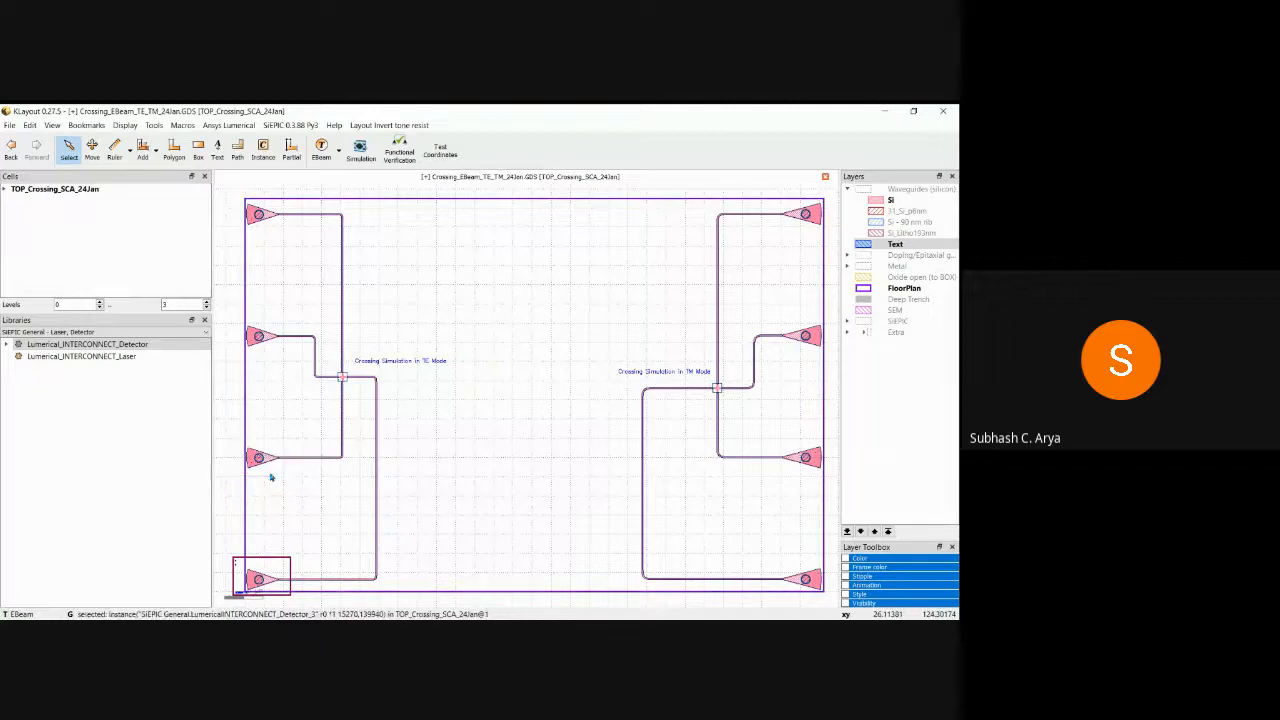
click(285, 570)
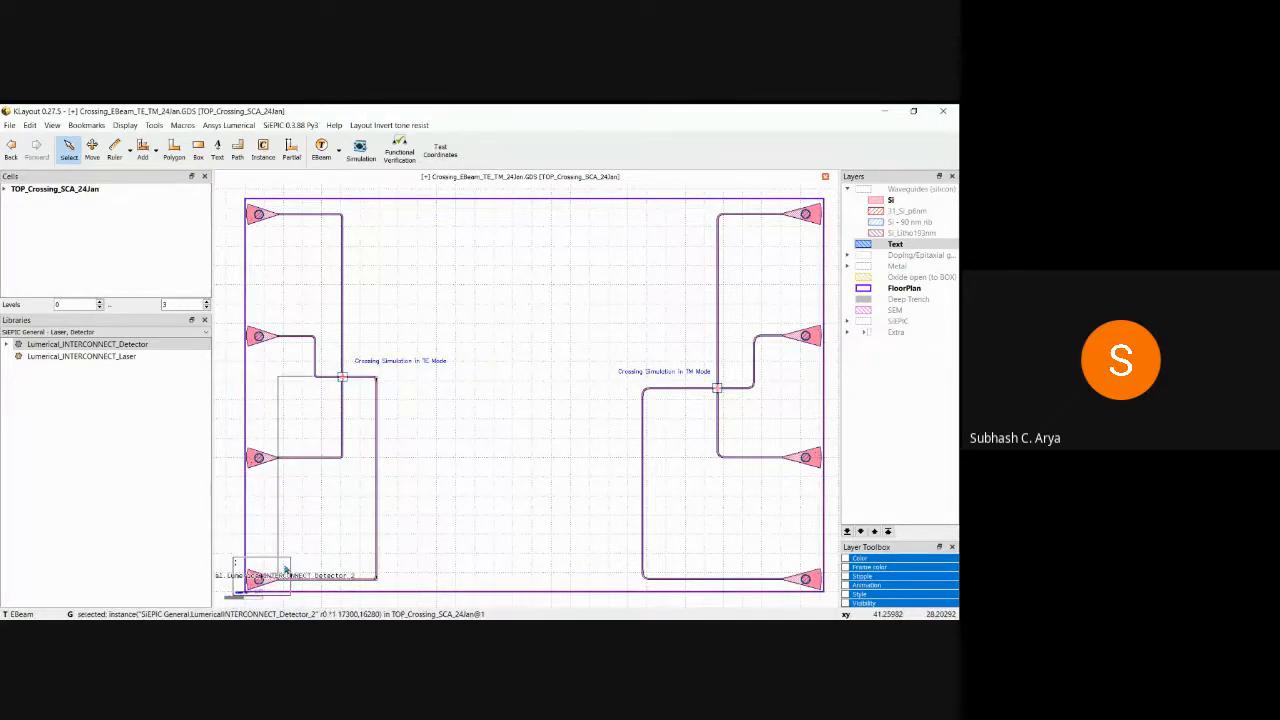
key(Delete)
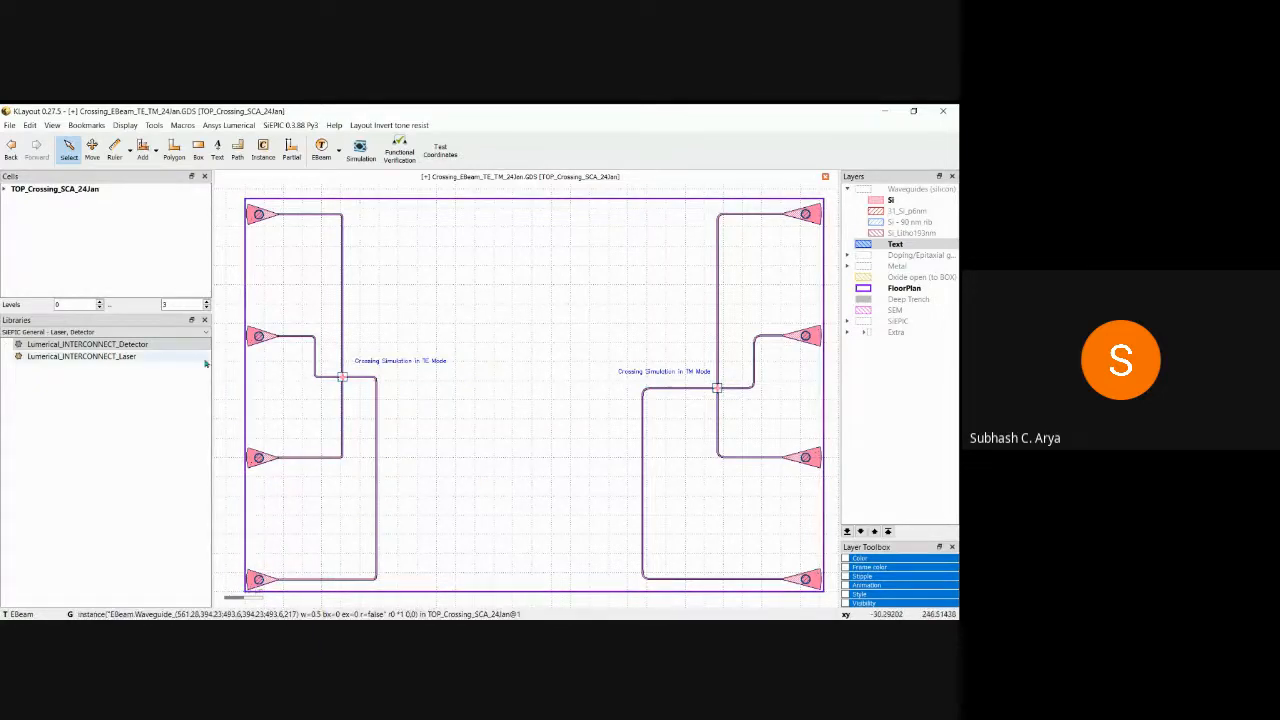
- Place a Lumerical_INTERCONNECT_Laser with orthogonal identifier 2 (TM) on the TM circuit's second grating coupler from the top
click(111, 358)
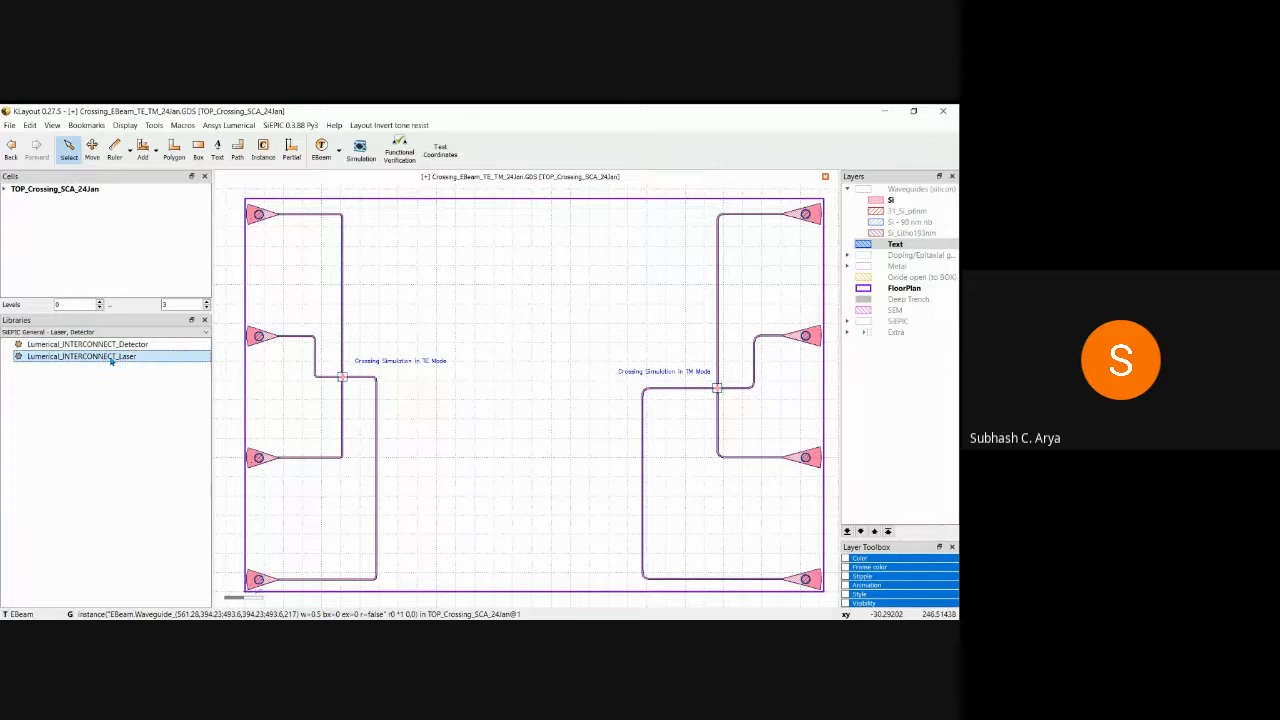
double_click(145, 358)
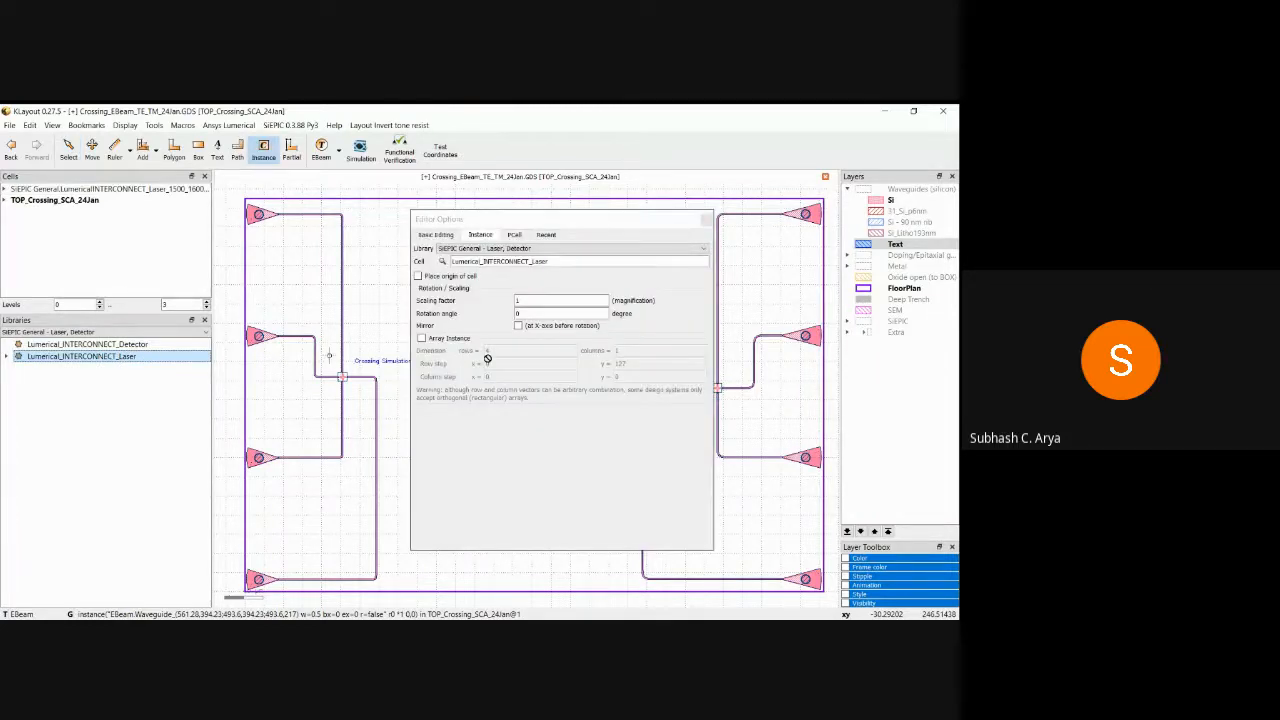
click(514, 234)
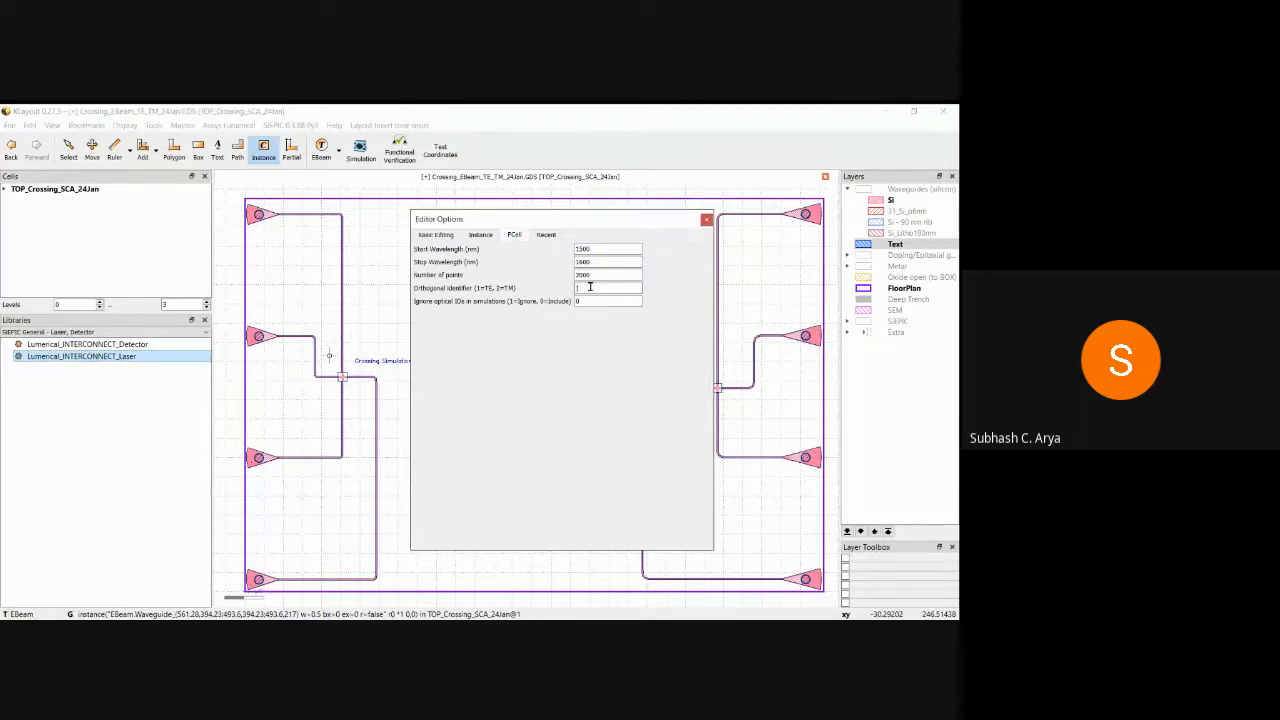
text(2)
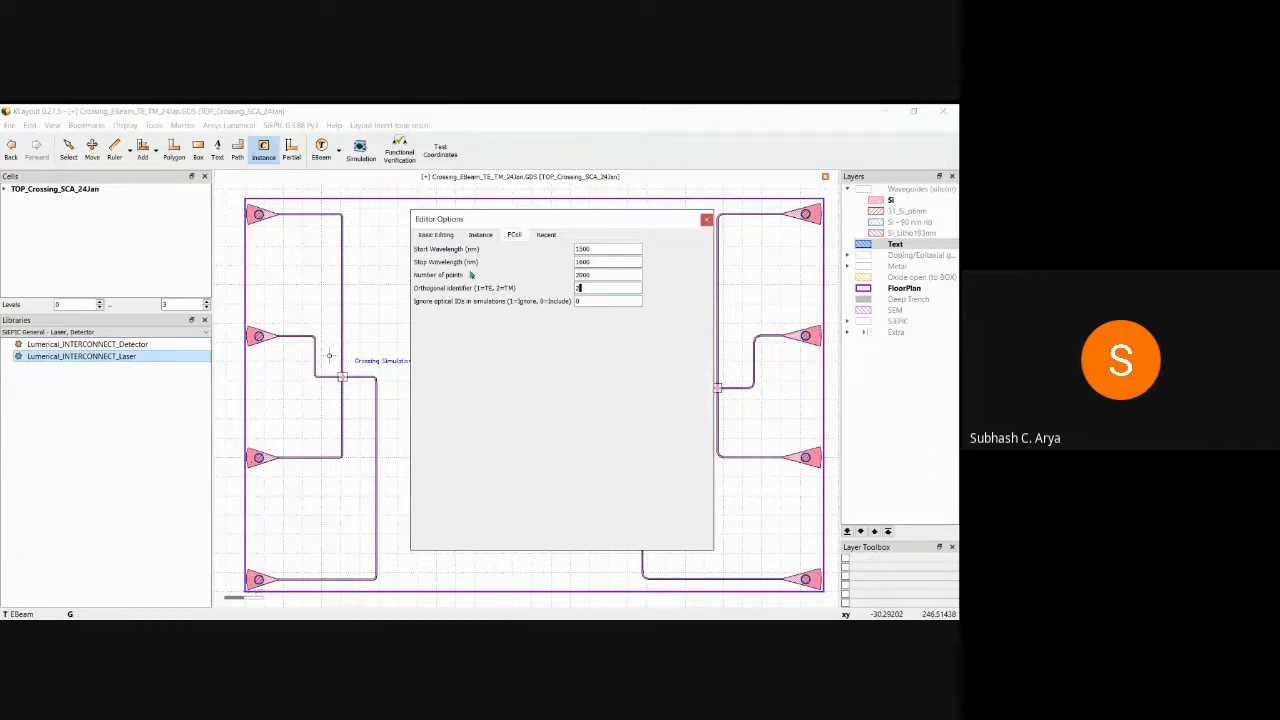
click(706, 220)
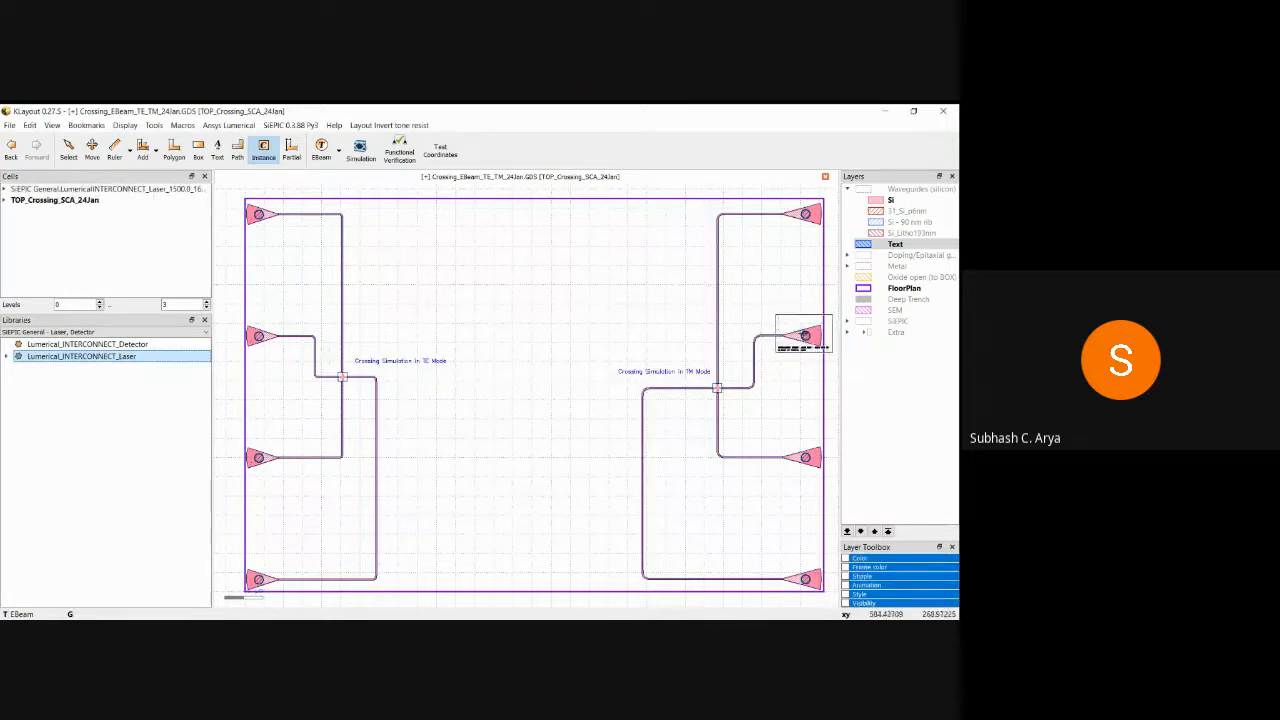
click(803, 335)
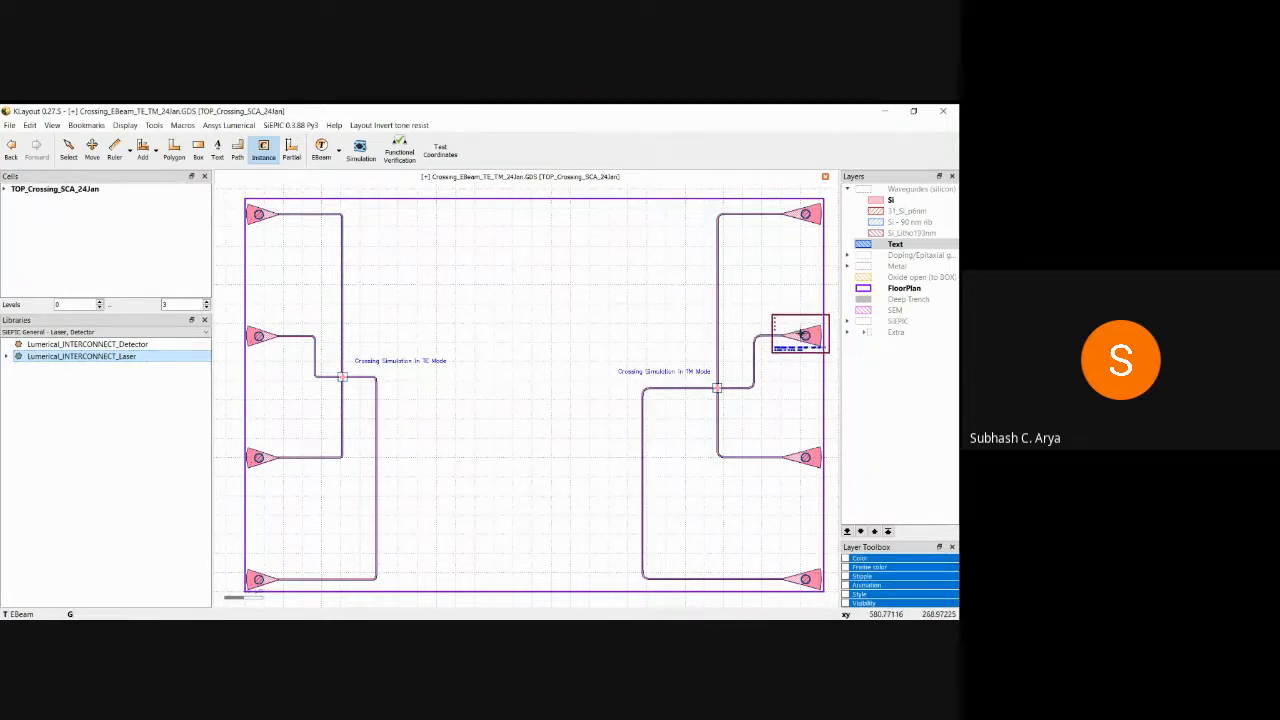
key(Escape)
- Place Lumerical_INTERCONNECT_Detector instances on the TM circuit's first, third and fourth grating couplers from the top
click(134, 345)
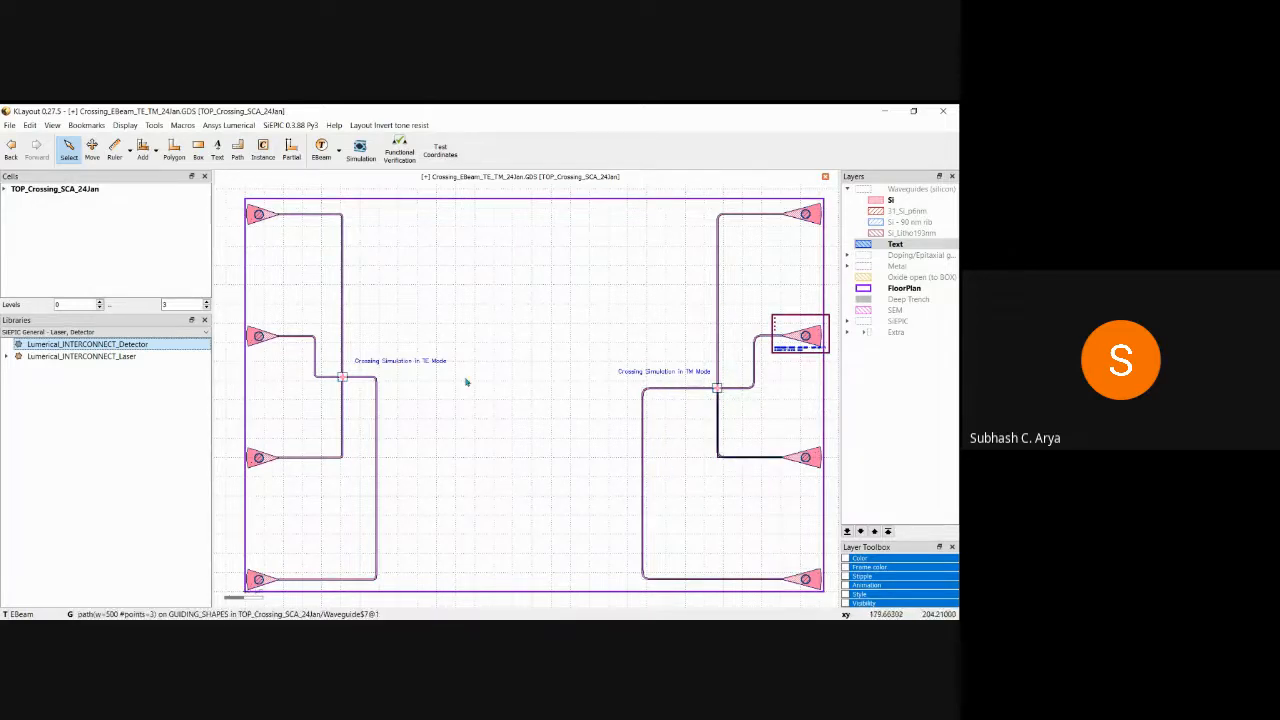
double_click(117, 347)
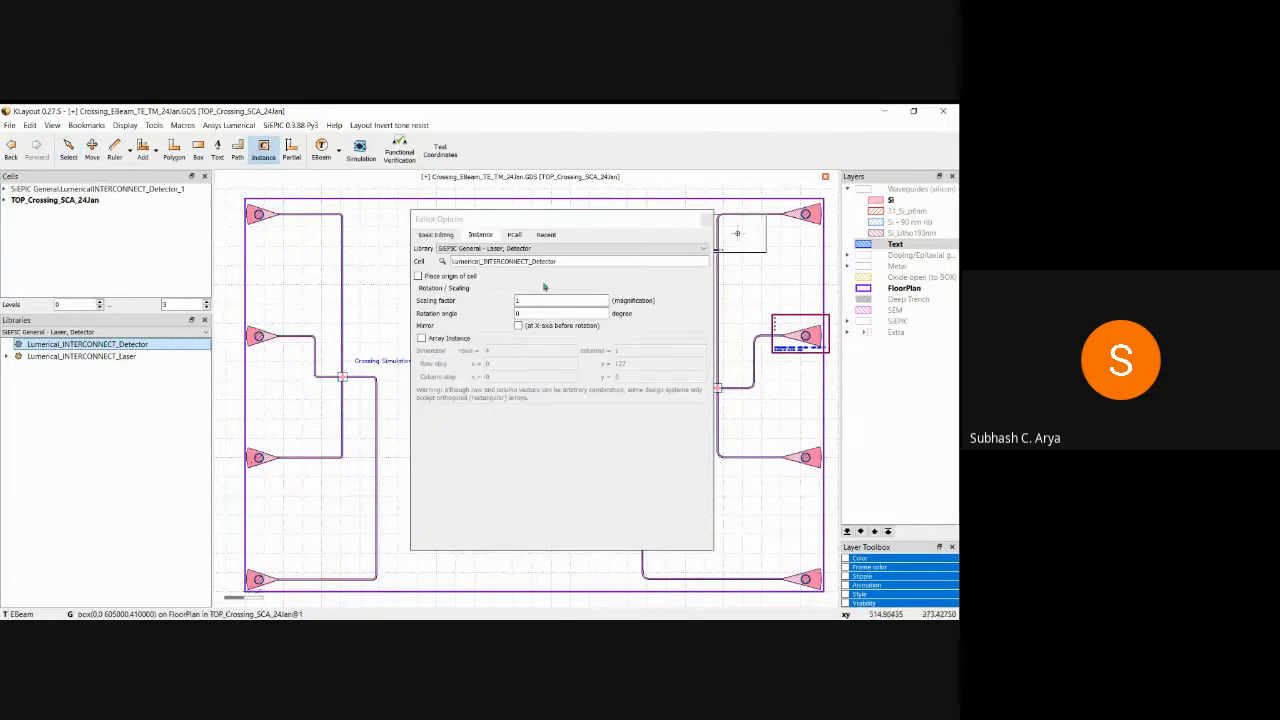
click(707, 220)
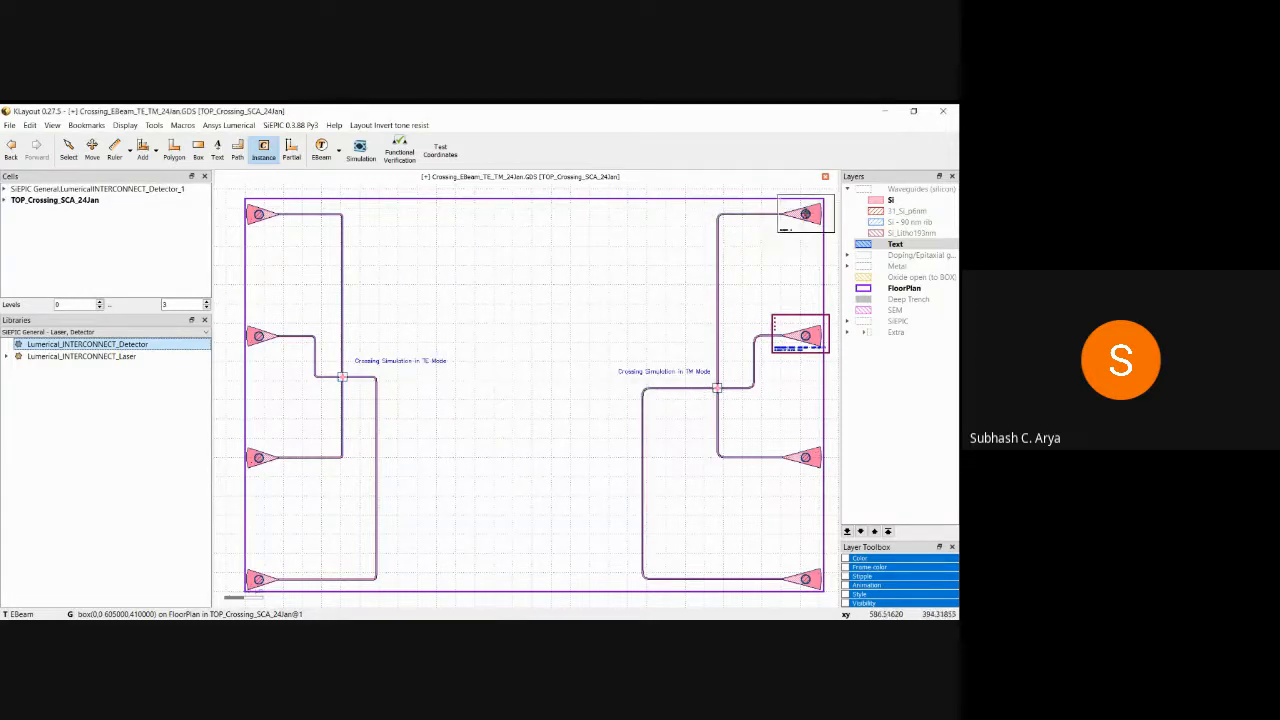
click(804, 213)
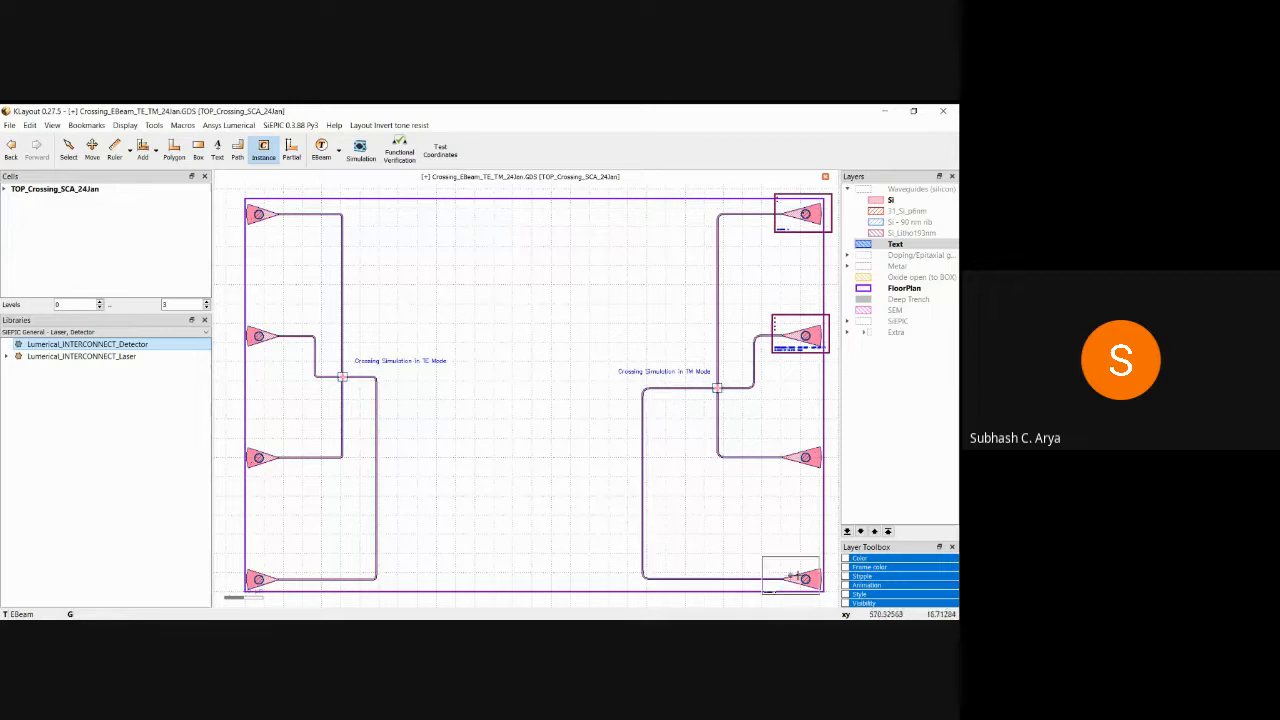
click(804, 578)
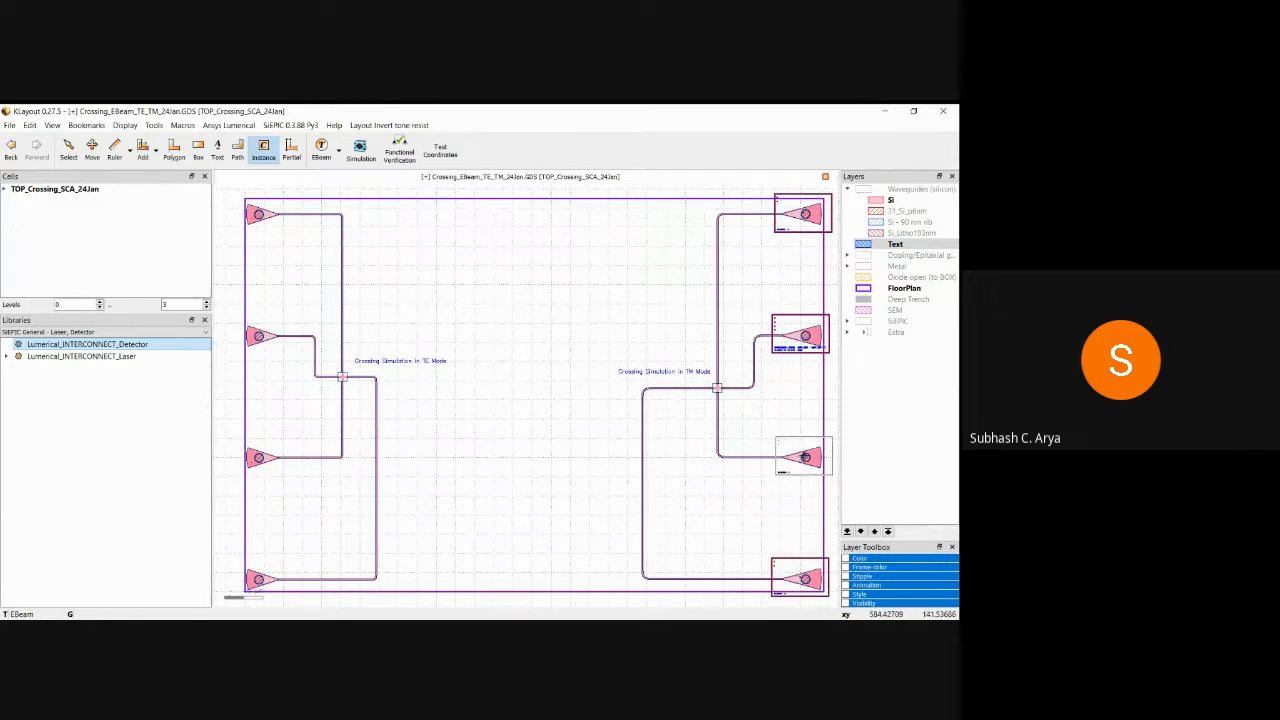
click(804, 457)
key(Escape)
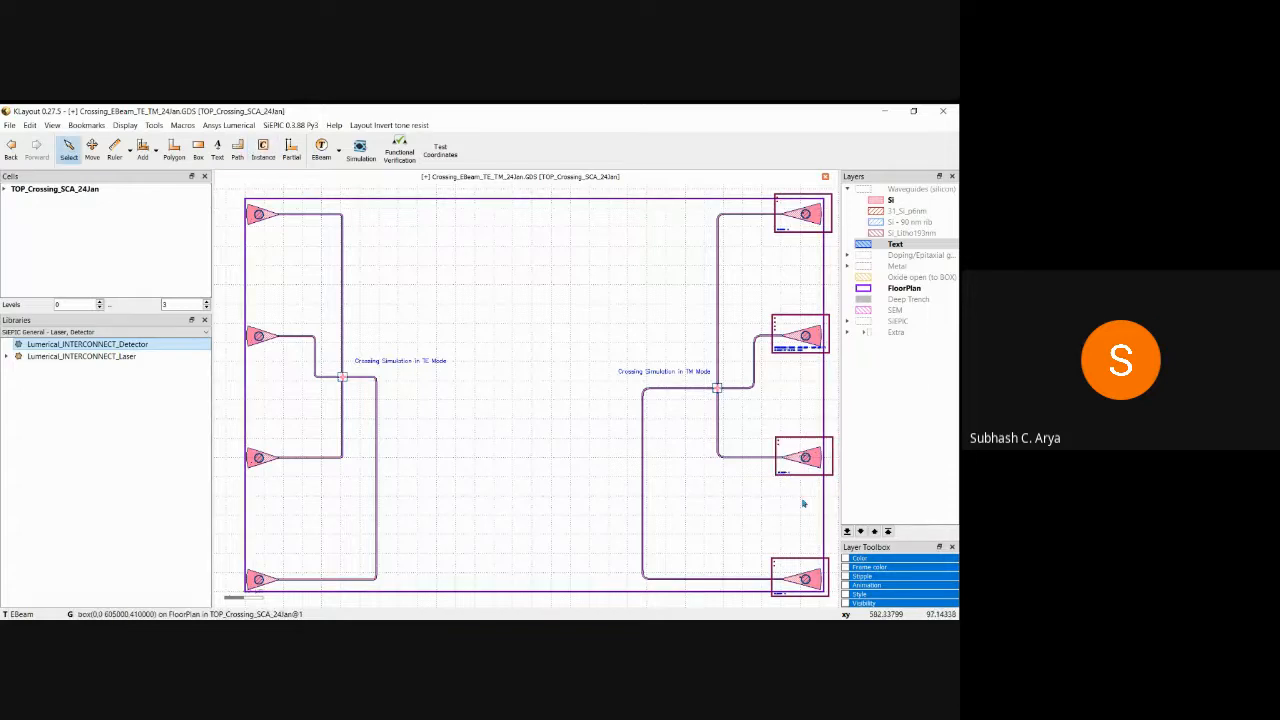
- Check the instance properties of the detectors on the TM circuit's fourth and third grating couplers from the top
click(790, 572)
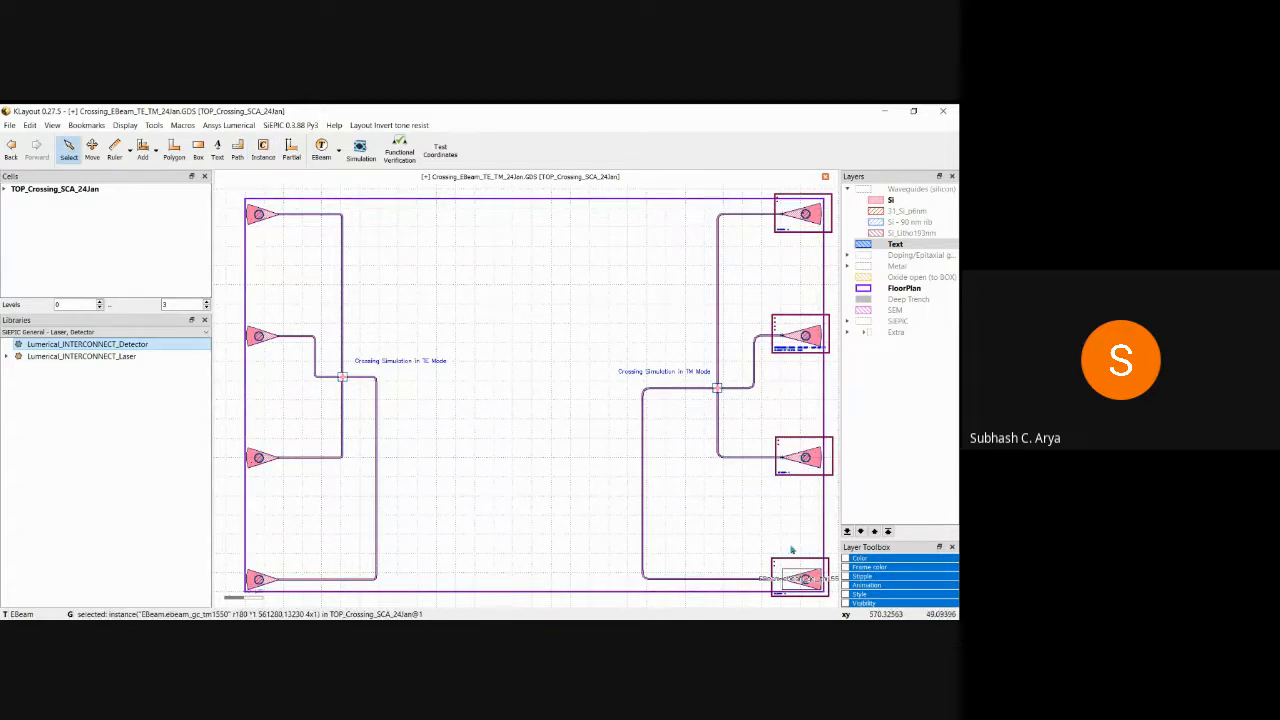
click(742, 540)
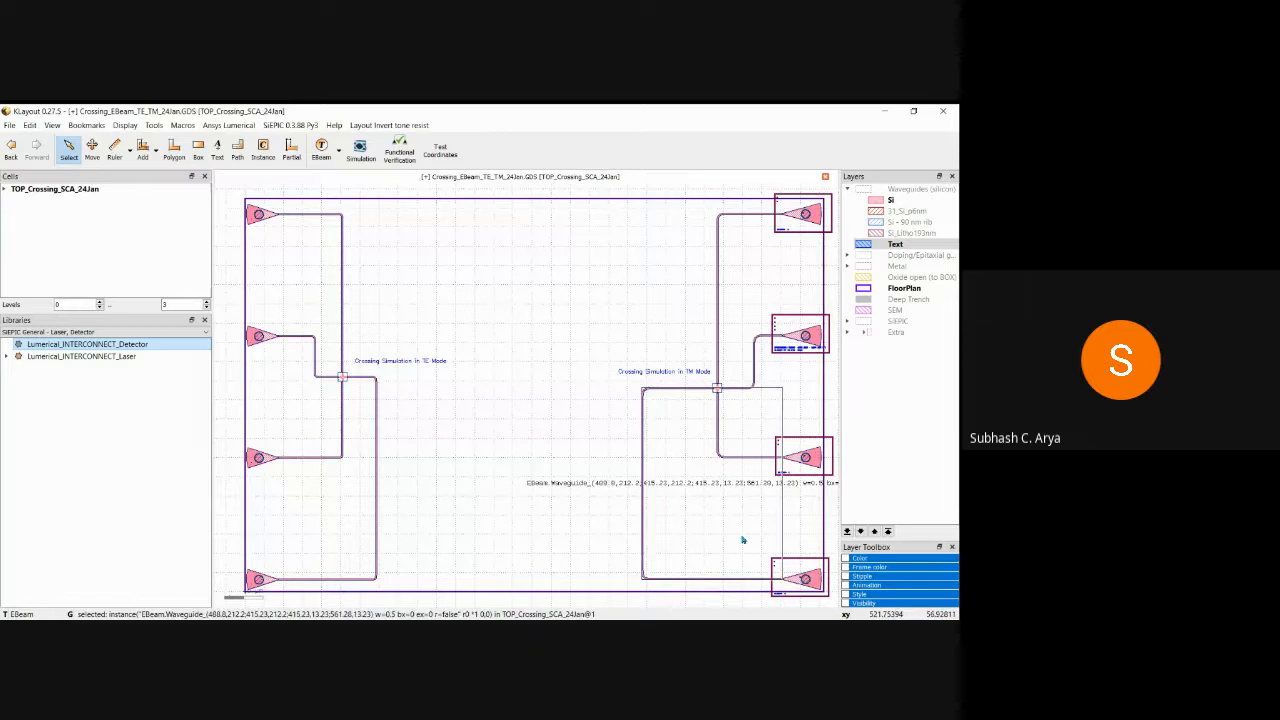
click(792, 568)
key(q)
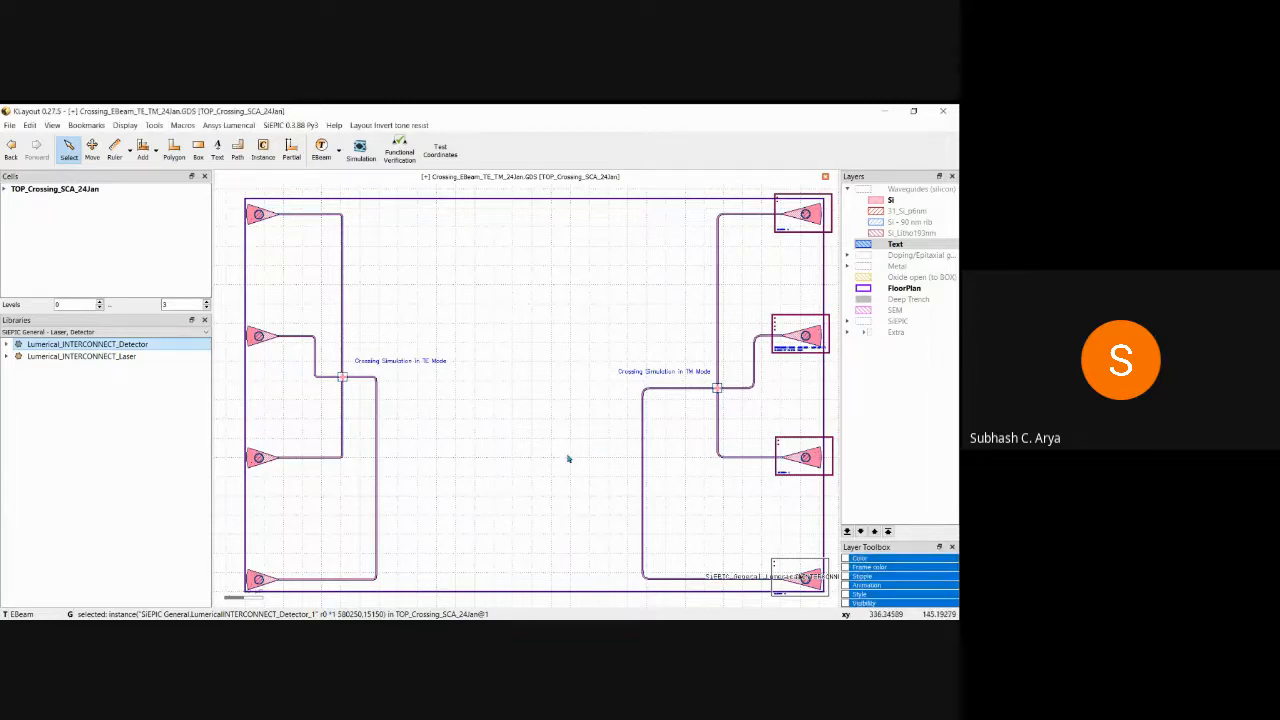
click(600, 433)
click(783, 472)
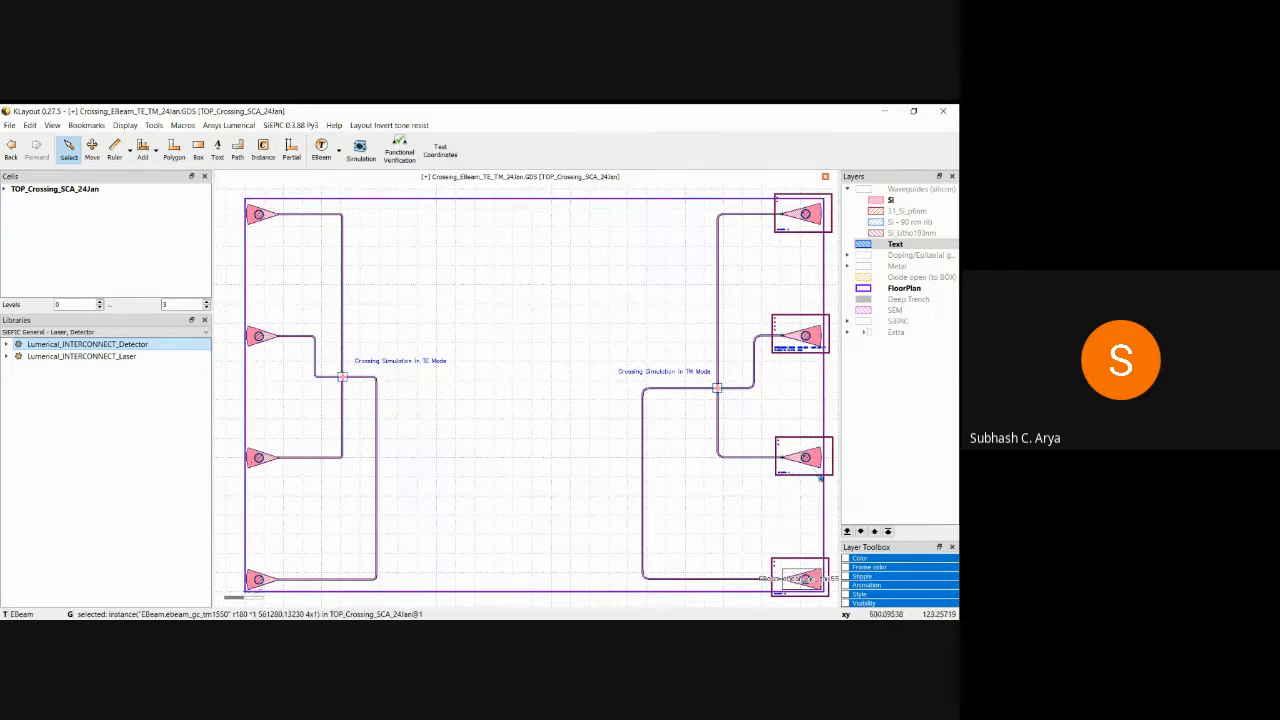
click(820, 477)
key(q)
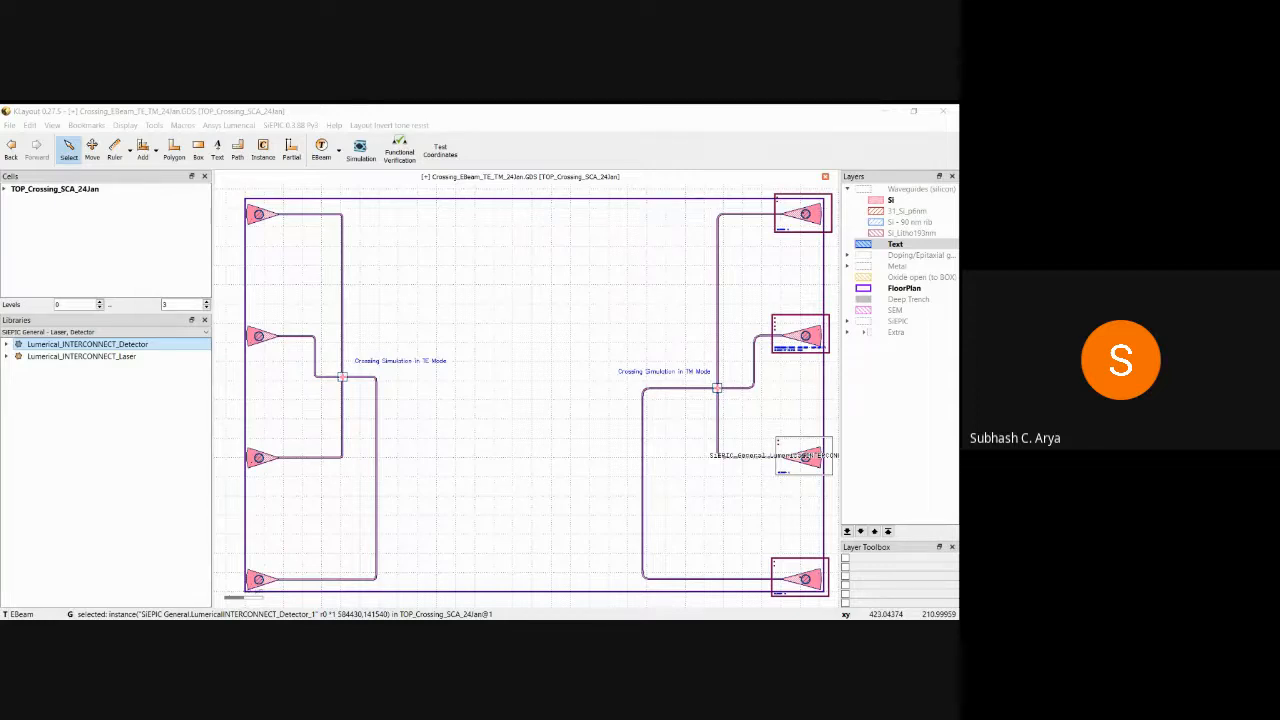
click(551, 517)
click(644, 475)
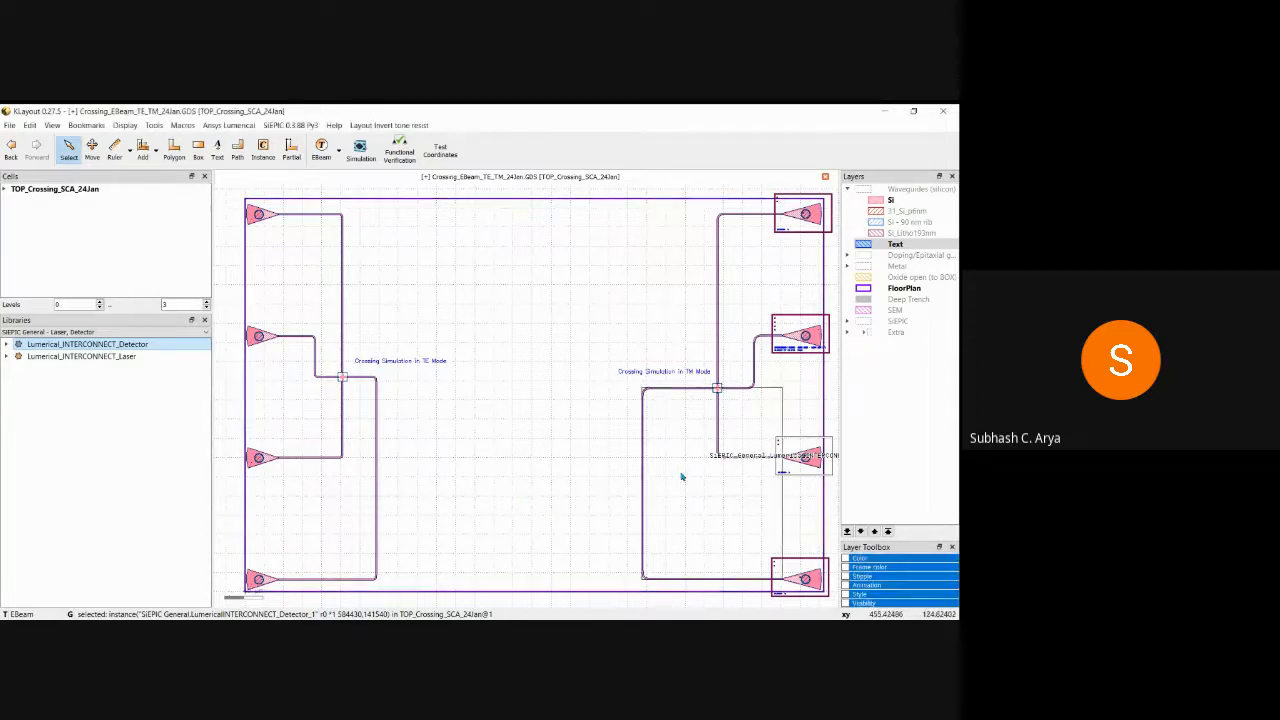
click(514, 303)
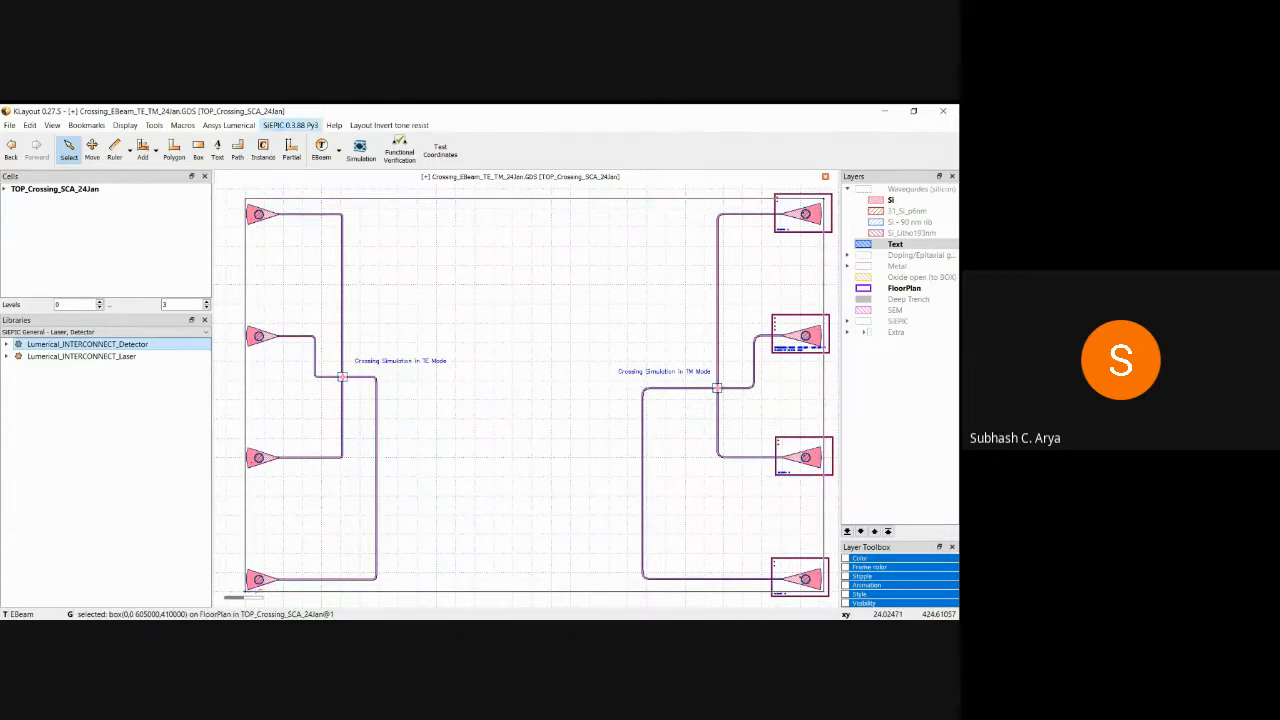
- Save the crossing layout and launch its circuit simulation in Lumerical INTERCONNECT, replacing the open TE project
key(ctrl+s)
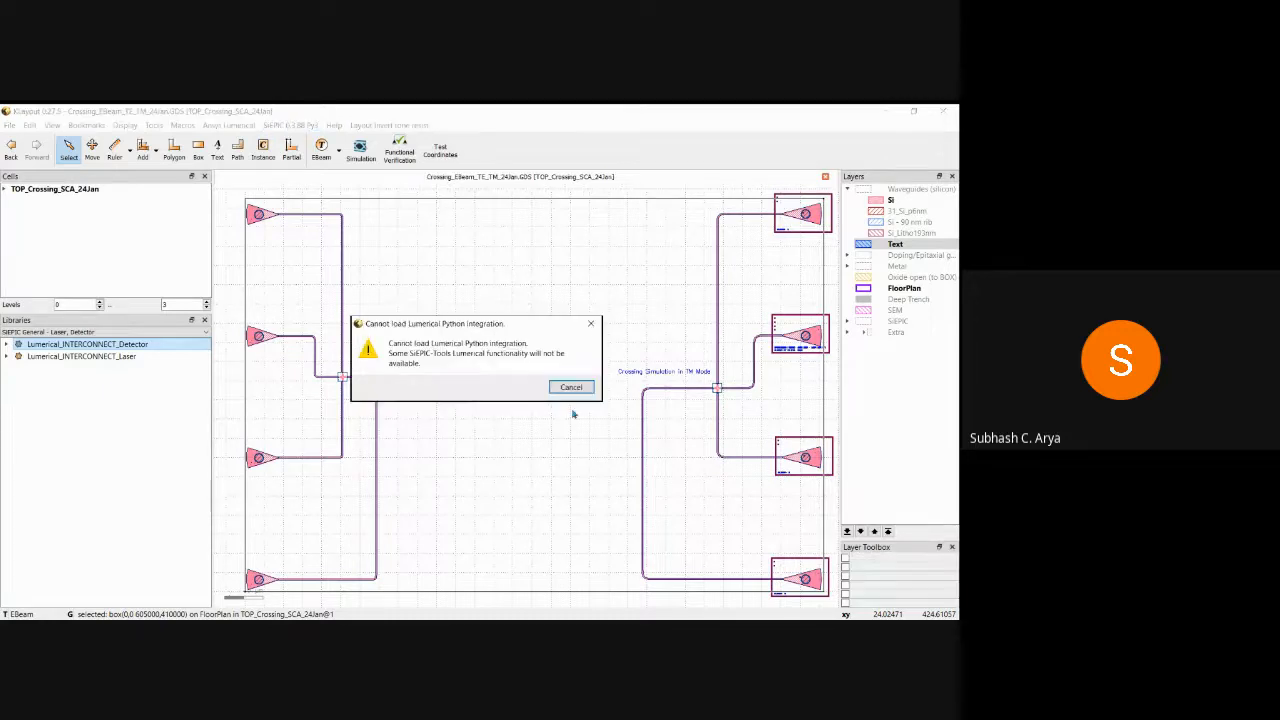
click(572, 392)
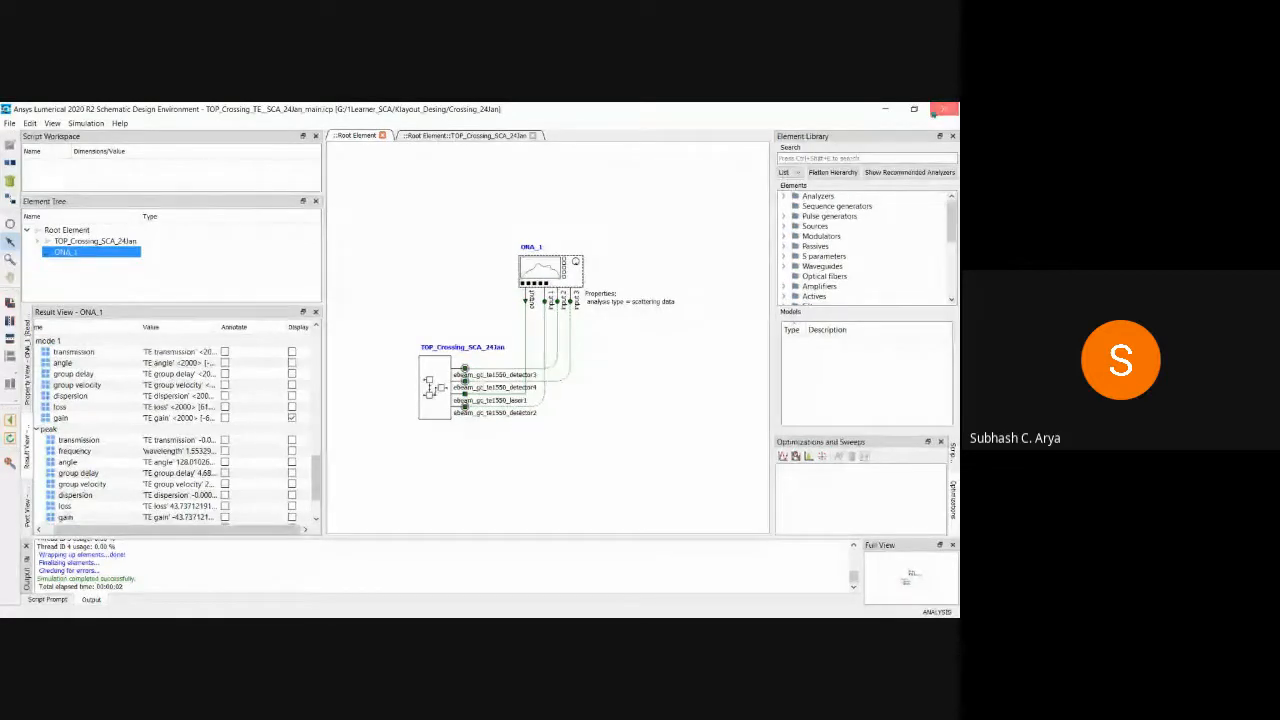
click(940, 112)
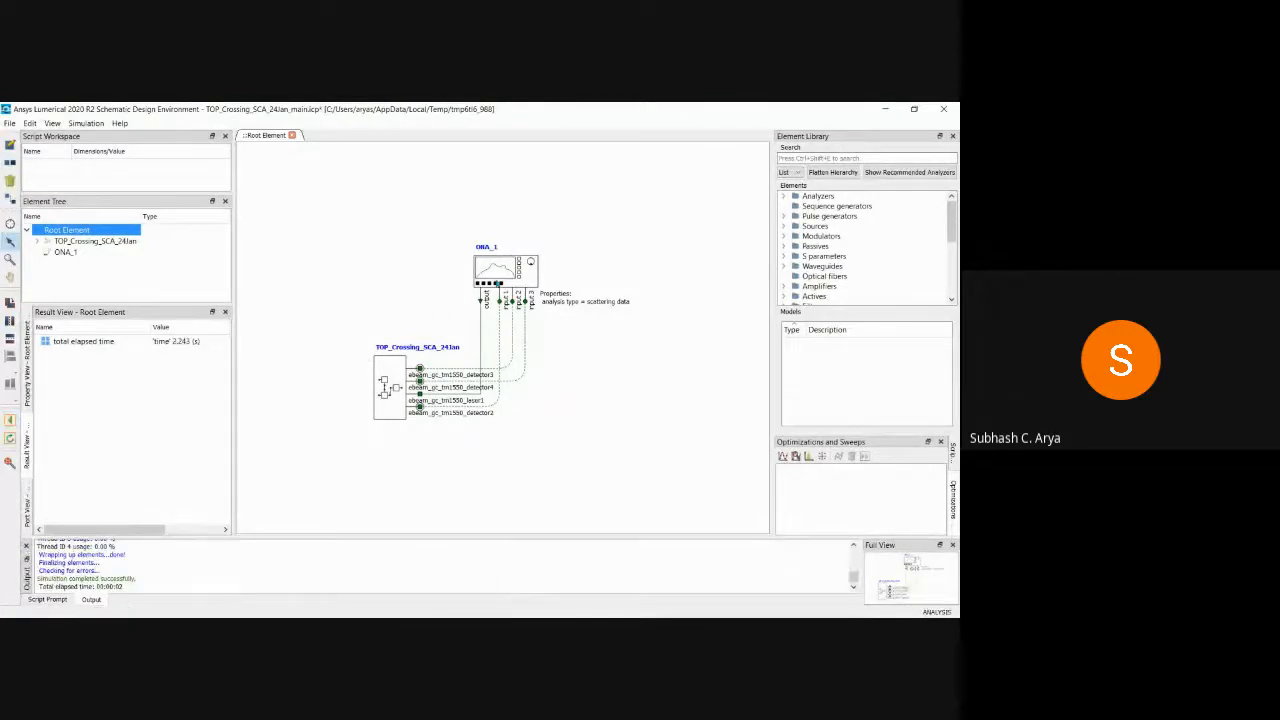
- Display ONA_1's TM gain result for input 2, mode 1 as a plot, and close the plot
click(509, 277)
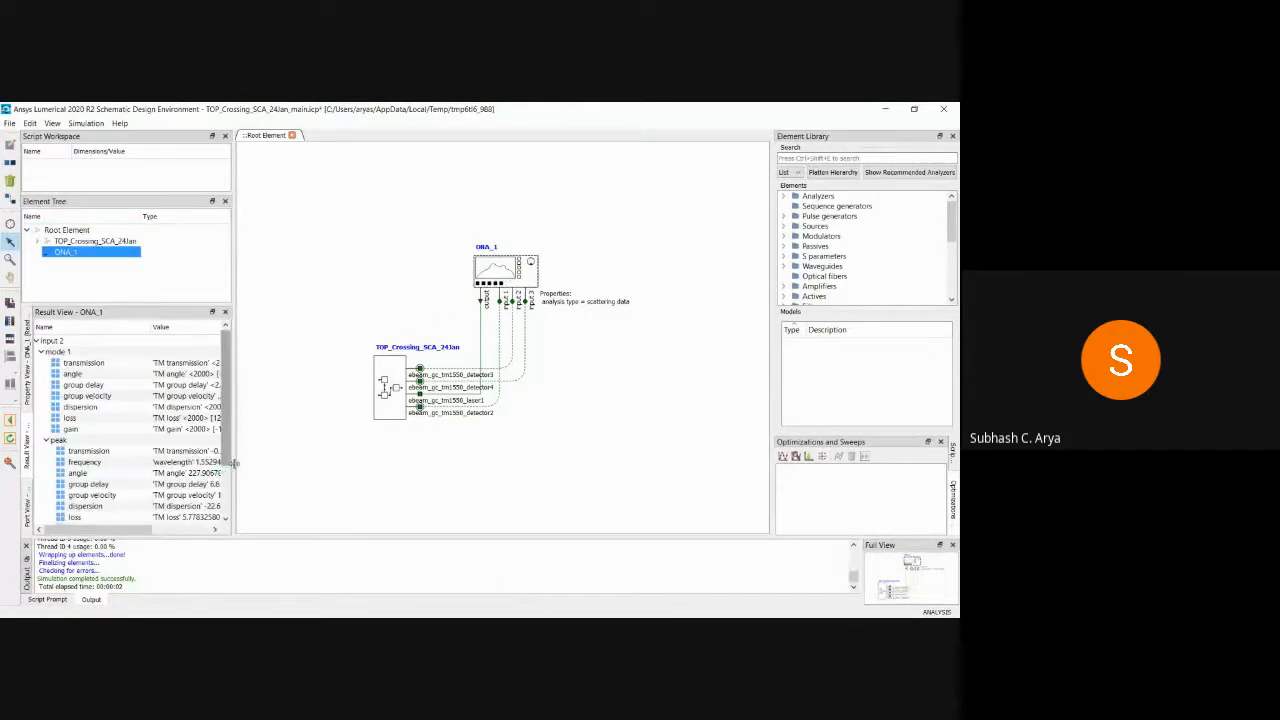
drag(234, 463, 294, 463)
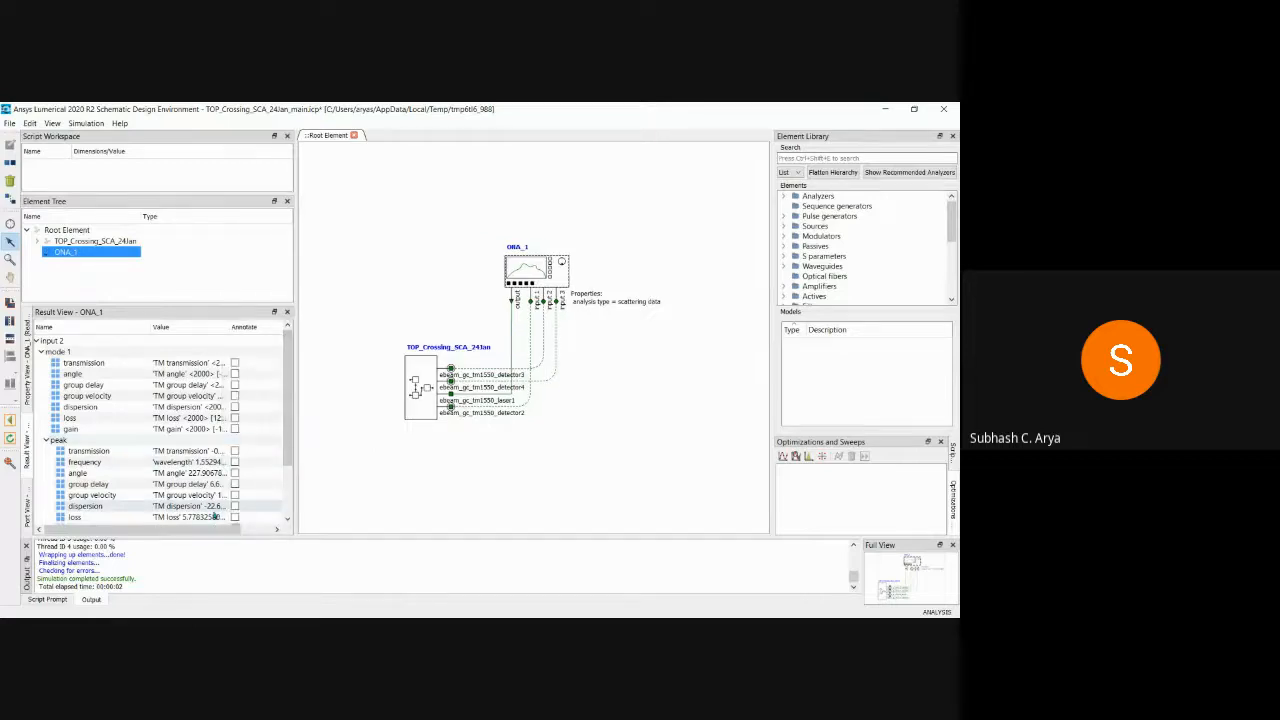
drag(228, 530, 261, 530)
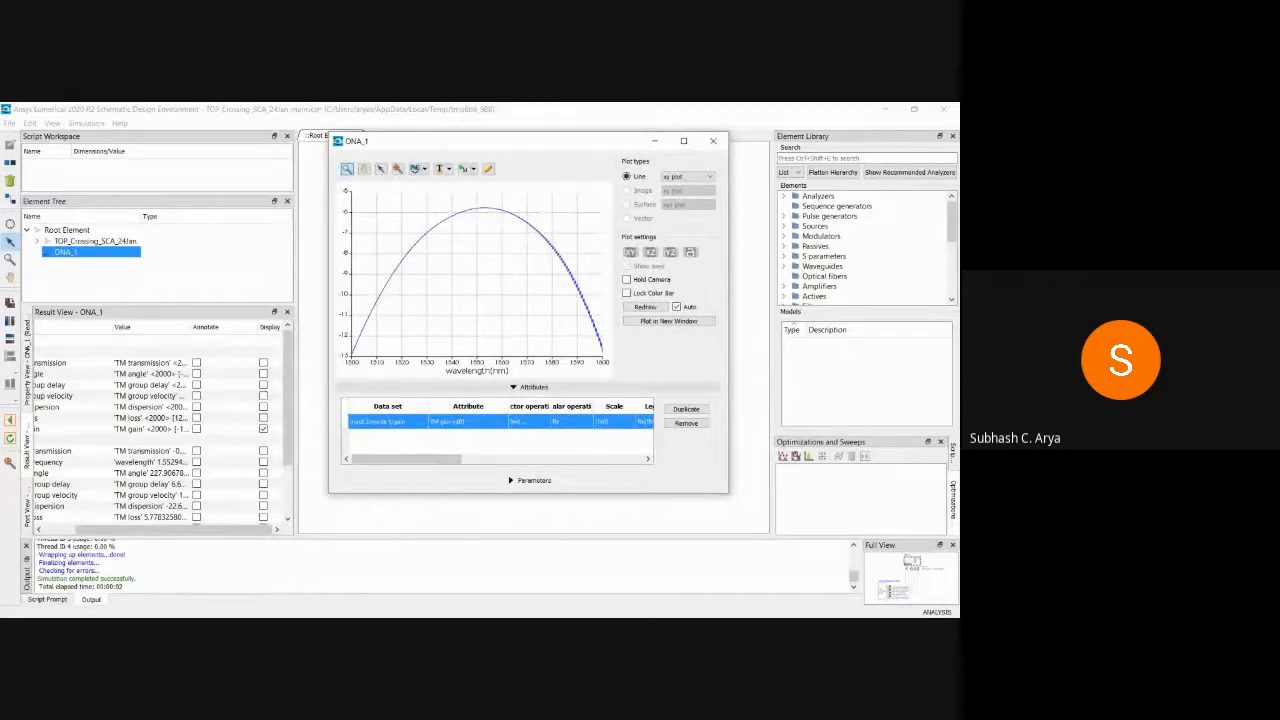
click(713, 141)
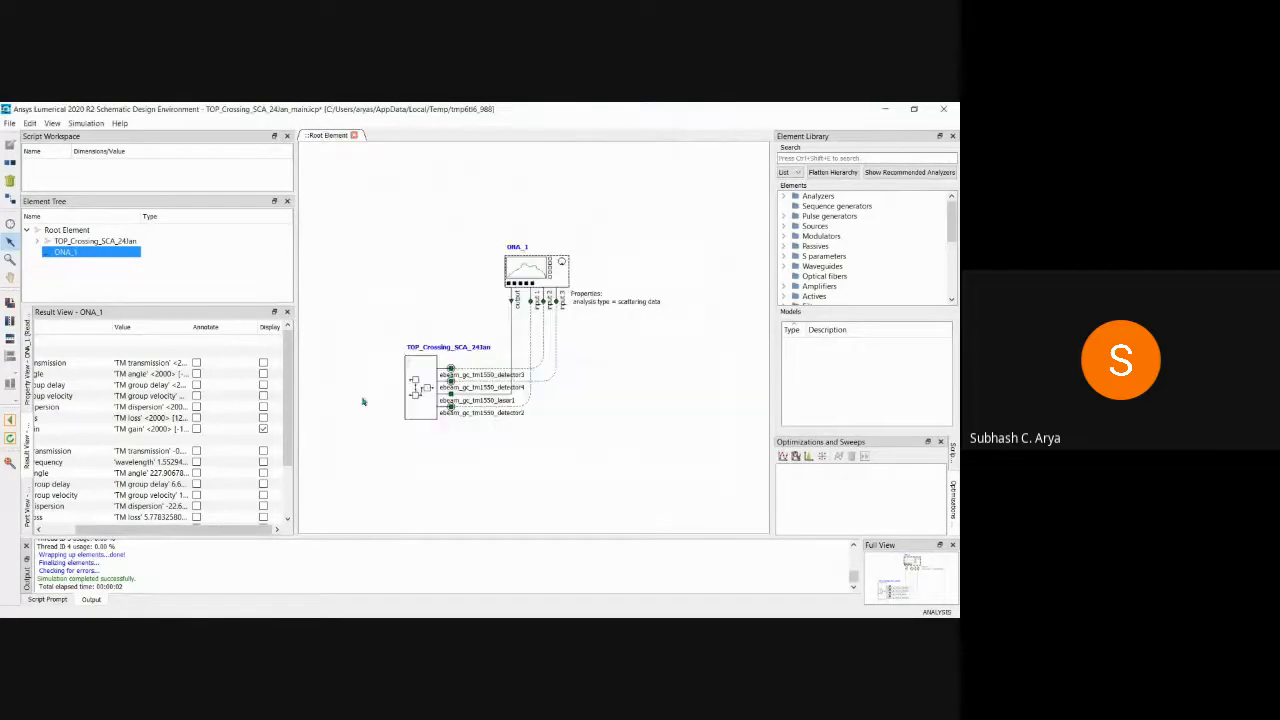
- Return the simulation to design mode and examine ONA_1's result entries, ports and properties
drag(286, 414, 418, 481)
drag(410, 438, 409, 482)
click(10, 420)
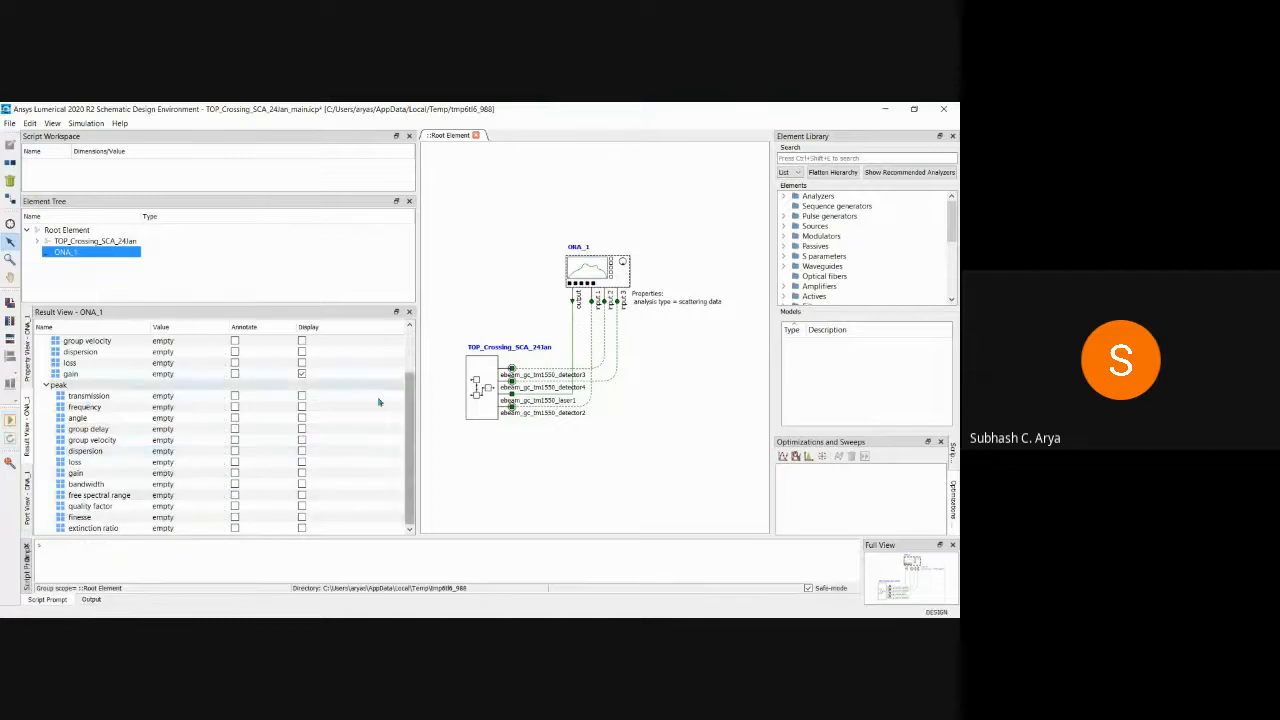
drag(413, 430, 414, 383)
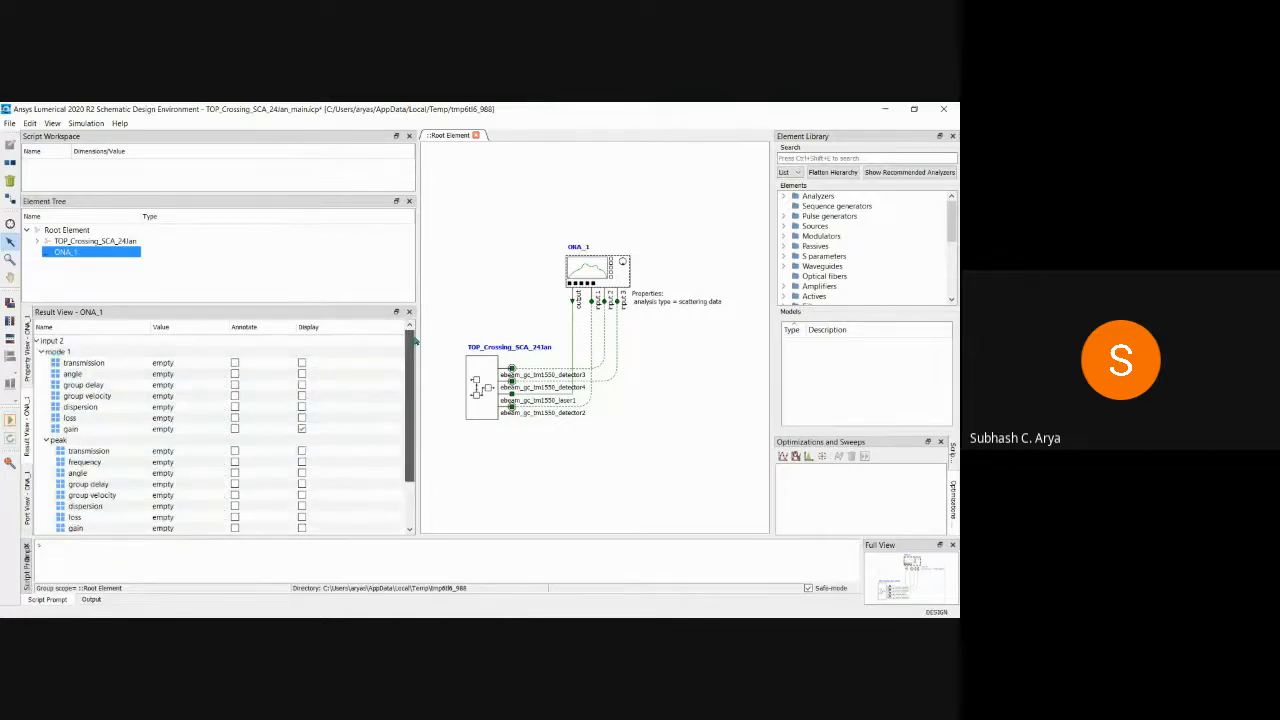
click(38, 341)
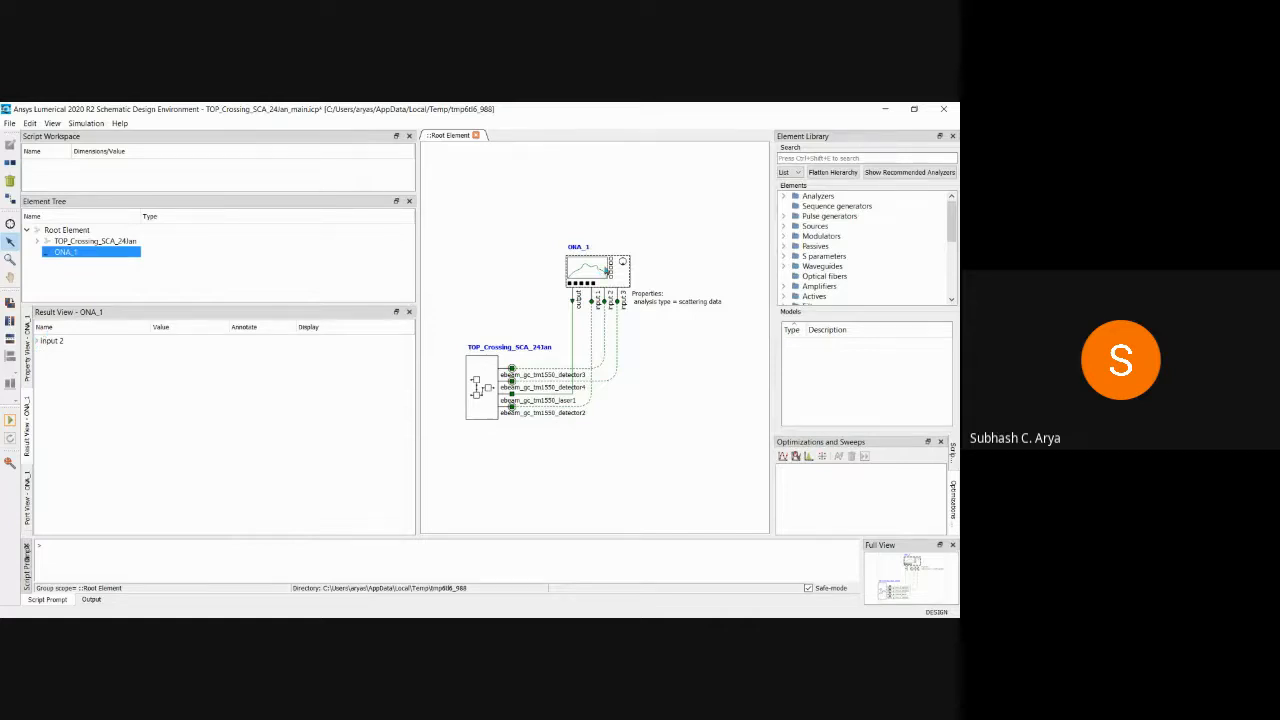
drag(417, 376, 325, 377)
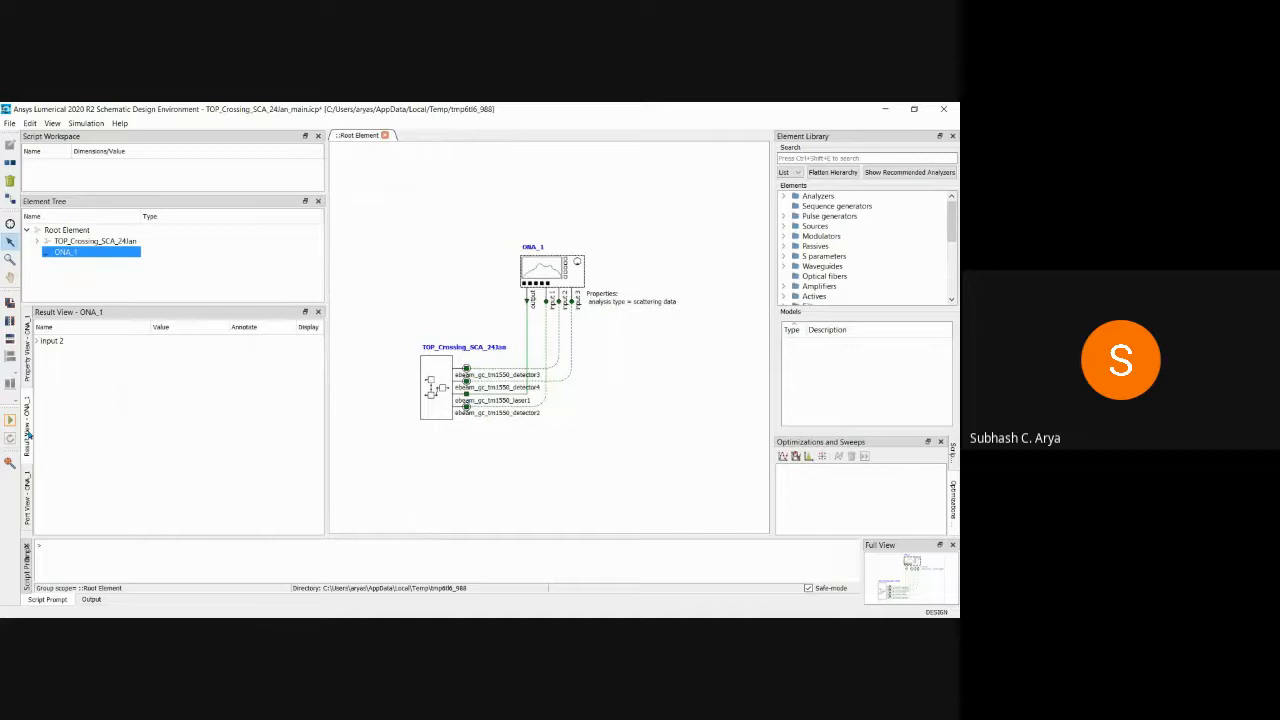
click(28, 494)
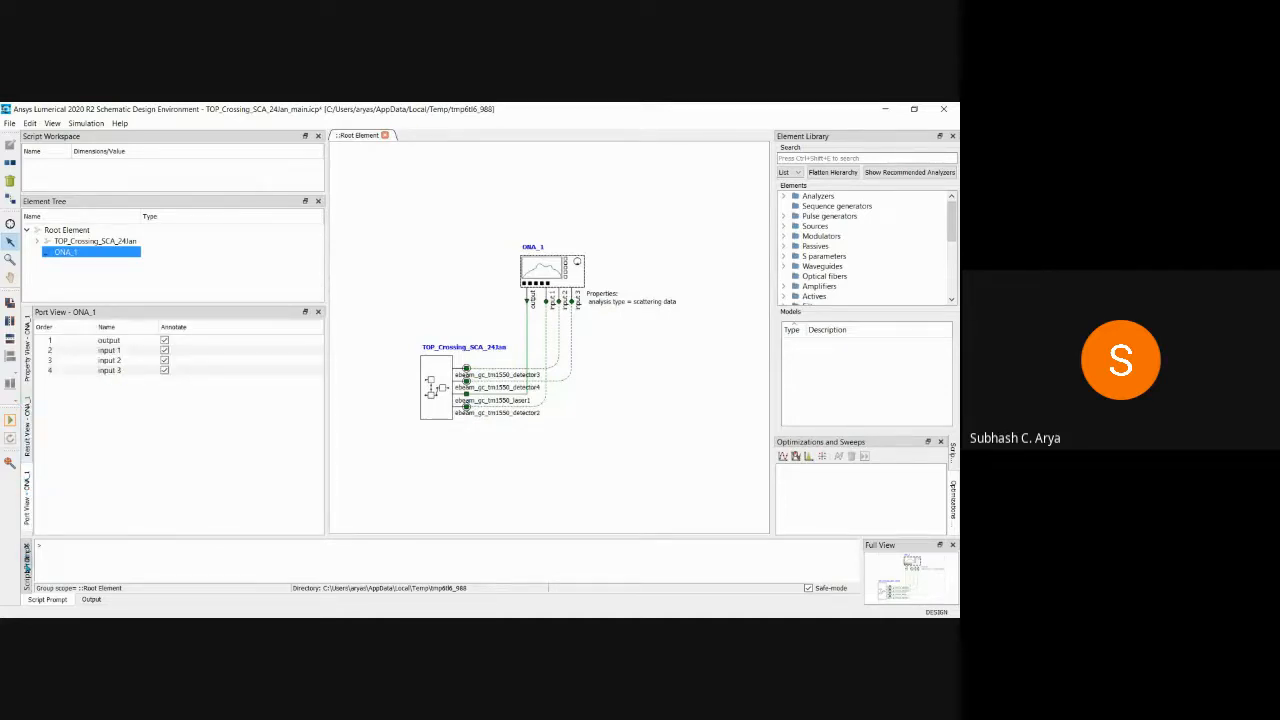
click(28, 368)
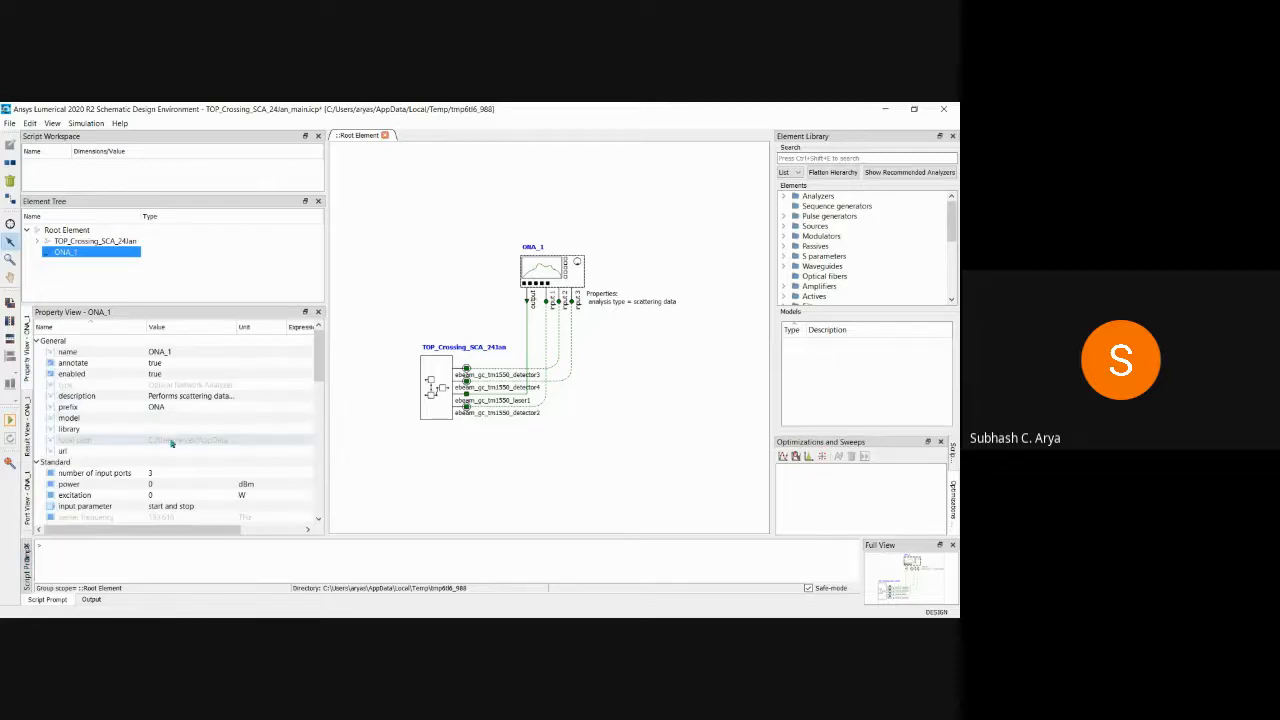
drag(320, 372, 326, 427)
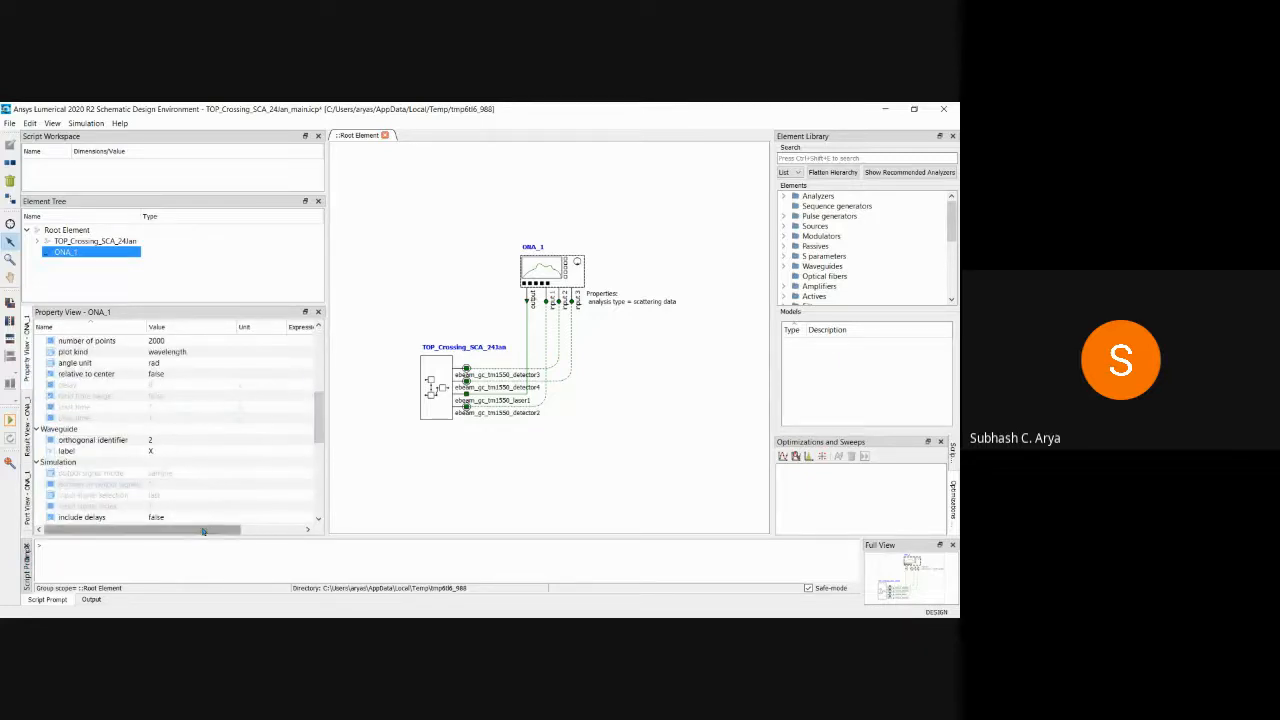
drag(203, 531, 153, 531)
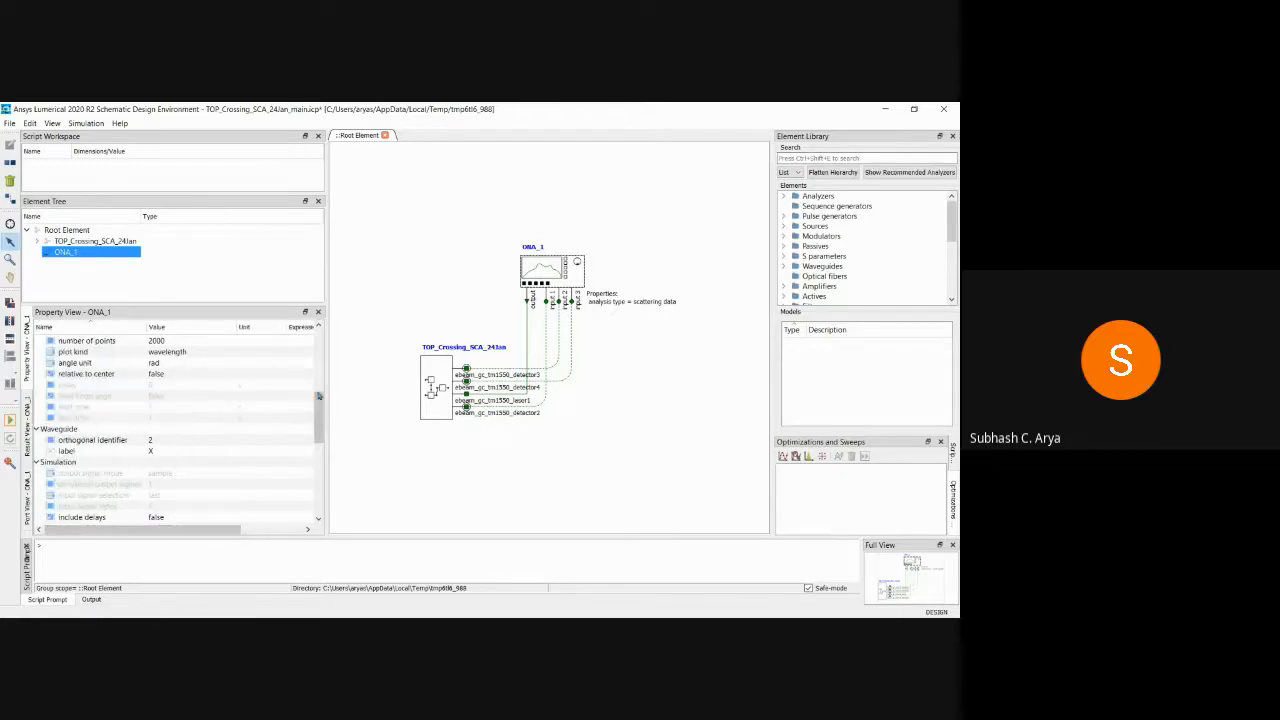
drag(321, 405, 323, 490)
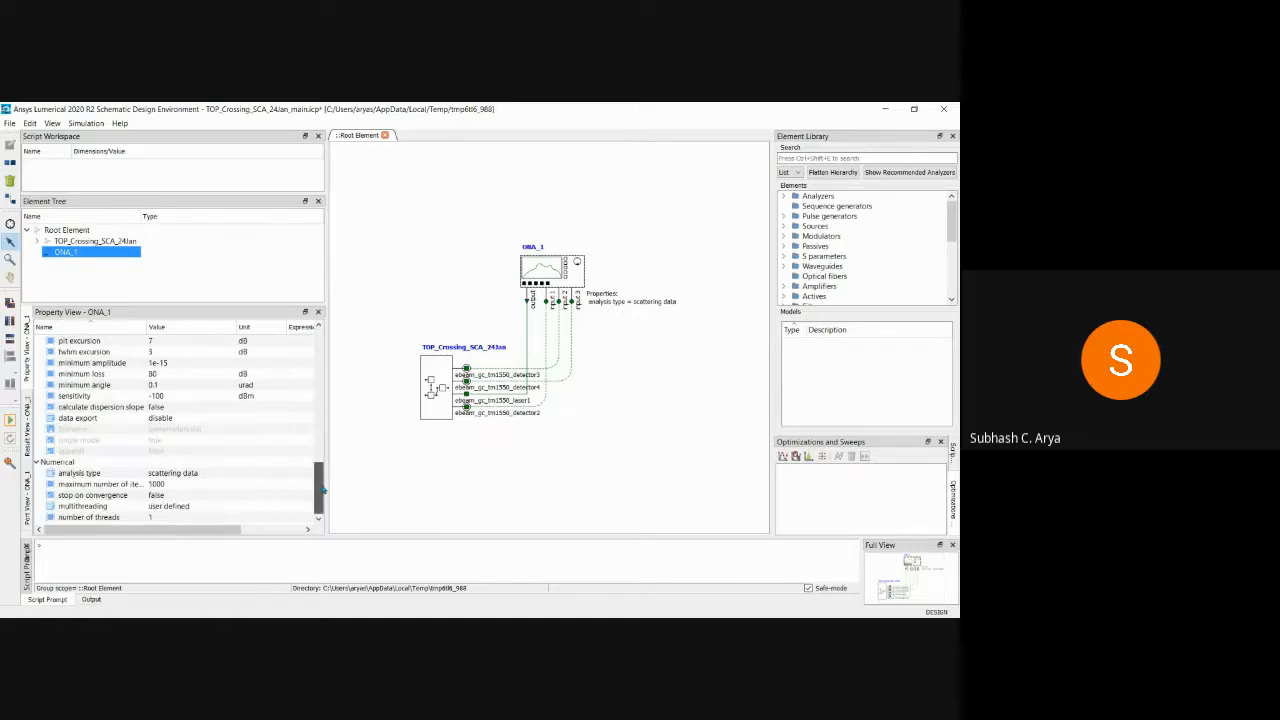
- Rerun the simulation and resize the TM gain plot window so it is wider and clear of ONA_1's properties
click(10, 420)
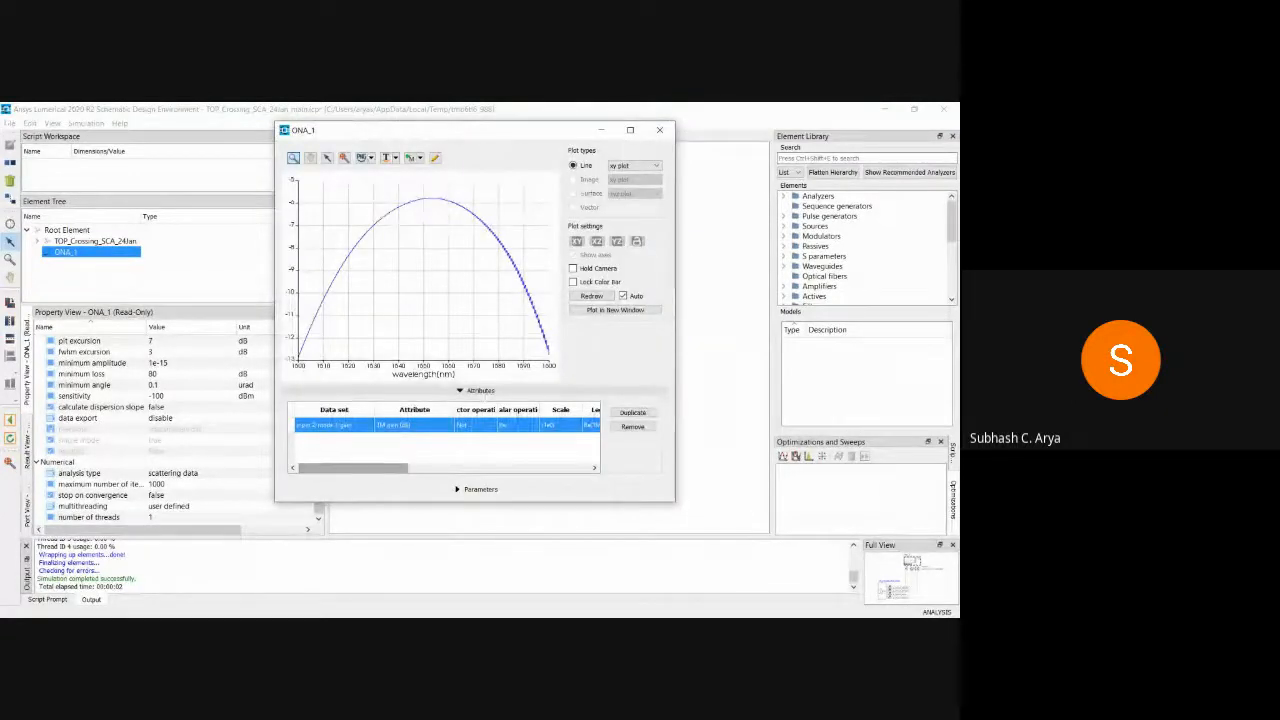
drag(675, 323, 825, 323)
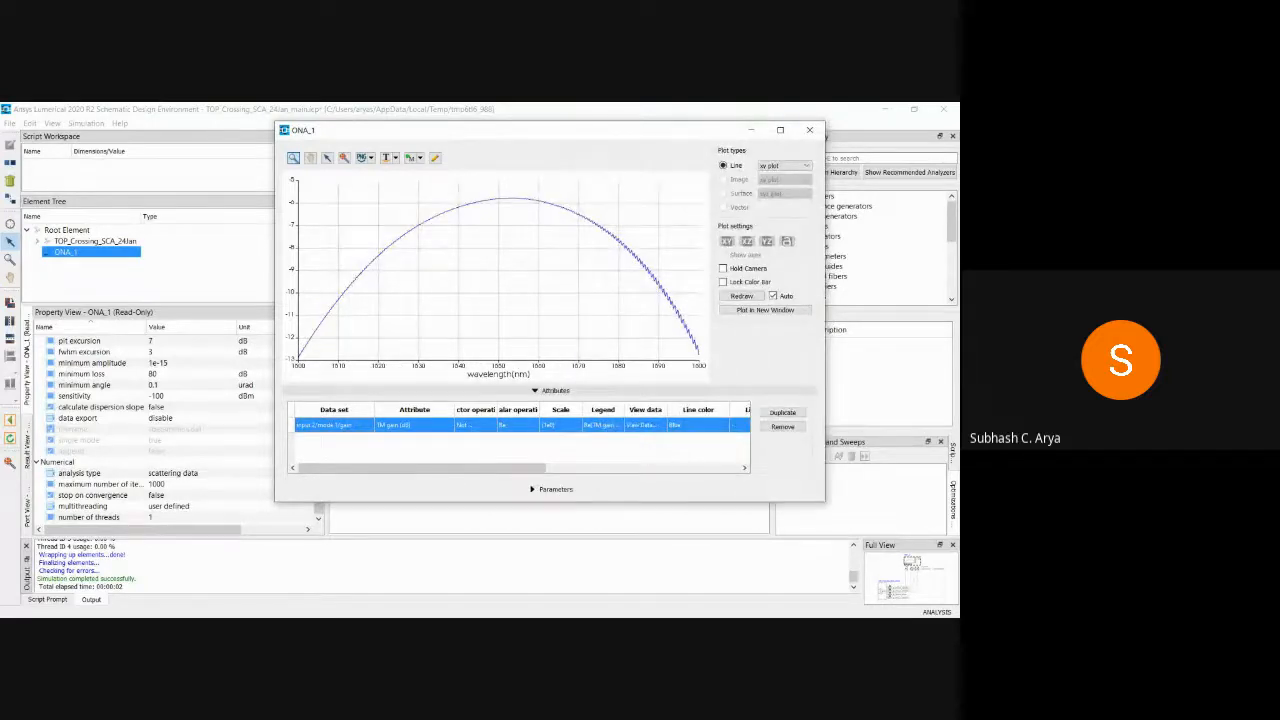
drag(276, 270, 358, 270)
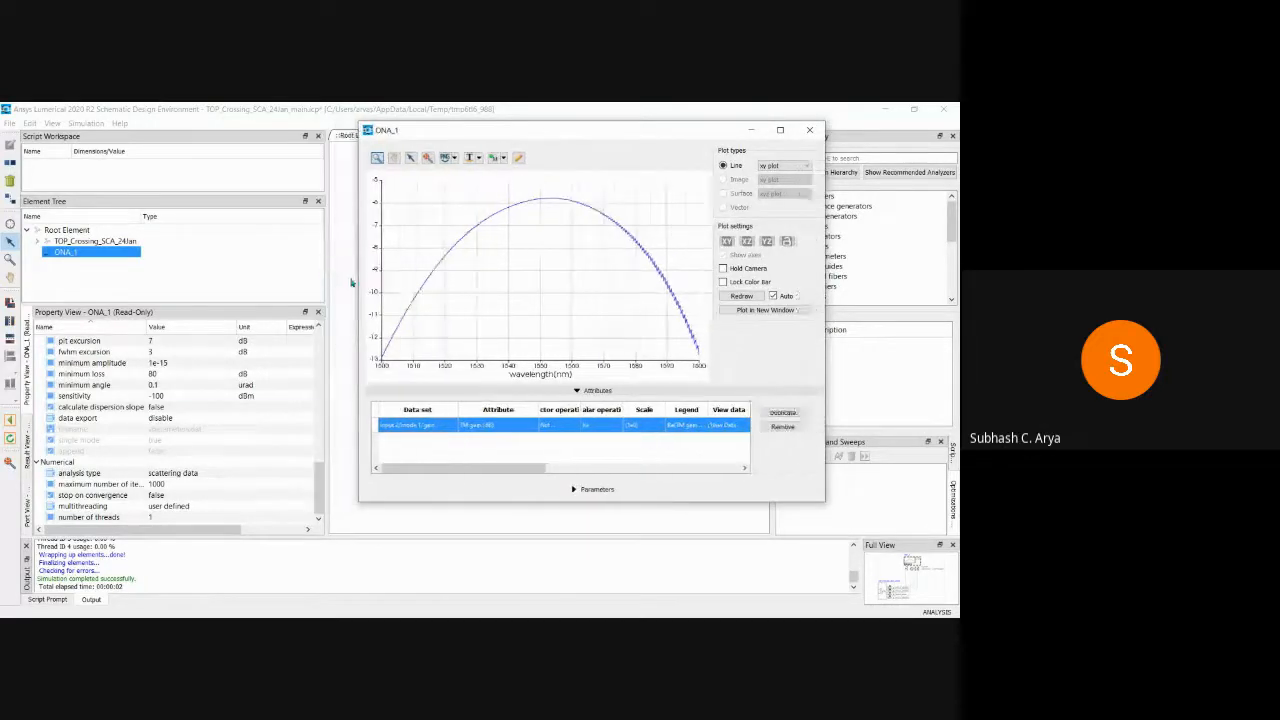
- Review ONA_1's waveguide properties and its mode 1 results for input 2 beside the gain plot
drag(321, 477, 322, 414)
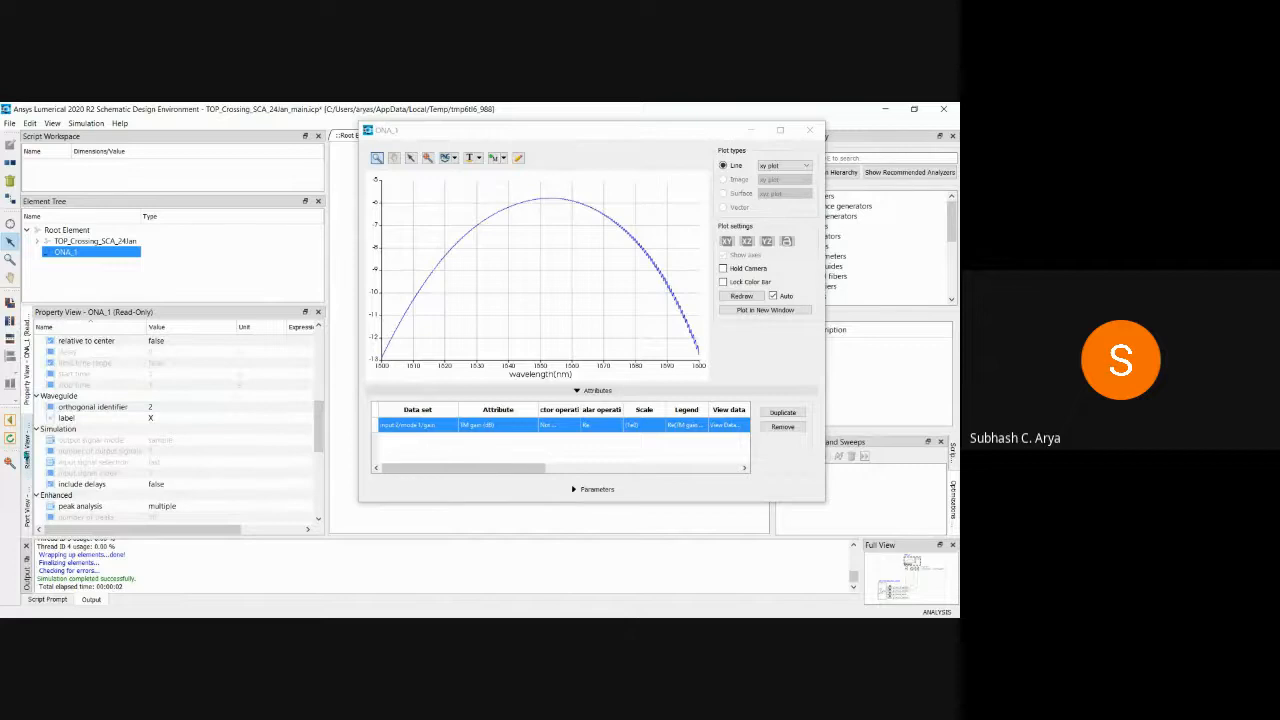
click(26, 455)
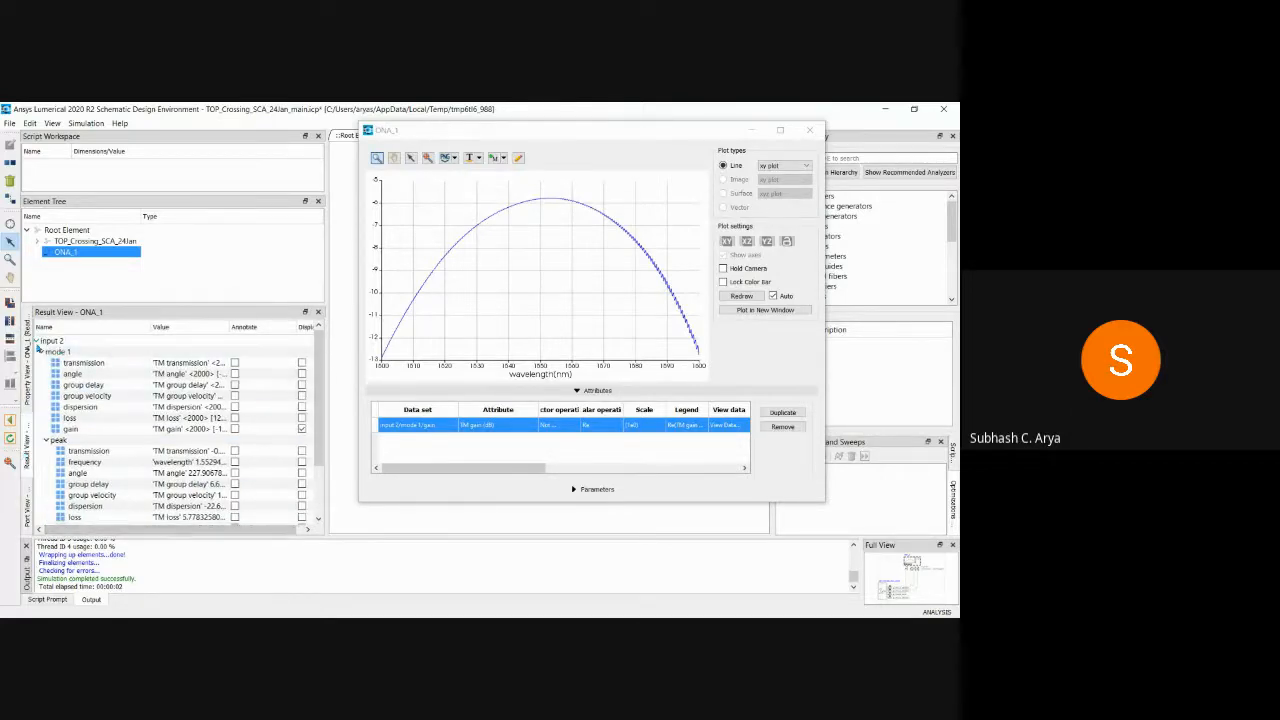
scroll(322, 478, down, 2)
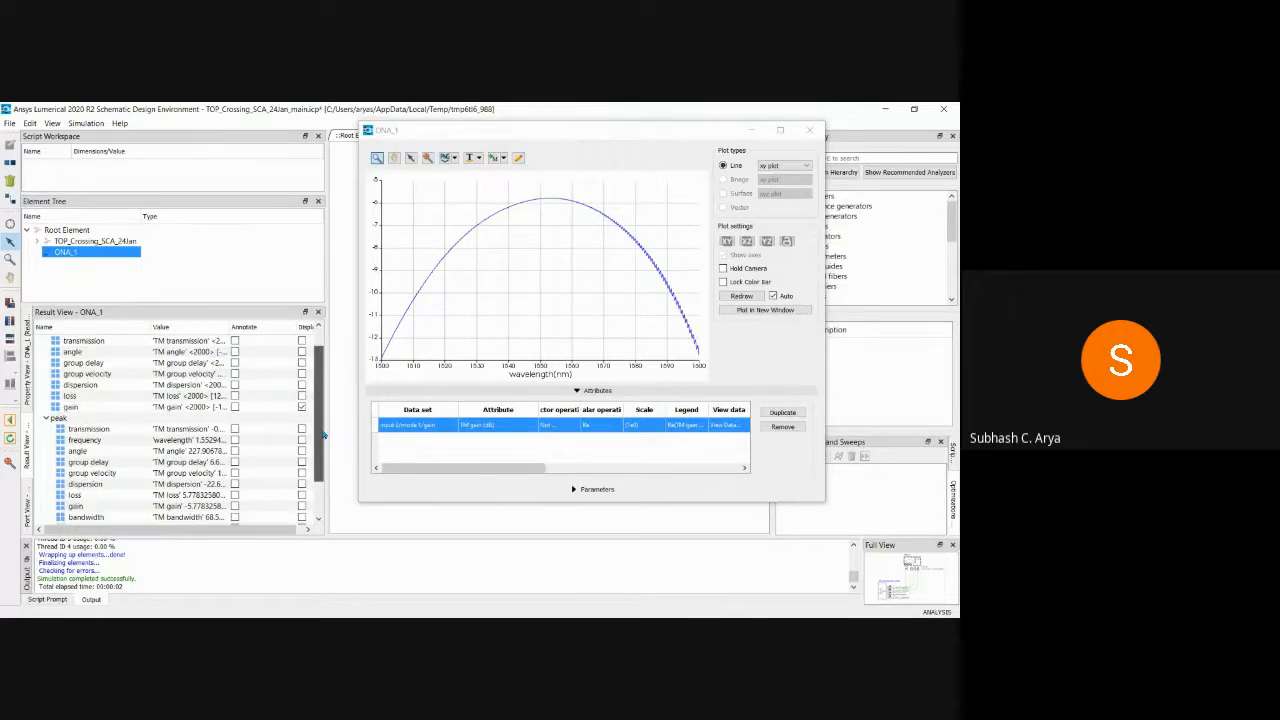
- Review ONA_1's waveguide and simulation properties, and return to its mode 1 results for input 2
scroll(322, 470, up, 2)
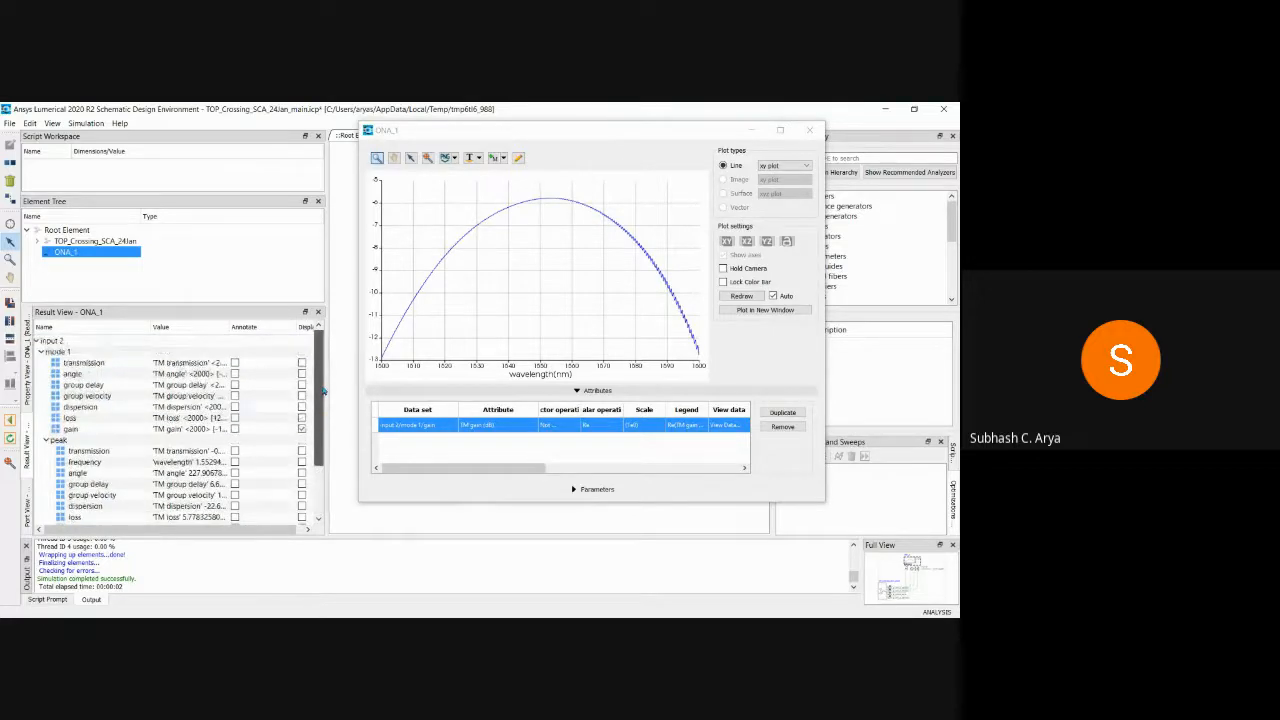
click(28, 393)
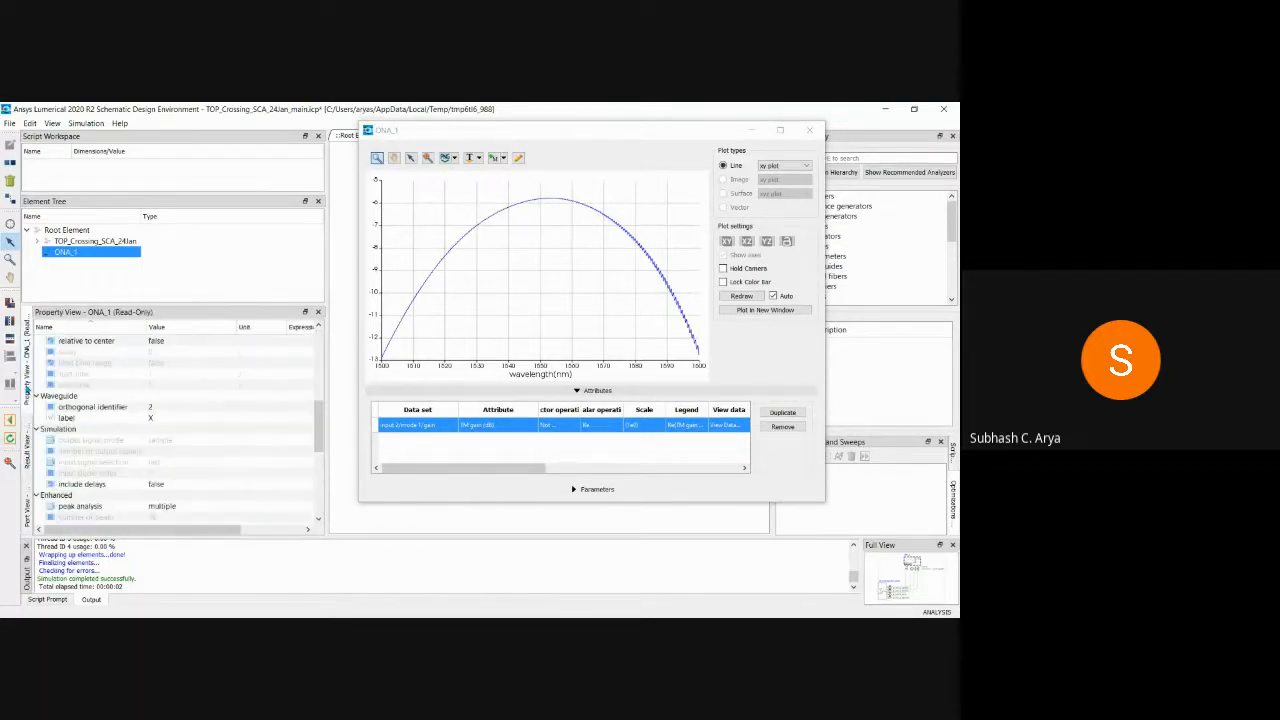
click(28, 455)
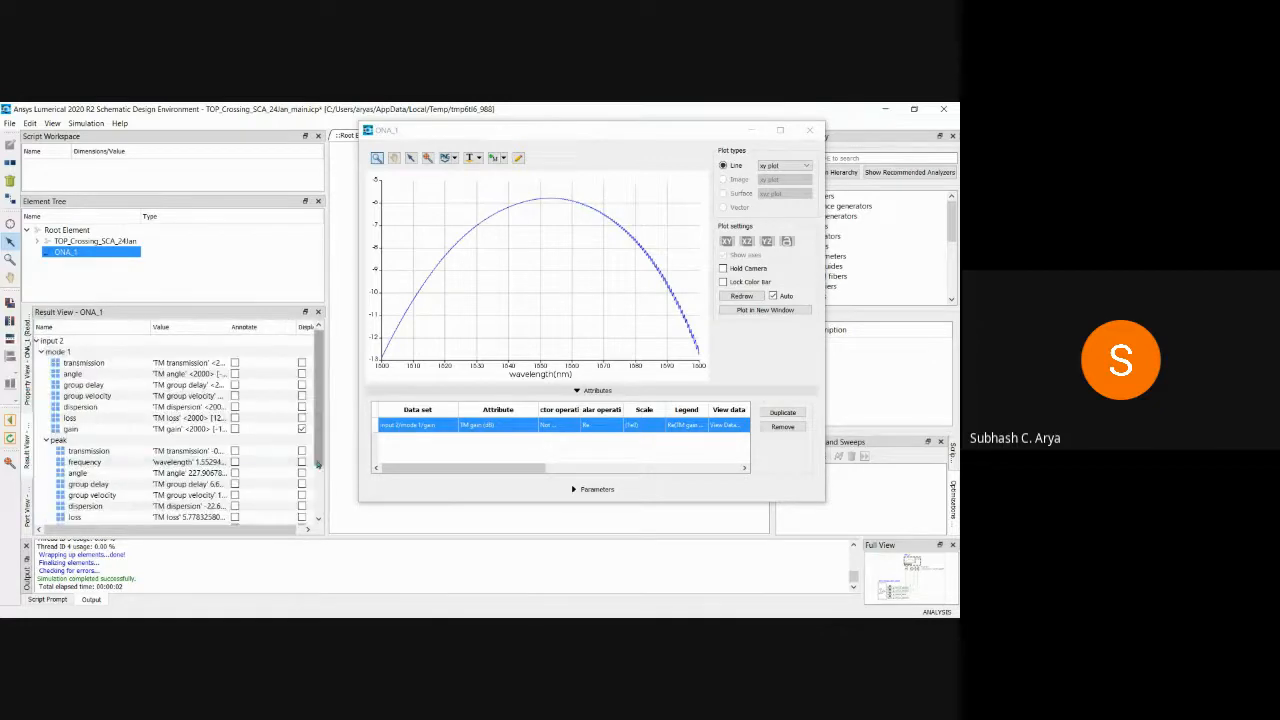
- Move the TM gain plot window and adjust the results area's width so both fit side by side
drag(327, 462, 250, 460)
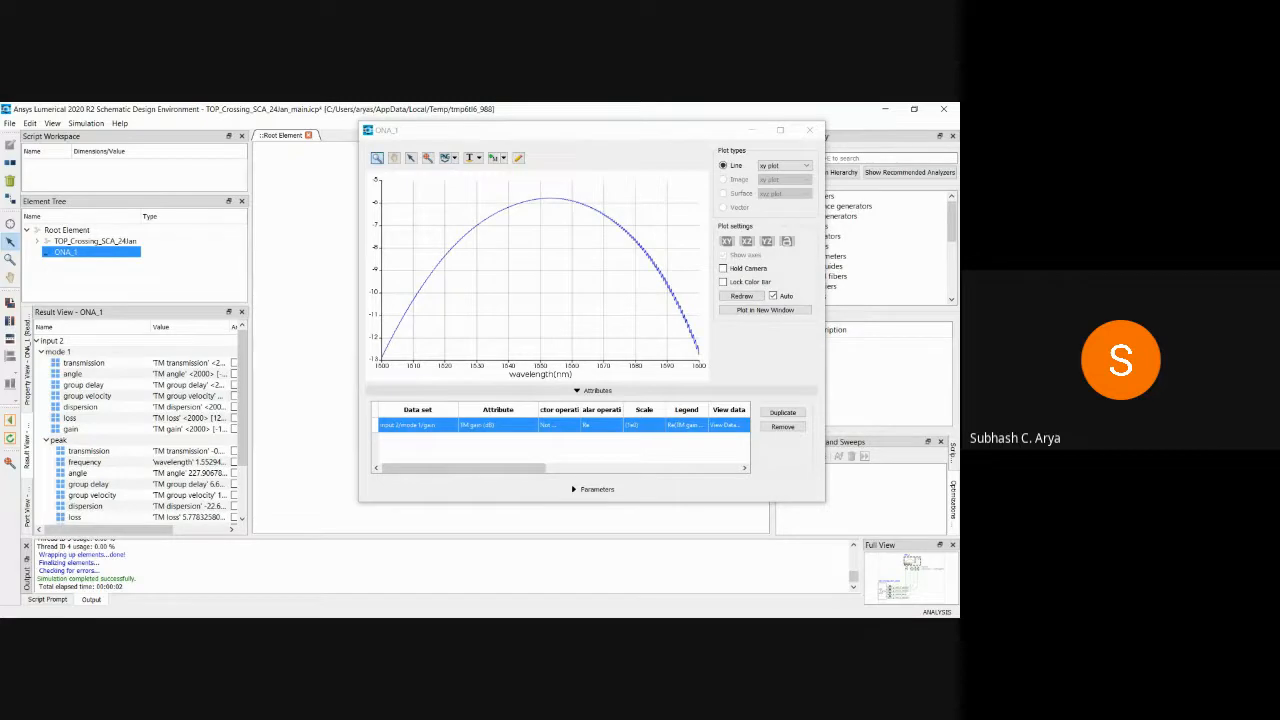
drag(602, 137, 575, 154)
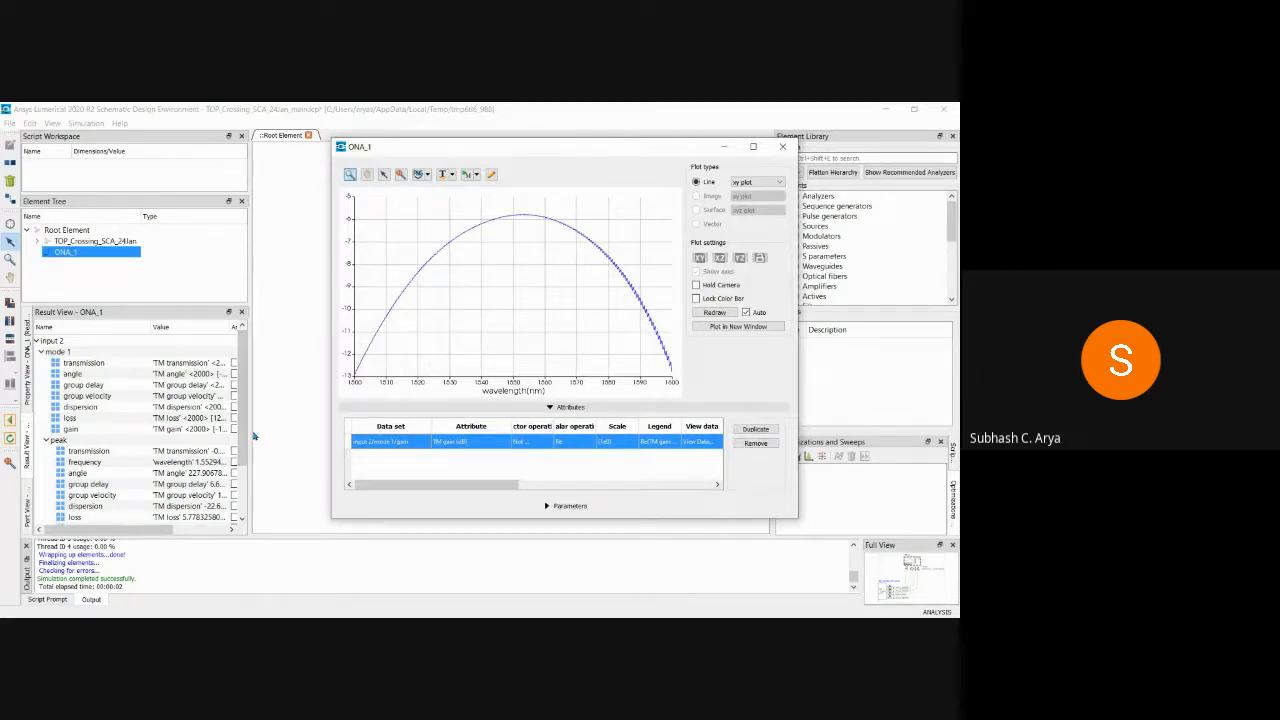
drag(252, 436, 326, 408)
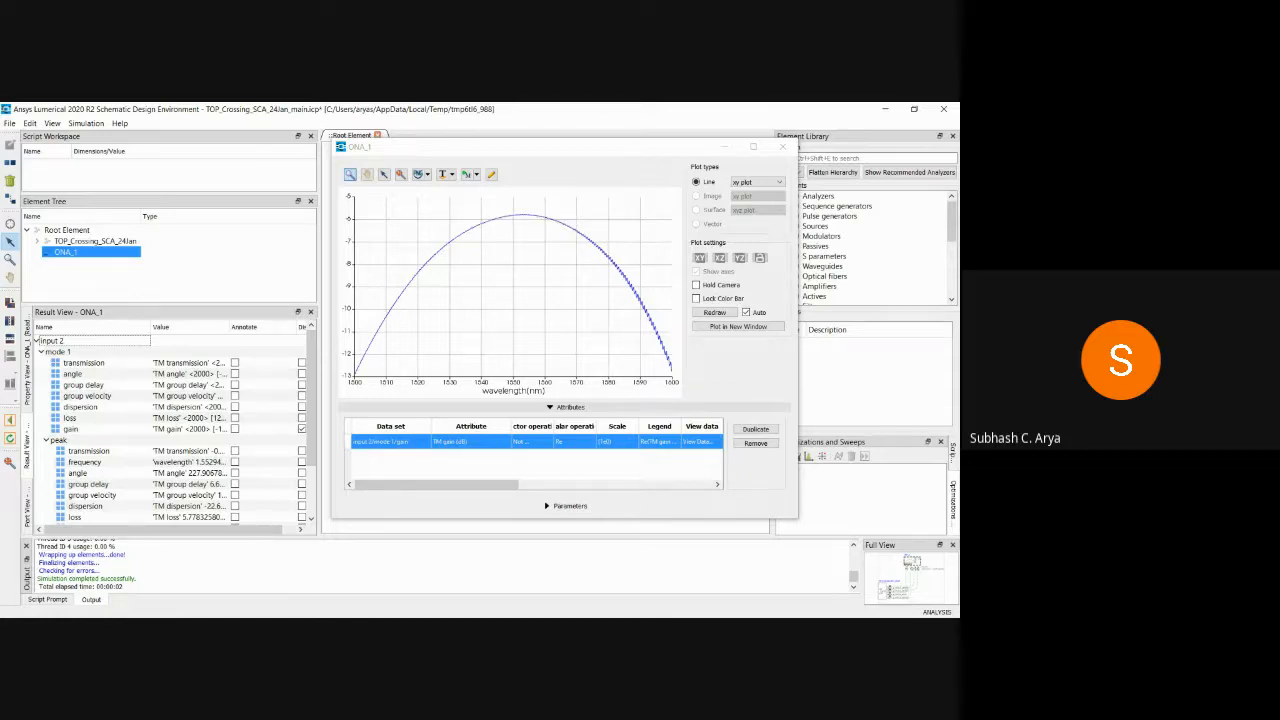
- Start a JPEG export of the TM gain plot and choose the Crossing_24Jan folder inside Klayout_Desing as destination
click(427, 175)
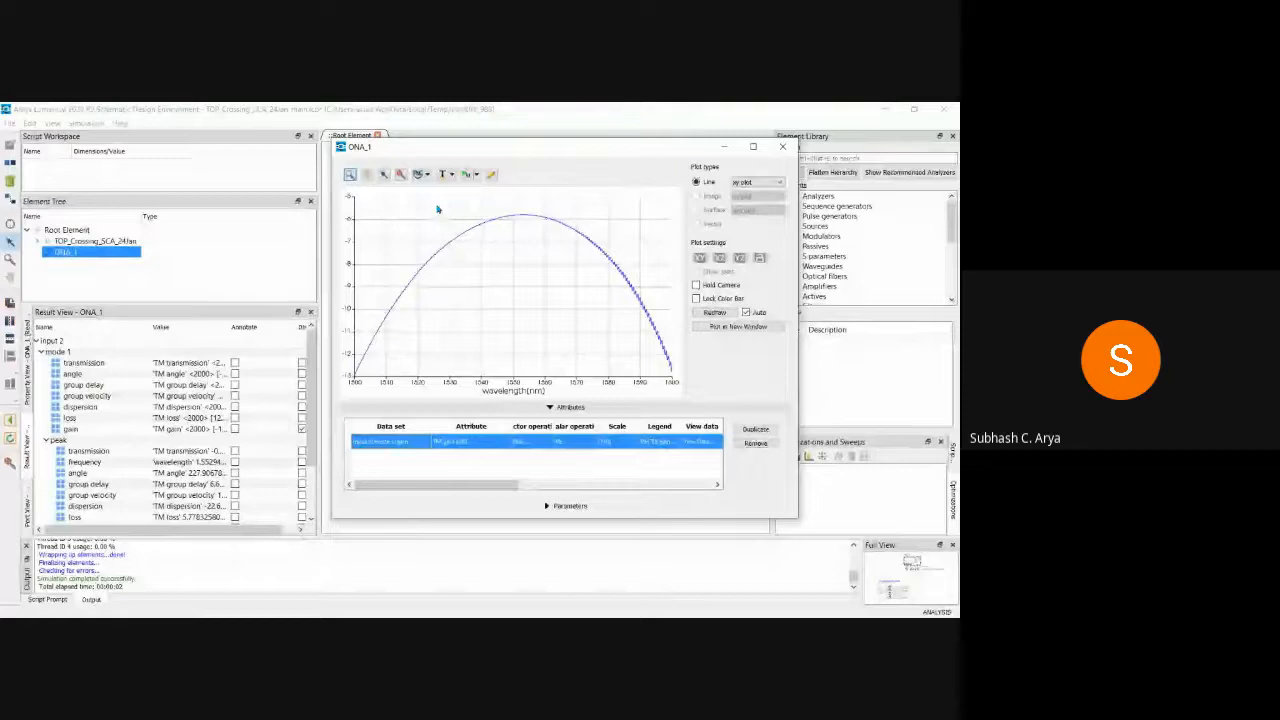
click(437, 209)
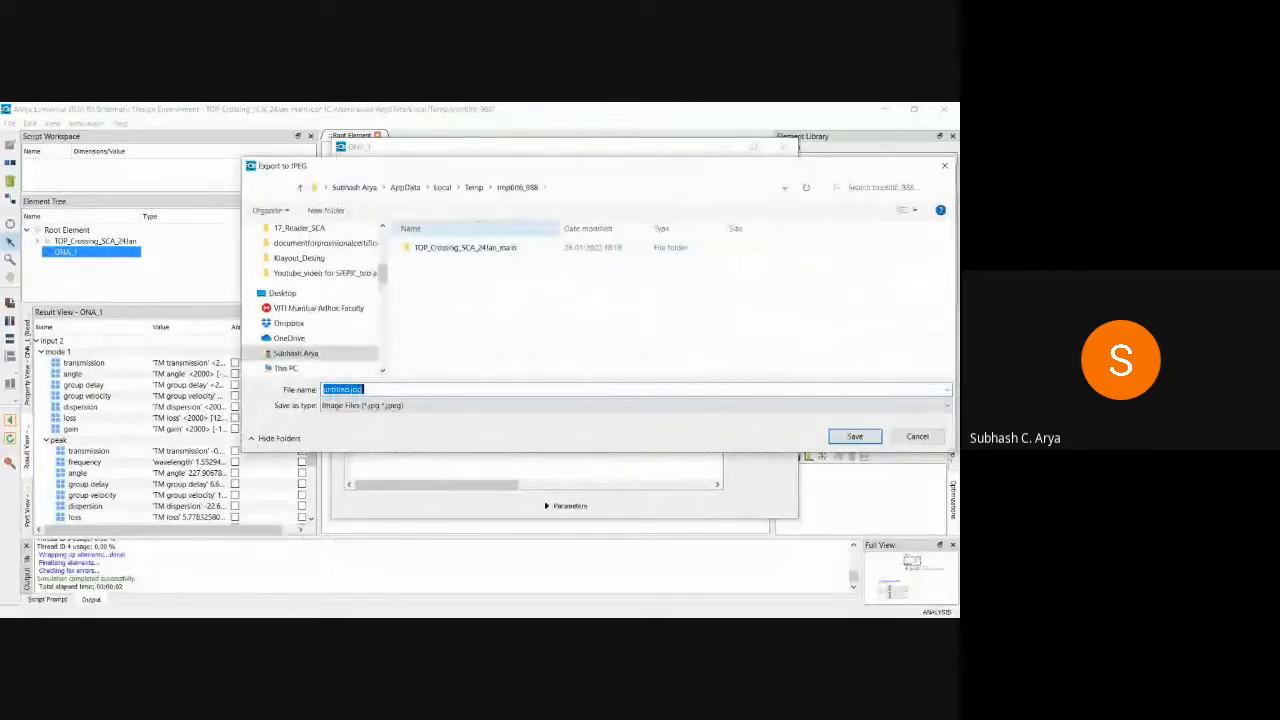
click(300, 258)
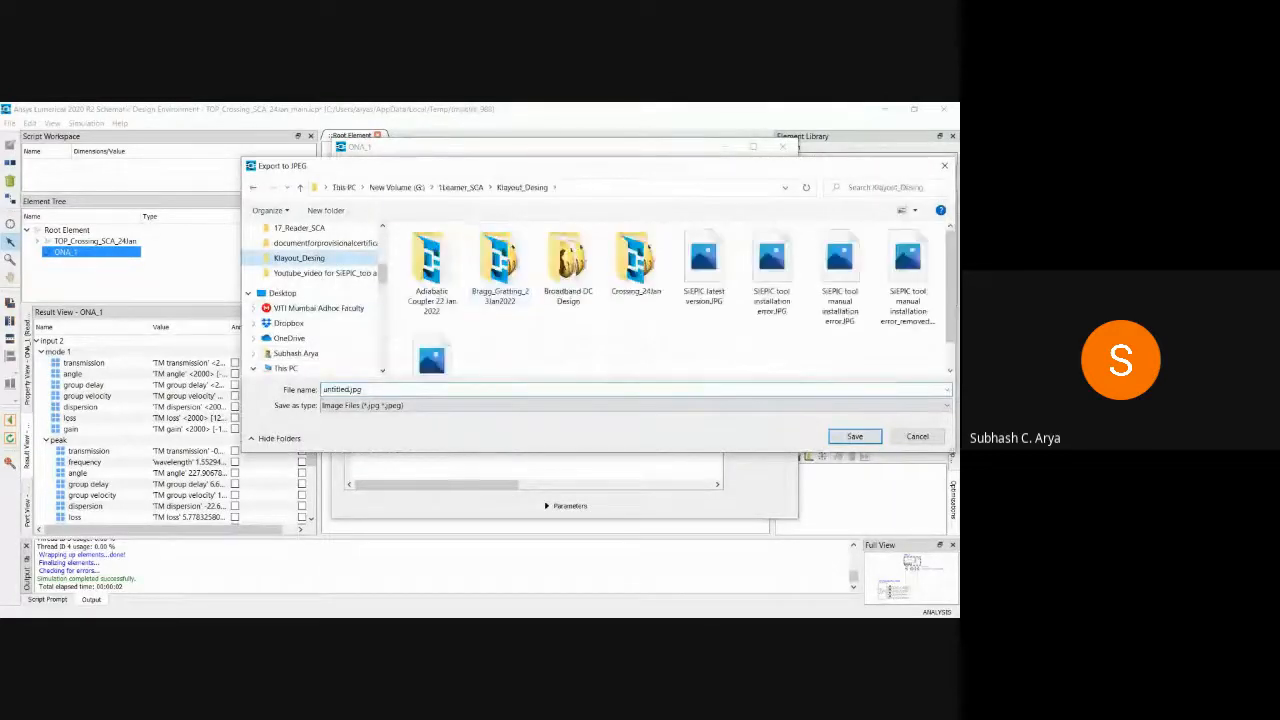
double_click(636, 262)
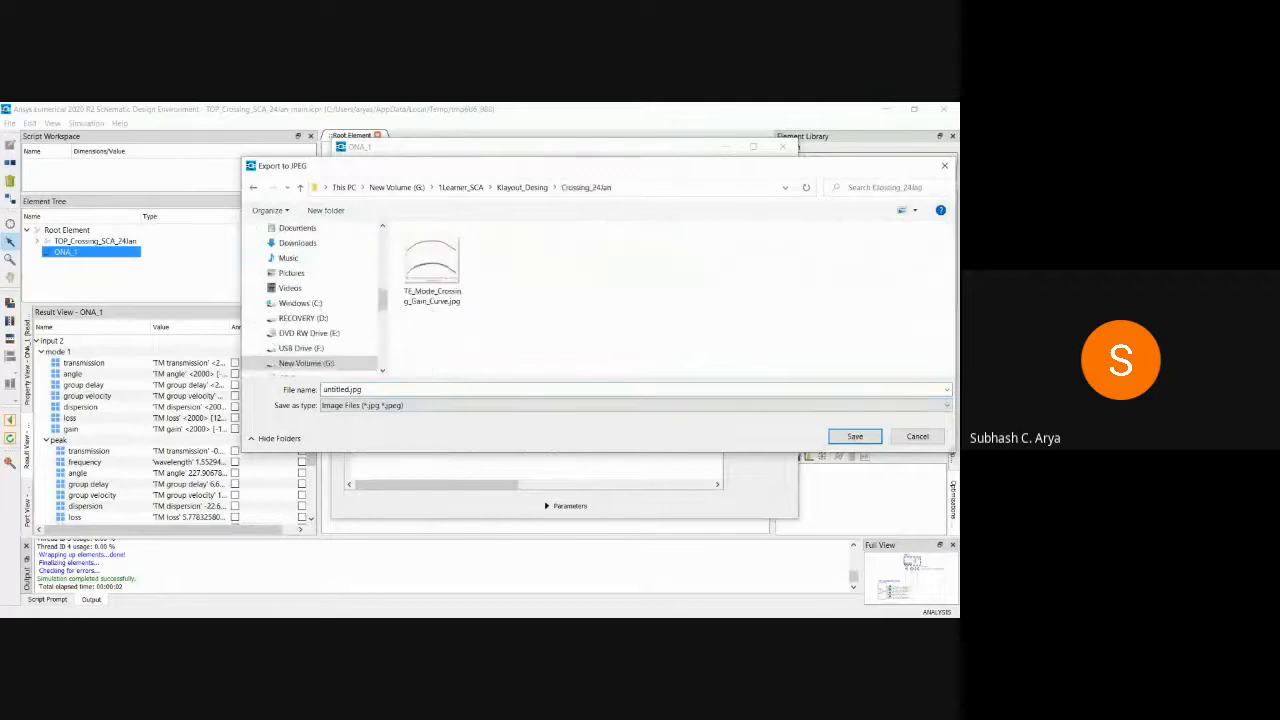
- Save the plot image as "TM Mode_Crossing Gain_Curve" at the proposed size, and close the plot window
click(360, 390)
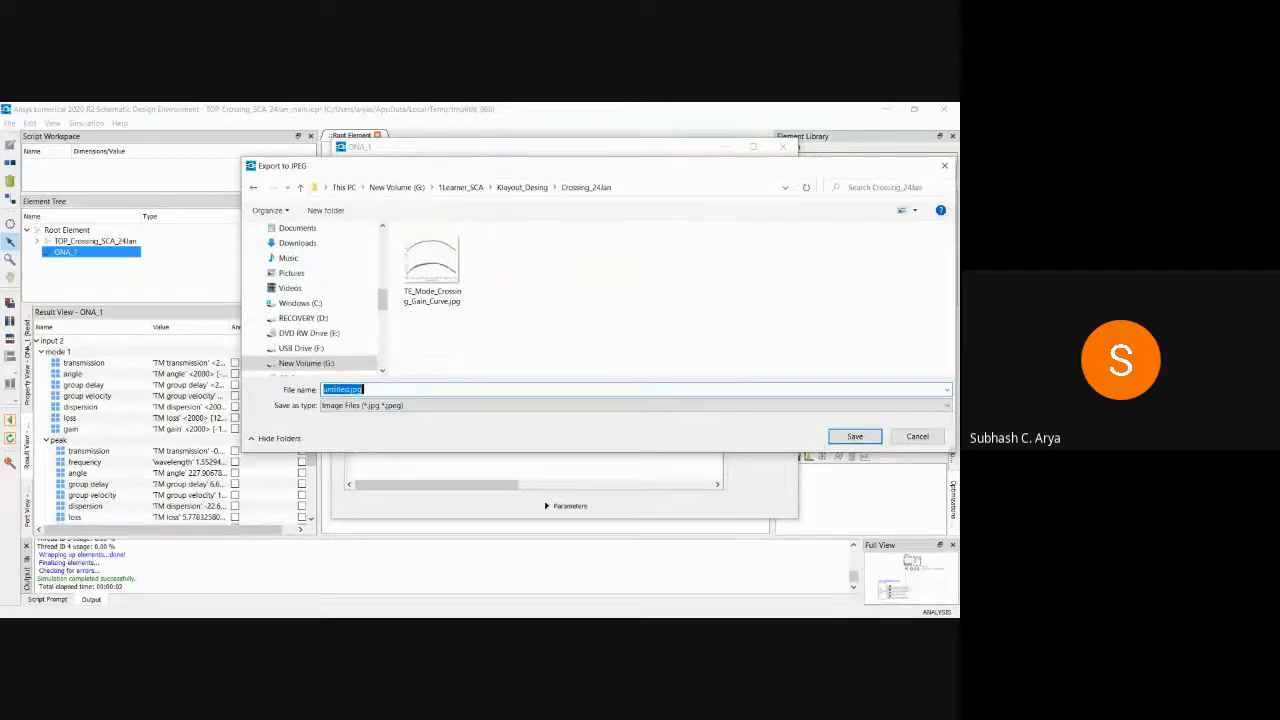
text(TM Mode)
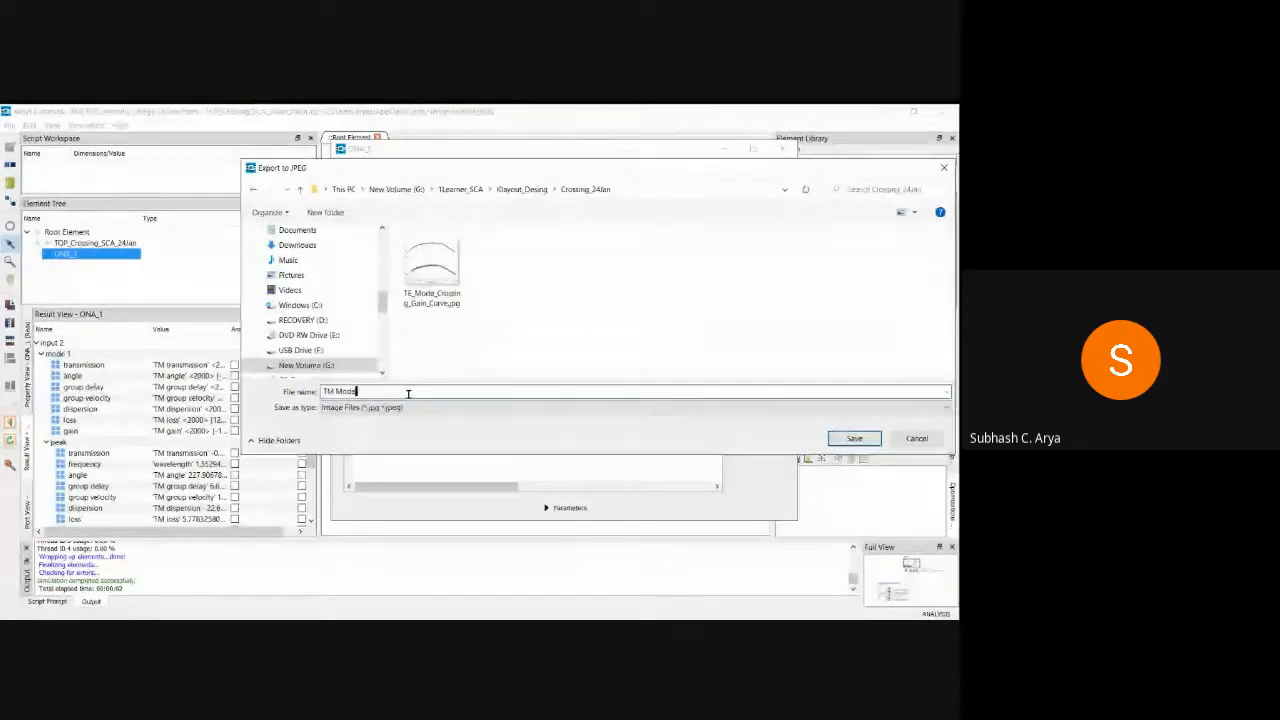
text(_C)
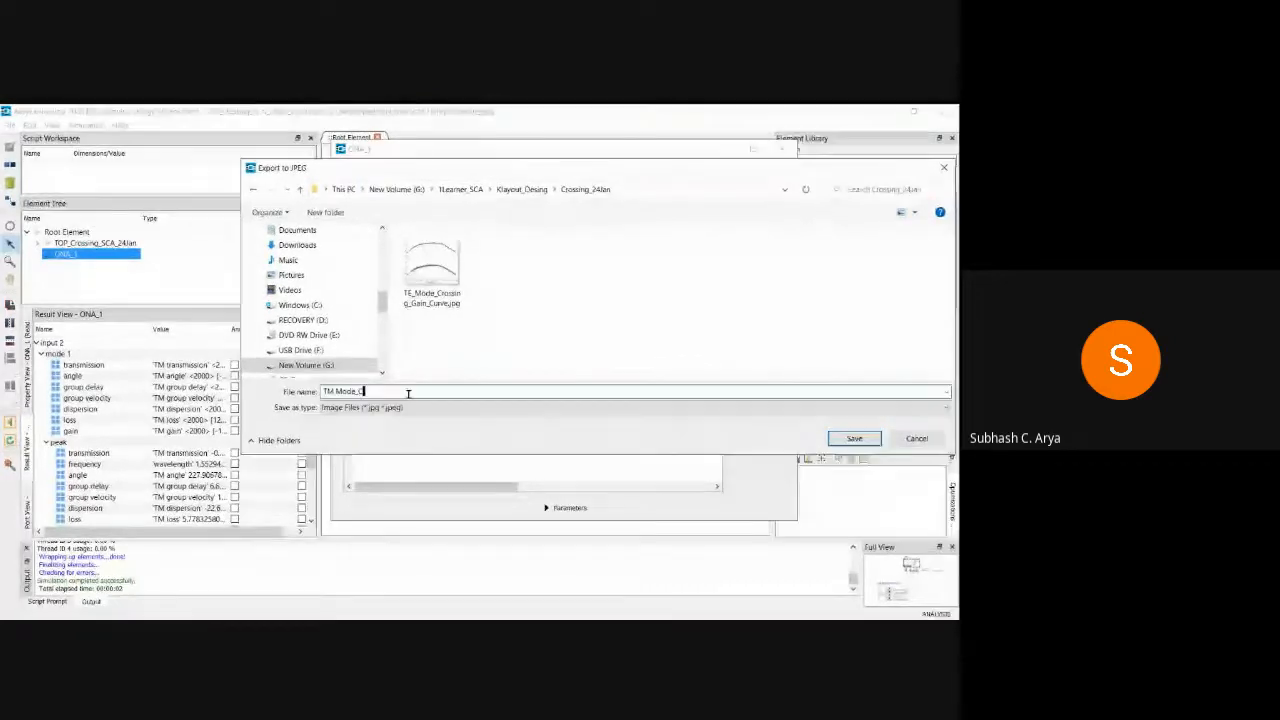
text(rossing)
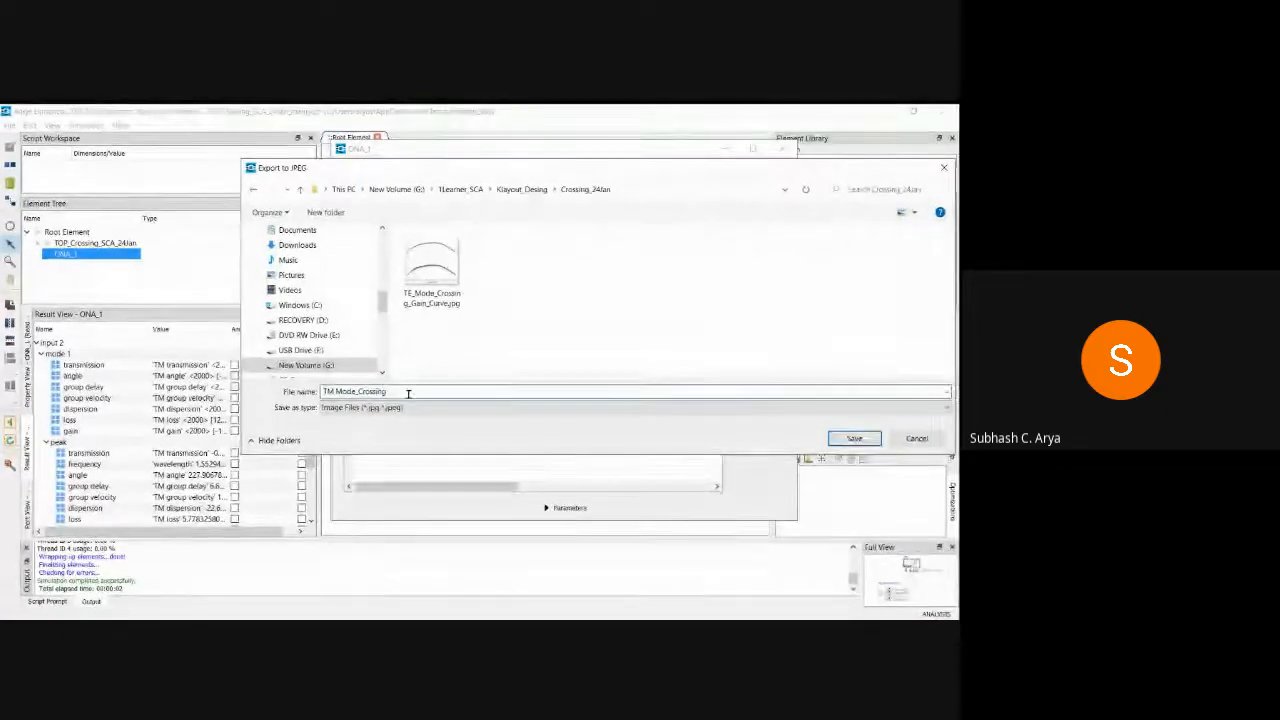
text( Gain)
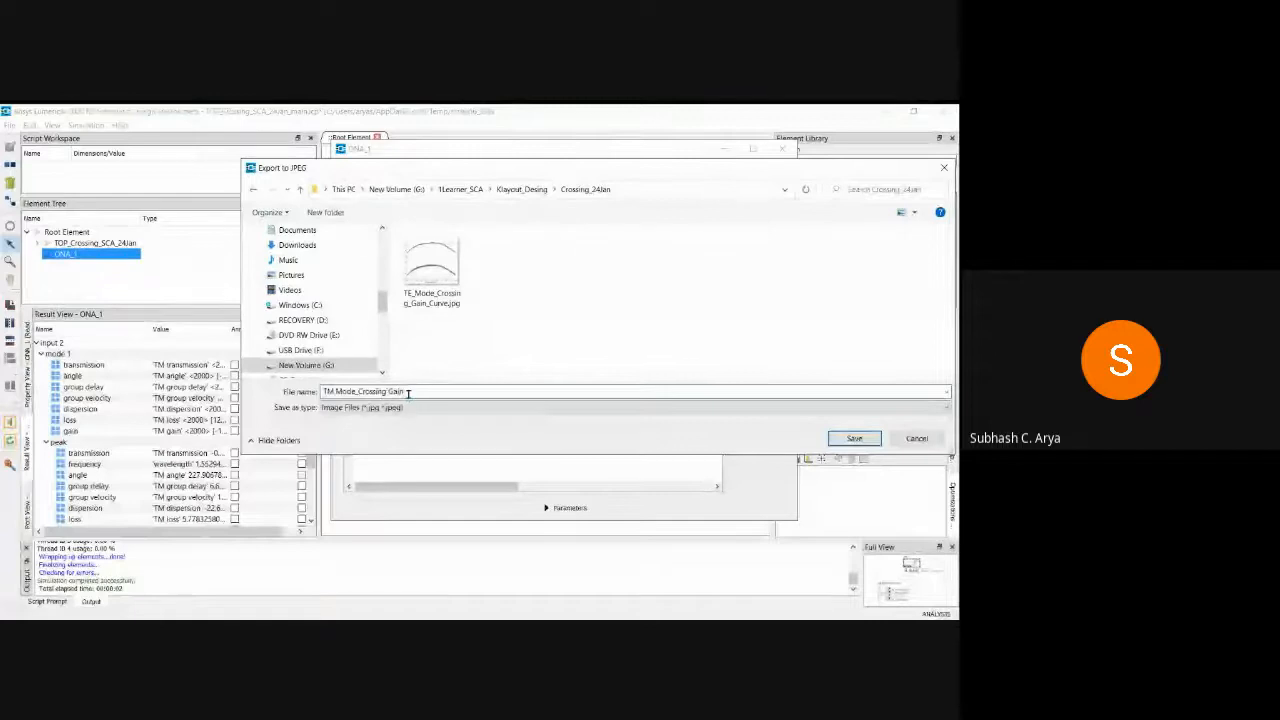
text(_Curve)
click(855, 437)
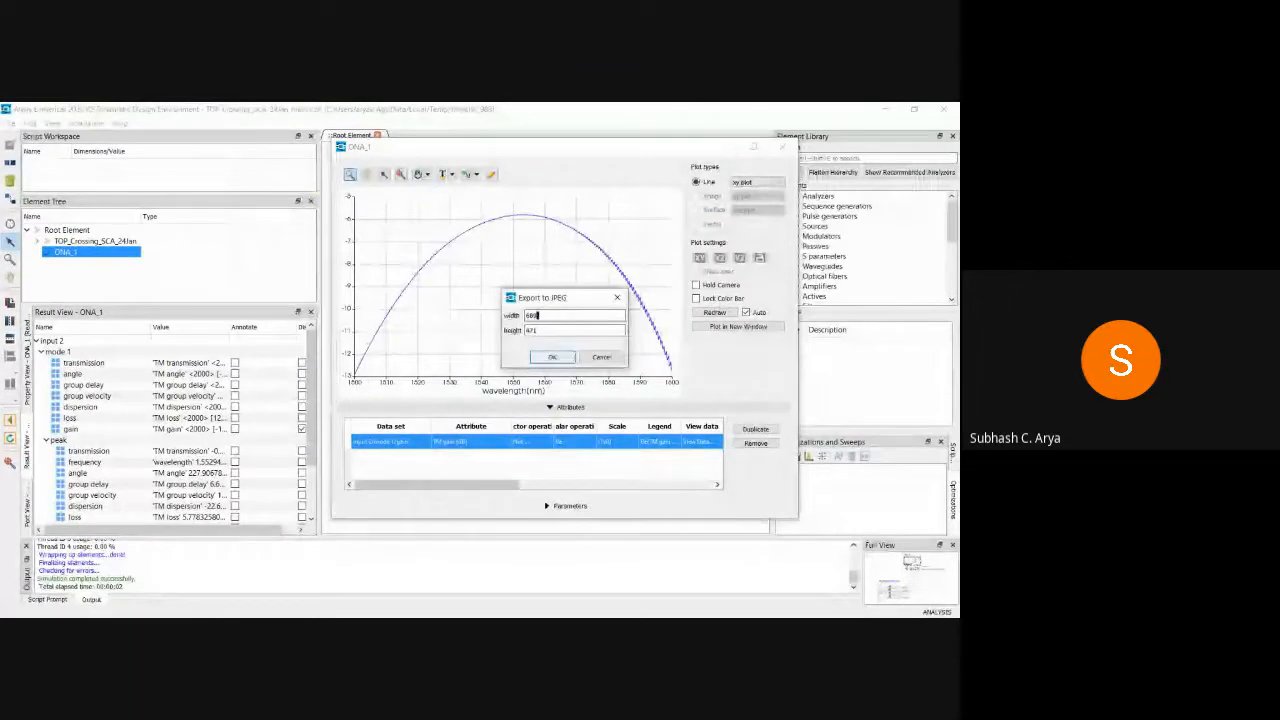
click(553, 357)
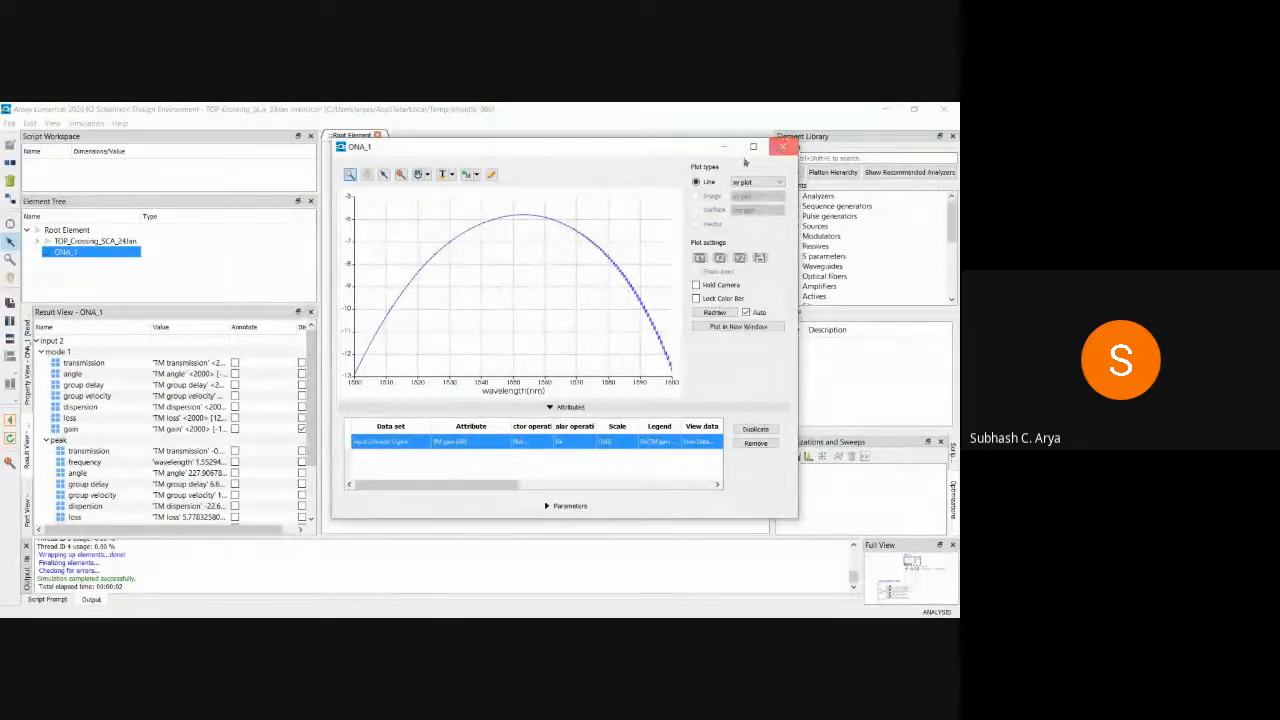
click(783, 147)
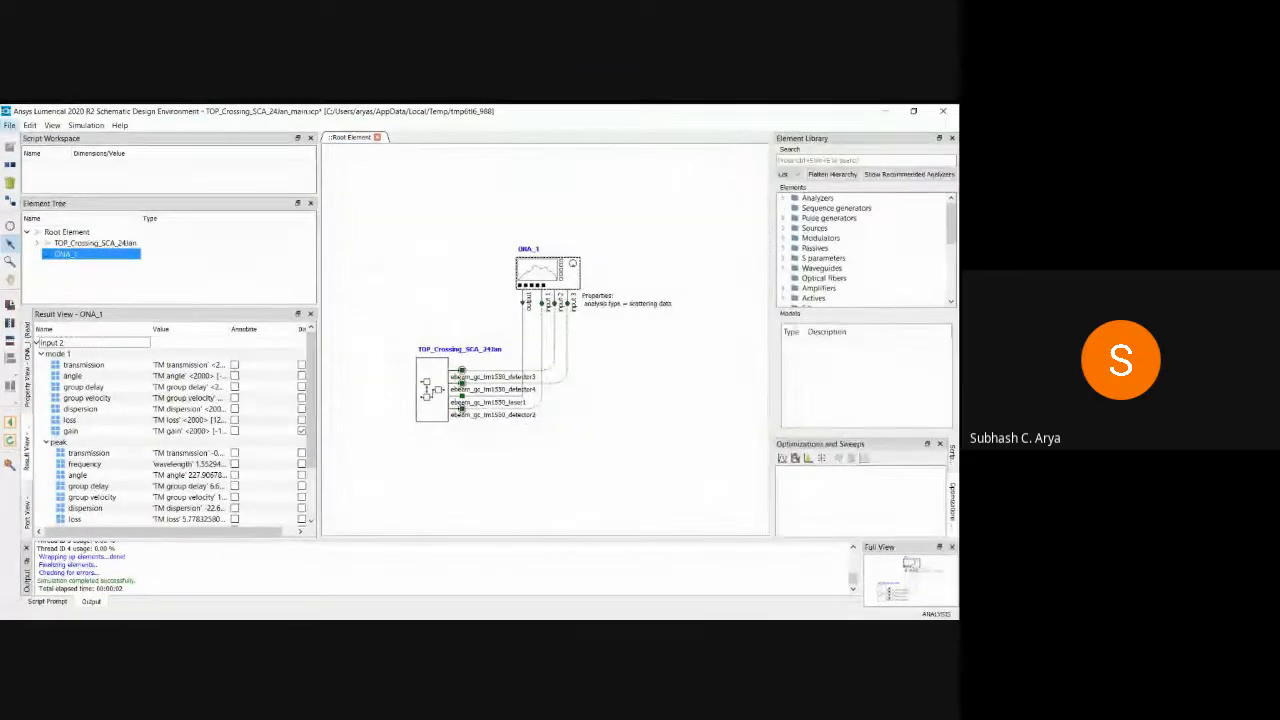
- Save a copy of the INTERCONNECT project in Klayout_Desing's Crossing_24Jan folder, inserting "TM_" into its file name
click(40, 217)
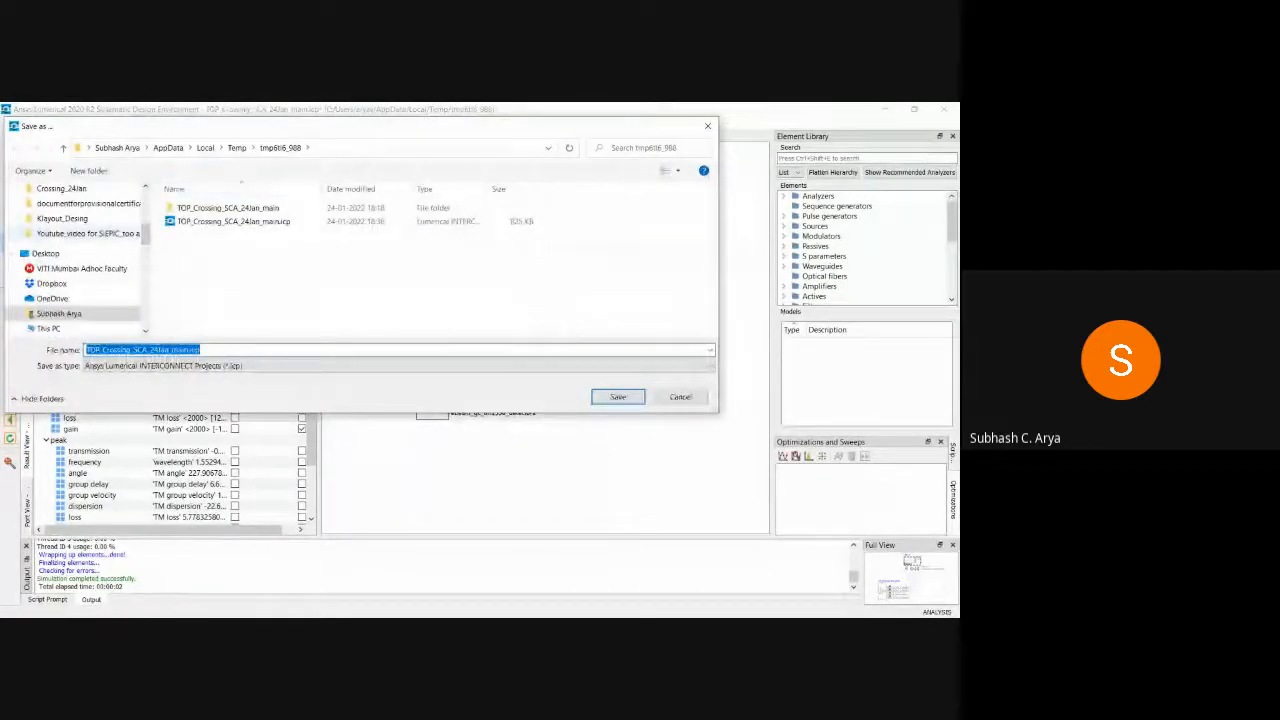
click(62, 218)
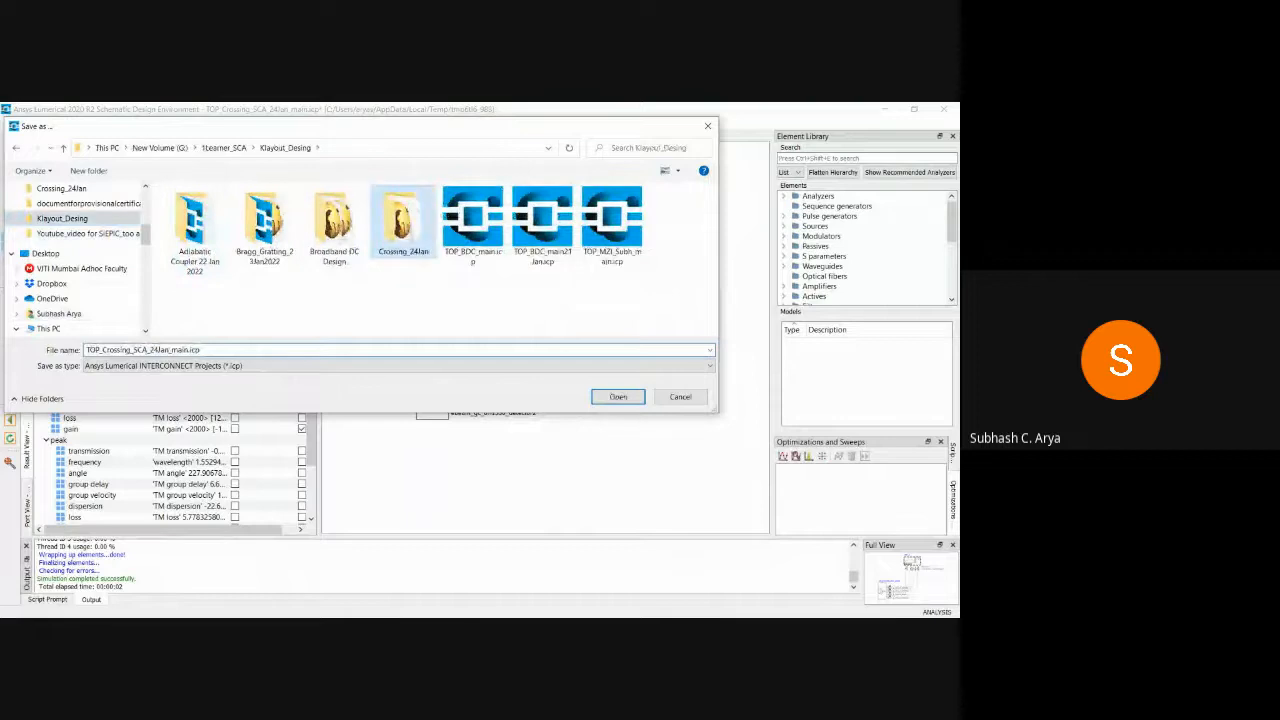
double_click(403, 220)
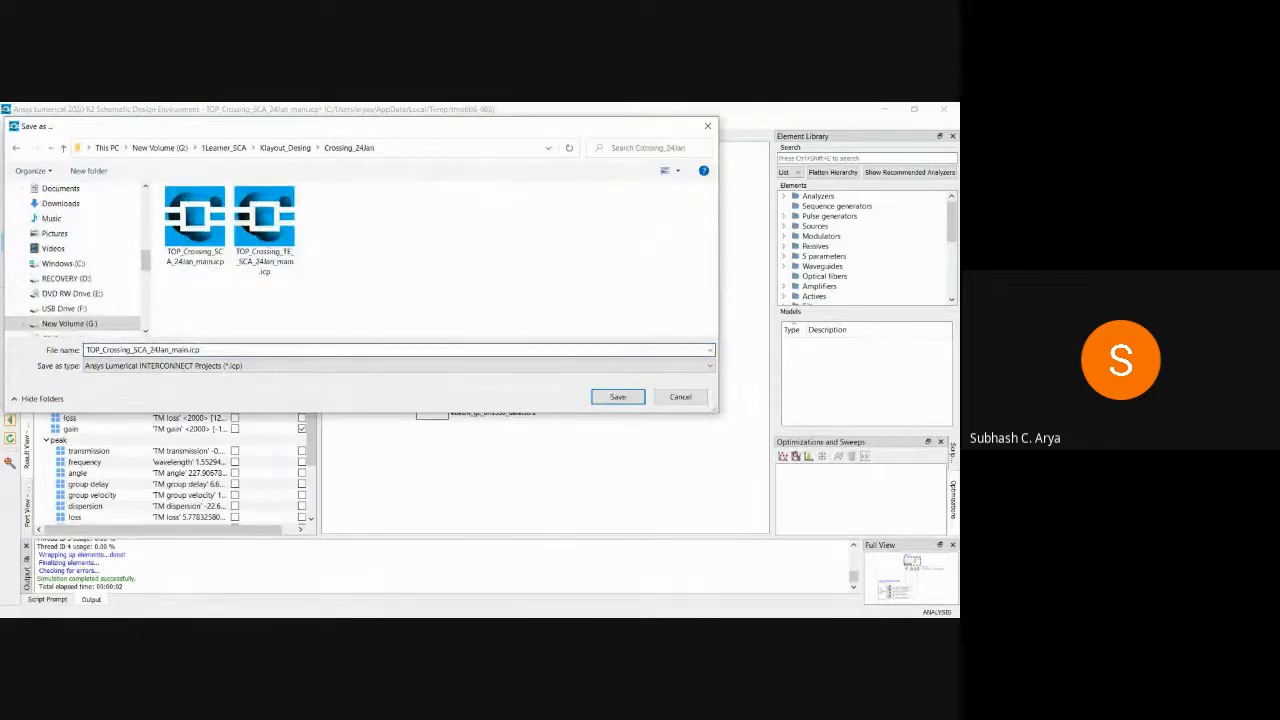
click(190, 350)
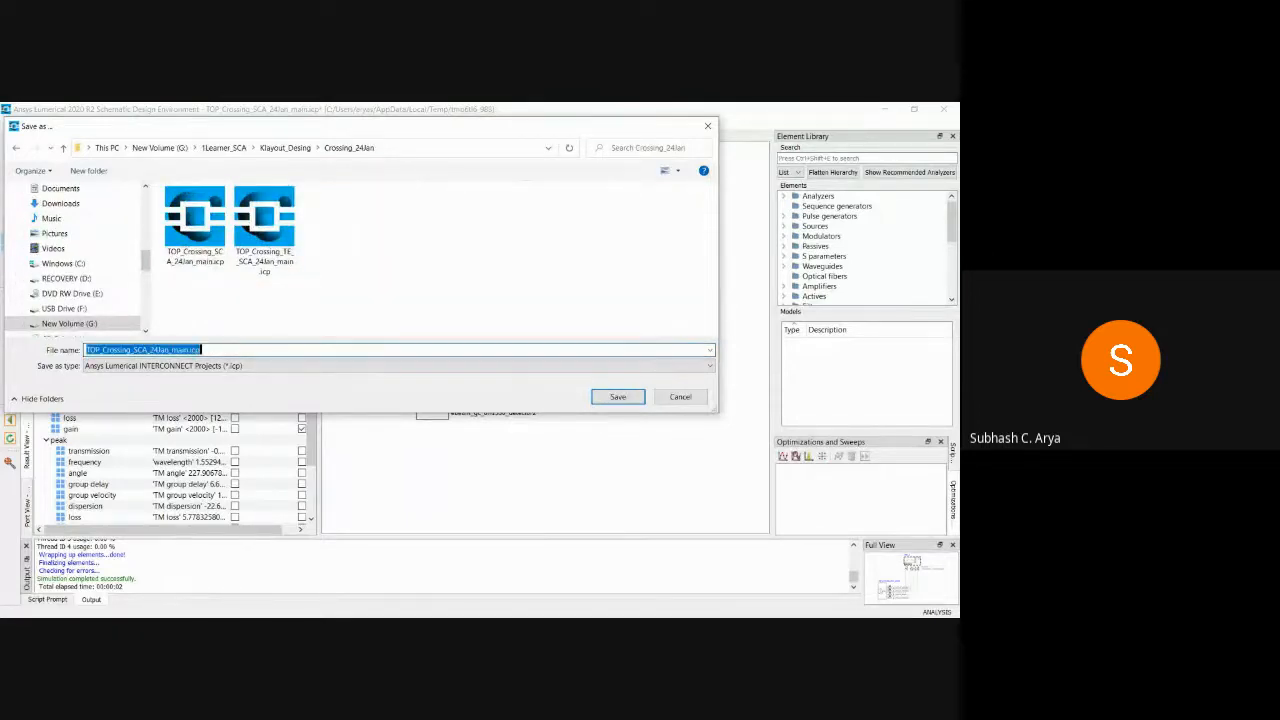
click(155, 350)
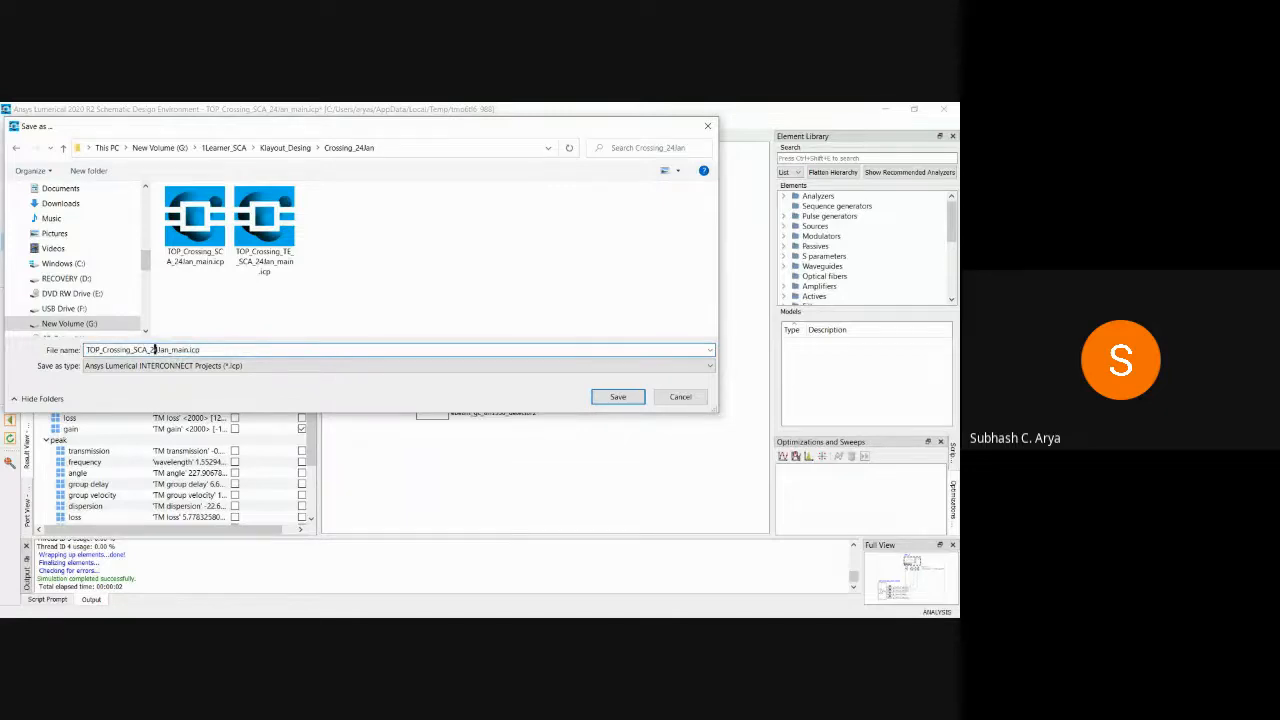
text(TM_)
key(Return)
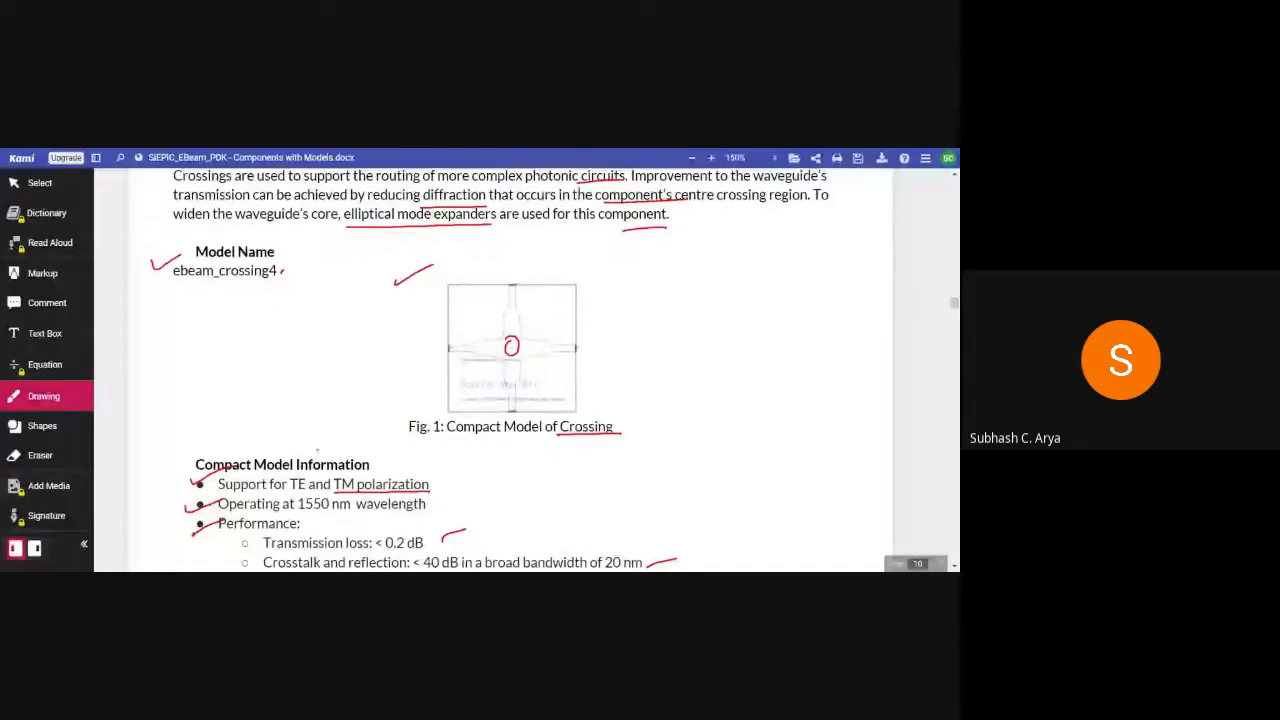
- In Kami's SiEPIC_EBeam_PDK document, handwrite "TE" above the crossing figure and draw its input arrow and three output port lines
scroll(308, 444, up, 1)
scroll(308, 444, up, 3)
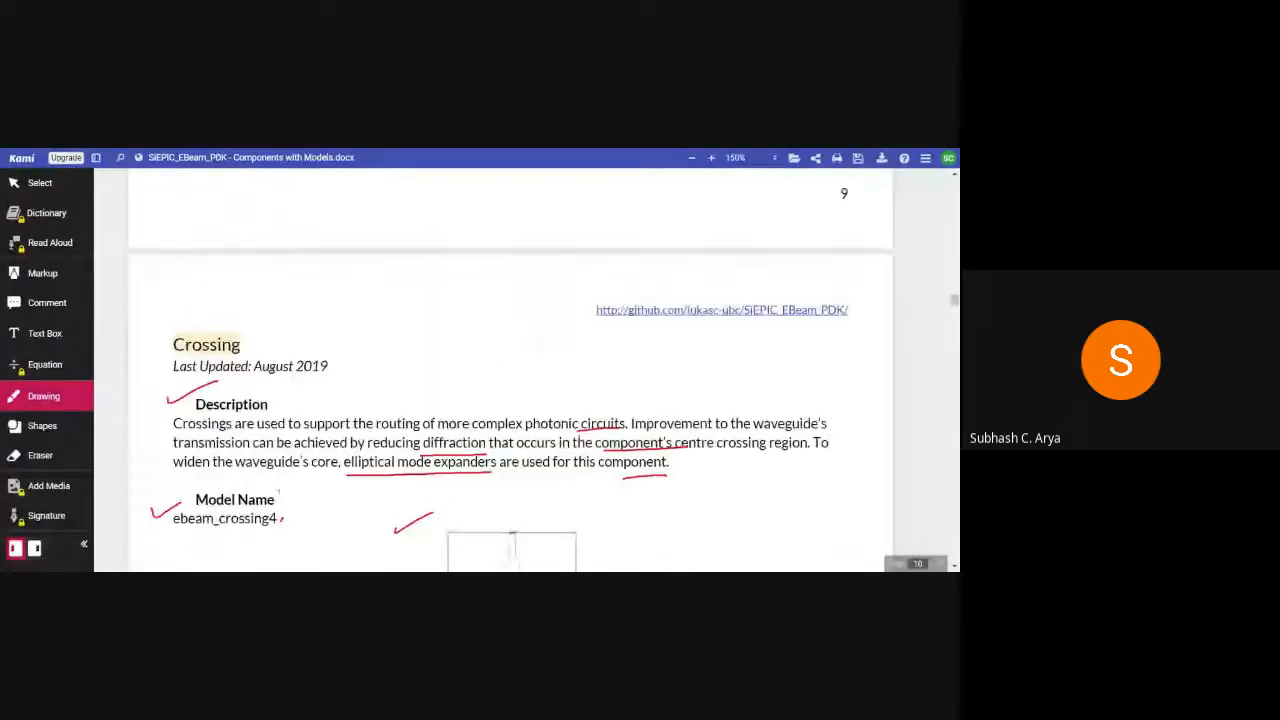
scroll(510, 370, down, 6)
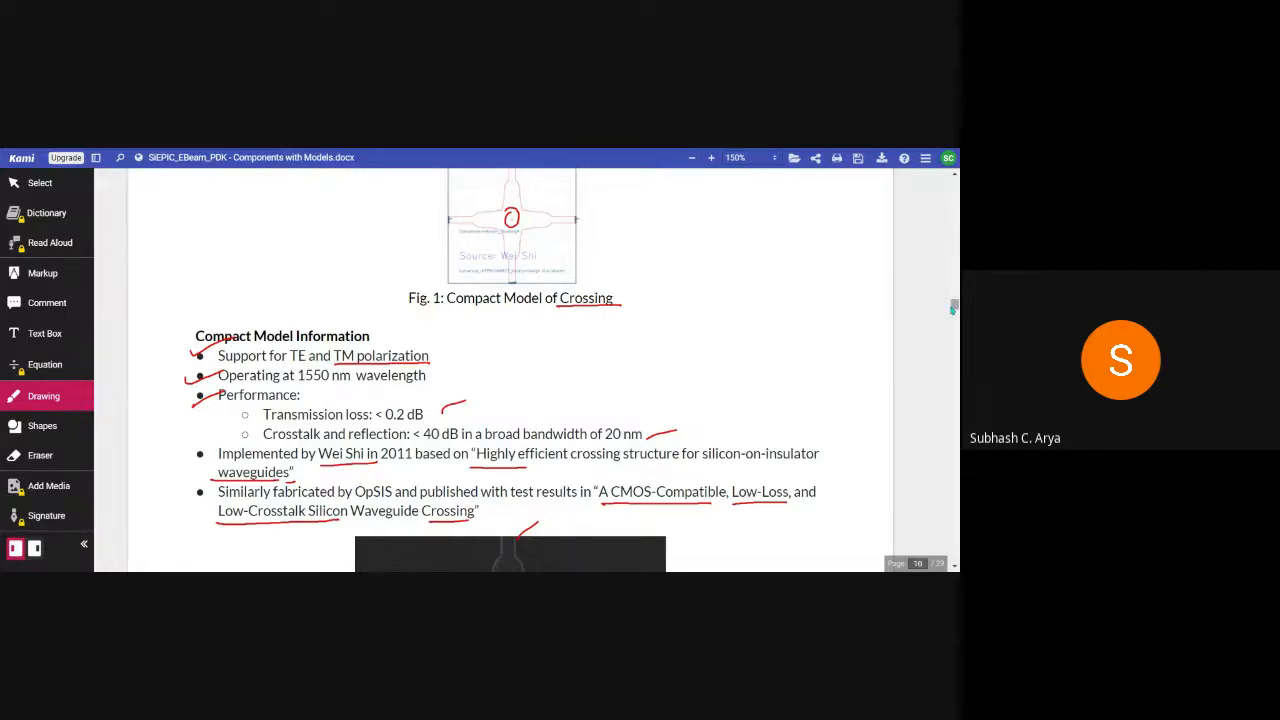
scroll(953, 309, up, 1)
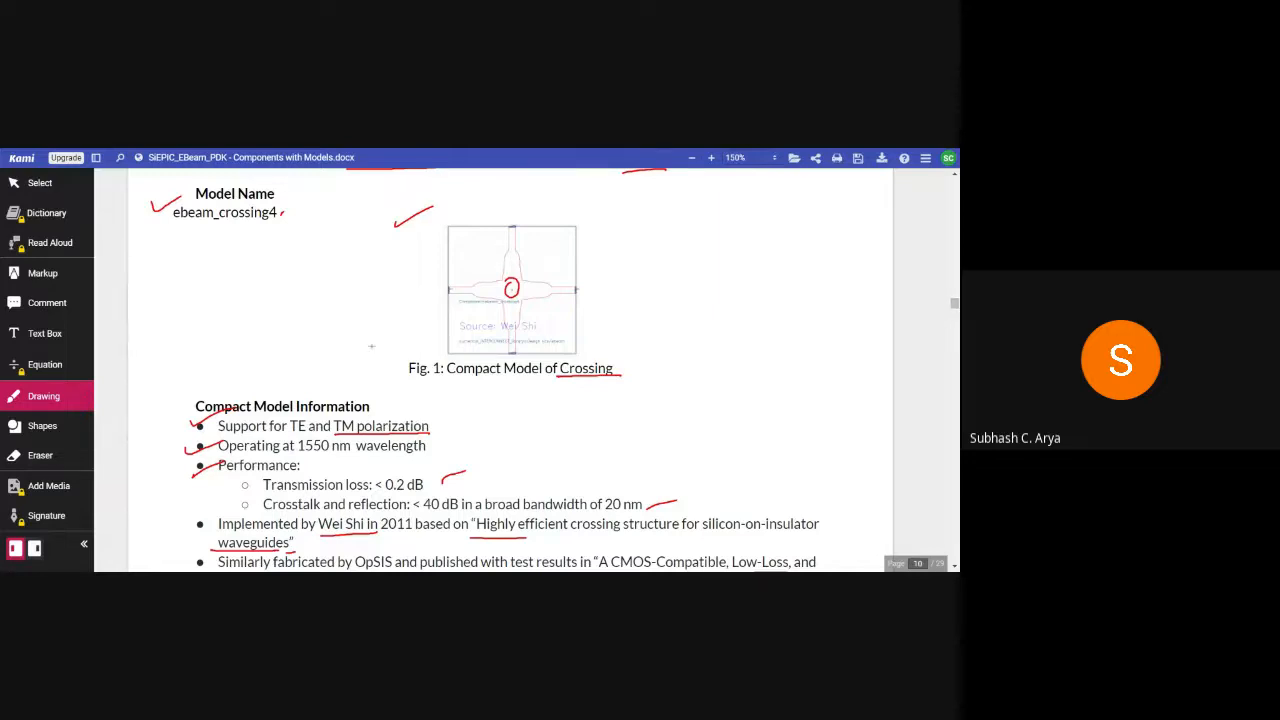
drag(455, 189, 476, 187)
mouse_move(466, 188)
mouse_down()
mouse_move(465, 201)
mouse_move(495, 190)
mouse_up()
drag(487, 204, 506, 199)
mouse_move(400, 292)
mouse_down()
mouse_move(436, 292)
mouse_move(427, 298)
mouse_up()
drag(585, 290, 633, 288)
drag(525, 211, 528, 228)
drag(516, 366, 514, 390)
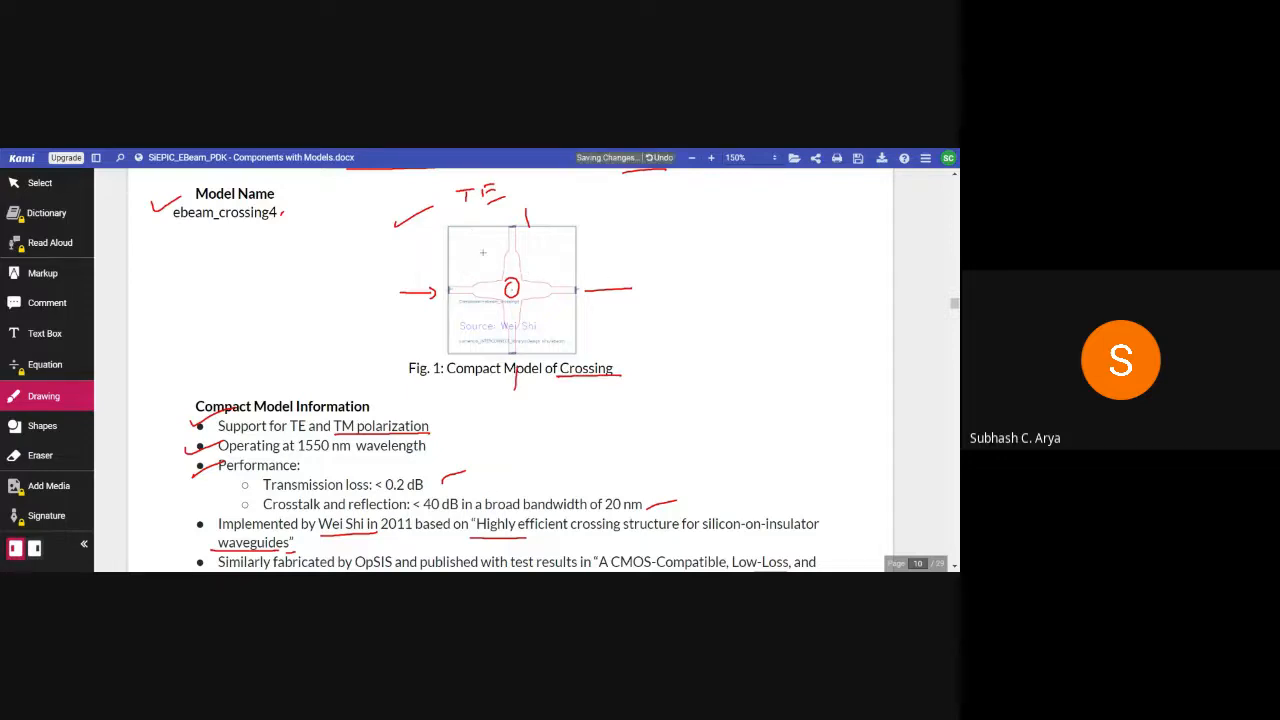
- Extend the handwritten label above the crossing figure to "TE / TM" and draw a second input arrow
drag(523, 176, 517, 205)
drag(546, 181, 543, 200)
mouse_move(534, 182)
mouse_down()
mouse_move(557, 178)
mouse_move(560, 199)
mouse_move(584, 197)
mouse_up()
drag(400, 283, 432, 284)
drag(425, 275, 426, 288)
- Handwrite "Max" beside the output line opposite the crossing's input
mouse_move(641, 291)
mouse_down()
mouse_move(641, 277)
mouse_move(661, 290)
mouse_up()
drag(663, 284, 672, 293)
drag(672, 284, 684, 294)
drag(683, 284, 672, 296)
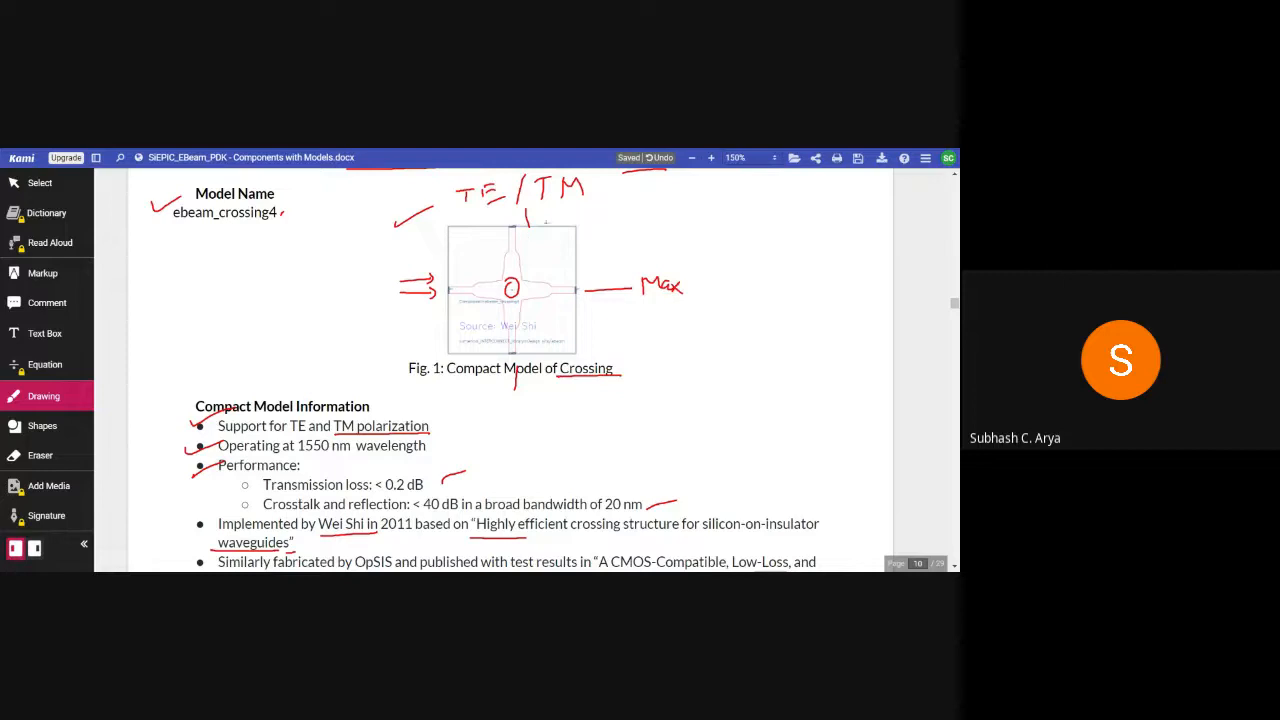
- Mark the crossing figure's upper and lower ports with an X each
drag(552, 210, 568, 232)
drag(568, 210, 550, 232)
drag(547, 381, 522, 411)
drag(530, 387, 549, 403)
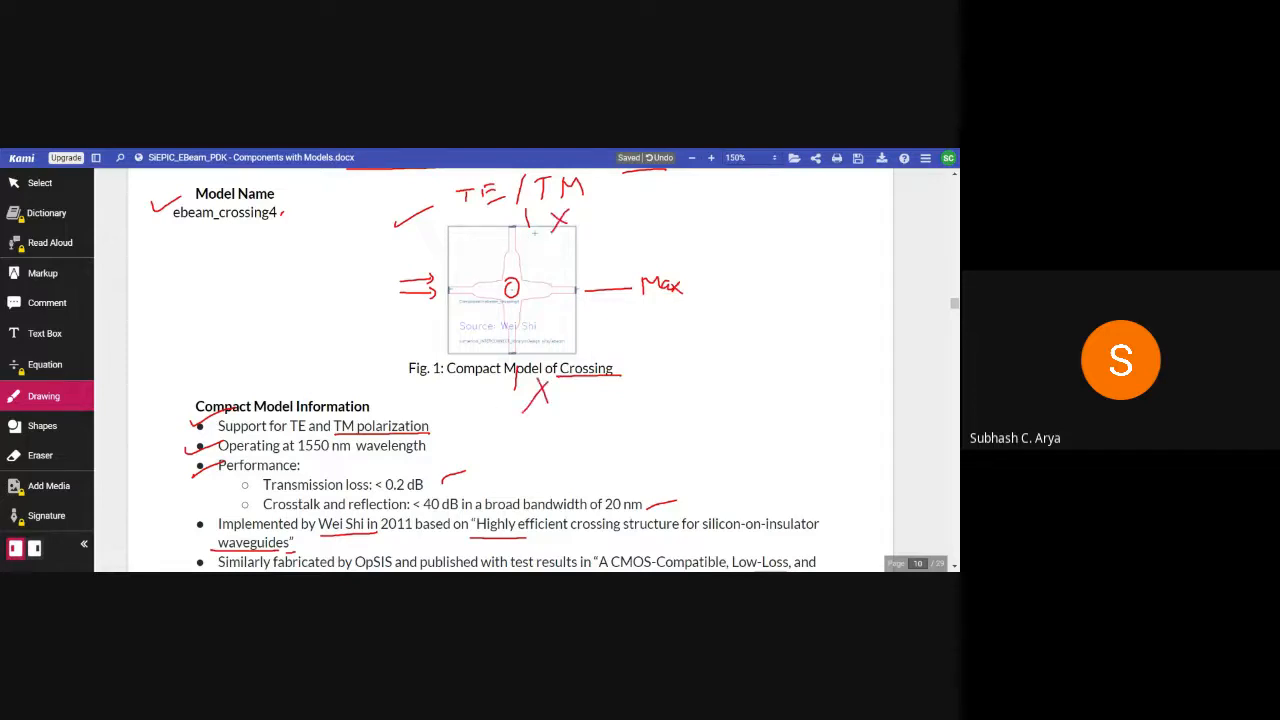